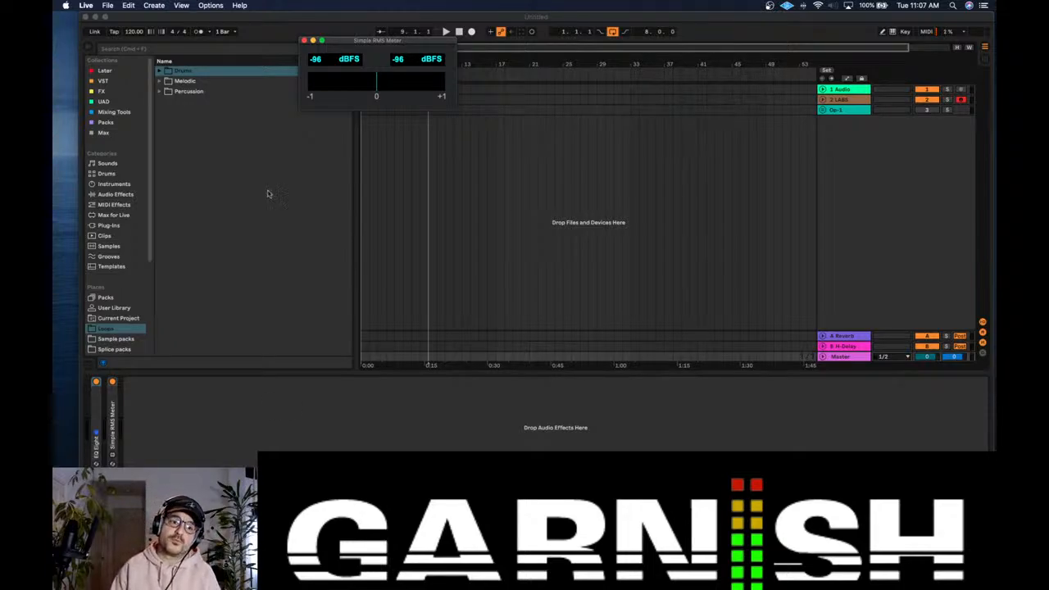
Step: Close the Simple RMS Meter window and delete the Op-1 track from the arrangement
{"action": "left_click", "coordinate": [304, 40]}
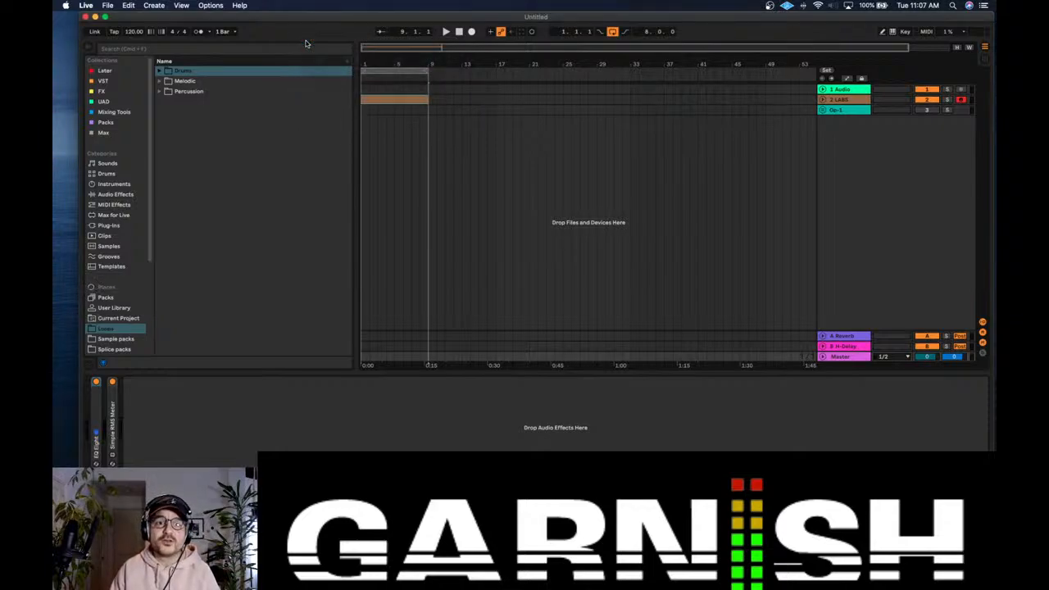
{"action": "left_click", "coordinate": [841, 112]}
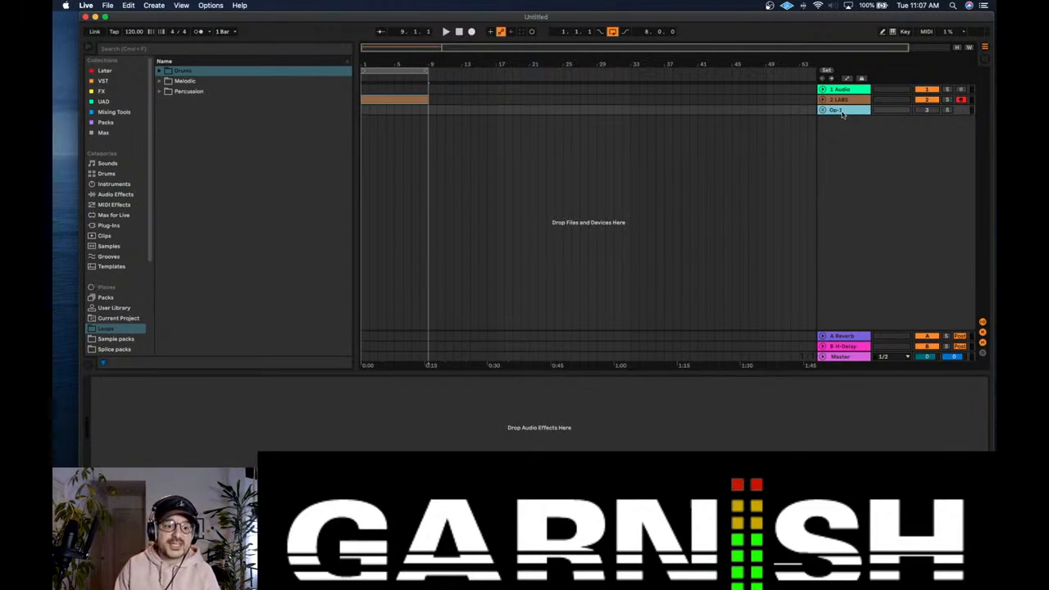
{"action": "key", "text": "Delete"}
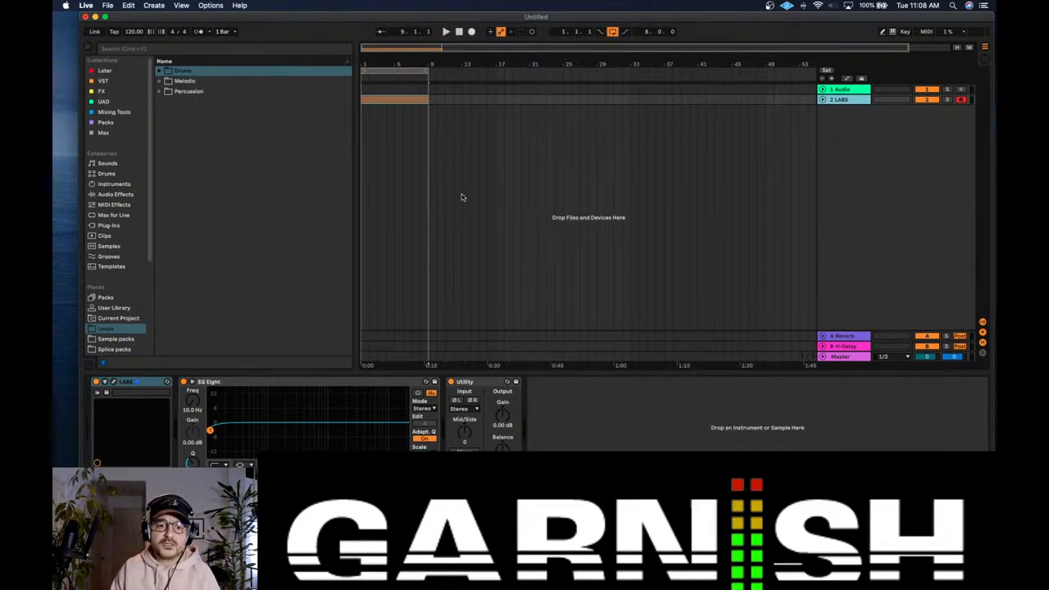
Step: Check the audio device preferences and narrow the browser to give the arrangement more room
{"action": "left_click_drag", "start_coordinate": [356, 192], "coordinate": [333, 192]}
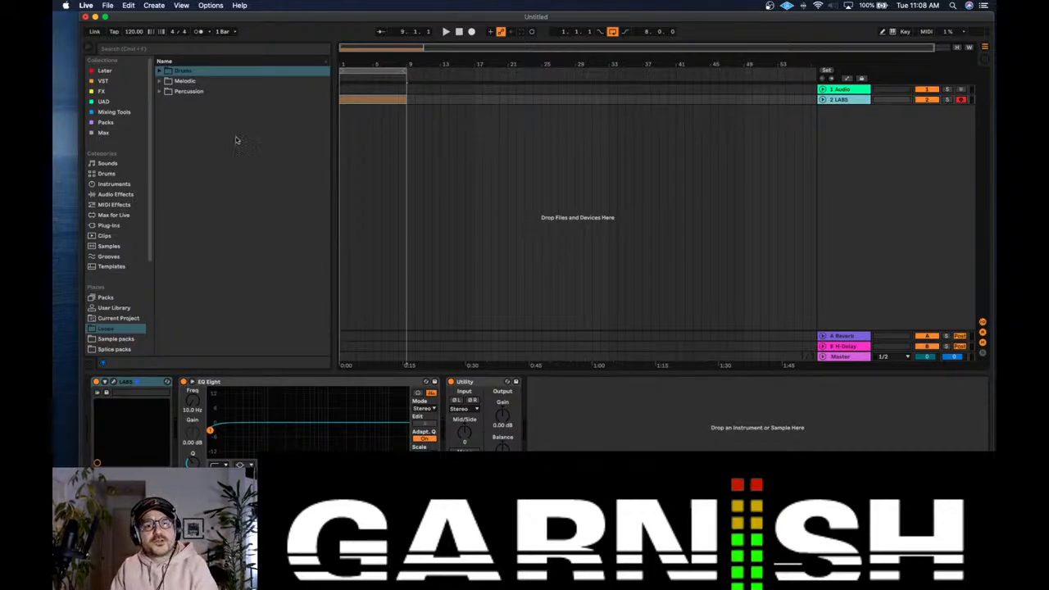
{"action": "left_click", "coordinate": [88, 6]}
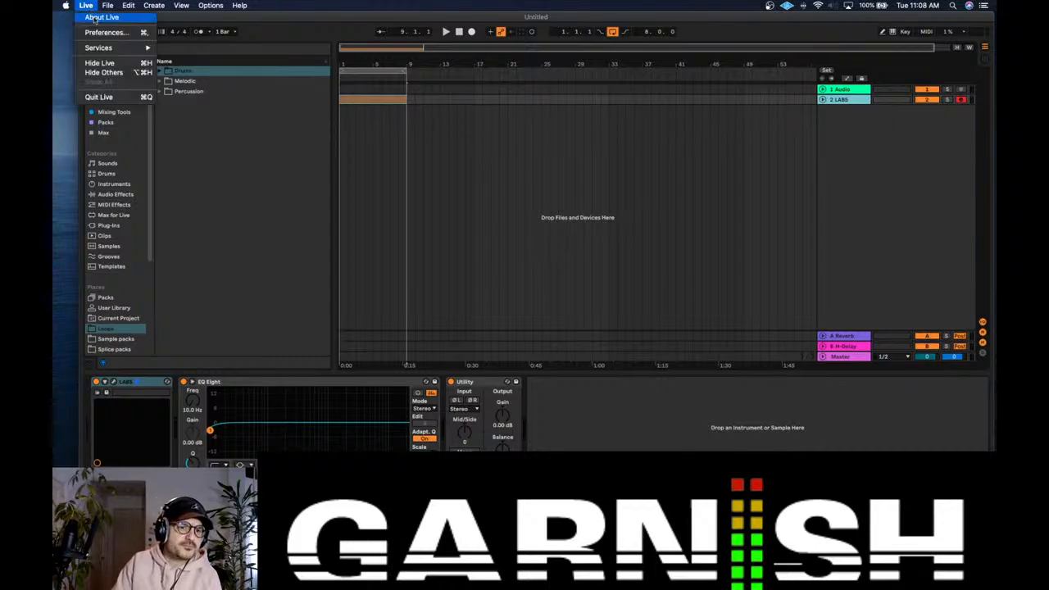
{"action": "left_click", "coordinate": [102, 33]}
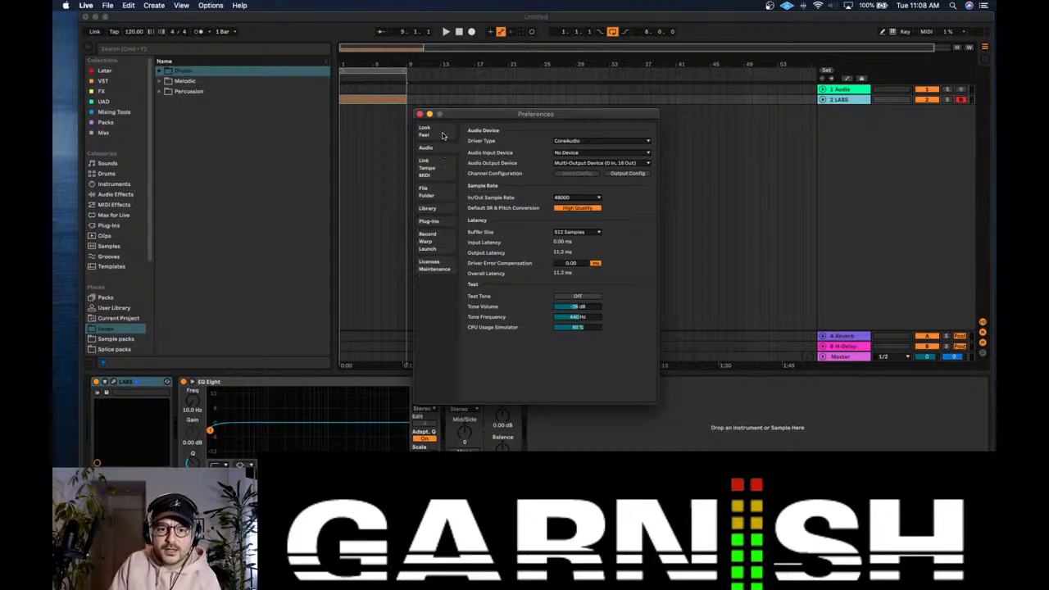
{"action": "left_click", "coordinate": [419, 114]}
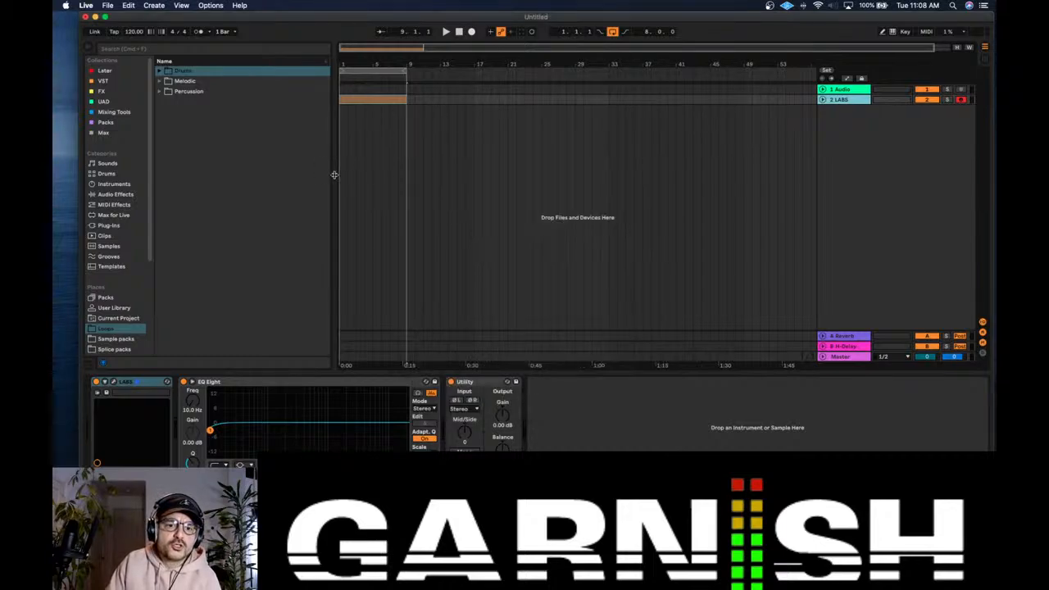
{"action": "left_click_drag", "start_coordinate": [335, 174], "coordinate": [304, 176]}
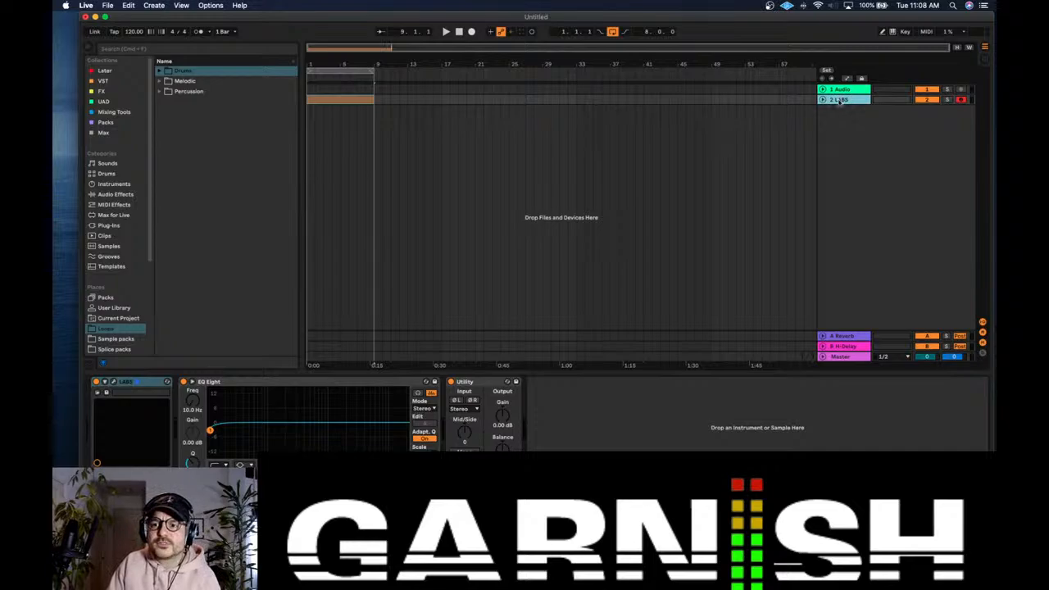
{"action": "left_click", "coordinate": [837, 357]}
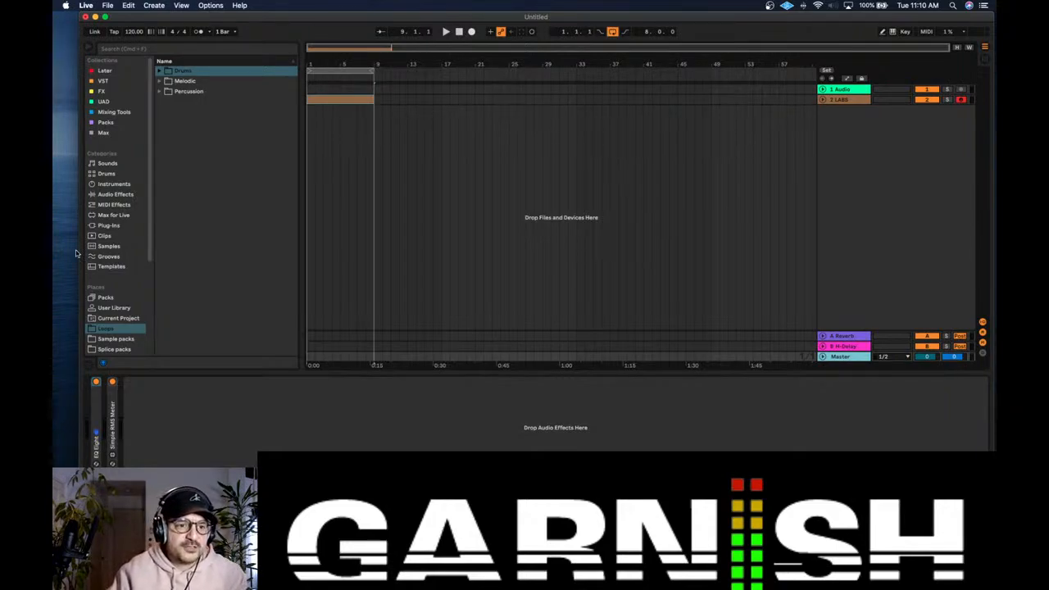
Step: Search the whole browser library for "drum loop"
{"action": "scroll", "coordinate": [130, 293], "scroll_direction": "down", "scroll_amount": 5}
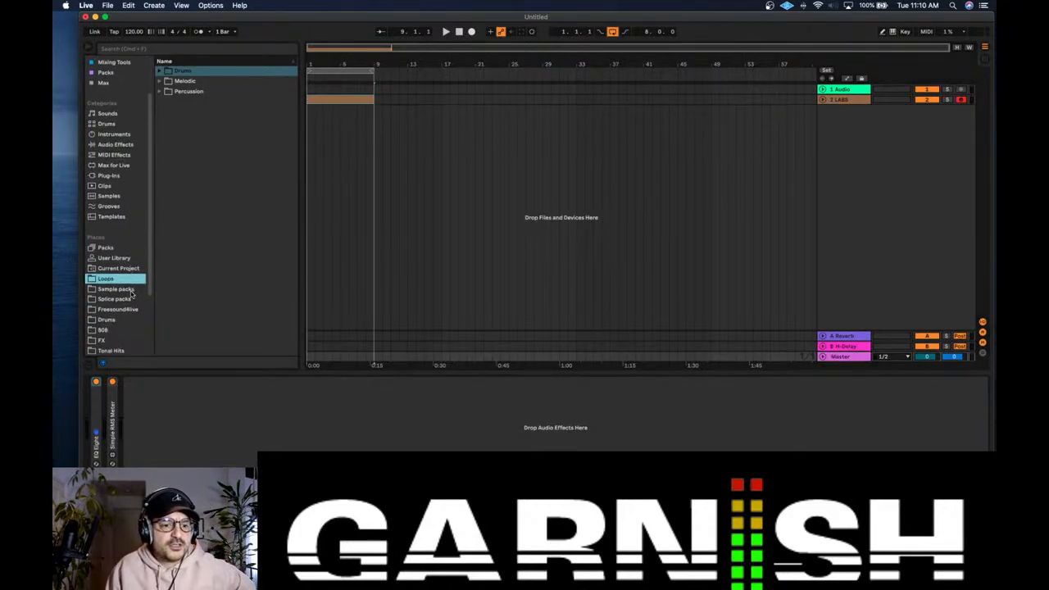
{"action": "scroll", "coordinate": [131, 294], "scroll_direction": "up", "scroll_amount": 5}
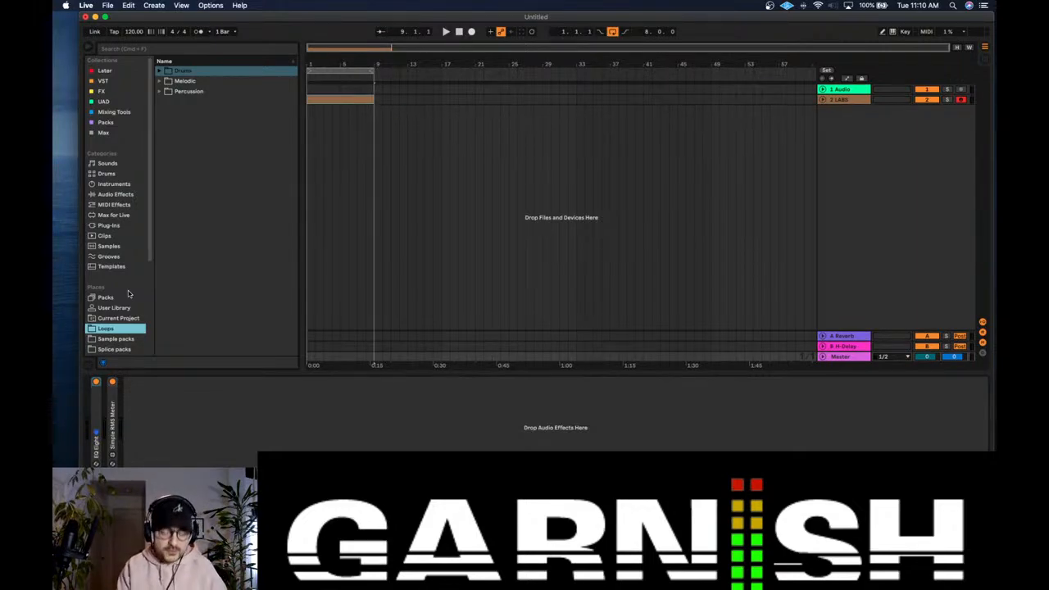
{"action": "key", "text": "super+f"}
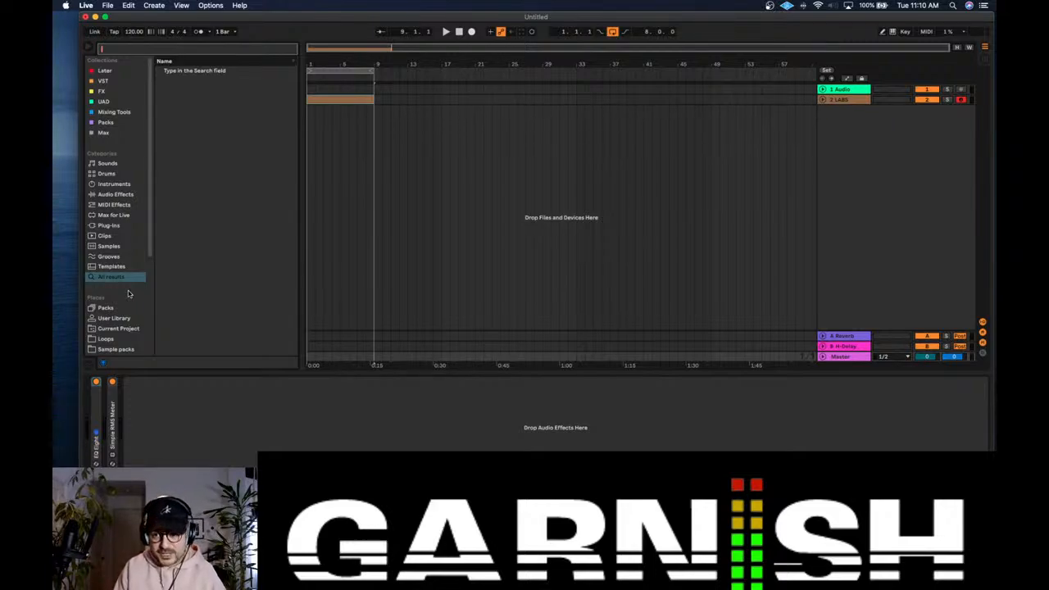
{"action": "type", "text": "drum"}
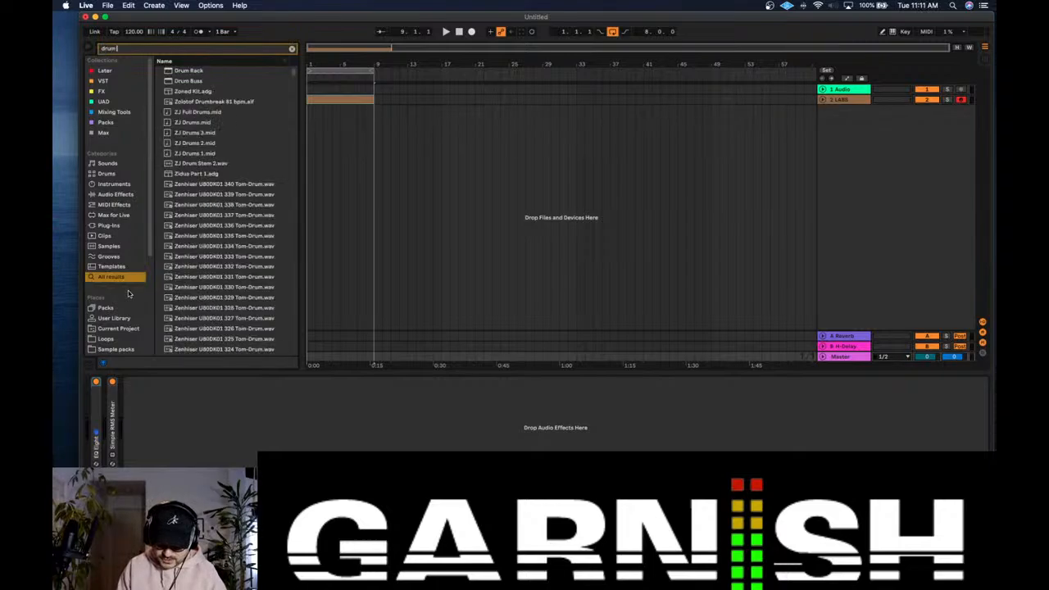
{"action": "type", "text": " loop"}
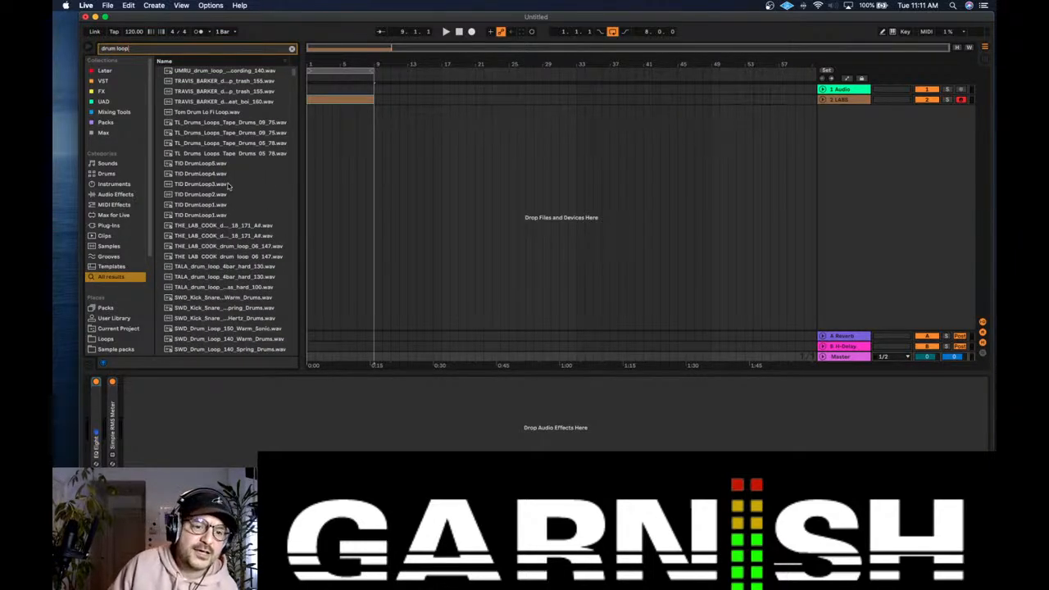
Step: Preview the found drum loops from the UMRU 140 loop down to TL_Drums_Loops_Tape_Drums_09_75.wav
{"action": "left_click", "coordinate": [230, 72]}
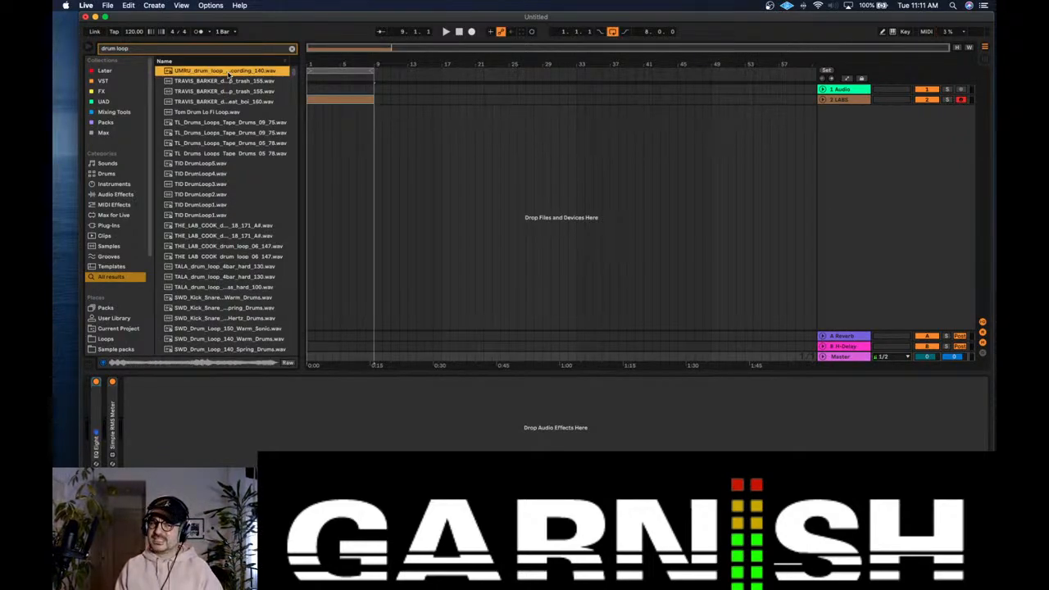
{"action": "key", "text": "Down"}
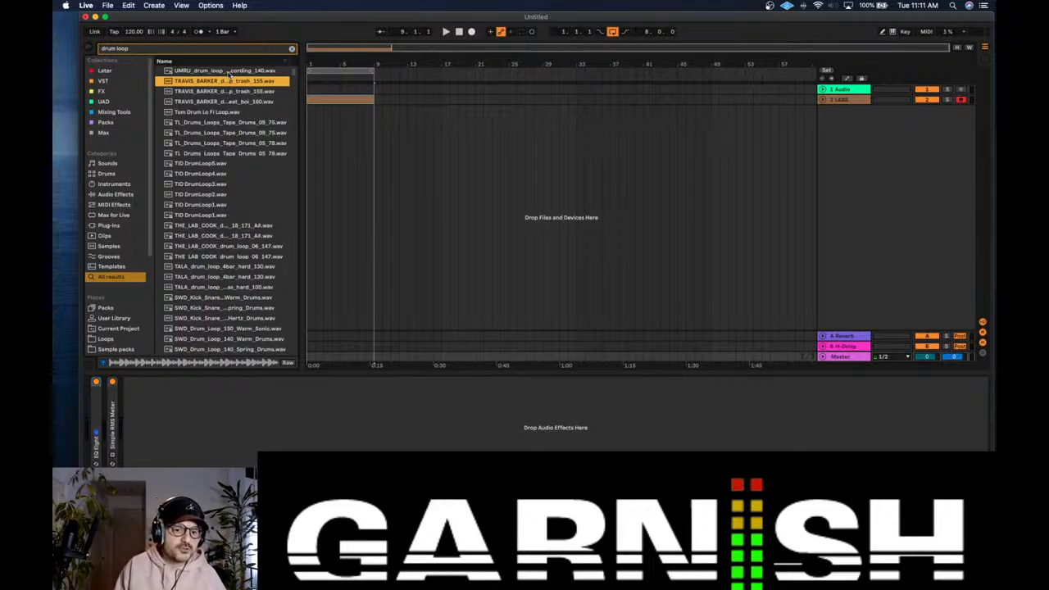
{"action": "key", "text": "Down"}
{"action": "key", "text": "Down"}
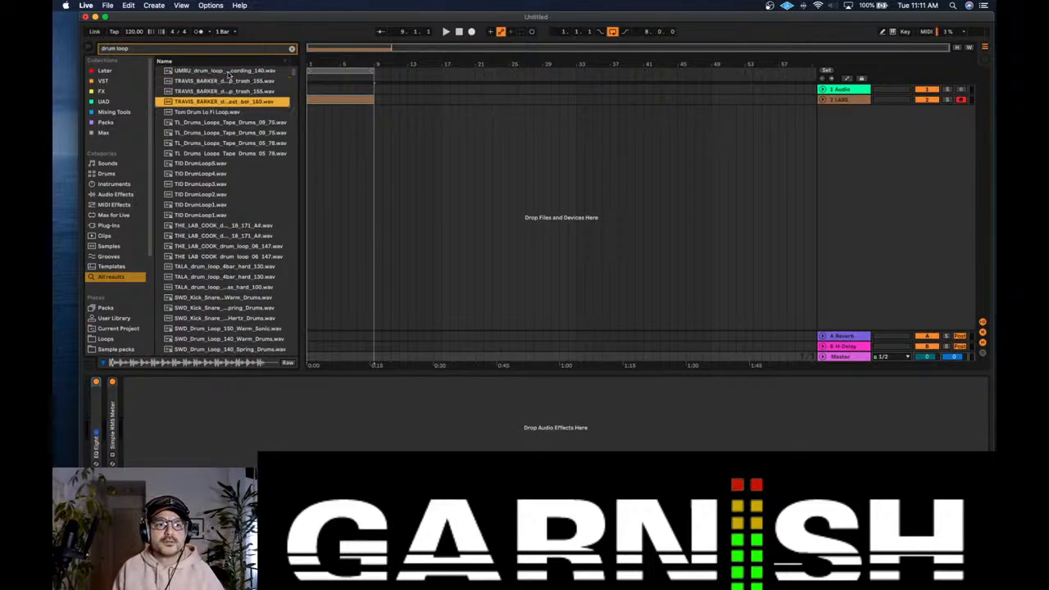
{"action": "key", "text": "Down"}
{"action": "key", "text": "Down"}
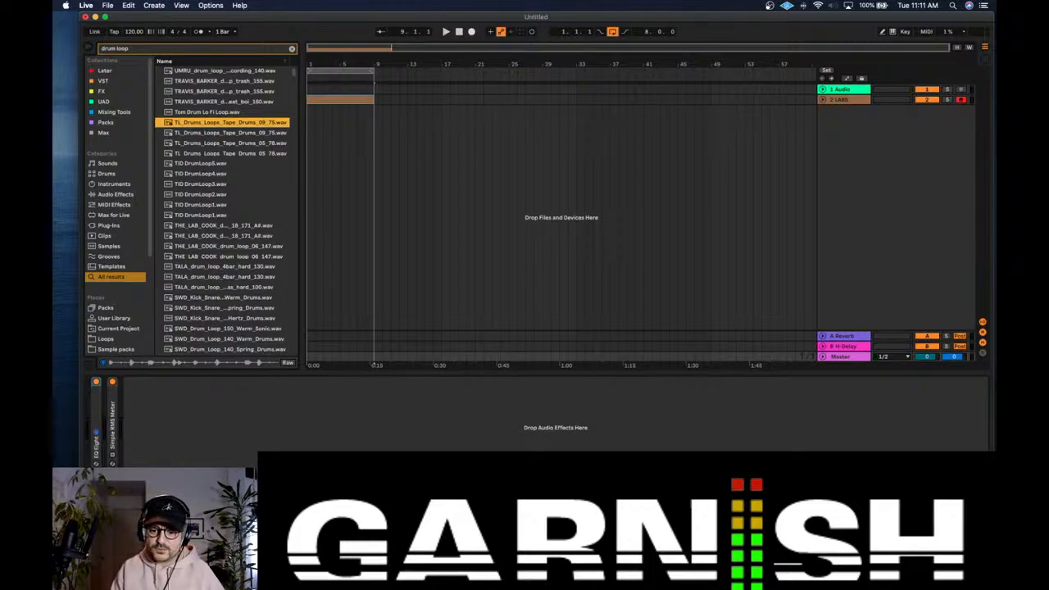
Step: Switch to Discord to look at the Garnish server's general channel, and minimize its window
{"action": "left_click", "coordinate": [701, 573]}
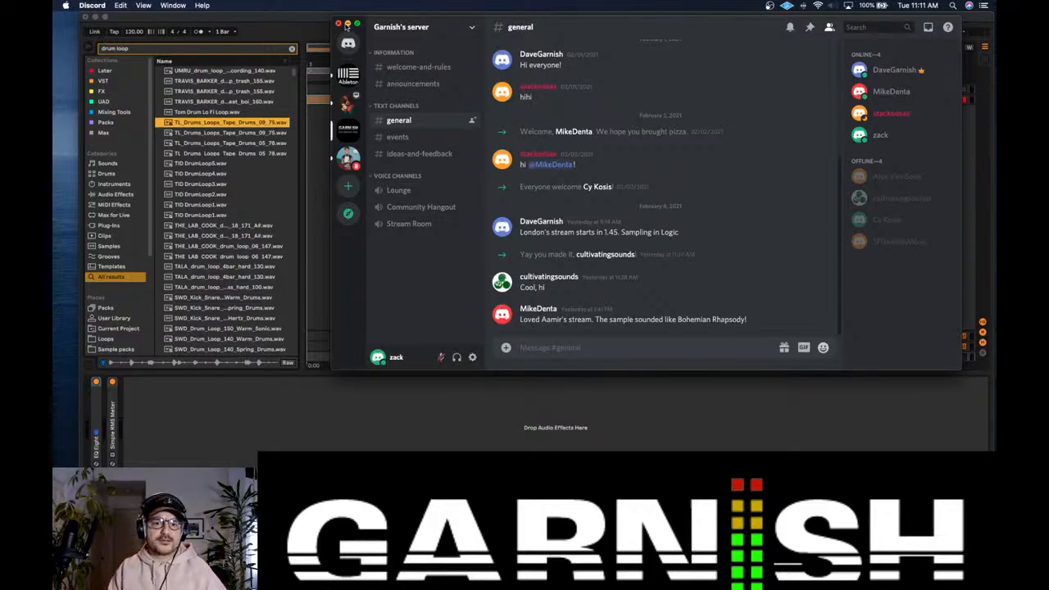
{"action": "left_click", "coordinate": [346, 24]}
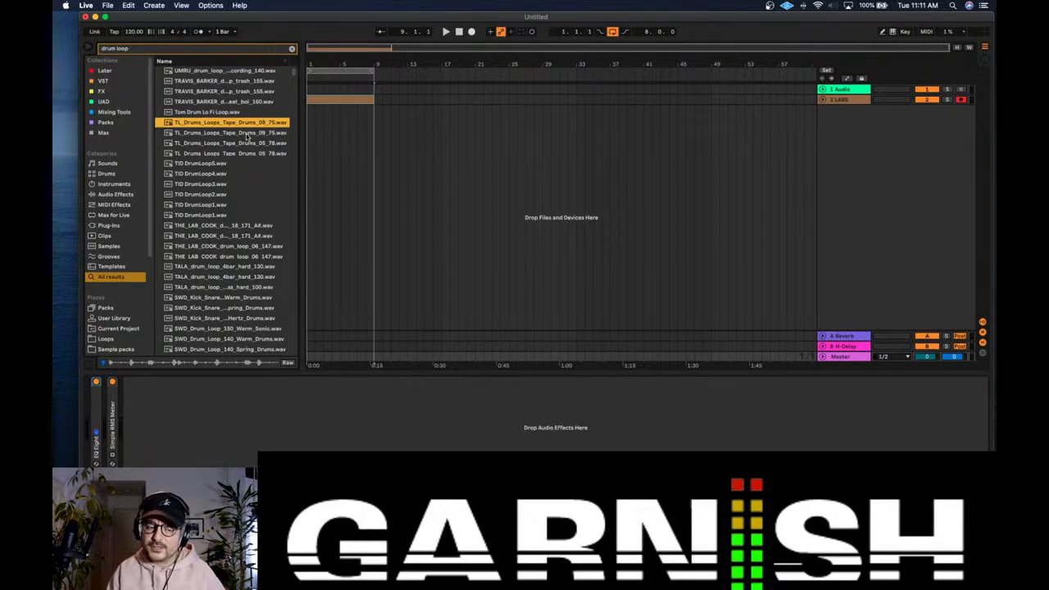
Step: Preview the following tape drum and TID loops, place TID DrumLoop4.wav on a new track at bar 1, and clear the search
{"action": "left_click", "coordinate": [249, 134]}
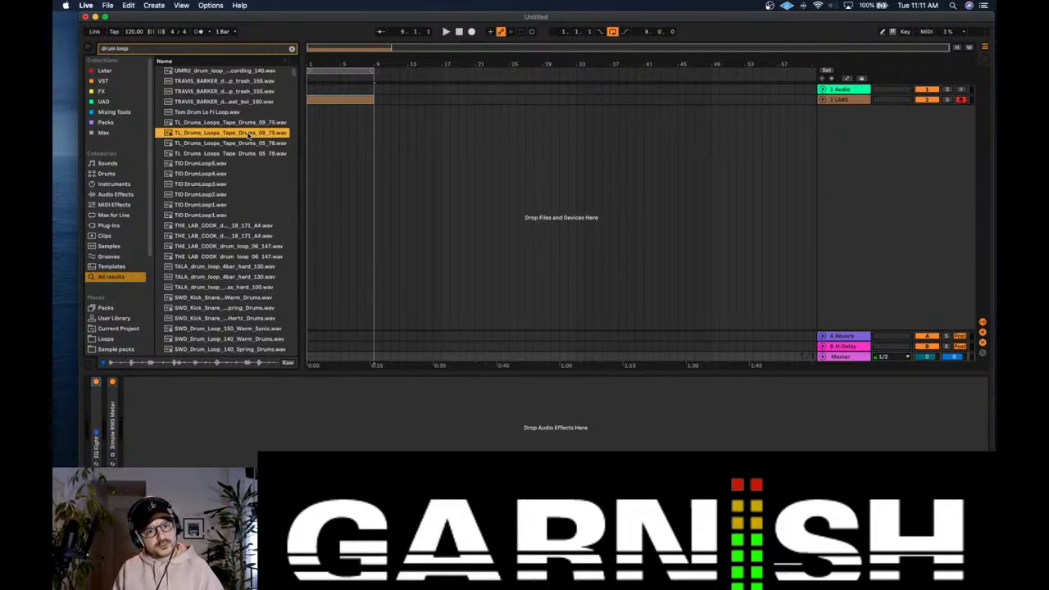
{"action": "left_click", "coordinate": [247, 141]}
{"action": "key", "text": "Down"}
{"action": "key", "text": "Down"}
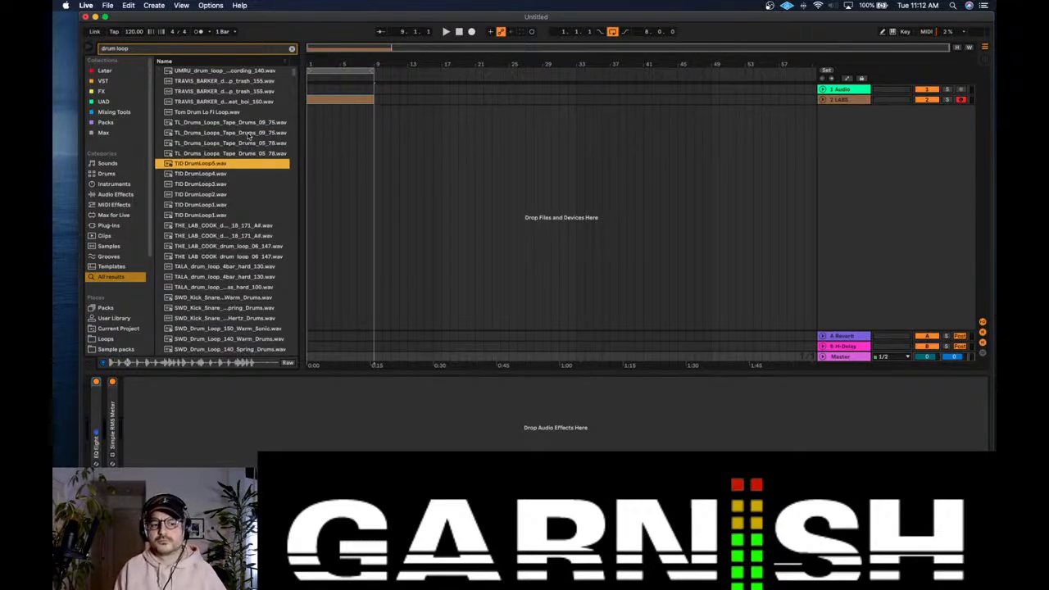
{"action": "key", "text": "Down"}
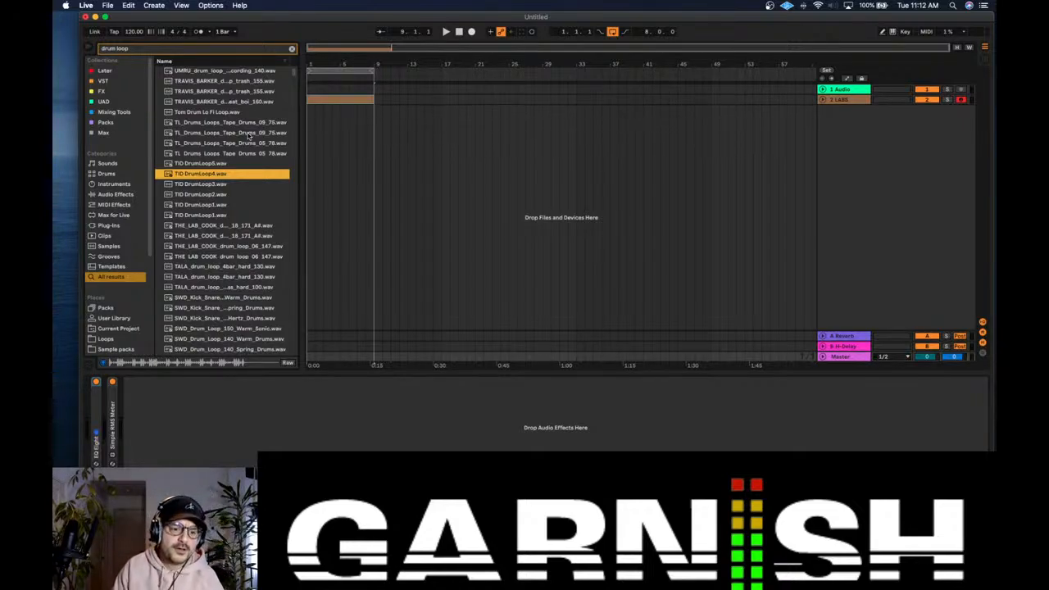
{"action": "left_click_drag", "start_coordinate": [204, 176], "coordinate": [309, 147]}
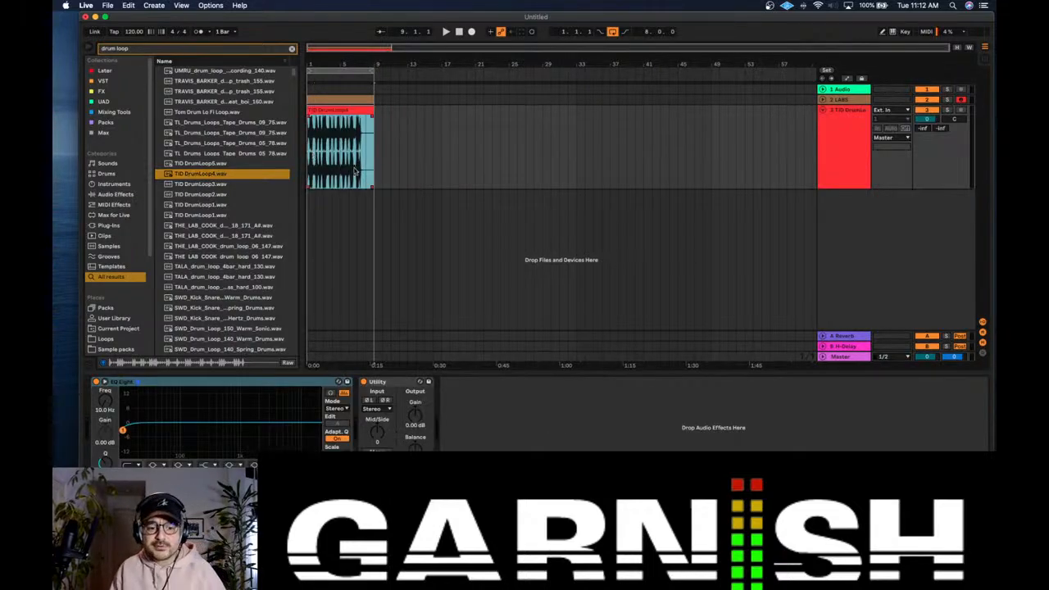
{"action": "left_click", "coordinate": [291, 49]}
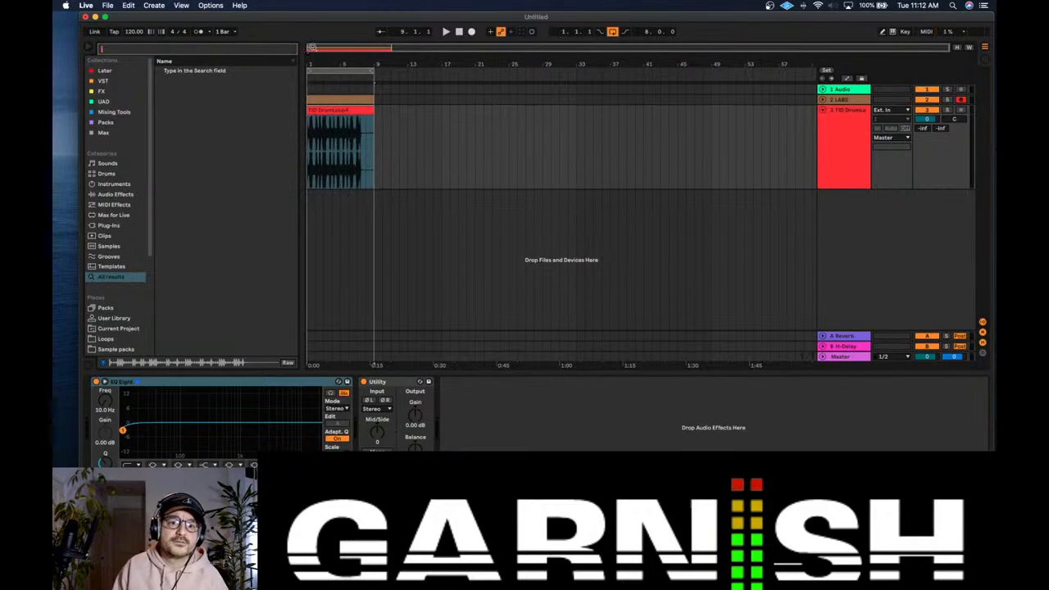
Step: Open the TID DrumLoop4 clip's sample details and set the song tempo to 105 BPM
{"action": "left_click_drag", "start_coordinate": [313, 46], "coordinate": [315, 48]}
{"action": "left_click", "coordinate": [847, 138]}
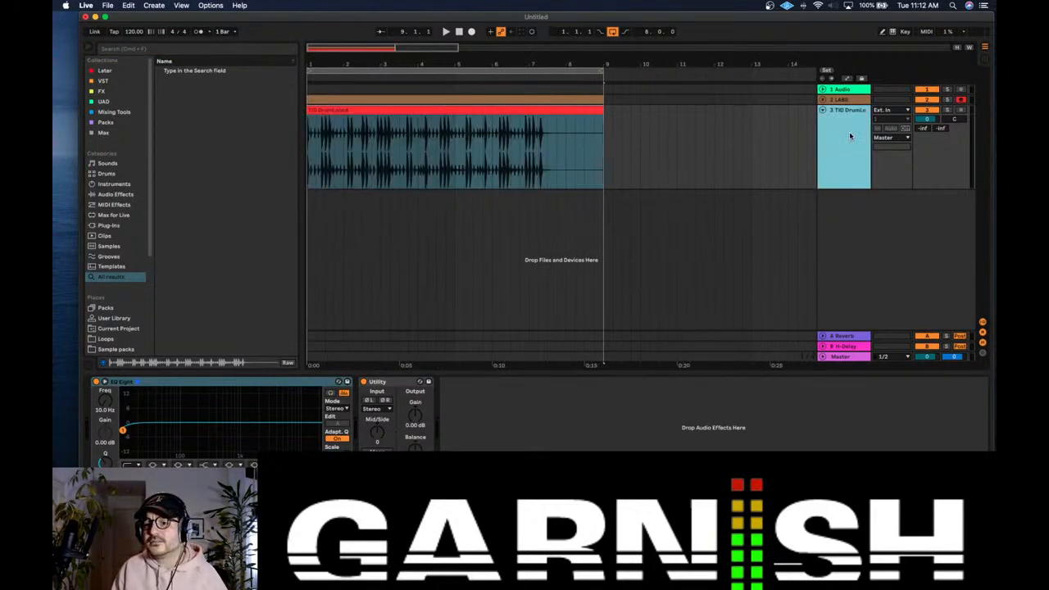
{"action": "double_click", "coordinate": [411, 111]}
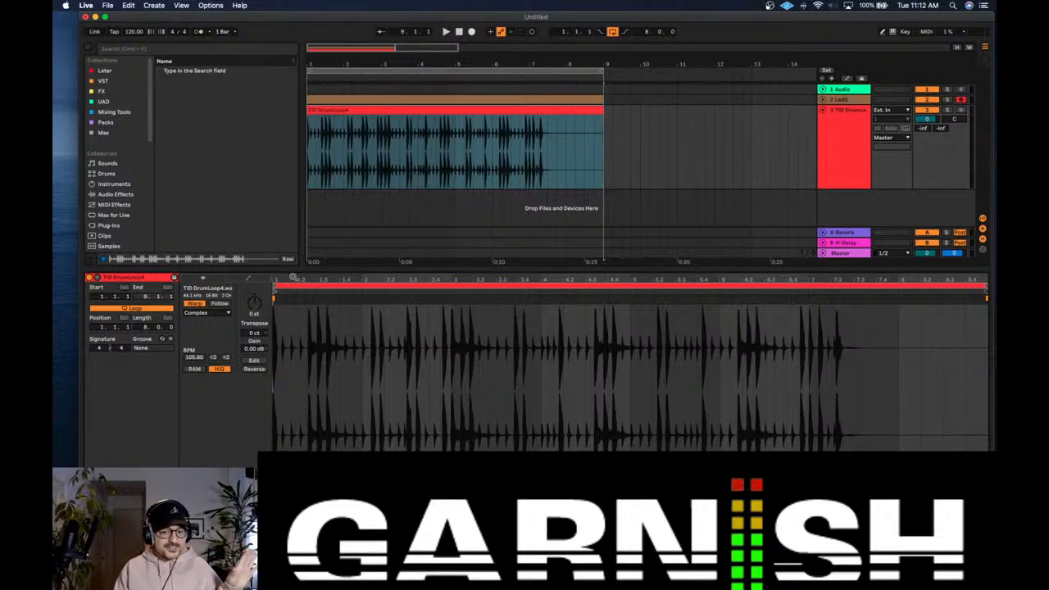
{"action": "left_click_drag", "start_coordinate": [293, 277], "coordinate": [323, 277]}
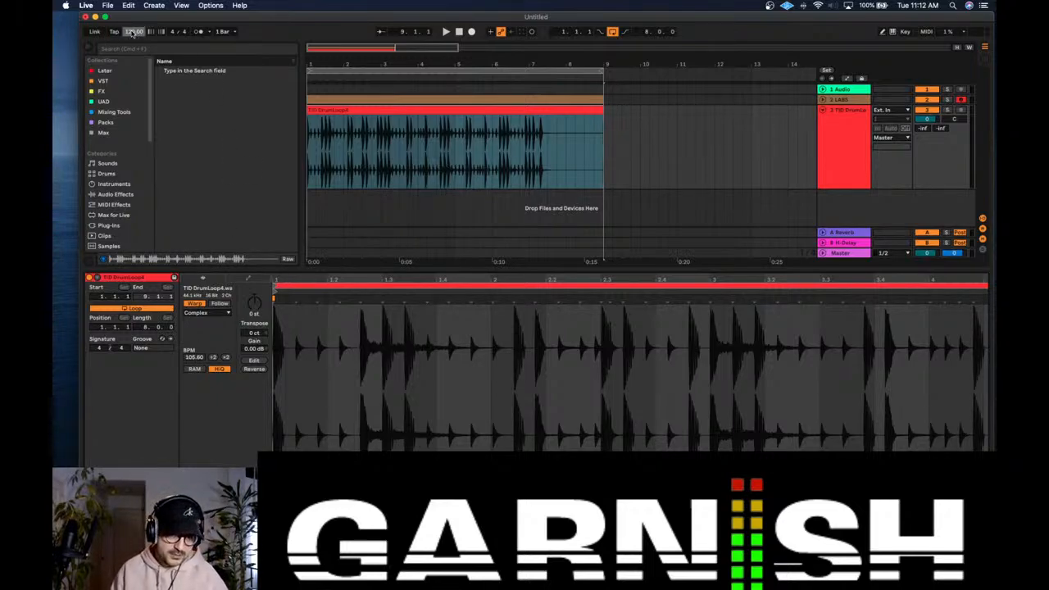
{"action": "type", "text": "105"}
{"action": "key", "text": "Return"}
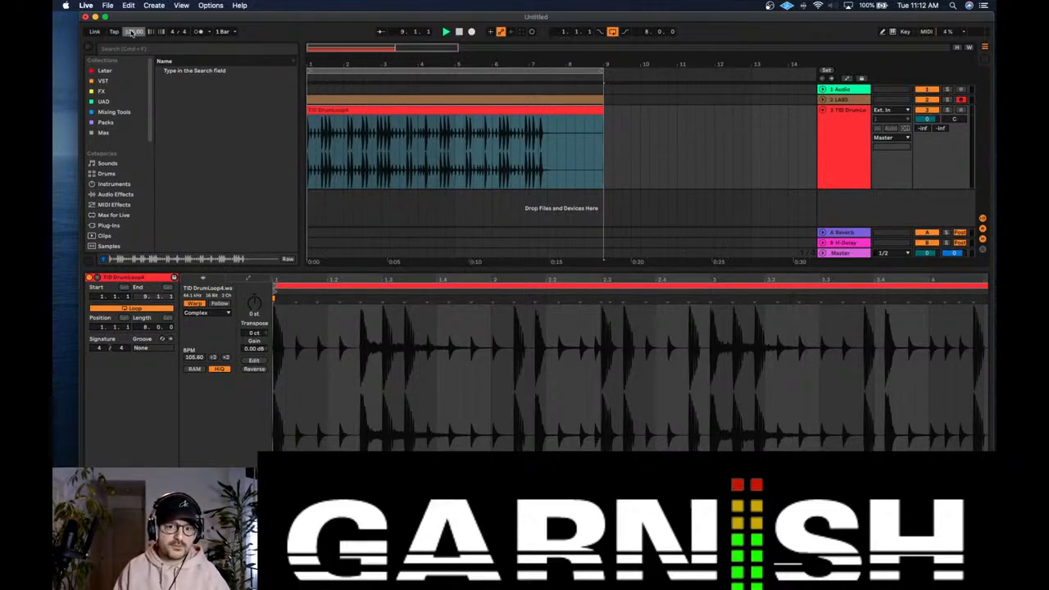
Step: Play the drum loop, lower its track volume to -4.0 dB and turn on the metronome
{"action": "key", "text": "space"}
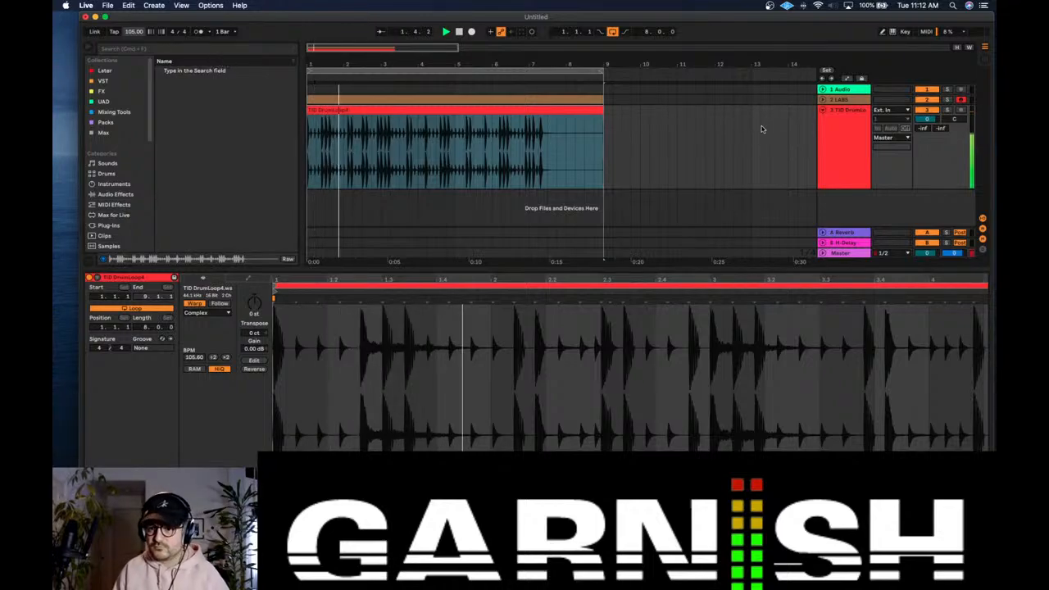
{"action": "key", "text": "space"}
{"action": "key", "text": "space"}
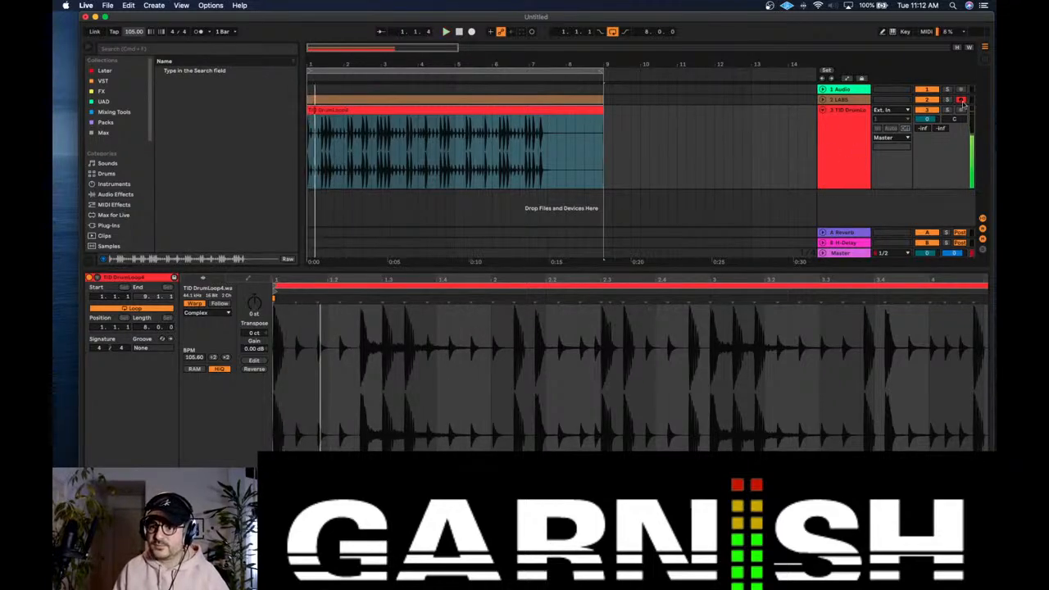
{"action": "key", "text": "space"}
{"action": "left_click_drag", "start_coordinate": [928, 119], "coordinate": [928, 126]}
{"action": "key", "text": "space"}
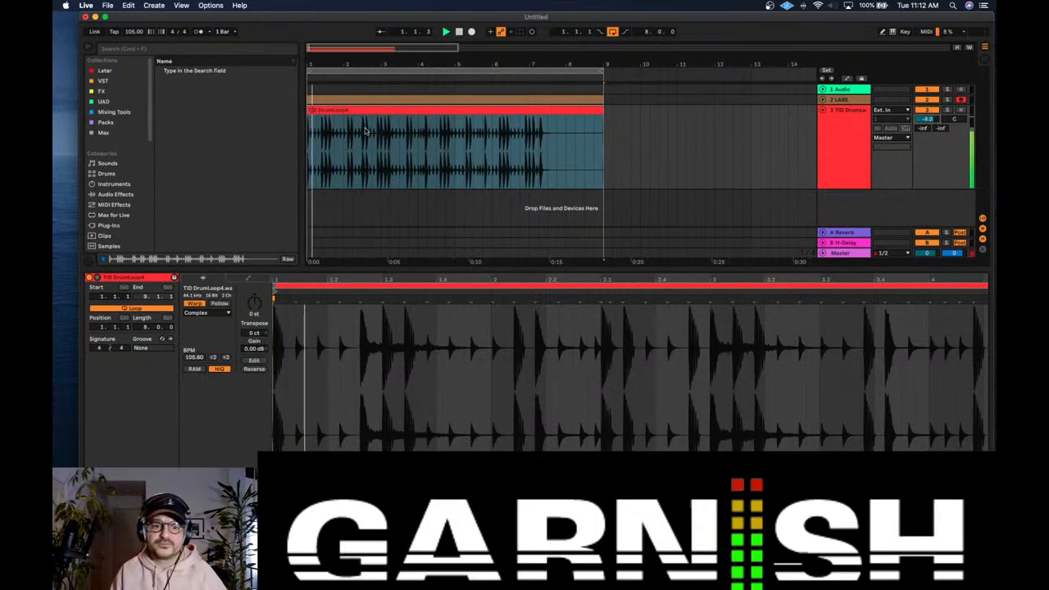
{"action": "left_click", "coordinate": [199, 31]}
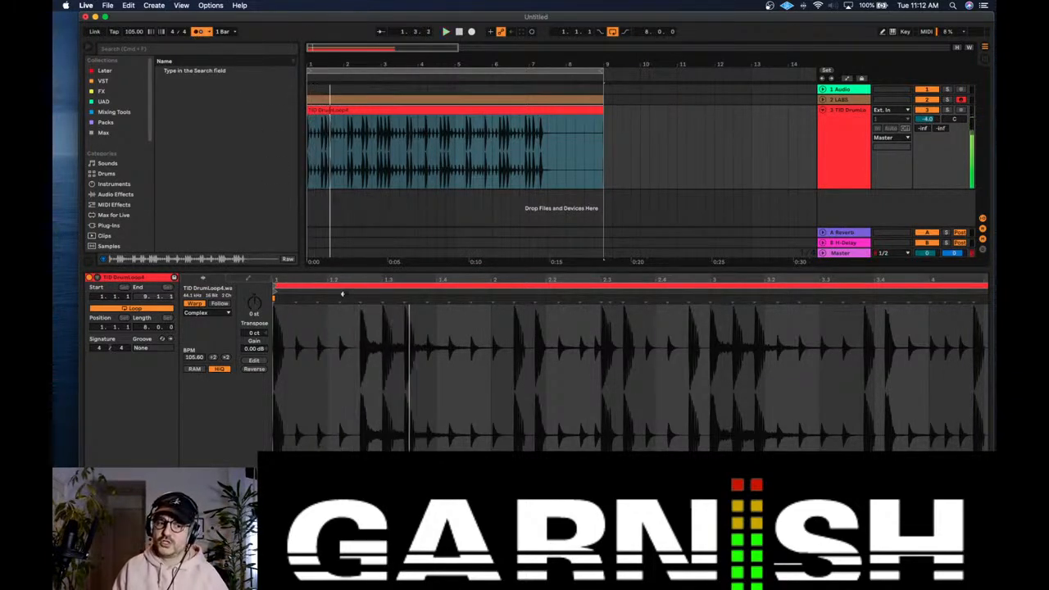
{"action": "key", "text": "space"}
Step: Apply a warp command from the marker at the very start of the drum loop clip
{"action": "left_click_drag", "start_coordinate": [278, 280], "coordinate": [272, 279]}
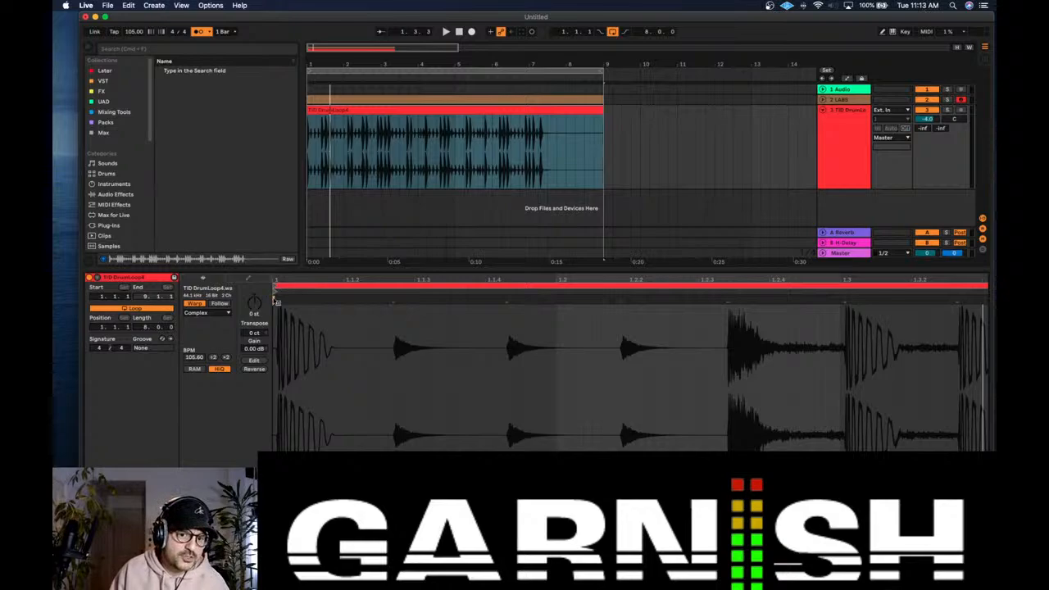
{"action": "right_click", "coordinate": [273, 297]}
{"action": "left_click", "coordinate": [339, 400]}
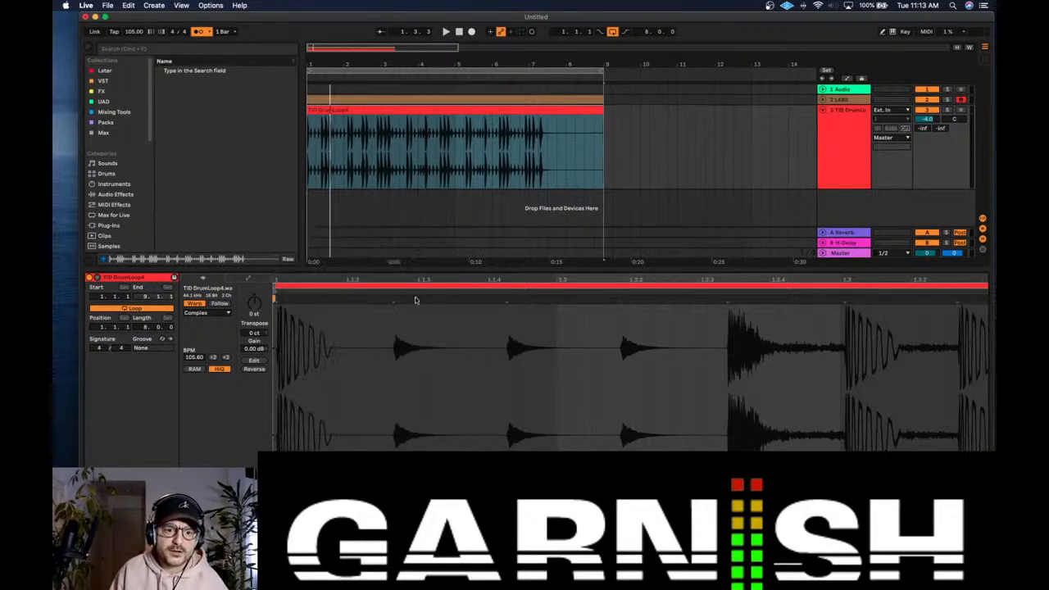
Step: Add a warp marker on the drum hit at 1.3, nudge it slightly earlier, and play the loop to check it
{"action": "key", "text": "space"}
{"action": "key", "text": "space"}
{"action": "left_click_drag", "start_coordinate": [655, 281], "coordinate": [541, 280]}
{"action": "double_click", "coordinate": [674, 300]}
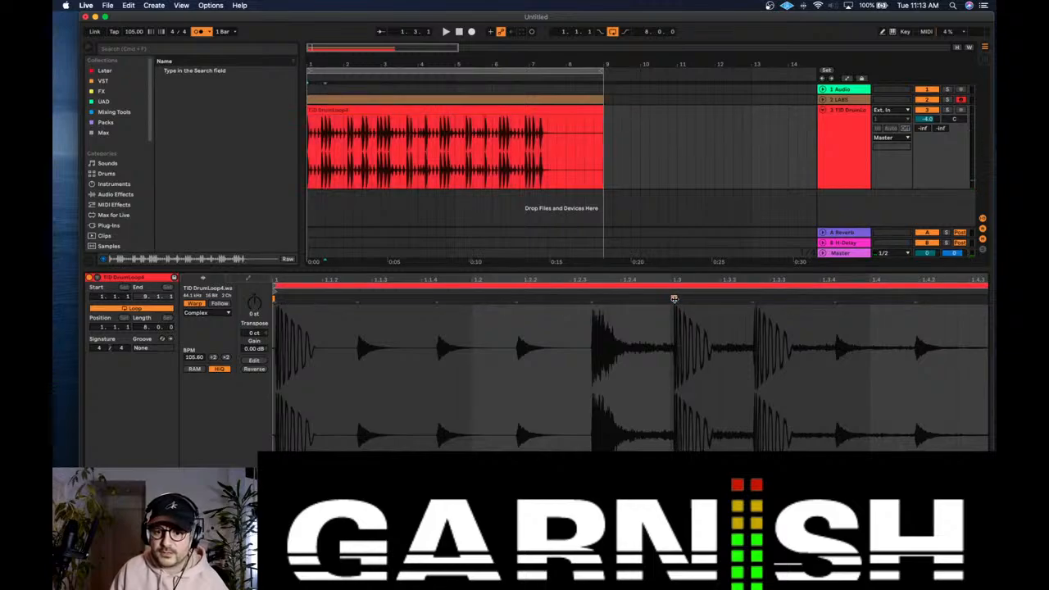
{"action": "left_click_drag", "start_coordinate": [674, 299], "coordinate": [670, 299]}
{"action": "key", "text": "space"}
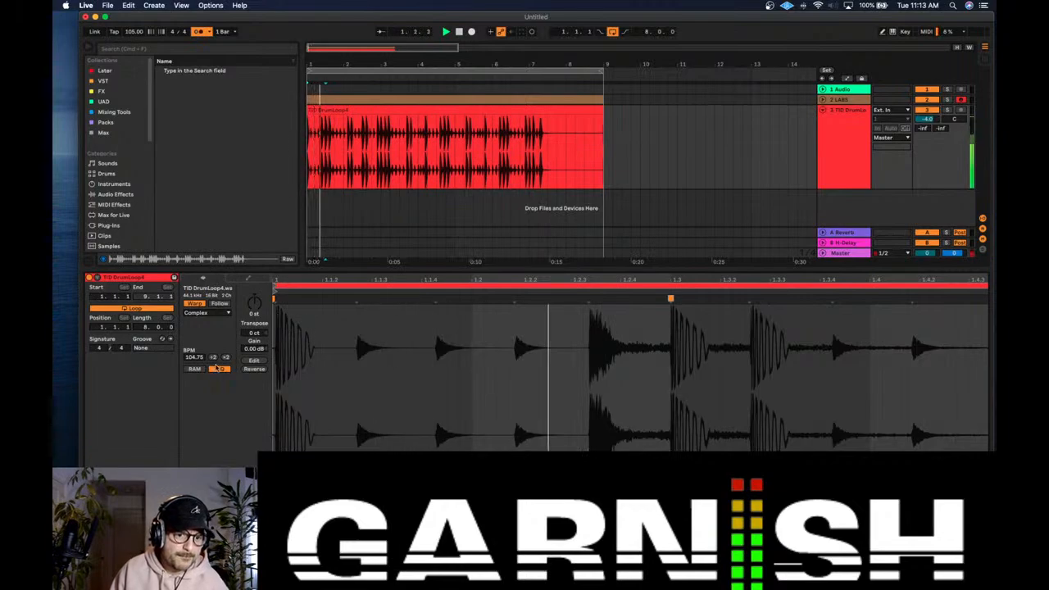
{"action": "key", "text": "space"}
{"action": "left_click", "coordinate": [553, 113]}
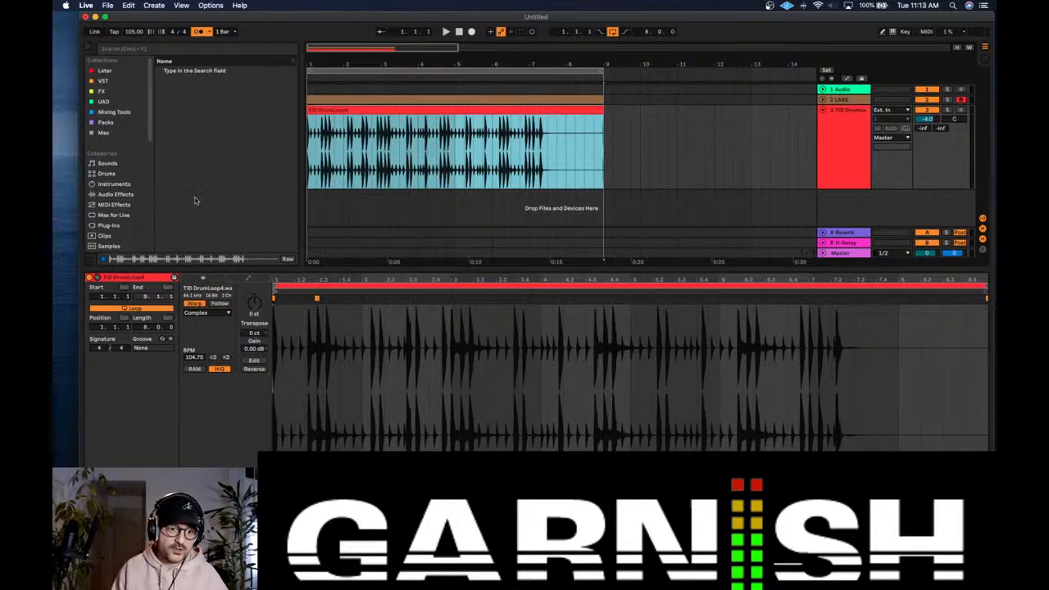
Step: Search the browser for "drum loop" and preview the tape drum loops and TID DrumLoop1.wav
{"action": "scroll", "coordinate": [123, 162], "scroll_direction": "down", "scroll_amount": 5}
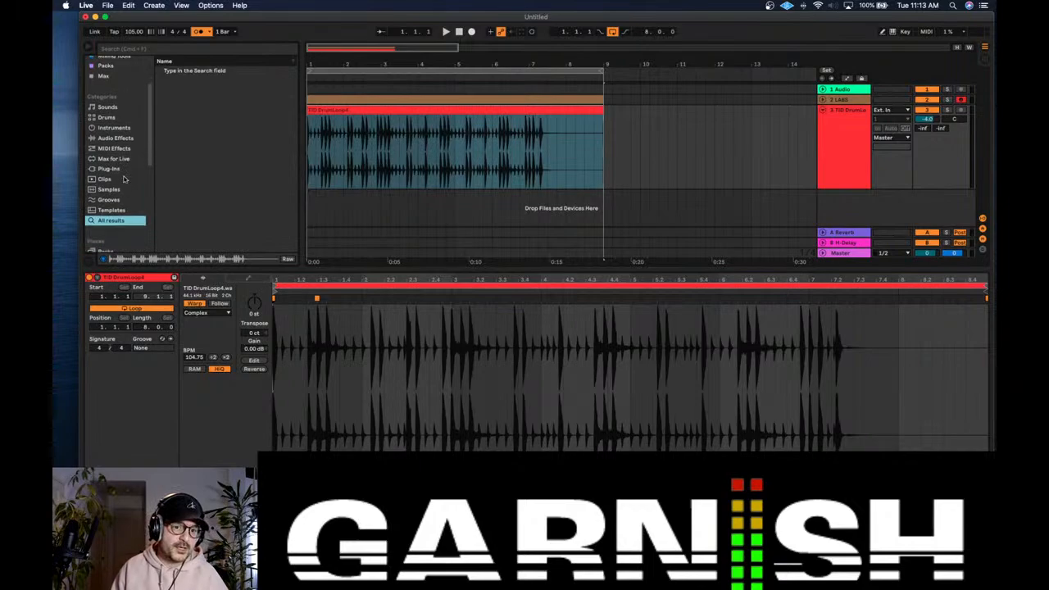
{"action": "scroll", "coordinate": [142, 160], "scroll_direction": "down", "scroll_amount": 4}
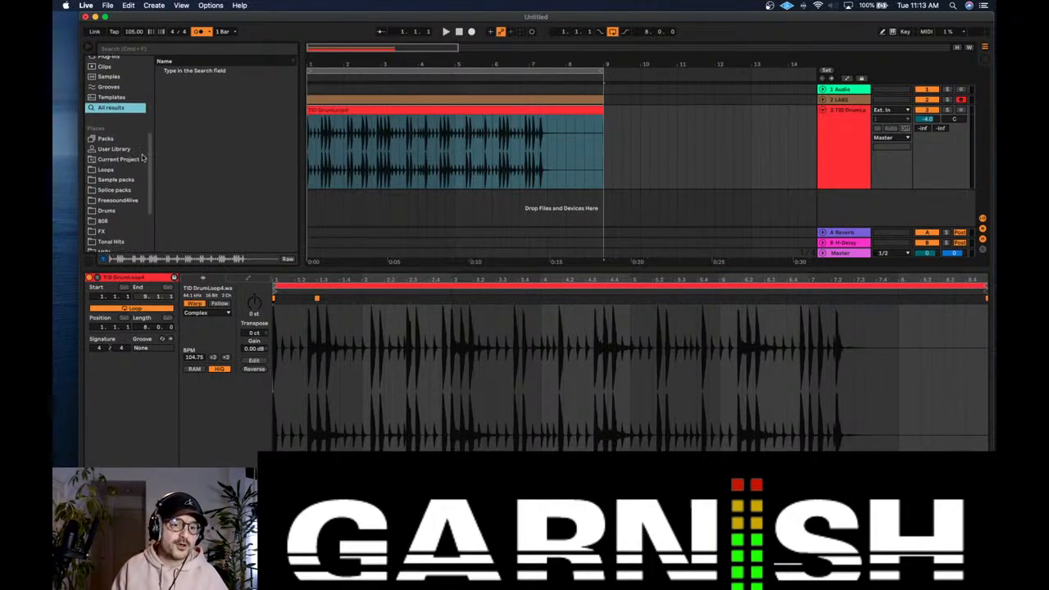
{"action": "key", "text": "super+f"}
{"action": "type", "text": "d"}
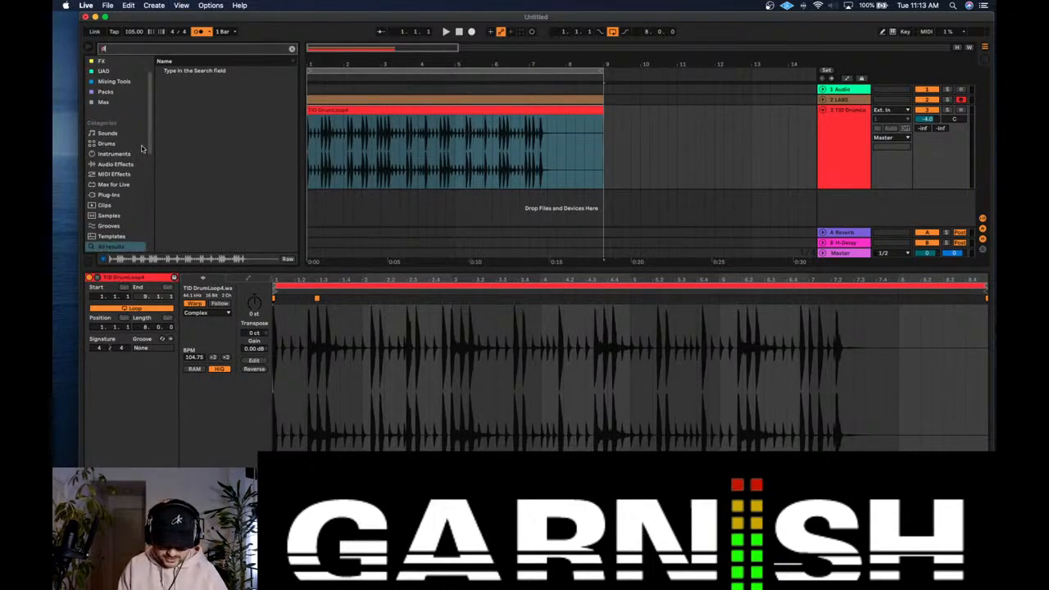
{"action": "type", "text": "rum"}
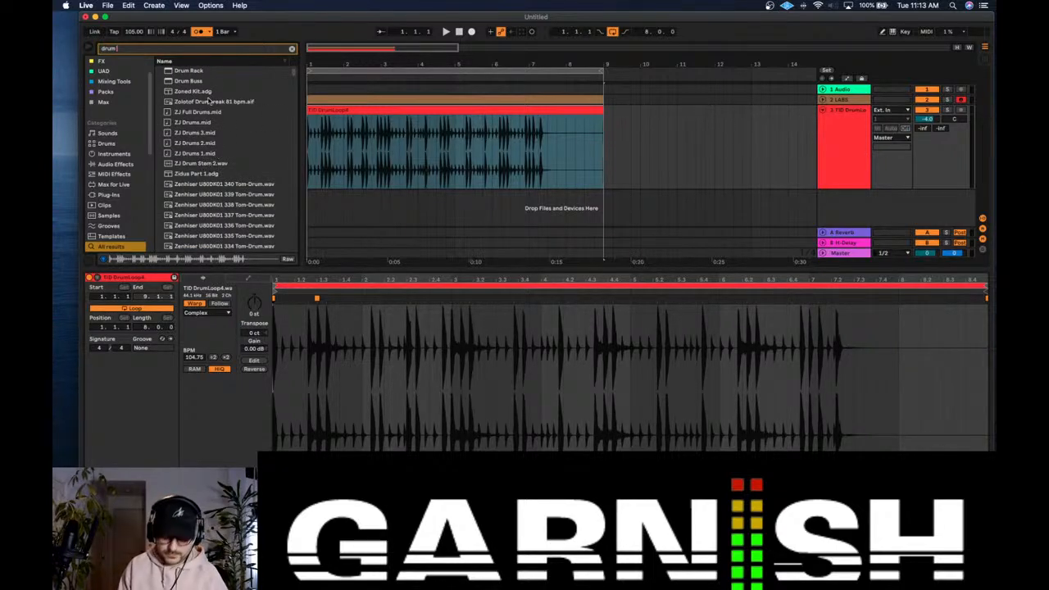
{"action": "type", "text": " loop"}
{"action": "left_click", "coordinate": [225, 121]}
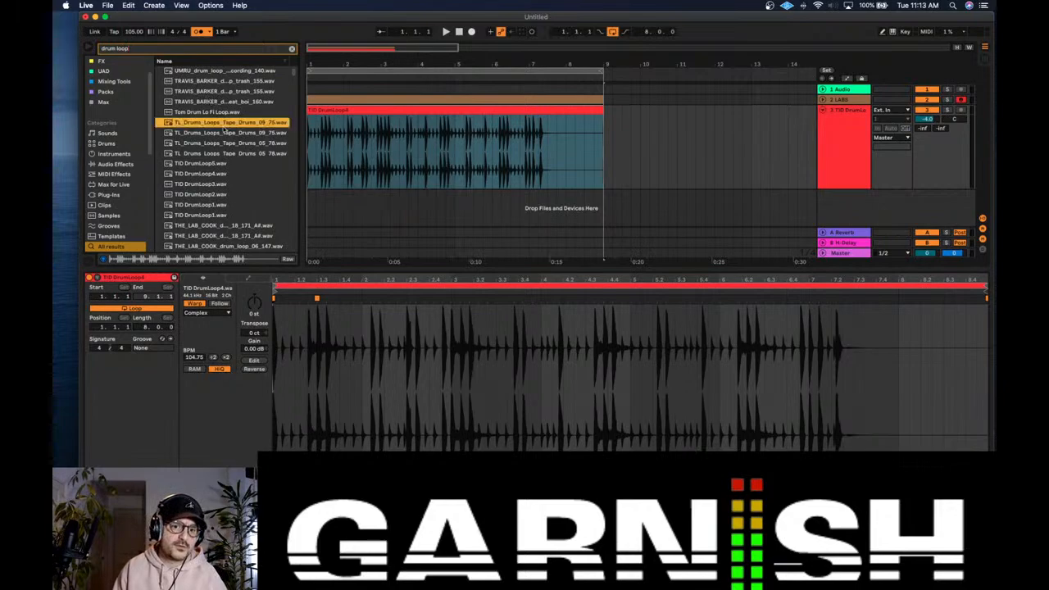
{"action": "left_click", "coordinate": [223, 152]}
{"action": "scroll", "coordinate": [225, 164], "scroll_direction": "down", "scroll_amount": 2}
{"action": "left_click", "coordinate": [225, 179]}
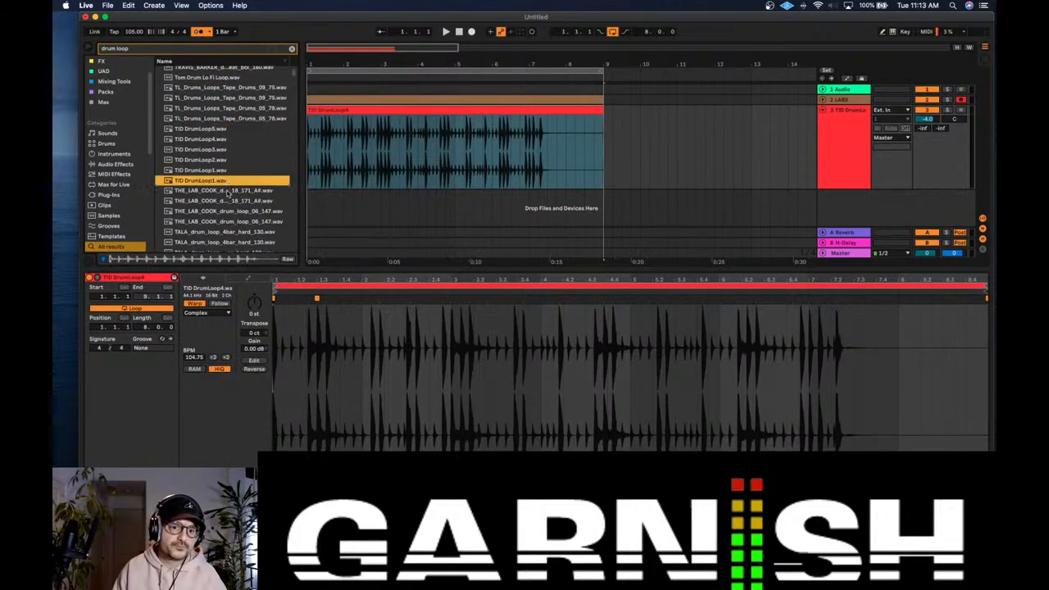
Step: Preview the following loops from the THE_LAB_COOK files down to SWD_Drum_Loop_150_Warm_Sonic.wav
{"action": "left_click", "coordinate": [228, 193]}
{"action": "scroll", "coordinate": [227, 192], "scroll_direction": "down", "scroll_amount": 1}
{"action": "left_click", "coordinate": [228, 193]}
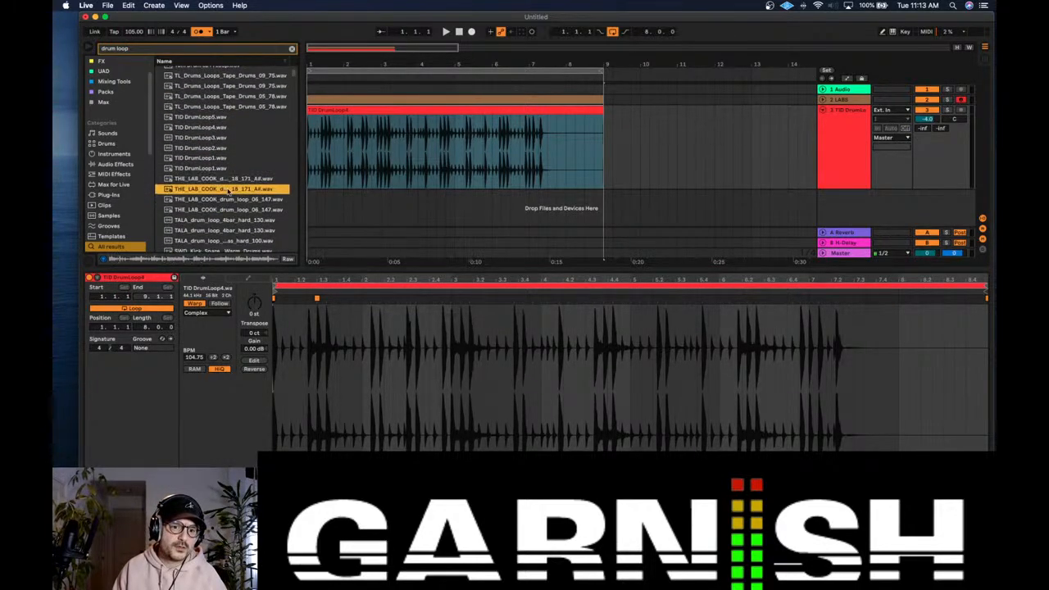
{"action": "scroll", "coordinate": [228, 192], "scroll_direction": "down", "scroll_amount": 3}
{"action": "left_click", "coordinate": [228, 192]}
{"action": "scroll", "coordinate": [228, 192], "scroll_direction": "down", "scroll_amount": 2}
{"action": "left_click", "coordinate": [230, 185]}
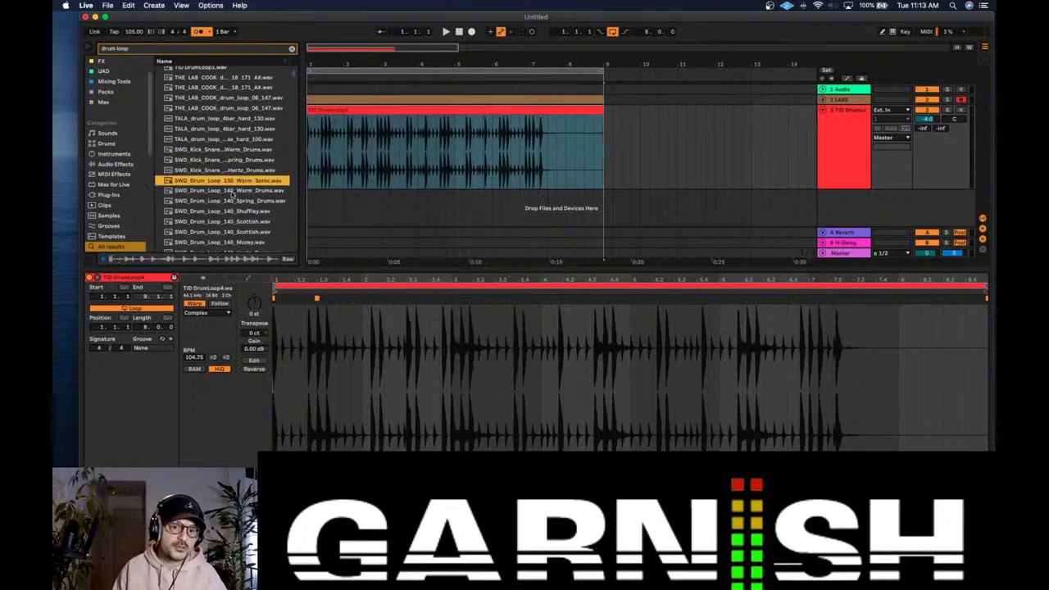
Step: Preview the 140 BPM SWD drum loops, including Shuffley and Hertz_Drums
{"action": "scroll", "coordinate": [232, 194], "scroll_direction": "down", "scroll_amount": 1}
{"action": "left_click", "coordinate": [232, 193]}
{"action": "left_click", "coordinate": [232, 201]}
{"action": "left_click", "coordinate": [233, 210]}
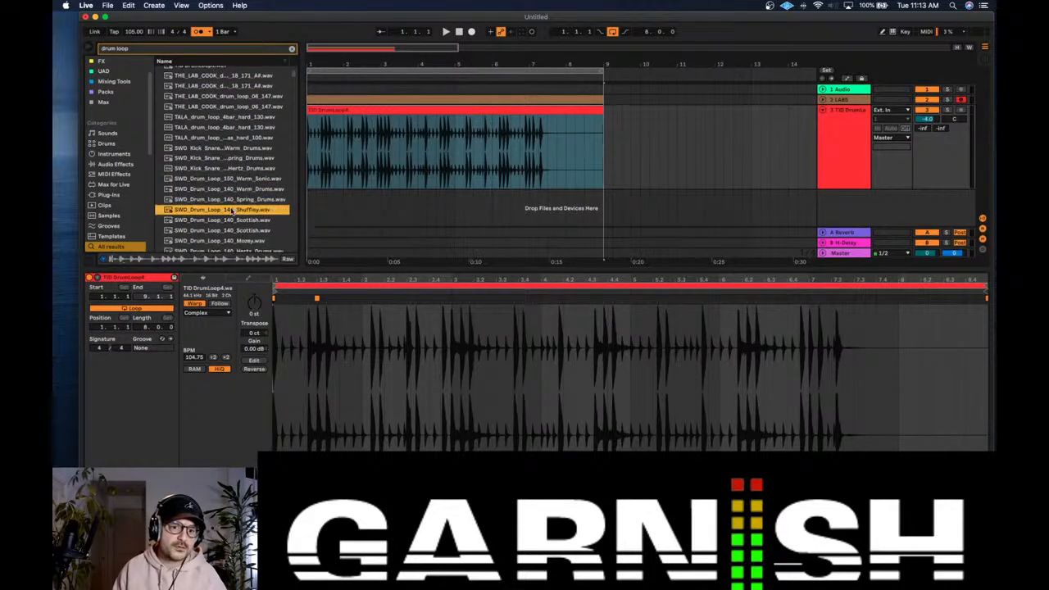
{"action": "scroll", "coordinate": [236, 203], "scroll_direction": "down", "scroll_amount": 2}
{"action": "left_click", "coordinate": [237, 199]}
{"action": "scroll", "coordinate": [240, 208], "scroll_direction": "down", "scroll_amount": 1}
{"action": "left_click", "coordinate": [241, 216]}
{"action": "scroll", "coordinate": [237, 201], "scroll_direction": "down", "scroll_amount": 3}
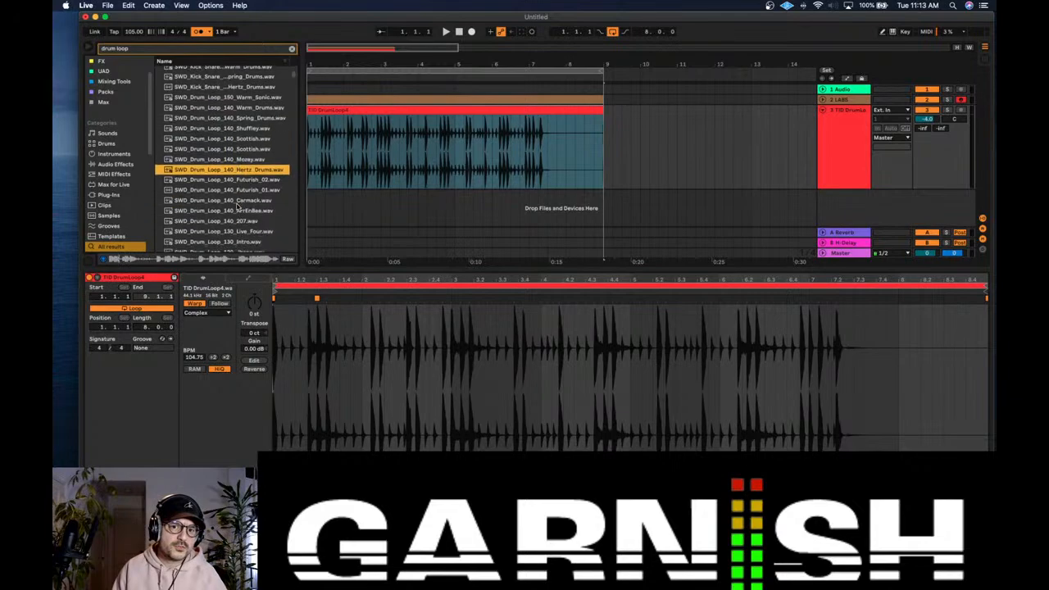
Step: Search the browser for "TID drum" and preview TID DrumLoop5.wav and TID DrumLoop4.wav
{"action": "left_click", "coordinate": [100, 46]}
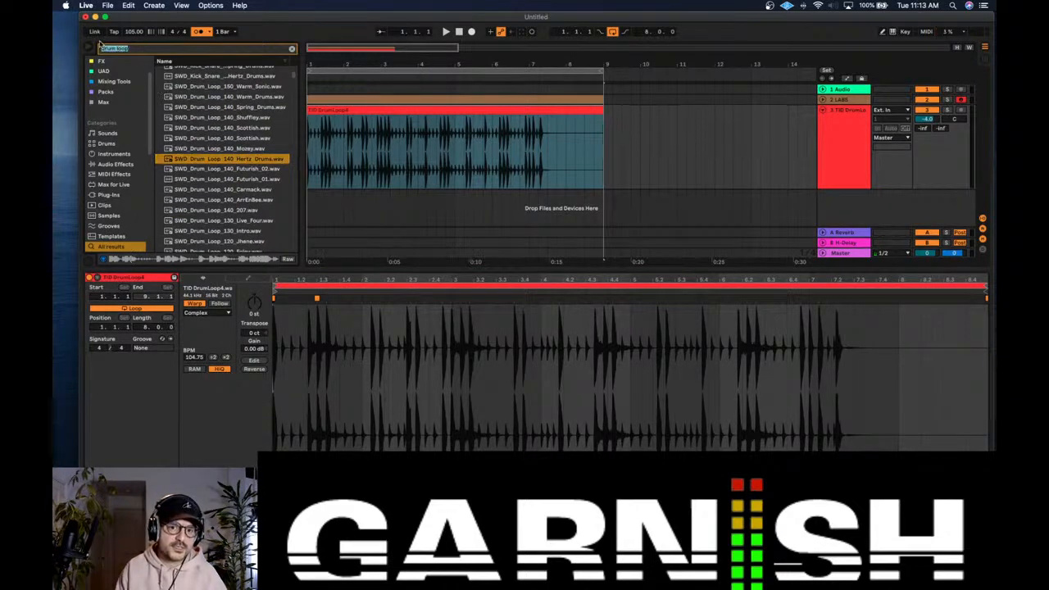
{"action": "key", "text": "BackSpace"}
{"action": "type", "text": "TID"}
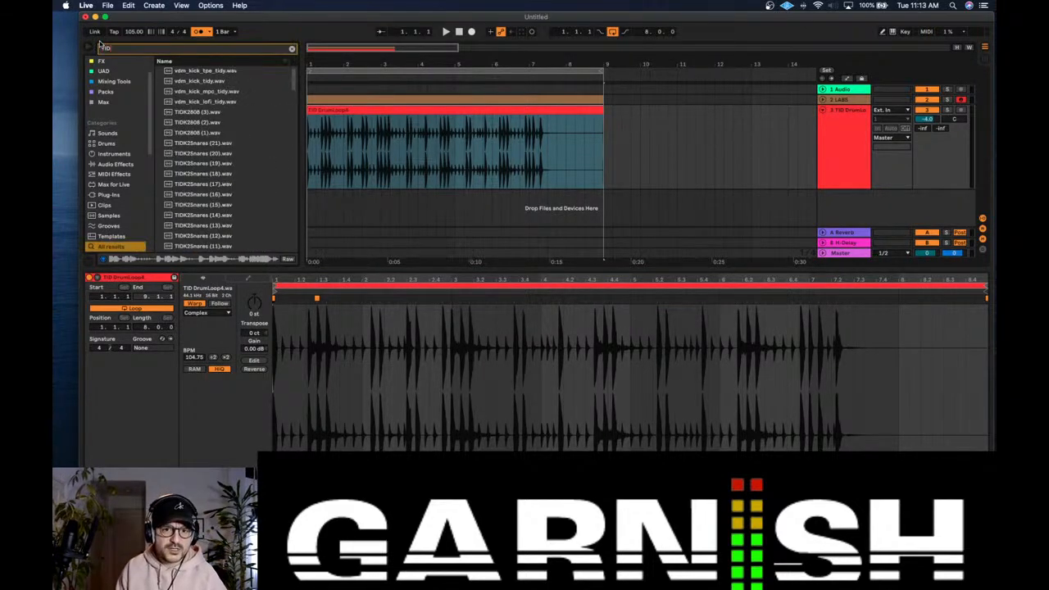
{"action": "type", "text": " drum"}
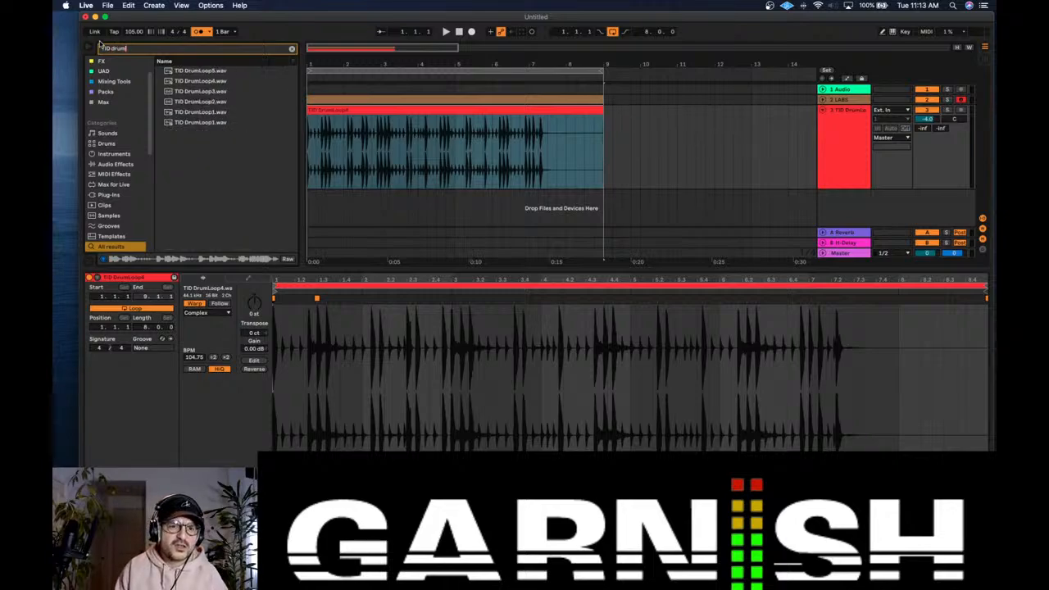
{"action": "left_click", "coordinate": [231, 74]}
{"action": "left_click", "coordinate": [230, 82]}
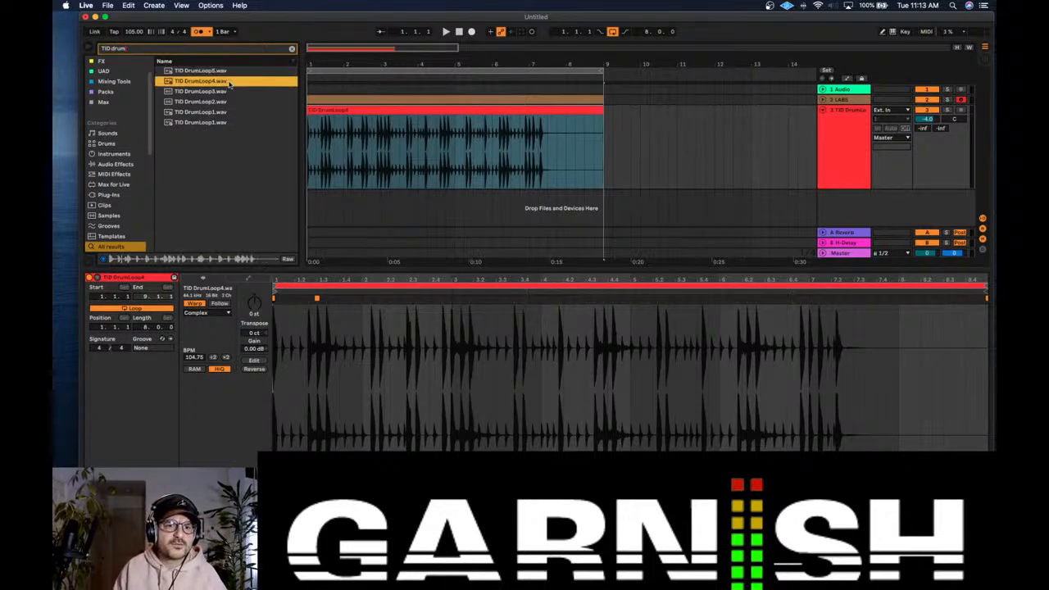
Step: Delete the TID DrumLoop4 clip from the arrangement along with its audio track
{"action": "left_click", "coordinate": [334, 108]}
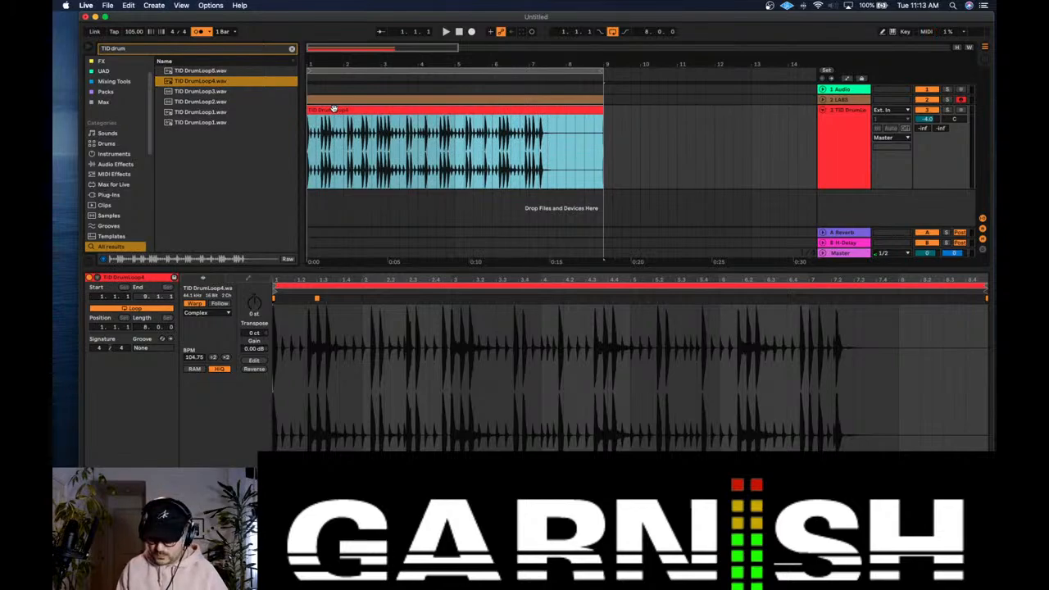
{"action": "key", "text": "Delete"}
{"action": "left_click", "coordinate": [830, 119]}
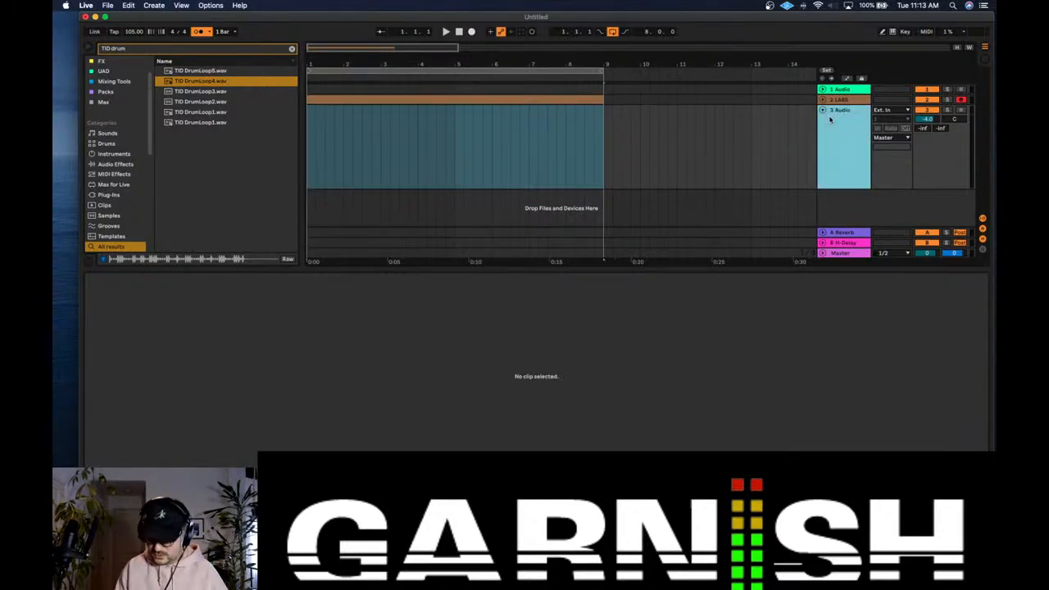
{"action": "key", "text": "Delete"}
Step: Switch to Session View and place TID DrumLoop4.wav in the first clip slot of track 1
{"action": "key", "text": "Tab"}
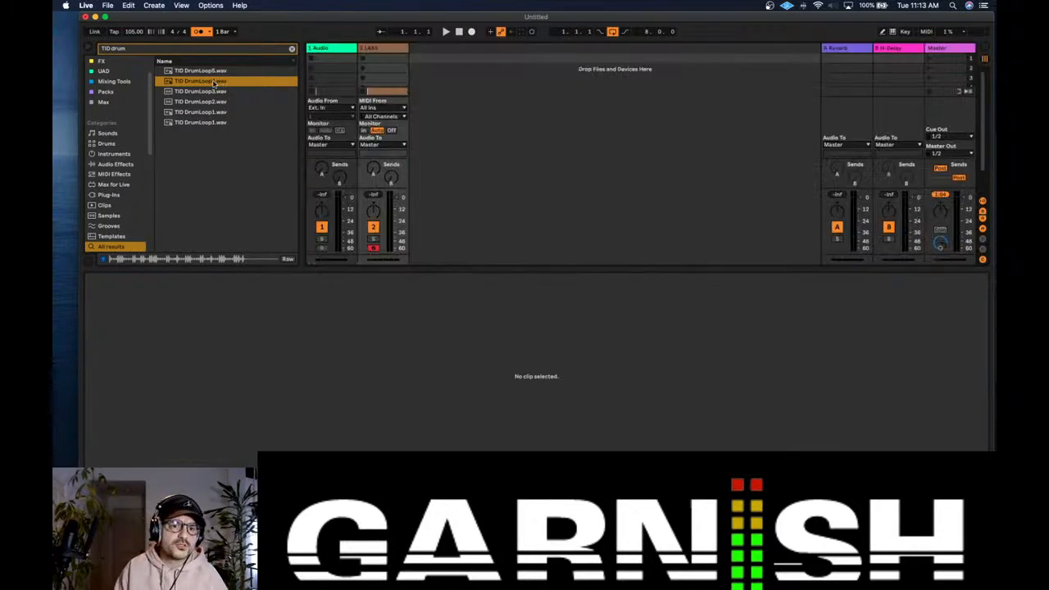
{"action": "key", "text": "Tab"}
{"action": "key", "text": "Tab"}
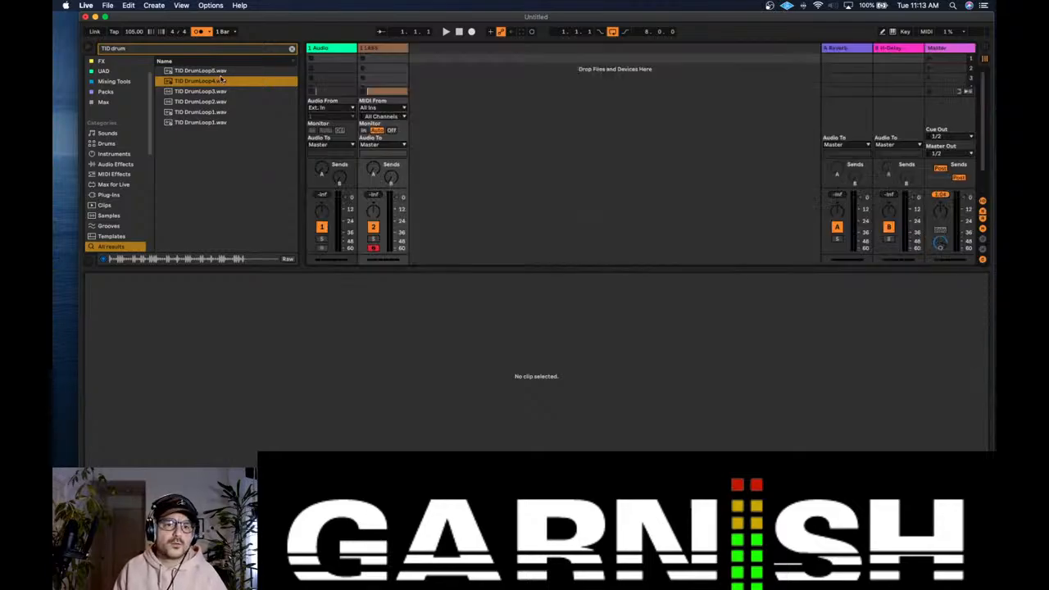
{"action": "left_click", "coordinate": [324, 60]}
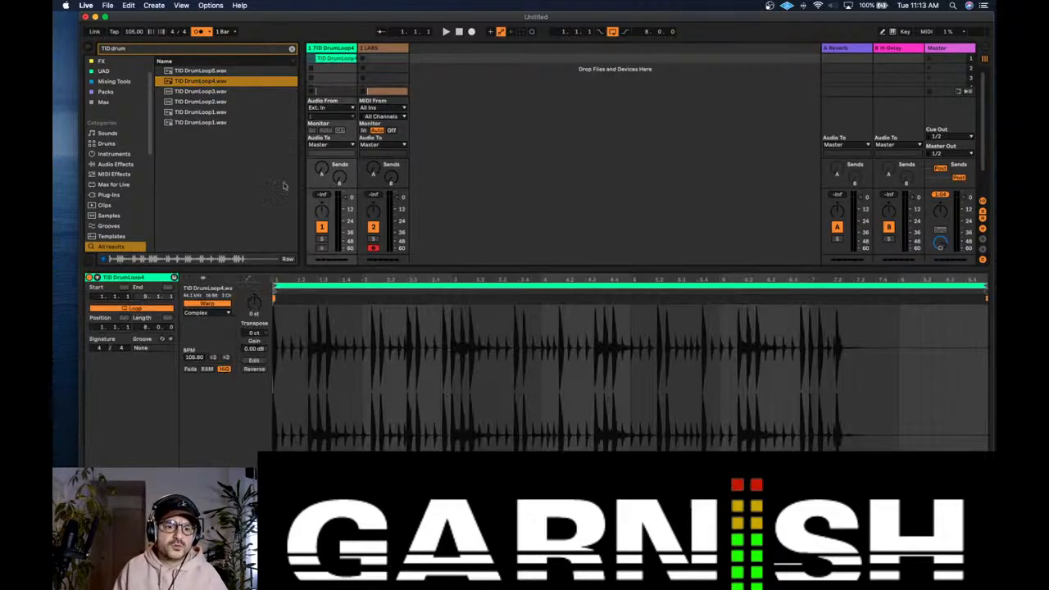
Step: Turn off the clip's Warp option and the metronome, and clear the browser search
{"action": "left_click", "coordinate": [211, 303]}
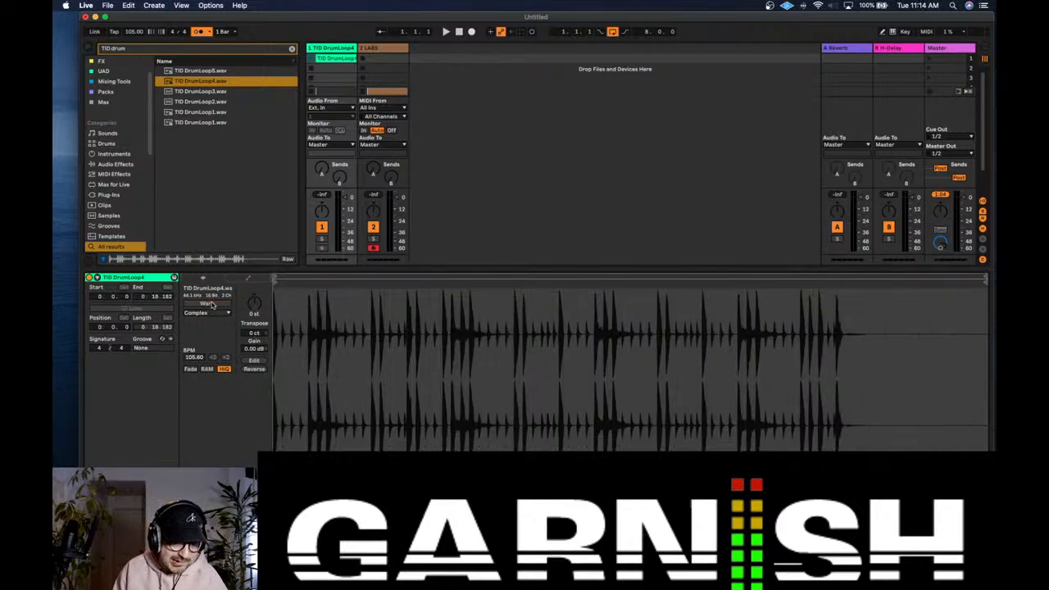
{"action": "left_click", "coordinate": [198, 31]}
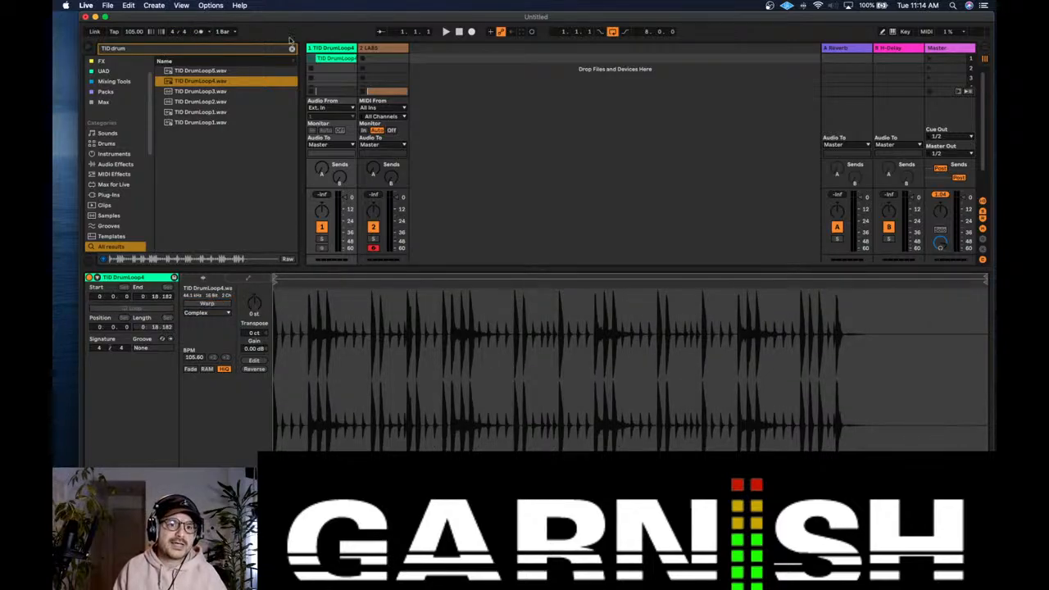
{"action": "left_click", "coordinate": [291, 49]}
Step: Launch the TID DrumLoop4 clip, tap the song tempo to 132.67 BPM along with it, and stop playback
{"action": "left_click", "coordinate": [310, 59]}
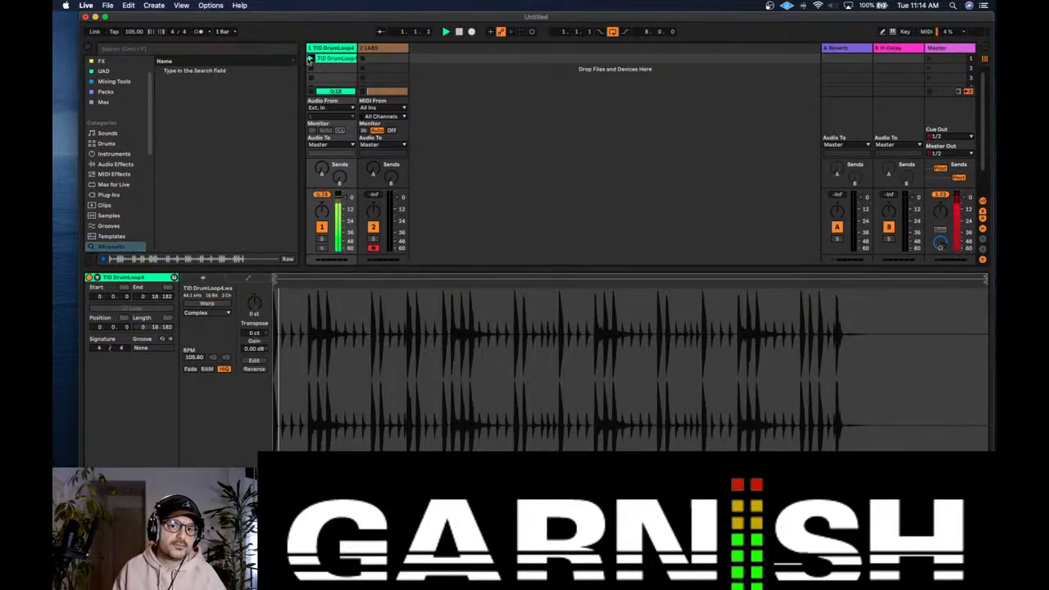
{"action": "left_click", "coordinate": [116, 34]}
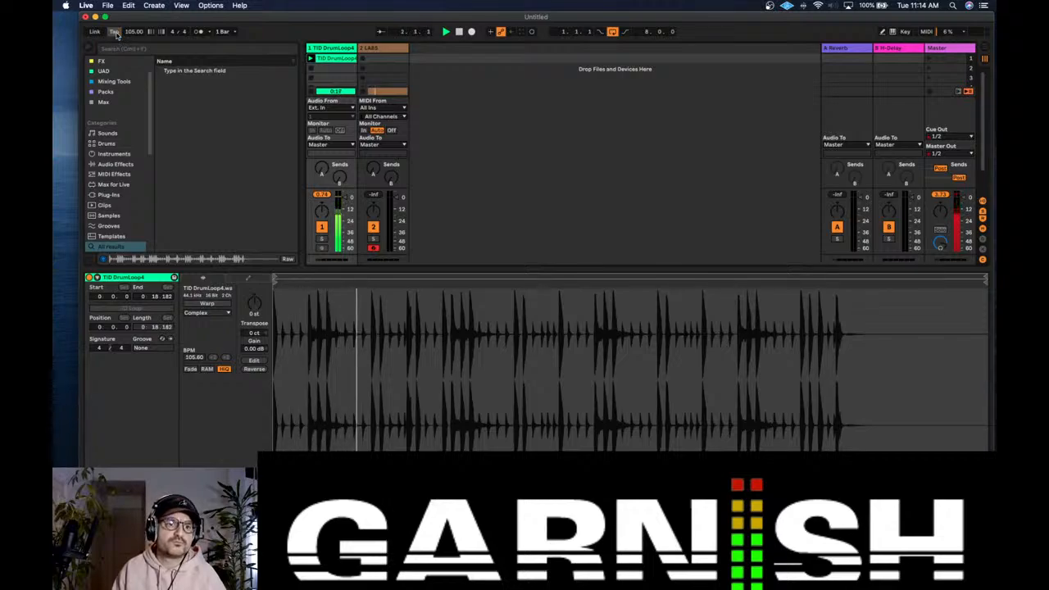
{"action": "left_click", "coordinate": [116, 35]}
{"action": "left_click", "coordinate": [117, 35]}
{"action": "left_click", "coordinate": [116, 34]}
{"action": "left_click", "coordinate": [116, 34]}
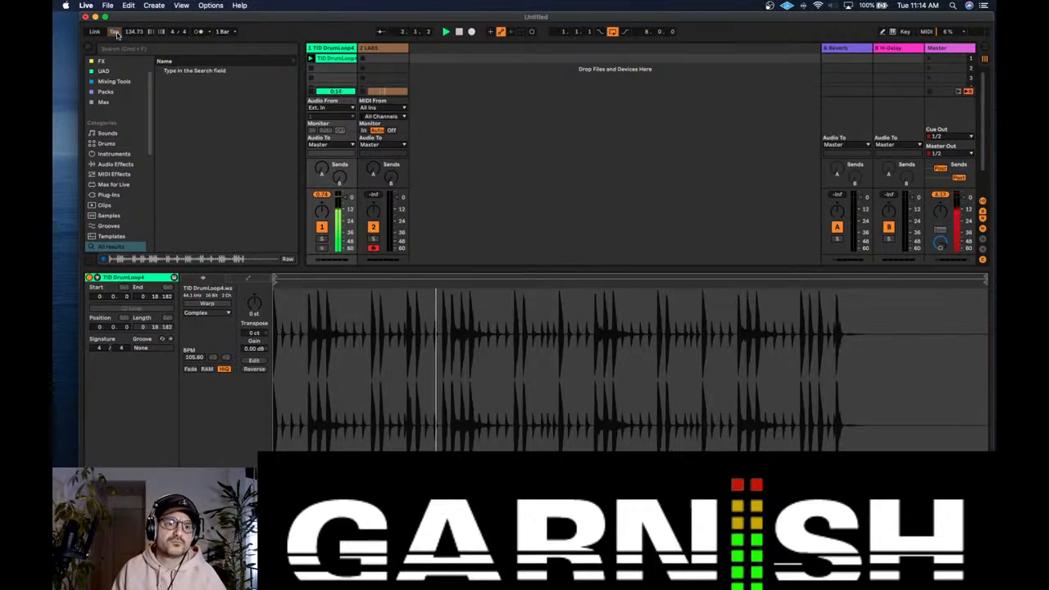
{"action": "left_click", "coordinate": [116, 34]}
{"action": "left_click", "coordinate": [116, 35]}
{"action": "left_click", "coordinate": [116, 34]}
{"action": "left_click", "coordinate": [116, 34]}
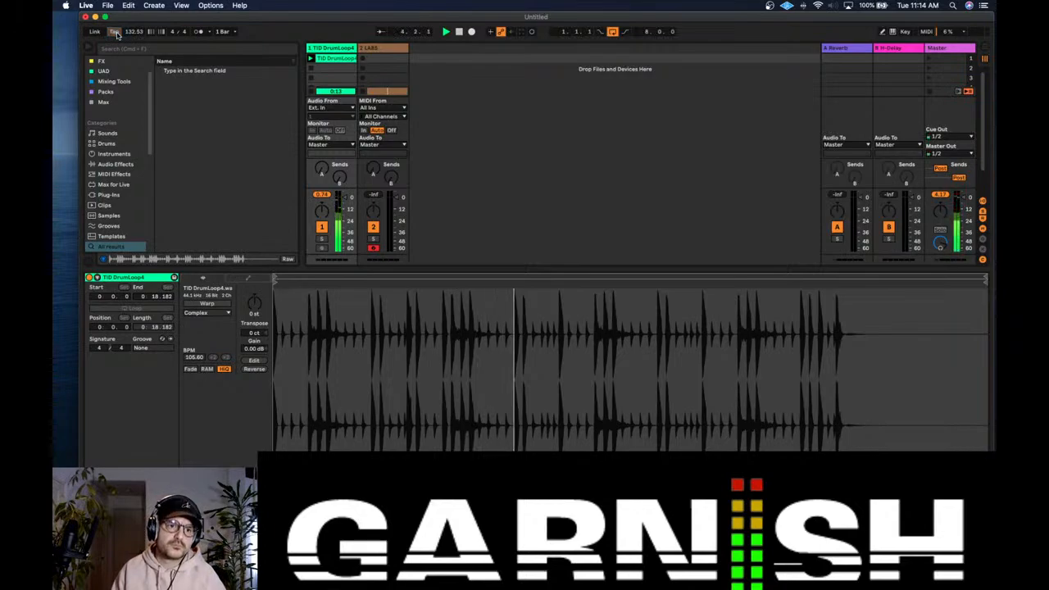
{"action": "left_click", "coordinate": [117, 34]}
{"action": "left_click", "coordinate": [116, 34]}
{"action": "left_click", "coordinate": [117, 35]}
{"action": "left_click", "coordinate": [116, 34]}
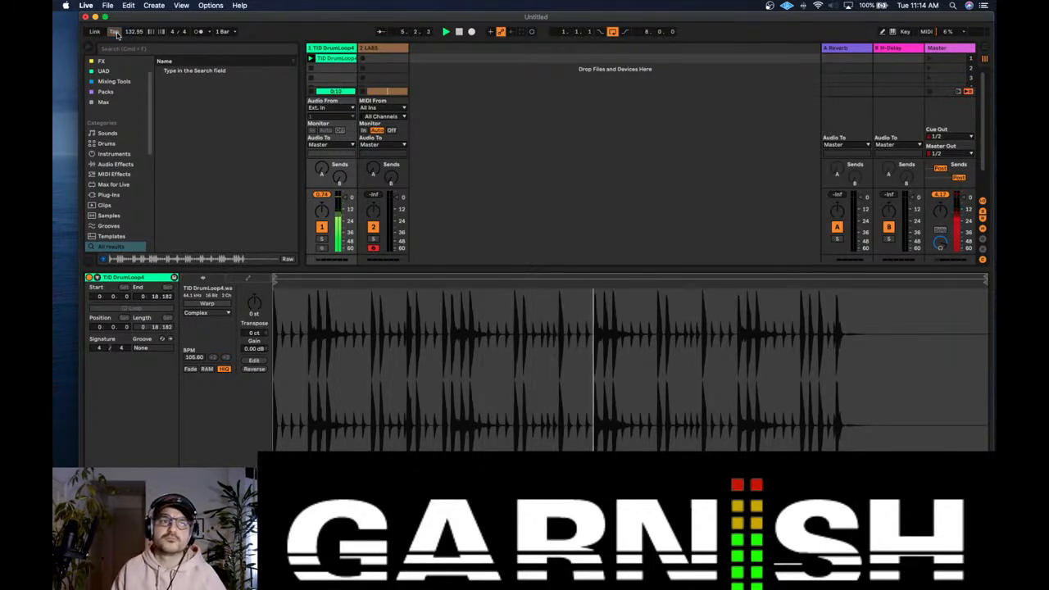
{"action": "left_click", "coordinate": [116, 34]}
{"action": "left_click", "coordinate": [116, 34]}
{"action": "left_click", "coordinate": [116, 35]}
{"action": "left_click", "coordinate": [116, 34]}
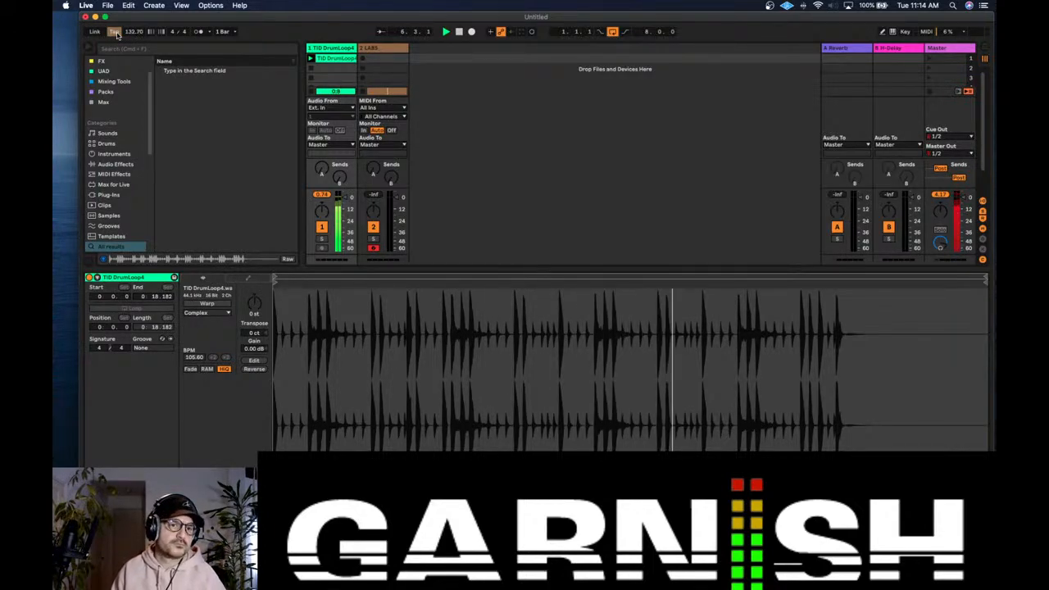
{"action": "left_click", "coordinate": [116, 35]}
{"action": "left_click", "coordinate": [116, 34]}
{"action": "key", "text": "space"}
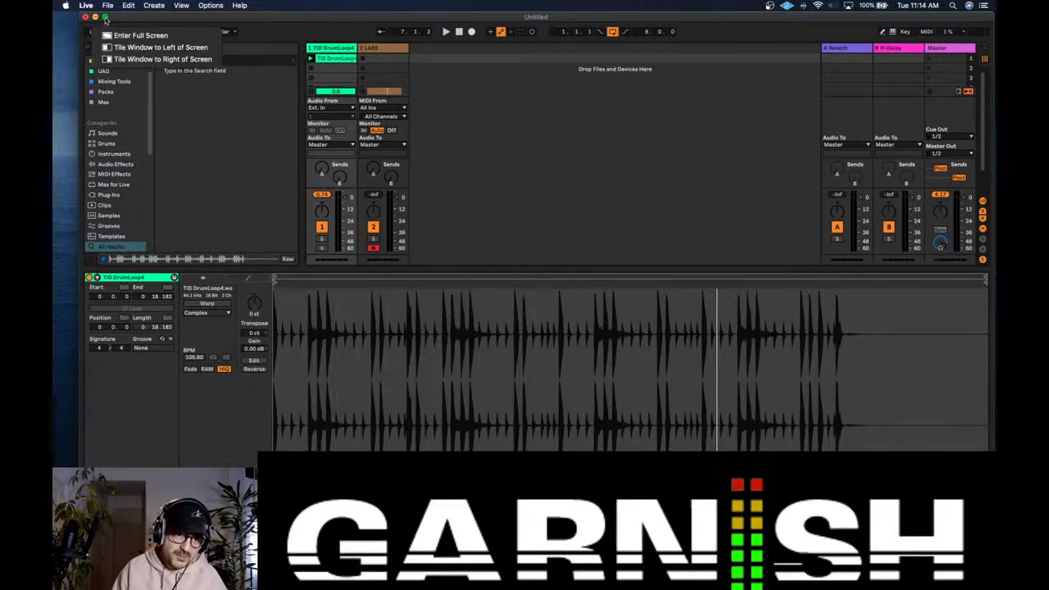
Step: Switch the window to full screen and turn on Warp for the TID DrumLoop4 clip
{"action": "left_click", "coordinate": [115, 33]}
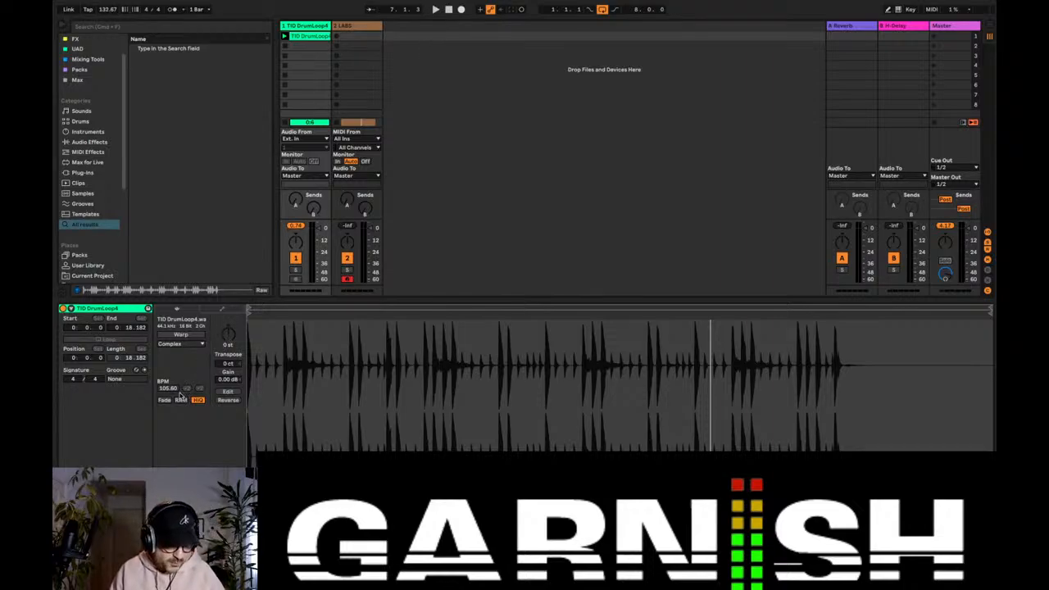
{"action": "left_click", "coordinate": [195, 336]}
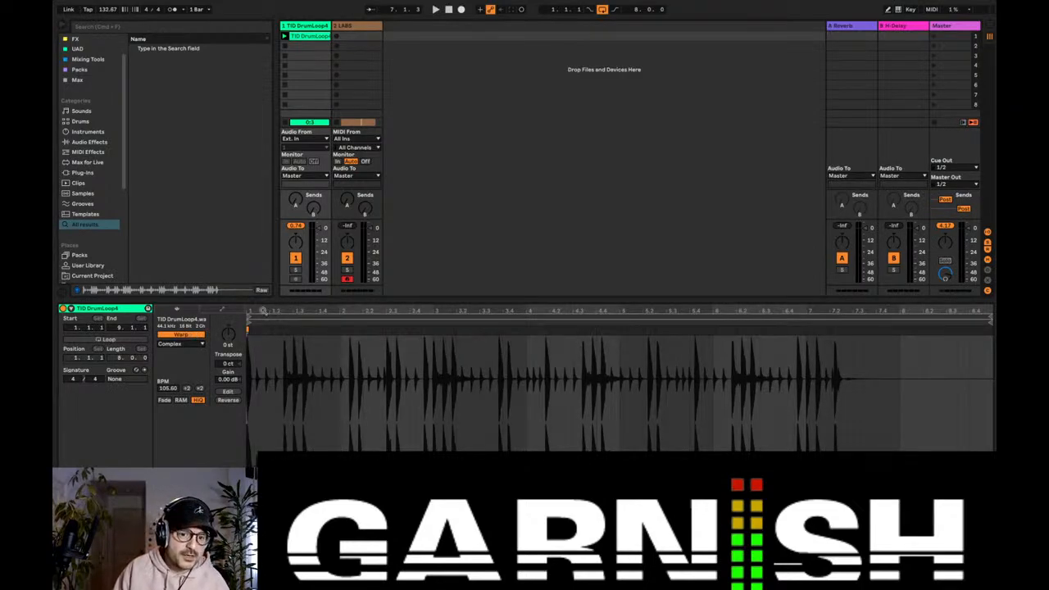
{"action": "mouse_move", "coordinate": [263, 311]}
{"action": "left_mouse_down"}
{"action": "mouse_move", "coordinate": [279, 344]}
{"action": "mouse_move", "coordinate": [323, 364]}
{"action": "left_mouse_up"}
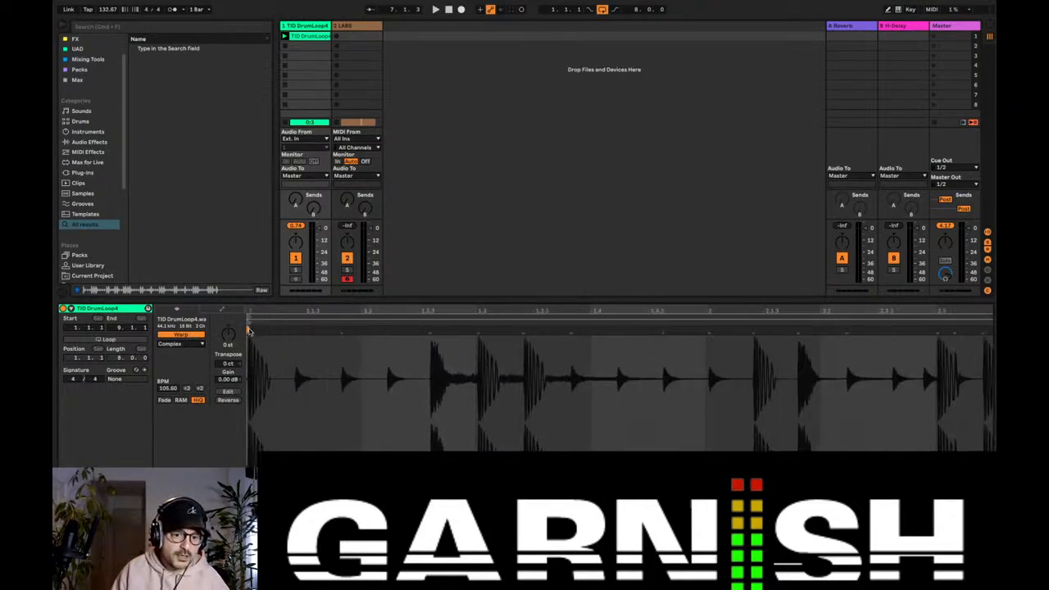
Step: Set the song tempo to 132 BPM and apply Warp From Here (Start at 132.00 BPM) at the clip's first warp marker
{"action": "right_click", "coordinate": [251, 333]}
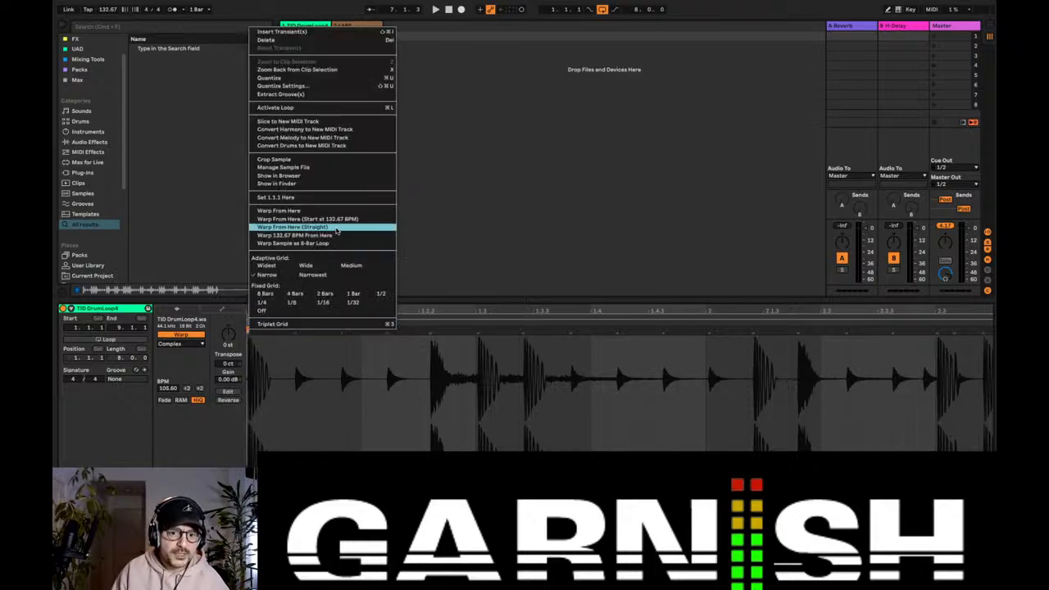
{"action": "left_click", "coordinate": [334, 222]}
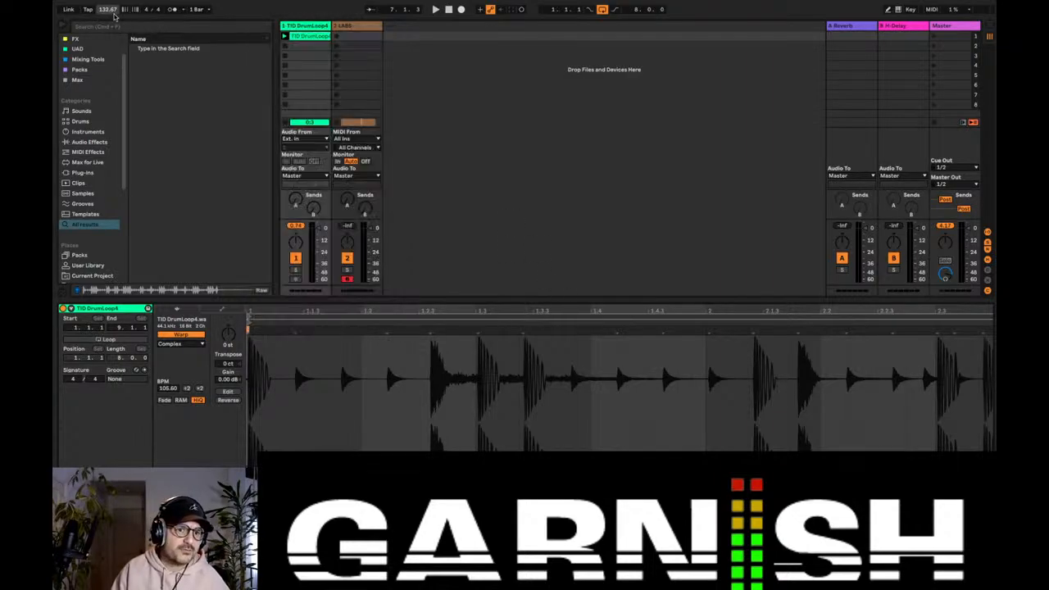
{"action": "type", "text": "1"}
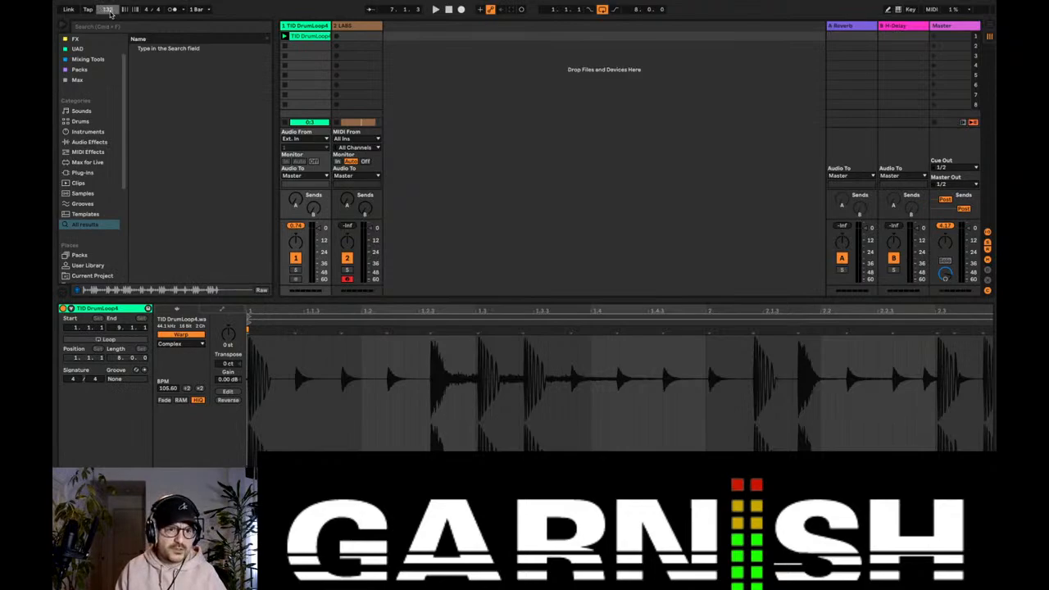
{"action": "key", "text": "Return"}
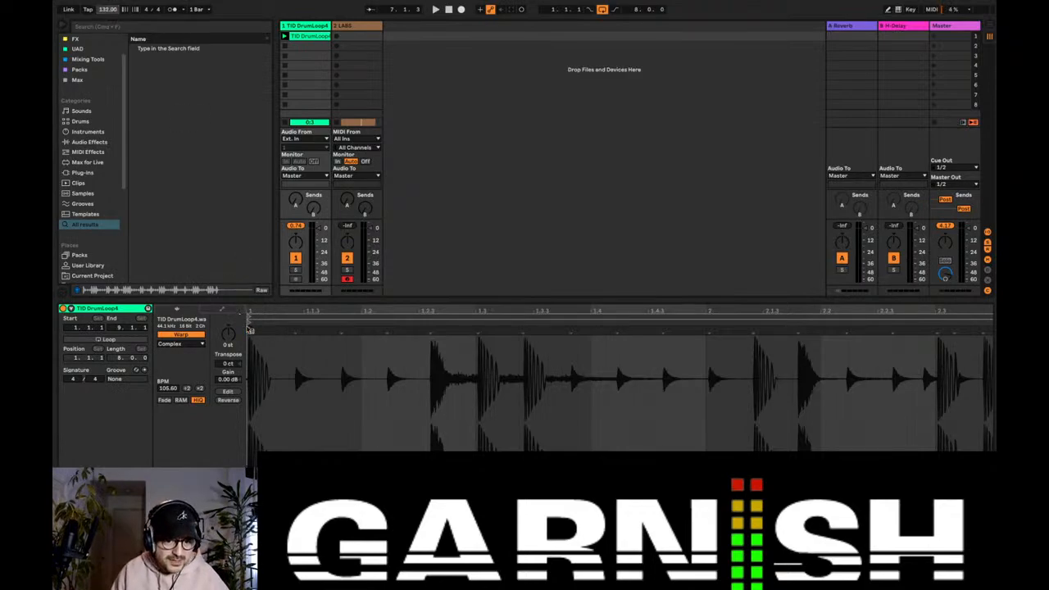
{"action": "right_click", "coordinate": [250, 329]}
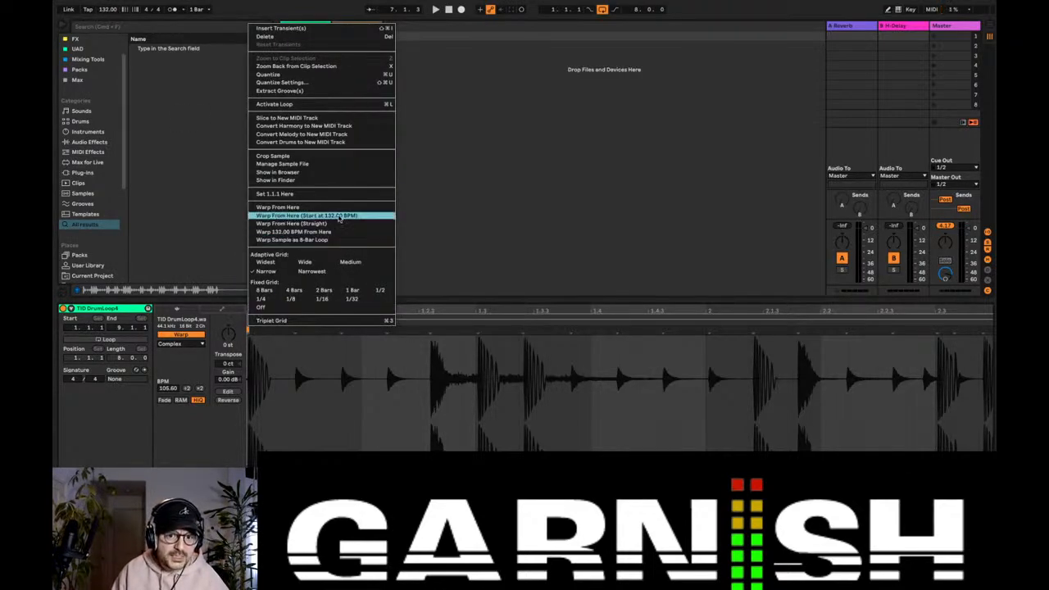
{"action": "left_click", "coordinate": [339, 216]}
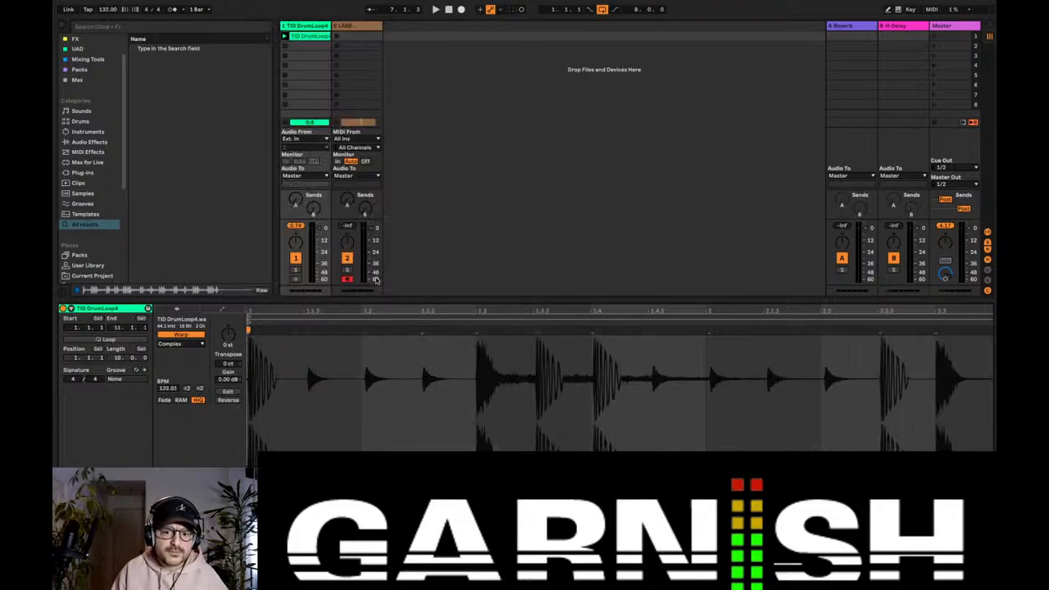
Step: Turn on the metronome, play the warped drum loop against it, and stop playback
{"action": "key", "text": "space"}
{"action": "key", "text": "space"}
{"action": "left_click", "coordinate": [172, 11]}
{"action": "key", "text": "space"}
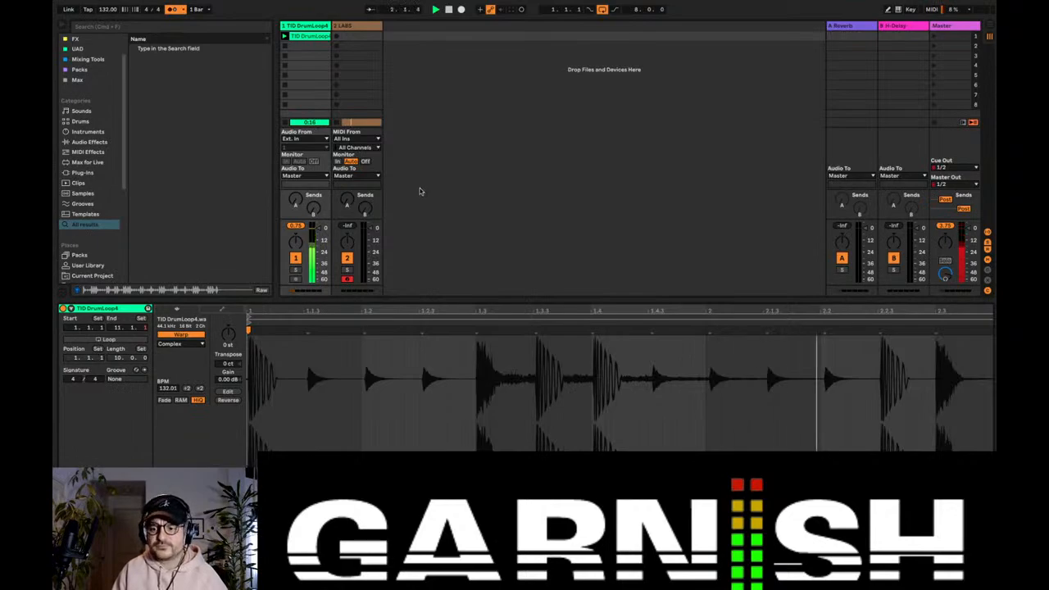
{"action": "key", "text": "space"}
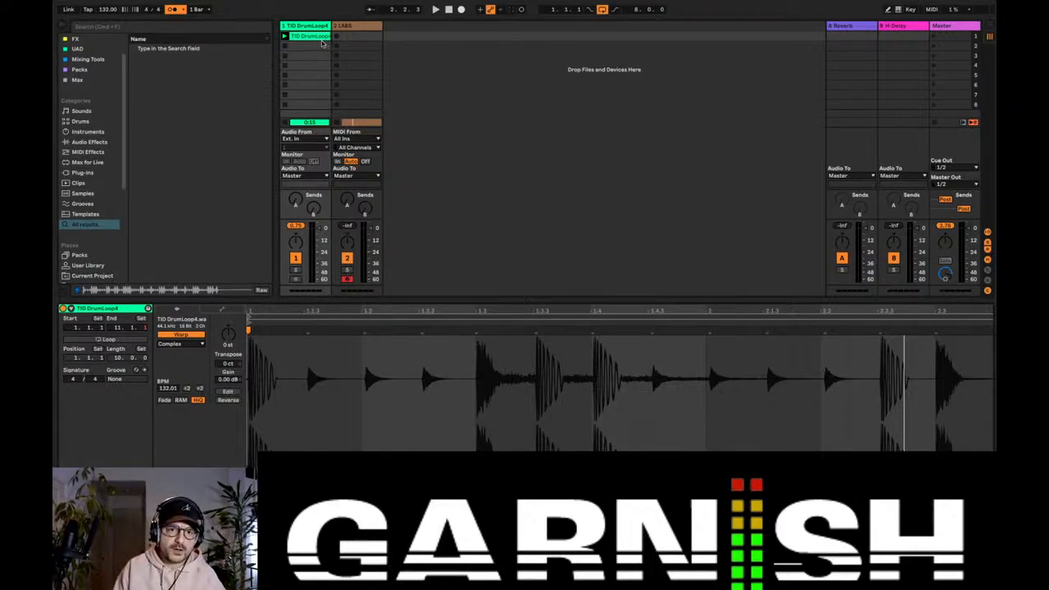
Step: Place the TID DrumLoop4 clip at bar 1 of track 1 in Arrangement View and trim its end to bar 9
{"action": "key", "text": "Tab"}
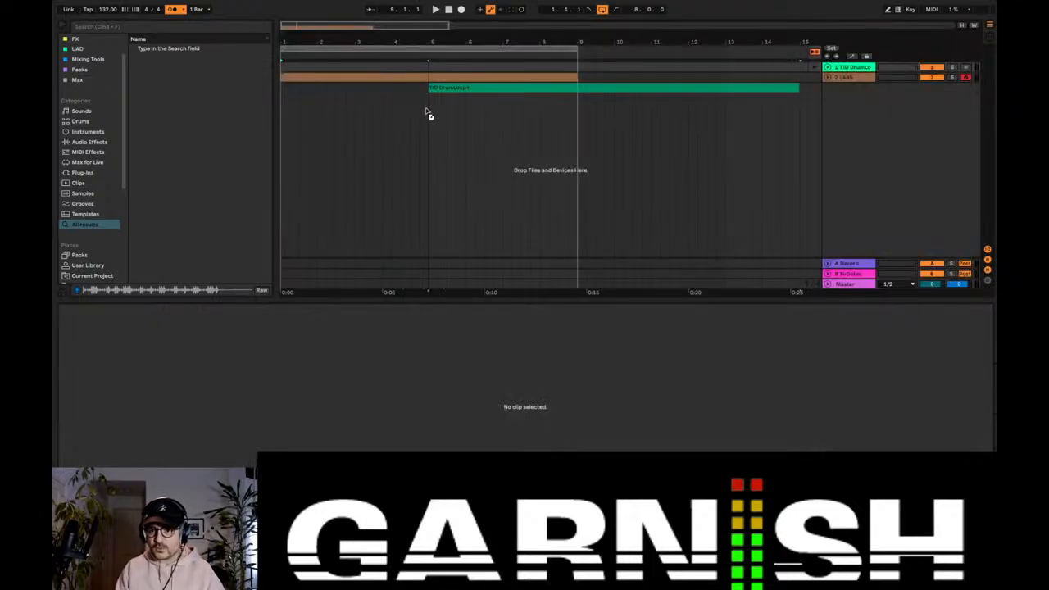
{"action": "left_click", "coordinate": [284, 67]}
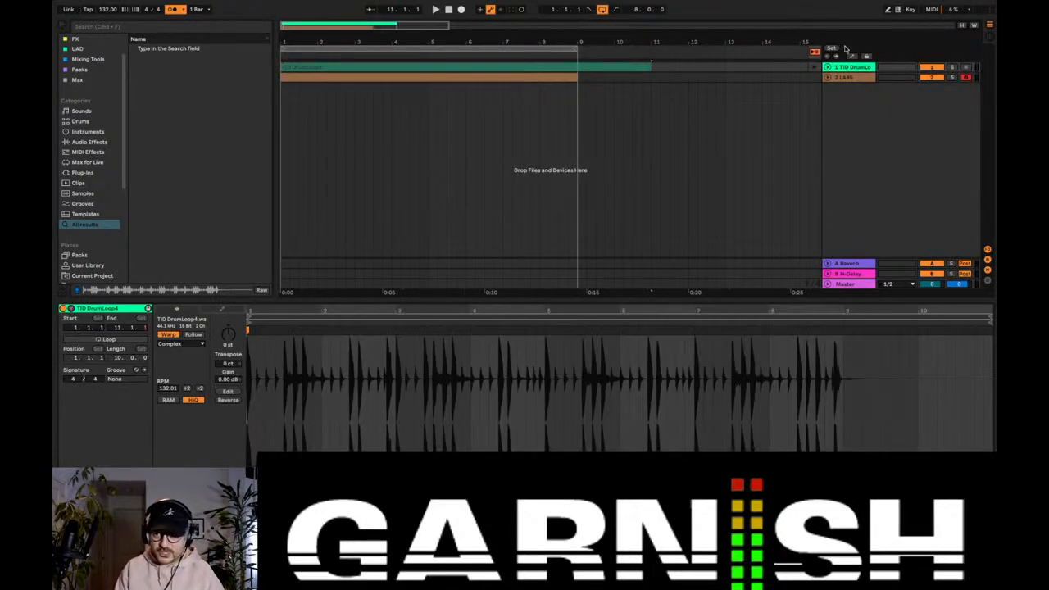
{"action": "left_click", "coordinate": [829, 68]}
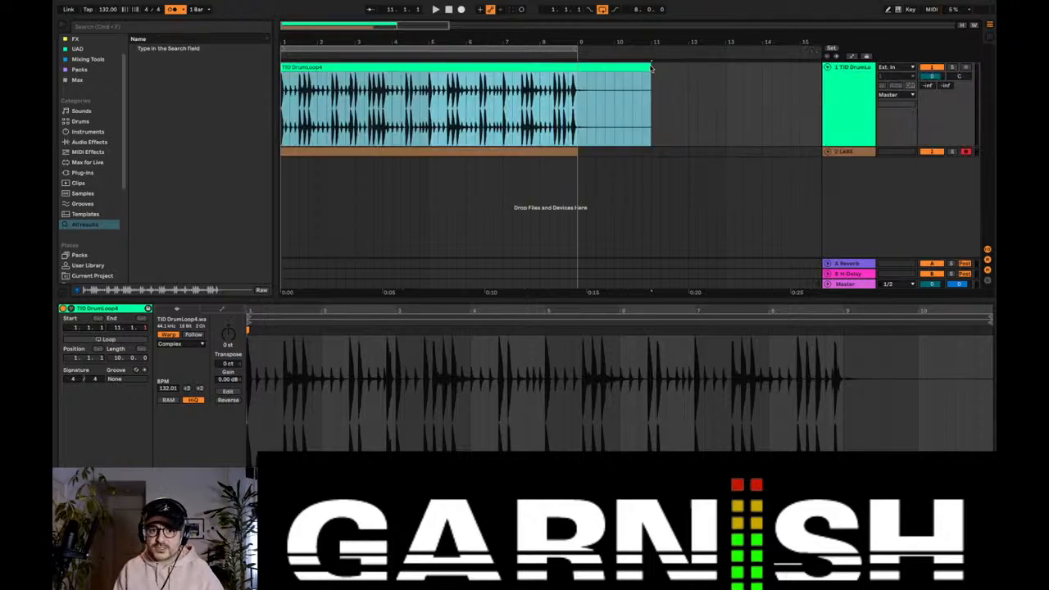
{"action": "left_click_drag", "start_coordinate": [651, 69], "coordinate": [577, 69]}
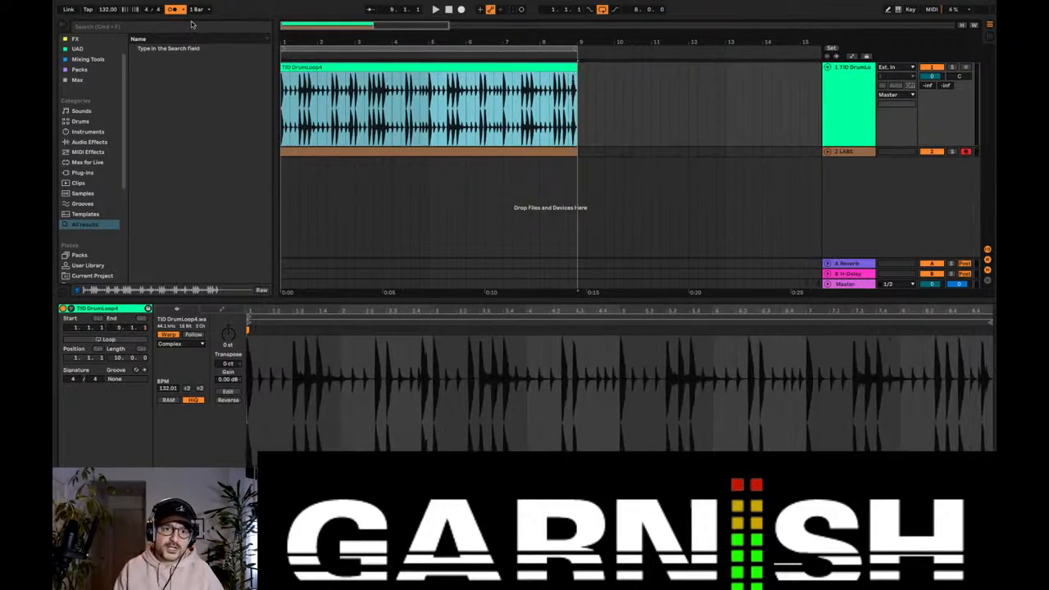
Step: Lower the drum loop track's volume to -5.0 dB and audition the arrangement loop, adding the metronome during playback
{"action": "double_click", "coordinate": [325, 67]}
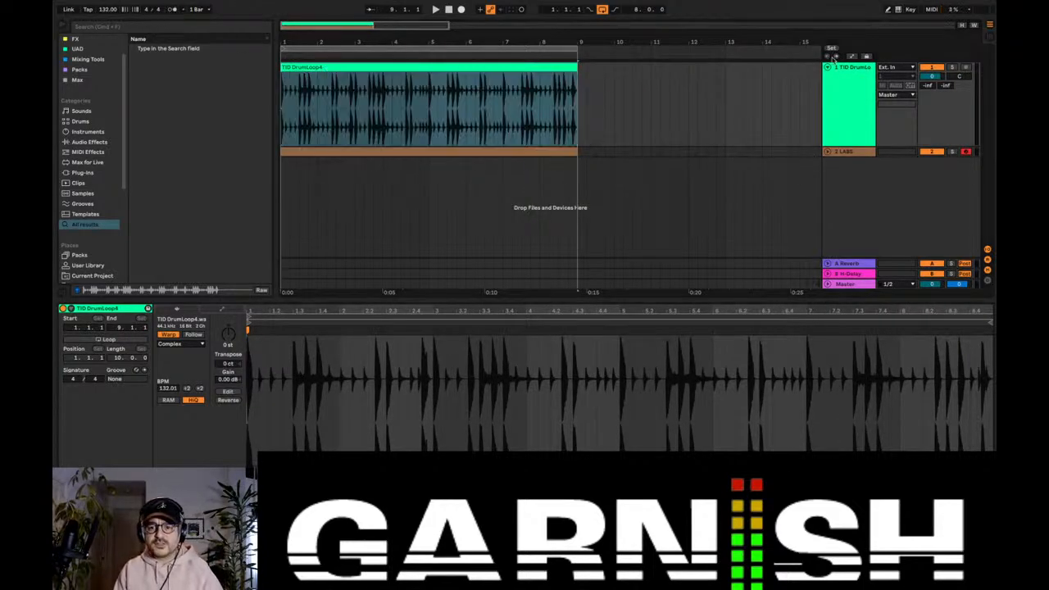
{"action": "left_click", "coordinate": [858, 91]}
{"action": "left_click_drag", "start_coordinate": [932, 77], "coordinate": [932, 95]}
{"action": "key", "text": "space"}
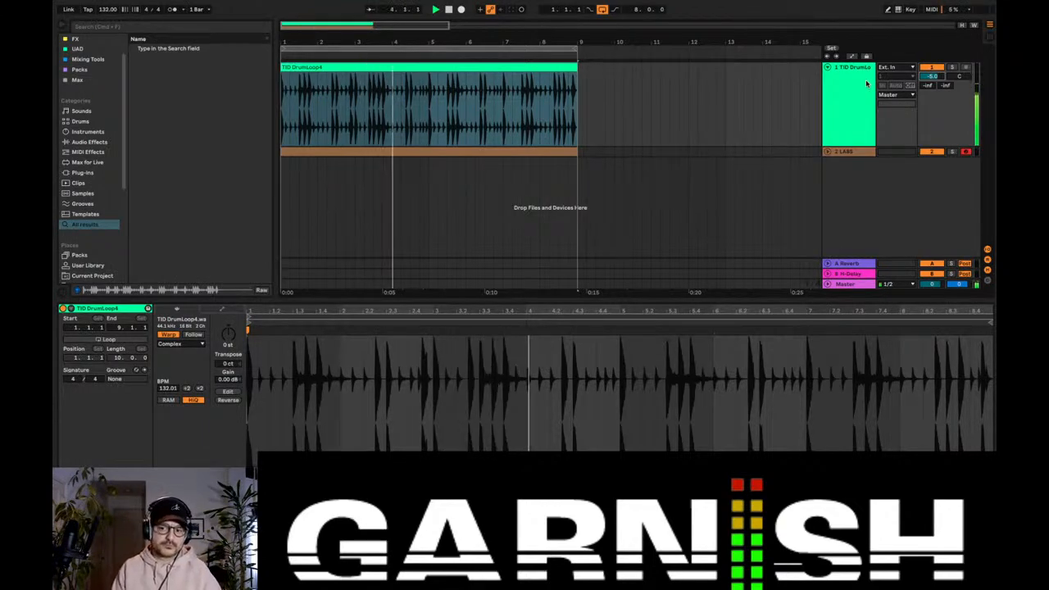
{"action": "left_click", "coordinate": [171, 9]}
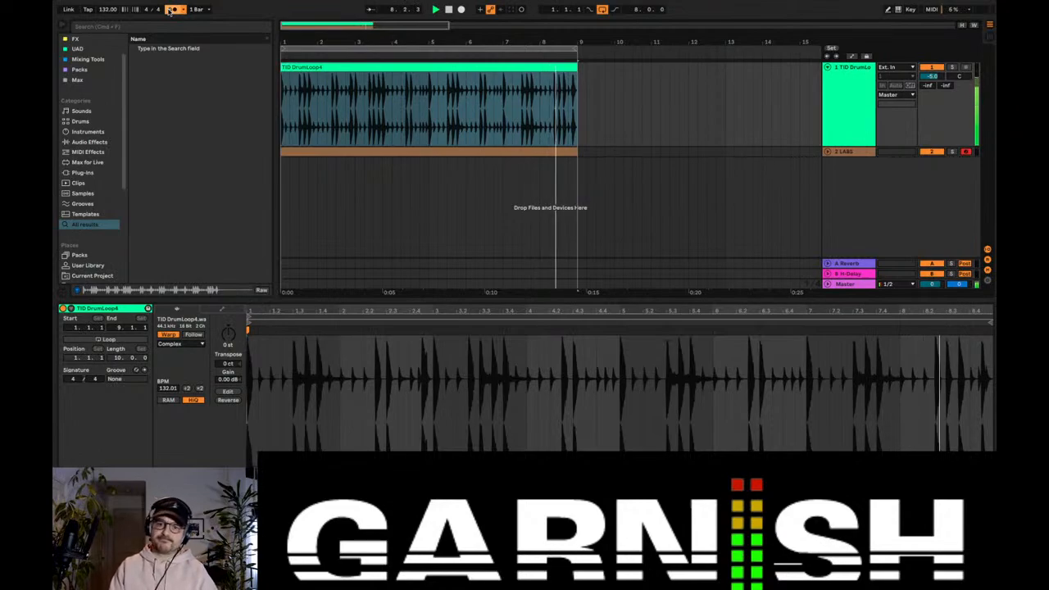
{"action": "key", "text": "space"}
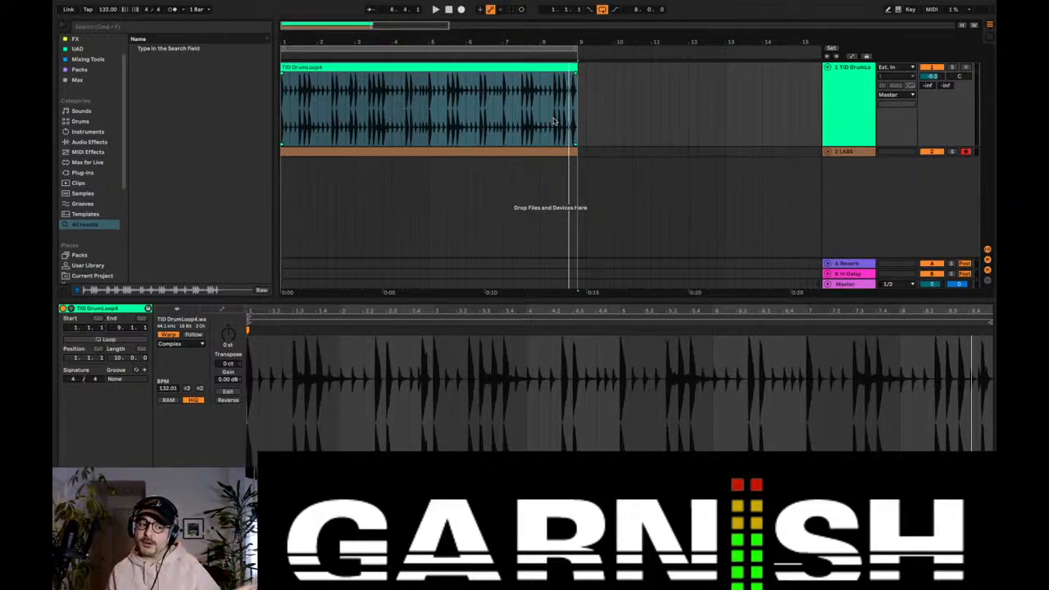
Step: Unfold the LABS track and increase its height to match the drum track, and select the drum loop from bar 1 to 9
{"action": "left_click", "coordinate": [826, 153]}
{"action": "left_click", "coordinate": [853, 121]}
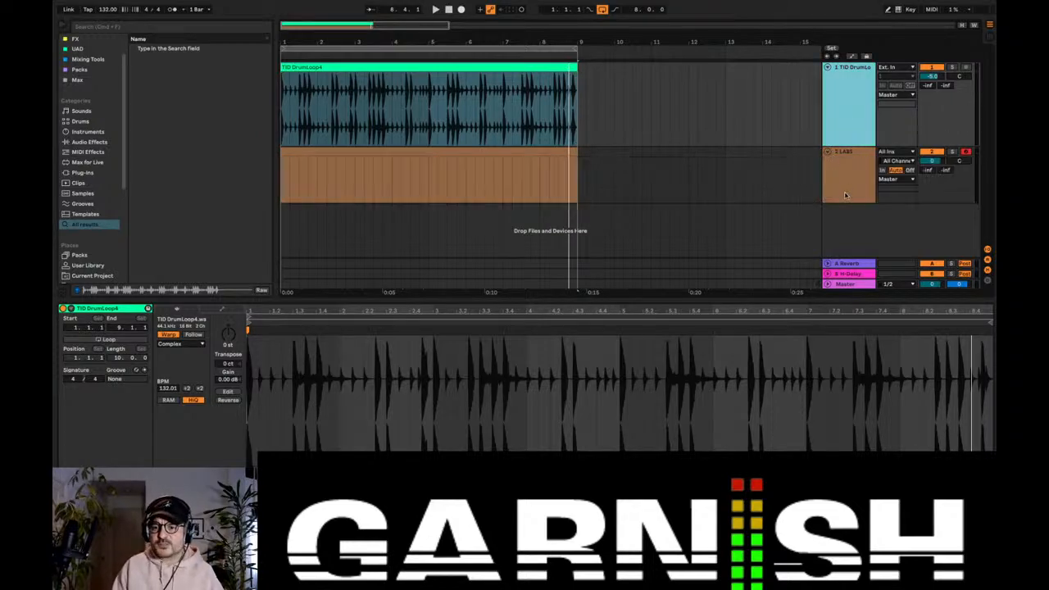
{"action": "left_click_drag", "start_coordinate": [845, 203], "coordinate": [846, 227]}
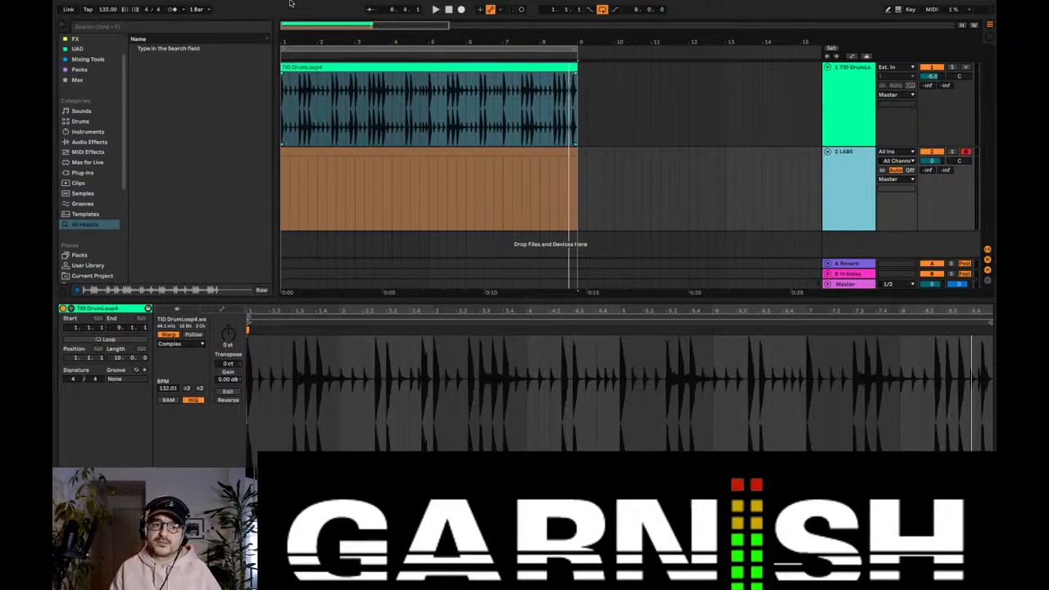
{"action": "left_click_drag", "start_coordinate": [286, 109], "coordinate": [578, 102]}
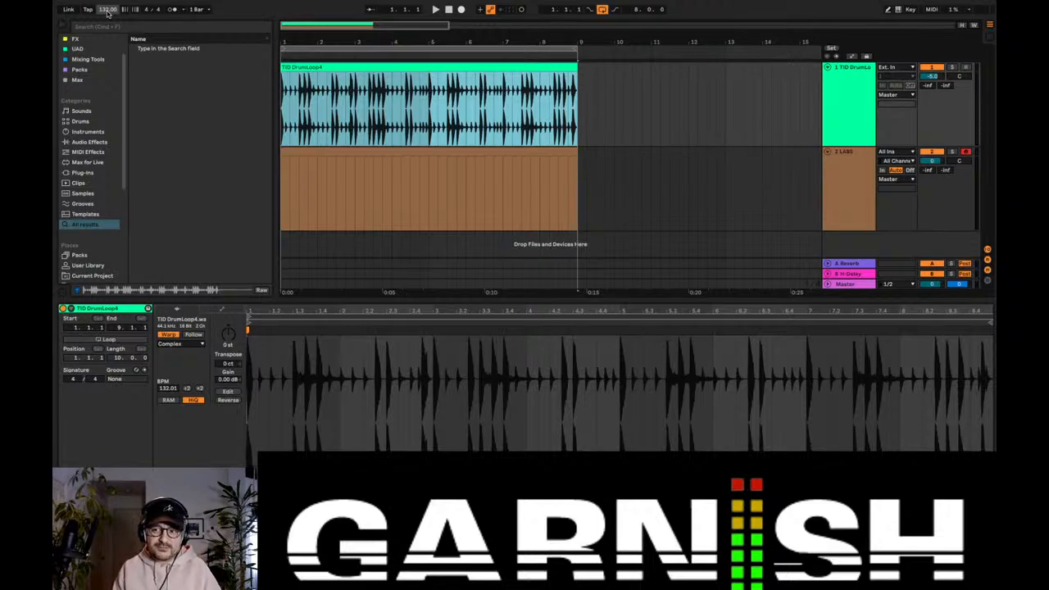
Step: Show the LABS track's devices, open the LABS instrument window, and reposition it over the arrangement
{"action": "left_click", "coordinate": [836, 168]}
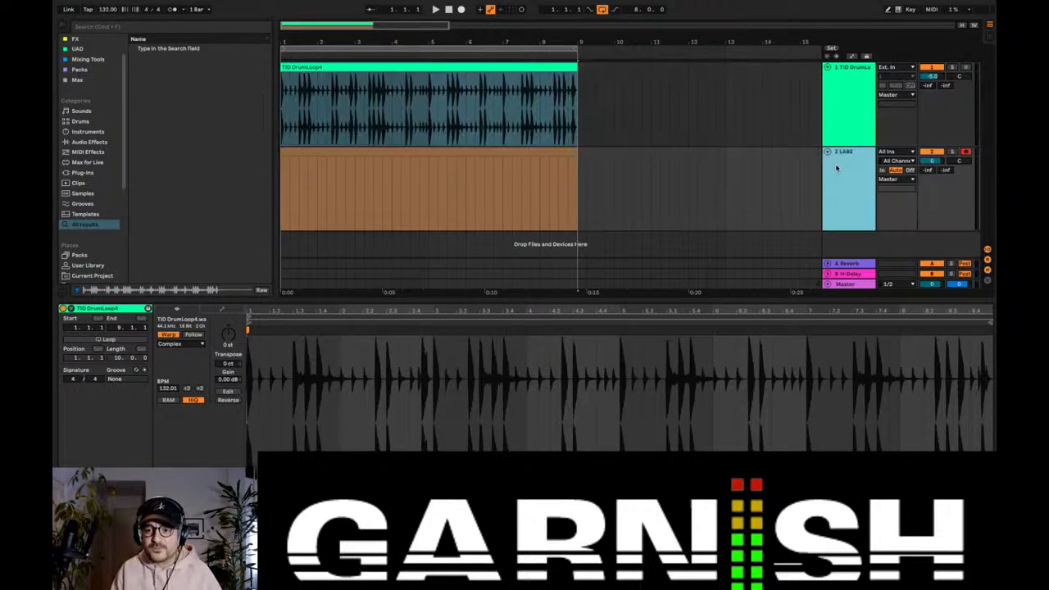
{"action": "left_click", "coordinate": [838, 173]}
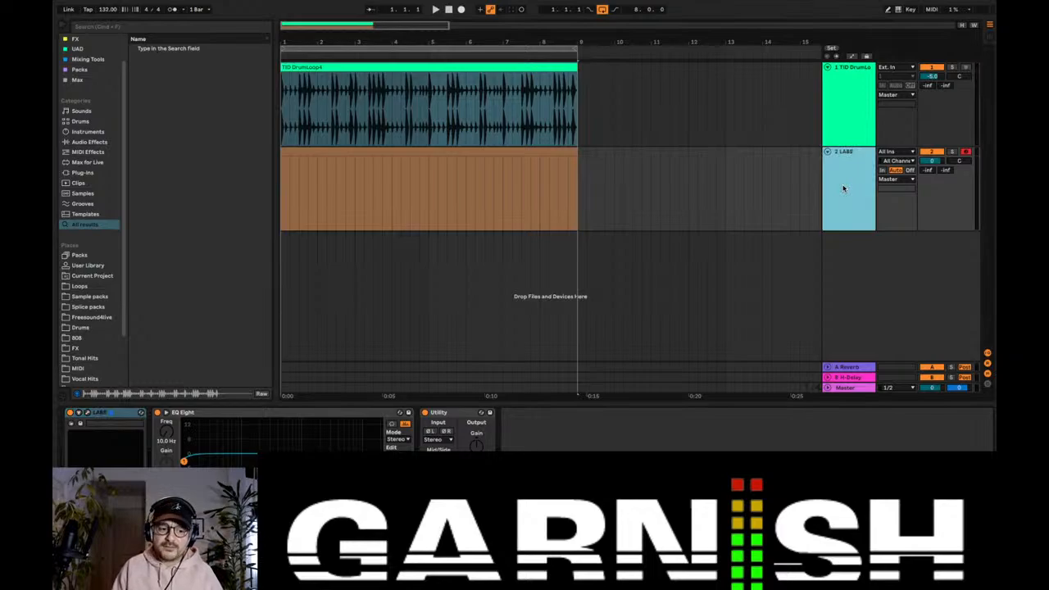
{"action": "left_click", "coordinate": [85, 415]}
{"action": "left_click", "coordinate": [477, 360]}
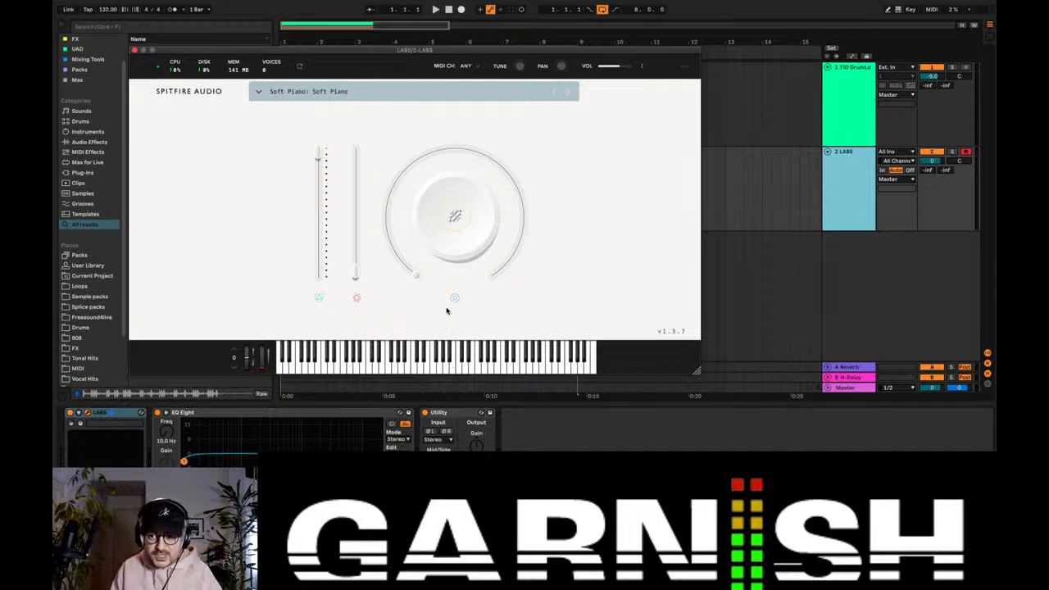
{"action": "left_click_drag", "start_coordinate": [250, 56], "coordinate": [303, 46]}
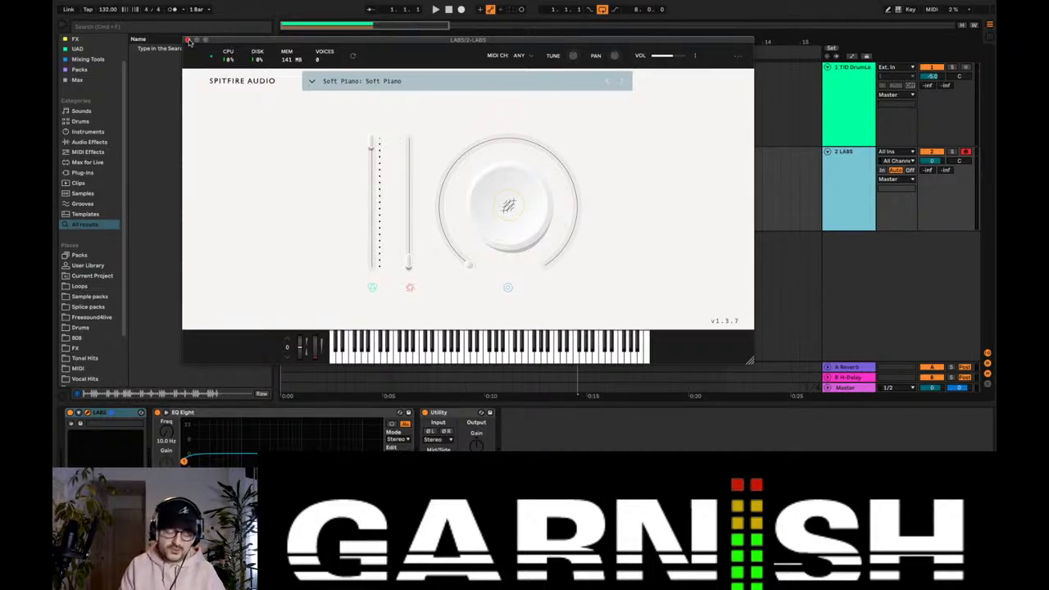
Step: Browse the LABS sound categories and instrument presets, and return to the LABS track in the arrangement
{"action": "key", "text": "a"}
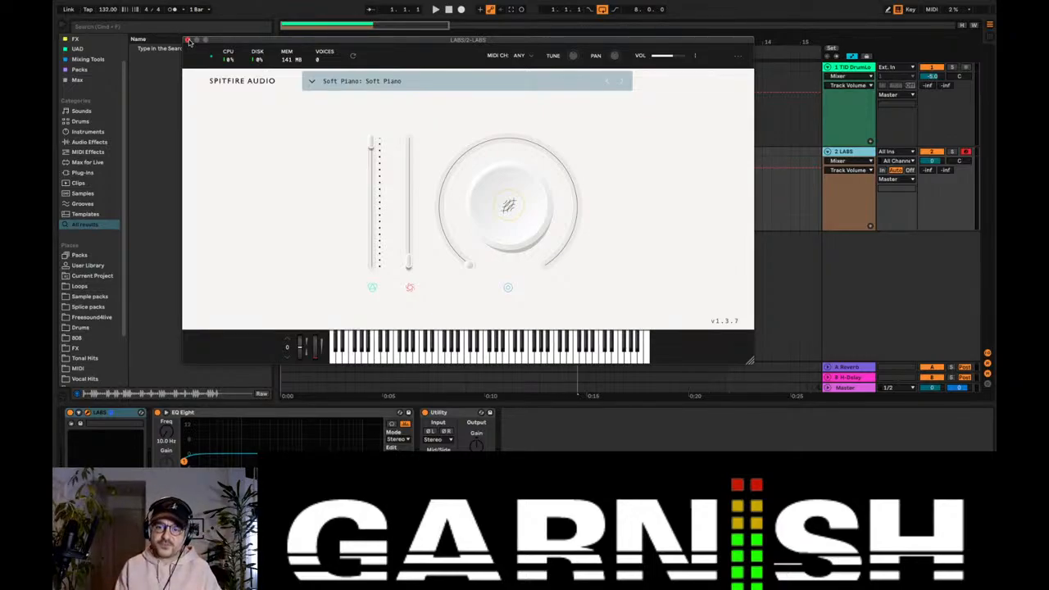
{"action": "left_click", "coordinate": [328, 83]}
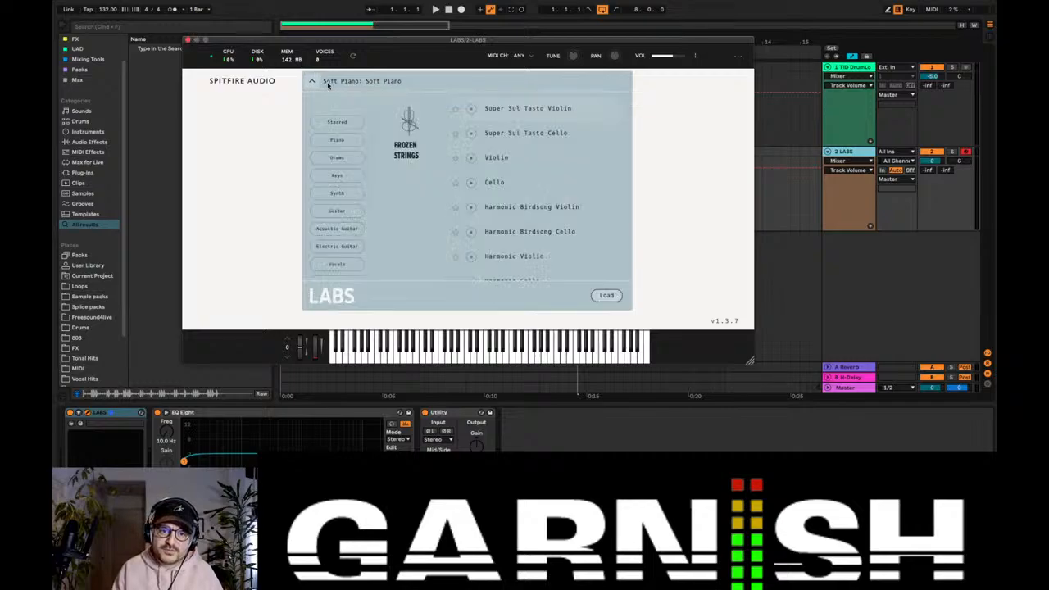
{"action": "scroll", "coordinate": [354, 204], "scroll_direction": "down", "scroll_amount": 5}
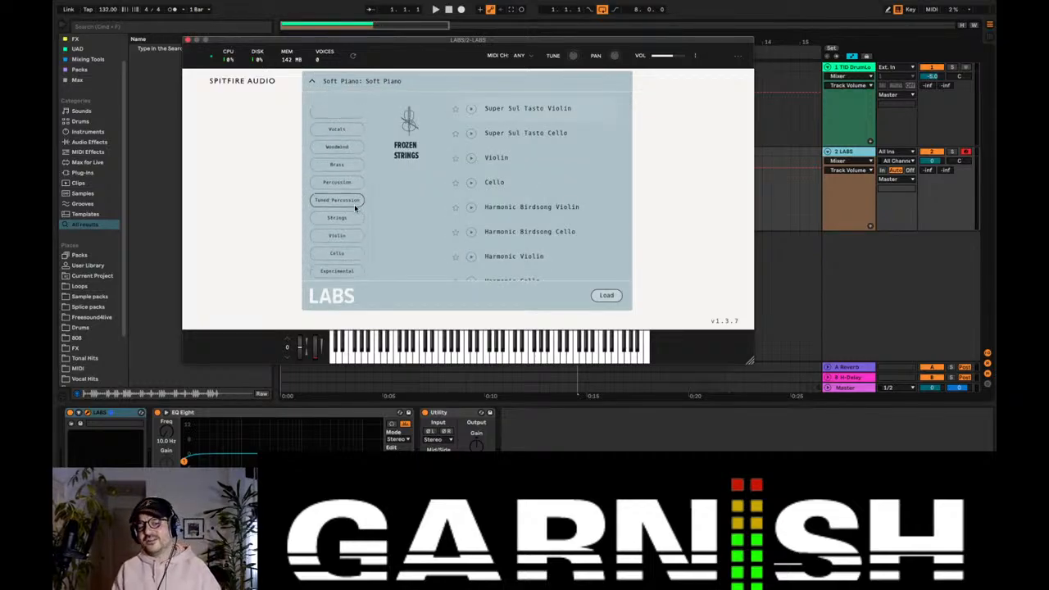
{"action": "scroll", "coordinate": [354, 208], "scroll_direction": "up", "scroll_amount": 5}
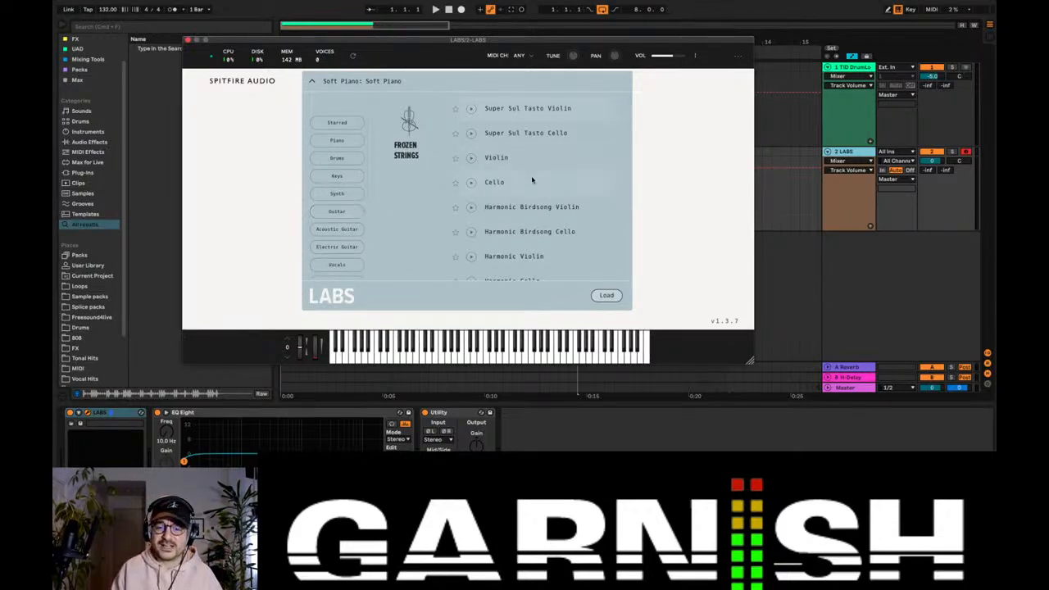
{"action": "scroll", "coordinate": [531, 179], "scroll_direction": "down", "scroll_amount": 10}
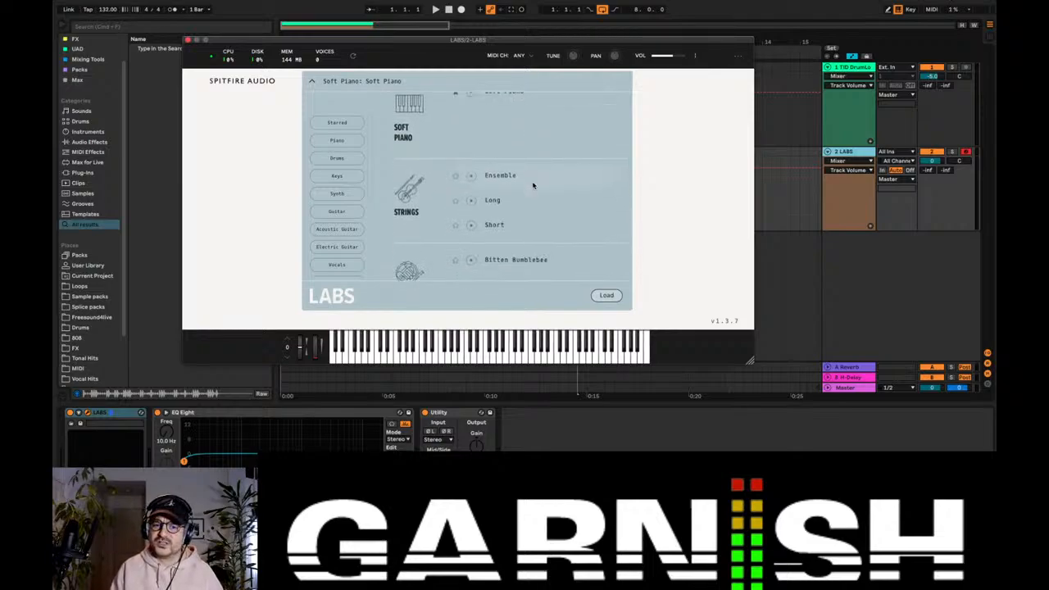
{"action": "scroll", "coordinate": [532, 185], "scroll_direction": "down", "scroll_amount": 2}
{"action": "scroll", "coordinate": [532, 186], "scroll_direction": "down", "scroll_amount": 2}
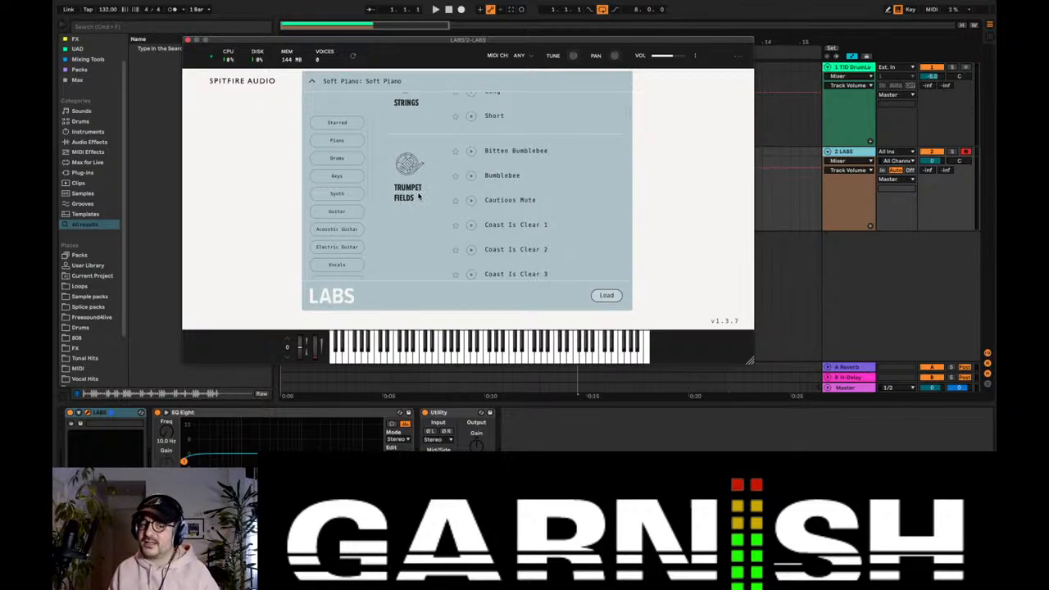
{"action": "scroll", "coordinate": [418, 195], "scroll_direction": "down", "scroll_amount": 3}
{"action": "scroll", "coordinate": [418, 195], "scroll_direction": "up", "scroll_amount": 10}
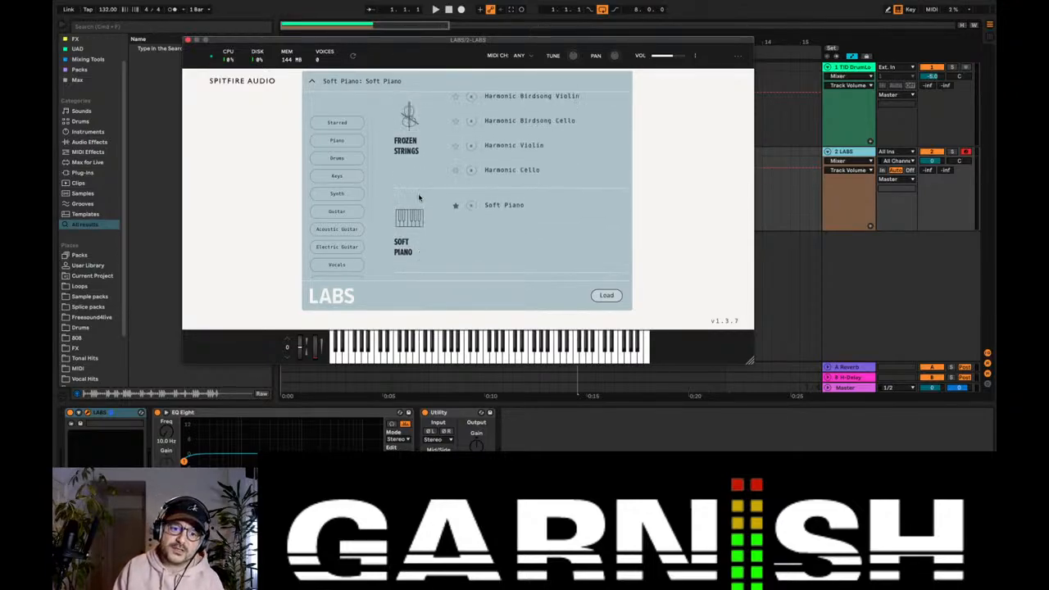
{"action": "scroll", "coordinate": [419, 196], "scroll_direction": "up", "scroll_amount": 3}
{"action": "left_click", "coordinate": [187, 39]}
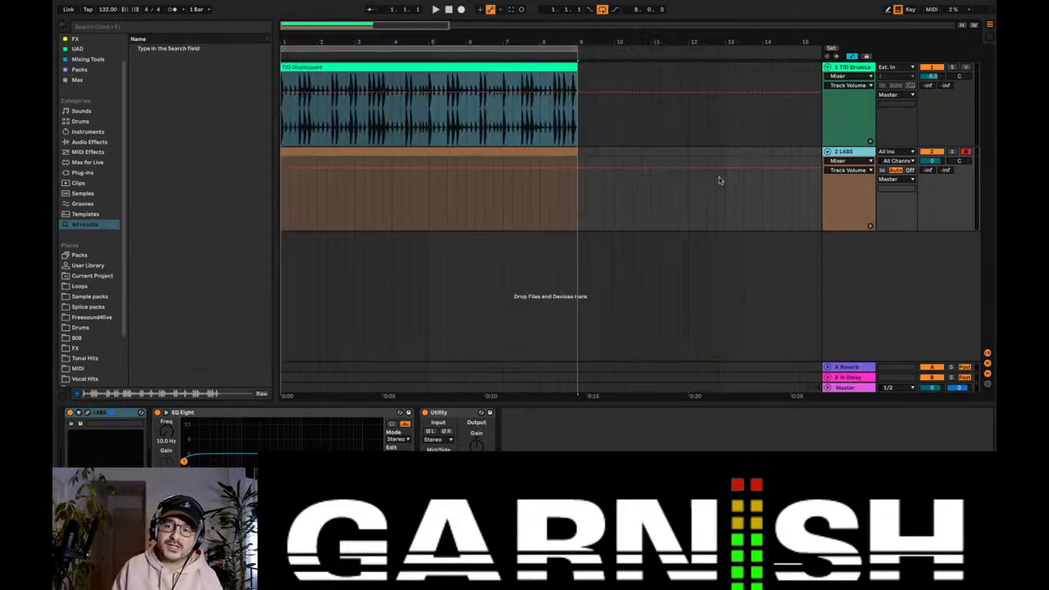
{"action": "left_click", "coordinate": [850, 152]}
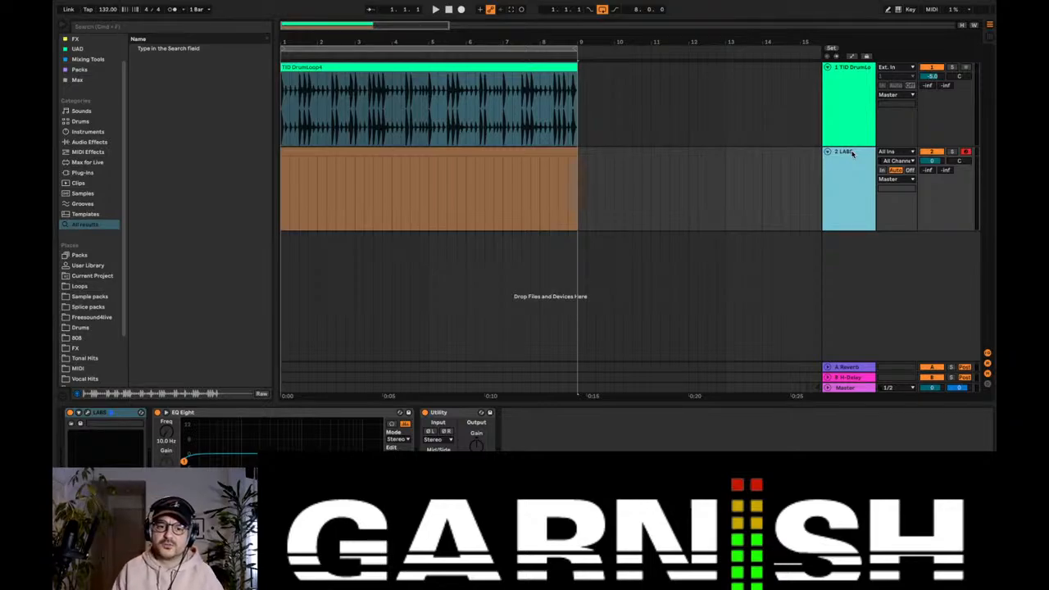
Step: Try the Scale MIDI effect on the LABS track with its base set to F#, and remove the effect
{"action": "double_click", "coordinate": [426, 154]}
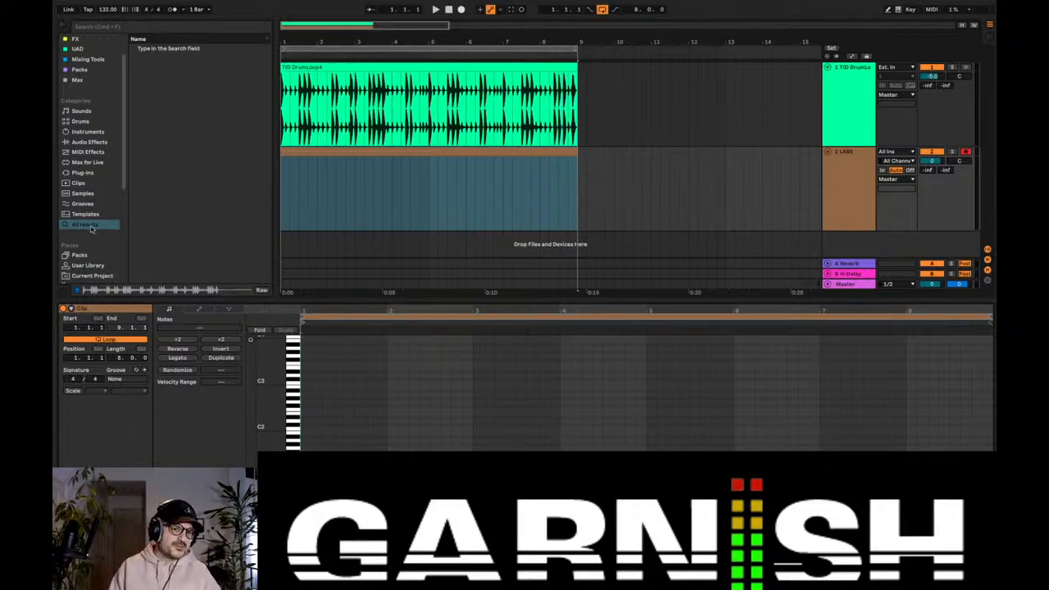
{"action": "scroll", "coordinate": [107, 189], "scroll_direction": "up", "scroll_amount": 2}
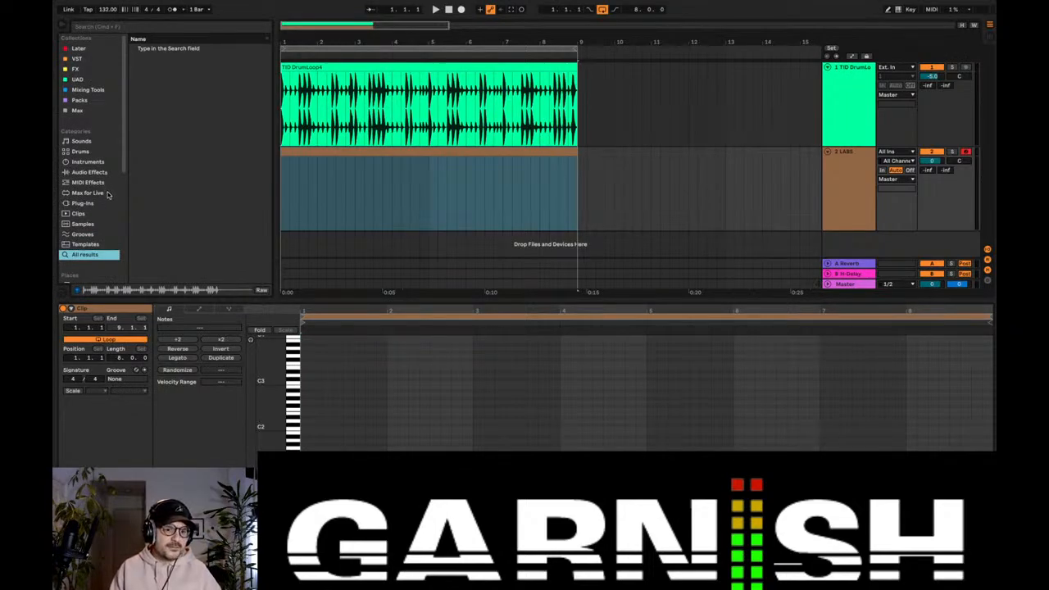
{"action": "left_click", "coordinate": [99, 184]}
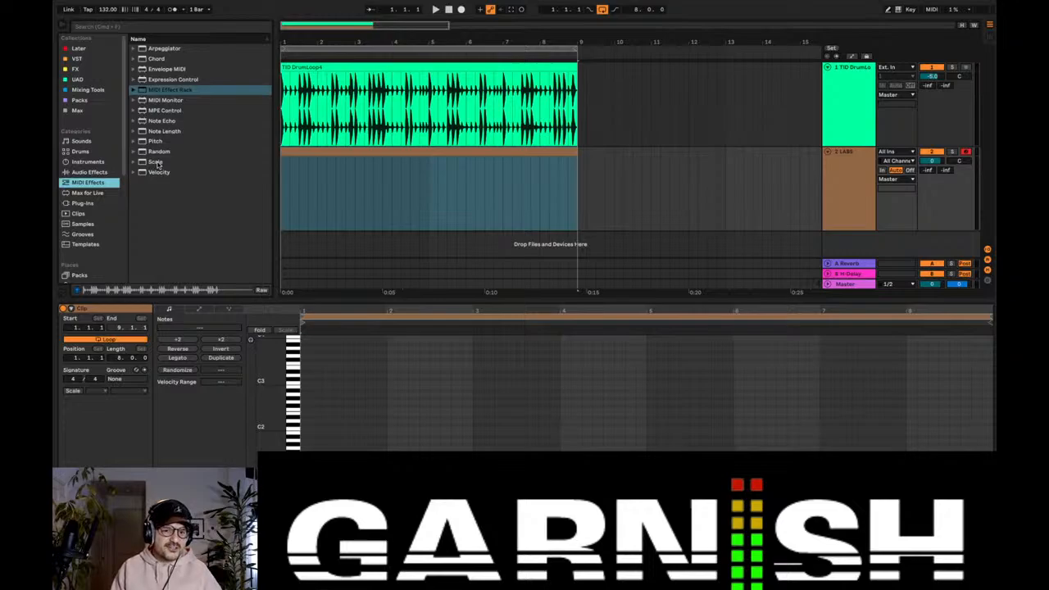
{"action": "left_click_drag", "start_coordinate": [158, 164], "coordinate": [343, 177]}
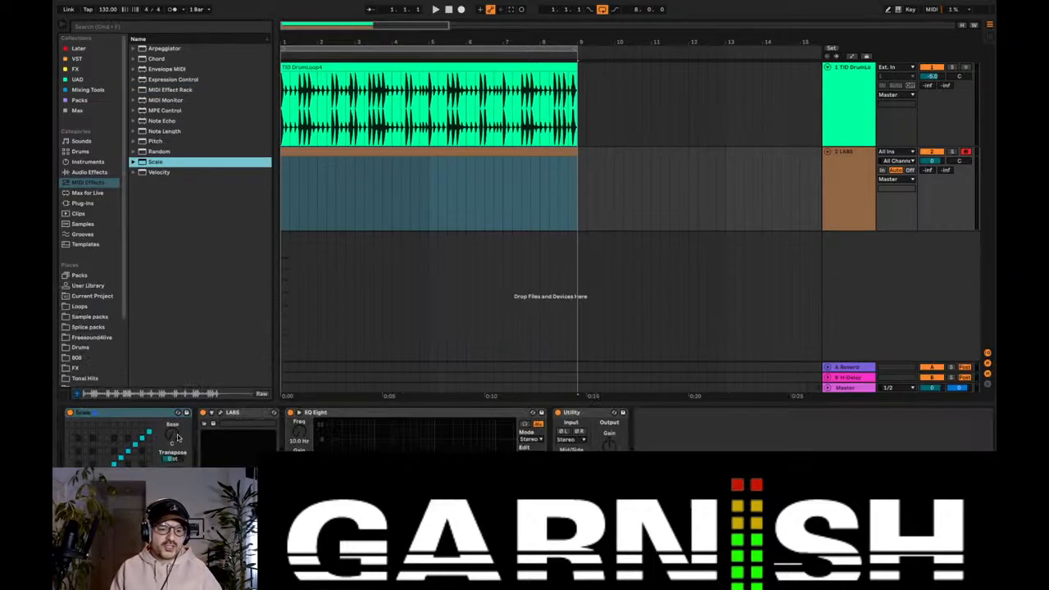
{"action": "left_click_drag", "start_coordinate": [178, 437], "coordinate": [178, 426]}
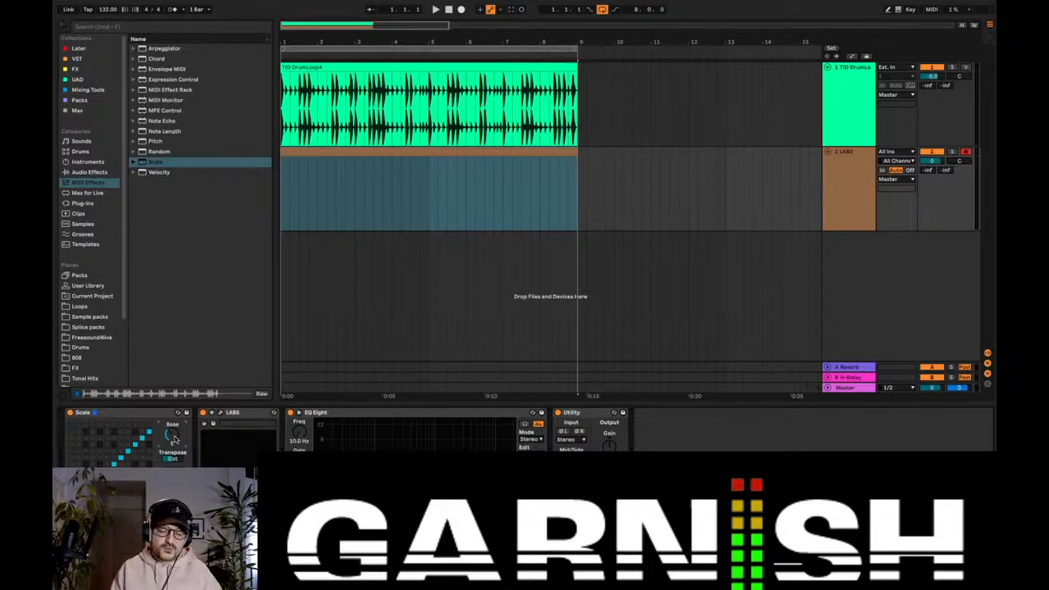
{"action": "mouse_move", "coordinate": [173, 440]}
{"action": "left_mouse_down"}
{"action": "mouse_move", "coordinate": [172, 398]}
{"action": "mouse_move", "coordinate": [170, 435]}
{"action": "left_mouse_up"}
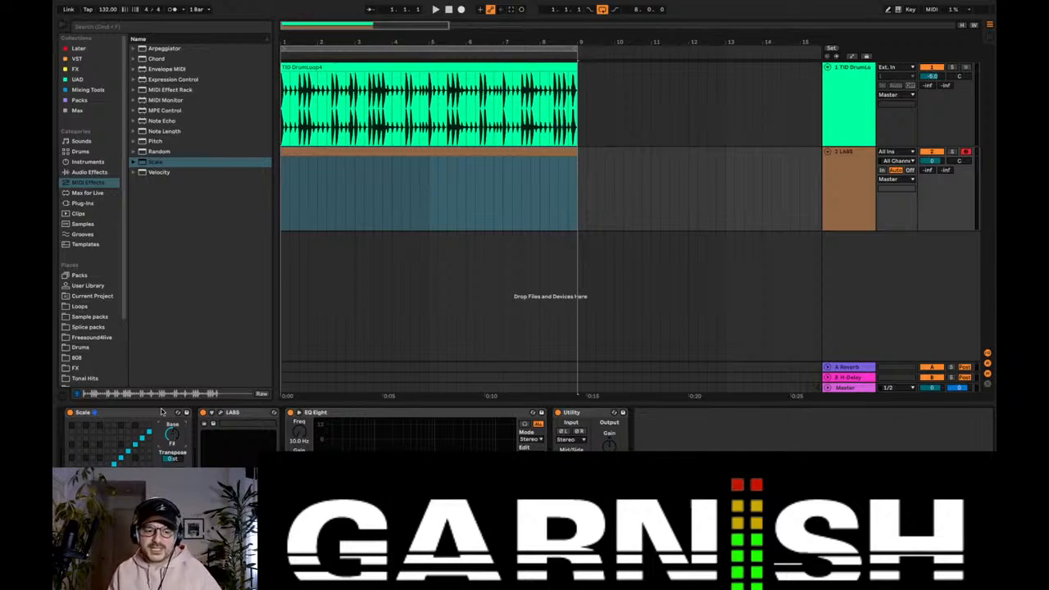
{"action": "left_click", "coordinate": [146, 412]}
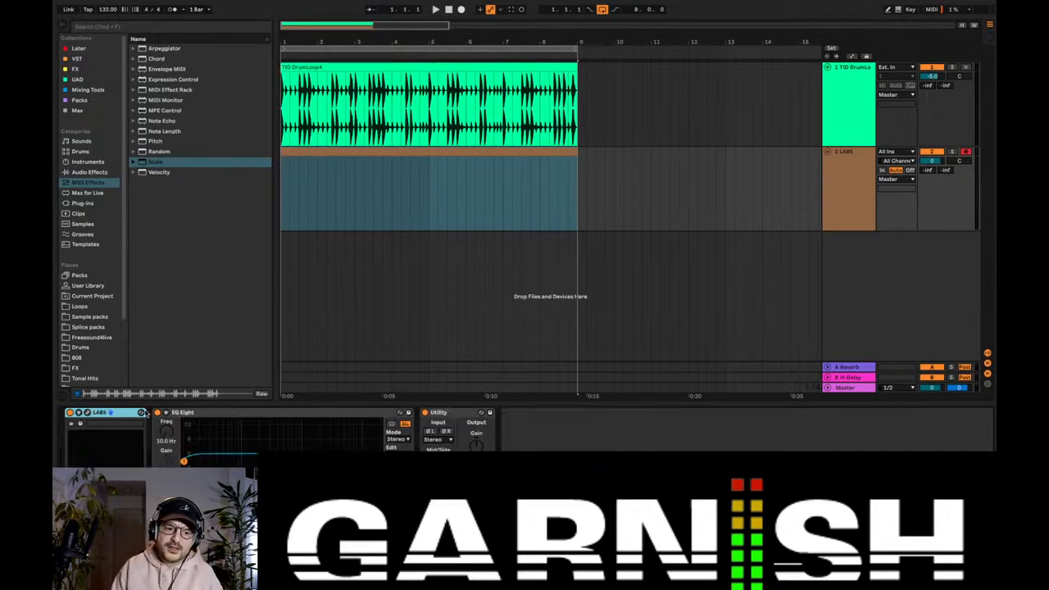
Step: Open the empty LABS clip for note editing and set its scale to C Minor
{"action": "double_click", "coordinate": [347, 154]}
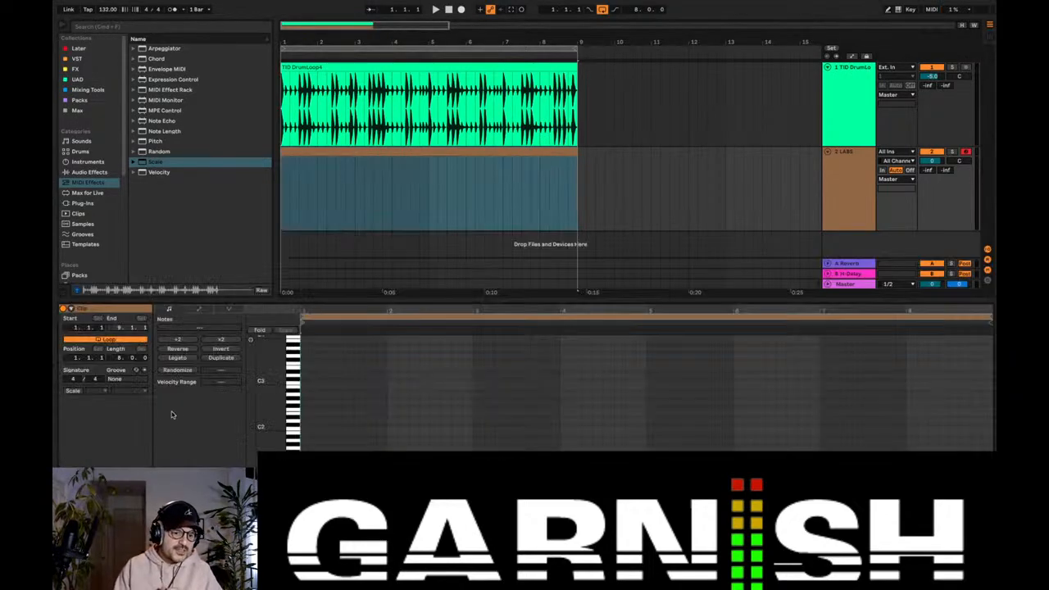
{"action": "left_click", "coordinate": [74, 391]}
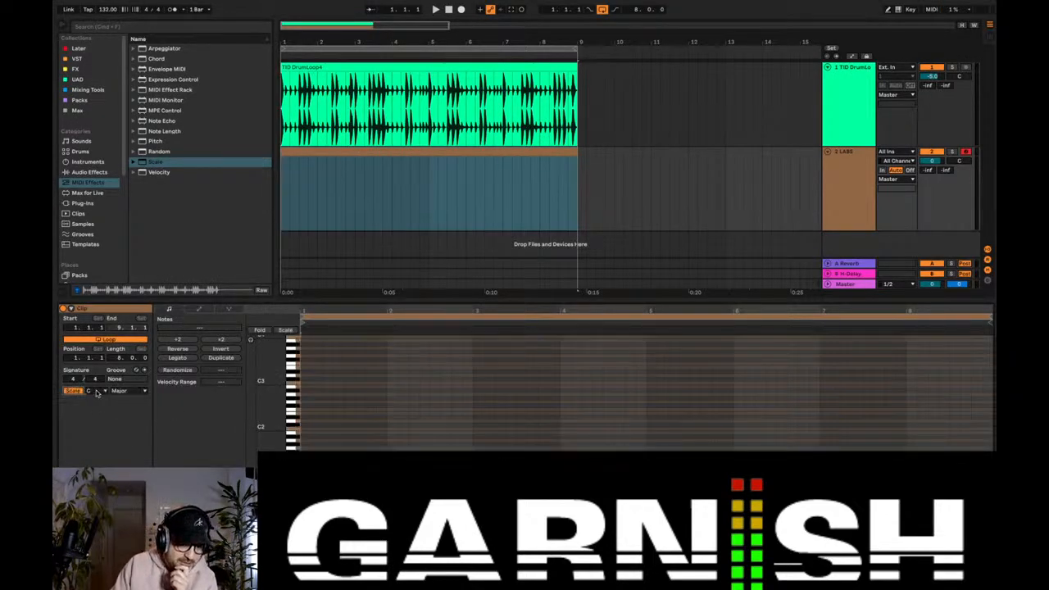
{"action": "left_click_drag", "start_coordinate": [267, 423], "coordinate": [261, 402]}
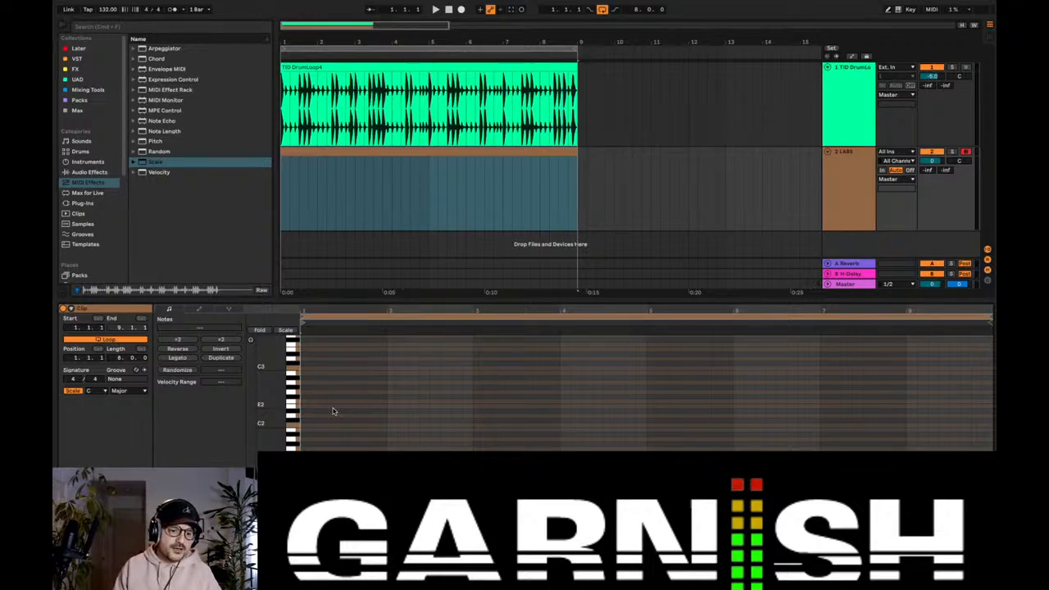
{"action": "left_click", "coordinate": [128, 393]}
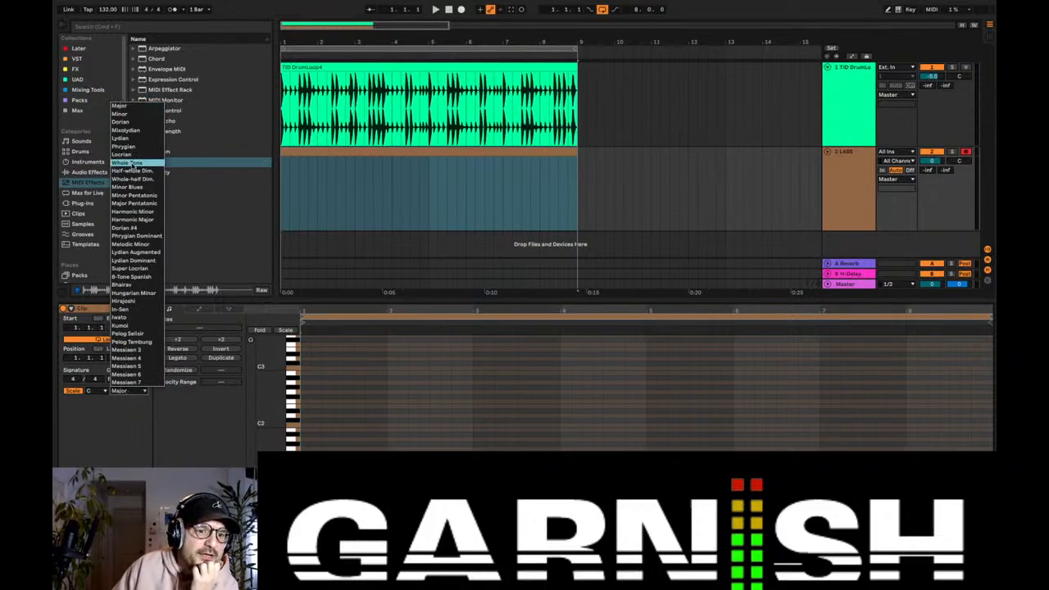
{"action": "left_click", "coordinate": [123, 114]}
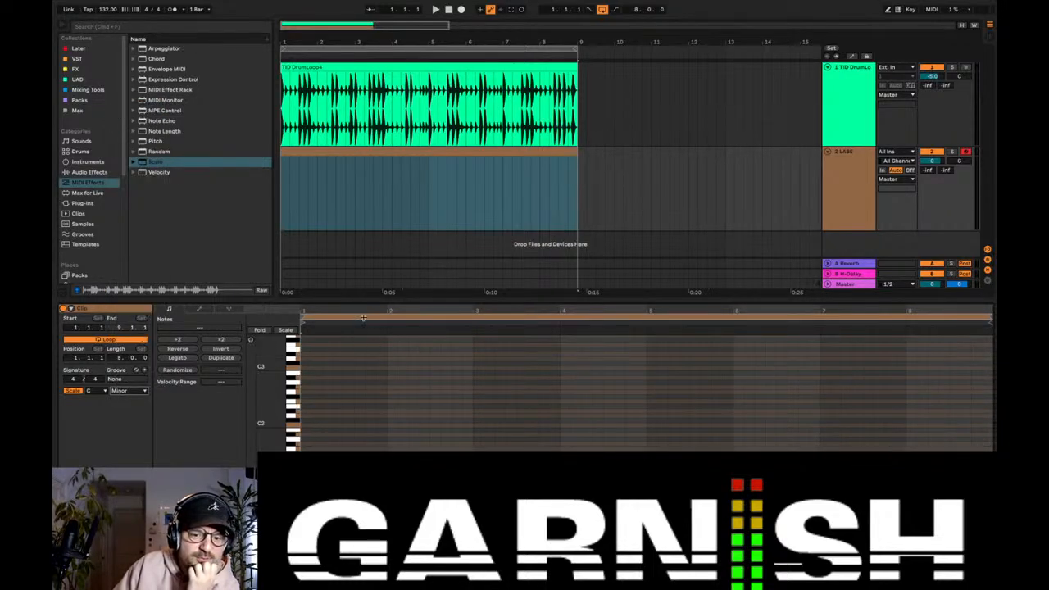
Step: Add one-bar notes to the LABS clip, C3 in bar 1 and Bb2 in bar 2, auditioning each
{"action": "left_click_drag", "start_coordinate": [271, 409], "coordinate": [278, 564]}
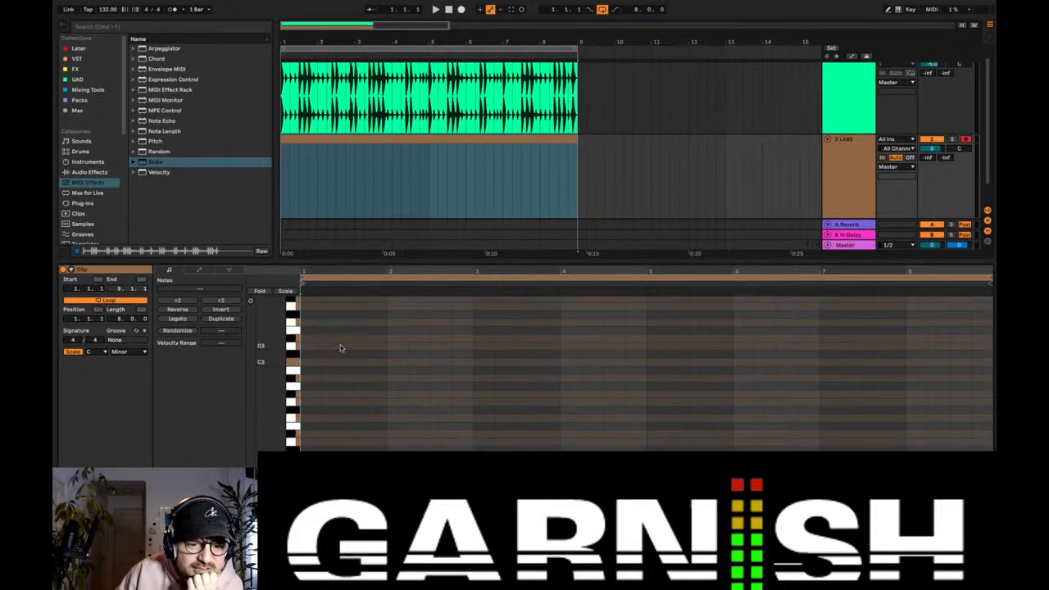
{"action": "left_click_drag", "start_coordinate": [277, 361], "coordinate": [284, 386]}
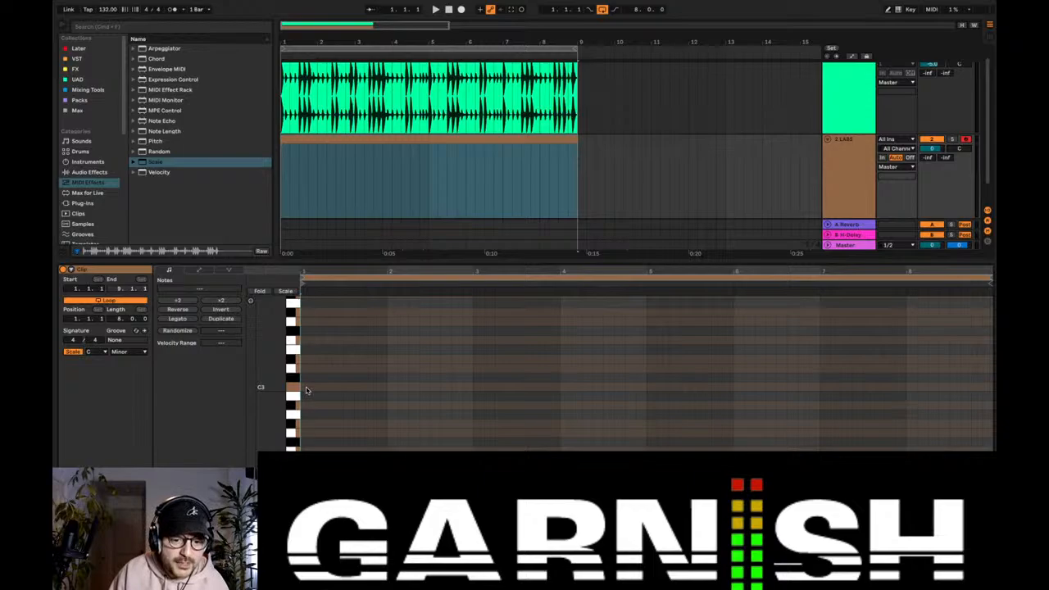
{"action": "double_click", "coordinate": [306, 388]}
{"action": "left_click_drag", "start_coordinate": [309, 387], "coordinate": [386, 387]}
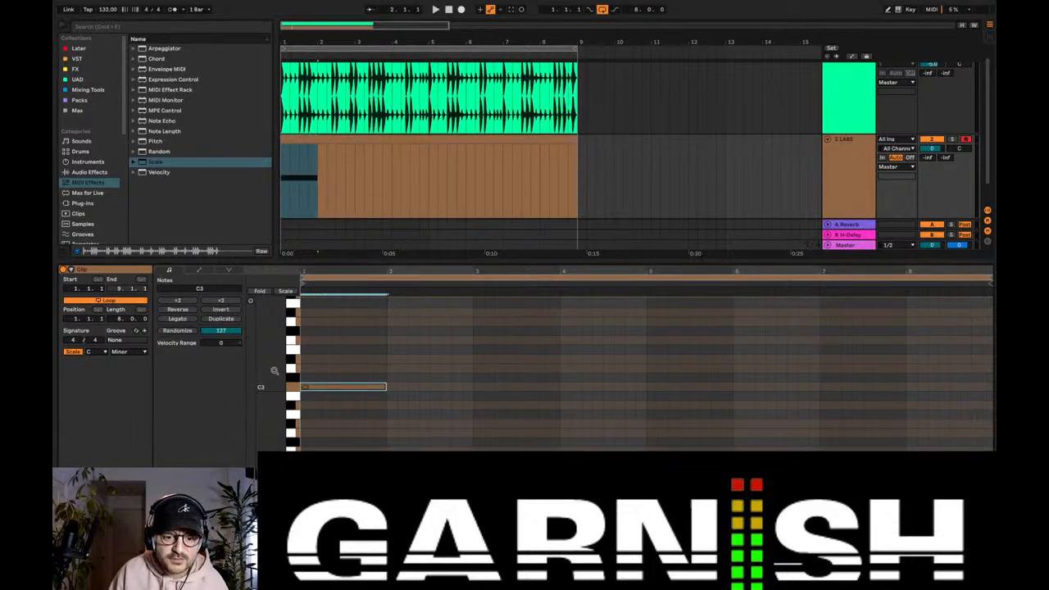
{"action": "key", "text": "space"}
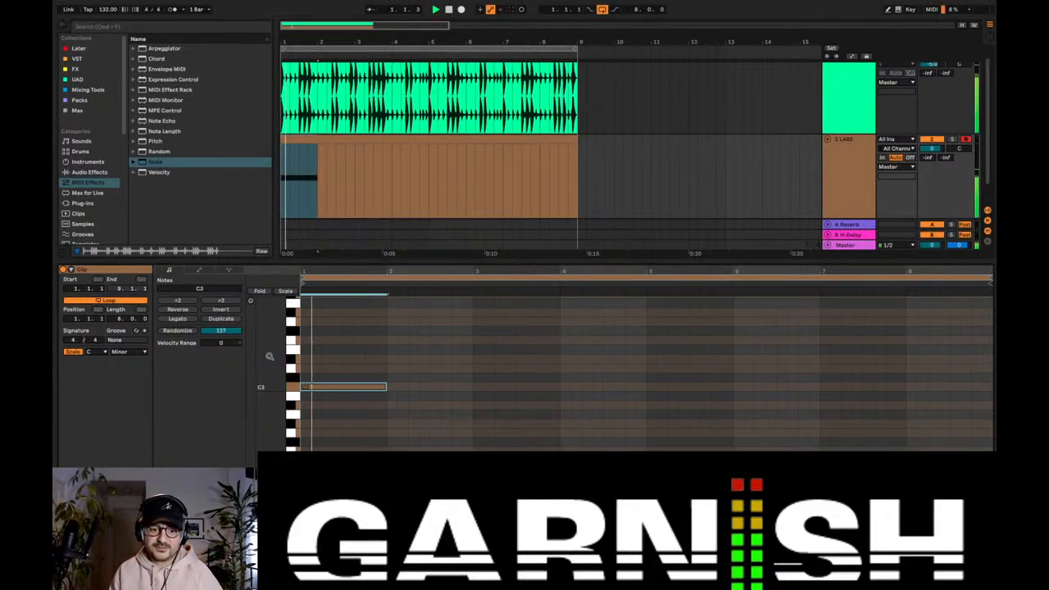
{"action": "left_click", "coordinate": [392, 405]}
{"action": "left_click_drag", "start_coordinate": [397, 405], "coordinate": [474, 400]}
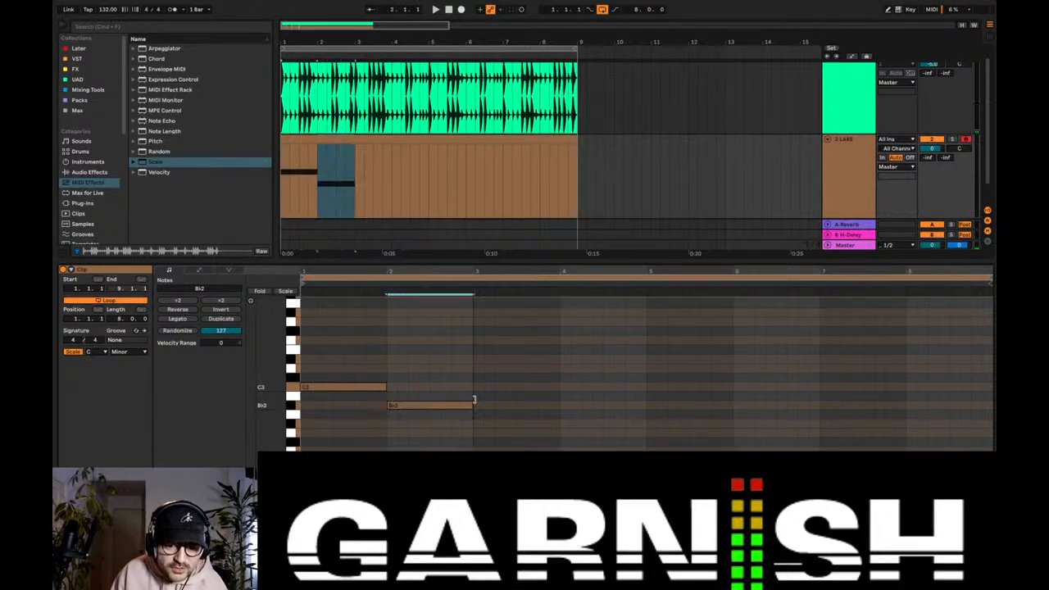
{"action": "key", "text": "space"}
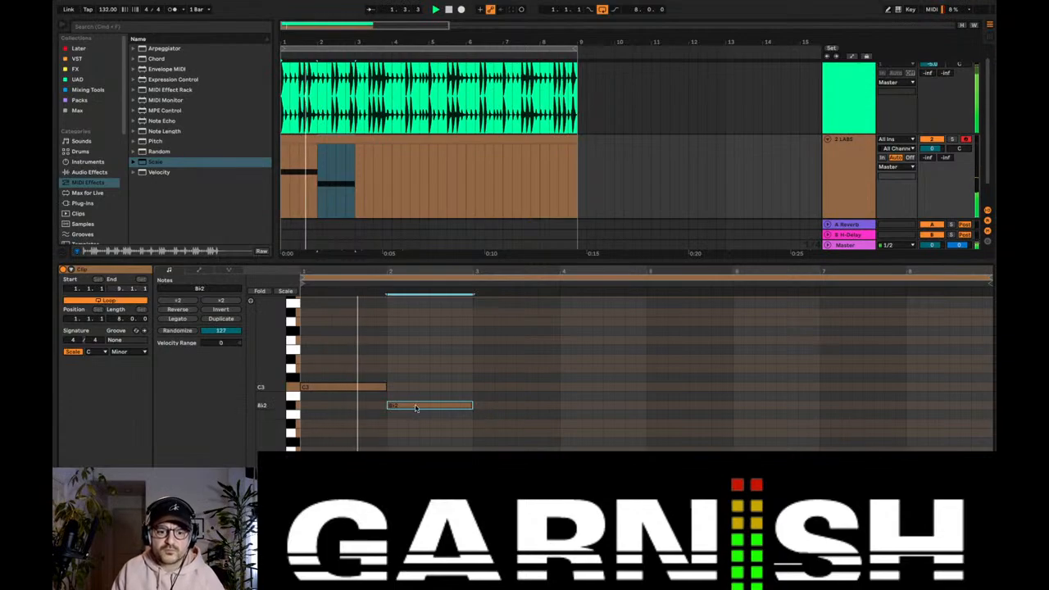
Step: Continue the bass line with Ab2 across bar 3, Bb2 for three beats of bar 4, and G2 on its last beat
{"action": "left_click", "coordinate": [479, 427]}
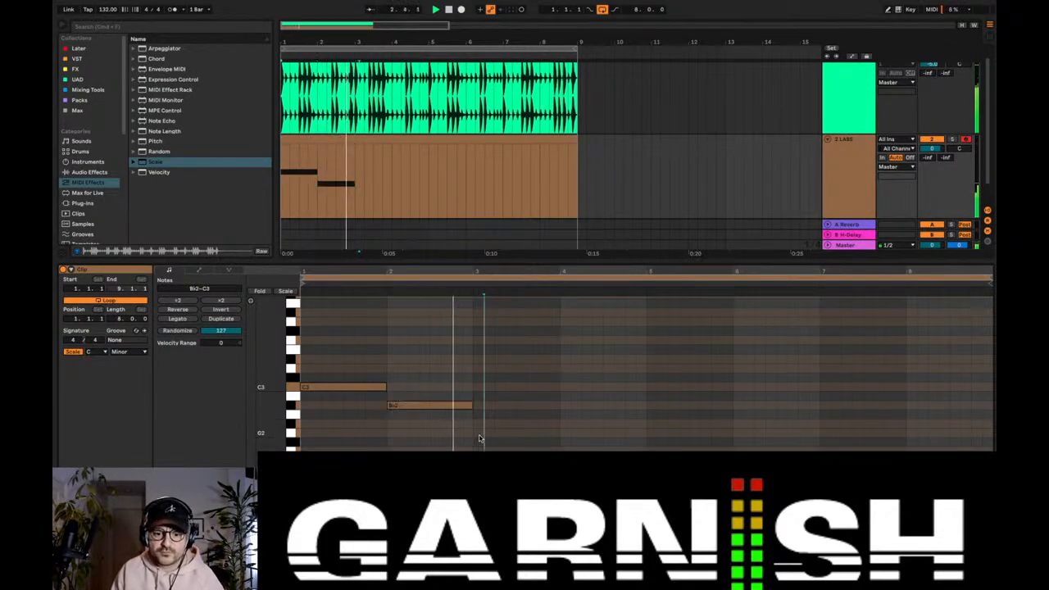
{"action": "double_click", "coordinate": [478, 425]}
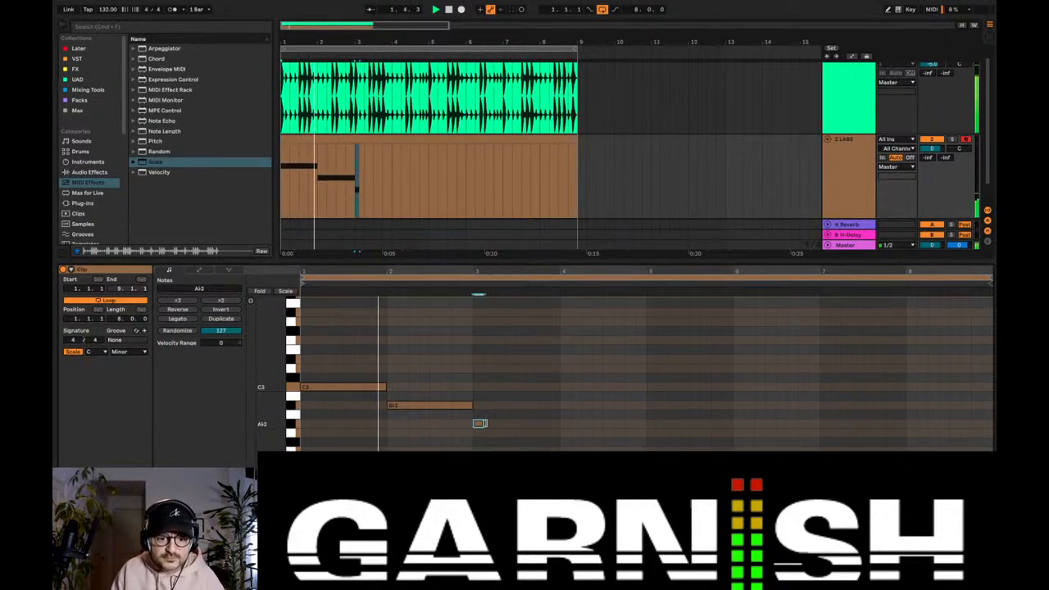
{"action": "left_click_drag", "start_coordinate": [482, 424], "coordinate": [646, 432]}
{"action": "double_click", "coordinate": [563, 404]}
{"action": "key", "text": "space"}
{"action": "double_click", "coordinate": [630, 386]}
{"action": "key", "text": "space"}
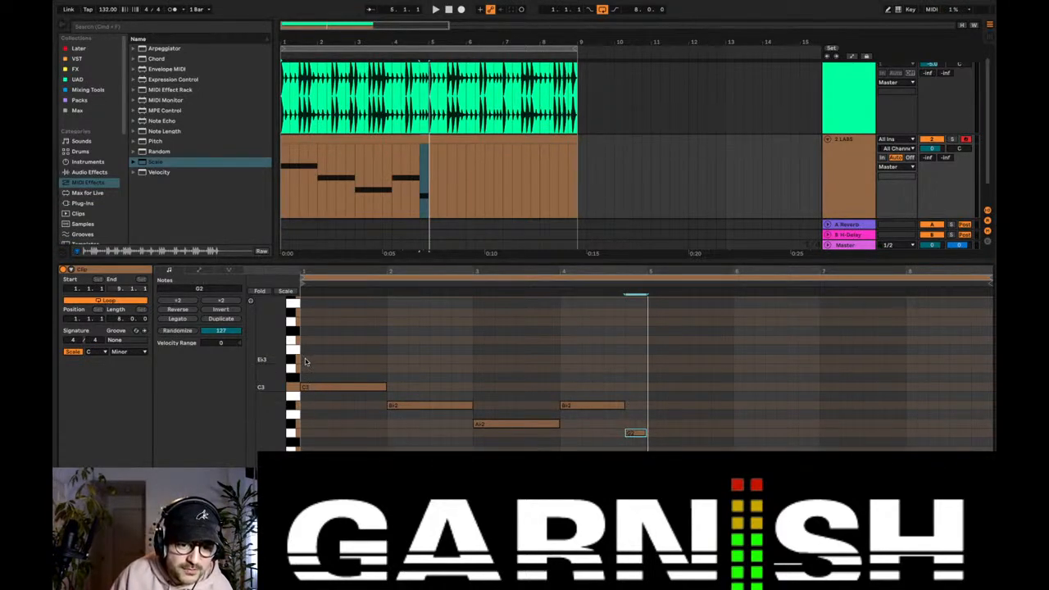
Step: Add one-bar Eb3 and G3 notes above the C3 in bar 1 to build the first chord
{"action": "key", "text": "space"}
{"action": "left_click_drag", "start_coordinate": [301, 359], "coordinate": [385, 358]}
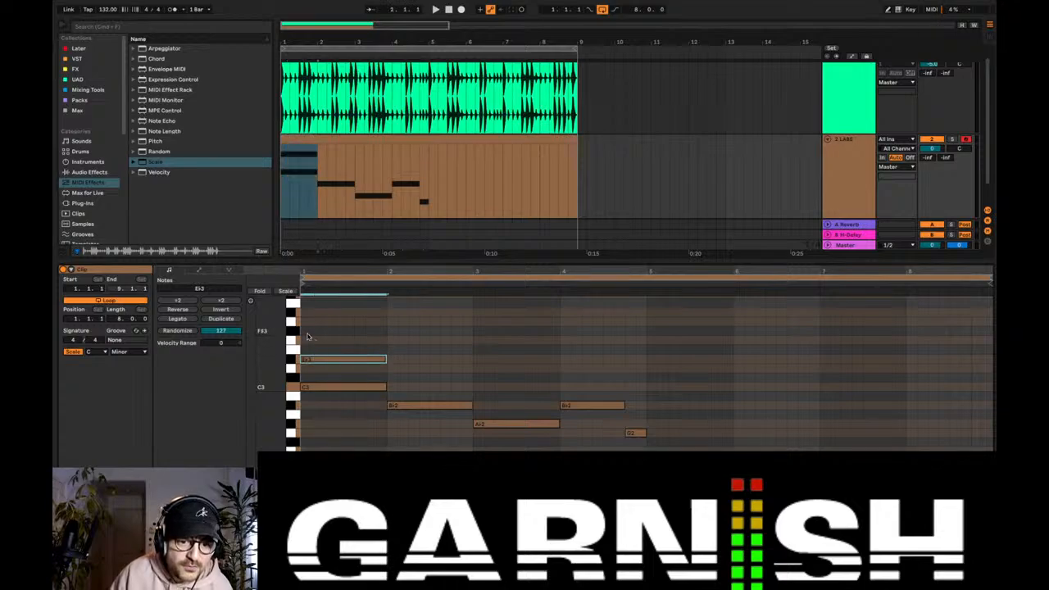
{"action": "left_click_drag", "start_coordinate": [302, 322], "coordinate": [382, 325]}
{"action": "scroll", "coordinate": [378, 334], "scroll_direction": "up", "scroll_amount": 2}
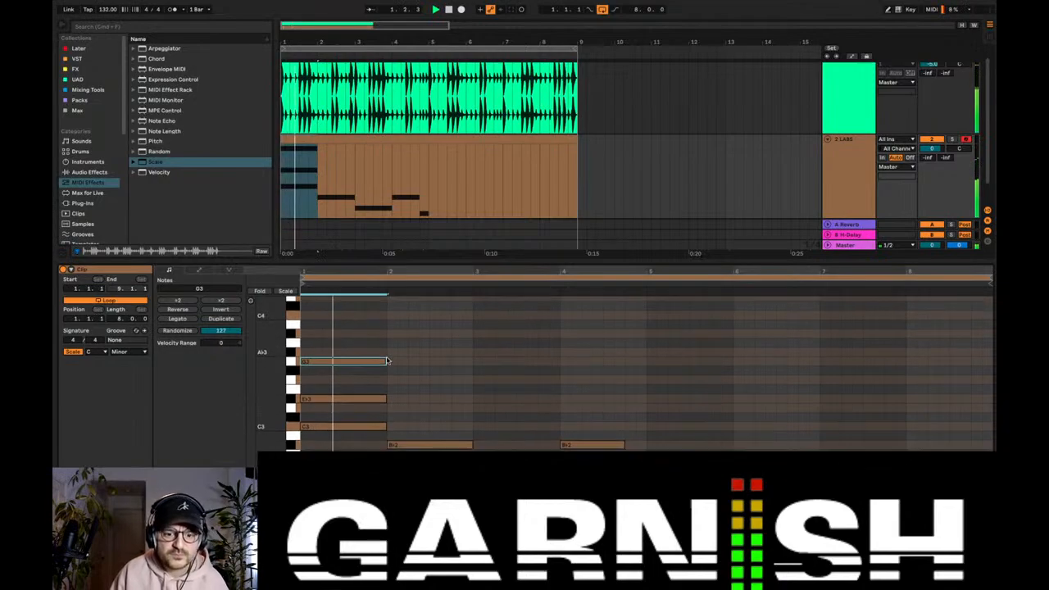
Step: Add one-bar D3 and F3 notes above the Bb2 in bar 2 during loop playback
{"action": "left_click", "coordinate": [393, 398]}
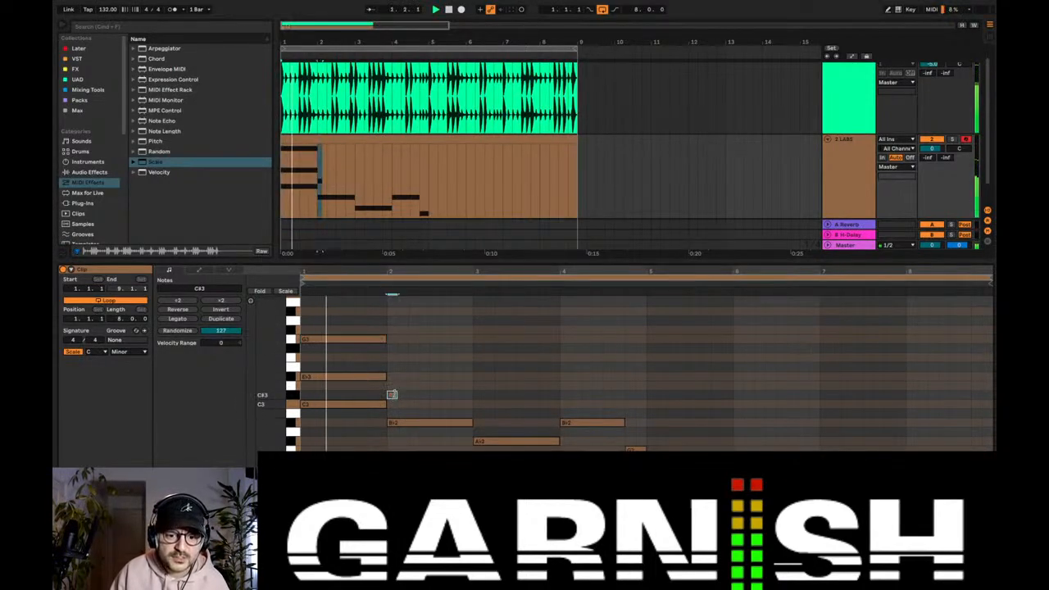
{"action": "left_click", "coordinate": [391, 385]}
{"action": "key", "text": "space"}
{"action": "left_click_drag", "start_coordinate": [396, 385], "coordinate": [468, 377]}
{"action": "left_click", "coordinate": [393, 358]}
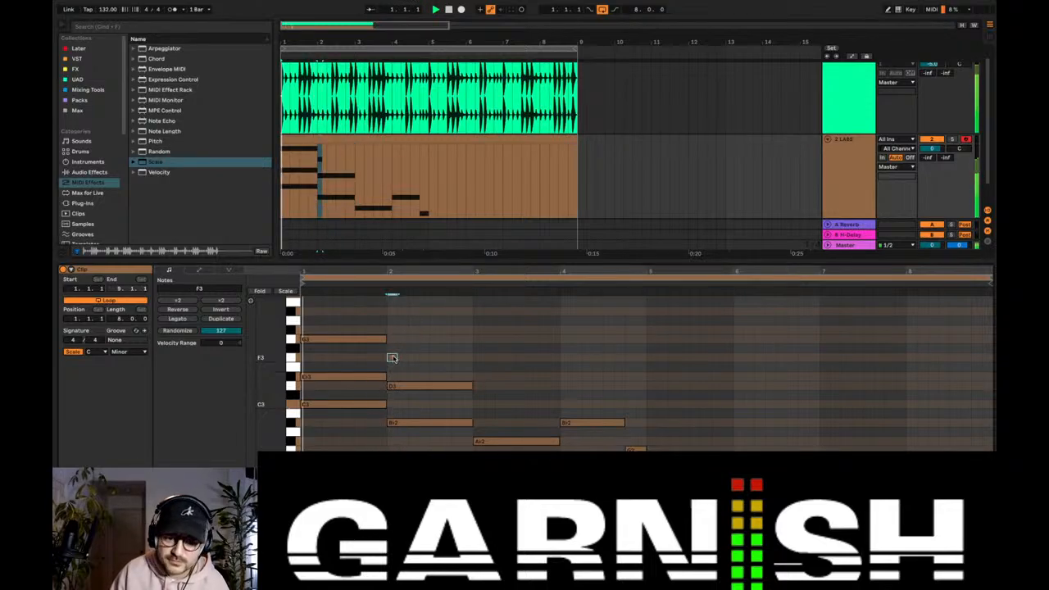
{"action": "left_click_drag", "start_coordinate": [396, 357], "coordinate": [474, 356]}
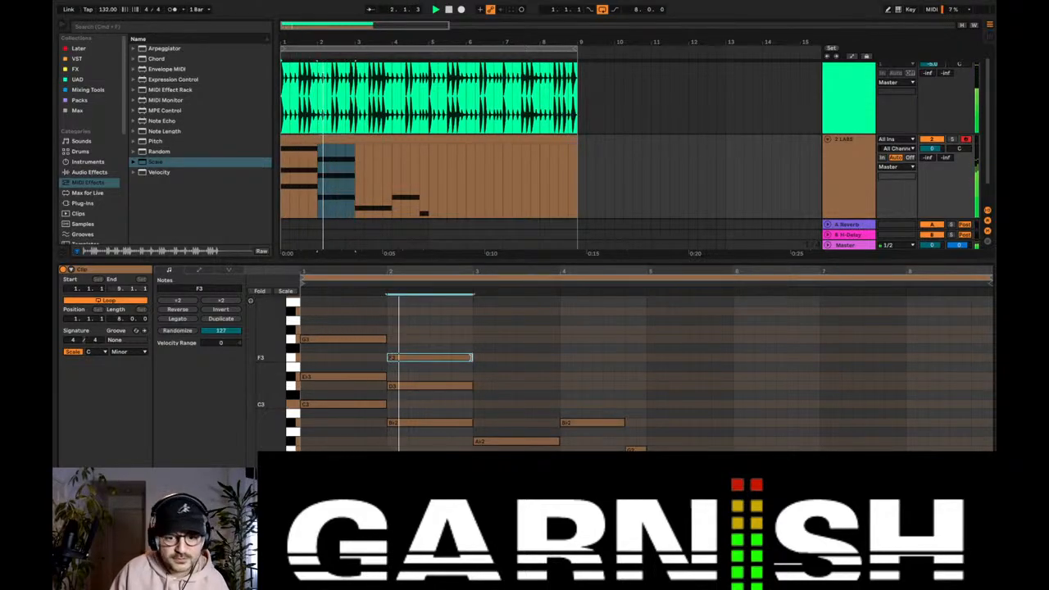
Step: Add one-bar C3 and Eb3 notes above the Ab2 in bar 3
{"action": "left_click", "coordinate": [475, 404]}
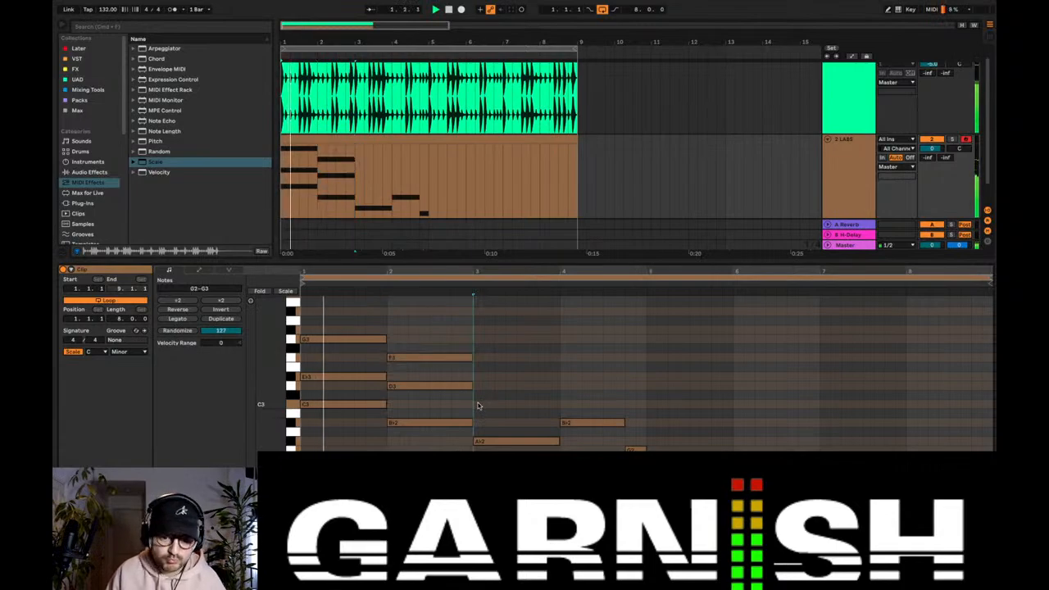
{"action": "left_click_drag", "start_coordinate": [478, 404], "coordinate": [560, 404]}
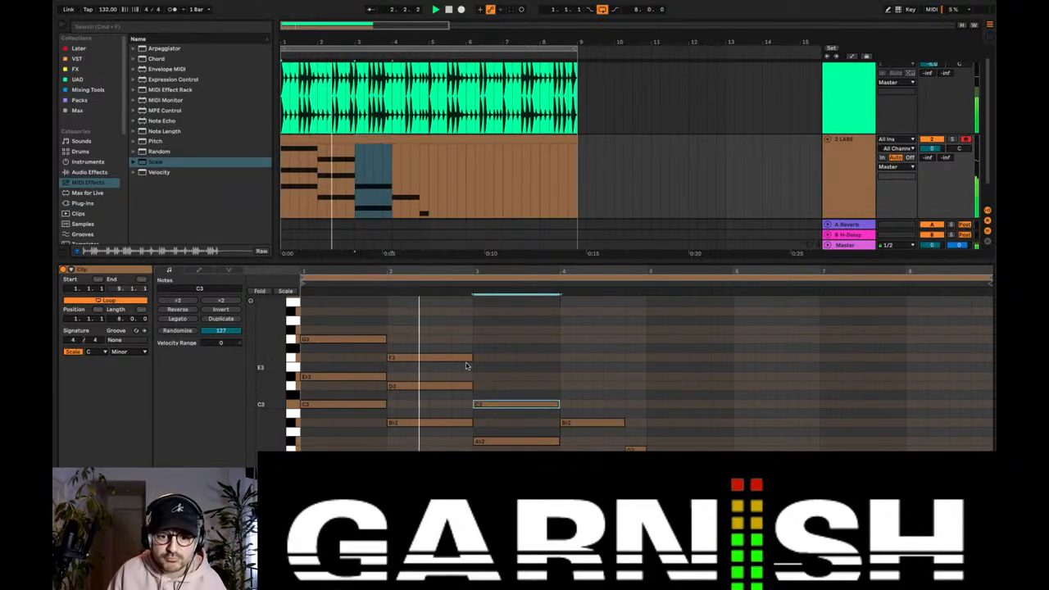
{"action": "left_click", "coordinate": [480, 379]}
{"action": "left_click", "coordinate": [480, 377]}
Step: Add D3 and F3 notes above the Bb2 in bar 4, each lasting three beats
{"action": "left_click_drag", "start_coordinate": [485, 377], "coordinate": [624, 388]}
{"action": "left_click", "coordinate": [564, 385]}
{"action": "left_click", "coordinate": [564, 358]}
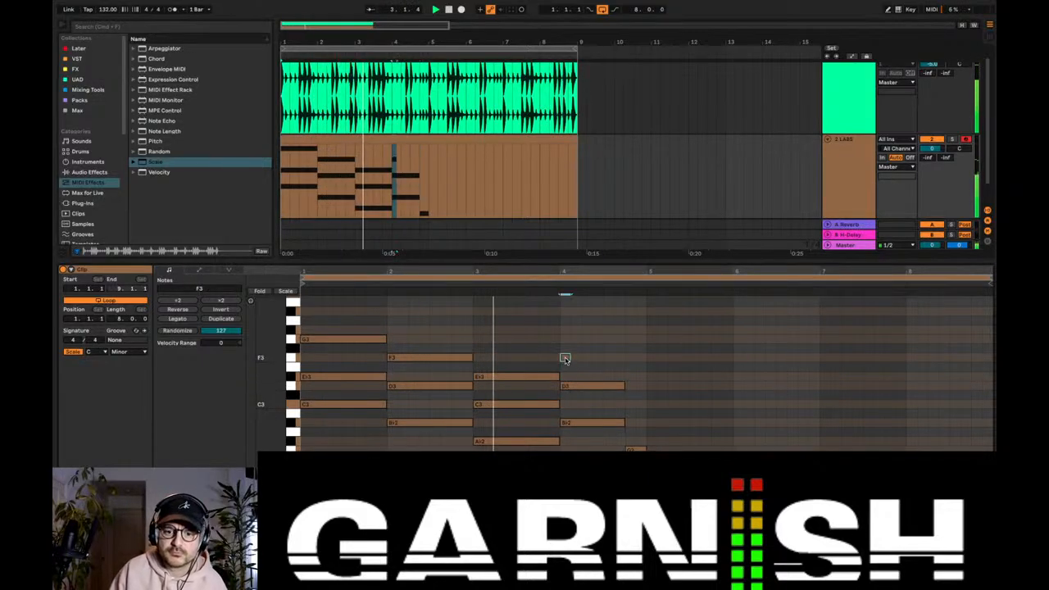
{"action": "left_click_drag", "start_coordinate": [568, 358], "coordinate": [625, 358]}
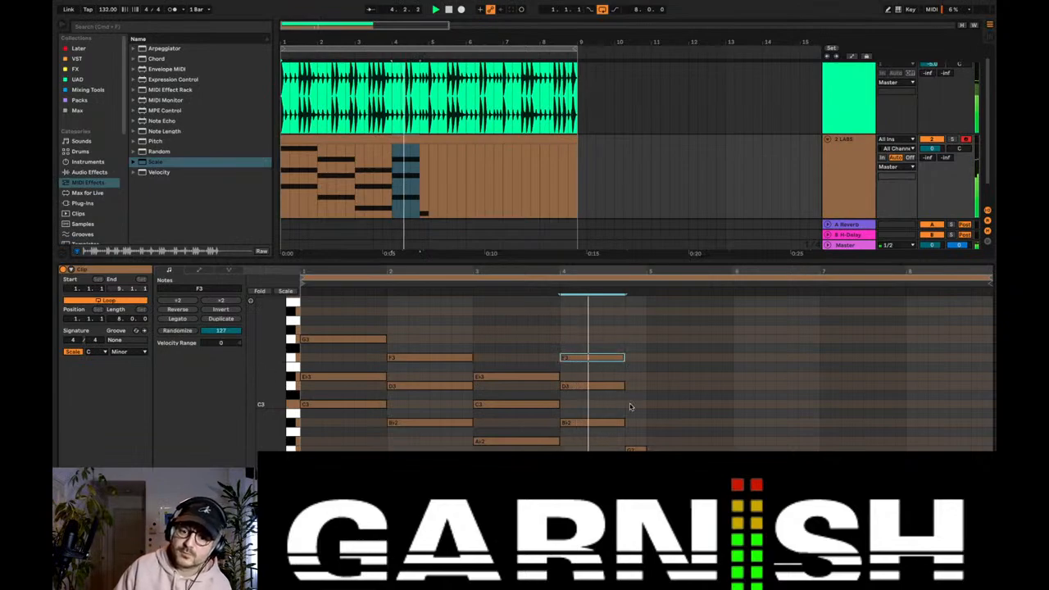
Step: Add one-beat C3 and F3 notes above the G2 on the last beat of bar 4, and enable Draw Mode
{"action": "left_click", "coordinate": [629, 404]}
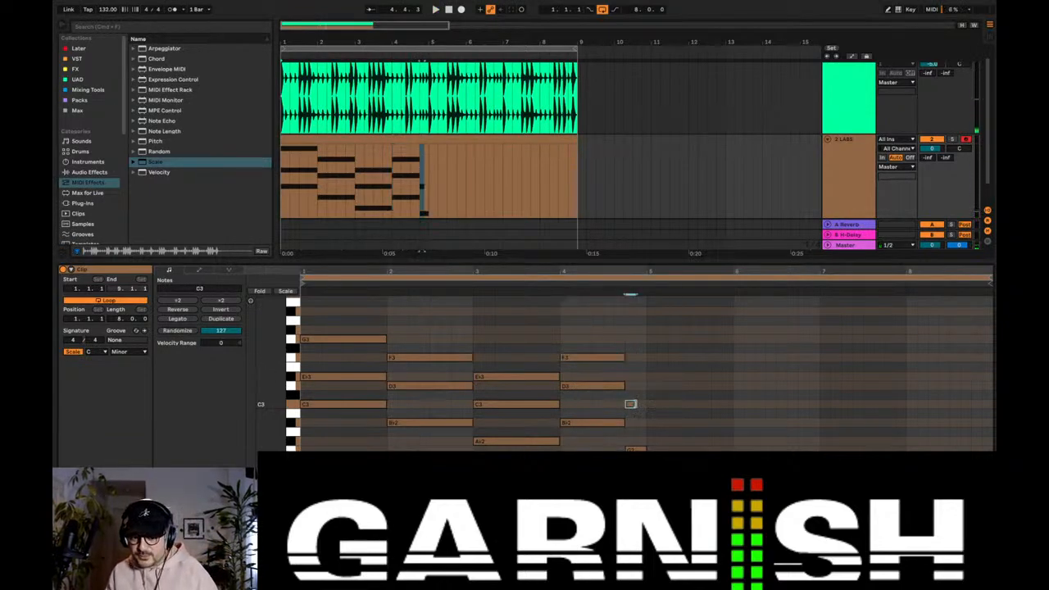
{"action": "left_click_drag", "start_coordinate": [633, 404], "coordinate": [643, 404]}
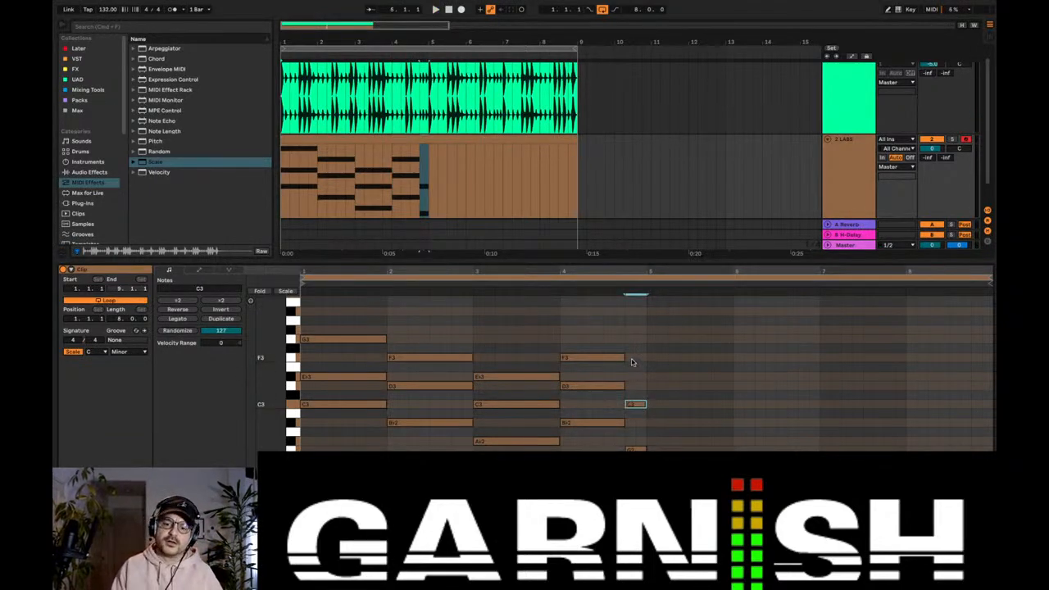
{"action": "left_click", "coordinate": [630, 358]}
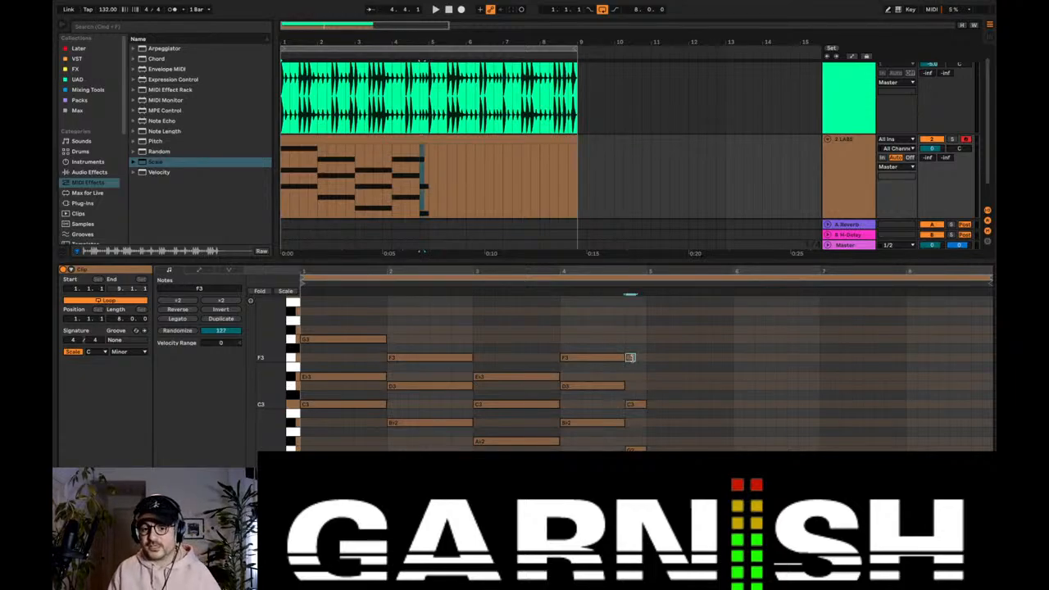
{"action": "left_click_drag", "start_coordinate": [633, 358], "coordinate": [645, 358]}
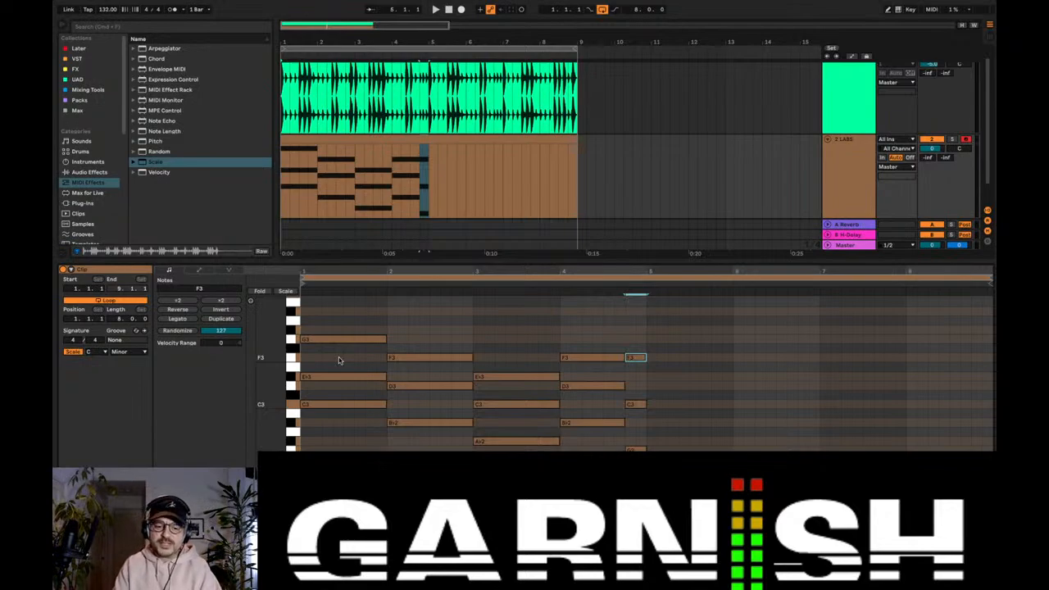
{"action": "key", "text": "b"}
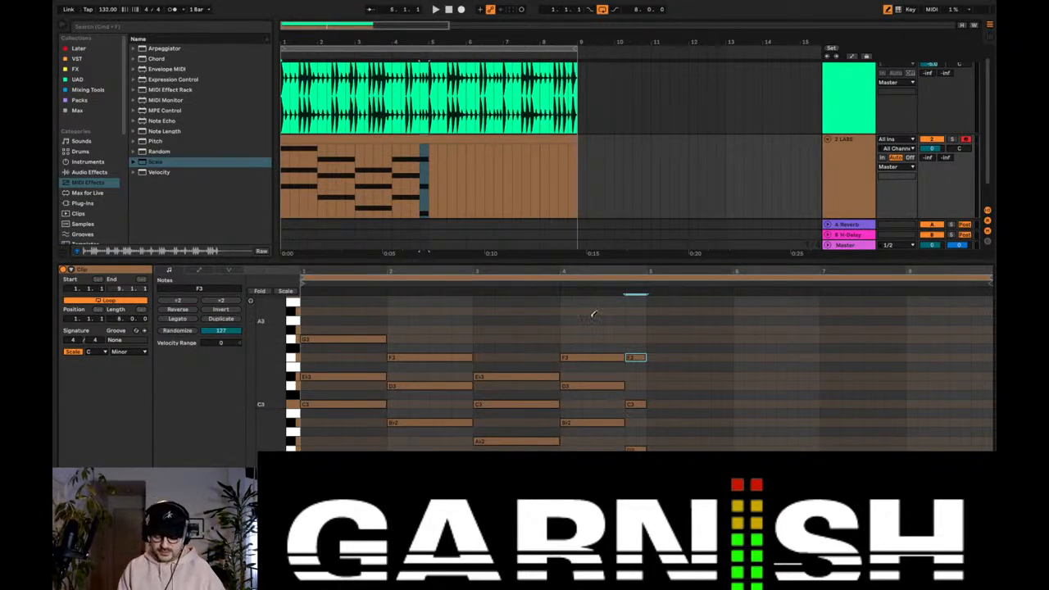
Step: Turn off Draw Mode and play the four-bar chord progression together with the drum loop
{"action": "key", "text": "b"}
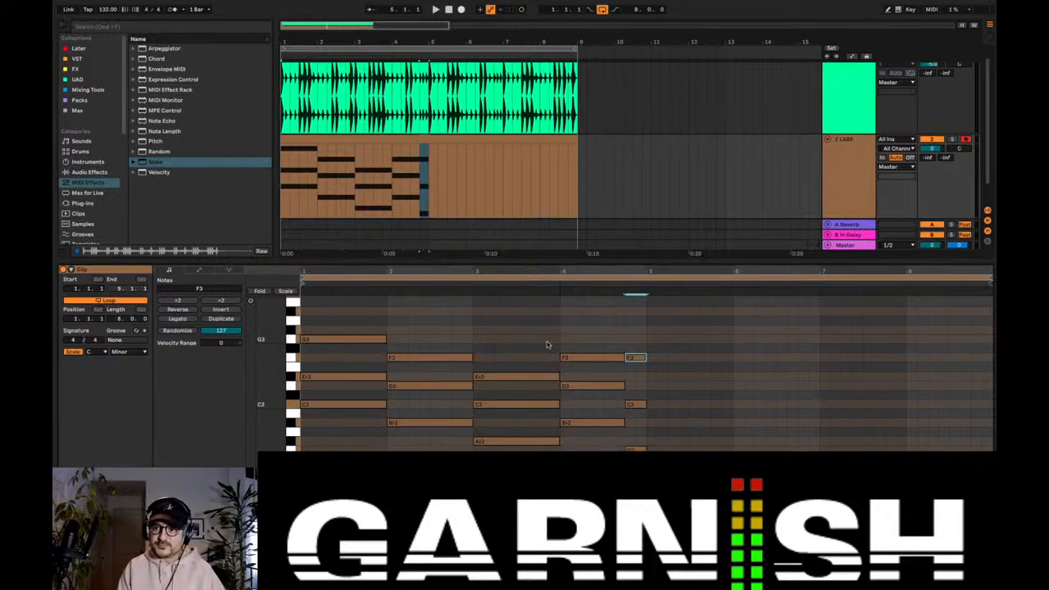
{"action": "key", "text": "b"}
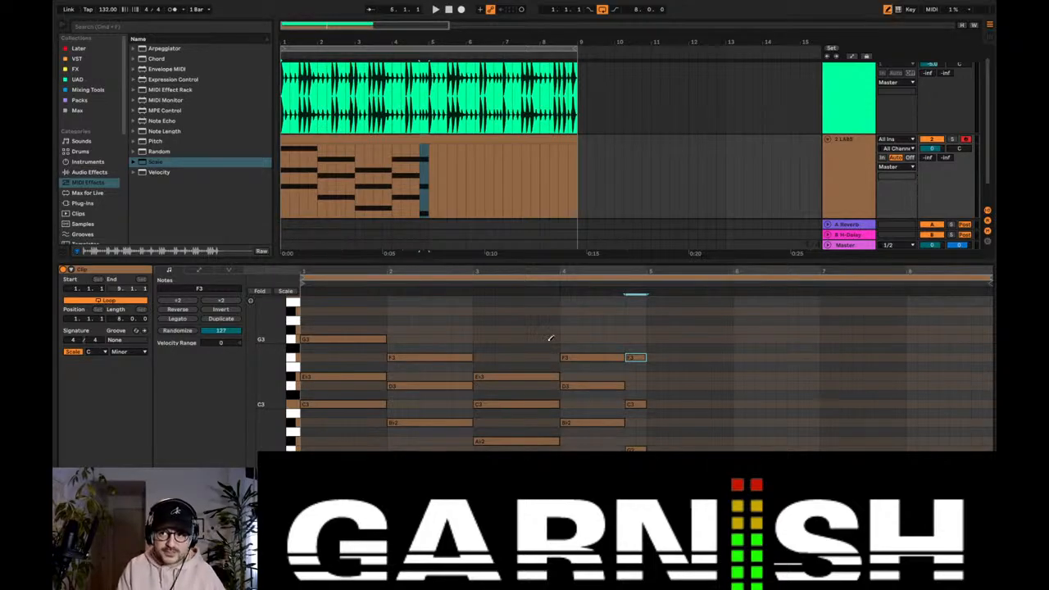
{"action": "key", "text": "b"}
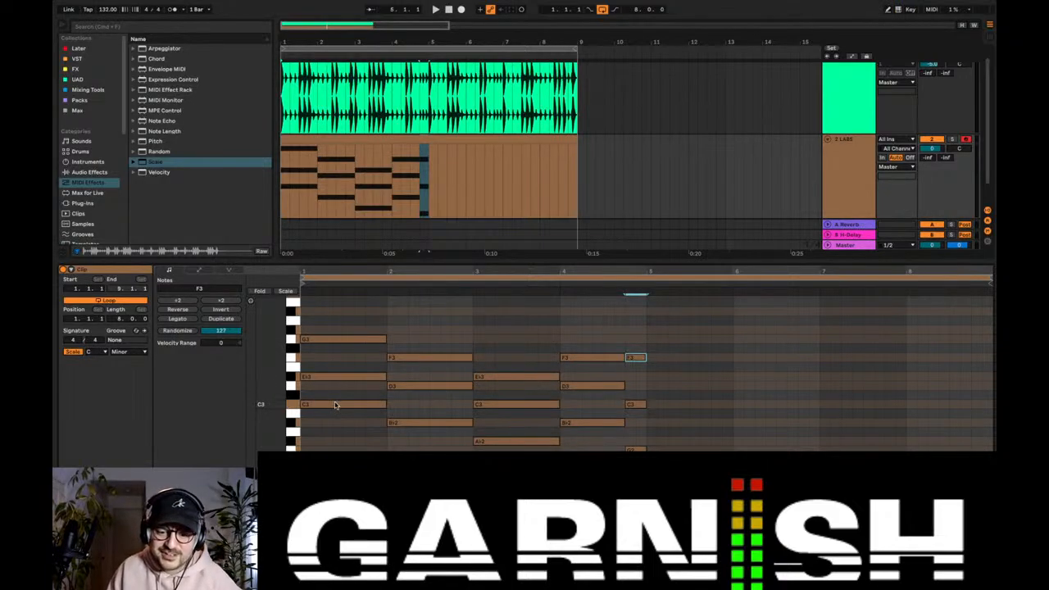
{"action": "scroll", "coordinate": [373, 423], "scroll_direction": "down", "scroll_amount": 2}
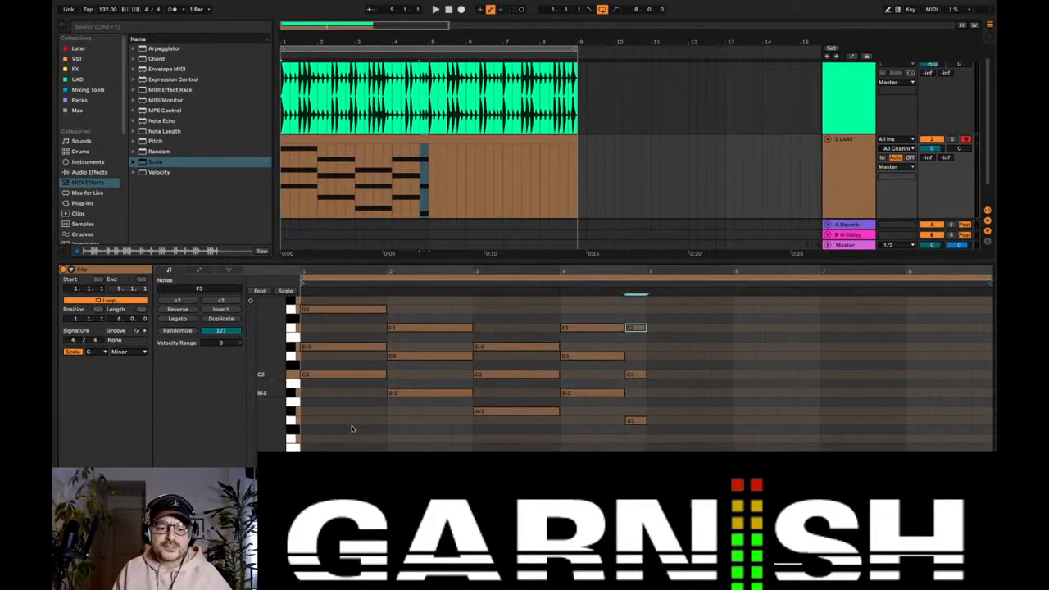
{"action": "scroll", "coordinate": [351, 429], "scroll_direction": "up", "scroll_amount": 4}
{"action": "key", "text": "space"}
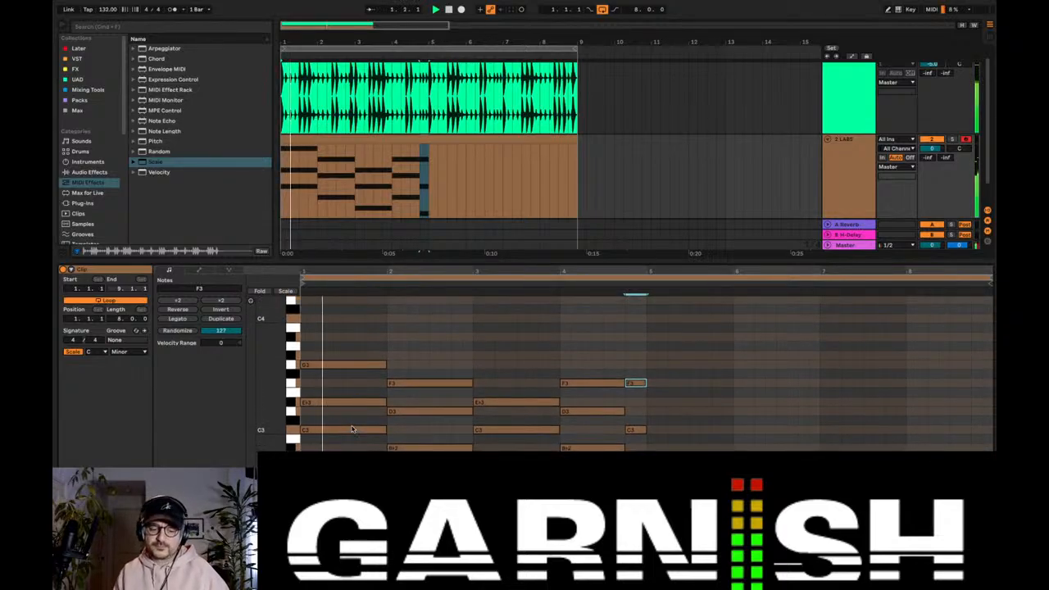
{"action": "scroll", "coordinate": [352, 428], "scroll_direction": "down", "scroll_amount": 3}
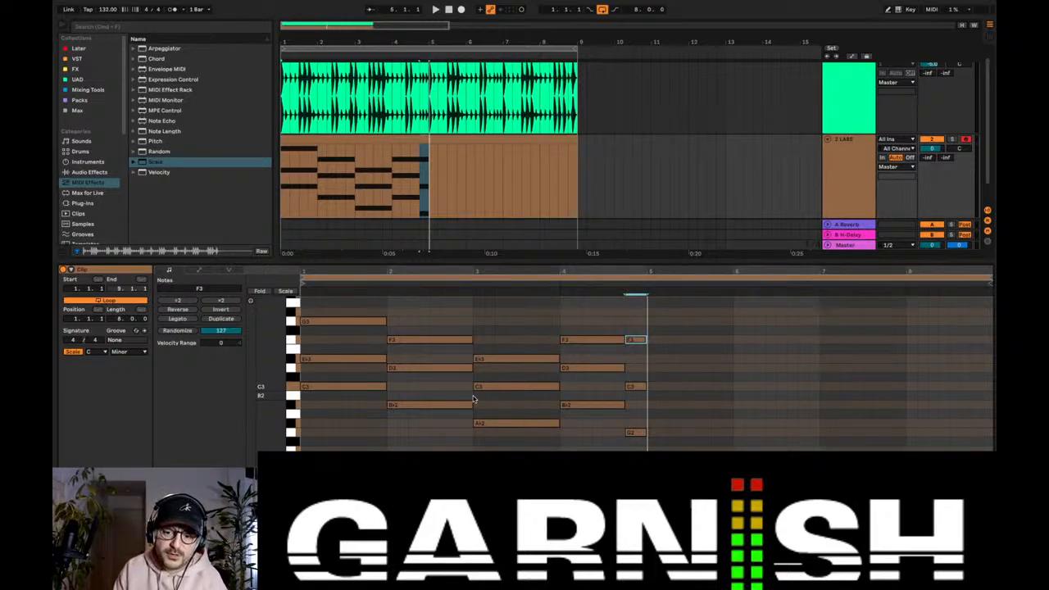
Step: Lower the C3 to Bb2 and the F3 to D3 on the last beat of bar 4, and listen to the chord
{"action": "left_click", "coordinate": [631, 433]}
{"action": "left_click", "coordinate": [636, 340]}
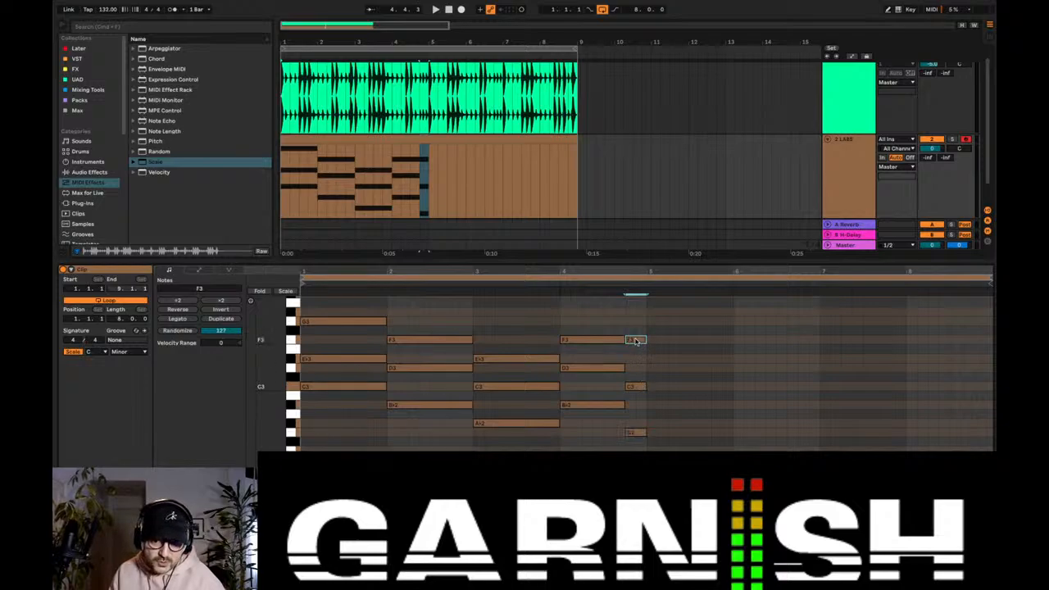
{"action": "left_click", "coordinate": [635, 386]}
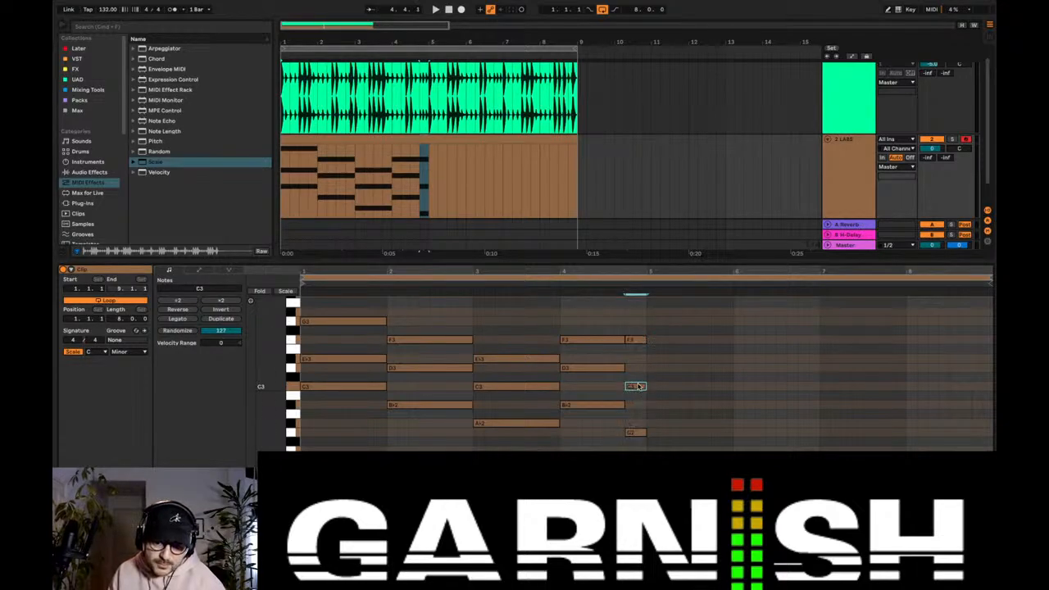
{"action": "left_click_drag", "start_coordinate": [637, 388], "coordinate": [638, 407]}
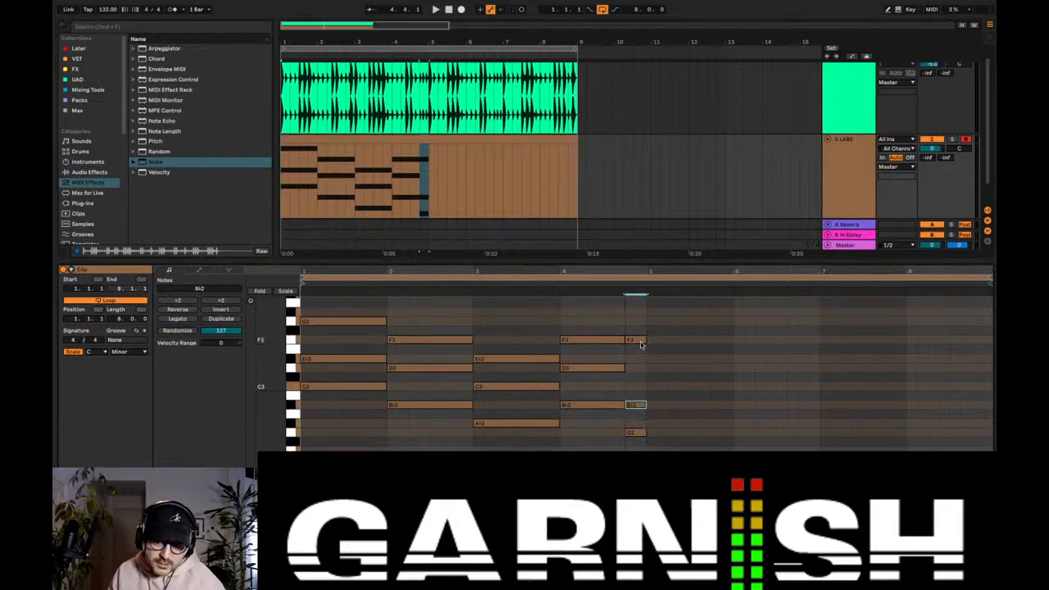
{"action": "left_click_drag", "start_coordinate": [639, 343], "coordinate": [638, 373]}
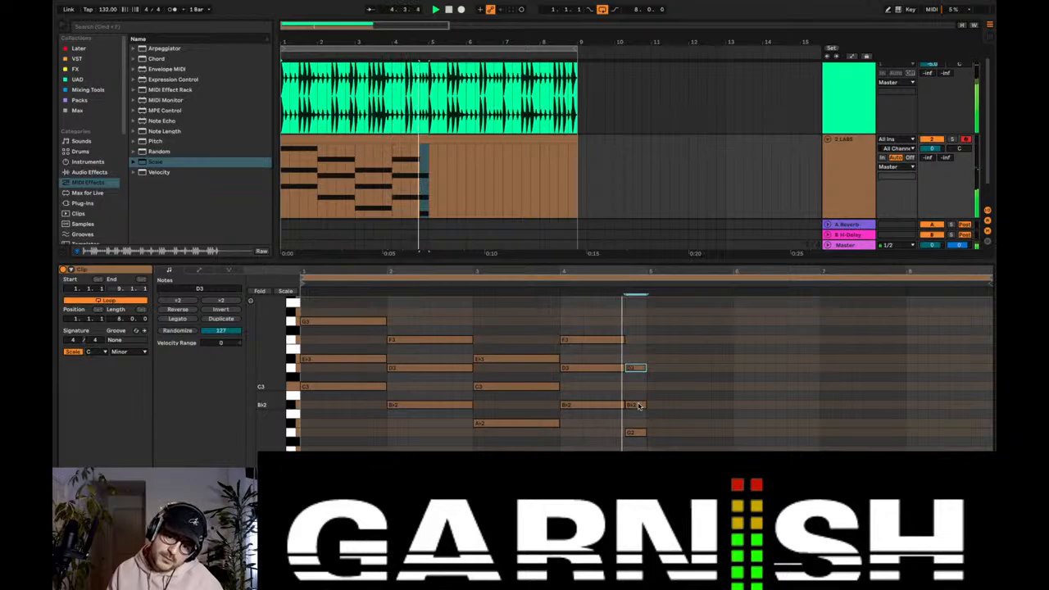
{"action": "key", "text": "space"}
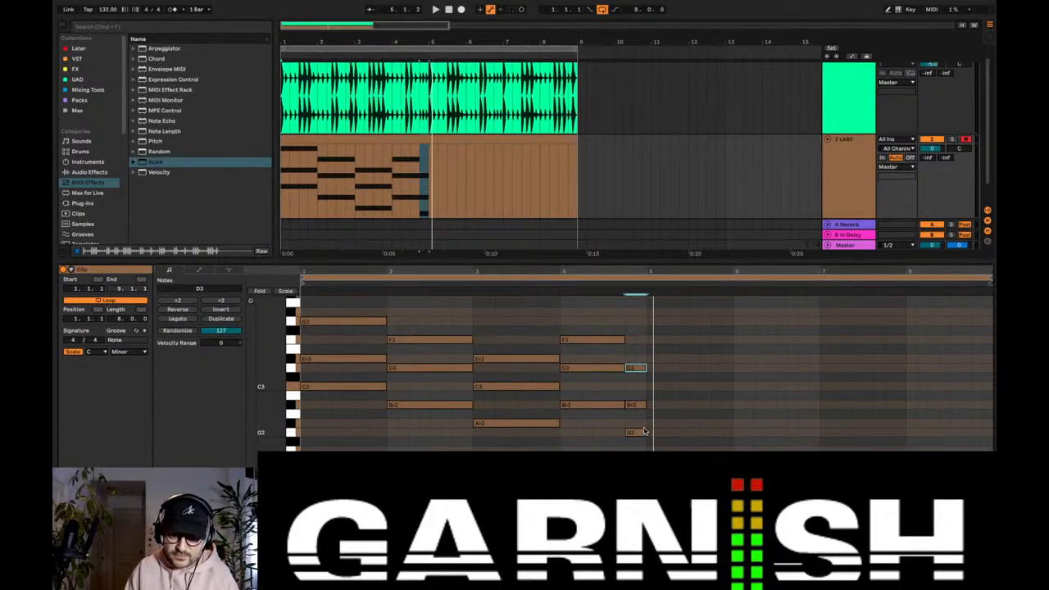
Step: Try A2 and C3 above the G2 on the last beat of bar 4, and play the progression
{"action": "double_click", "coordinate": [638, 395]}
{"action": "left_click_drag", "start_coordinate": [639, 394], "coordinate": [638, 415]}
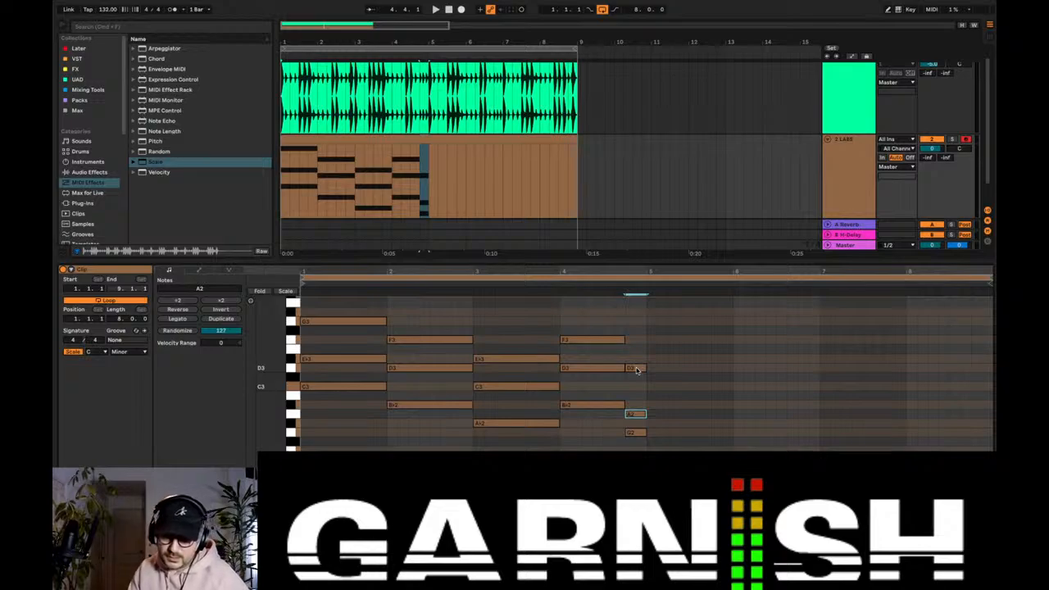
{"action": "left_click_drag", "start_coordinate": [637, 369], "coordinate": [637, 386]}
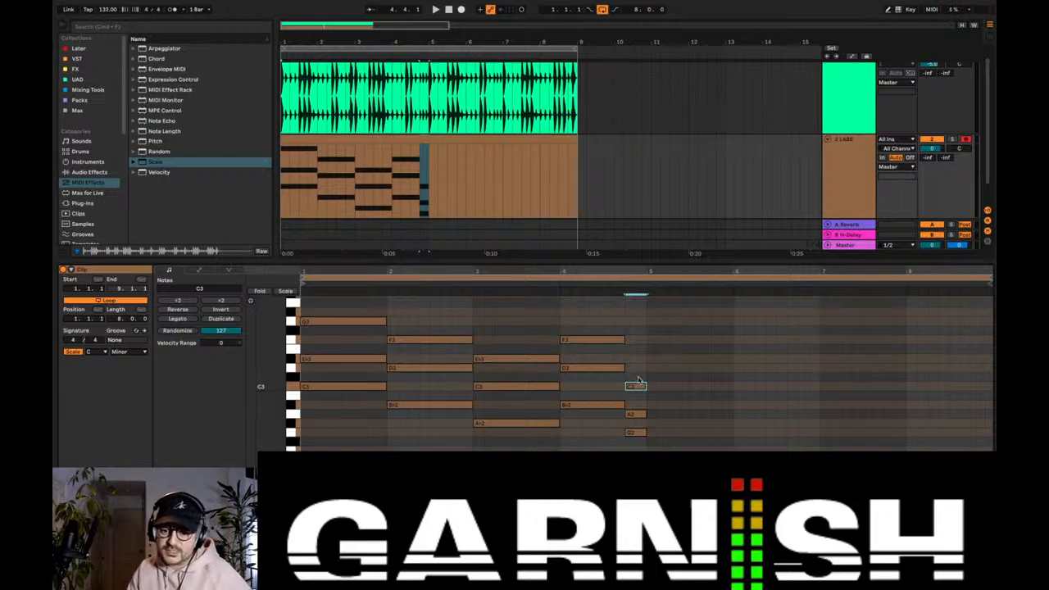
{"action": "left_click_drag", "start_coordinate": [638, 379], "coordinate": [640, 448]}
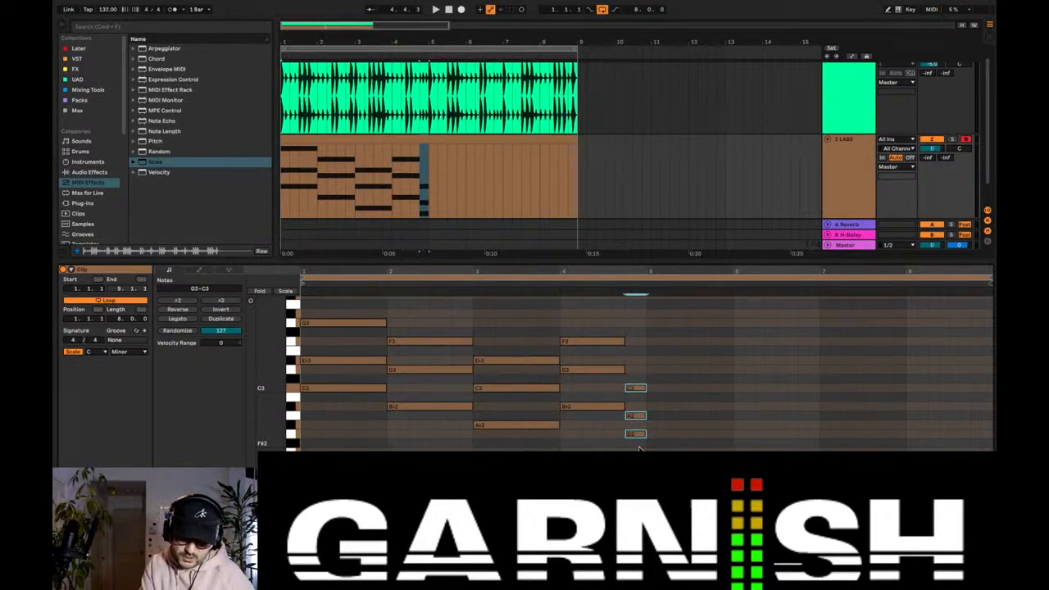
{"action": "key", "text": "space"}
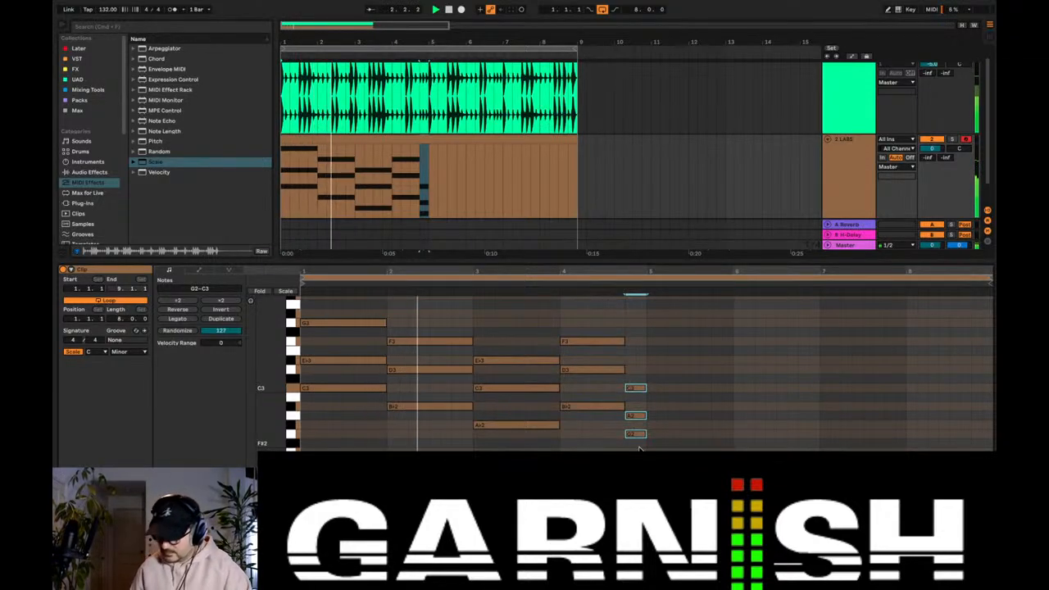
Step: Set the piano clip's loop length to 4 bars, keeping clip looping on
{"action": "scroll", "coordinate": [646, 447], "scroll_direction": "down", "scroll_amount": 1}
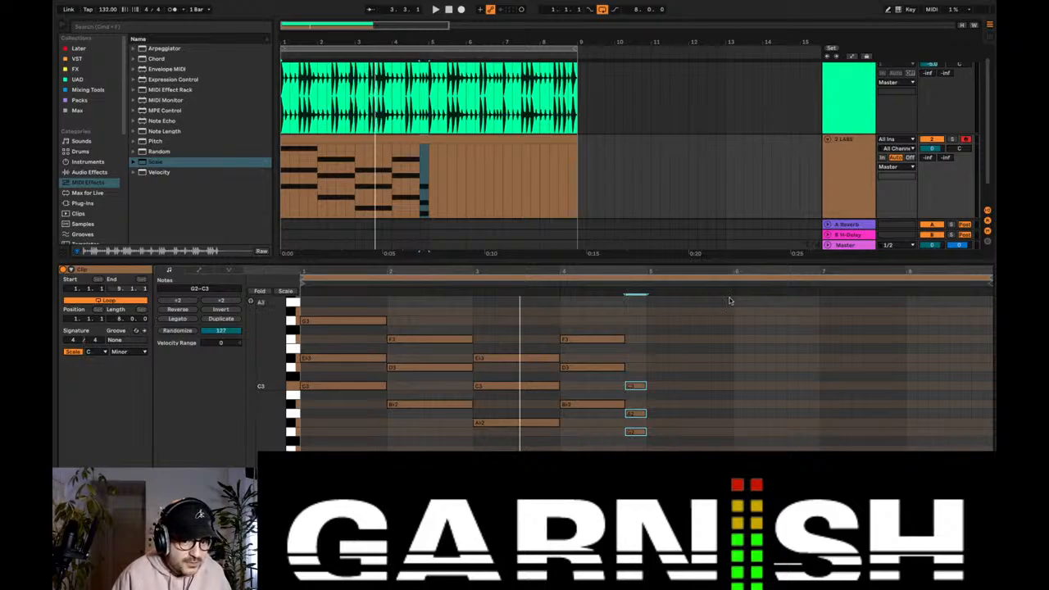
{"action": "left_click", "coordinate": [112, 302]}
{"action": "left_click", "coordinate": [112, 303]}
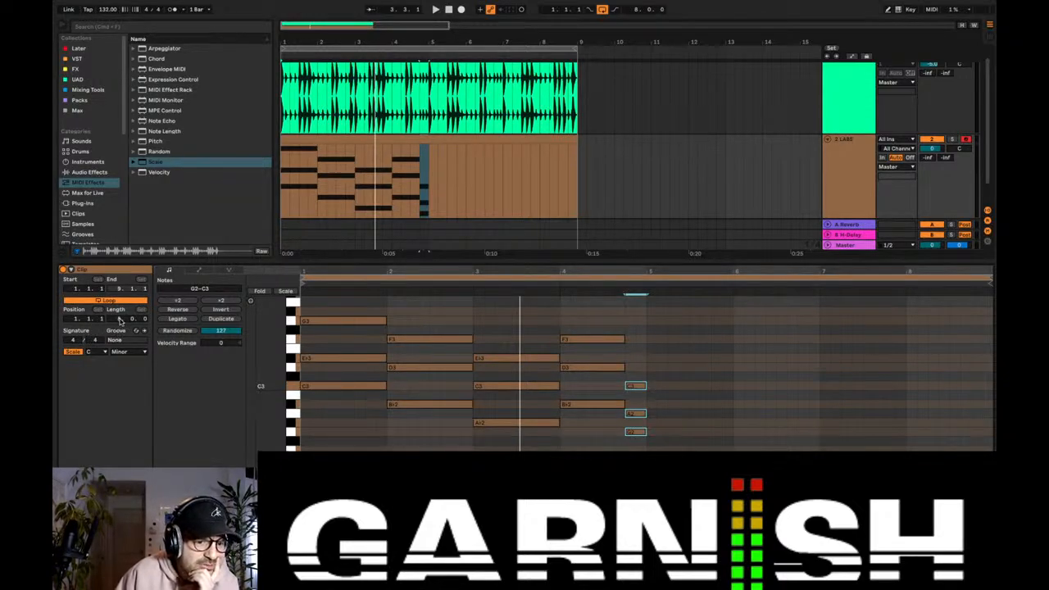
{"action": "left_click_drag", "start_coordinate": [120, 320], "coordinate": [121, 347]}
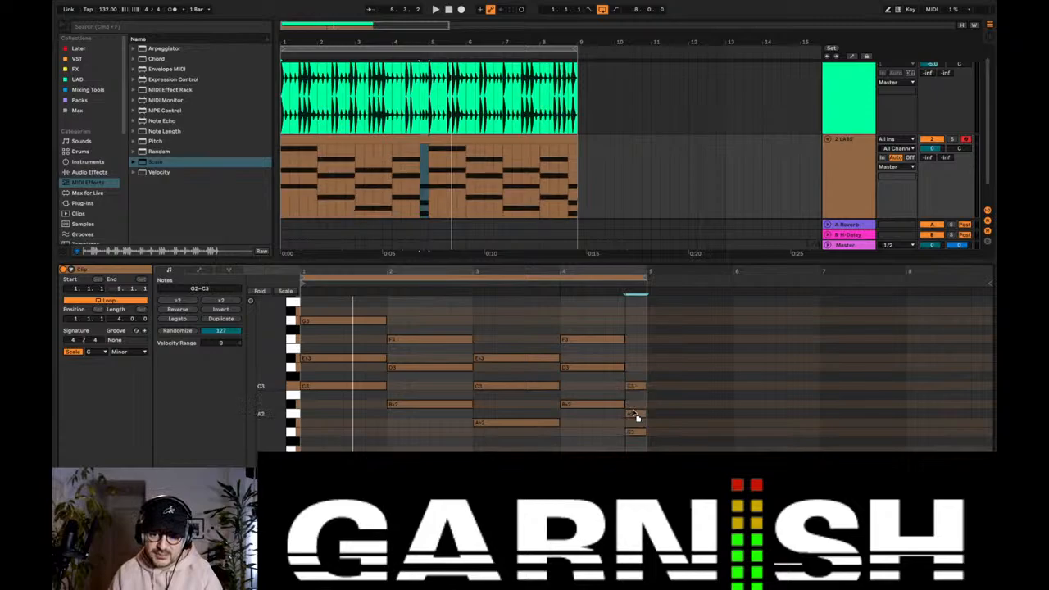
Step: Raise the A2 on the last beat of bar 4 to Bb2 and play the progression
{"action": "left_click", "coordinate": [604, 421]}
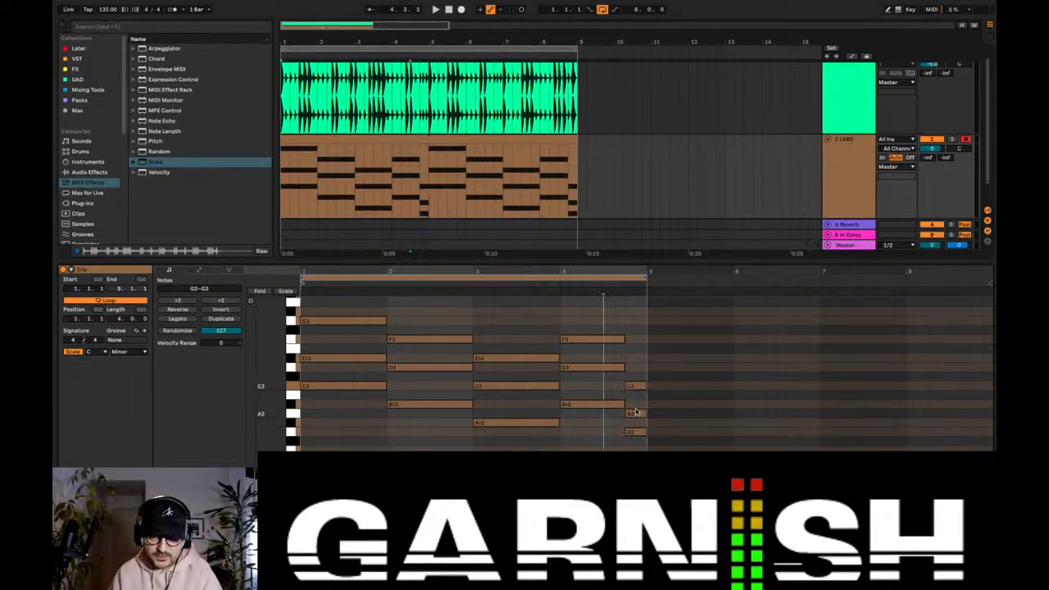
{"action": "left_click", "coordinate": [634, 415]}
{"action": "left_click_drag", "start_coordinate": [636, 415], "coordinate": [632, 403]}
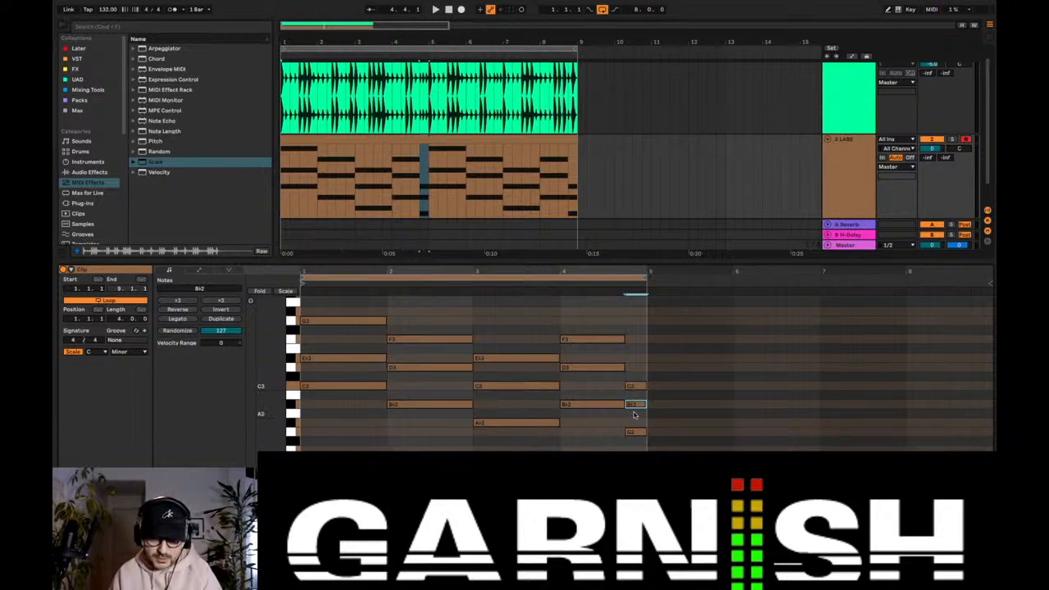
{"action": "key", "text": "space"}
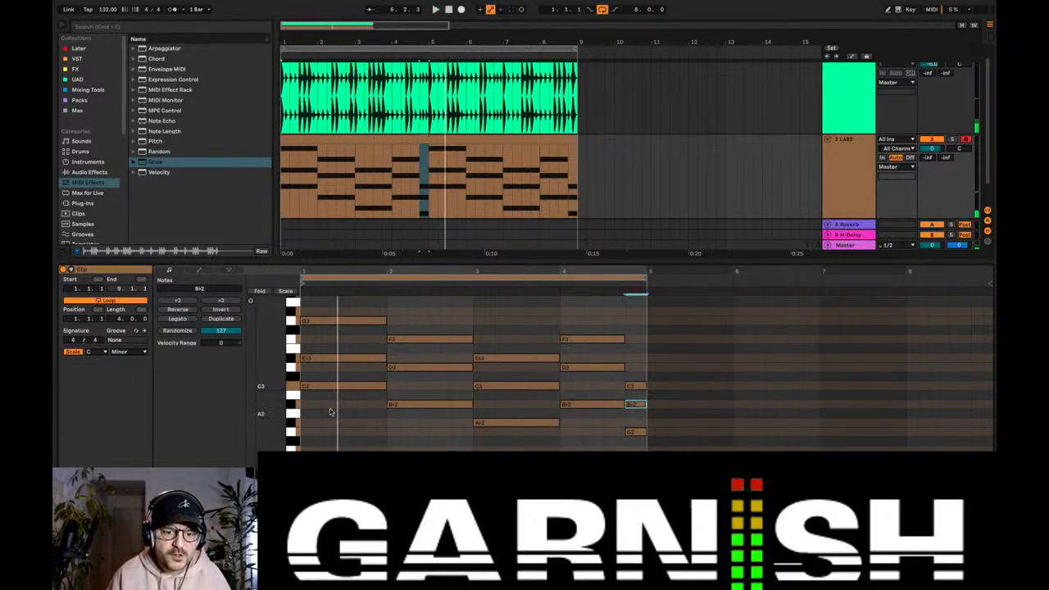
Step: Add one-bar bass notes C2, Bb1 and Ab1 in bars 1 to 3, an octave below the chord roots
{"action": "scroll", "coordinate": [302, 443], "scroll_direction": "down", "scroll_amount": 2}
{"action": "mouse_move", "coordinate": [311, 446]}
{"action": "left_mouse_down"}
{"action": "mouse_move", "coordinate": [388, 447]}
{"action": "mouse_move", "coordinate": [391, 434]}
{"action": "mouse_move", "coordinate": [475, 426]}
{"action": "mouse_move", "coordinate": [562, 447]}
{"action": "left_mouse_up"}
{"action": "key", "text": "space"}
{"action": "scroll", "coordinate": [408, 421], "scroll_direction": "down", "scroll_amount": 3}
{"action": "left_click", "coordinate": [477, 449]}
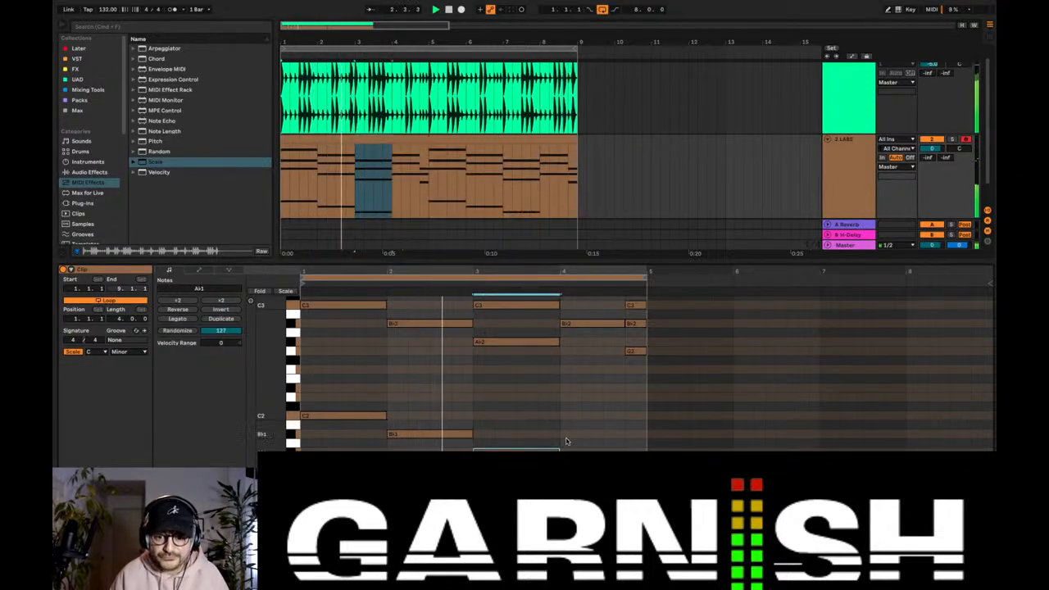
Step: Add bass notes in bar 4: Bb1 for three beats and G1 on the last beat
{"action": "scroll", "coordinate": [566, 442], "scroll_direction": "down", "scroll_amount": 2}
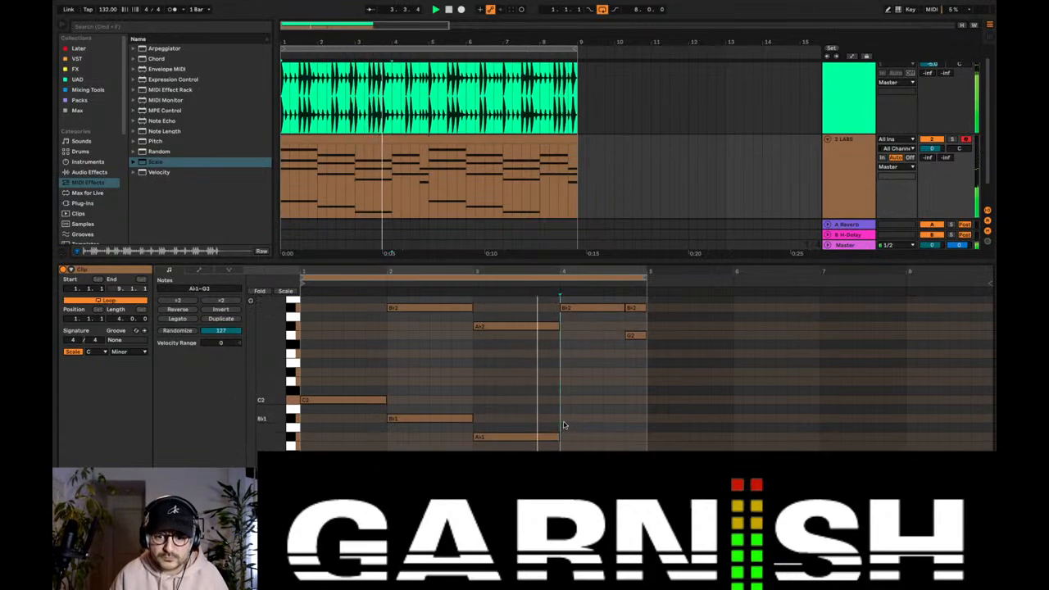
{"action": "left_click", "coordinate": [565, 418]}
{"action": "left_click_drag", "start_coordinate": [565, 418], "coordinate": [624, 418]}
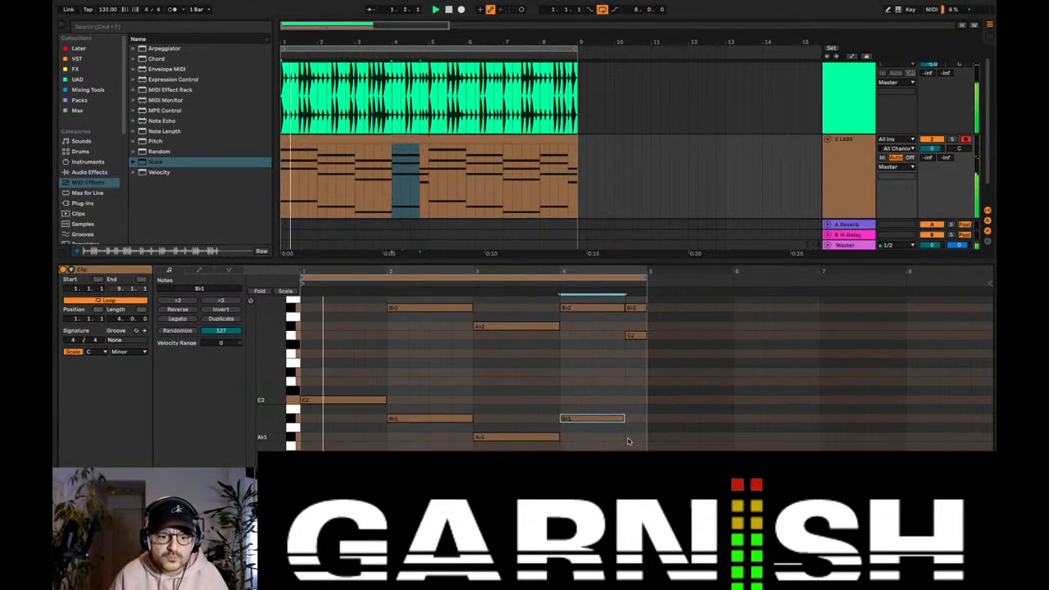
{"action": "left_click", "coordinate": [629, 446]}
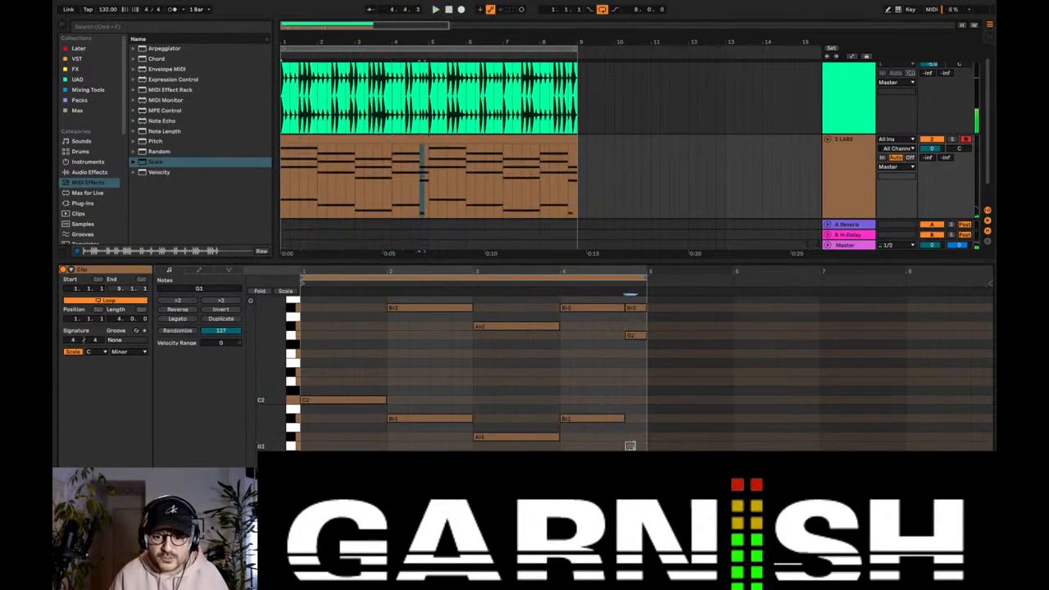
Step: Try the G2 on bar 4's last beat an octave higher during playback, and return it to G2
{"action": "scroll", "coordinate": [564, 415], "scroll_direction": "up", "scroll_amount": 7}
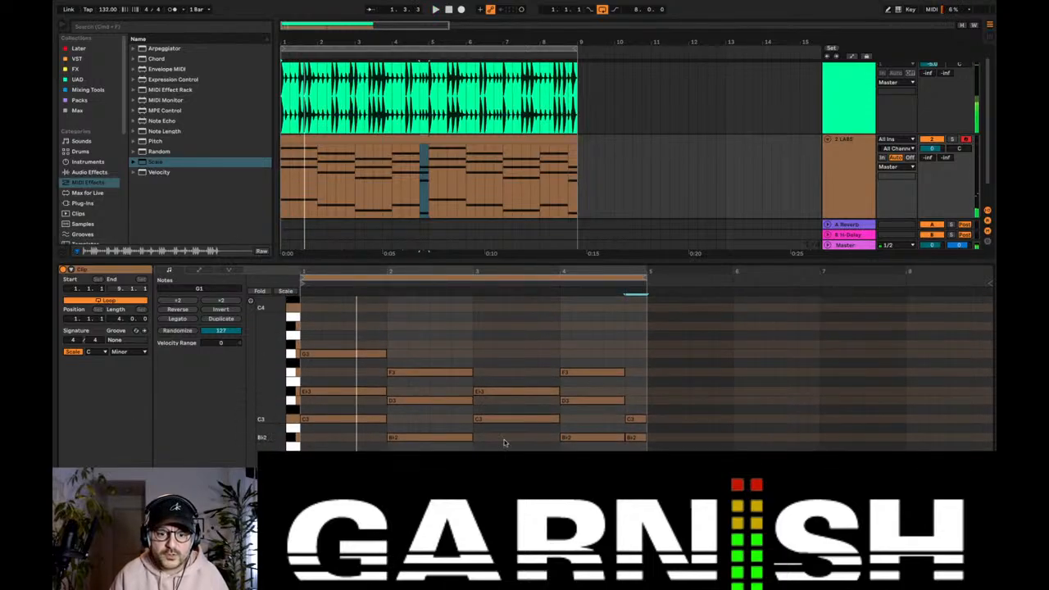
{"action": "left_click", "coordinate": [635, 465]}
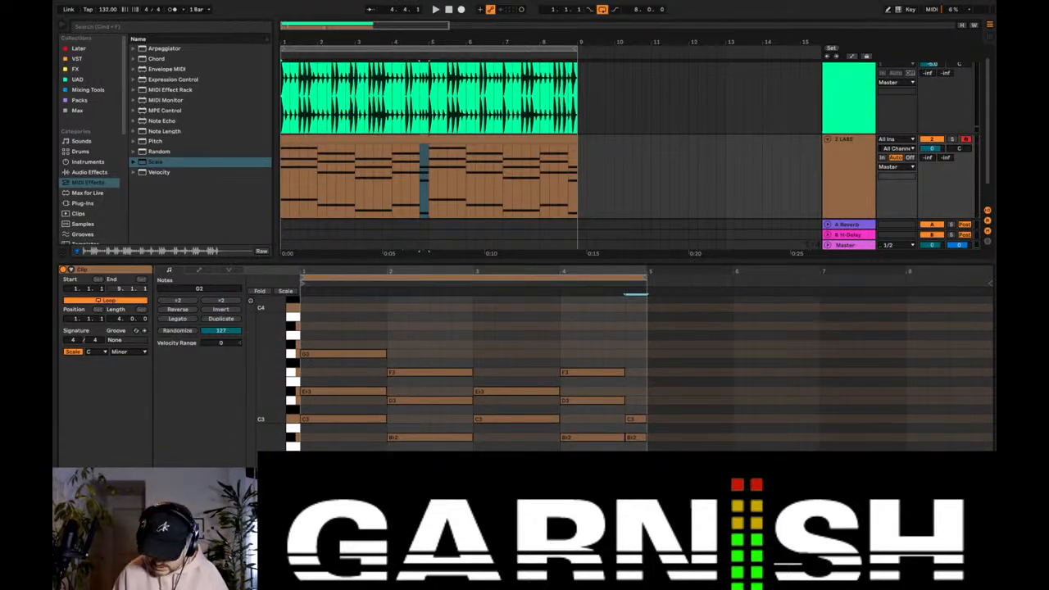
{"action": "key", "text": "shift+Up"}
{"action": "key", "text": "space"}
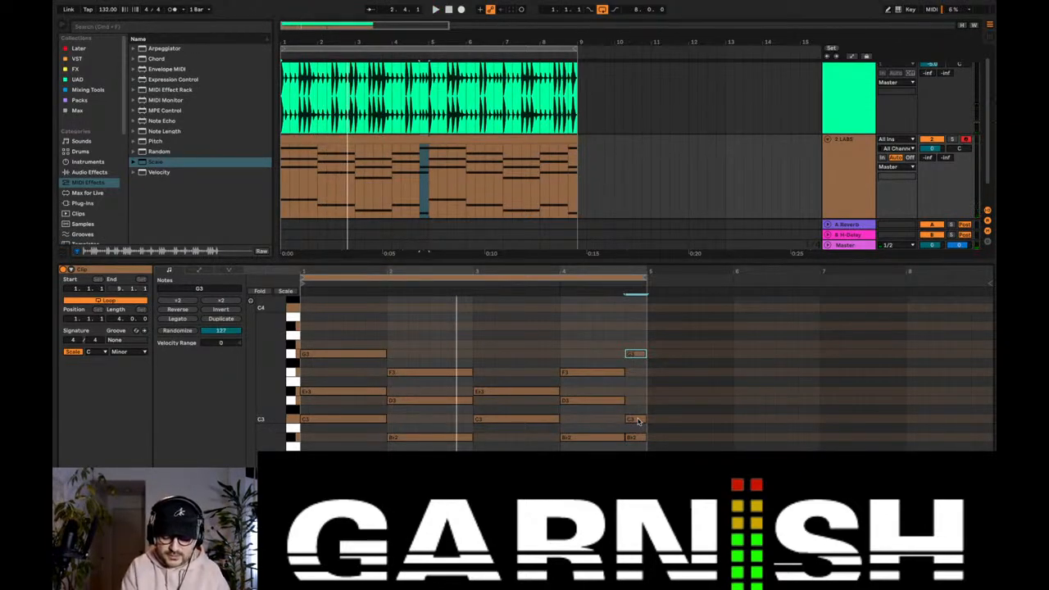
{"action": "key", "text": "space"}
{"action": "key", "text": "space"}
{"action": "key", "text": "space"}
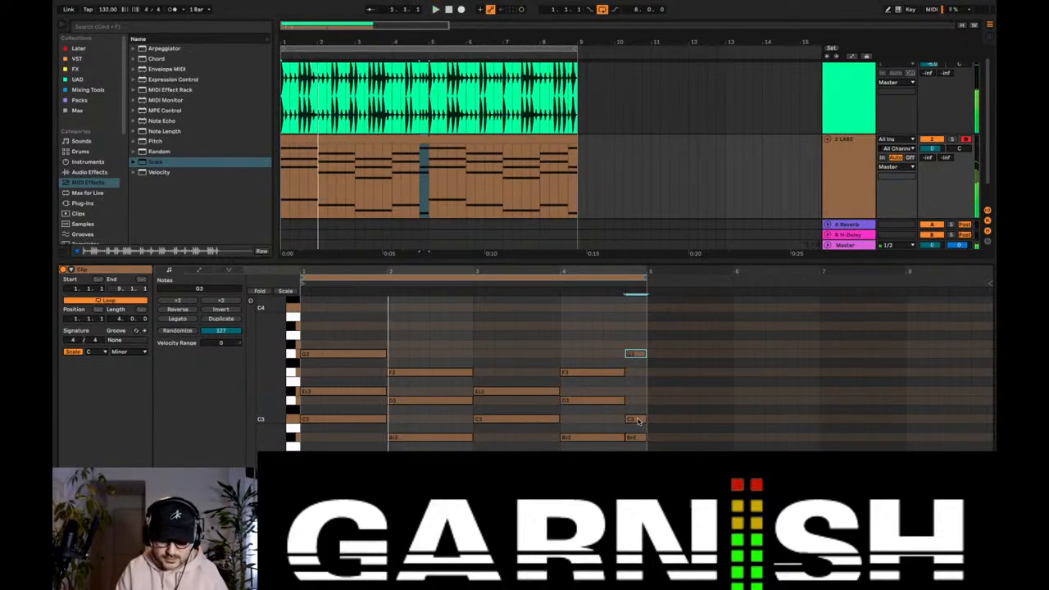
{"action": "key", "text": "space"}
{"action": "key", "text": "space"}
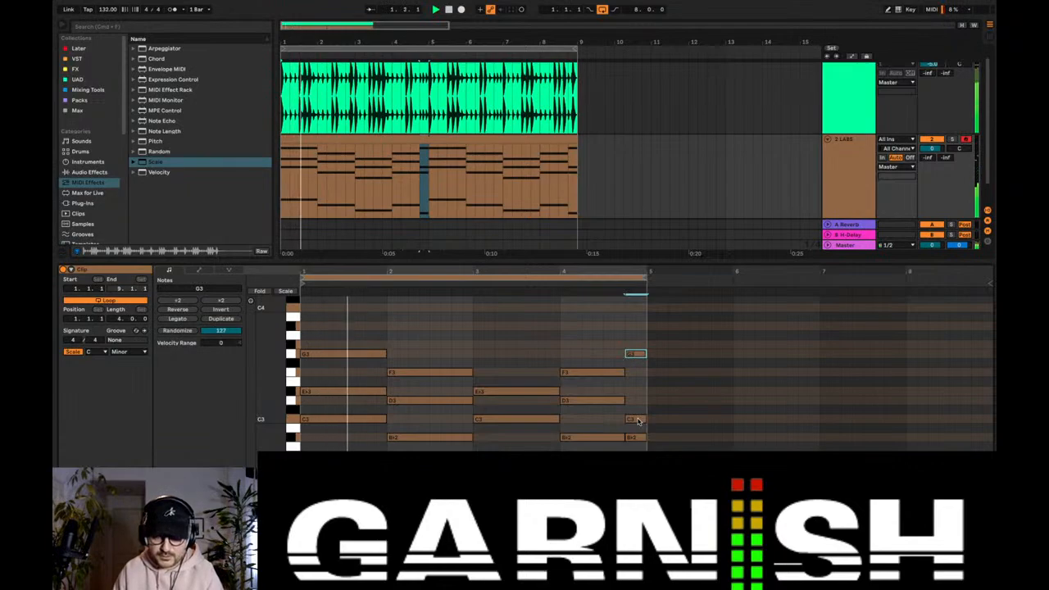
{"action": "key", "text": "space"}
{"action": "scroll", "coordinate": [635, 357], "scroll_direction": "up", "scroll_amount": 1}
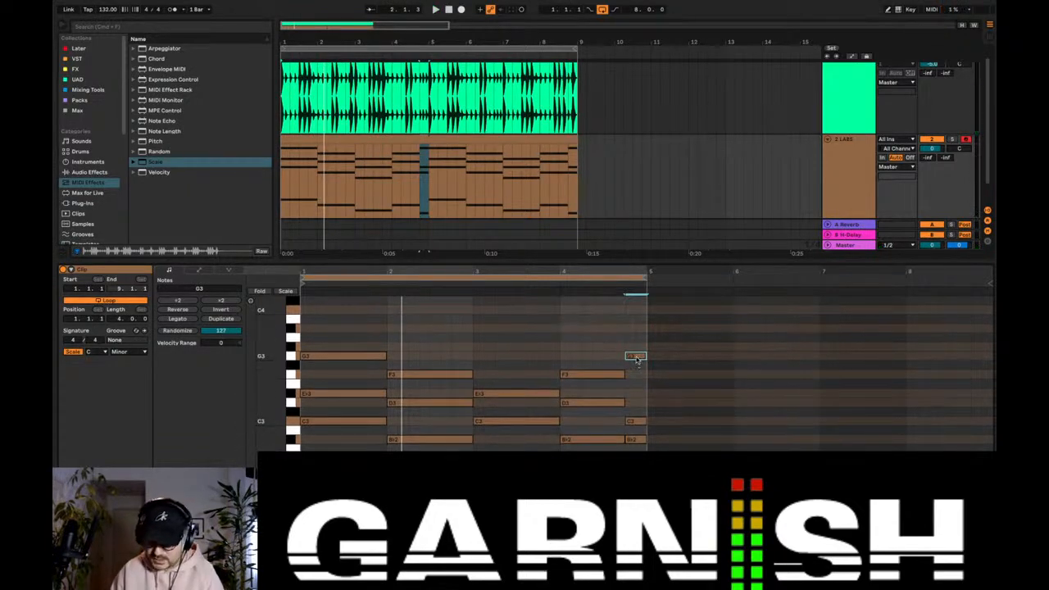
{"action": "double_click", "coordinate": [636, 358]}
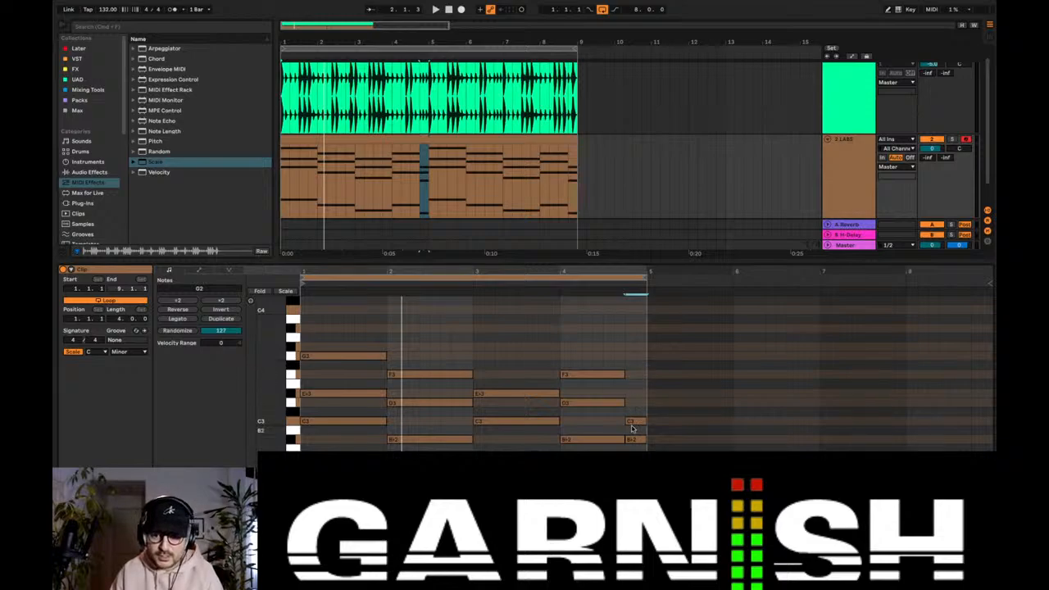
Step: Raise the C3 to D3 and the Bb2 to B2 on the last beat of bar 4, and play the progression
{"action": "left_click_drag", "start_coordinate": [632, 422], "coordinate": [635, 404]}
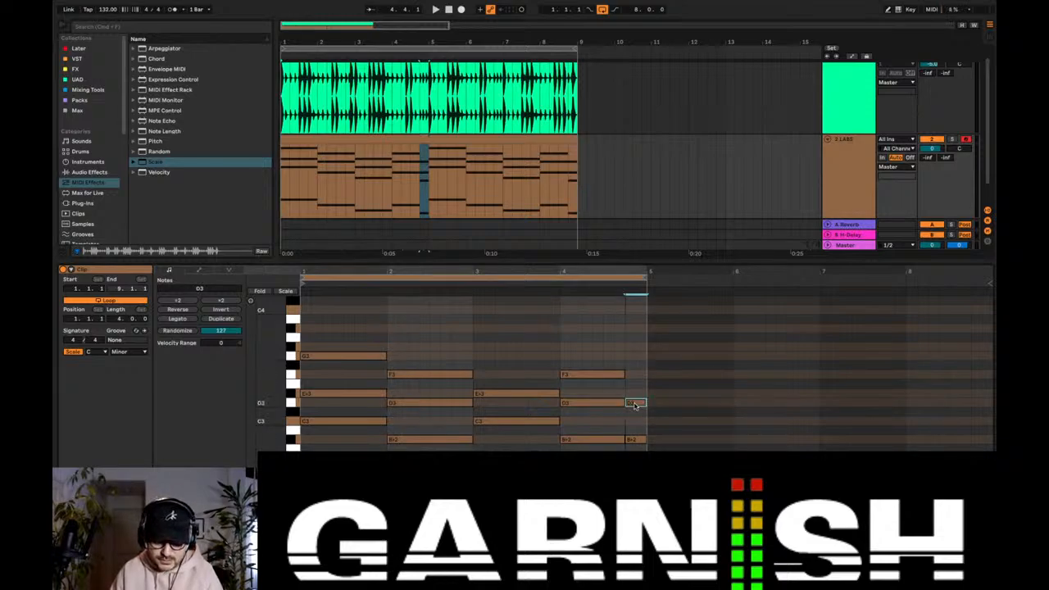
{"action": "double_click", "coordinate": [639, 429]}
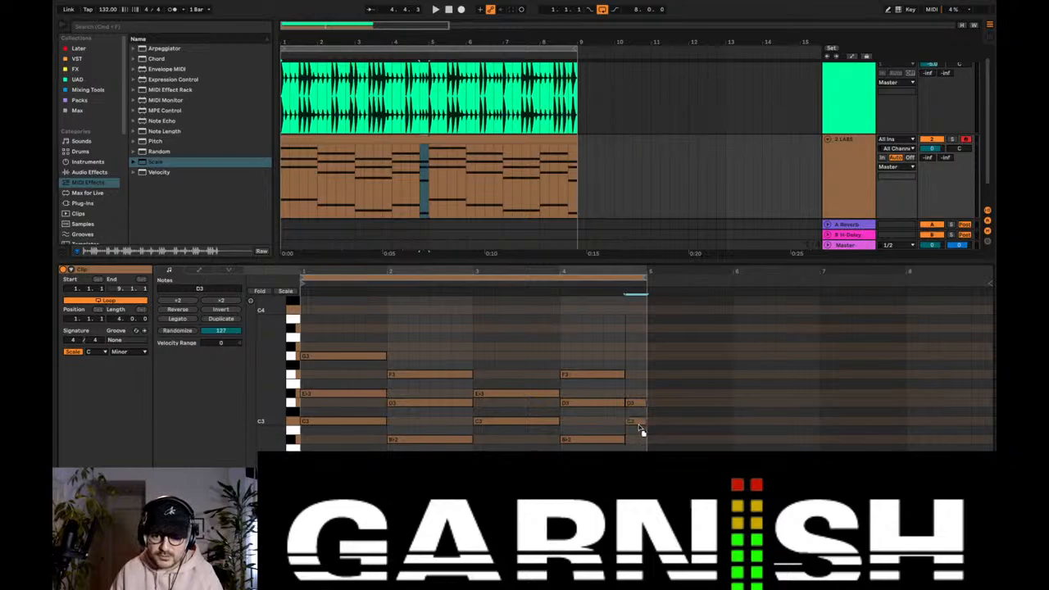
{"action": "key", "text": "space"}
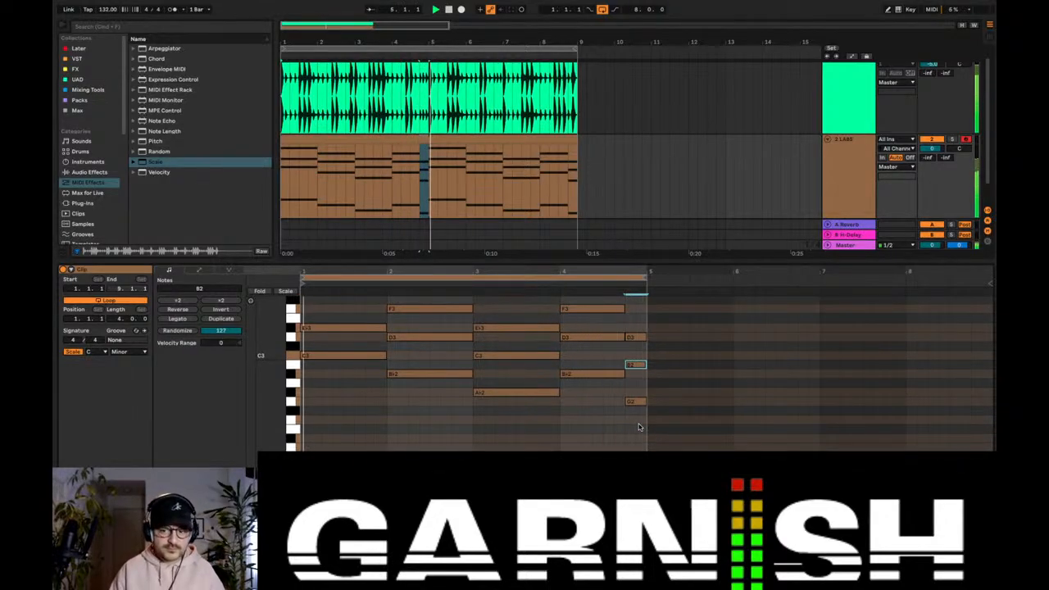
Step: Move the G2 on bar 4's last beat up an octave to G3 and play the progression
{"action": "scroll", "coordinate": [638, 427], "scroll_direction": "up", "scroll_amount": 1}
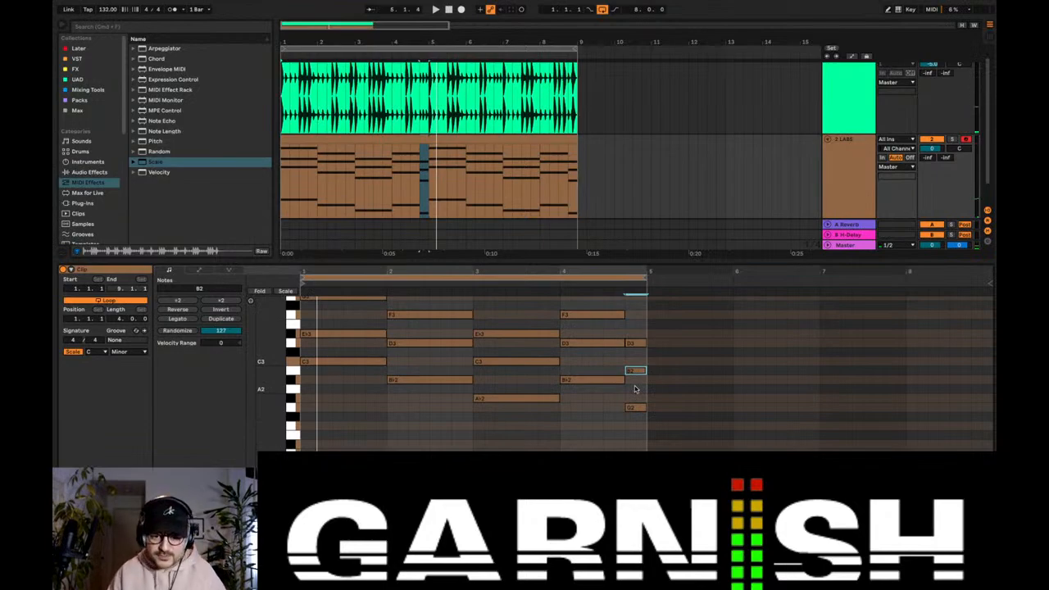
{"action": "scroll", "coordinate": [635, 388], "scroll_direction": "up", "scroll_amount": 1}
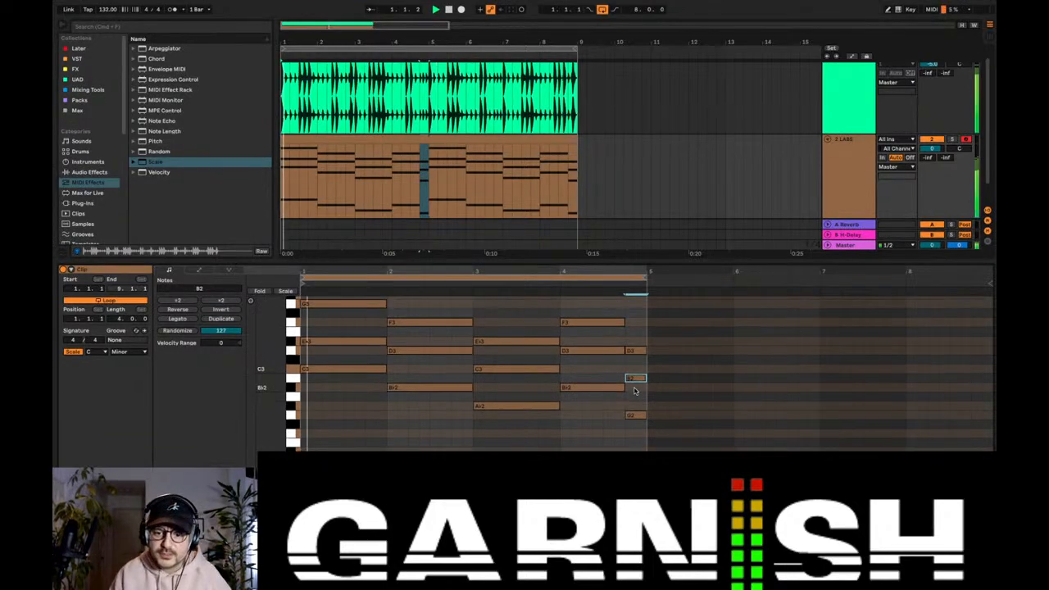
{"action": "left_click", "coordinate": [635, 413]}
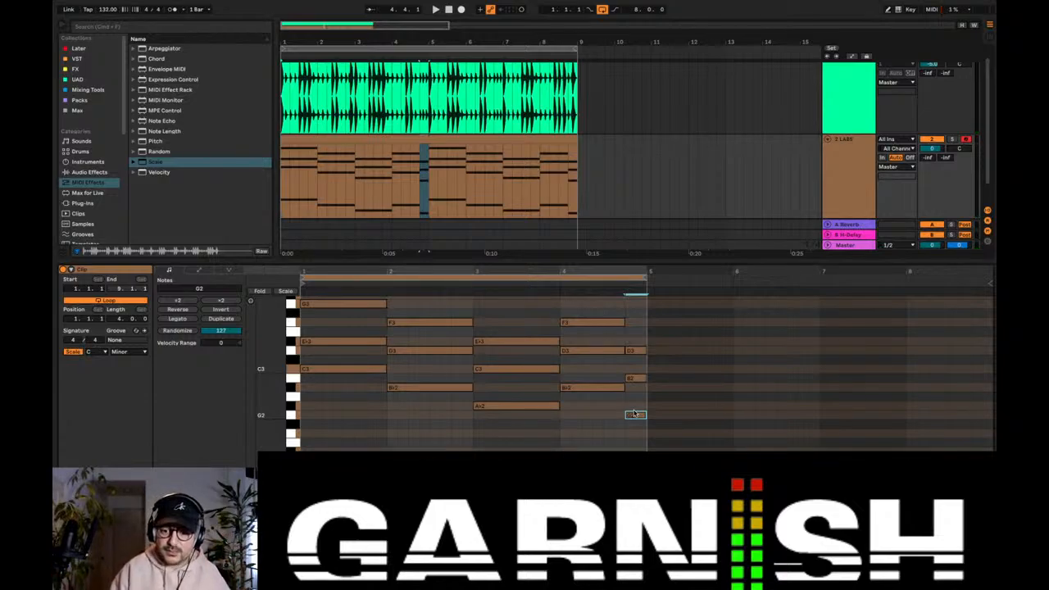
{"action": "key", "text": "shift+Up"}
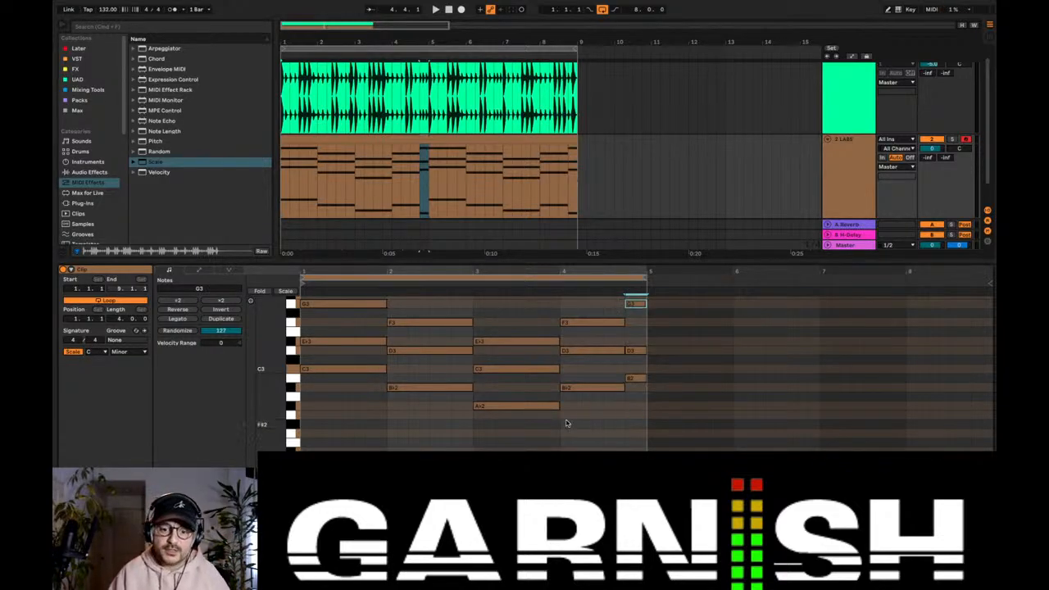
{"action": "scroll", "coordinate": [542, 416], "scroll_direction": "up", "scroll_amount": 1}
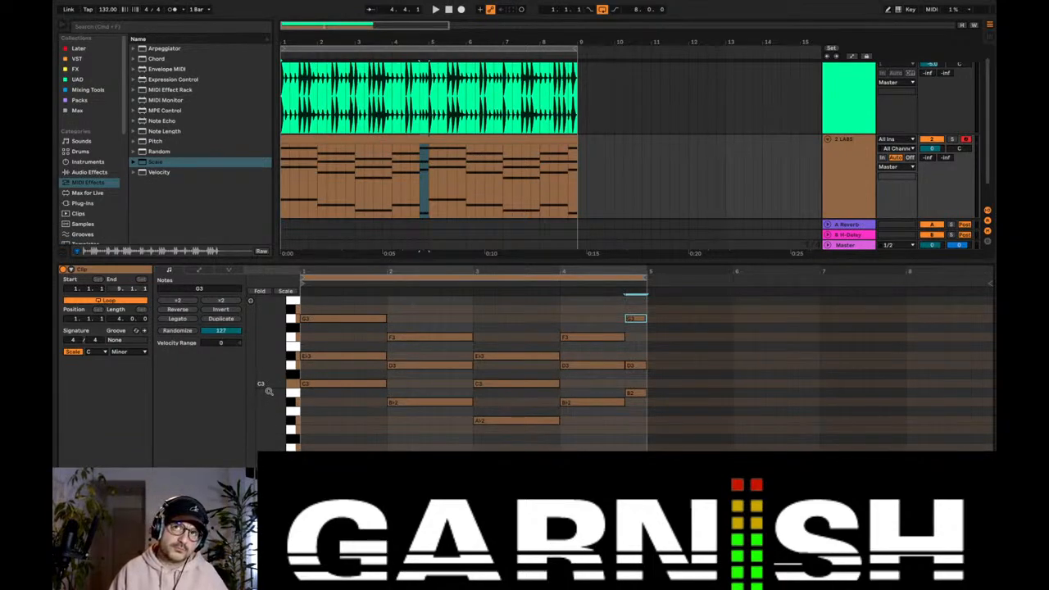
{"action": "key", "text": "space"}
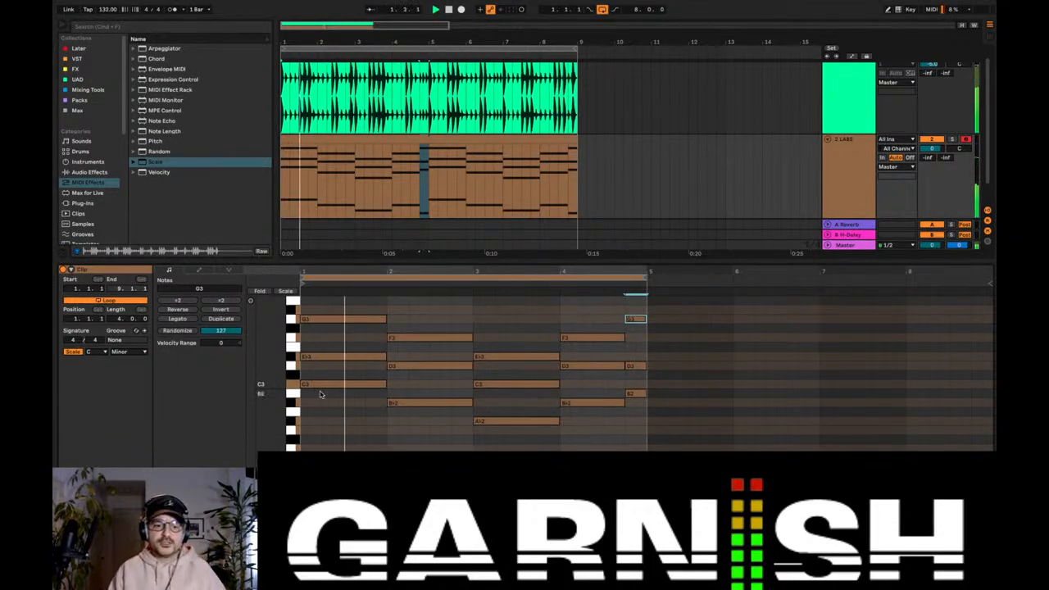
Step: Raise the Ab2 in bar 3 and the Bb2 in bar 2 by an octave, and play the revoiced chords
{"action": "key", "text": "space"}
{"action": "left_click", "coordinate": [493, 421]}
{"action": "key", "text": "shift+Up"}
{"action": "scroll", "coordinate": [493, 419], "scroll_direction": "up", "scroll_amount": 1}
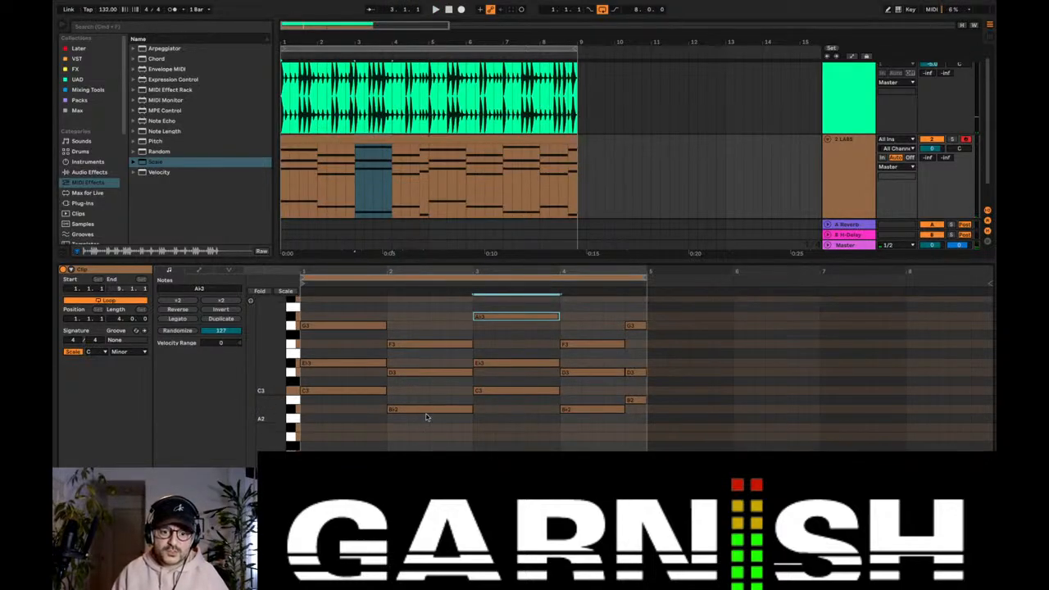
{"action": "left_click", "coordinate": [425, 412]}
{"action": "key", "text": "shift+Up"}
{"action": "key", "text": "space"}
{"action": "scroll", "coordinate": [410, 412], "scroll_direction": "up", "scroll_amount": 1}
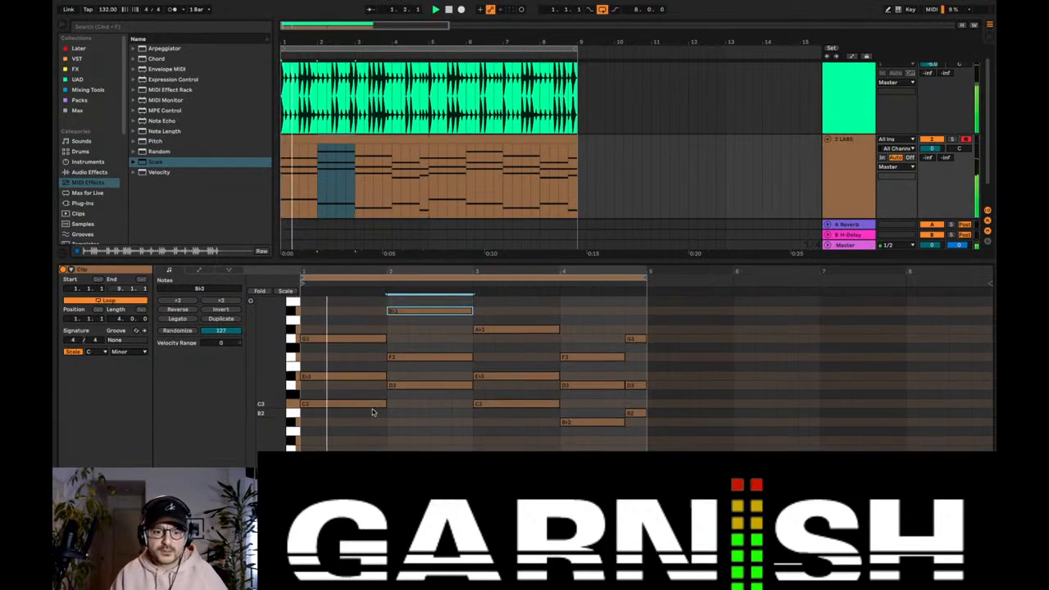
{"action": "left_click", "coordinate": [357, 404]}
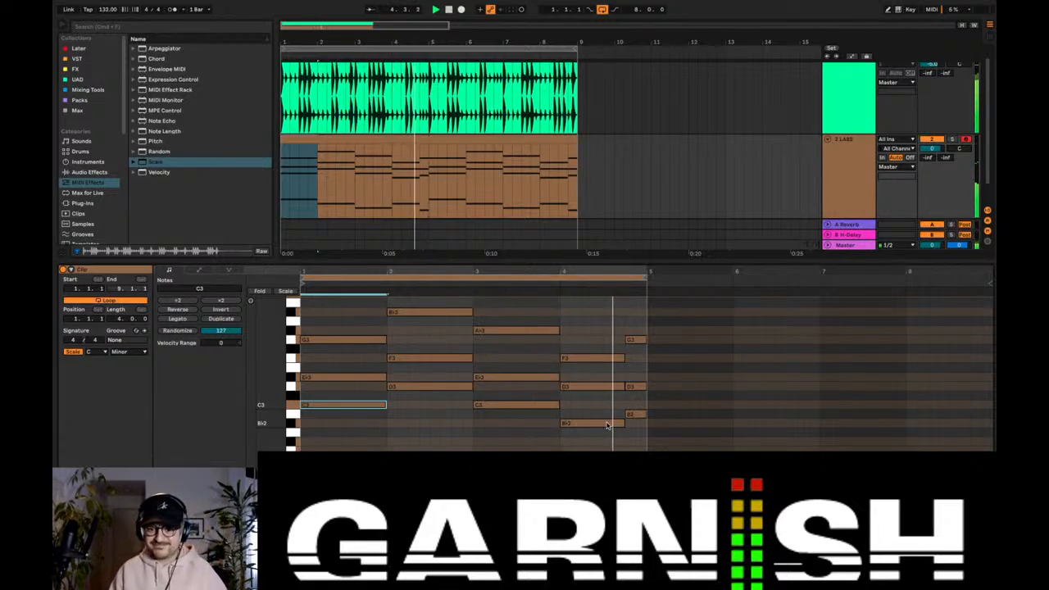
{"action": "key", "text": "space"}
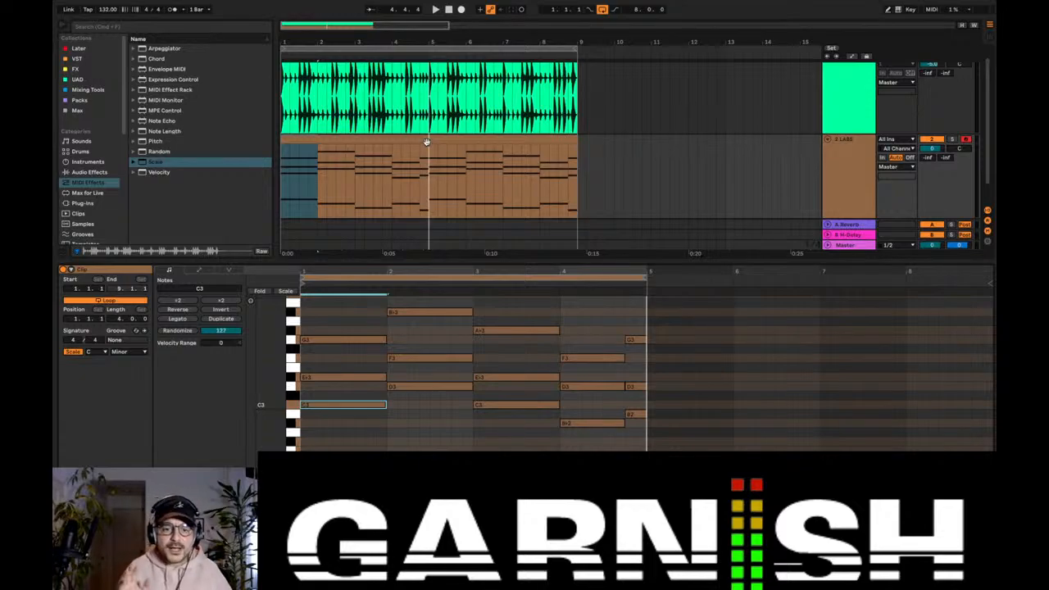
Step: Zoom in on the arrangement and open the LABS clip with its note editor folded to the used pitches
{"action": "left_click_drag", "start_coordinate": [276, 369], "coordinate": [274, 367]}
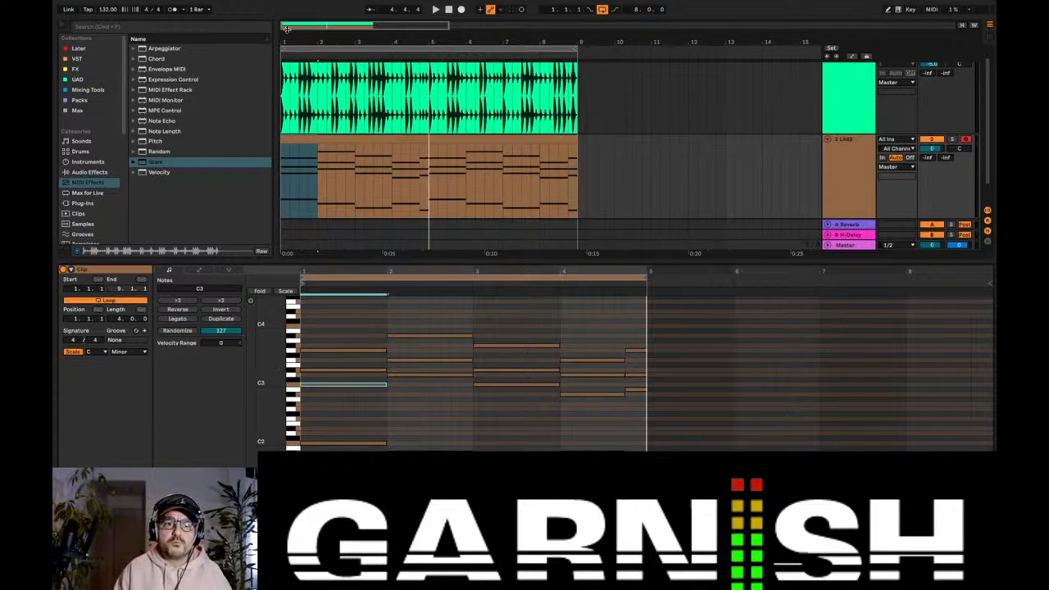
{"action": "left_click_drag", "start_coordinate": [287, 30], "coordinate": [289, 63]}
{"action": "left_click_drag", "start_coordinate": [404, 262], "coordinate": [407, 317]}
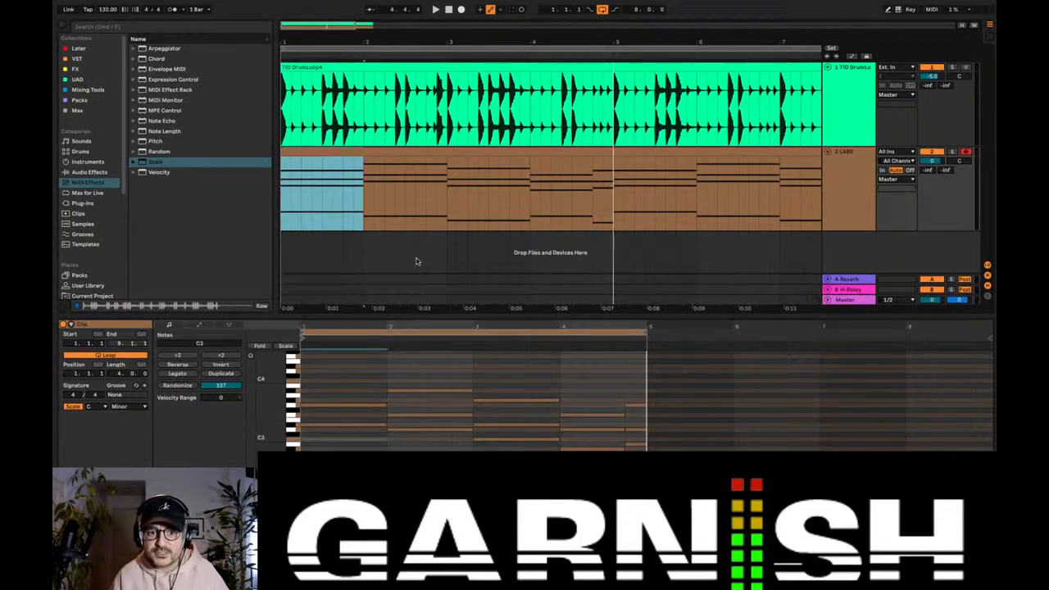
{"action": "left_click", "coordinate": [389, 153]}
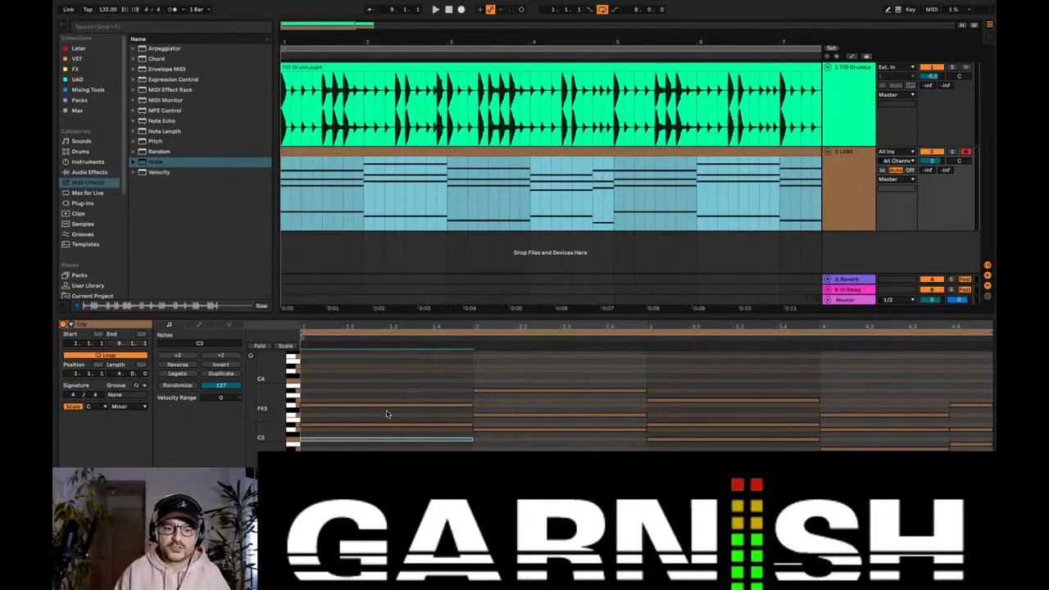
{"action": "left_click", "coordinate": [259, 346]}
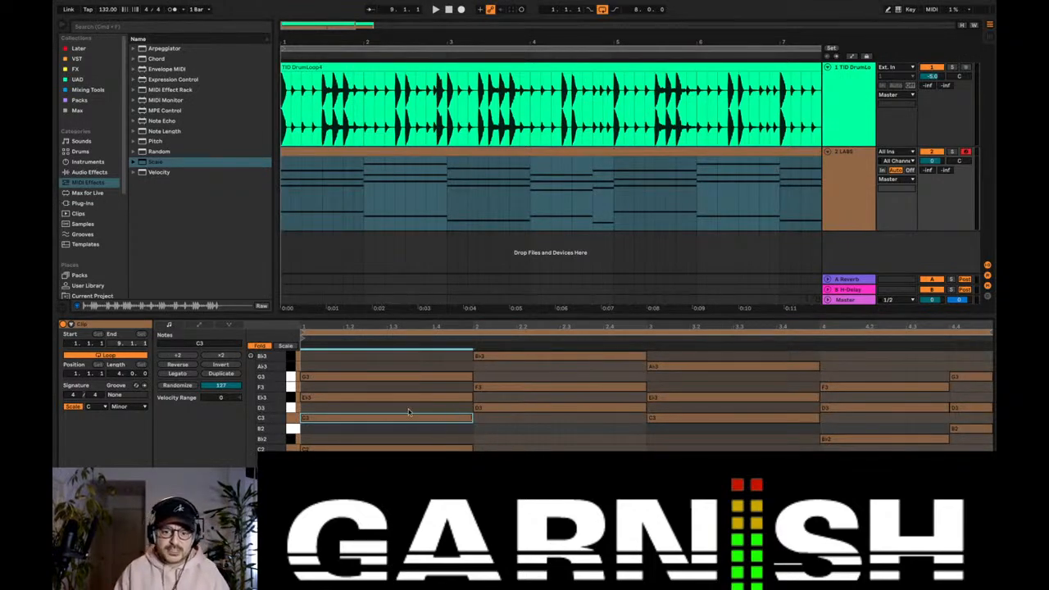
{"action": "key", "text": "space"}
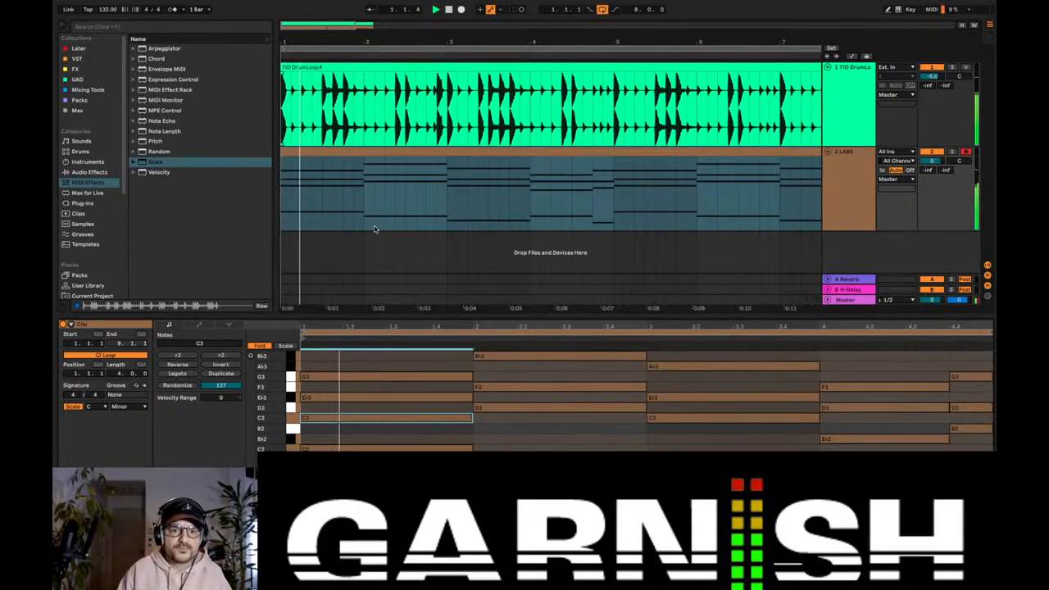
Step: Shorten the bar 1 chord, including its C2 bass note, to one beat
{"action": "key", "text": "space"}
{"action": "key", "text": "space"}
{"action": "key", "text": "space"}
{"action": "left_click_drag", "start_coordinate": [457, 460], "coordinate": [343, 369]}
{"action": "key", "text": "space"}
Step: Duplicate the bar 1 chord to start halfway through beat 3, and extend the copy to the end of the bar
{"action": "key", "text": "space"}
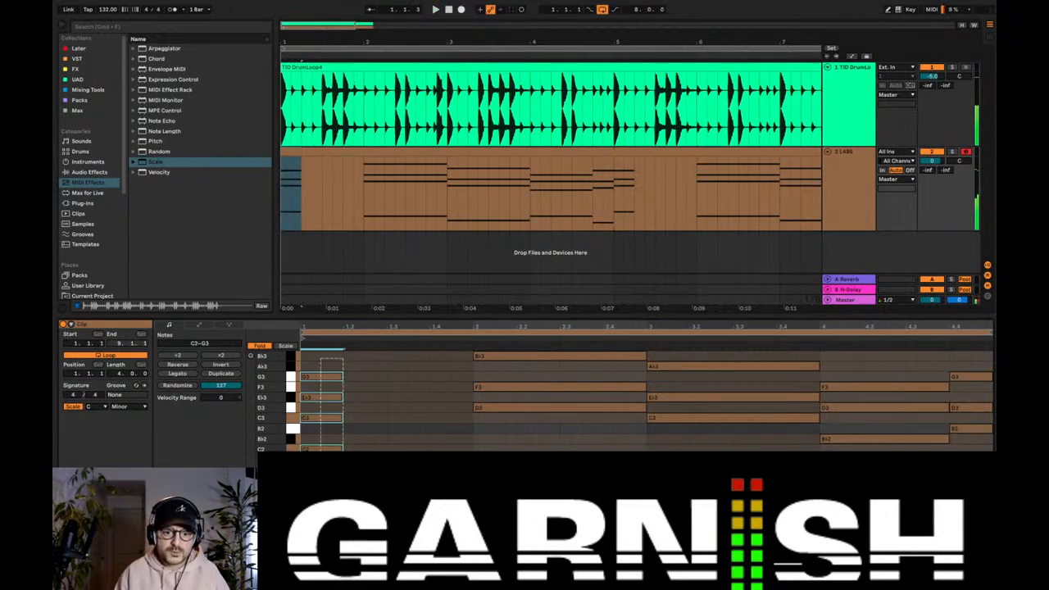
{"action": "key", "text": "super+d"}
{"action": "left_click_drag", "start_coordinate": [391, 381], "coordinate": [425, 375]}
{"action": "key", "text": "space"}
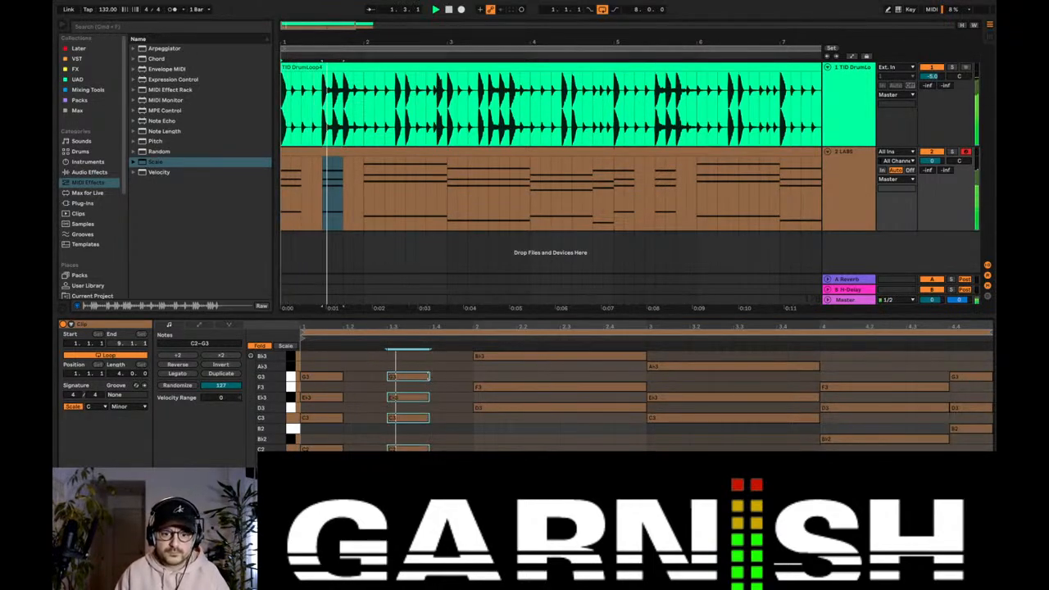
{"action": "left_click_drag", "start_coordinate": [420, 376], "coordinate": [467, 375]}
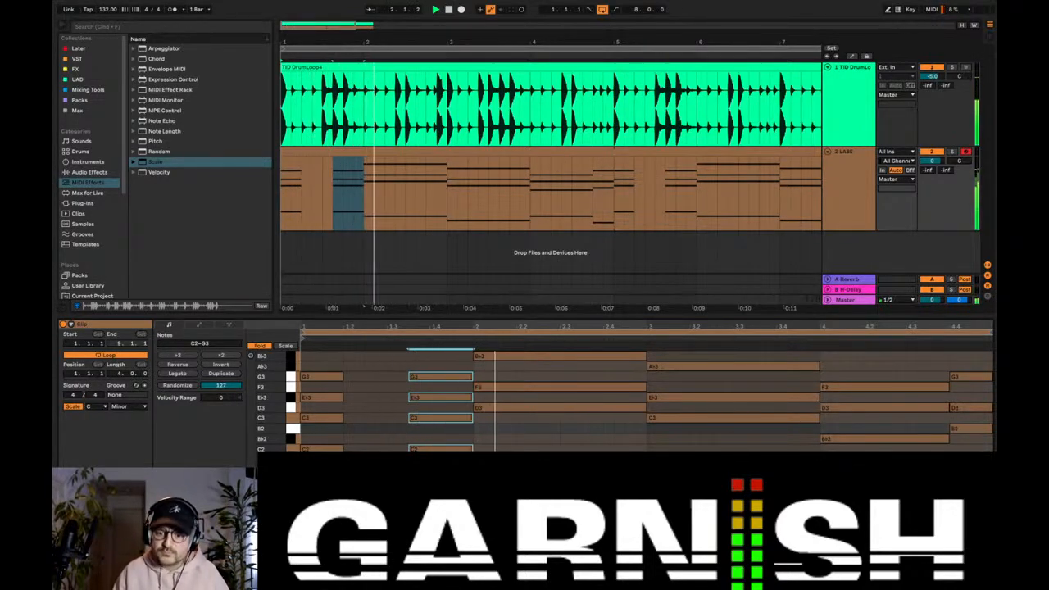
{"action": "key", "text": "space"}
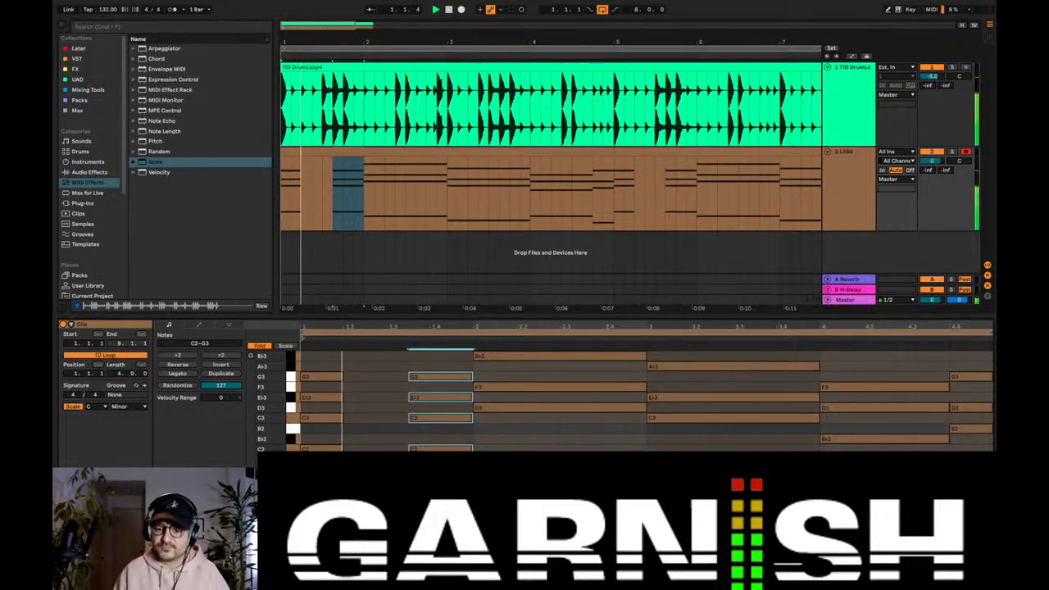
Step: Select all notes of the bar 3 chord, including the bass, and shorten them to about one and a quarter beats
{"action": "left_click", "coordinate": [730, 470]}
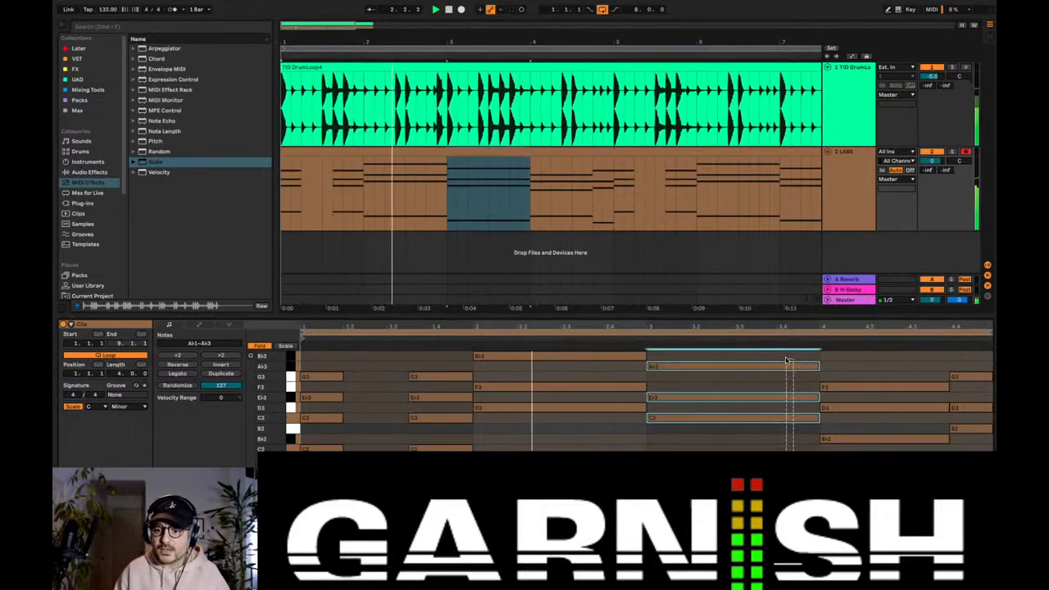
{"action": "left_click", "coordinate": [804, 361]}
{"action": "key", "text": "space"}
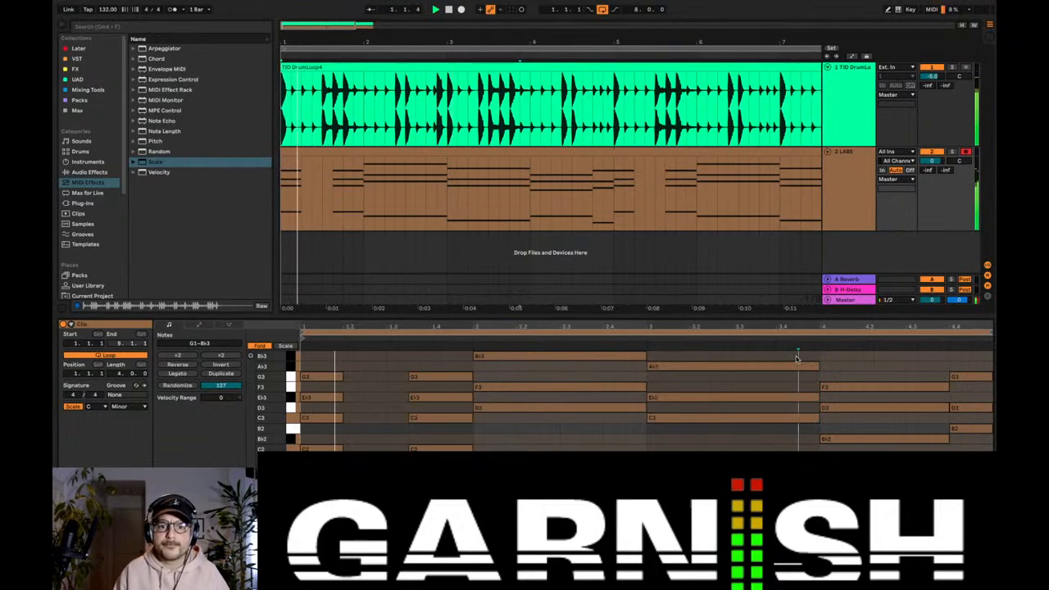
{"action": "left_click_drag", "start_coordinate": [798, 357], "coordinate": [785, 469]}
{"action": "left_click", "coordinate": [821, 367]}
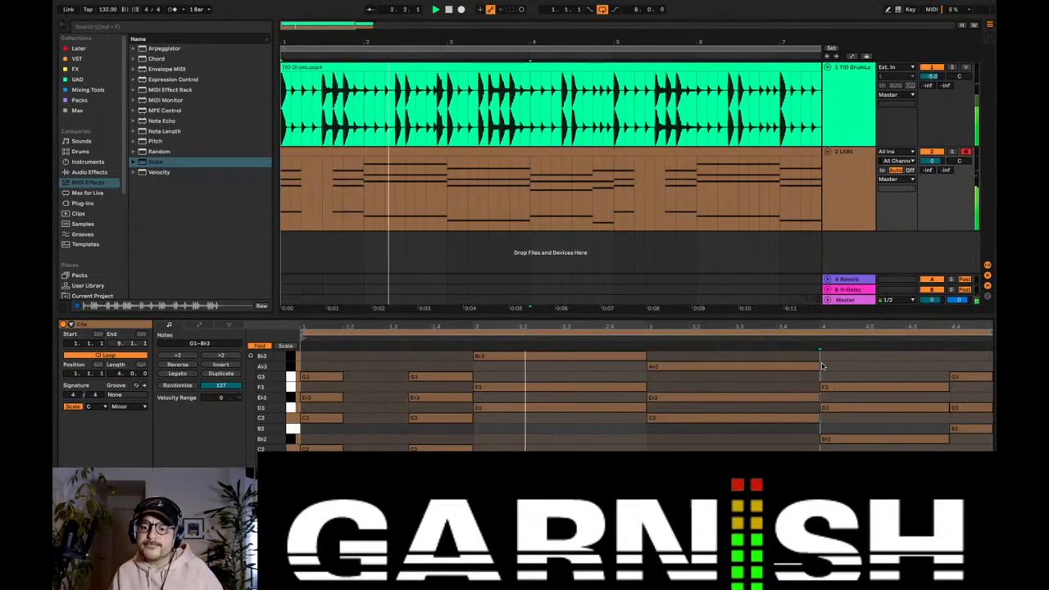
{"action": "key", "text": "space"}
{"action": "left_click_drag", "start_coordinate": [822, 366], "coordinate": [803, 470]}
{"action": "left_click_drag", "start_coordinate": [817, 366], "coordinate": [718, 371]}
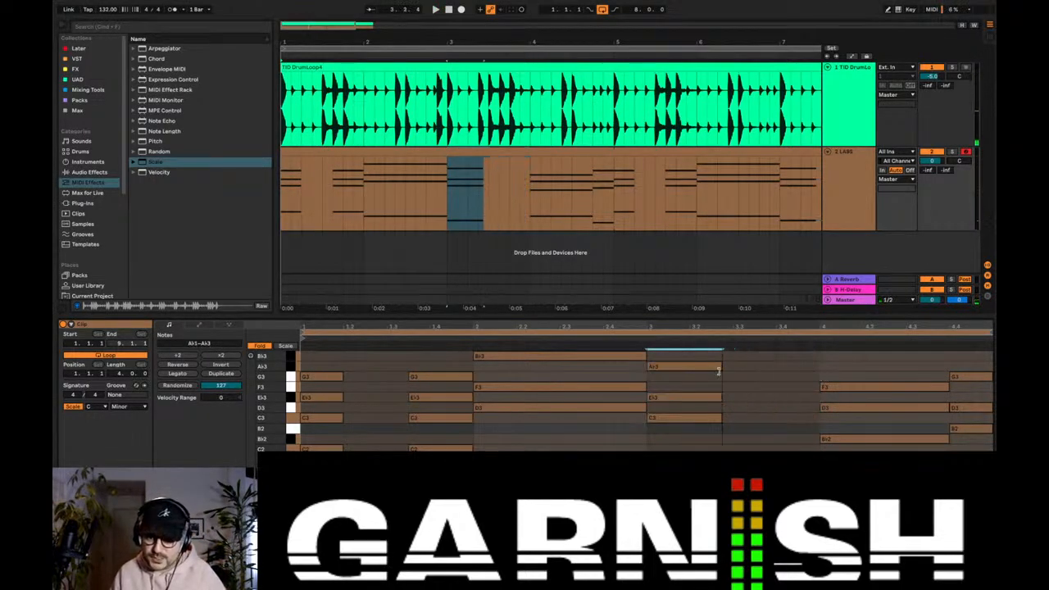
Step: Examine the drum loop's hits in bar 1 by selecting and playing its first beat and the area around beat 3
{"action": "left_click", "coordinate": [334, 115]}
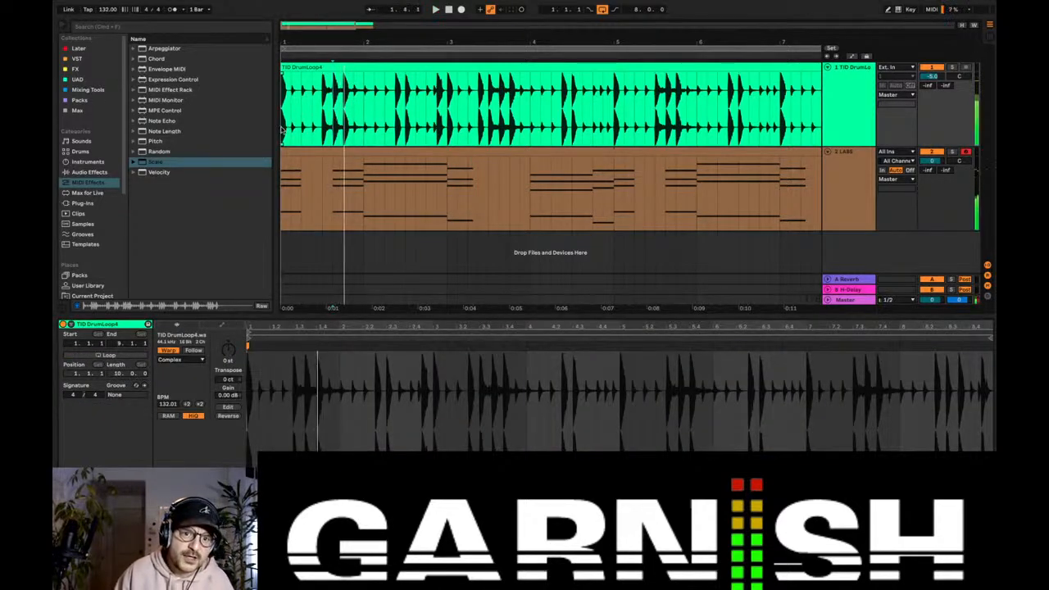
{"action": "key", "text": "space"}
{"action": "left_click_drag", "start_coordinate": [284, 131], "coordinate": [304, 131]}
{"action": "key", "text": "space"}
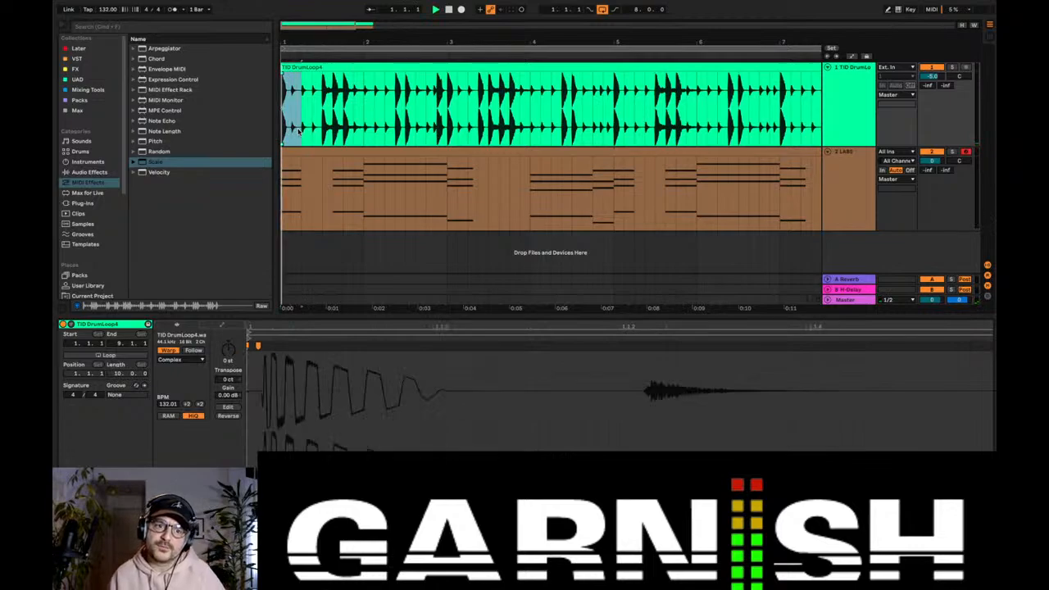
{"action": "key", "text": "space"}
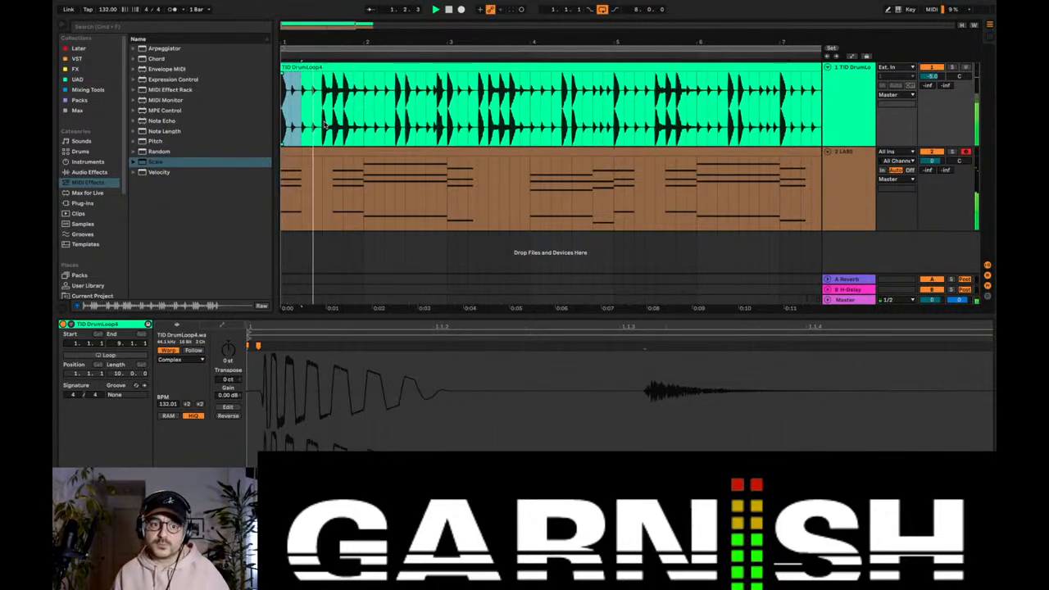
{"action": "left_click", "coordinate": [324, 124]}
{"action": "key", "text": "space"}
{"action": "left_click", "coordinate": [330, 123]}
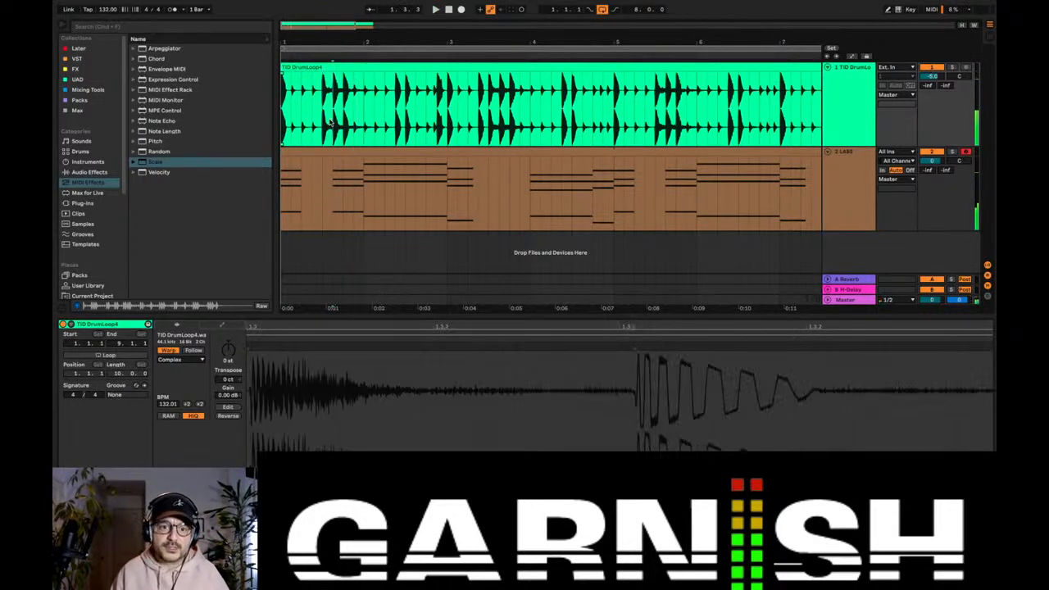
Step: Reopen the LABS clip and shorten the whole bar 3 chord to one beat
{"action": "left_click", "coordinate": [360, 149]}
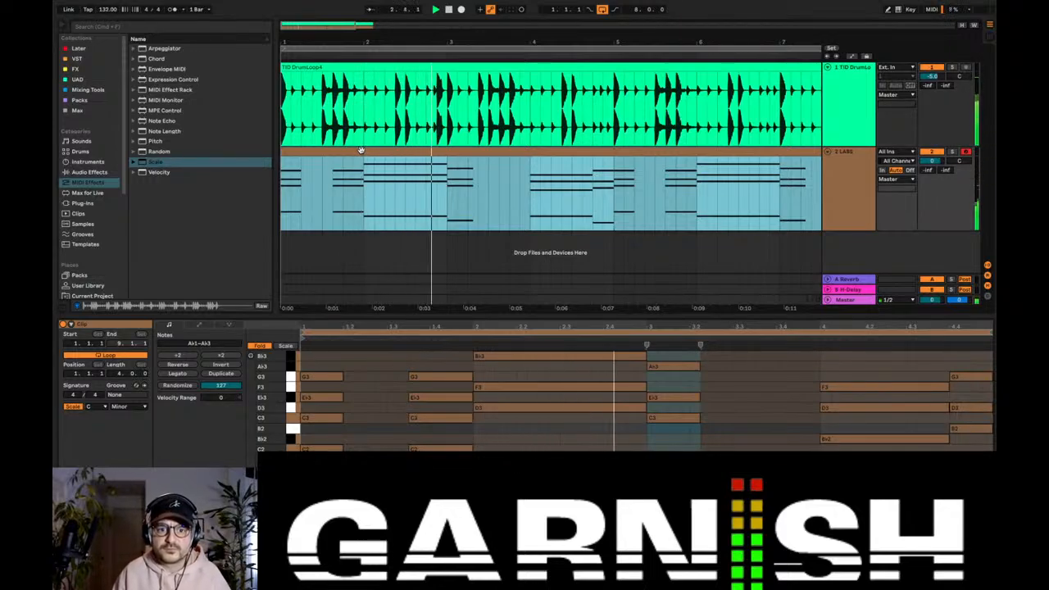
{"action": "key", "text": "space"}
{"action": "left_click_drag", "start_coordinate": [709, 357], "coordinate": [678, 455]}
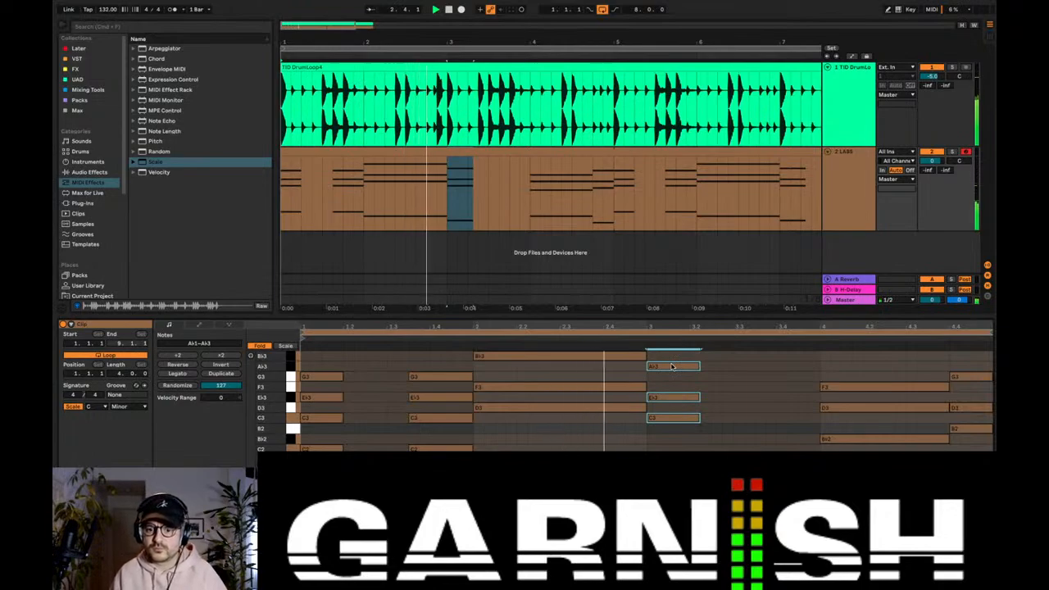
{"action": "left_click_drag", "start_coordinate": [672, 367], "coordinate": [682, 456]}
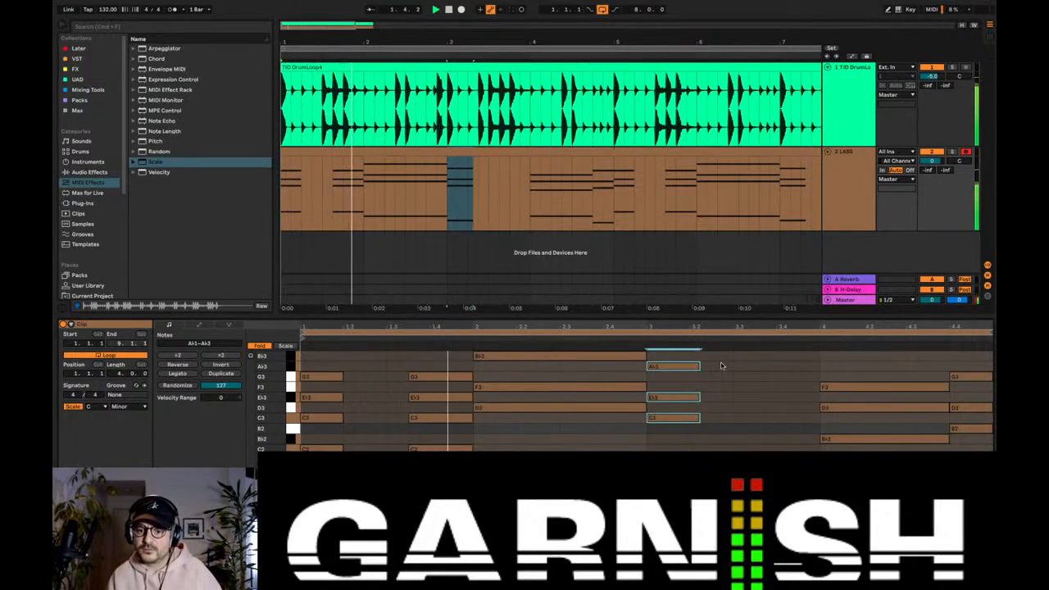
{"action": "left_click_drag", "start_coordinate": [700, 366], "coordinate": [690, 368]}
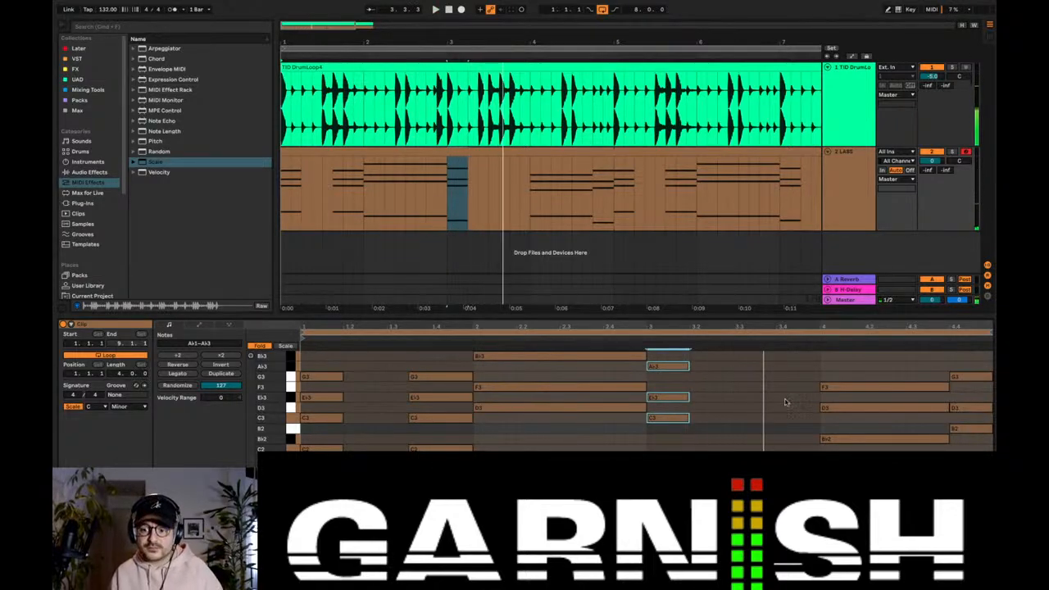
Step: Copy the bar 3 chord to start halfway through beat 3, extend it to the bar's end, and play it back
{"action": "left_click_drag", "start_coordinate": [665, 365], "coordinate": [760, 368]}
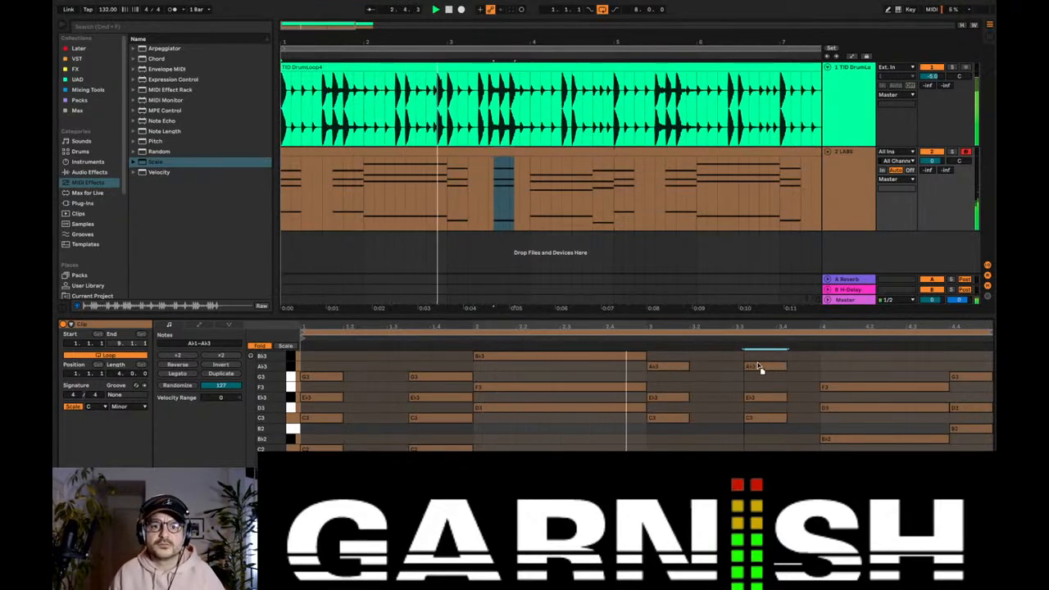
{"action": "key", "text": "space"}
{"action": "left_click_drag", "start_coordinate": [761, 368], "coordinate": [817, 365]}
{"action": "key", "text": "space"}
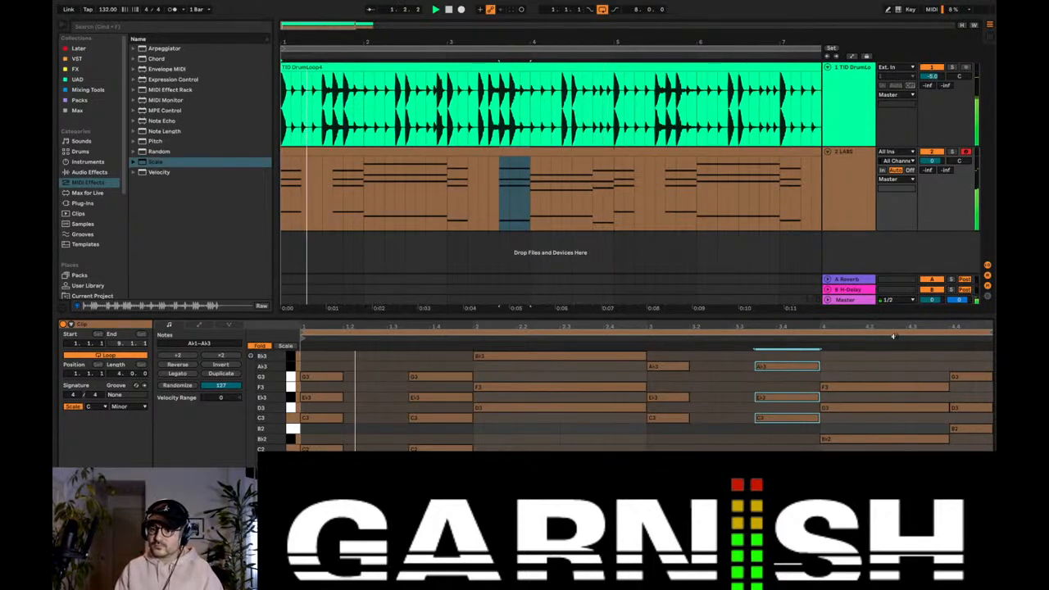
Step: Raise the F3 note of the bar 4 chord to G3 and play the progression back
{"action": "left_click_drag", "start_coordinate": [892, 318], "coordinate": [844, 275]}
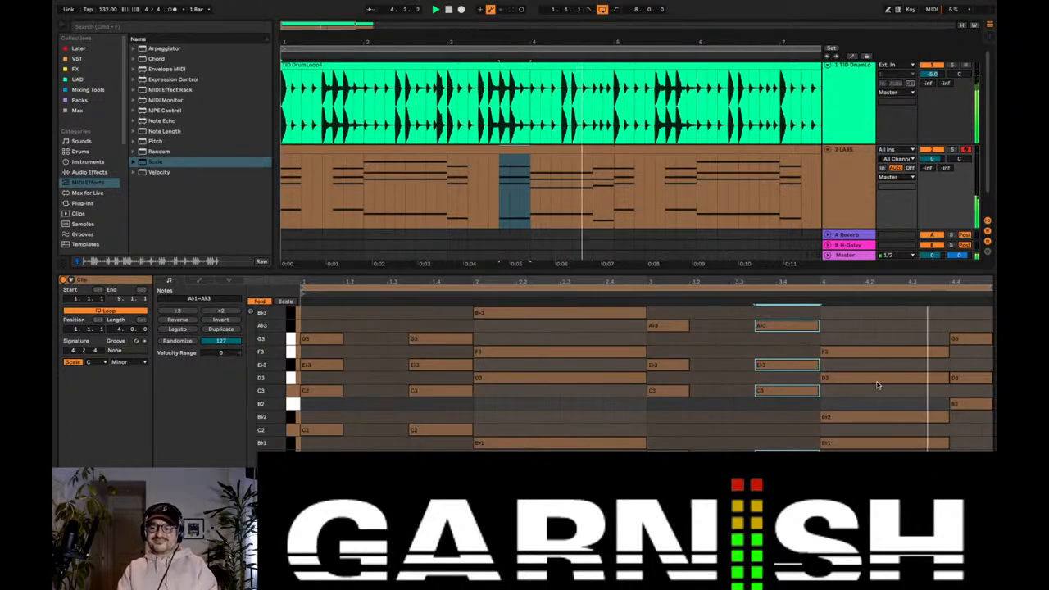
{"action": "left_click", "coordinate": [839, 353]}
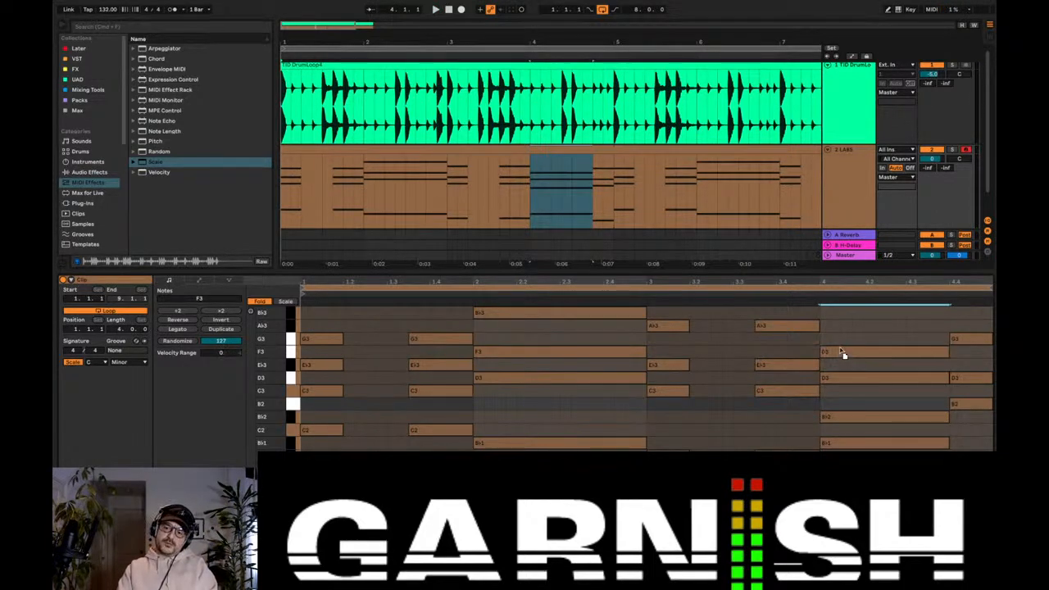
{"action": "key", "text": "Up"}
{"action": "key", "text": "space"}
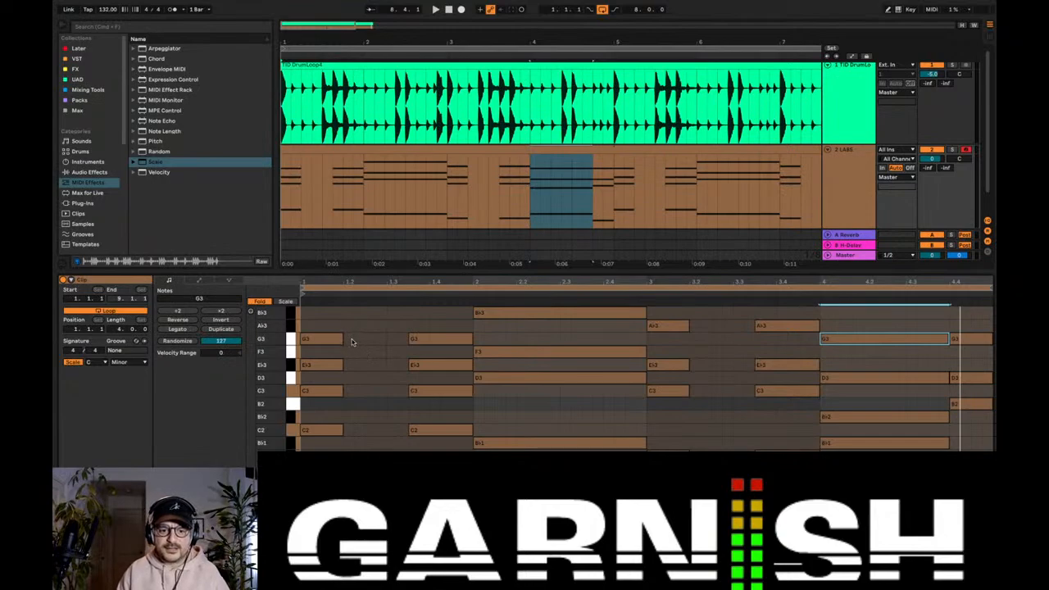
Step: Add a three-quarter-beat G3 pickup note leading directly into bar 1's second chord and play it back
{"action": "left_click", "coordinate": [381, 339]}
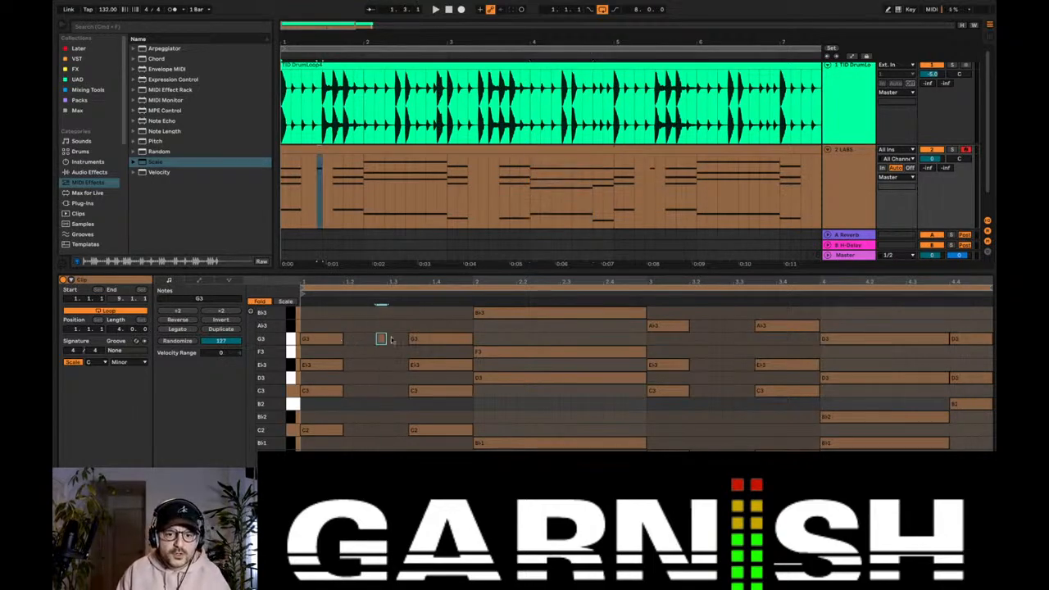
{"action": "key", "text": "space"}
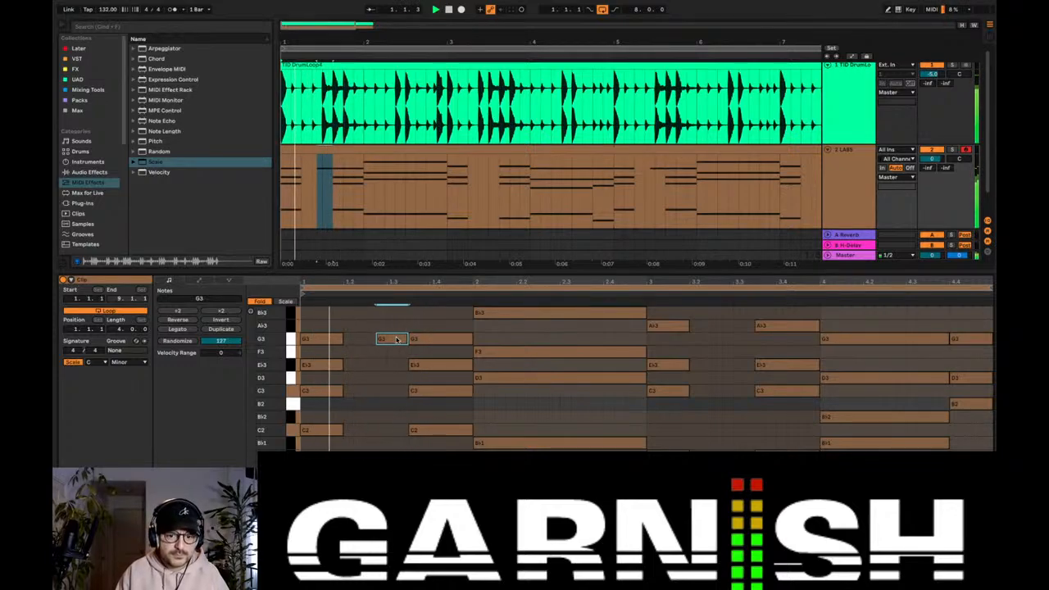
Step: Split bar 2's top B♭3 into a two-beat note and a one-beat repeat, and add a separate one-beat F3 on beat 4
{"action": "left_click_drag", "start_coordinate": [644, 312], "coordinate": [569, 313]}
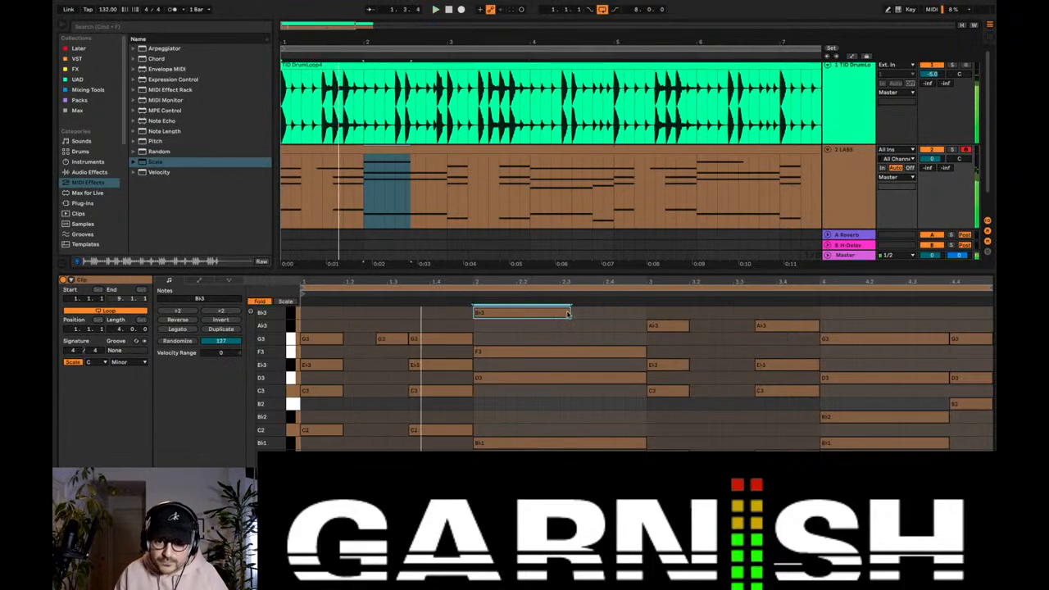
{"action": "left_click", "coordinate": [564, 314]}
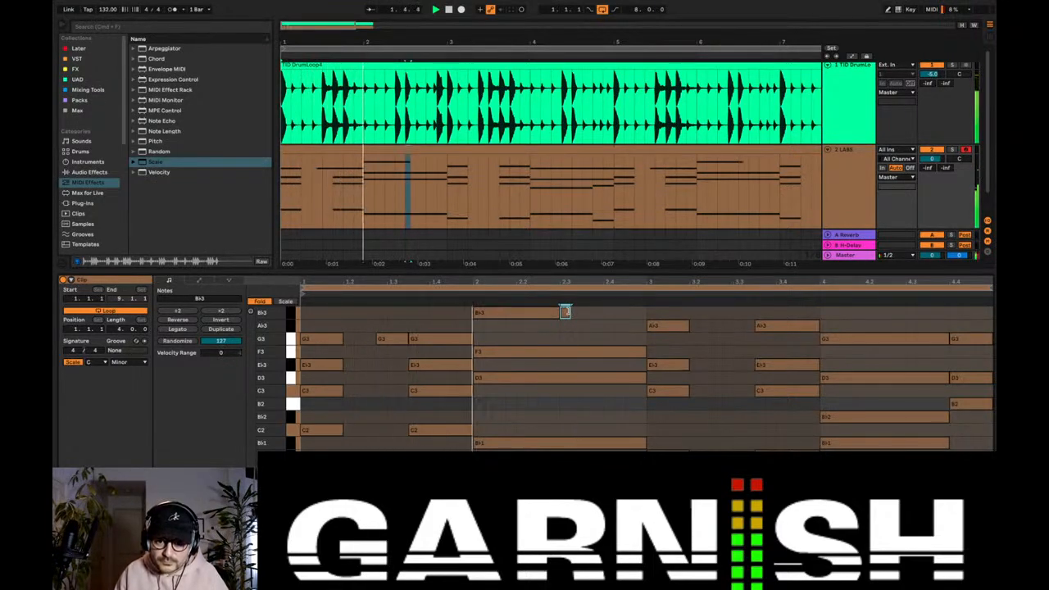
{"action": "double_click", "coordinate": [567, 313]}
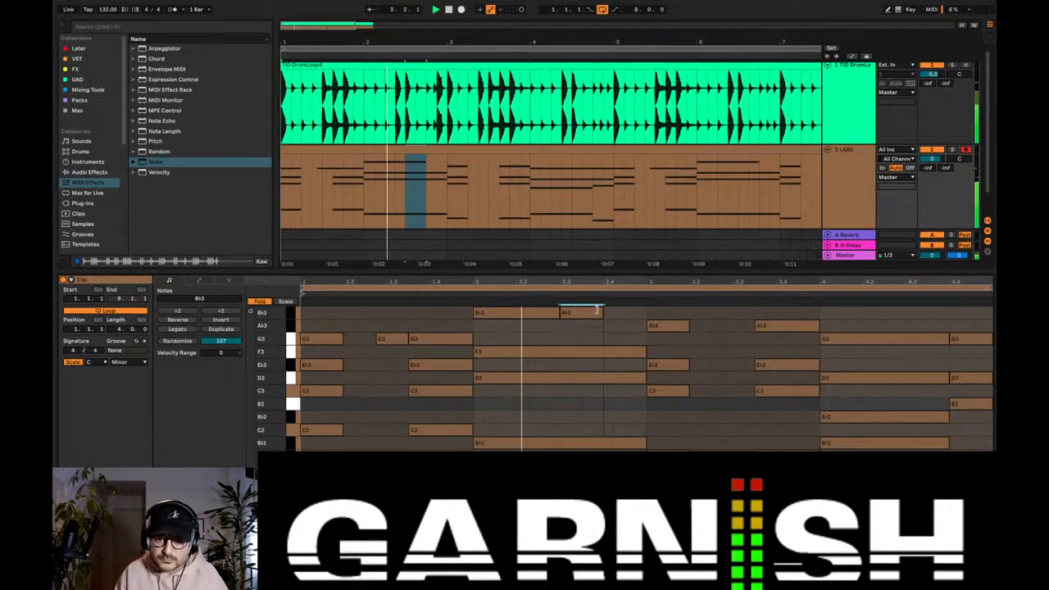
{"action": "double_click", "coordinate": [626, 339]}
{"action": "left_click_drag", "start_coordinate": [633, 341], "coordinate": [636, 355]}
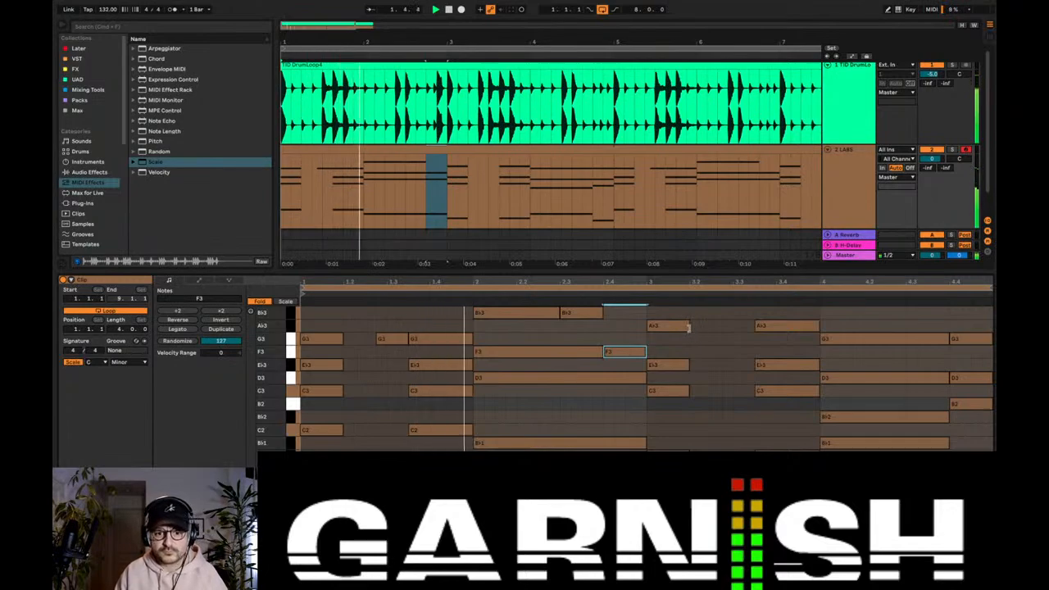
Step: Lengthen bar 3's first A♭3 and add a three-quarter-beat A♭3 between it and the second chord
{"action": "left_click_drag", "start_coordinate": [688, 328], "coordinate": [748, 322]}
{"action": "double_click", "coordinate": [738, 327]}
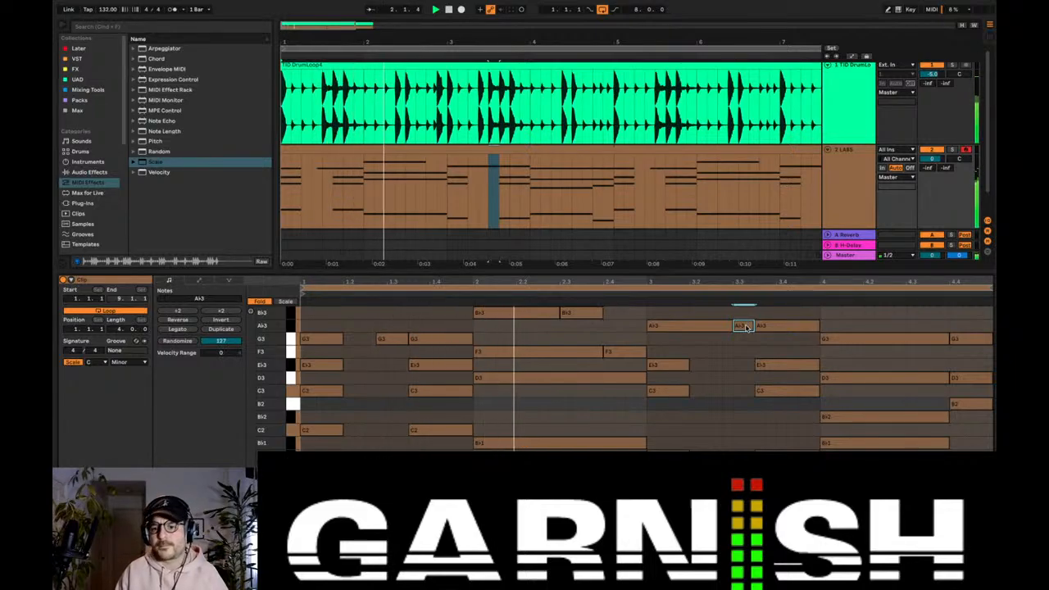
{"action": "mouse_move", "coordinate": [745, 327]}
{"action": "left_mouse_down"}
{"action": "mouse_move", "coordinate": [734, 325]}
{"action": "mouse_move", "coordinate": [754, 325]}
{"action": "left_mouse_up"}
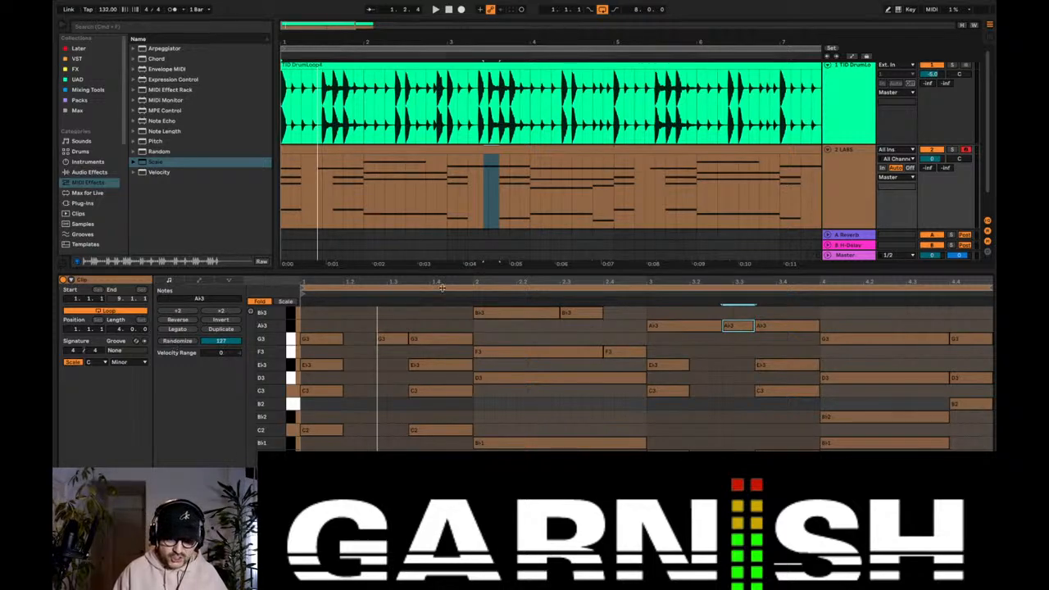
Step: Select all notes in the LABS clip and randomize their velocities with an amount of 127
{"action": "left_click", "coordinate": [388, 322]}
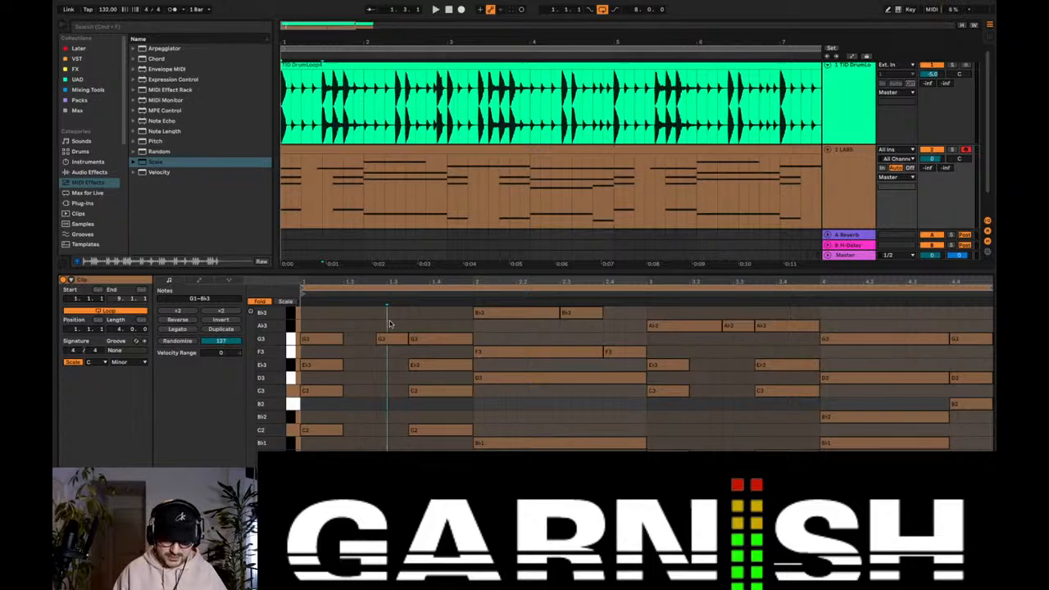
{"action": "key", "text": "super+a"}
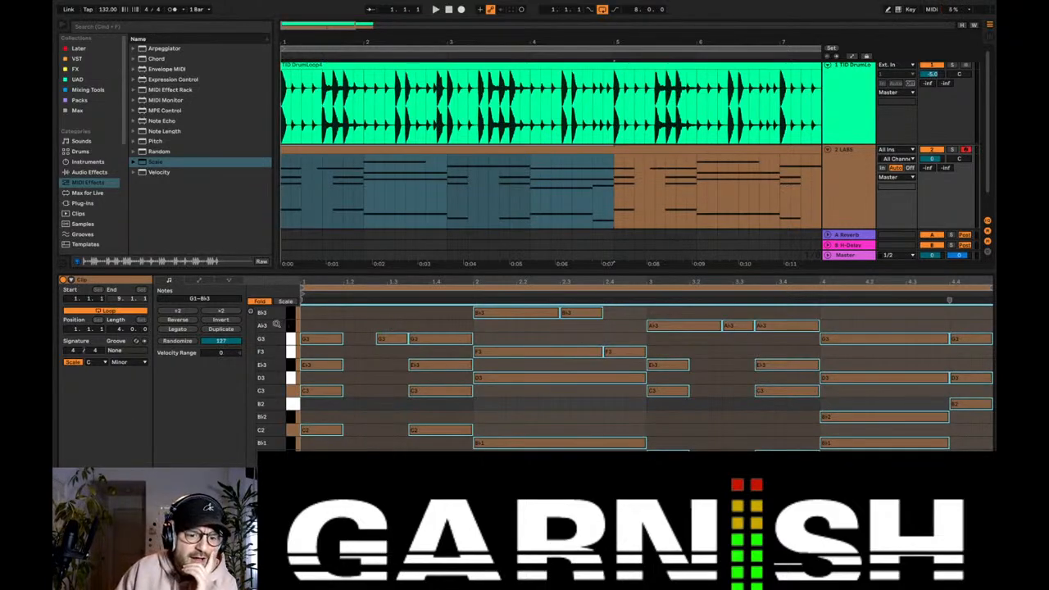
{"action": "left_click", "coordinate": [178, 342]}
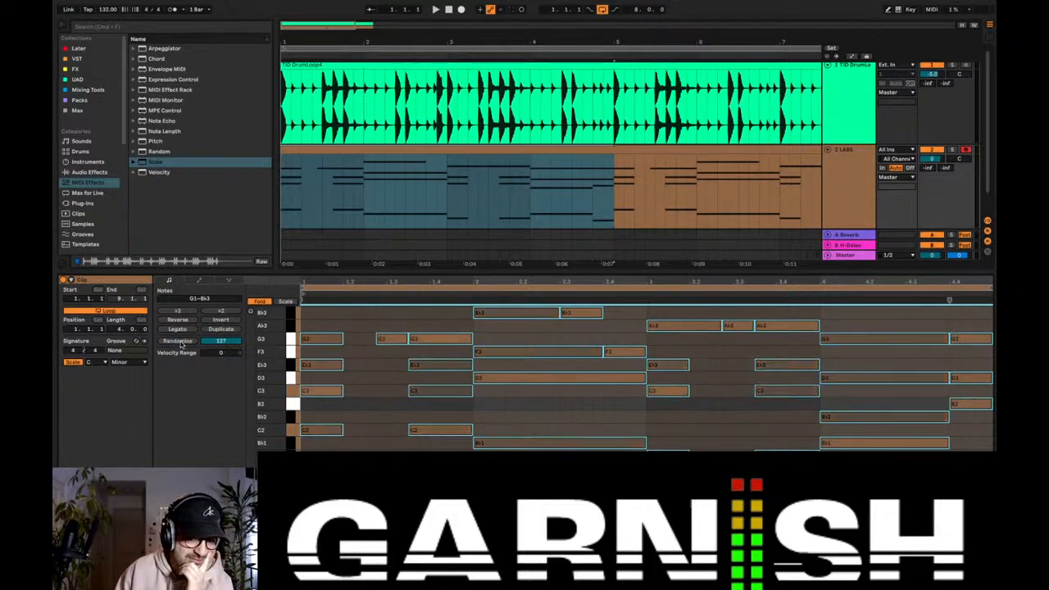
Step: Enlarge the note editor with the Info View shown, and play the clip with its randomized velocities
{"action": "left_click_drag", "start_coordinate": [543, 272], "coordinate": [544, 202]}
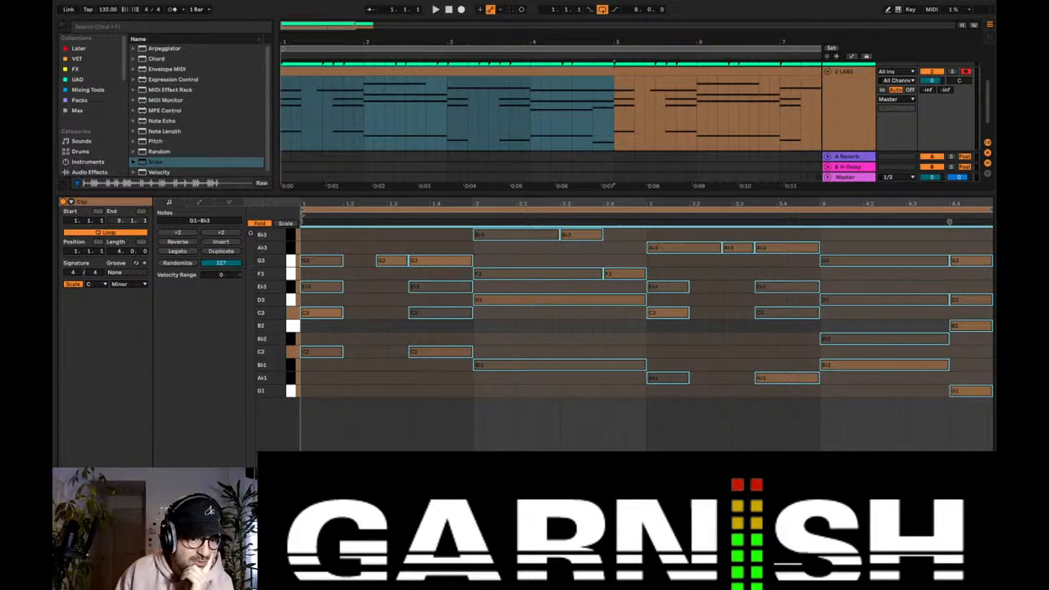
{"action": "left_click", "coordinate": [62, 583]}
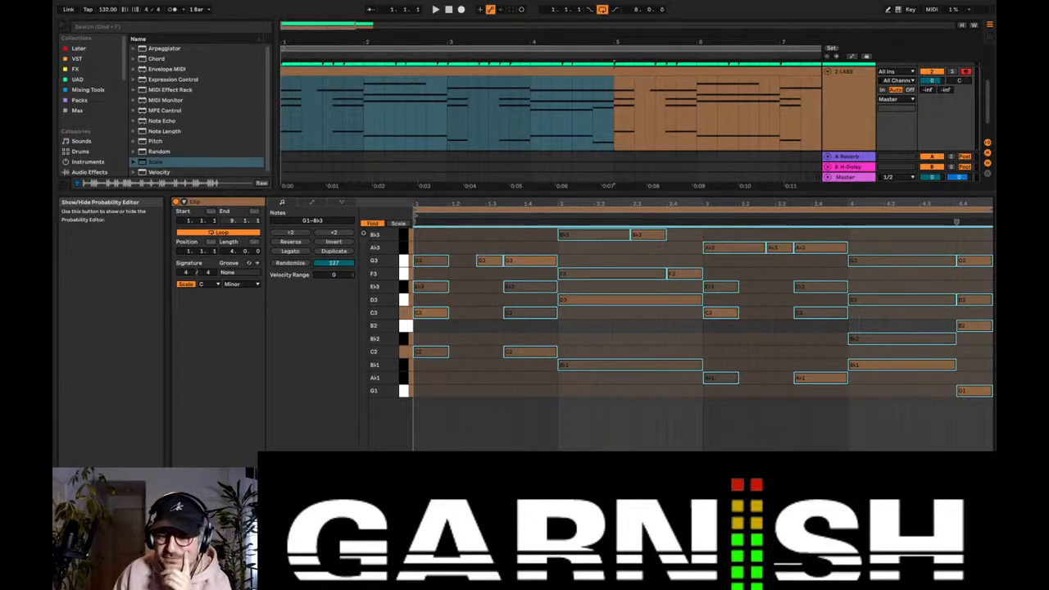
{"action": "key", "text": "space"}
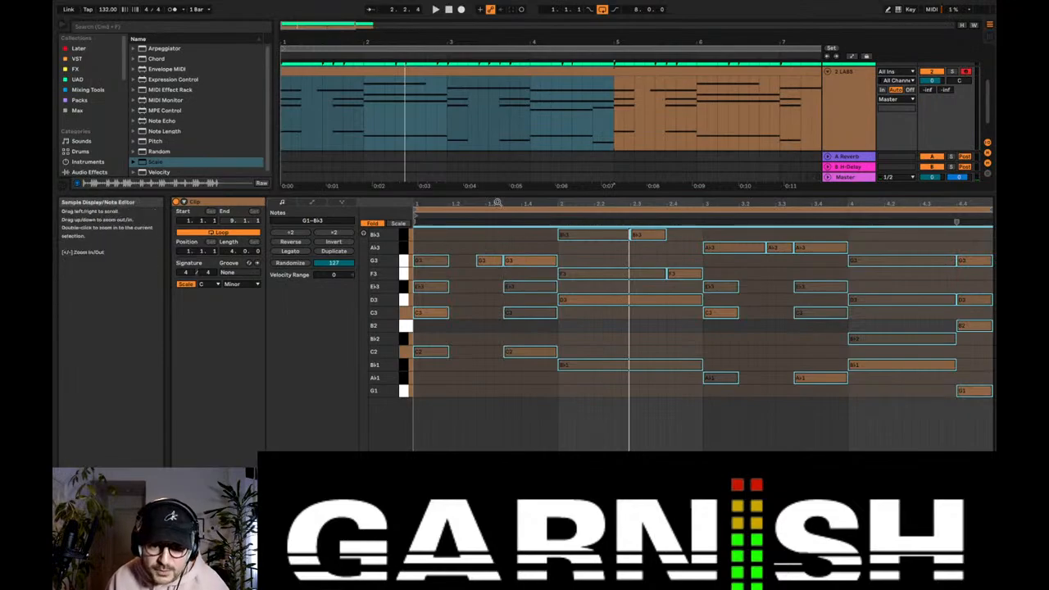
{"action": "mouse_move", "coordinate": [497, 203]}
{"action": "left_mouse_down"}
{"action": "mouse_move", "coordinate": [510, 245]}
{"action": "mouse_move", "coordinate": [546, 246]}
{"action": "mouse_move", "coordinate": [497, 203]}
{"action": "left_mouse_up"}
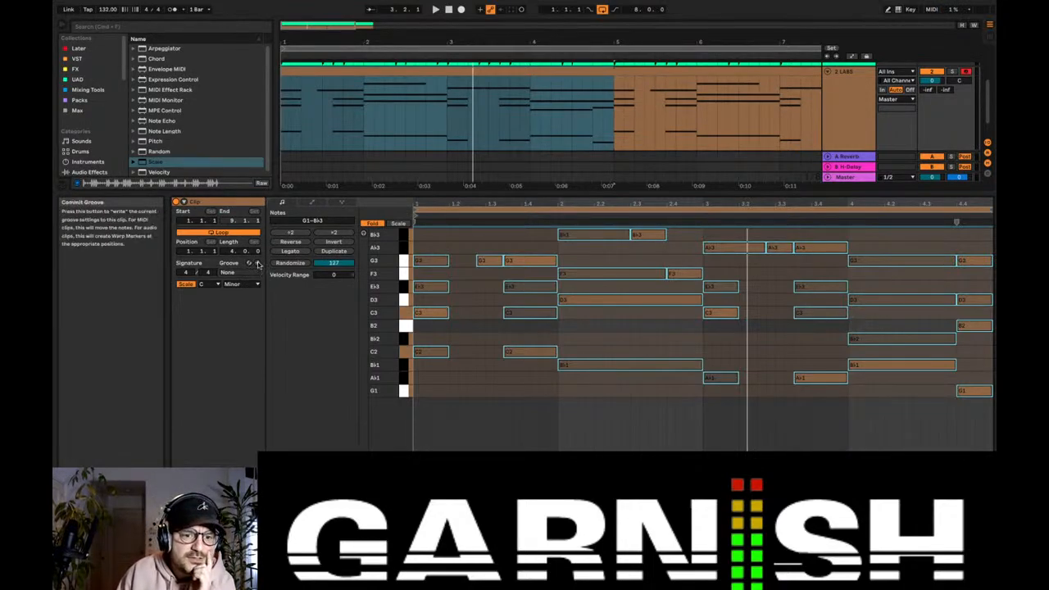
Step: Browse the groove library for the LABS clip, apply the 05 Lotus Flower groove, and play it back
{"action": "left_click", "coordinate": [249, 263]}
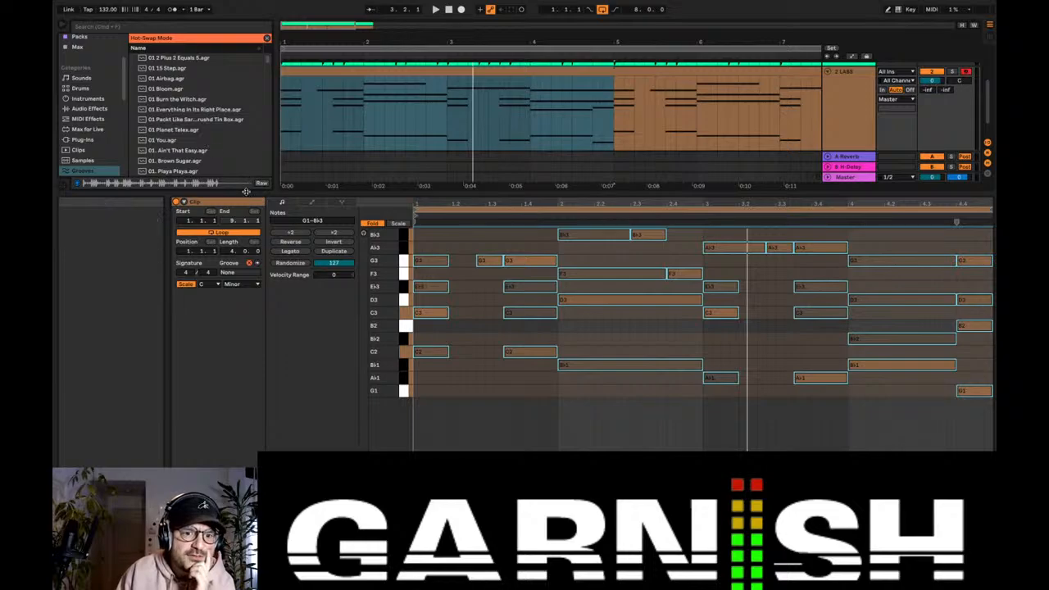
{"action": "left_click_drag", "start_coordinate": [245, 190], "coordinate": [245, 332]}
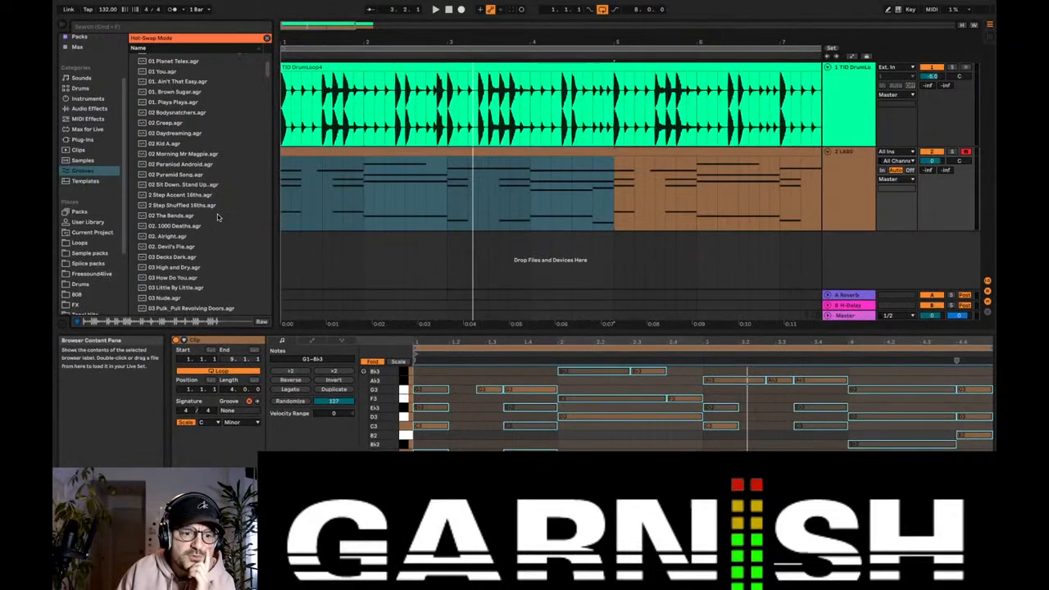
{"action": "scroll", "coordinate": [218, 216], "scroll_direction": "down", "scroll_amount": 1}
{"action": "scroll", "coordinate": [217, 216], "scroll_direction": "down", "scroll_amount": 2}
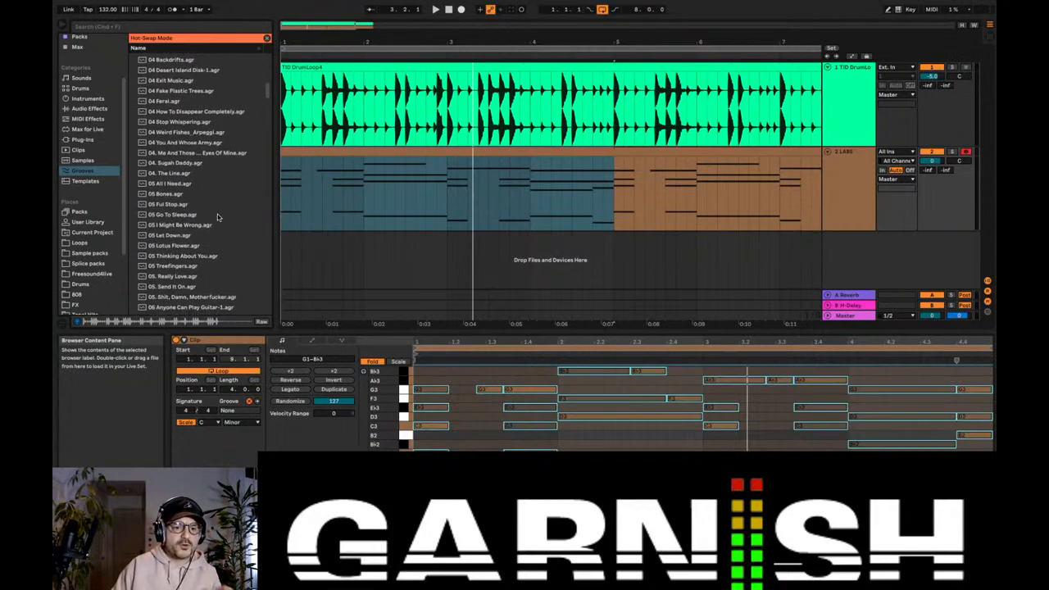
{"action": "double_click", "coordinate": [195, 245]}
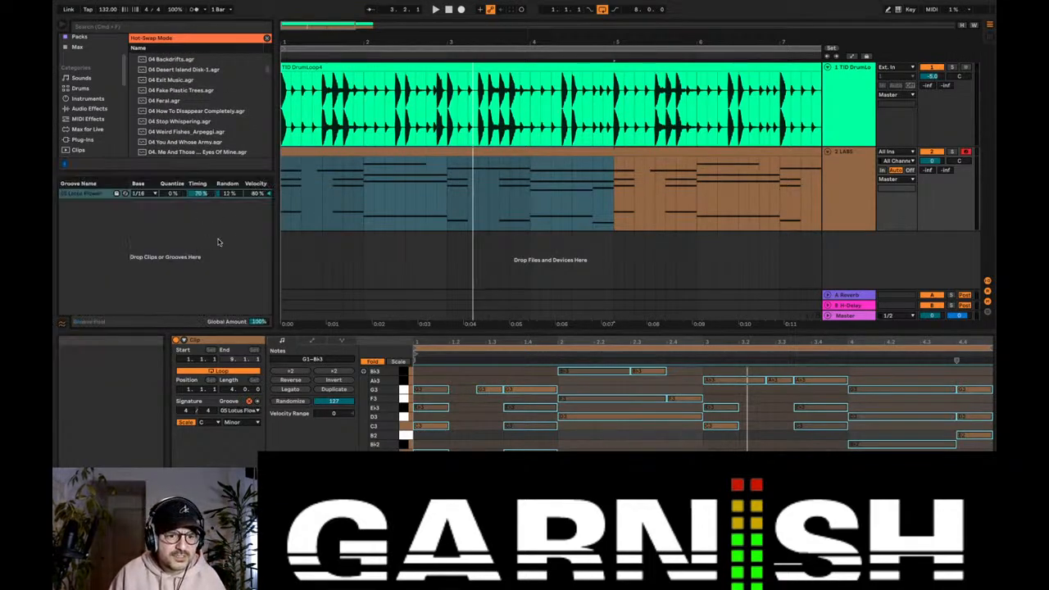
{"action": "key", "text": "space"}
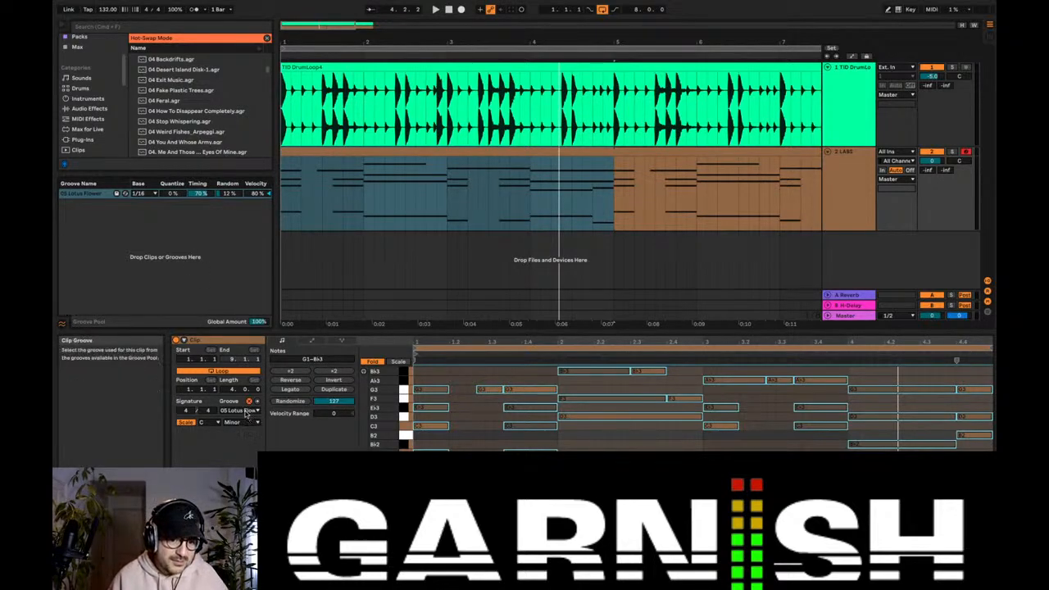
Step: Leave groove hot-swapping, play the loop with the 05 Lotus Flower groove, and hide the Groove Pool
{"action": "left_click", "coordinate": [246, 412]}
{"action": "left_click", "coordinate": [268, 433]}
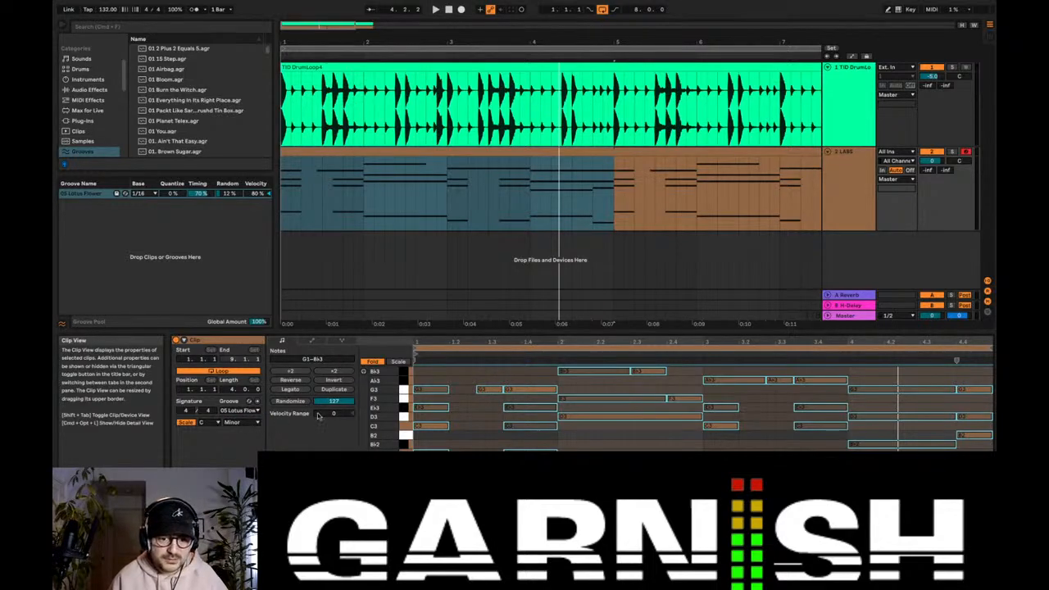
{"action": "key", "text": "space"}
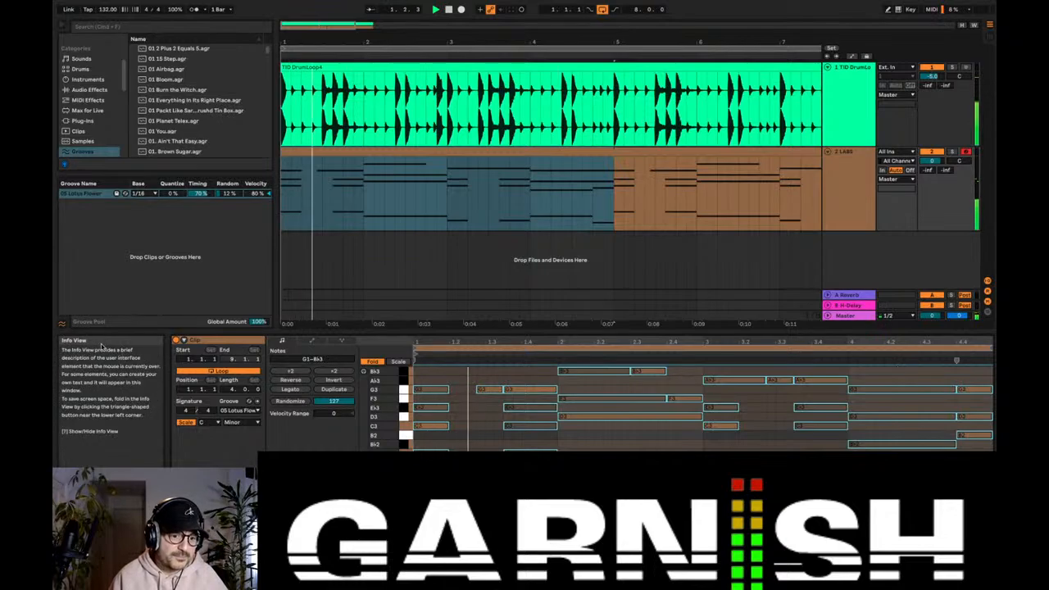
{"action": "left_click", "coordinate": [67, 325]}
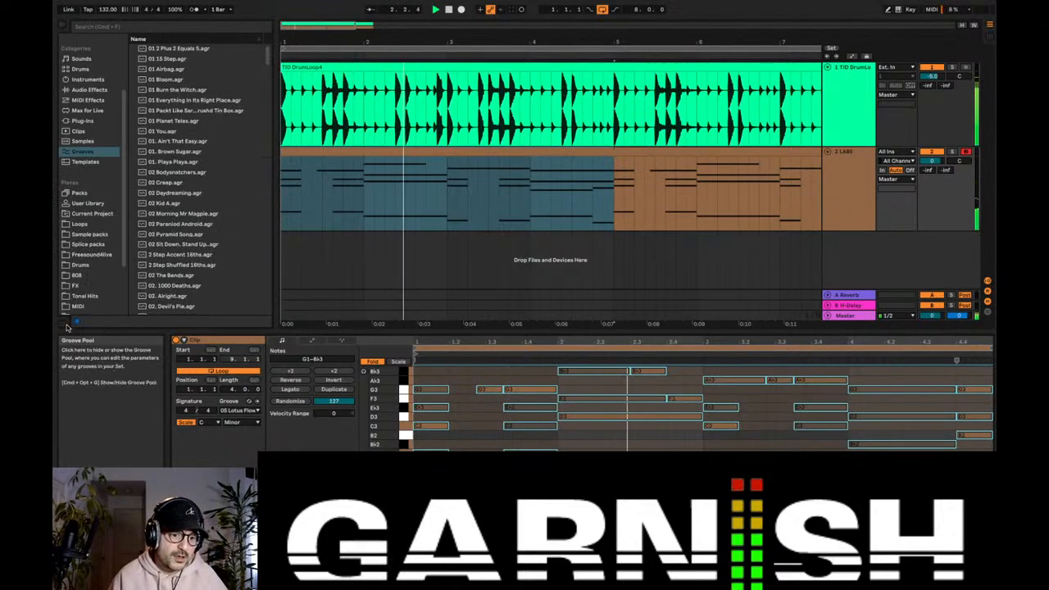
{"action": "key", "text": "space"}
Step: Enlarge the arrangement to show all eight bars and place the insert marker at the start of bar 5 on the LABS track
{"action": "left_click_drag", "start_coordinate": [523, 330], "coordinate": [522, 403]}
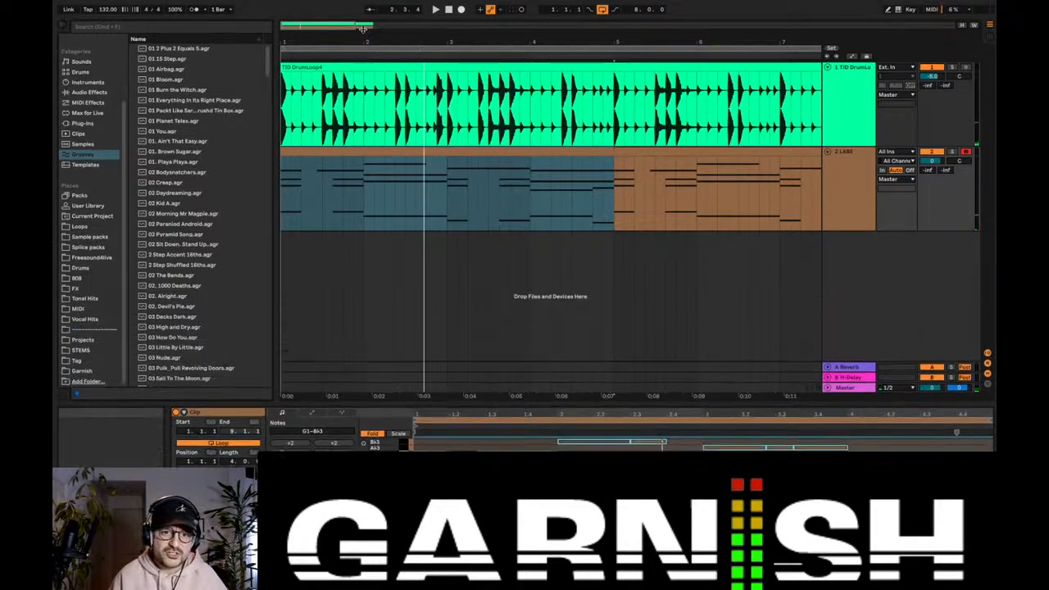
{"action": "left_click_drag", "start_coordinate": [356, 28], "coordinate": [504, 151]}
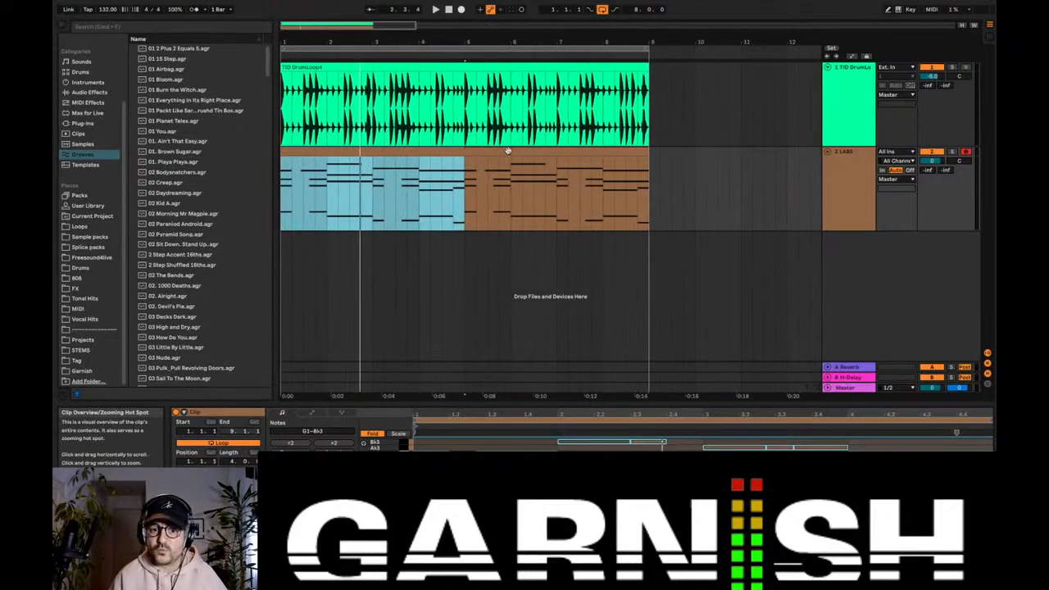
{"action": "left_click", "coordinate": [467, 203]}
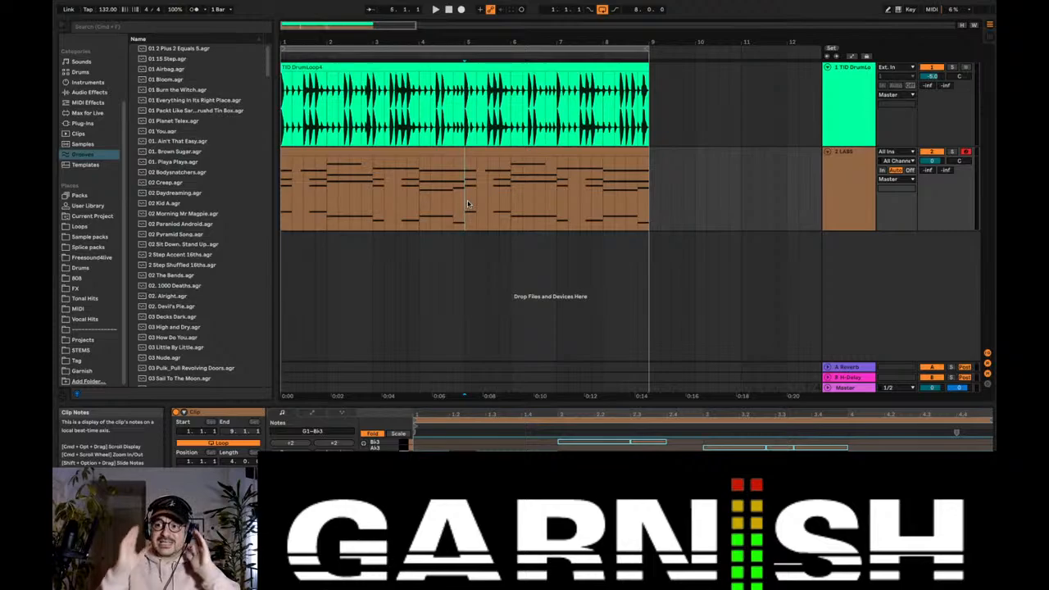
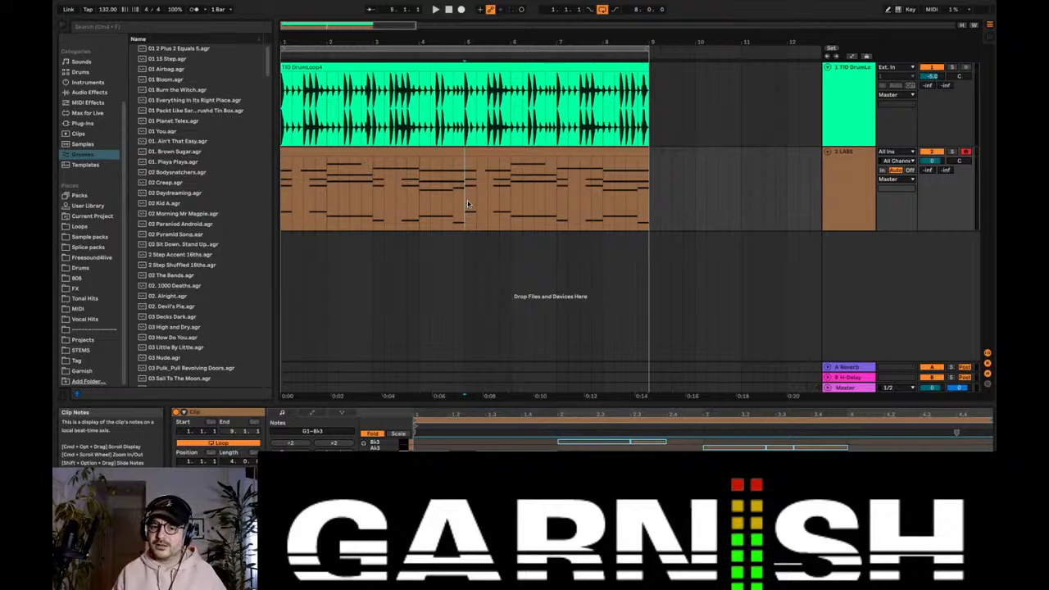
Step: Open the LABS clip in an enlarged note editor and zoom in on its notes to inspect their timing against the grid
{"action": "left_click", "coordinate": [452, 155]}
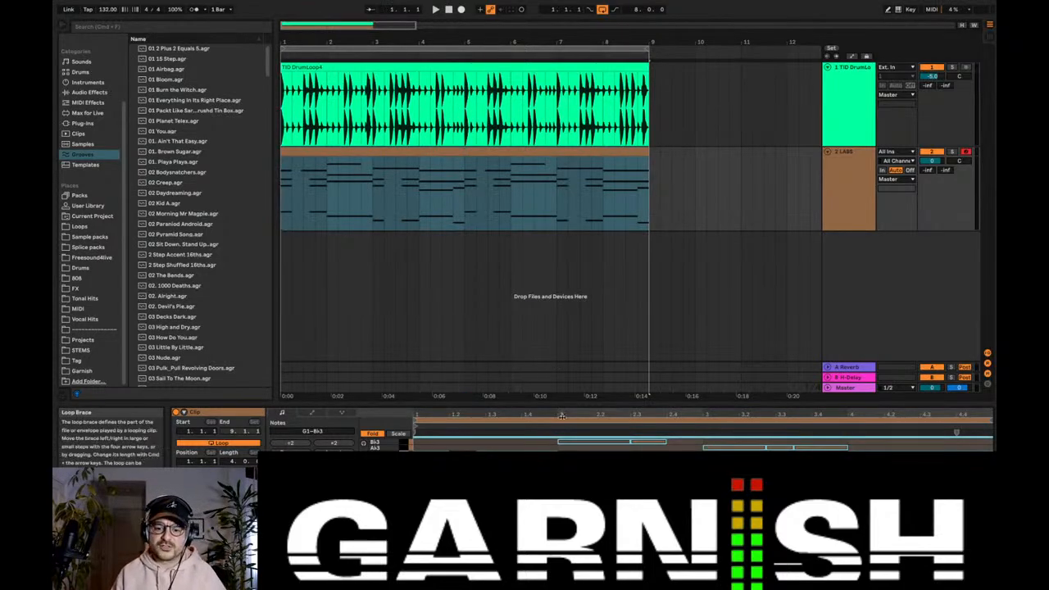
{"action": "left_click_drag", "start_coordinate": [564, 404], "coordinate": [570, 292]}
{"action": "left_click_drag", "start_coordinate": [429, 304], "coordinate": [428, 356]}
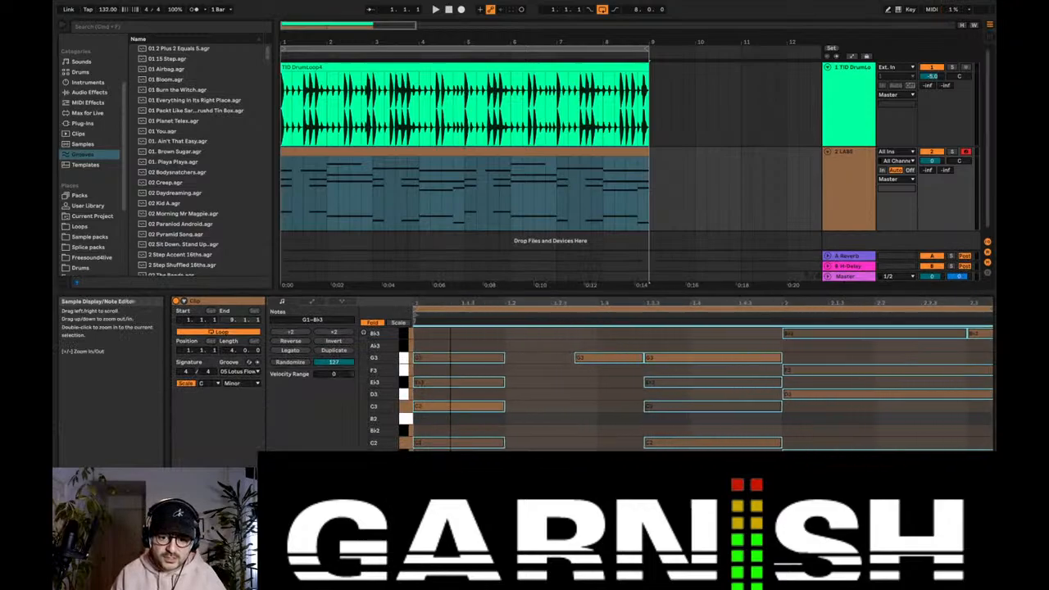
{"action": "left_click", "coordinate": [457, 335]}
{"action": "left_click_drag", "start_coordinate": [574, 303], "coordinate": [574, 381]}
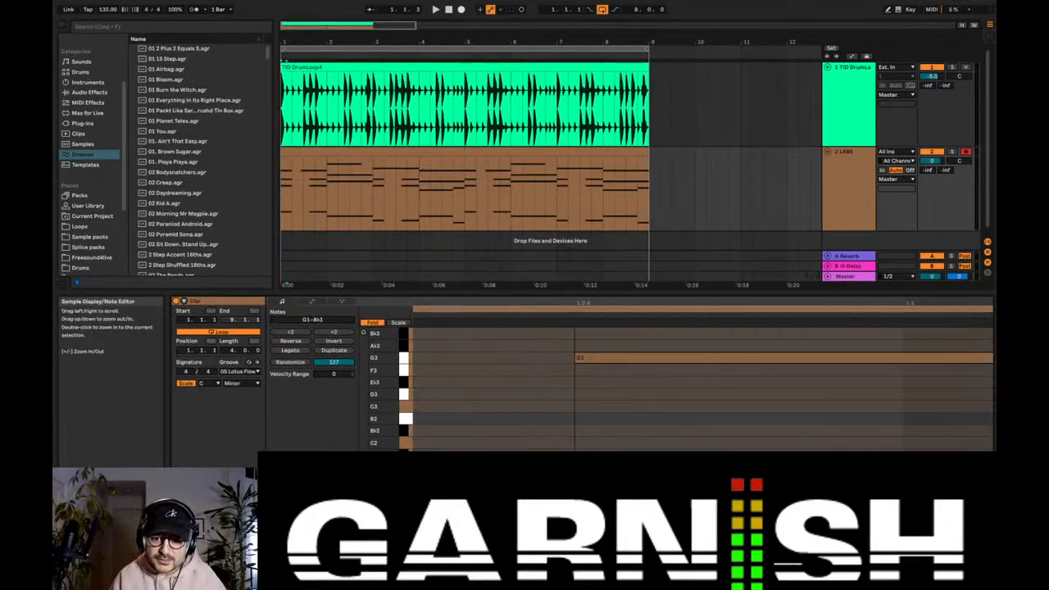
{"action": "left_click_drag", "start_coordinate": [598, 304], "coordinate": [598, 226]}
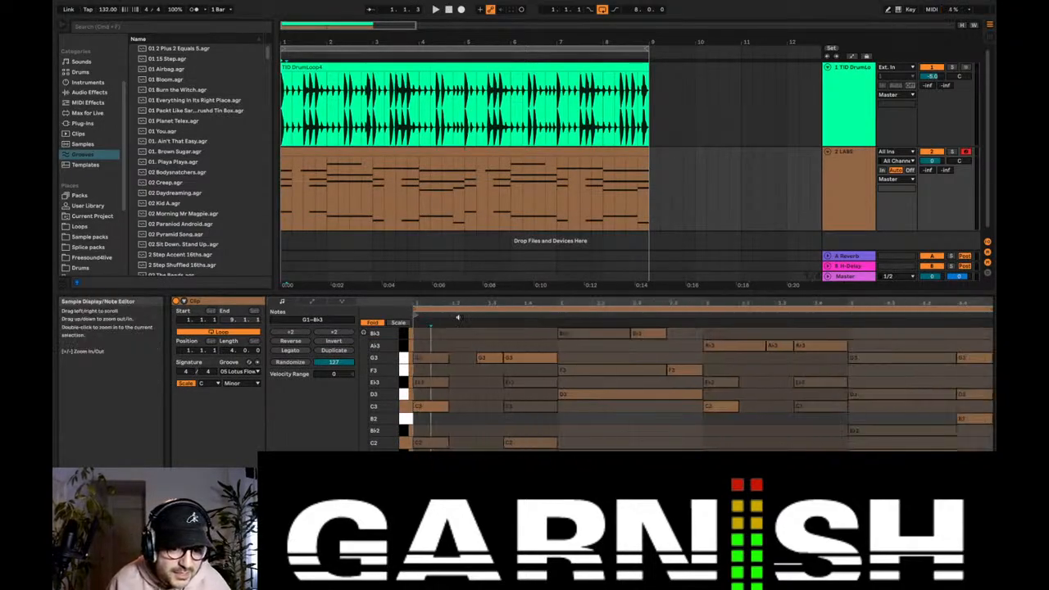
Step: Commit the 05 Lotus Flower groove to the LABS clip and inspect the shifted notes around bar 2
{"action": "left_click", "coordinate": [256, 363]}
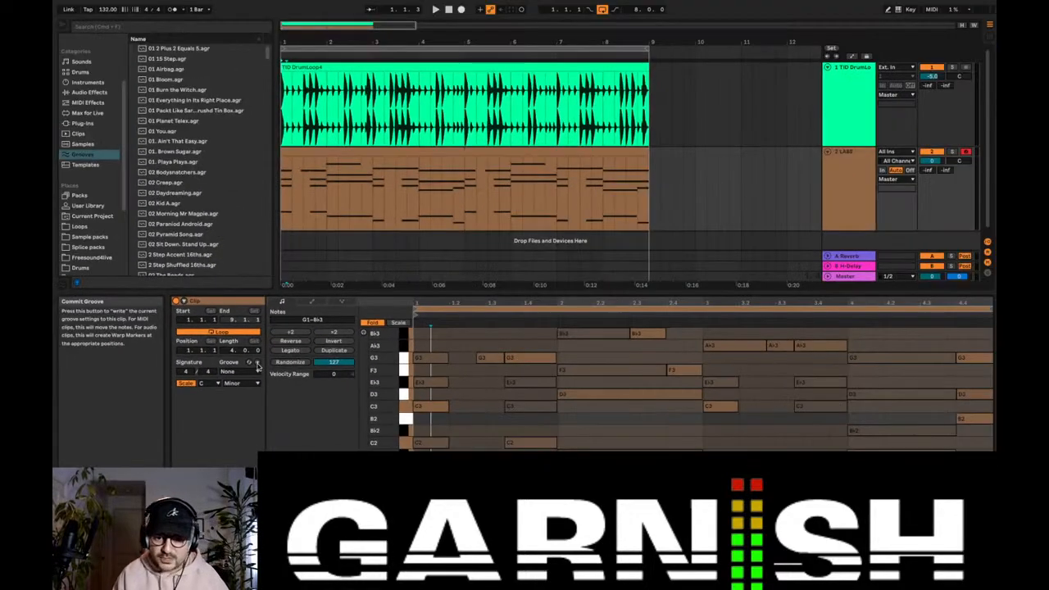
{"action": "left_click_drag", "start_coordinate": [559, 304], "coordinate": [594, 356]}
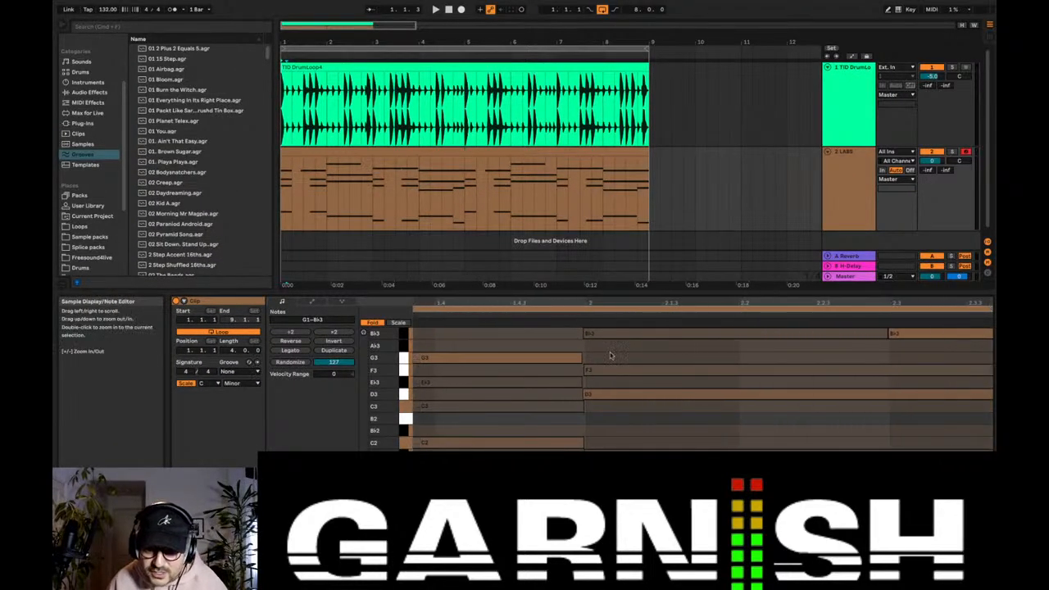
{"action": "left_click_drag", "start_coordinate": [591, 301], "coordinate": [559, 300]}
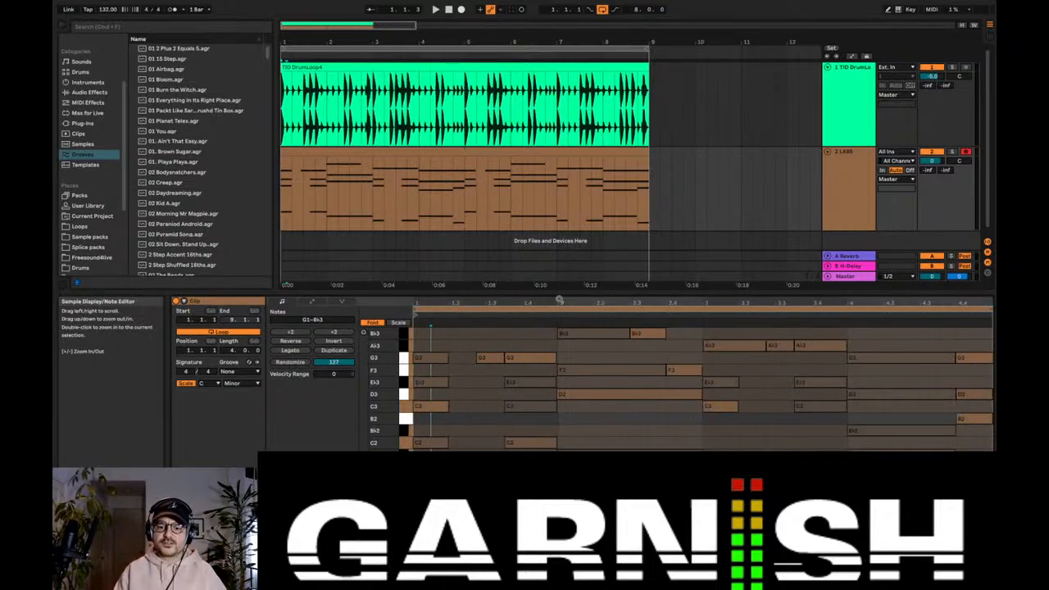
Step: Play the drum loop with the committed-groove LABS part and show the LABS track's devices
{"action": "key", "text": "space"}
{"action": "left_click", "coordinate": [844, 184]}
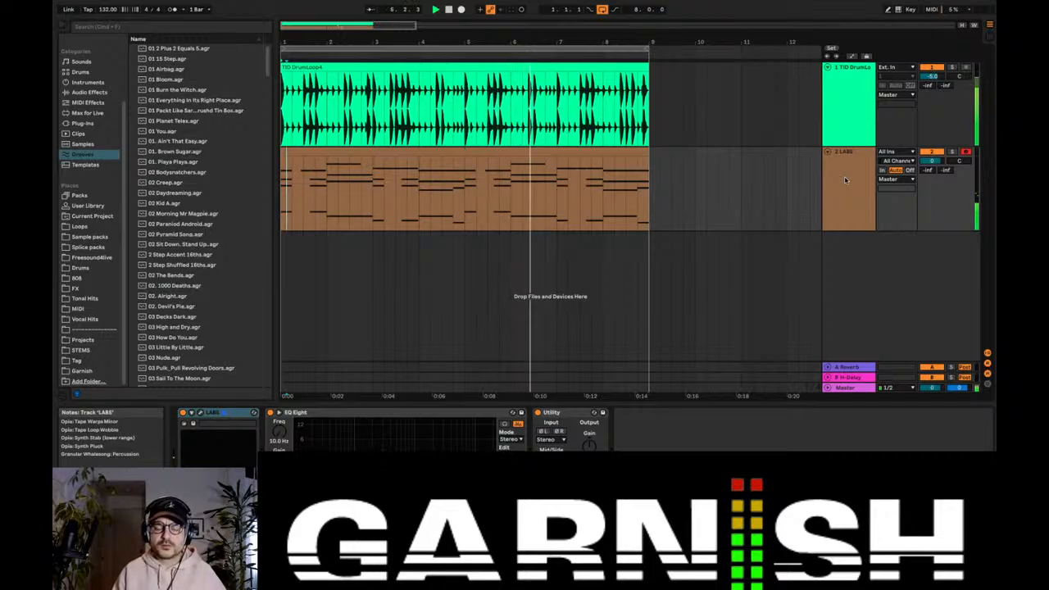
{"action": "key", "text": "space"}
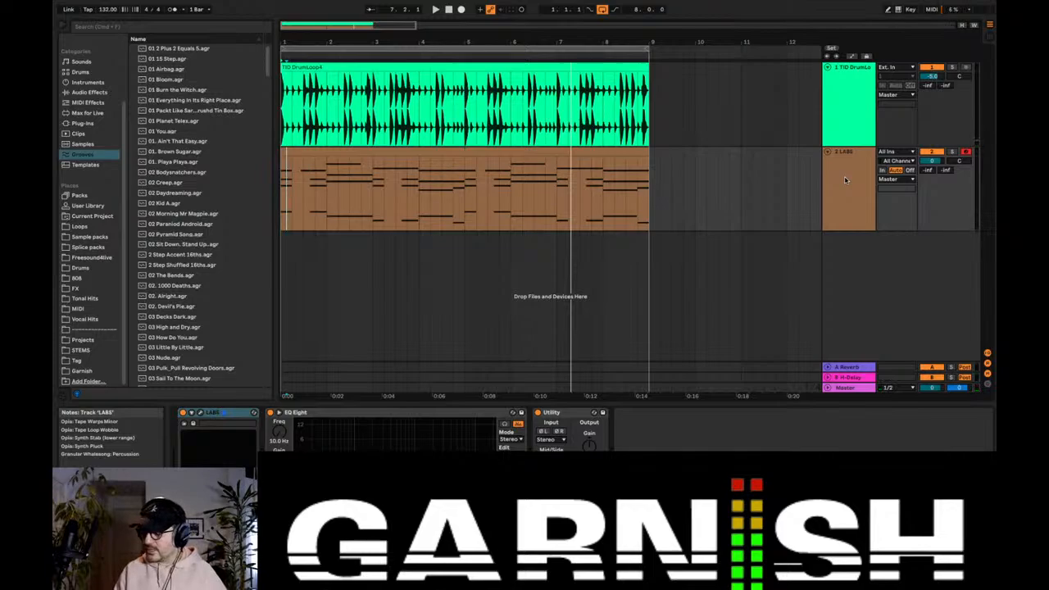
Step: Select the TID DrumLoop4 clip and mute the drum loop's track
{"action": "left_click", "coordinate": [841, 111]}
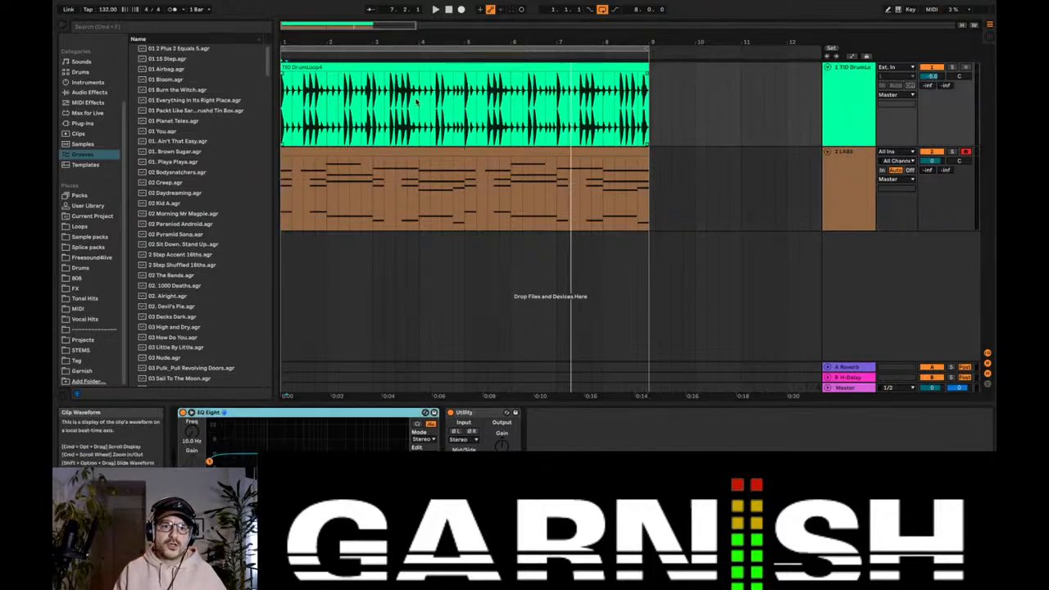
{"action": "left_click", "coordinate": [379, 68]}
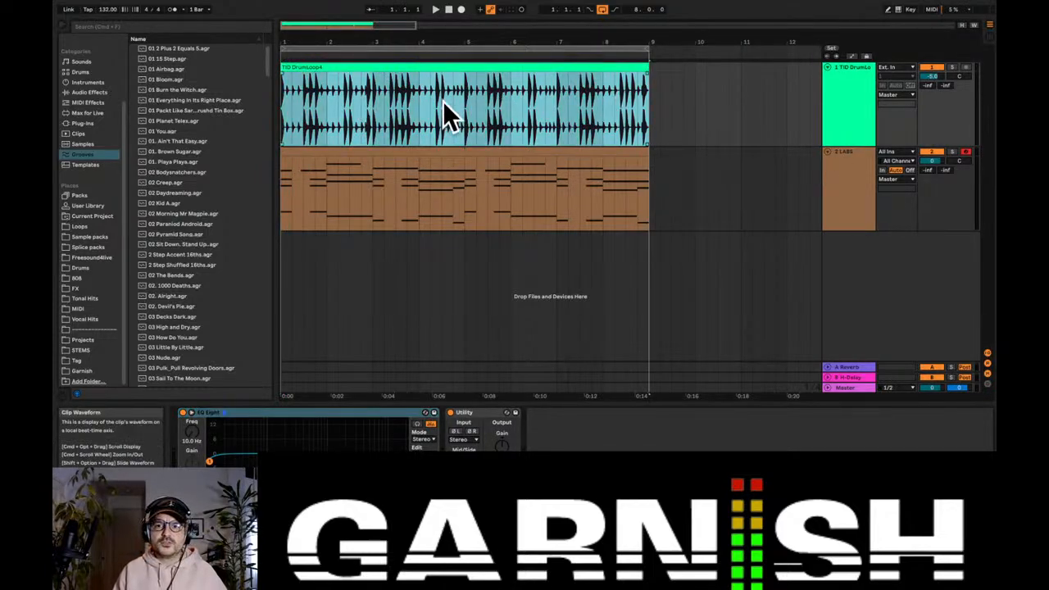
{"action": "left_click", "coordinate": [864, 99]}
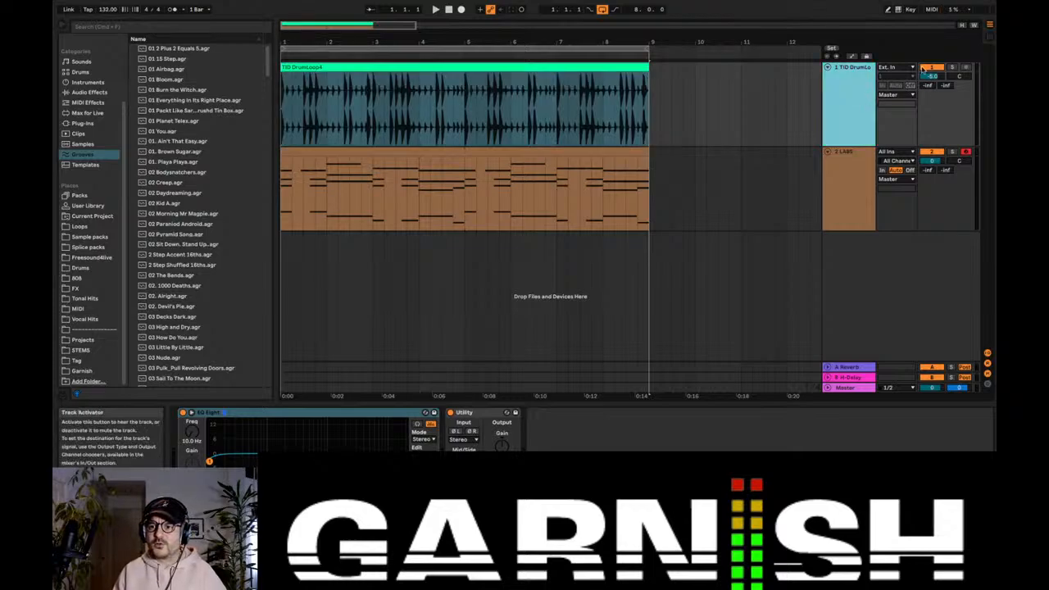
{"action": "left_click", "coordinate": [926, 68]}
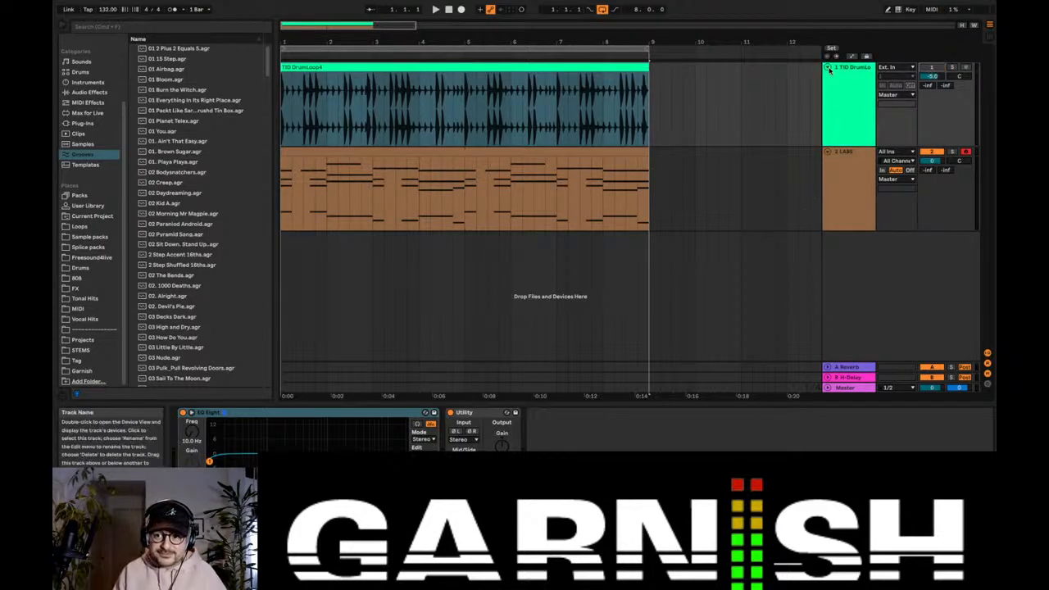
Step: Fold the drum track and play the LABS progression without drums, with the metronome turned on
{"action": "left_click", "coordinate": [827, 69]}
{"action": "key", "text": "space"}
{"action": "left_click", "coordinate": [849, 99]}
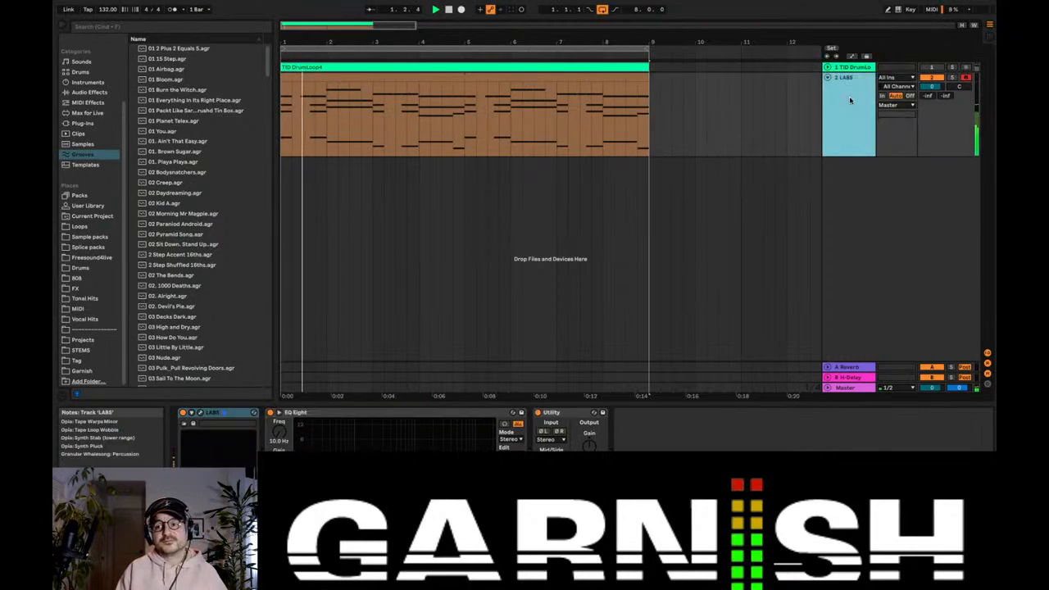
{"action": "left_click", "coordinate": [174, 9]}
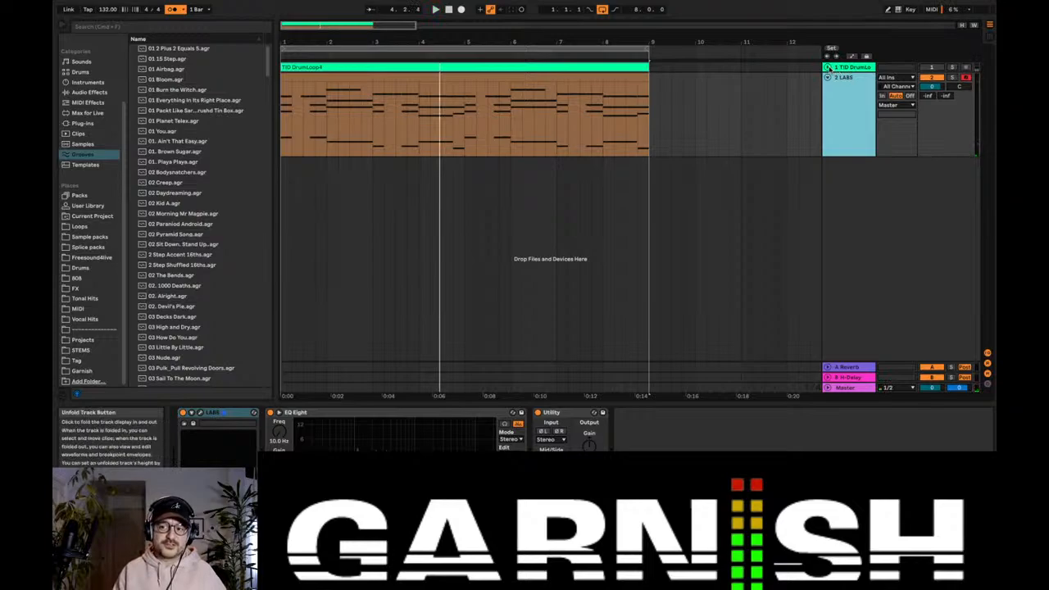
Step: Unfold the drum track, view the drum clip's settings, and locate the Extract Groove command for that clip
{"action": "left_click", "coordinate": [826, 67]}
{"action": "left_click", "coordinate": [399, 67]}
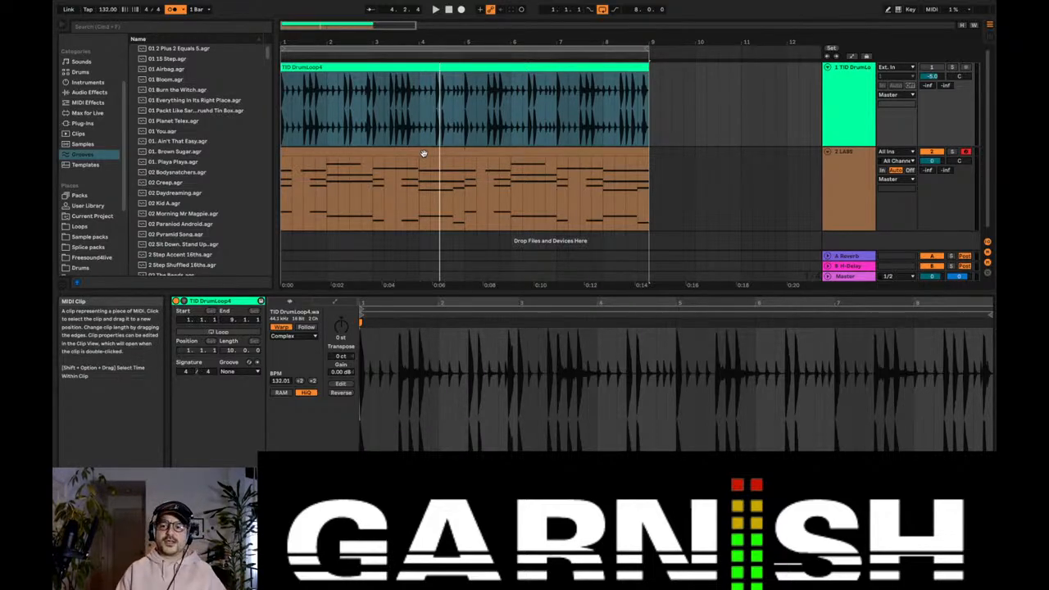
{"action": "left_click", "coordinate": [369, 70]}
{"action": "right_click", "coordinate": [369, 71]}
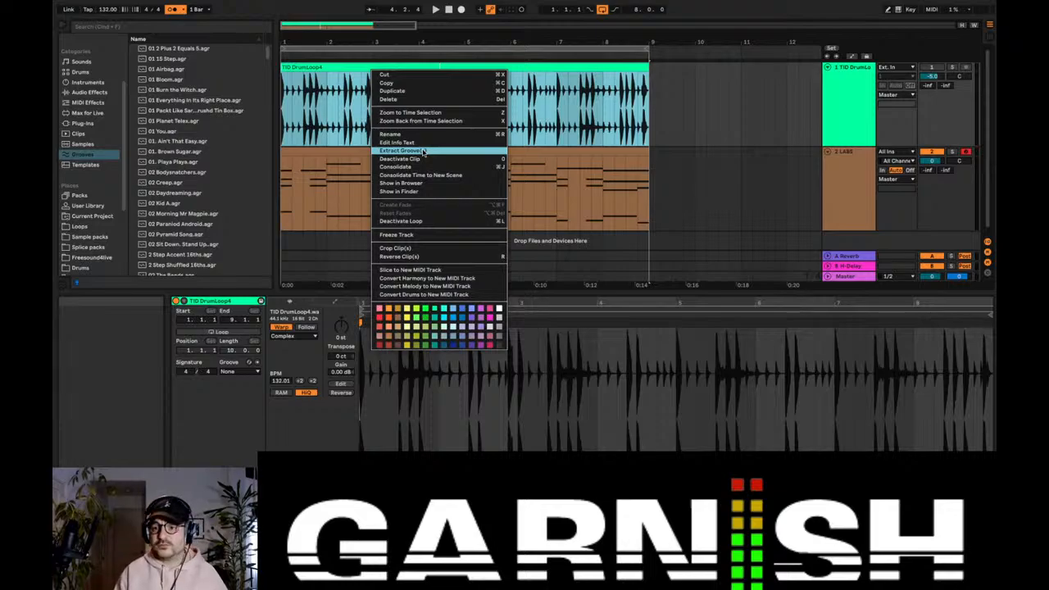
{"action": "left_click", "coordinate": [842, 168]}
{"action": "left_click", "coordinate": [842, 168]}
{"action": "double_click", "coordinate": [845, 111]}
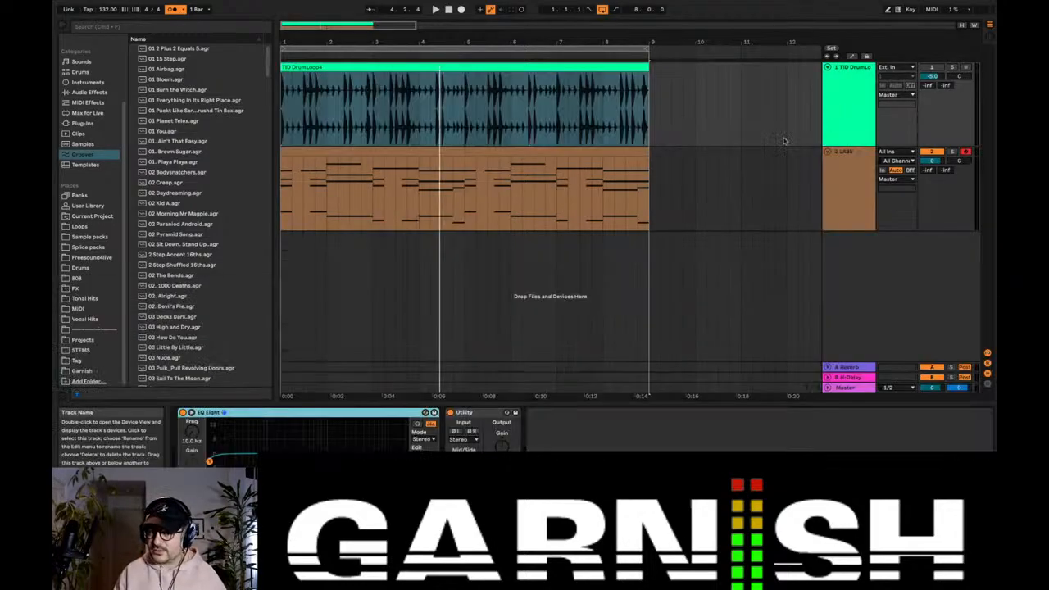
Step: Fold the drum track again and play the LABS progression against the metronome
{"action": "left_click", "coordinate": [494, 68]}
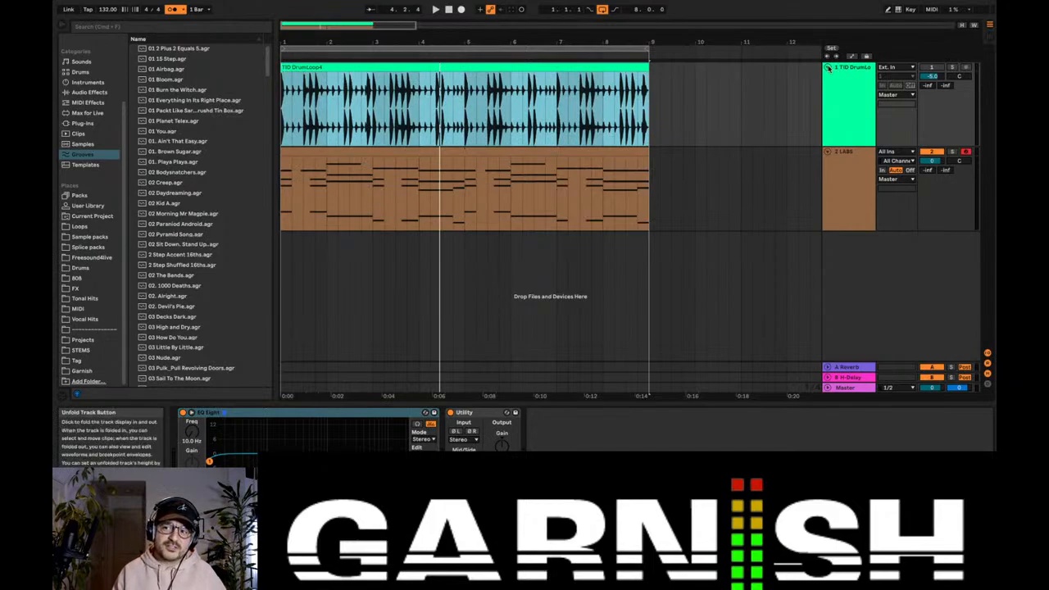
{"action": "left_click", "coordinate": [828, 68]}
{"action": "left_click", "coordinate": [842, 91]}
{"action": "key", "text": "space"}
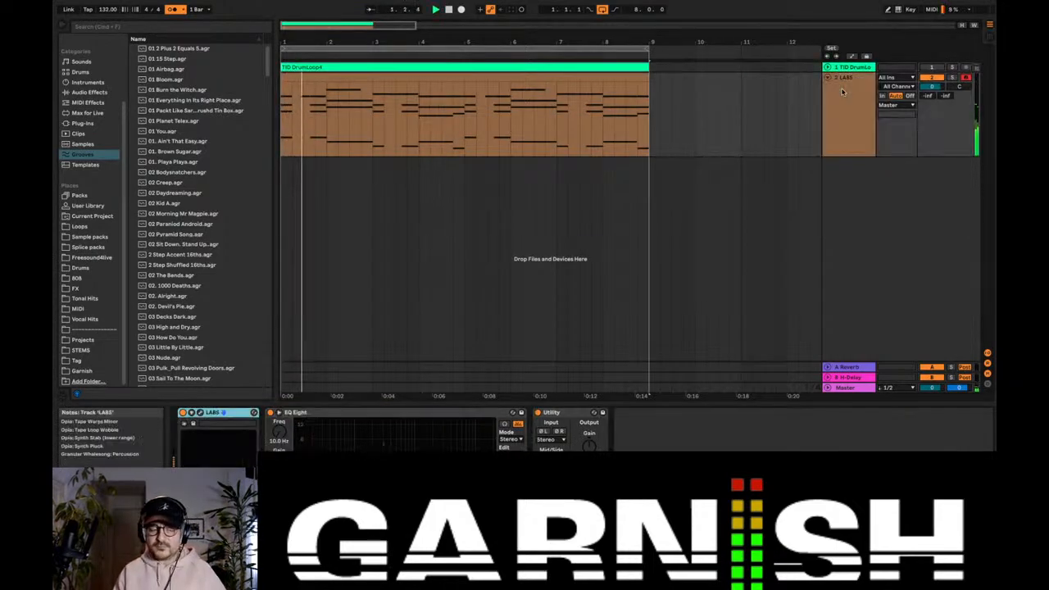
Step: Insert a MIDI track below LABS, copy the LABS clip onto it at bar 1, and make the new track taller
{"action": "double_click", "coordinate": [849, 109]}
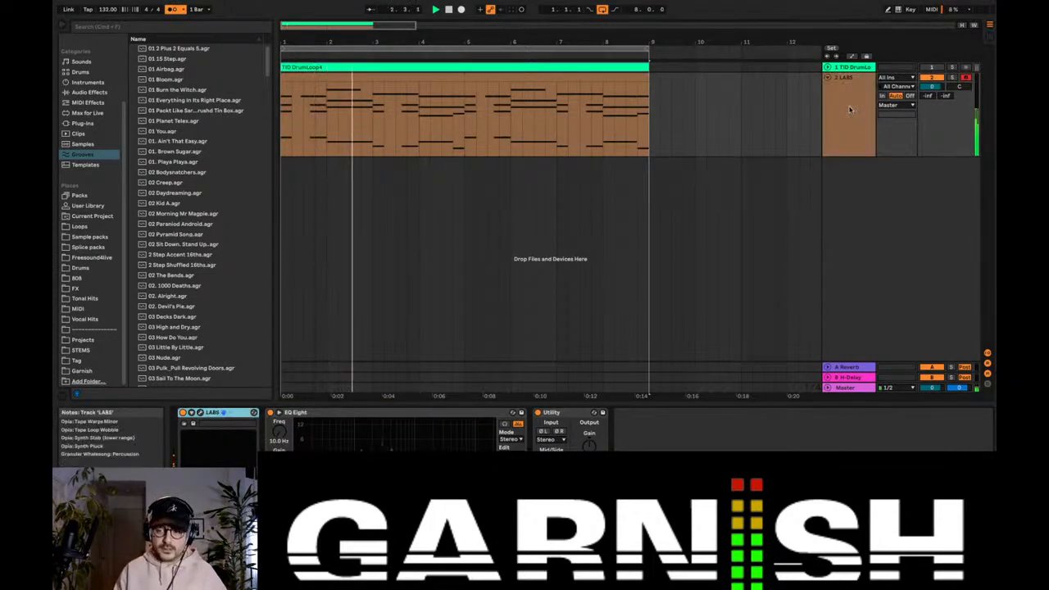
{"action": "key", "text": "ctrl+shift+t"}
{"action": "left_click", "coordinate": [486, 75]}
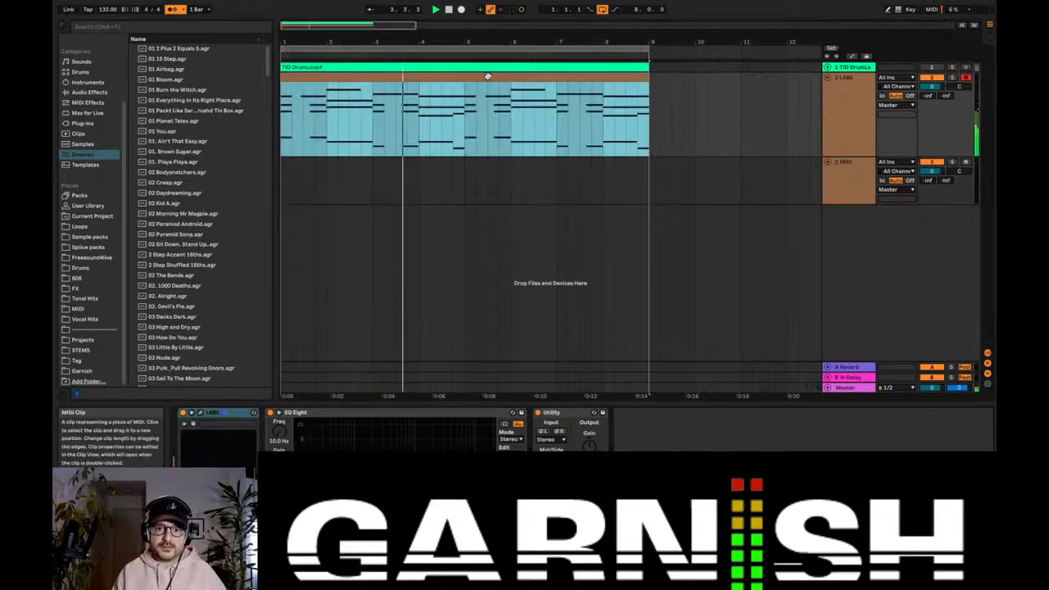
{"action": "left_click", "coordinate": [279, 185]}
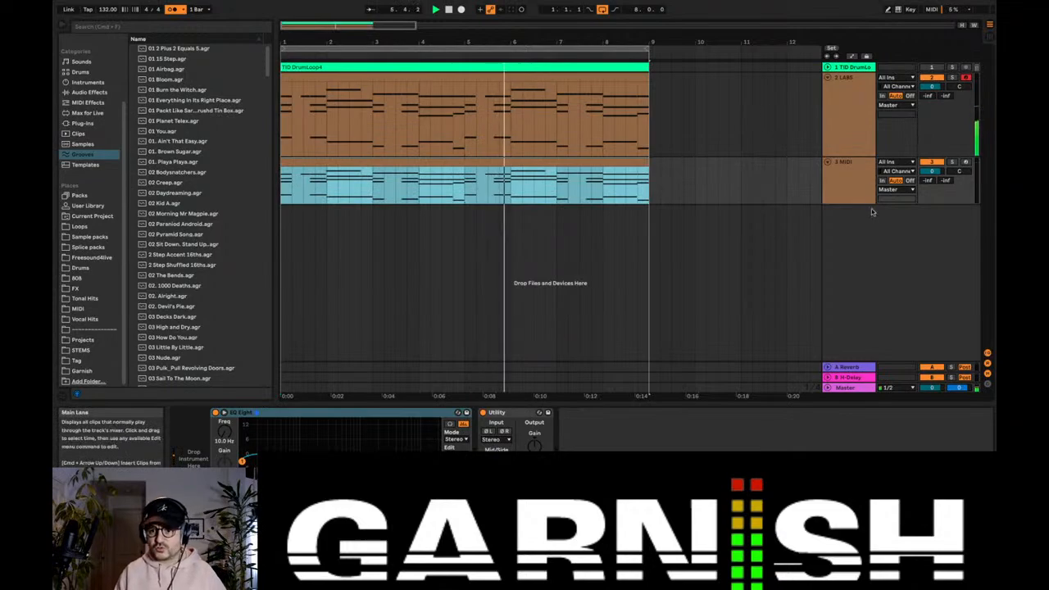
{"action": "left_click_drag", "start_coordinate": [860, 204], "coordinate": [858, 239]}
Step: Stop playback, unfold the drum track, and move the new MIDI track between the drum and LABS tracks
{"action": "left_click", "coordinate": [824, 122]}
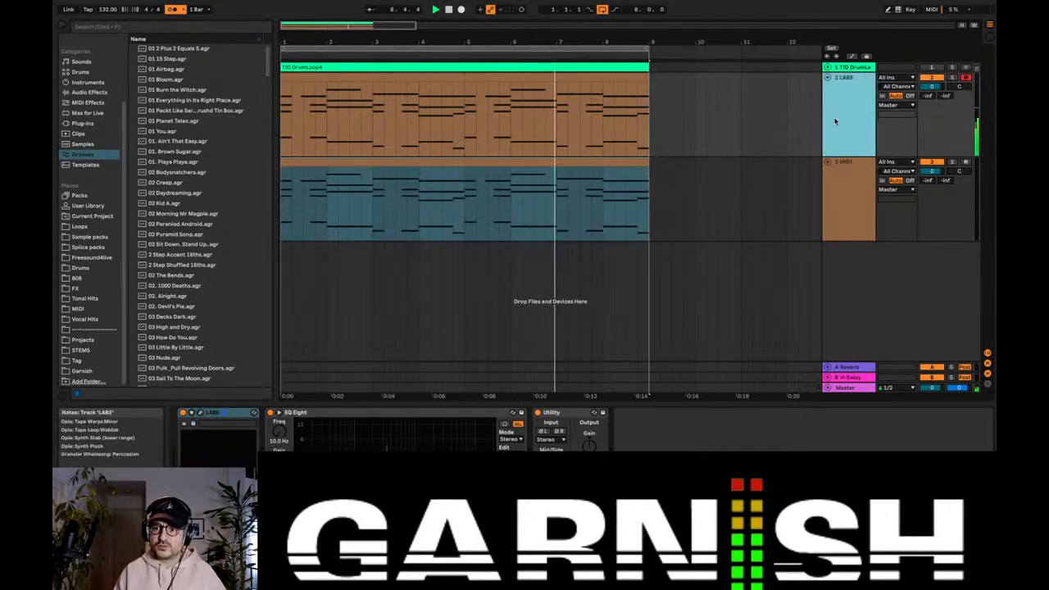
{"action": "key", "text": "space"}
{"action": "left_click", "coordinate": [842, 68]}
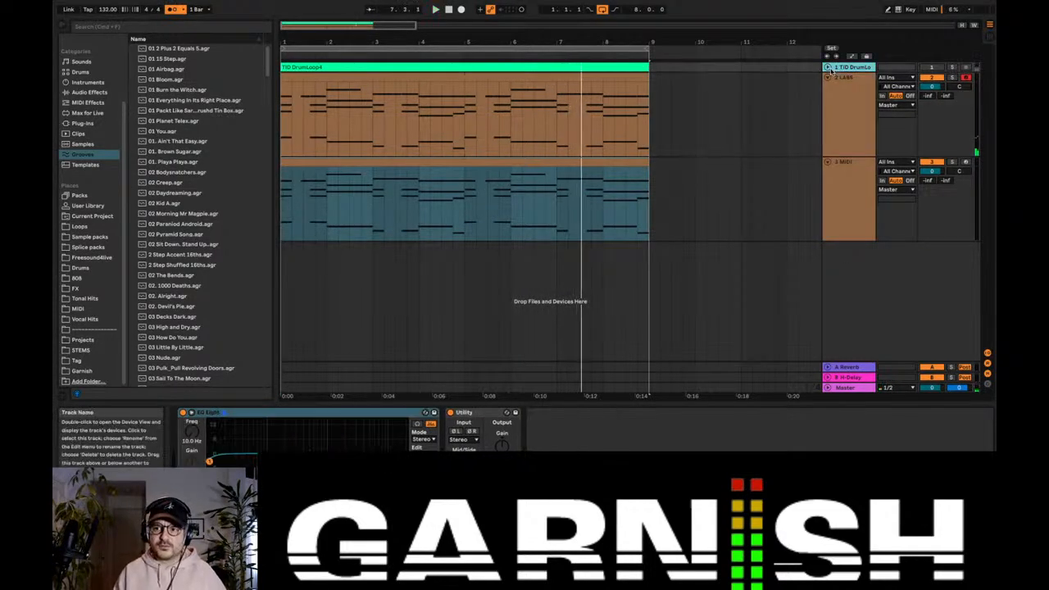
{"action": "left_click", "coordinate": [827, 67]}
{"action": "left_click_drag", "start_coordinate": [846, 238], "coordinate": [859, 160]}
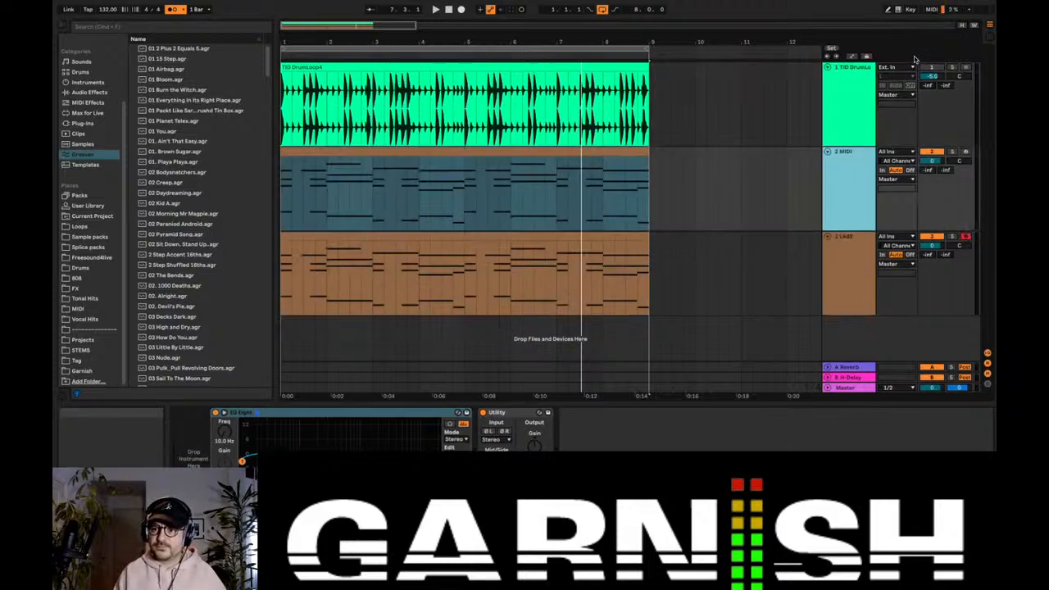
Step: Unmute the drum track and play the loop while viewing the copied clip's notes
{"action": "key", "text": "space"}
{"action": "left_click", "coordinate": [320, 149]}
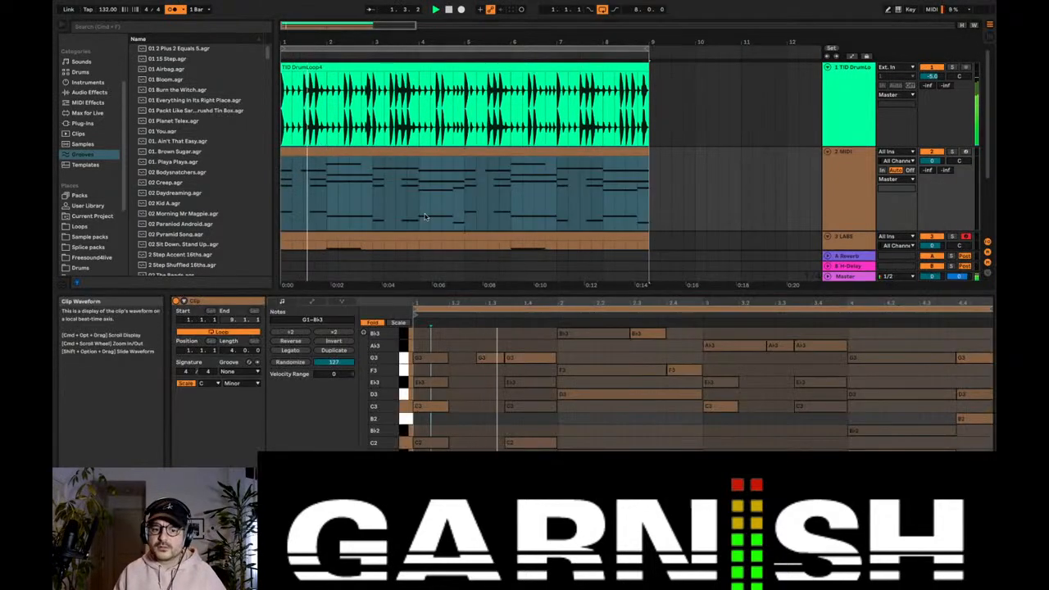
Step: Rename the new MIDI track to Bass and the LABS track to Keys
{"action": "left_click", "coordinate": [835, 172]}
{"action": "left_click", "coordinate": [847, 163]}
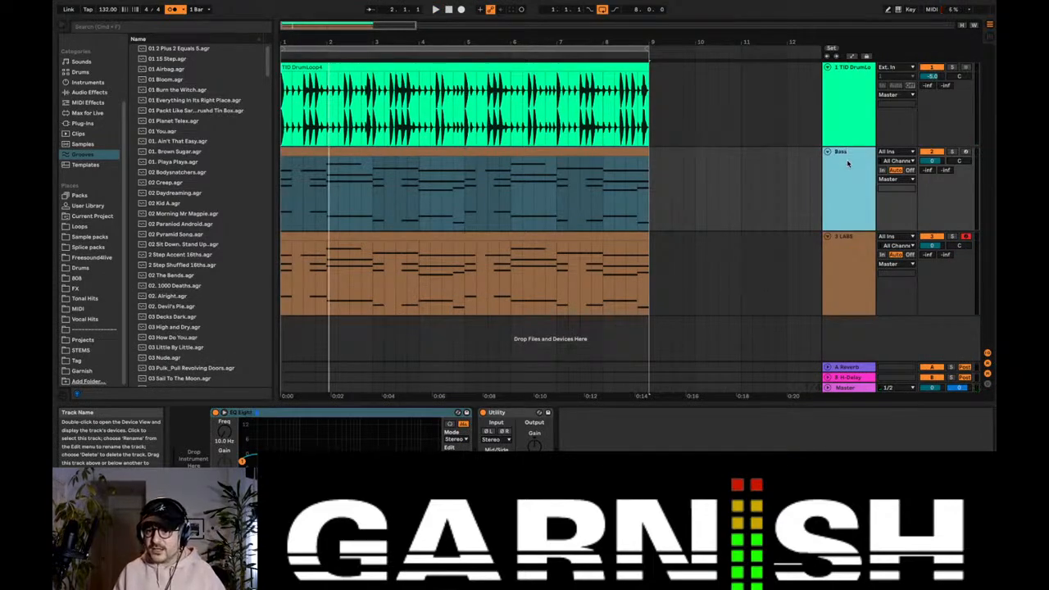
{"action": "left_click", "coordinate": [858, 240]}
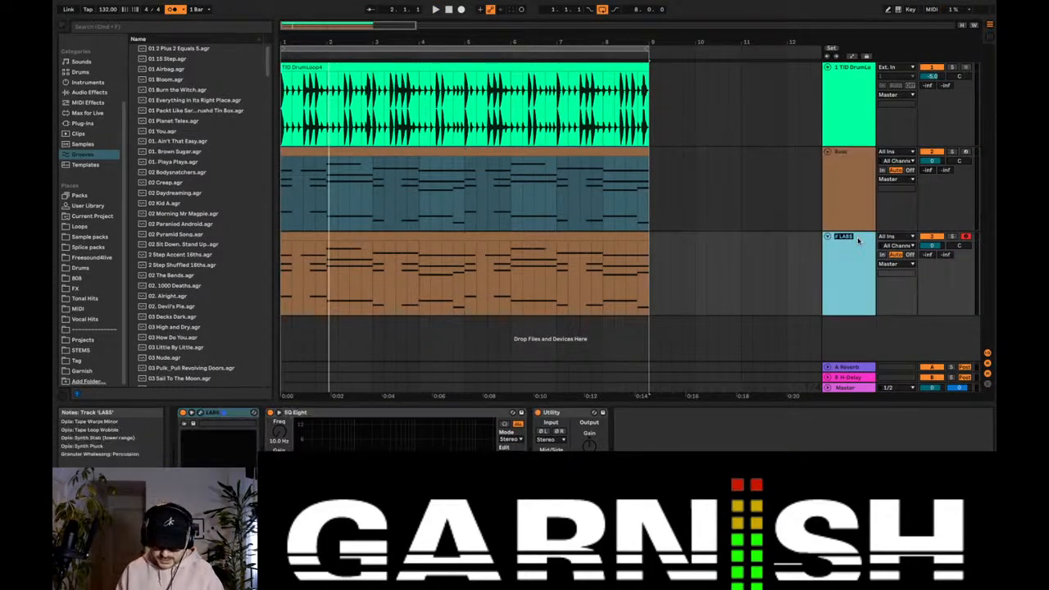
Step: Open the Bass track's clip in the note editor and enlarge the editor
{"action": "left_click", "coordinate": [445, 160]}
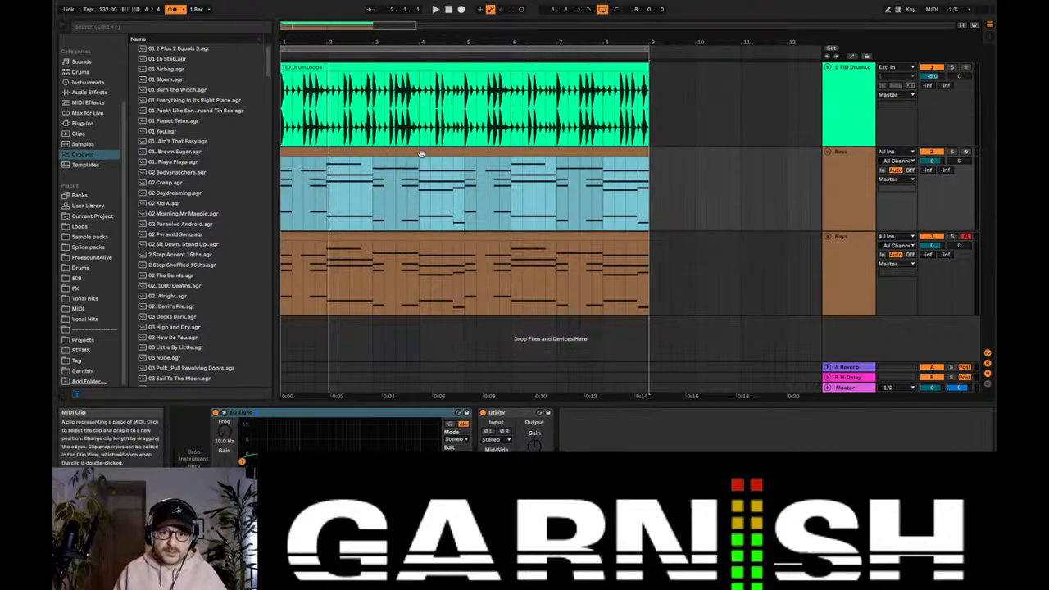
{"action": "double_click", "coordinate": [421, 154]}
{"action": "left_click_drag", "start_coordinate": [492, 290], "coordinate": [490, 157]}
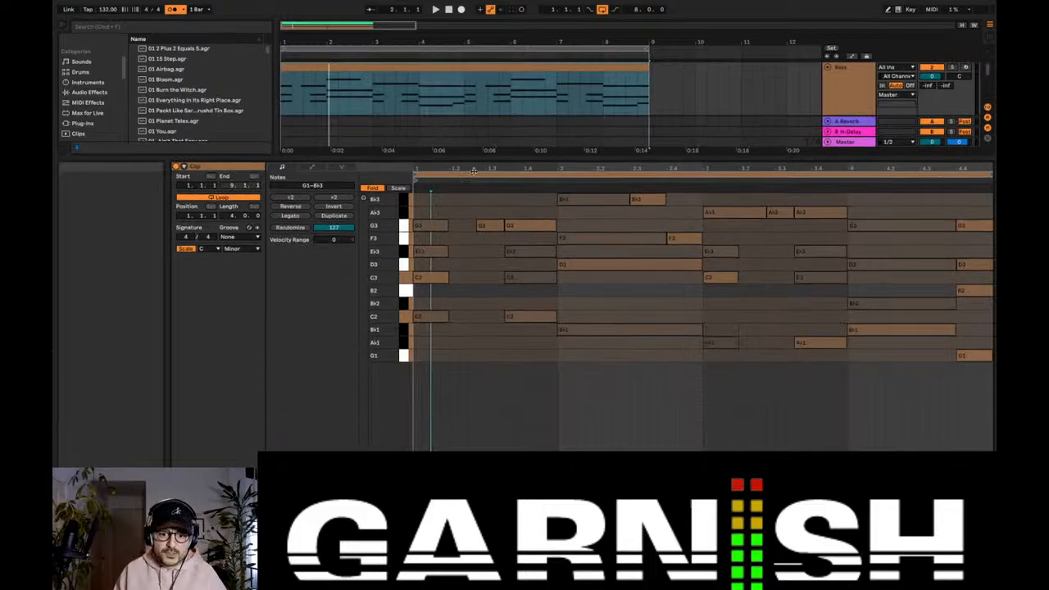
Step: Turn off Fold in the Bass clip and deactivate its chord and melody notes from B♭2 to B♭3
{"action": "left_click", "coordinate": [372, 188]}
{"action": "left_click_drag", "start_coordinate": [397, 283], "coordinate": [409, 286]}
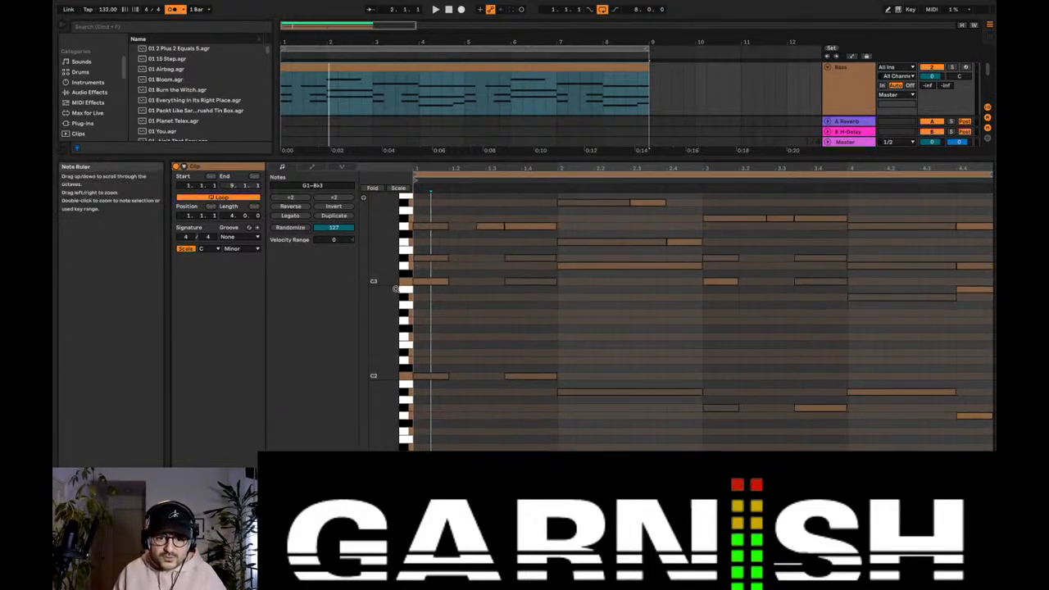
{"action": "scroll", "coordinate": [438, 240], "scroll_direction": "up", "scroll_amount": 2}
{"action": "left_click_drag", "start_coordinate": [426, 235], "coordinate": [987, 360]}
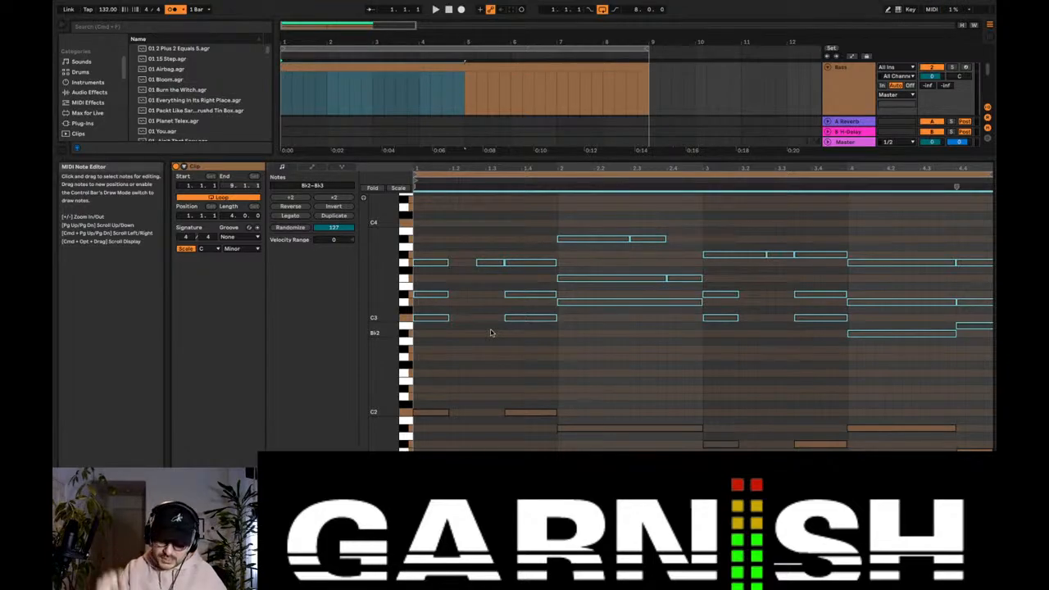
{"action": "scroll", "coordinate": [491, 333], "scroll_direction": "down", "scroll_amount": 2}
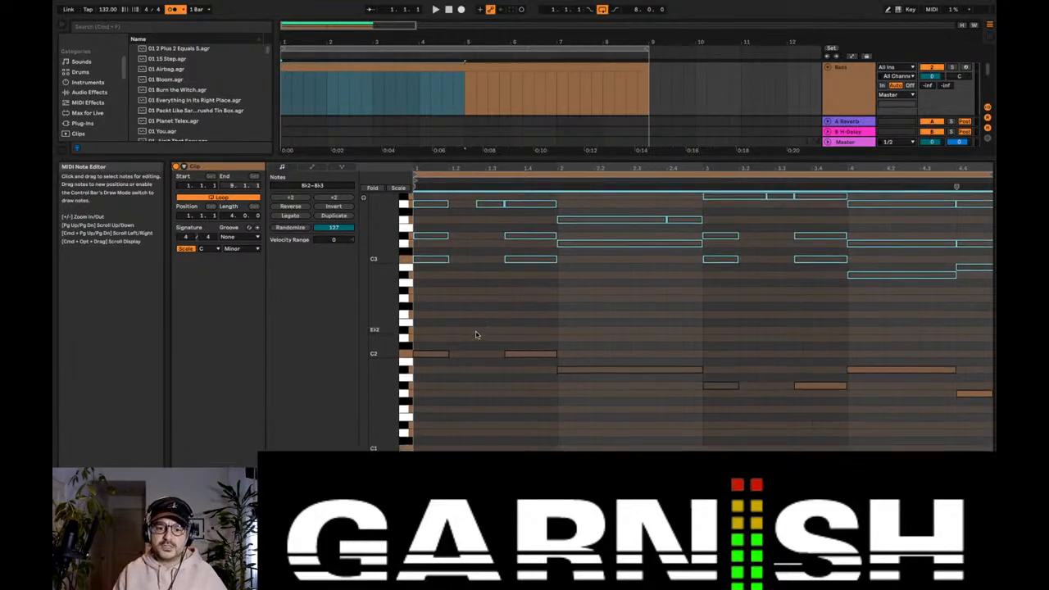
{"action": "left_click", "coordinate": [472, 283]}
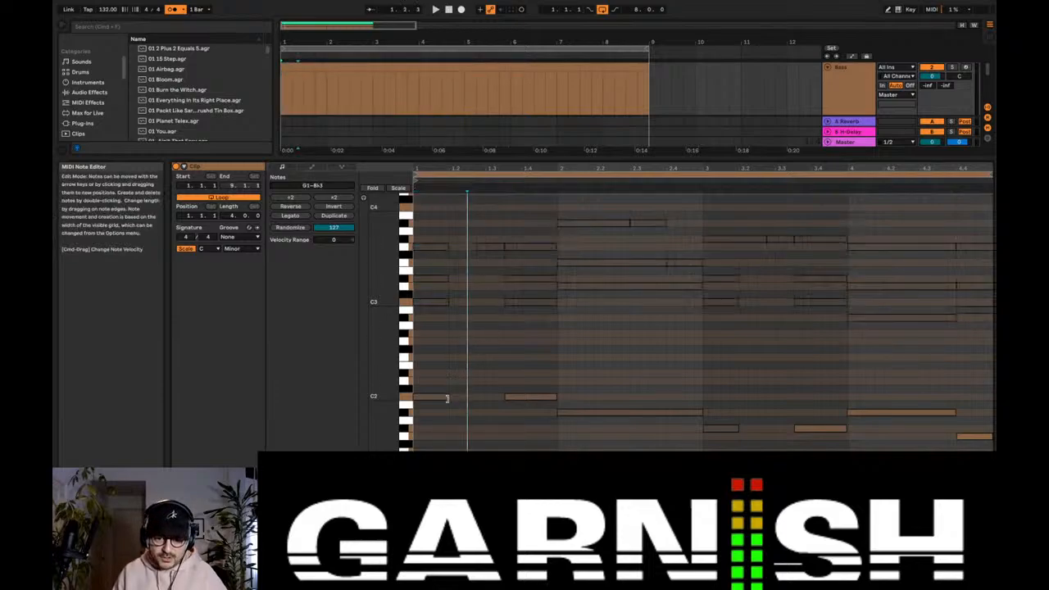
Step: Shrink the clip editor, show the Bass track's devices and open the 808 sample folder in the browser
{"action": "left_click_drag", "start_coordinate": [663, 161], "coordinate": [667, 326]}
{"action": "left_click", "coordinate": [843, 120]}
{"action": "scroll", "coordinate": [844, 120], "scroll_direction": "up", "scroll_amount": 3}
{"action": "double_click", "coordinate": [844, 119]}
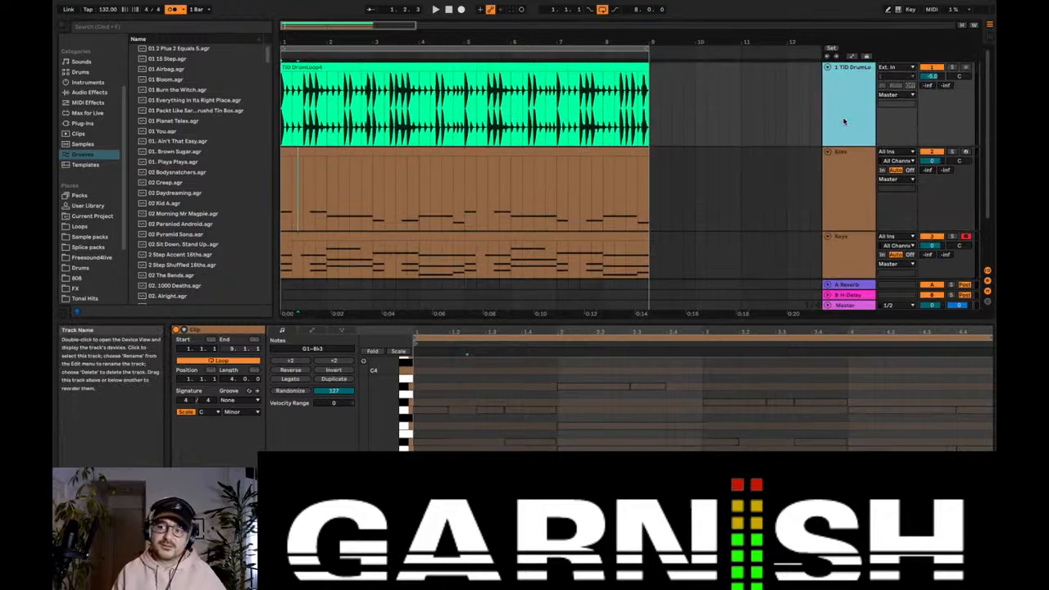
{"action": "left_click", "coordinate": [99, 279]}
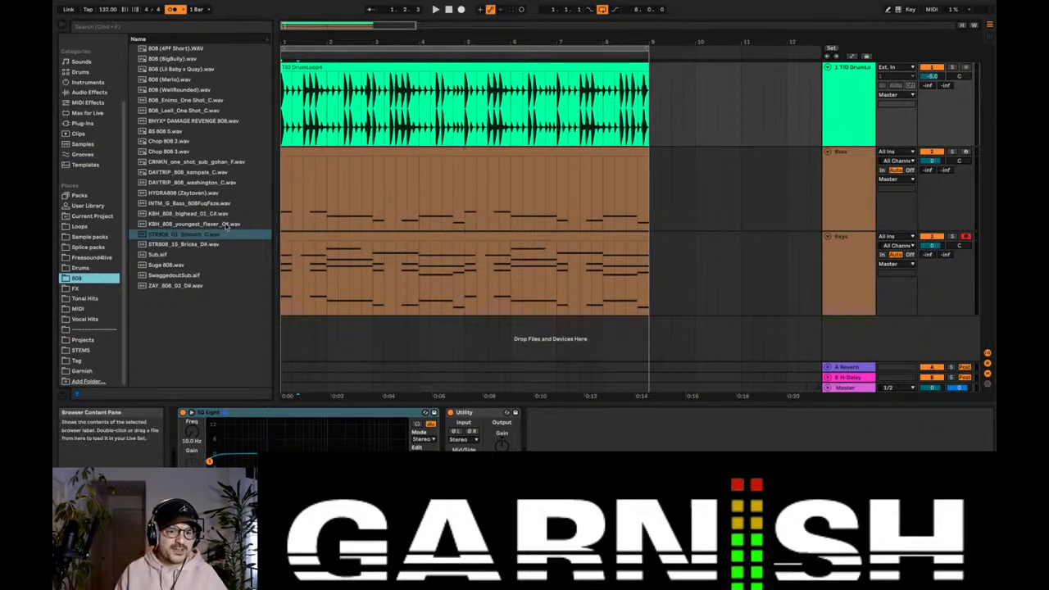
Step: Audition the 808 samples from HYDRA808 (Zaytoven).wav up the list to the BNYX DAMAGE REVENGE 808
{"action": "left_click", "coordinate": [204, 194]}
{"action": "left_click", "coordinate": [200, 174]}
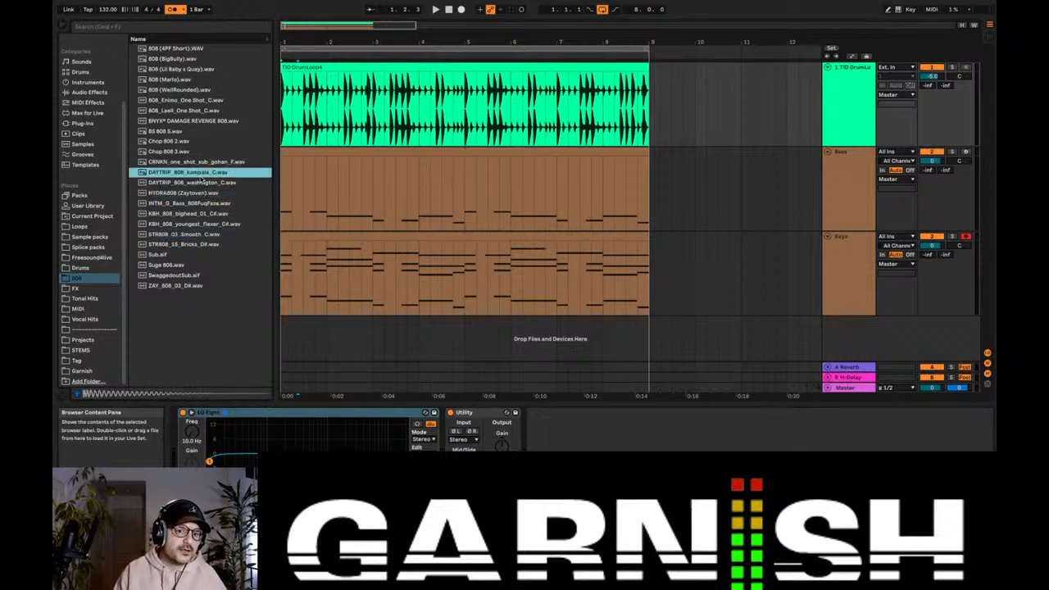
{"action": "left_click", "coordinate": [186, 162]}
{"action": "left_click", "coordinate": [177, 152]}
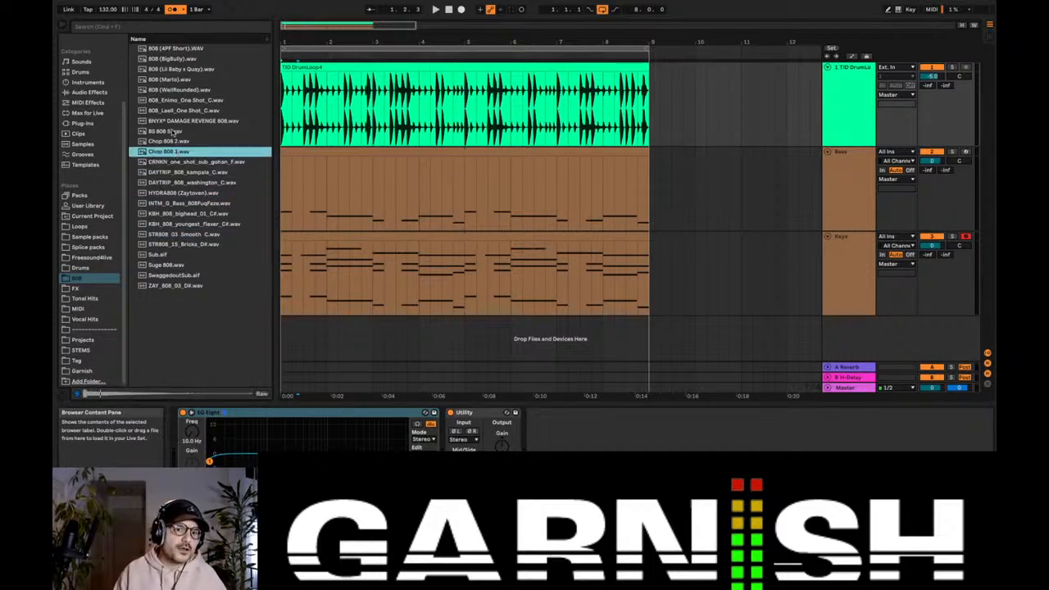
{"action": "left_click", "coordinate": [172, 132]}
{"action": "left_click", "coordinate": [182, 121]}
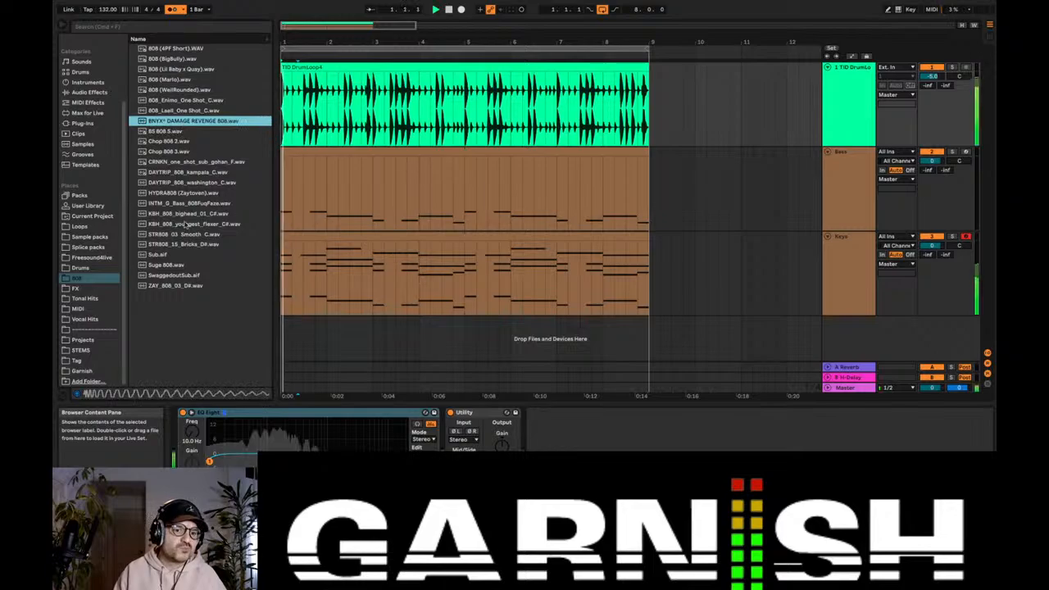
Step: Stop playback and audition the two STR808 samples and the two DAYTRIP 808 samples
{"action": "key", "text": "space"}
{"action": "left_click", "coordinate": [190, 235]}
{"action": "left_click", "coordinate": [189, 244]}
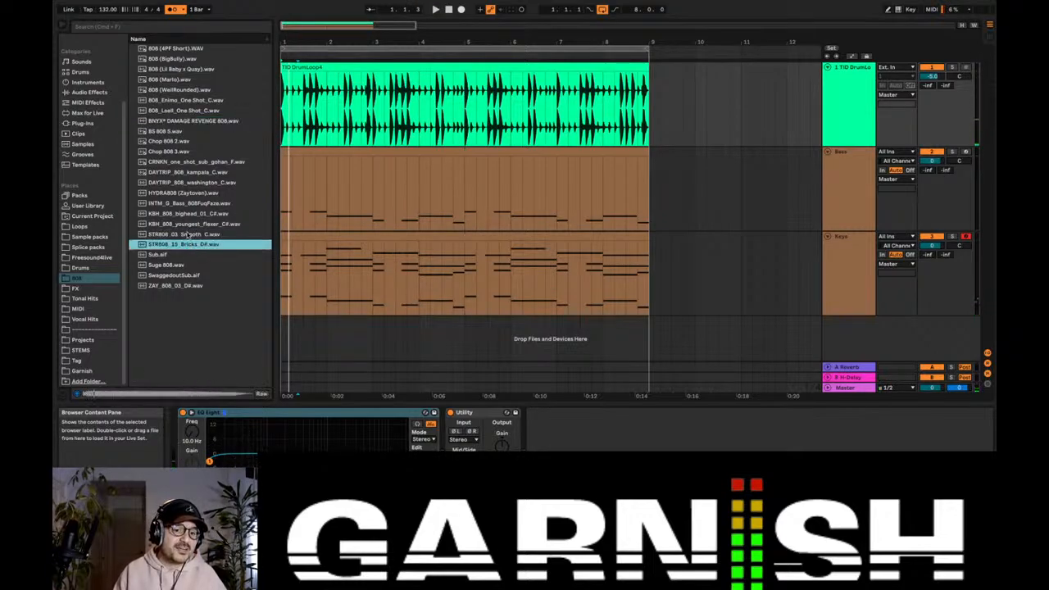
{"action": "left_click", "coordinate": [177, 182]}
{"action": "left_click", "coordinate": [182, 173]}
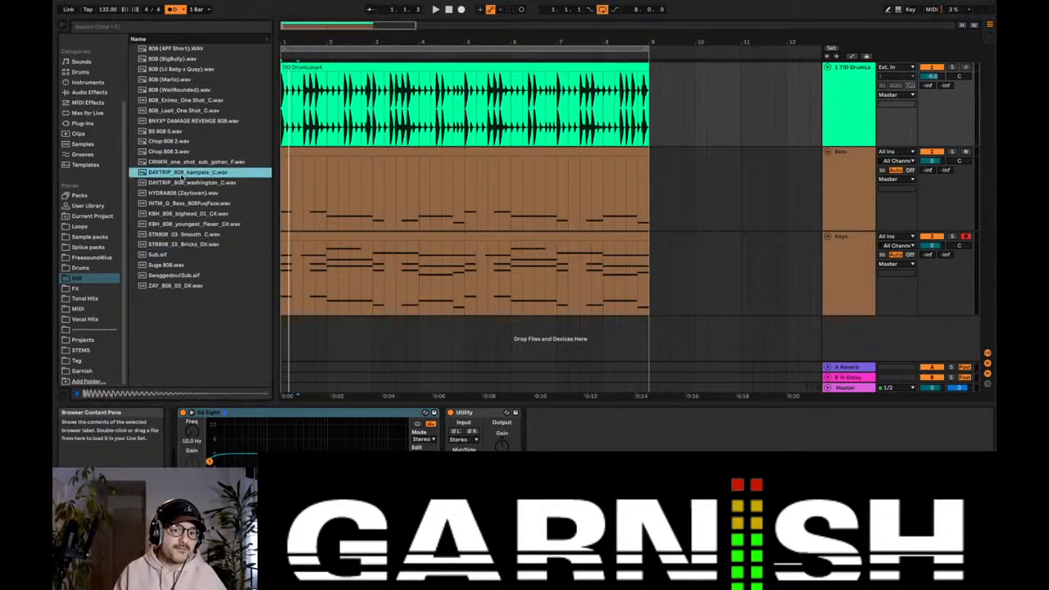
Step: Audition more 808s, including Lil Baby x Quay, BigBully, Chop 808 3, and the Lael and Enimo one-shots
{"action": "left_click", "coordinate": [186, 71]}
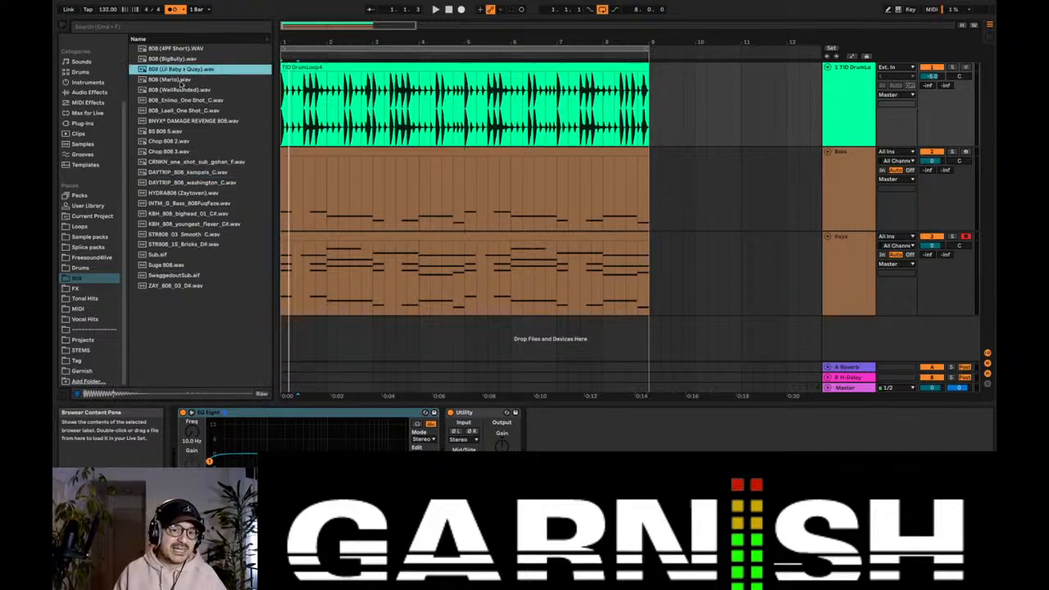
{"action": "left_click", "coordinate": [181, 80]}
{"action": "left_click", "coordinate": [185, 70]}
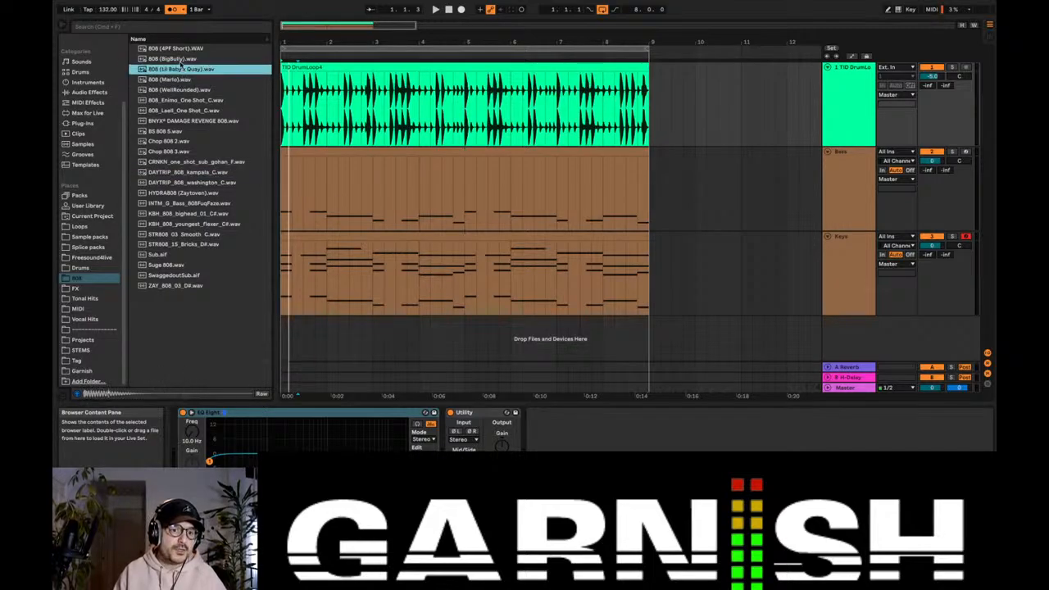
{"action": "left_click", "coordinate": [171, 60]}
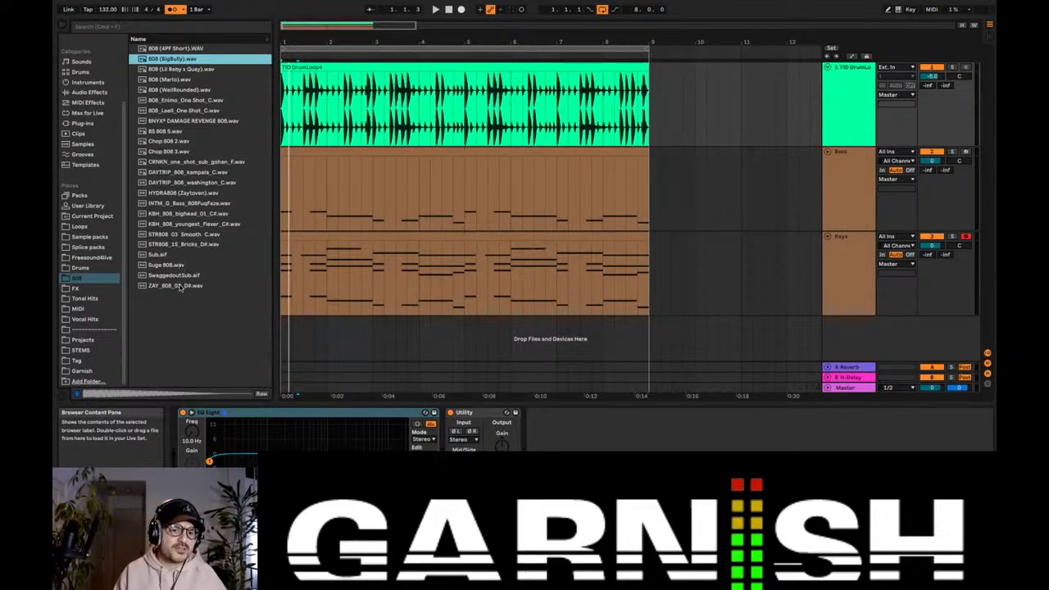
{"action": "left_click", "coordinate": [185, 153]}
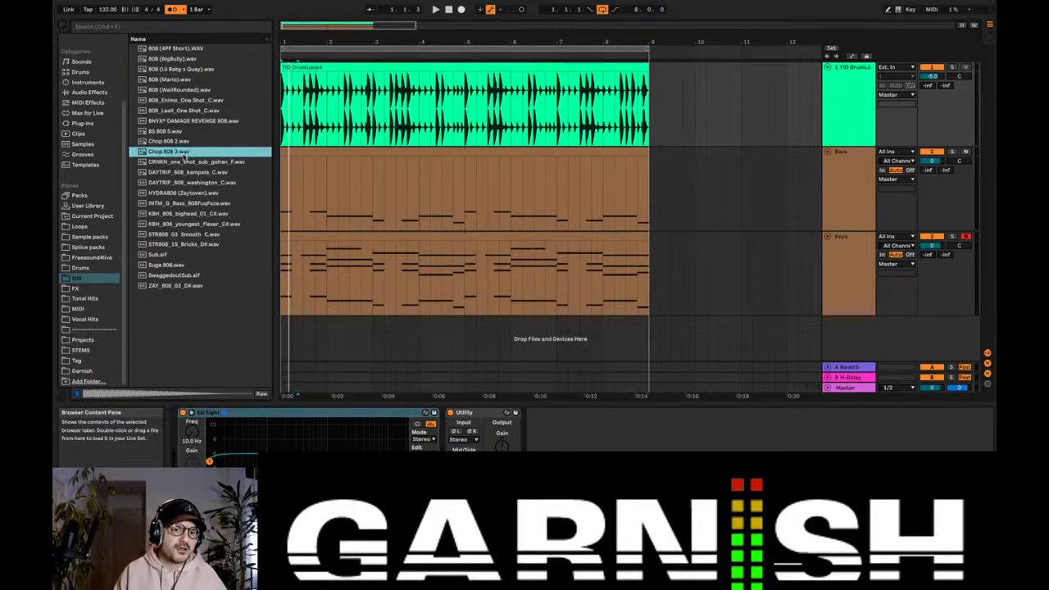
{"action": "left_click", "coordinate": [186, 122]}
{"action": "left_click", "coordinate": [187, 111]}
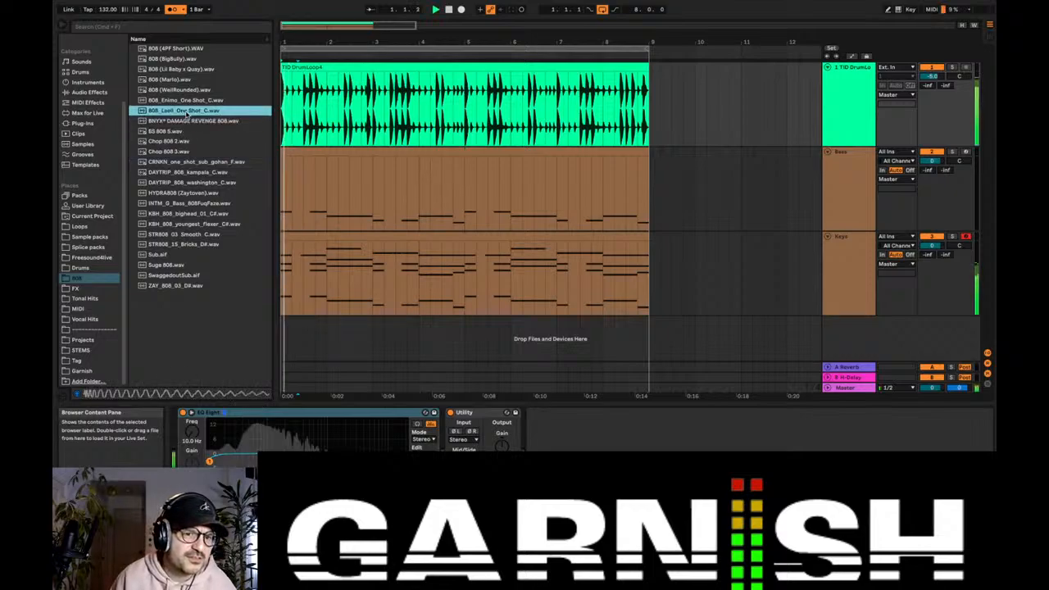
{"action": "left_click", "coordinate": [190, 100]}
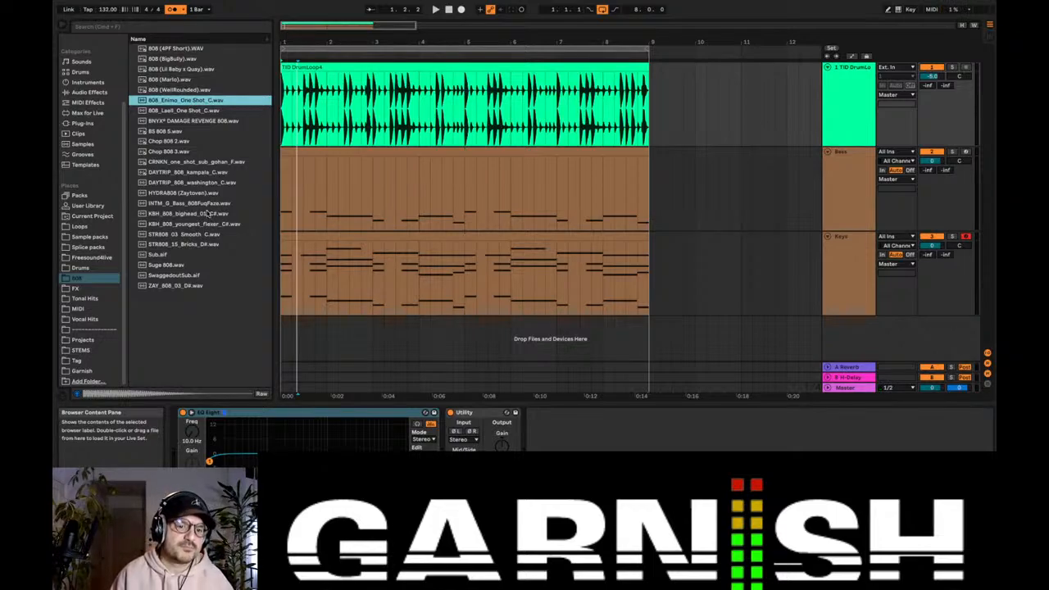
Step: Compare the DAYTRIP kampala and washington, 808FuqFaze, Suge 808 and STR808_03_Smooth_C samples by auditioning them
{"action": "left_click", "coordinate": [198, 172]}
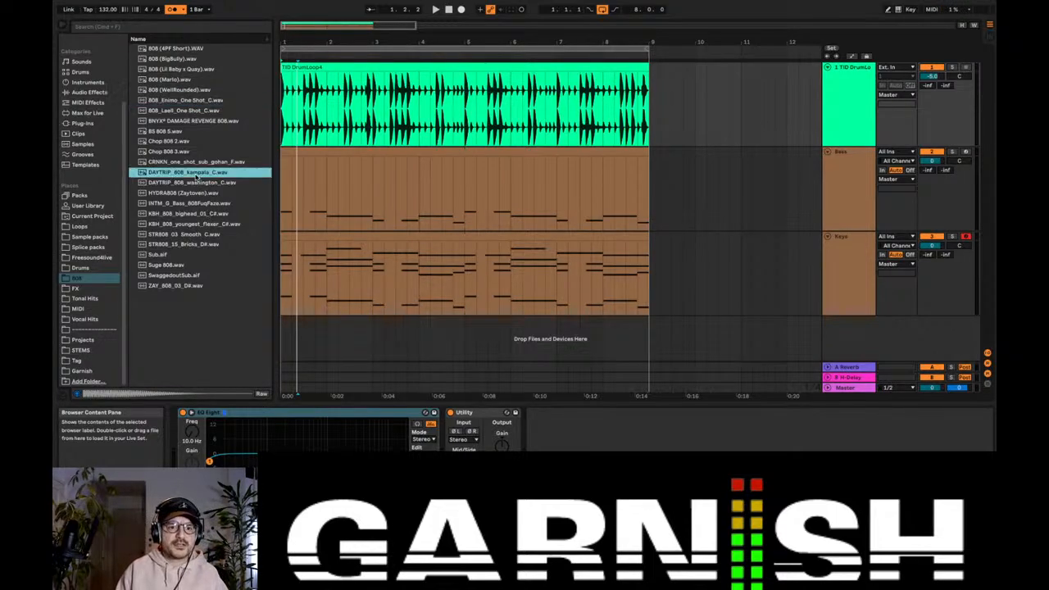
{"action": "left_click", "coordinate": [199, 182]}
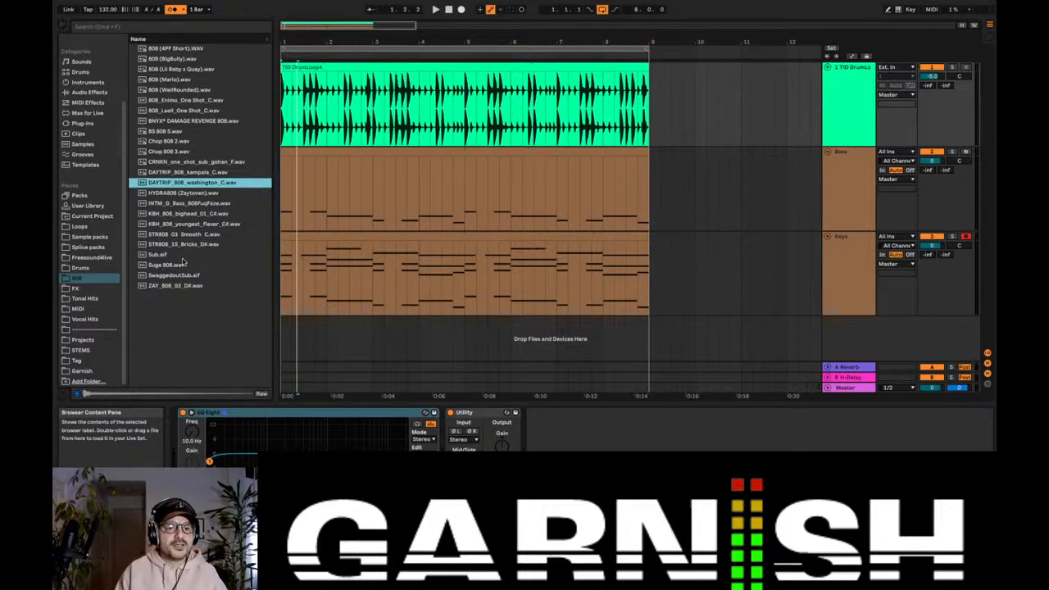
{"action": "left_click", "coordinate": [184, 202]}
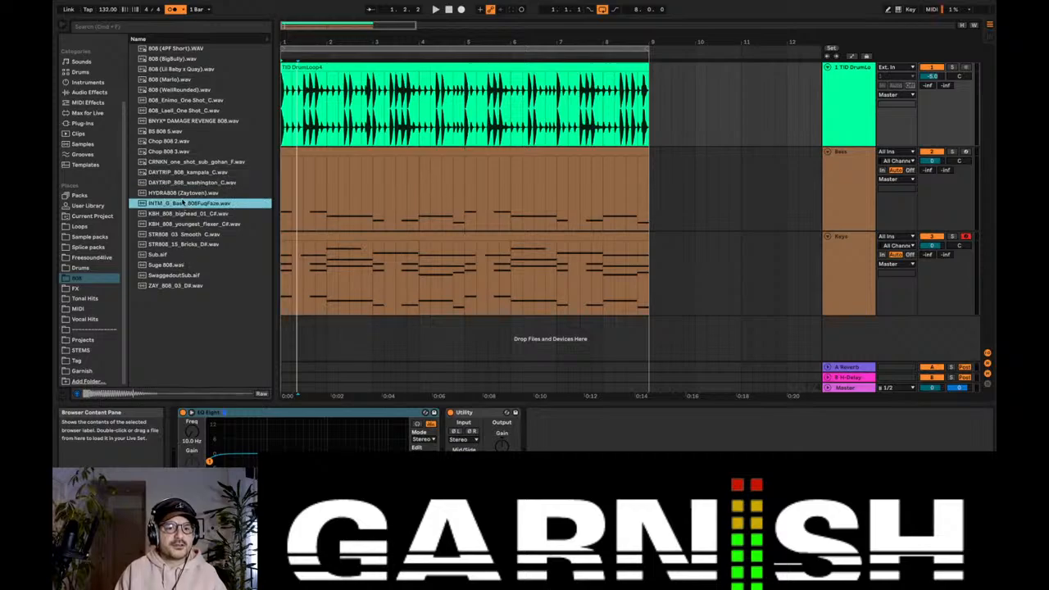
{"action": "left_click", "coordinate": [176, 264]}
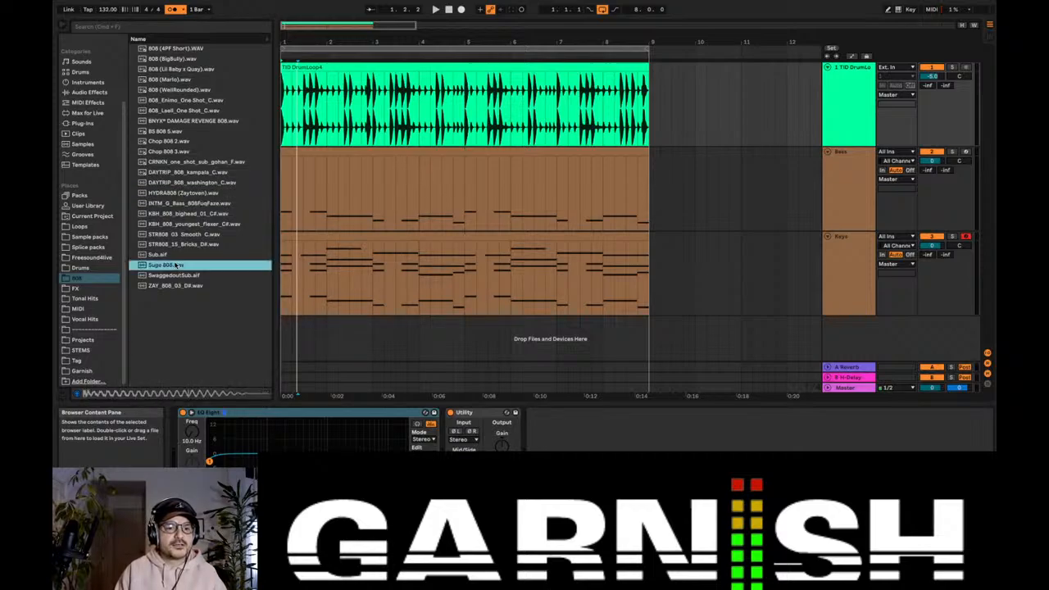
{"action": "left_click", "coordinate": [188, 235]}
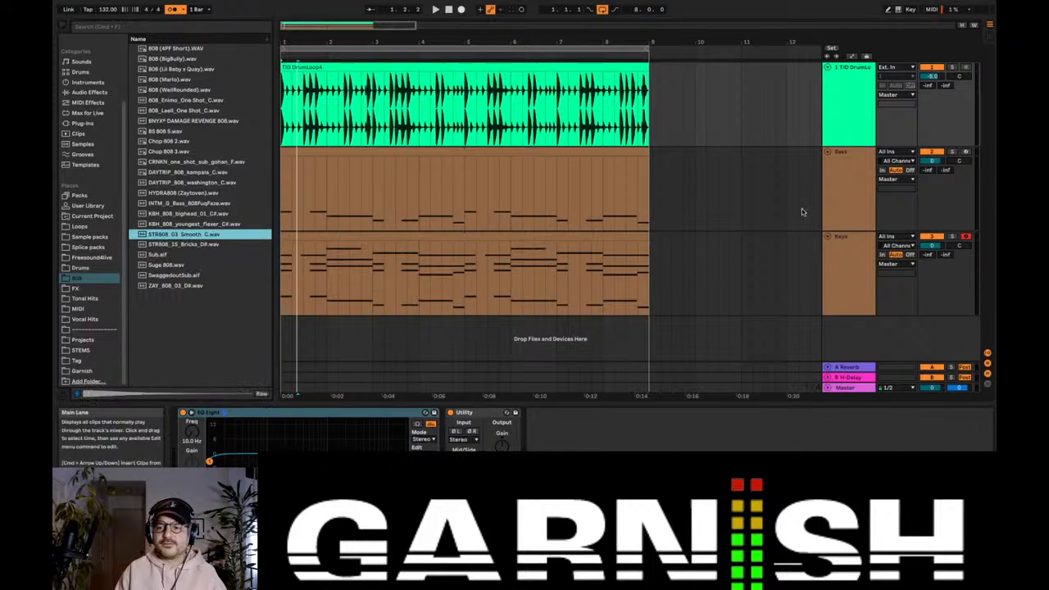
Step: Load STR808_03_Smooth_C.wav as the Bass track's instrument in 1-Shot mode and delete the track's EQ Eight
{"action": "left_click", "coordinate": [847, 176]}
{"action": "left_click_drag", "start_coordinate": [180, 238], "coordinate": [195, 461]}
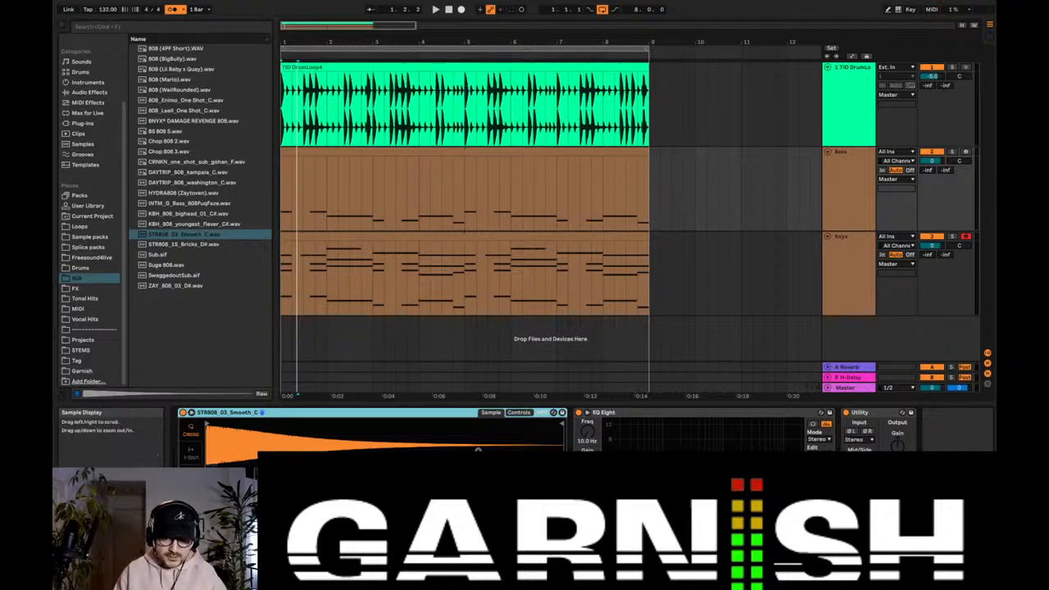
{"action": "left_click", "coordinate": [529, 413]}
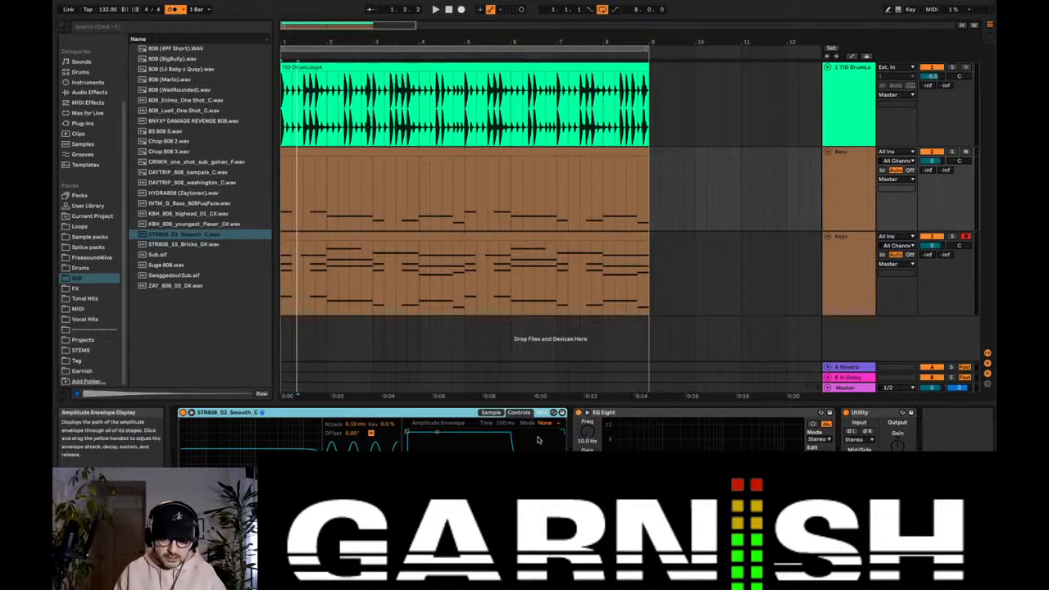
{"action": "left_click", "coordinate": [490, 412]}
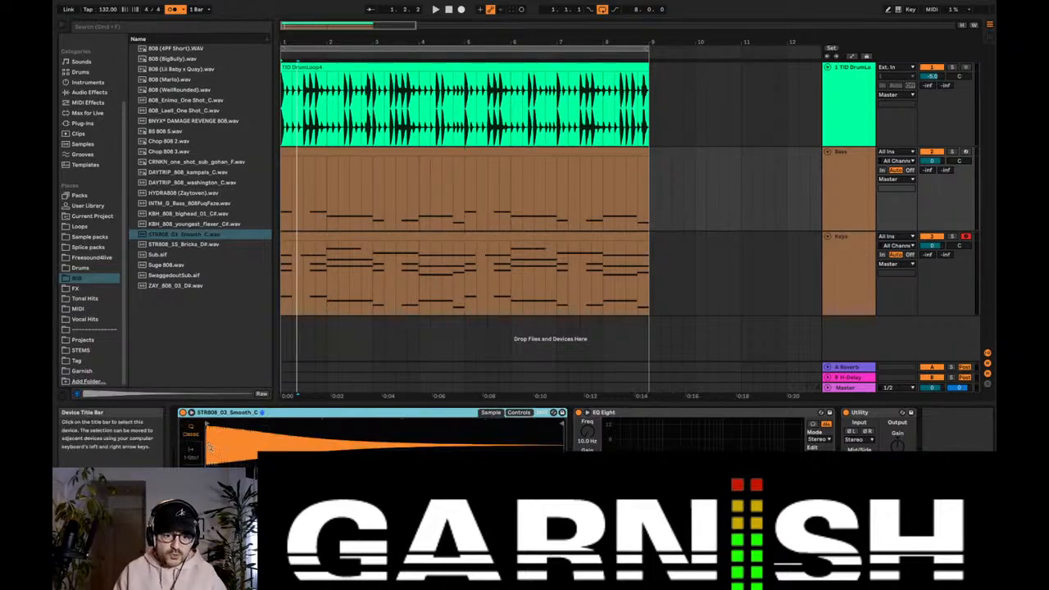
{"action": "left_click", "coordinate": [634, 412]}
{"action": "key", "text": "Delete"}
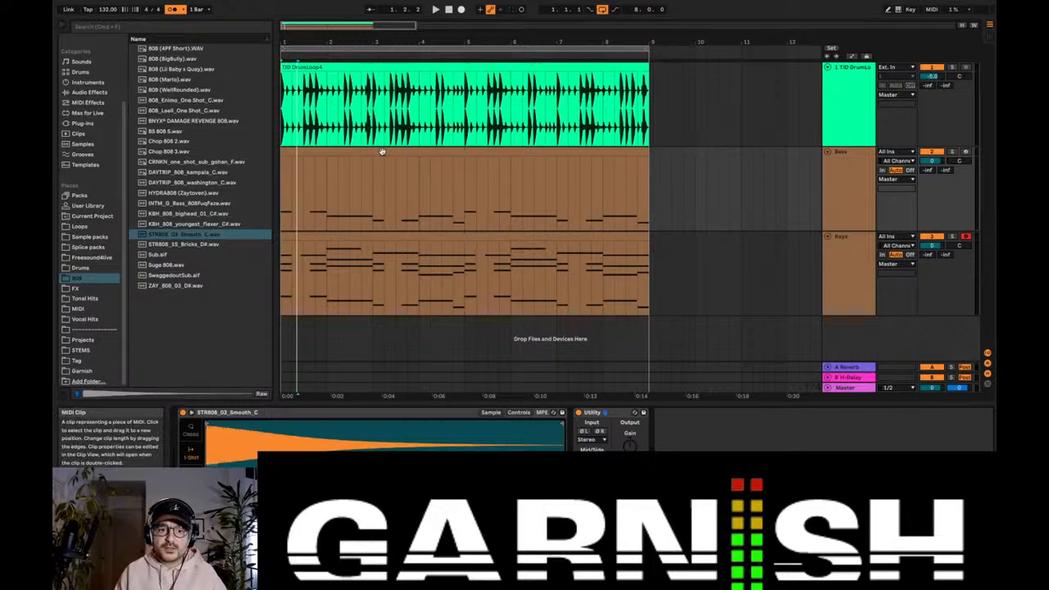
Step: Turn off the metronome and play the loop to hear the 808 bass with the drums and keys
{"action": "left_click", "coordinate": [851, 198]}
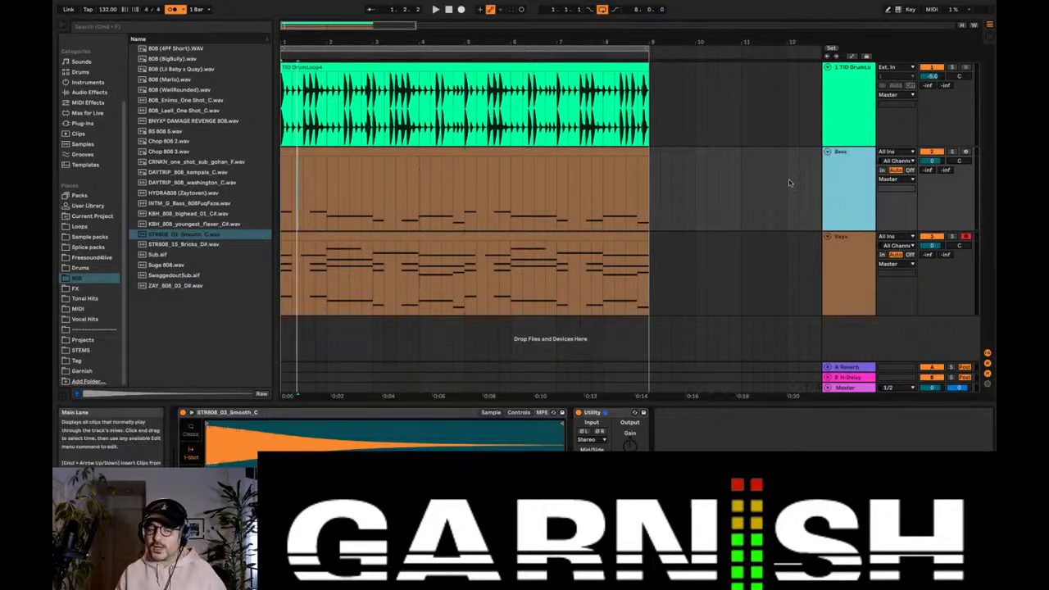
{"action": "left_click", "coordinate": [174, 11]}
{"action": "key", "text": "space"}
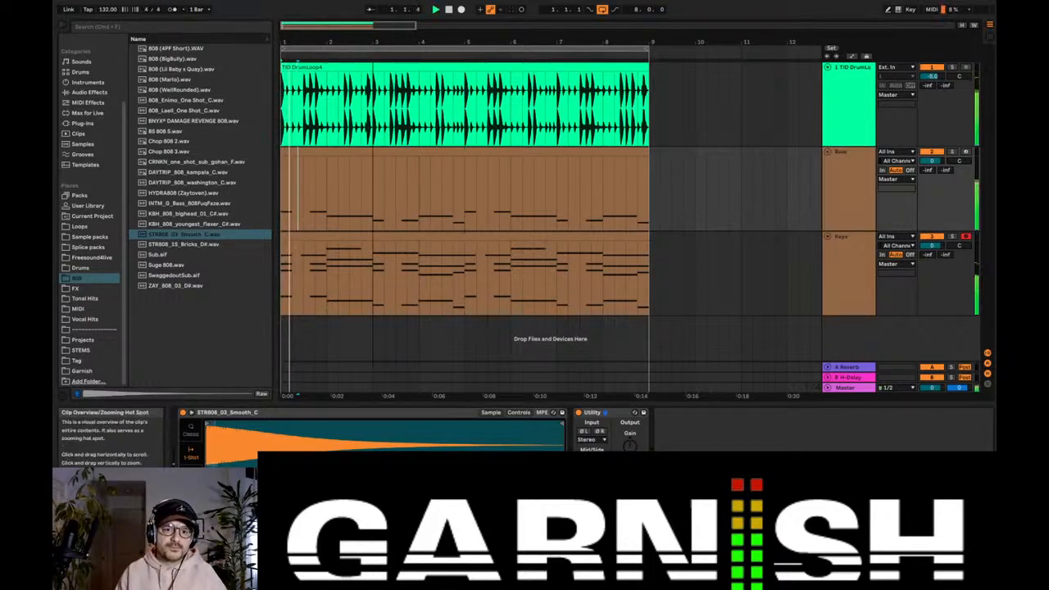
{"action": "mouse_move", "coordinate": [346, 29]}
{"action": "left_mouse_down"}
{"action": "mouse_move", "coordinate": [345, 46]}
{"action": "mouse_move", "coordinate": [347, 27]}
{"action": "left_mouse_up"}
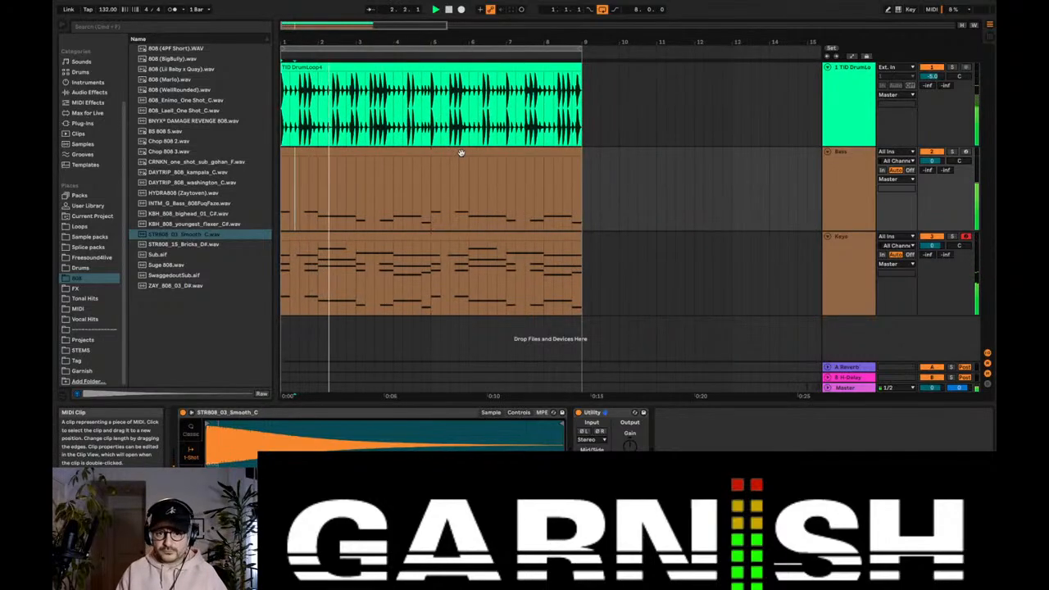
Step: Open the Bass clip in an enlarged note editor, stop playback and transpose all its notes up one octave
{"action": "double_click", "coordinate": [459, 154]}
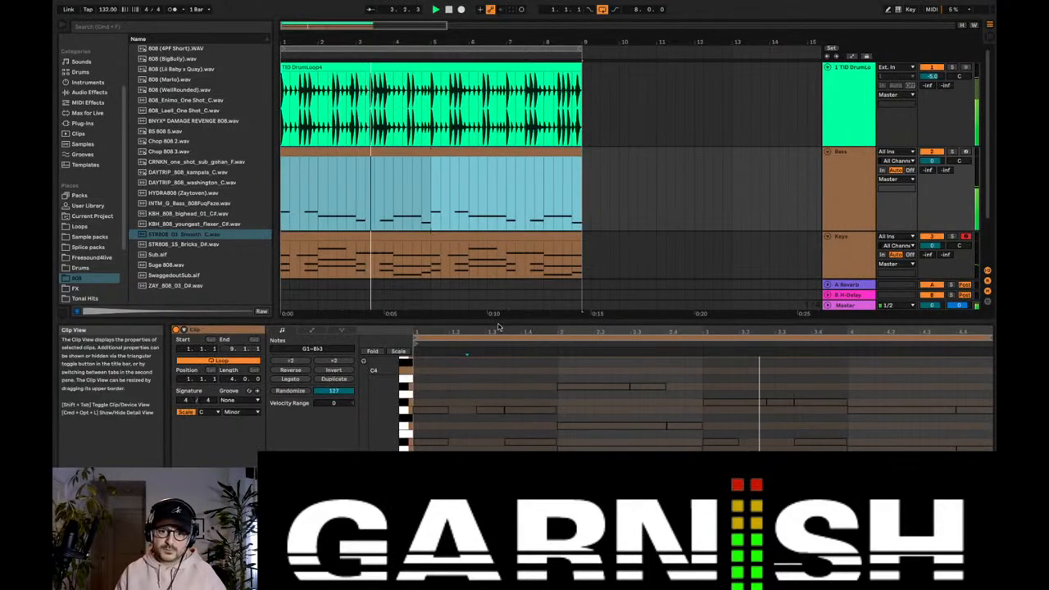
{"action": "left_click_drag", "start_coordinate": [495, 322], "coordinate": [490, 237]}
{"action": "key", "text": "space"}
{"action": "left_click", "coordinate": [483, 280]}
{"action": "key", "text": "super+a"}
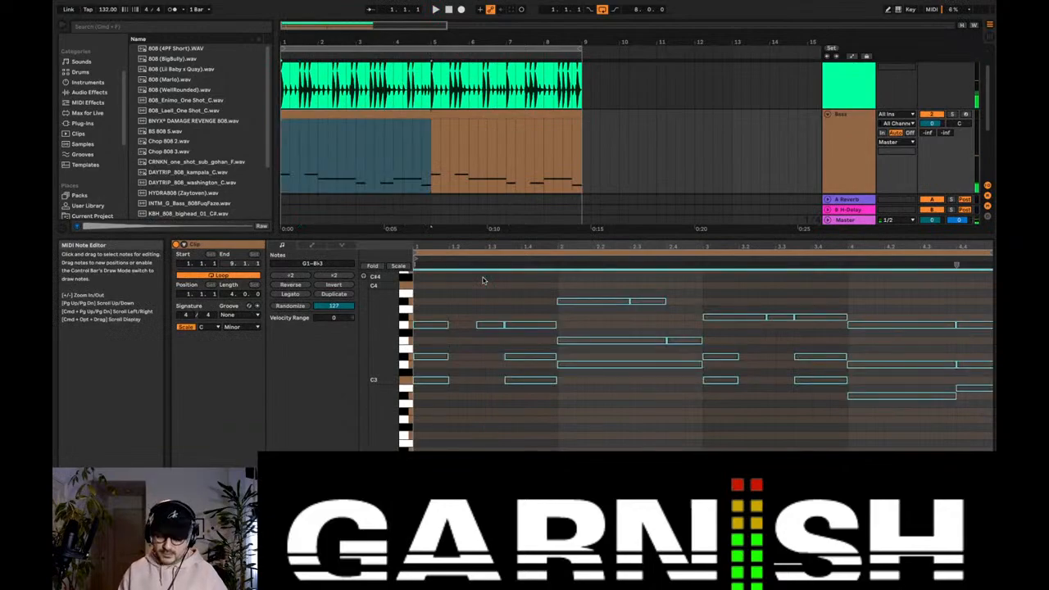
{"action": "key", "text": "shift+Up"}
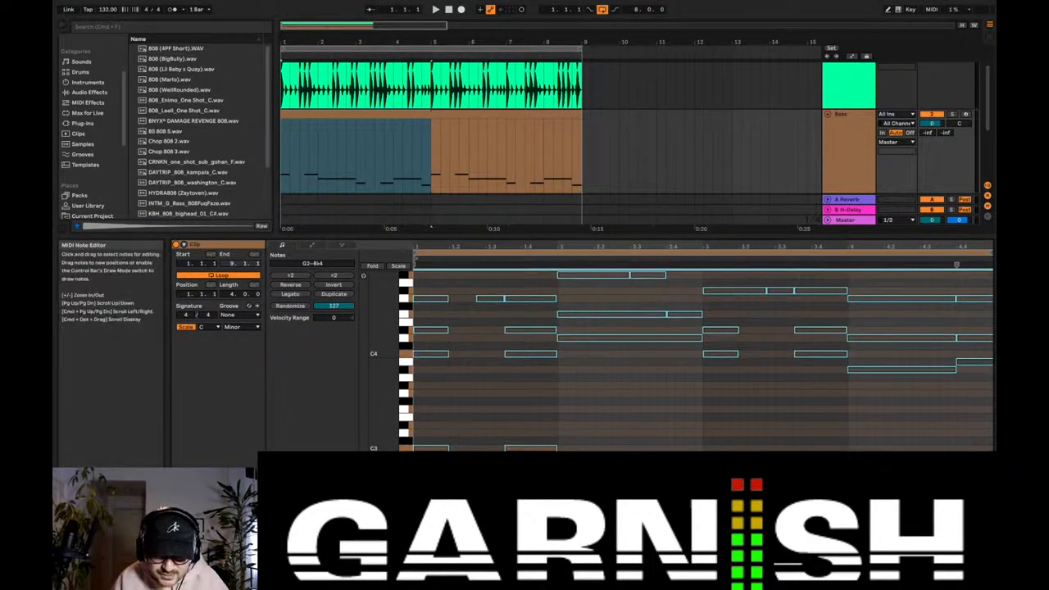
Step: Select the active bass notes from G2 to C3 and play the loop to check the transposed bass
{"action": "left_click", "coordinate": [566, 432]}
{"action": "scroll", "coordinate": [962, 443], "scroll_direction": "down", "scroll_amount": 3}
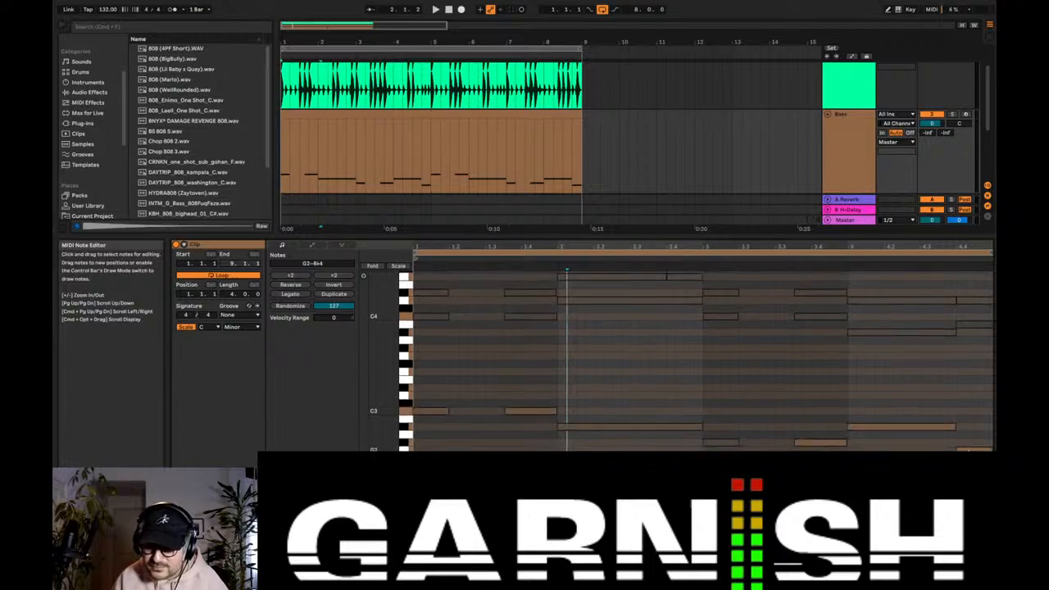
{"action": "left_click_drag", "start_coordinate": [975, 448], "coordinate": [391, 385]}
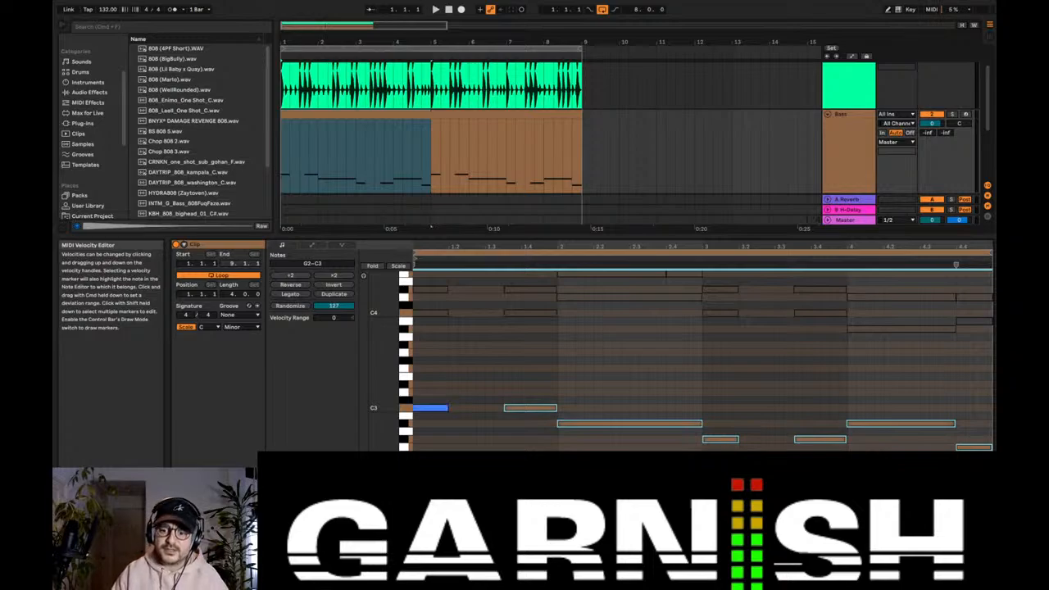
{"action": "key", "text": "space"}
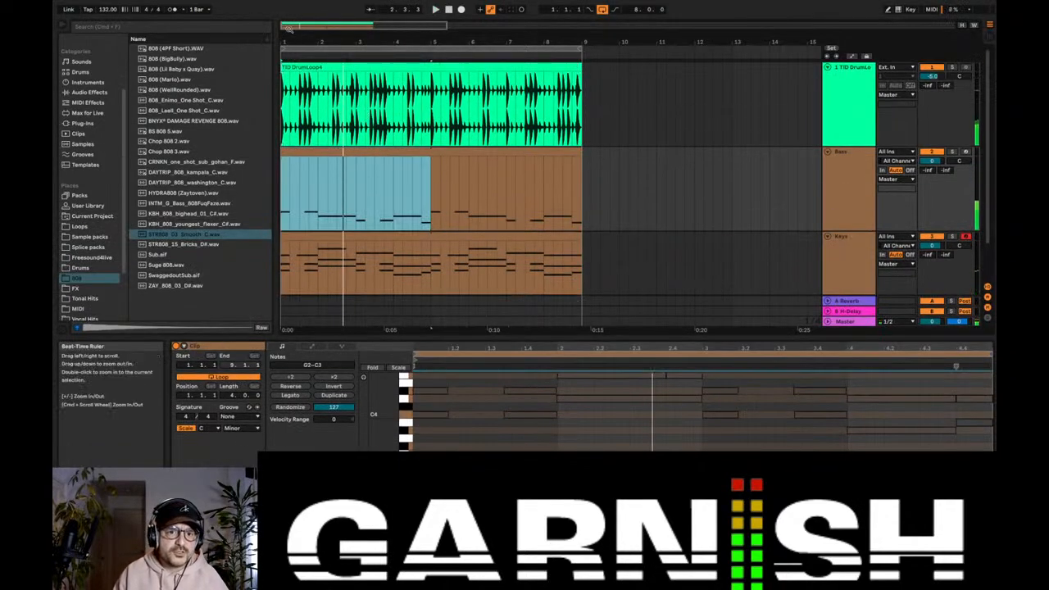
{"action": "mouse_move", "coordinate": [284, 26]}
{"action": "left_mouse_down"}
{"action": "mouse_move", "coordinate": [284, 65]}
{"action": "mouse_move", "coordinate": [284, 26]}
{"action": "left_mouse_up"}
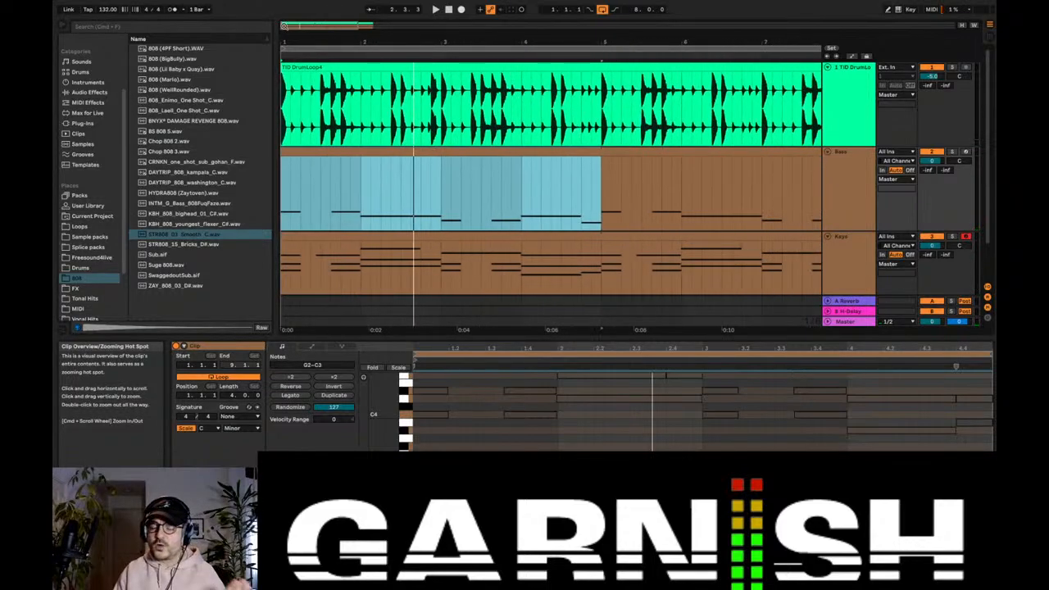
Step: Switch the Bass track's 808 sampler to Classic mode and play the loop
{"action": "left_click", "coordinate": [330, 151]}
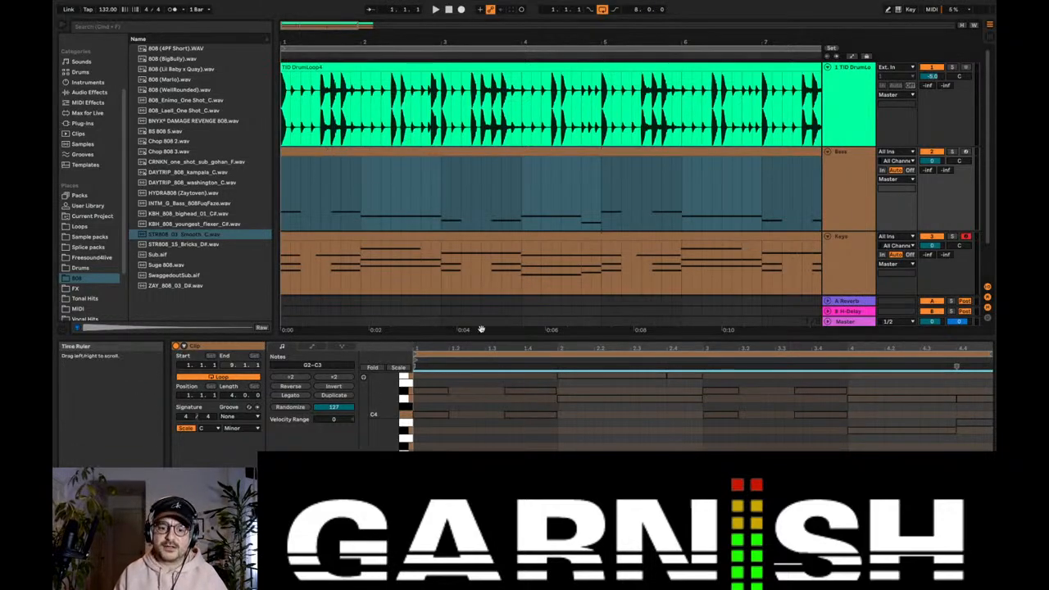
{"action": "left_click_drag", "start_coordinate": [478, 338], "coordinate": [478, 266]}
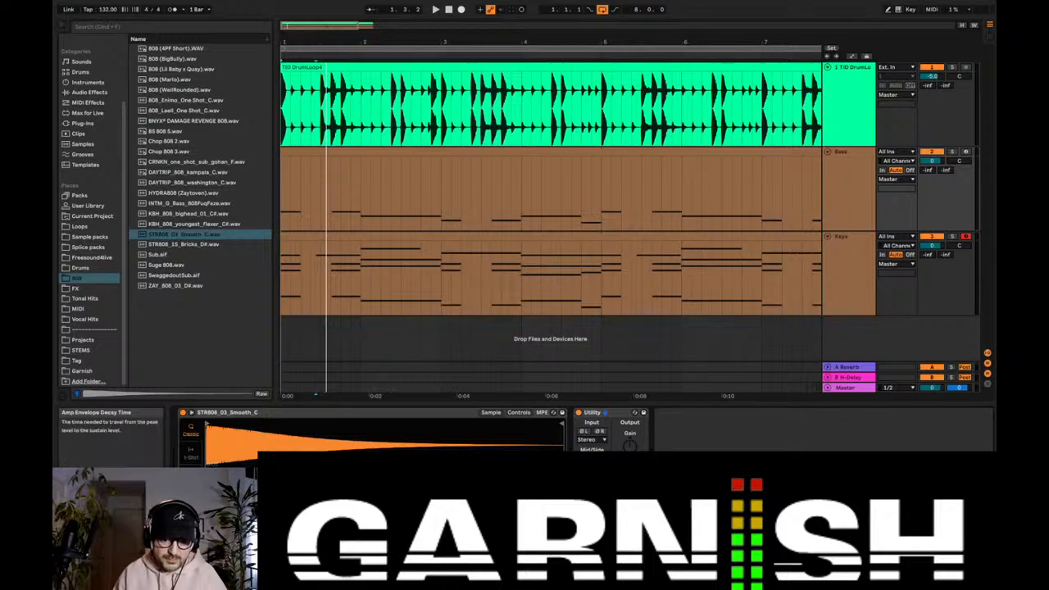
{"action": "key", "text": "space"}
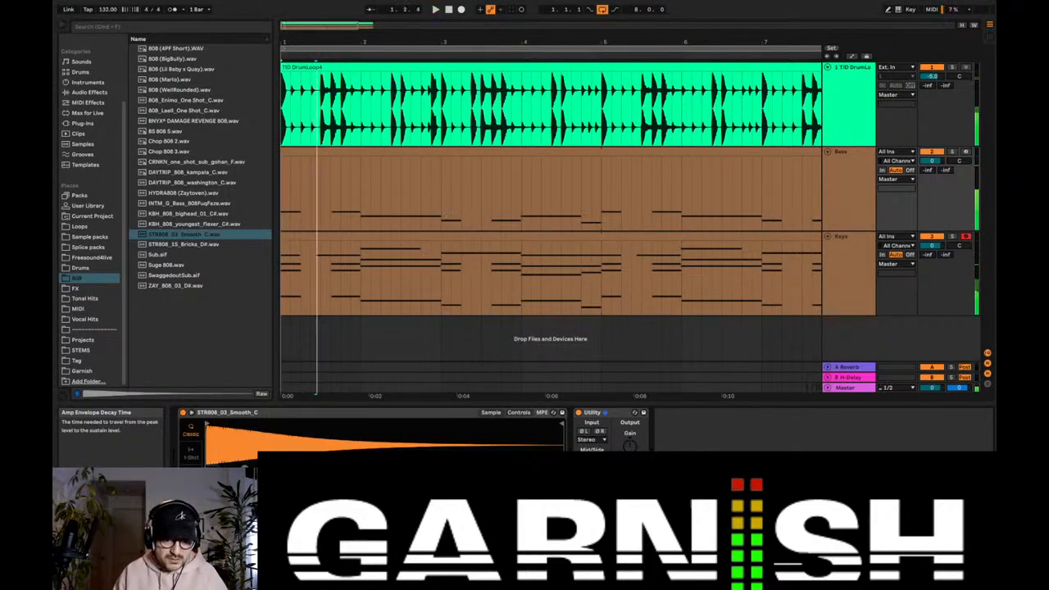
Step: Compare the 808 sampler's 1-Shot and Classic modes while playing the loop, returning it to Classic
{"action": "left_click", "coordinate": [190, 454]}
{"action": "key", "text": "space"}
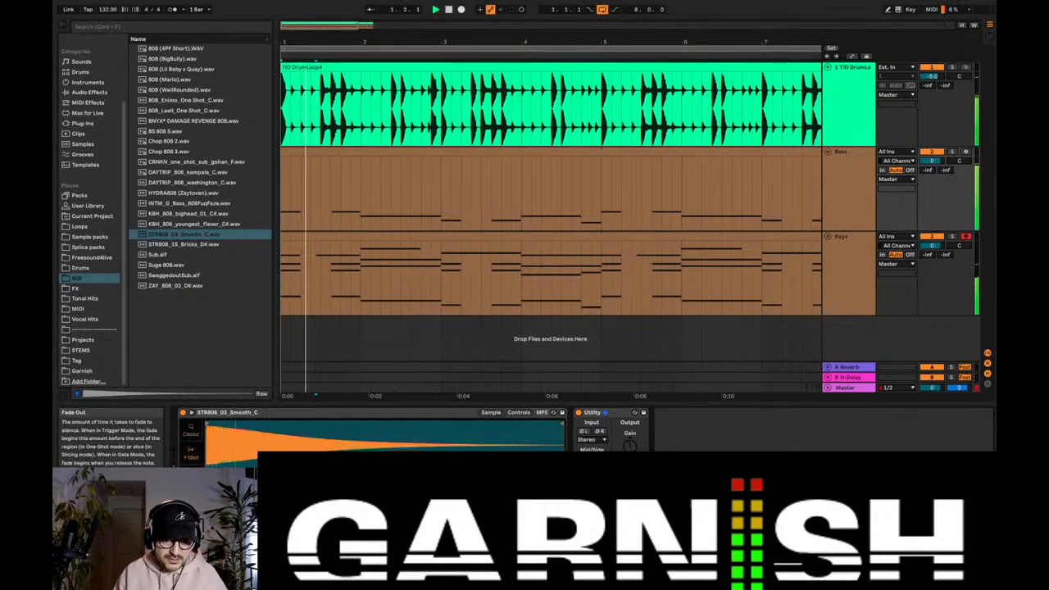
{"action": "left_click", "coordinate": [191, 434]}
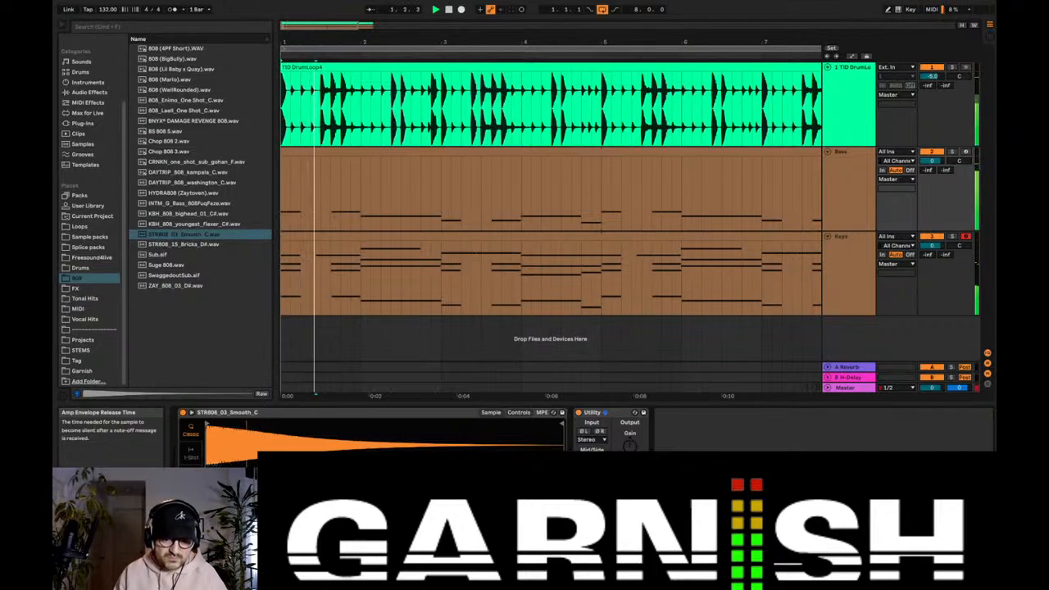
{"action": "key", "text": "space"}
{"action": "key", "text": "space"}
Step: Limit the 808 sampler to 1 voice and play the loop with this setting
{"action": "key", "text": "space"}
{"action": "left_click", "coordinate": [362, 483]}
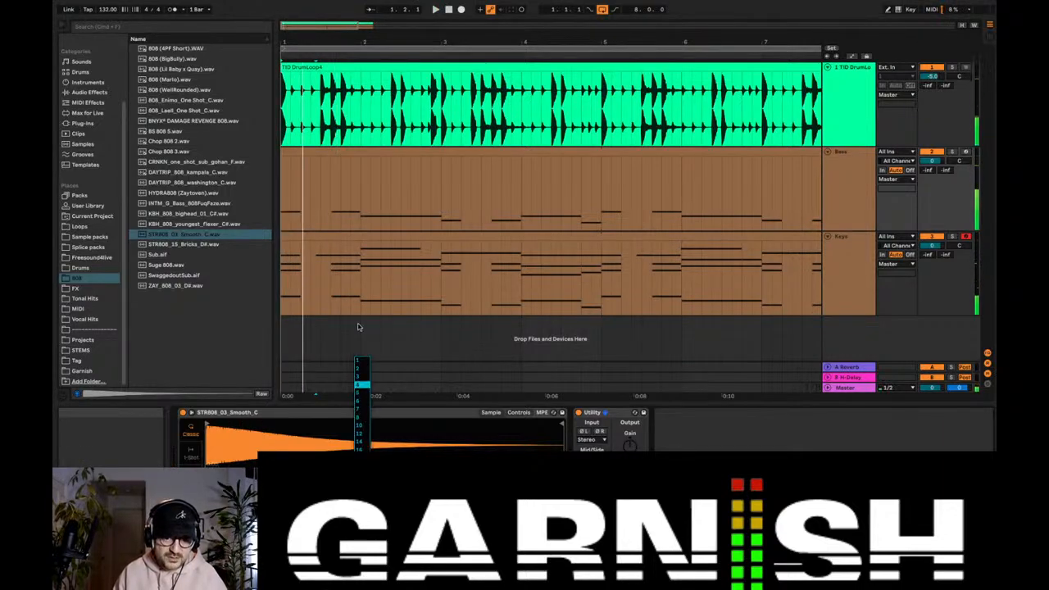
{"action": "left_click", "coordinate": [358, 360]}
{"action": "key", "text": "space"}
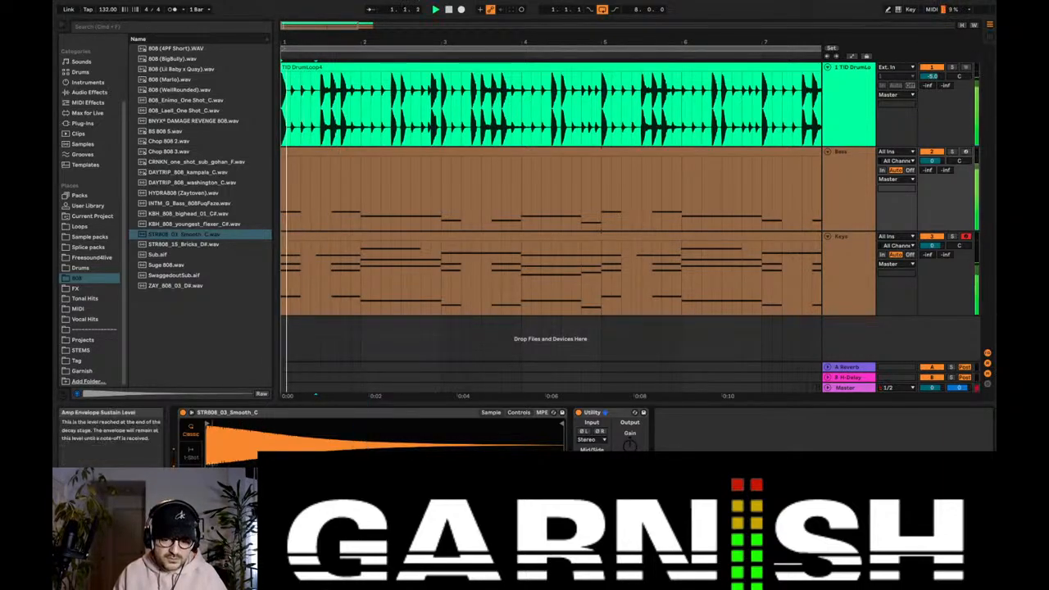
Step: Open the Bass clip's notes and split the second C3 note of bar 1 at beat 1.4
{"action": "double_click", "coordinate": [357, 169]}
{"action": "left_click", "coordinate": [512, 409]}
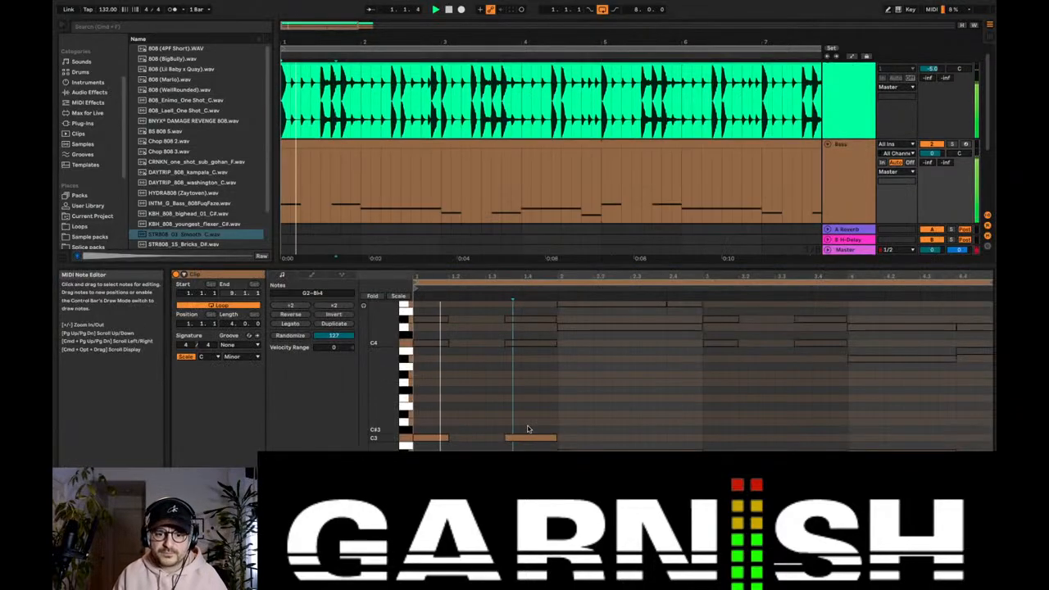
{"action": "scroll", "coordinate": [529, 430], "scroll_direction": "down", "scroll_amount": 1}
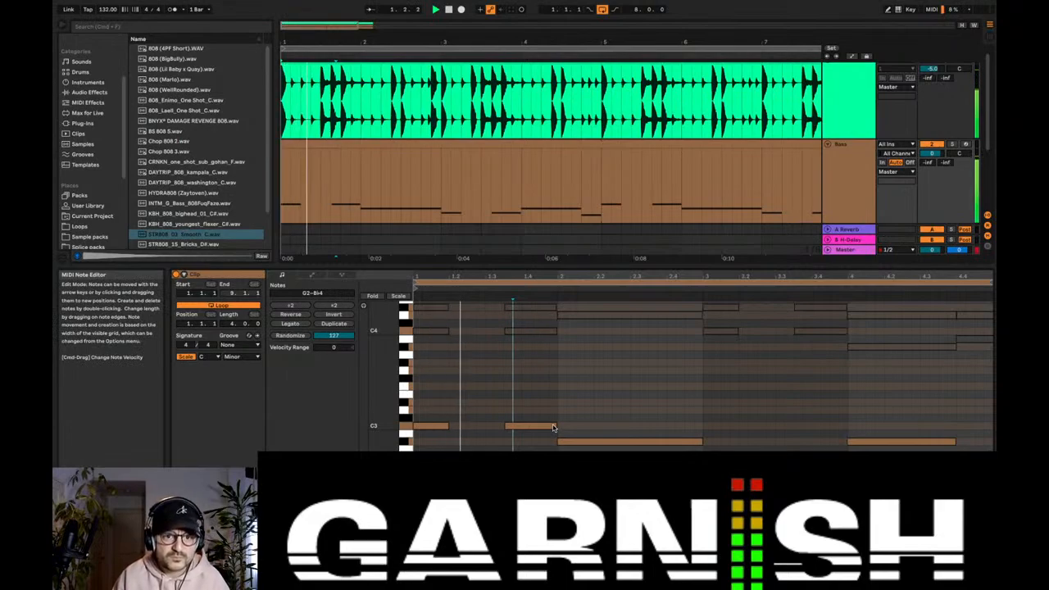
{"action": "mouse_move", "coordinate": [553, 426]}
{"action": "left_mouse_down"}
{"action": "mouse_move", "coordinate": [537, 426]}
{"action": "mouse_move", "coordinate": [551, 427]}
{"action": "left_mouse_up"}
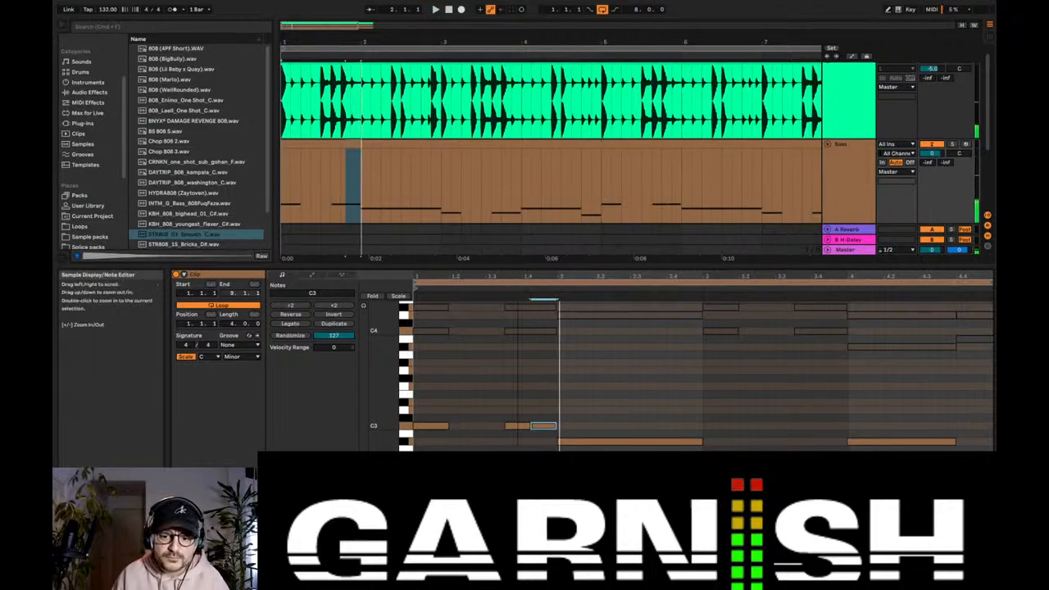
{"action": "left_click_drag", "start_coordinate": [532, 276], "coordinate": [532, 305]}
{"action": "key", "text": "space"}
{"action": "mouse_move", "coordinate": [548, 427]}
{"action": "left_mouse_down"}
{"action": "mouse_move", "coordinate": [538, 427]}
{"action": "mouse_move", "coordinate": [568, 426]}
{"action": "left_mouse_up"}
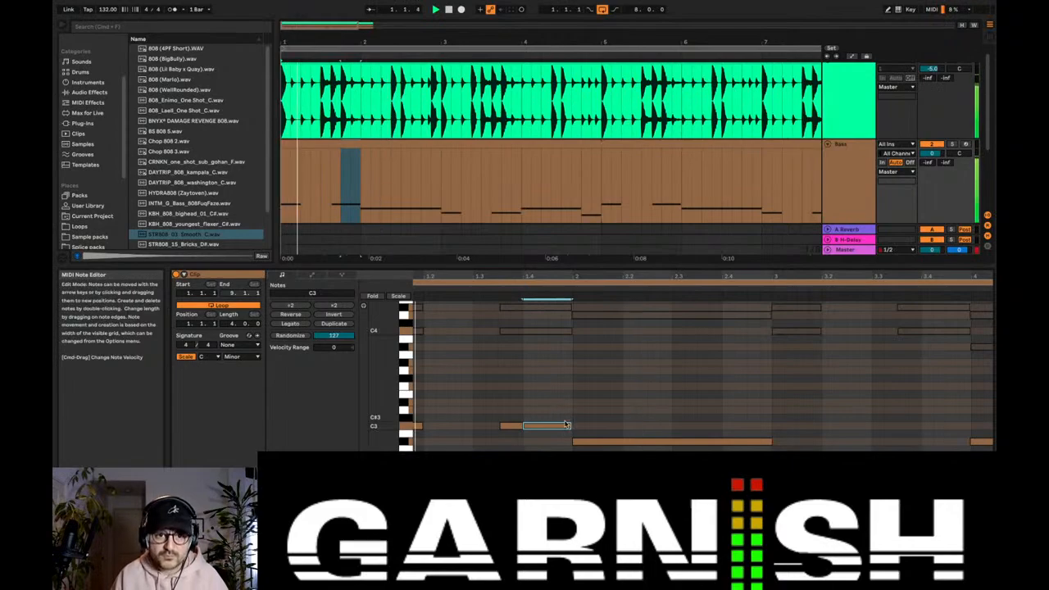
Step: Delete the long B♭2 note in bar 2 and add a short B♭2 note from 2.2.3 to 2.3
{"action": "left_click", "coordinate": [589, 442]}
{"action": "key", "text": "space"}
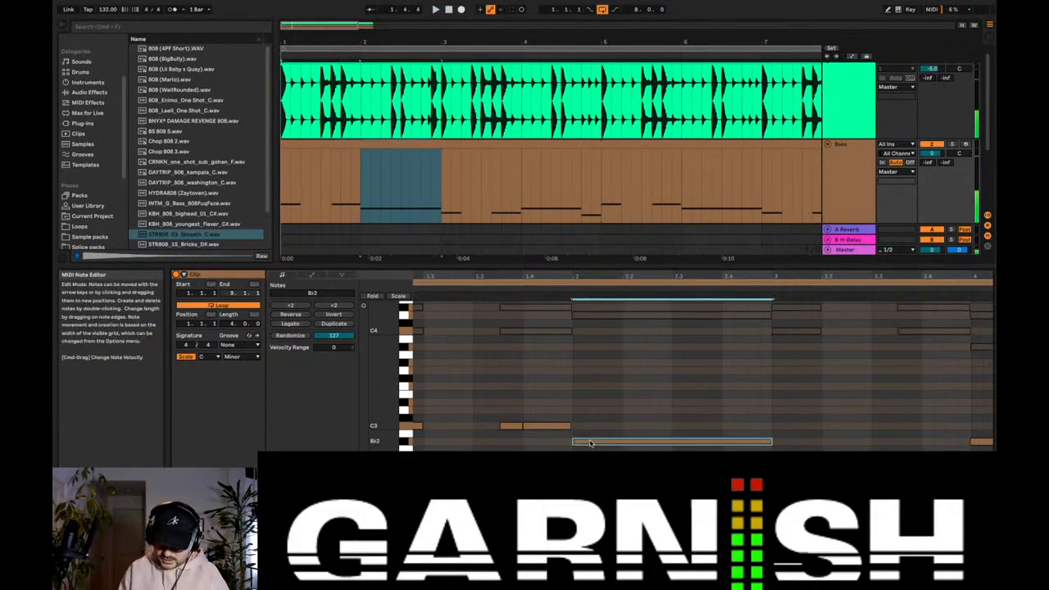
{"action": "key", "text": "0"}
{"action": "key", "text": "space"}
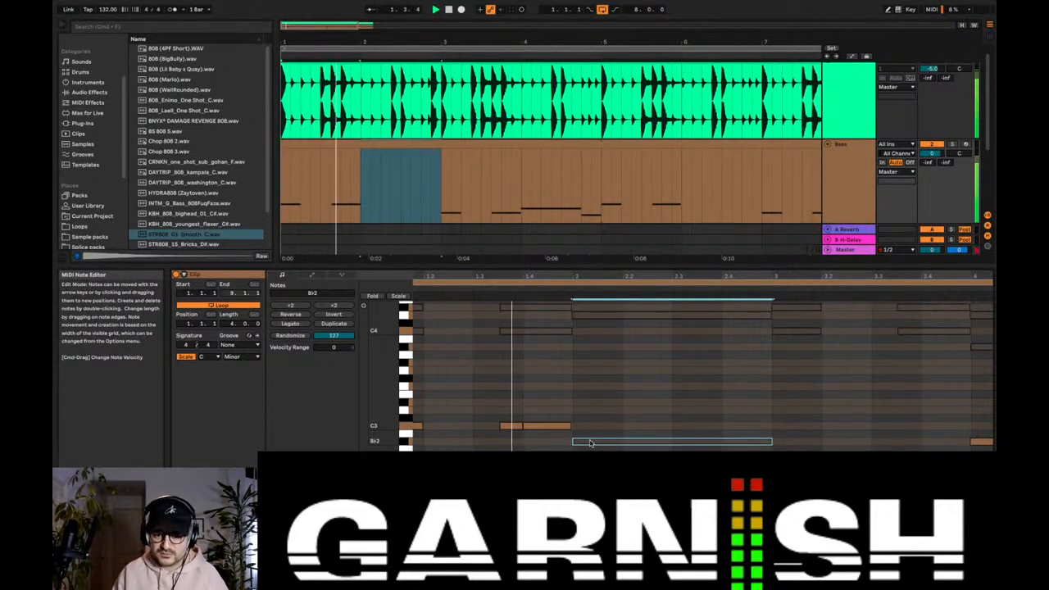
{"action": "key", "text": "space"}
{"action": "key", "text": "Delete"}
{"action": "double_click", "coordinate": [678, 442]}
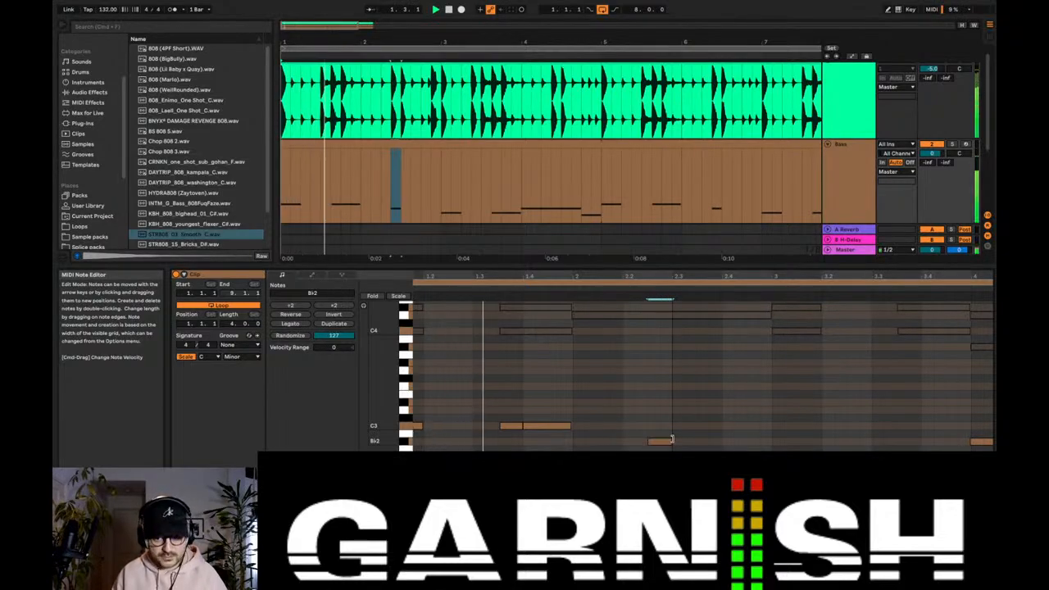
{"action": "left_click_drag", "start_coordinate": [660, 442], "coordinate": [671, 440]}
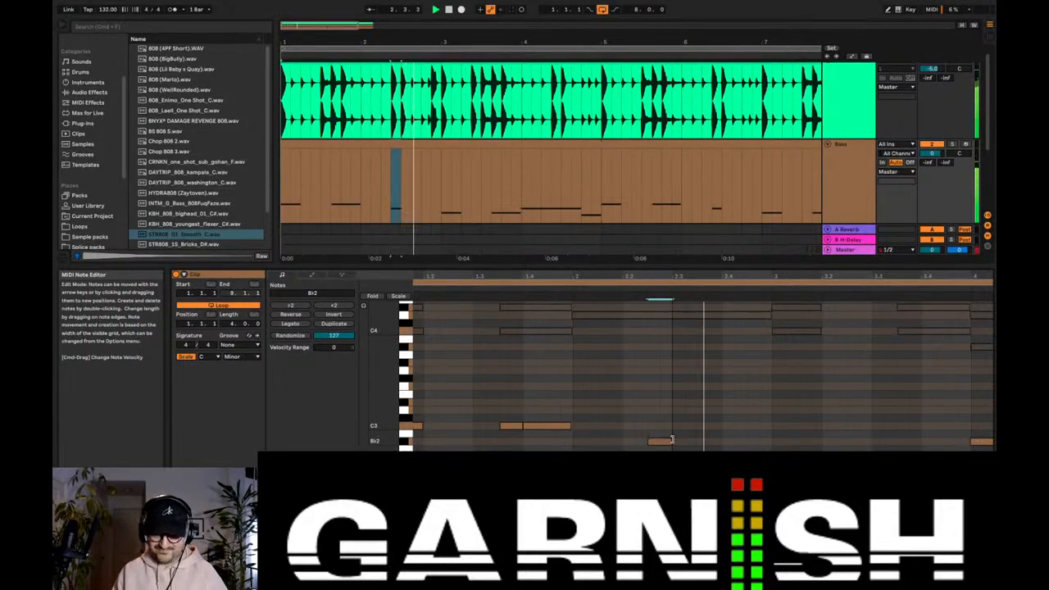
Step: Add a B♭2 note from 2.3 to 2.4.2, followed by another short B♭2 note at 2.4.2
{"action": "left_click_drag", "start_coordinate": [671, 440], "coordinate": [769, 441]}
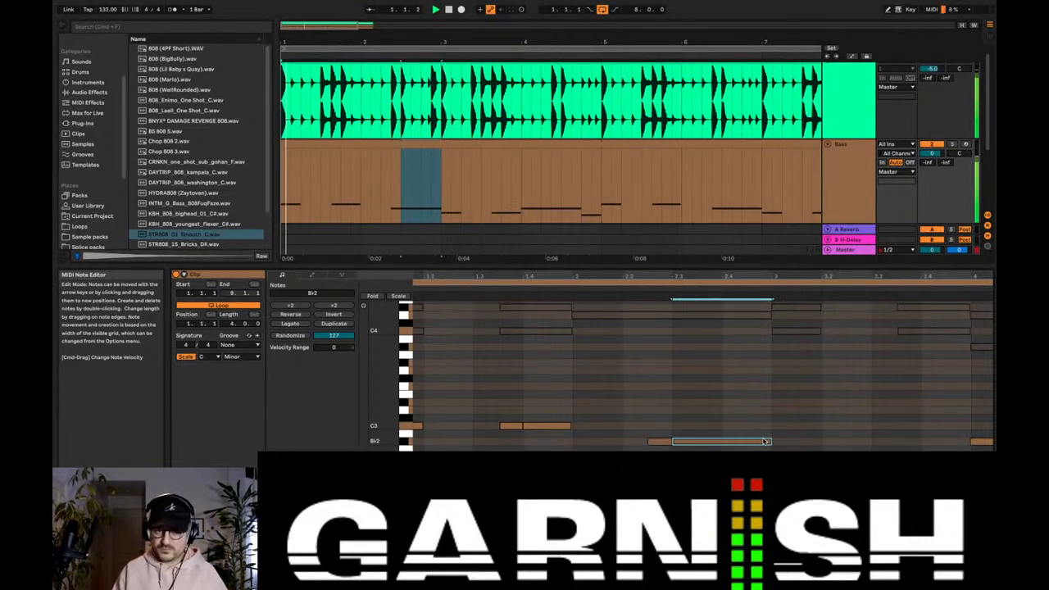
{"action": "scroll", "coordinate": [764, 442], "scroll_direction": "down", "scroll_amount": 3}
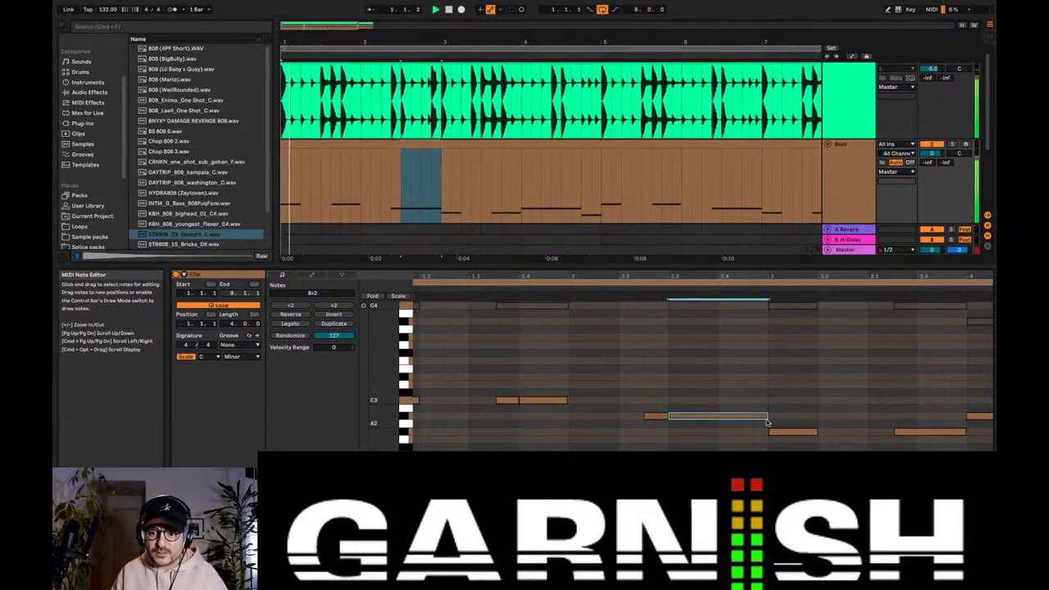
{"action": "left_click_drag", "start_coordinate": [765, 416], "coordinate": [732, 416]}
{"action": "double_click", "coordinate": [737, 416]}
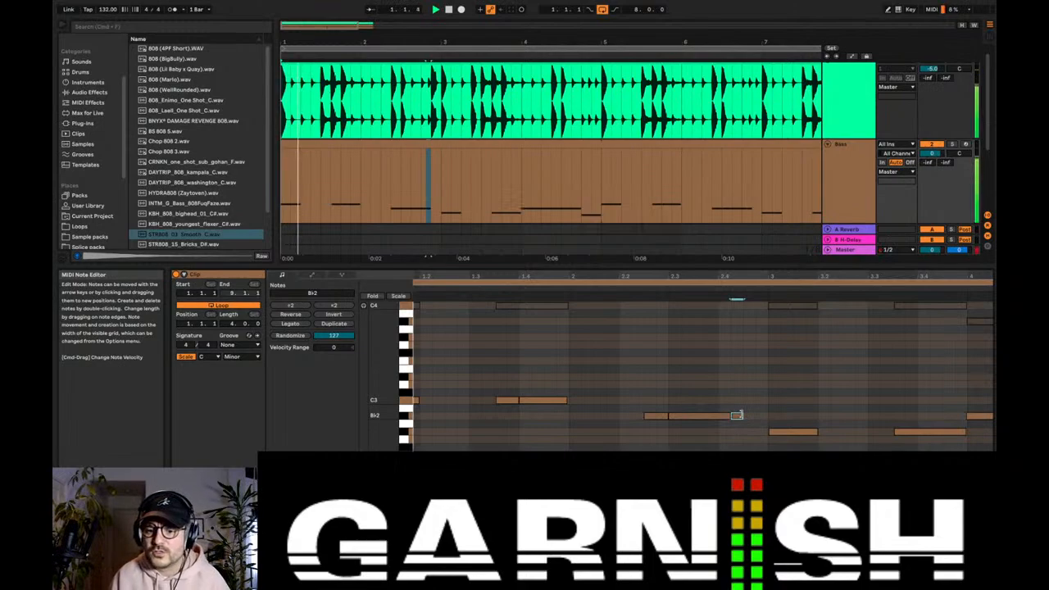
Step: Examine the drum loop's waveform around beat 2.3 to locate the kick hits, listening from that point
{"action": "left_click", "coordinate": [391, 106]}
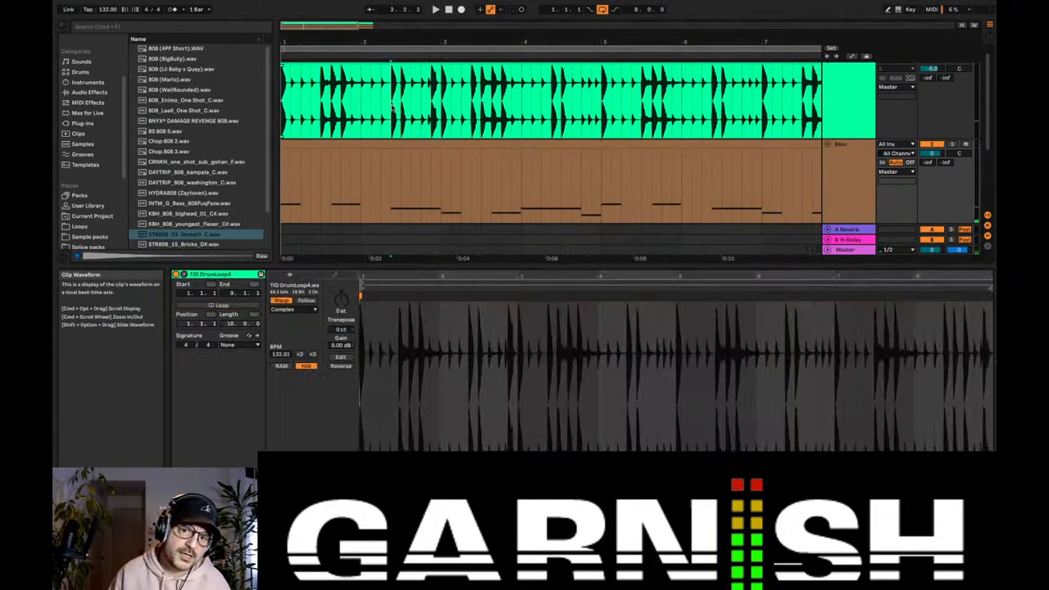
{"action": "left_click_drag", "start_coordinate": [392, 106], "coordinate": [399, 108]}
{"action": "key", "text": "space"}
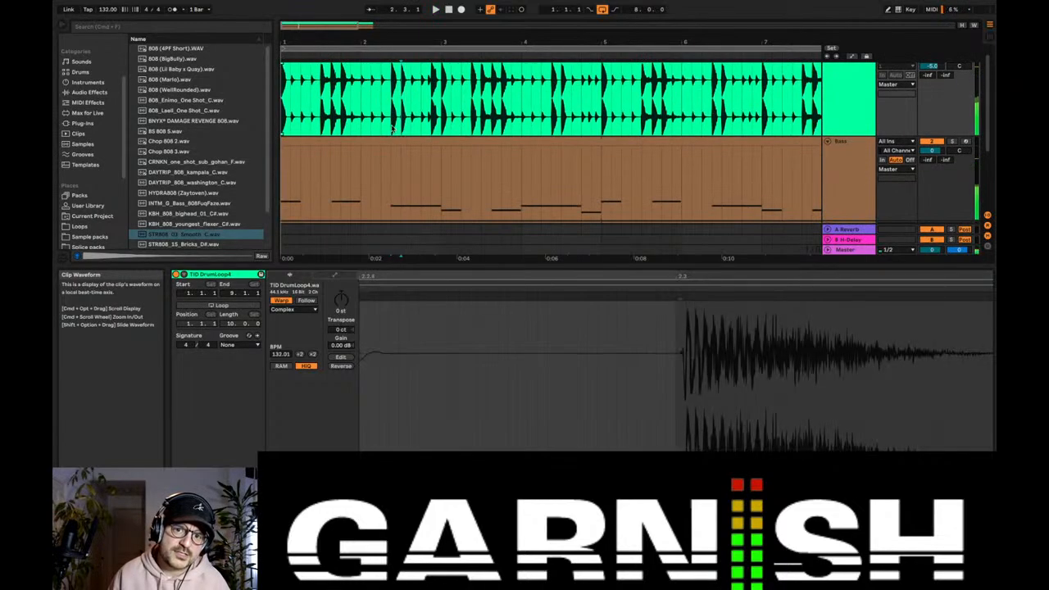
{"action": "key", "text": "space"}
Step: Return to the Bass clip, delete the middle B♭2 note of bar 2 and lengthen the first to fill the gap
{"action": "left_click", "coordinate": [393, 138]}
{"action": "key", "text": "space"}
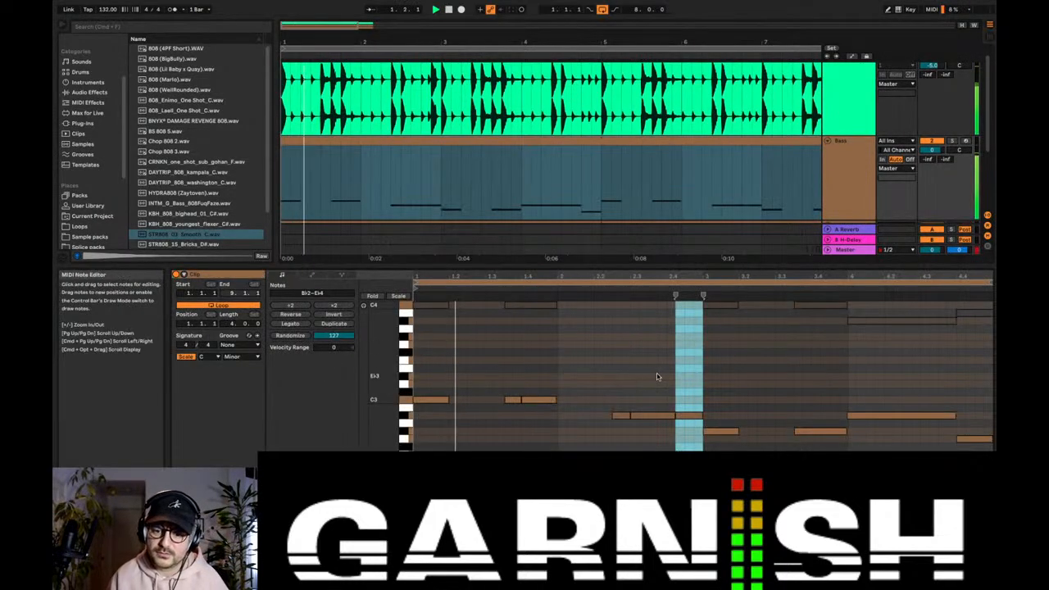
{"action": "left_click", "coordinate": [656, 371]}
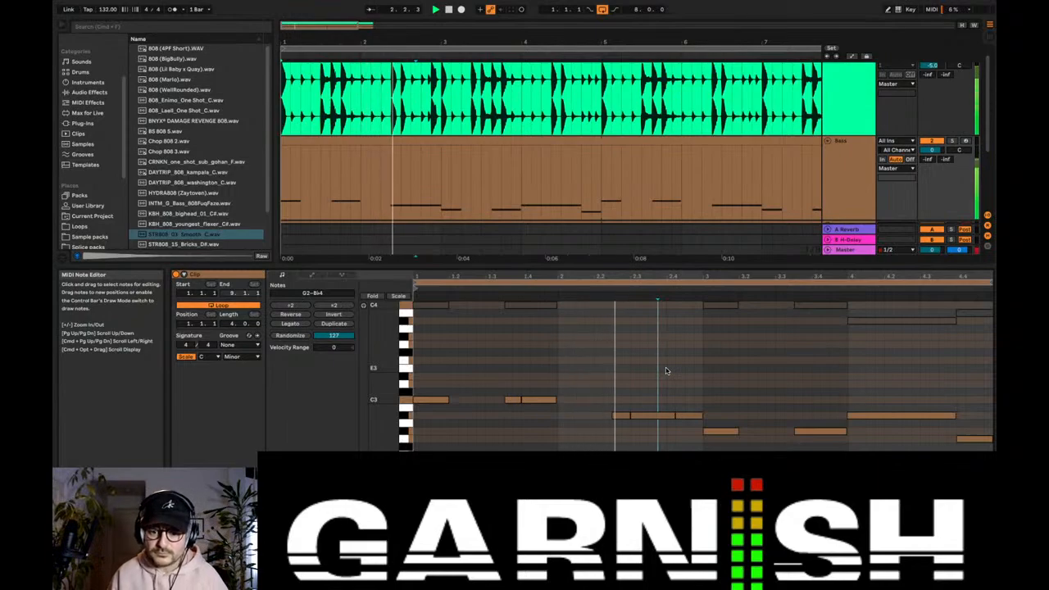
{"action": "left_click", "coordinate": [656, 416]}
{"action": "key", "text": "Delete"}
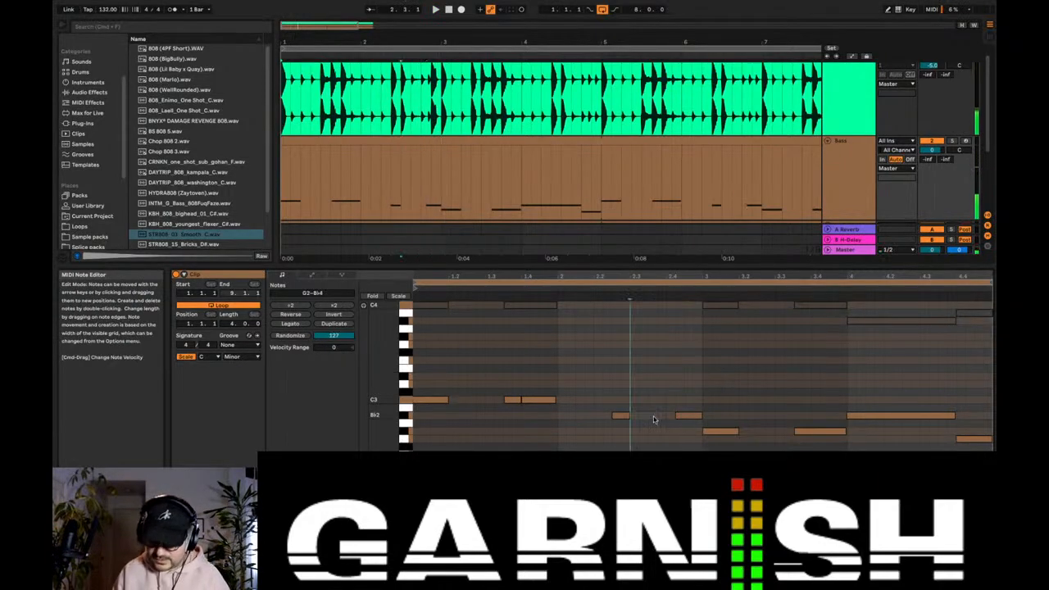
{"action": "left_click_drag", "start_coordinate": [629, 417], "coordinate": [701, 420]}
{"action": "key", "text": "space"}
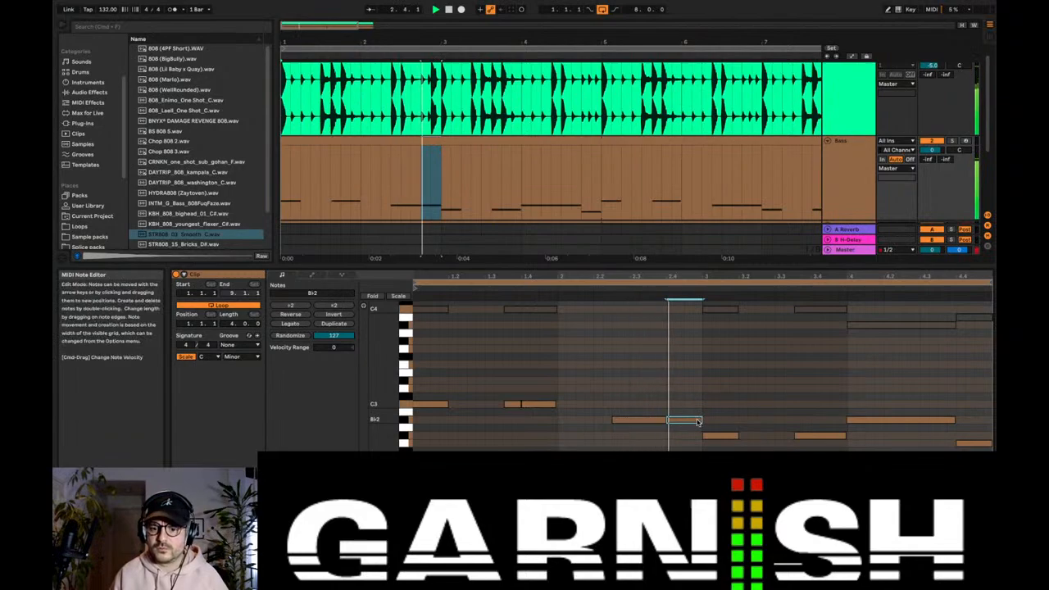
Step: Start the last B♭2 note of bar 2 at 2.4.3 and extend the preceding B♭2 note to meet it
{"action": "left_click_drag", "start_coordinate": [692, 421], "coordinate": [710, 424]}
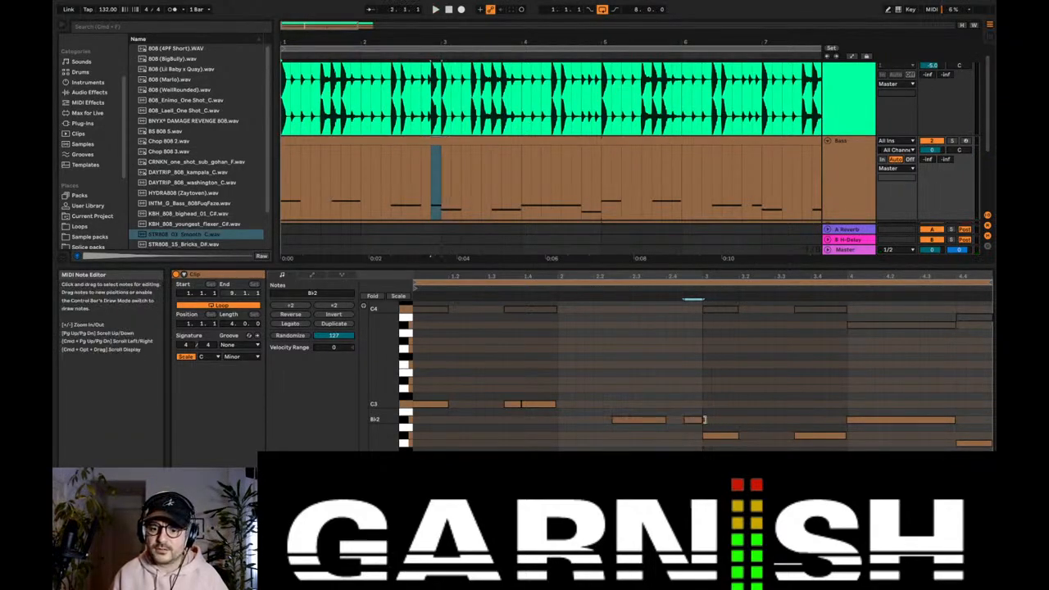
{"action": "key", "text": "space"}
{"action": "left_click_drag", "start_coordinate": [664, 420], "coordinate": [681, 419]}
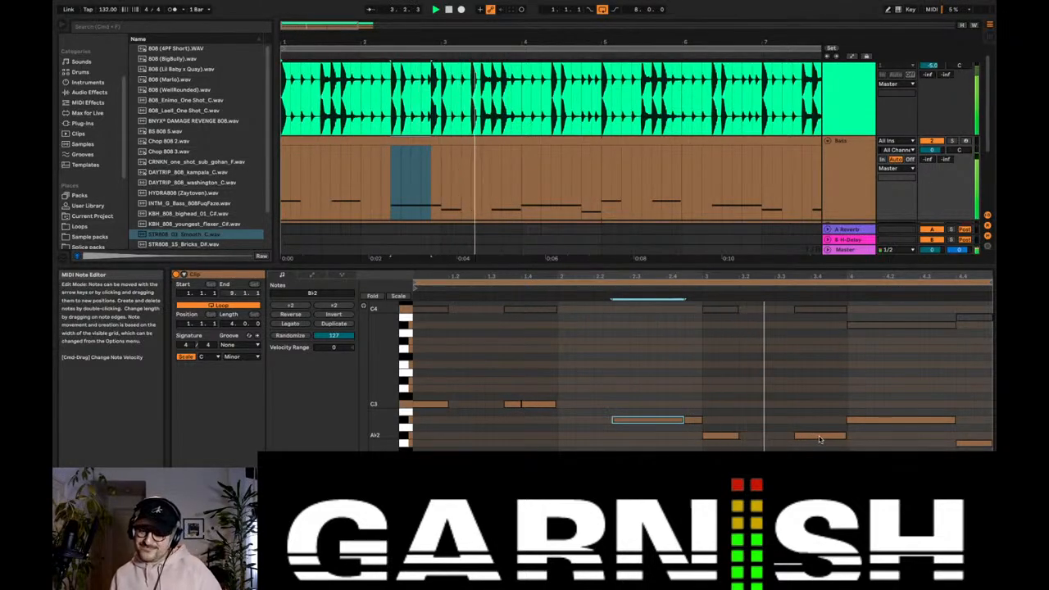
Step: Add a short A♭2 note from 3.2.3 to 3.3 in the Bass clip and play the loop
{"action": "key", "text": "space"}
{"action": "left_click", "coordinate": [760, 436]}
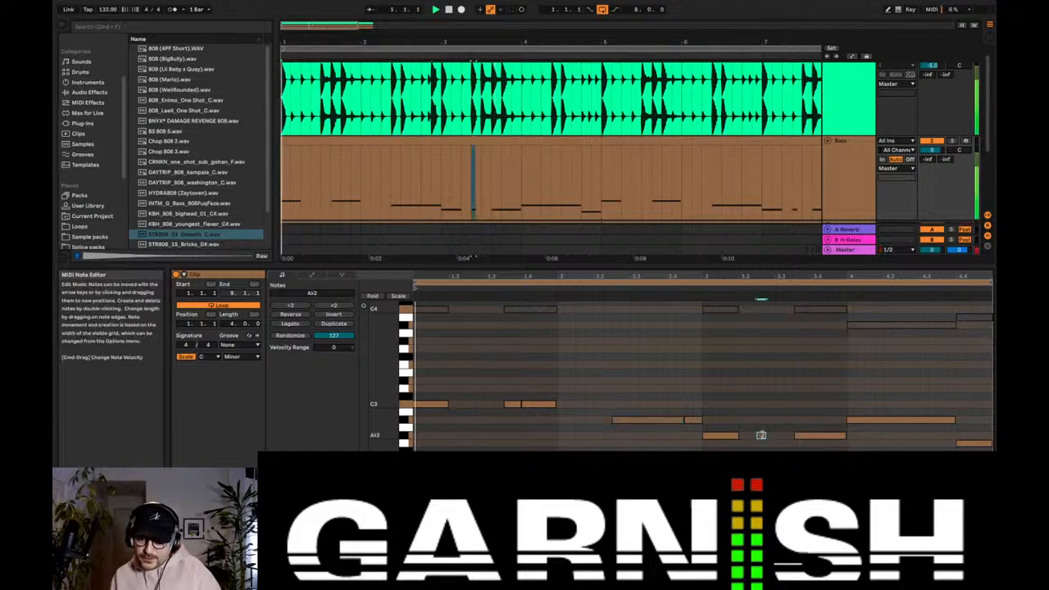
{"action": "key", "text": "space"}
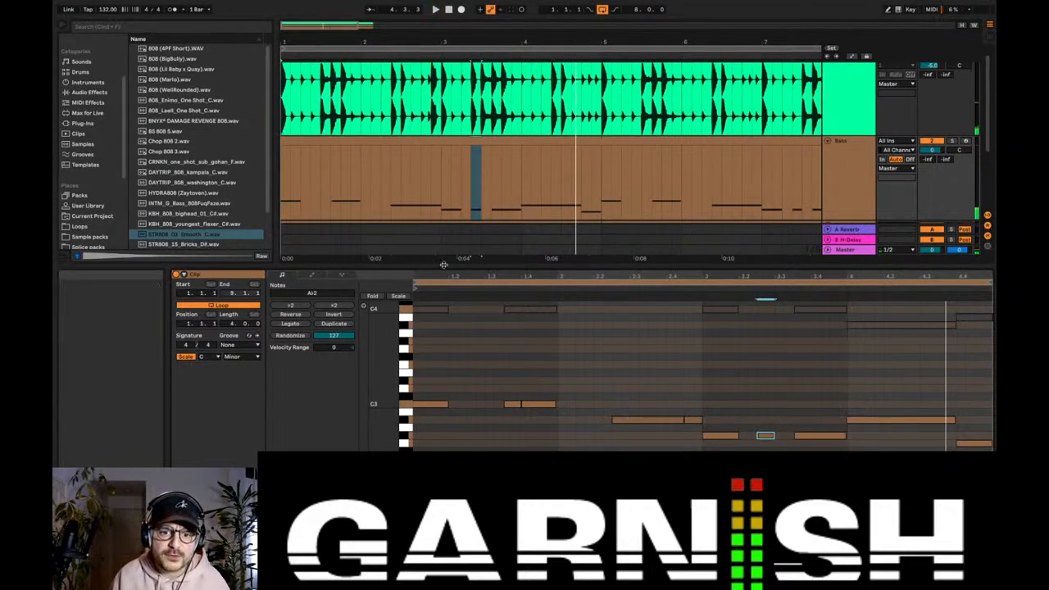
Step: Solo the drum loop and Bass tracks and listen to them together from bar 3
{"action": "left_click_drag", "start_coordinate": [444, 266], "coordinate": [445, 293]}
{"action": "left_click_drag", "start_coordinate": [299, 25], "coordinate": [299, 37]}
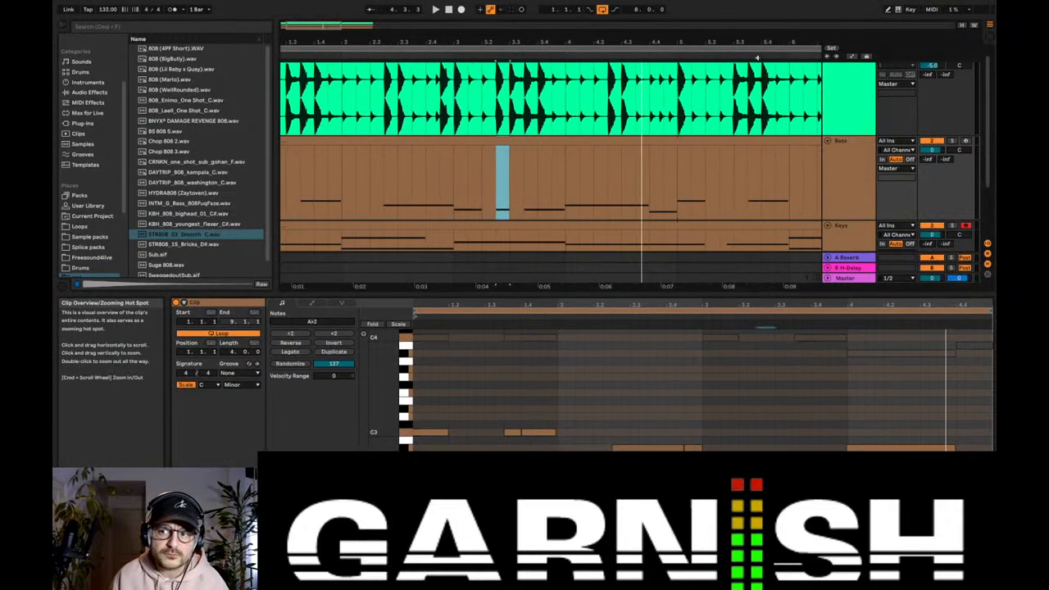
{"action": "left_click", "coordinate": [952, 141]}
{"action": "scroll", "coordinate": [892, 125], "scroll_direction": "up", "scroll_amount": 1}
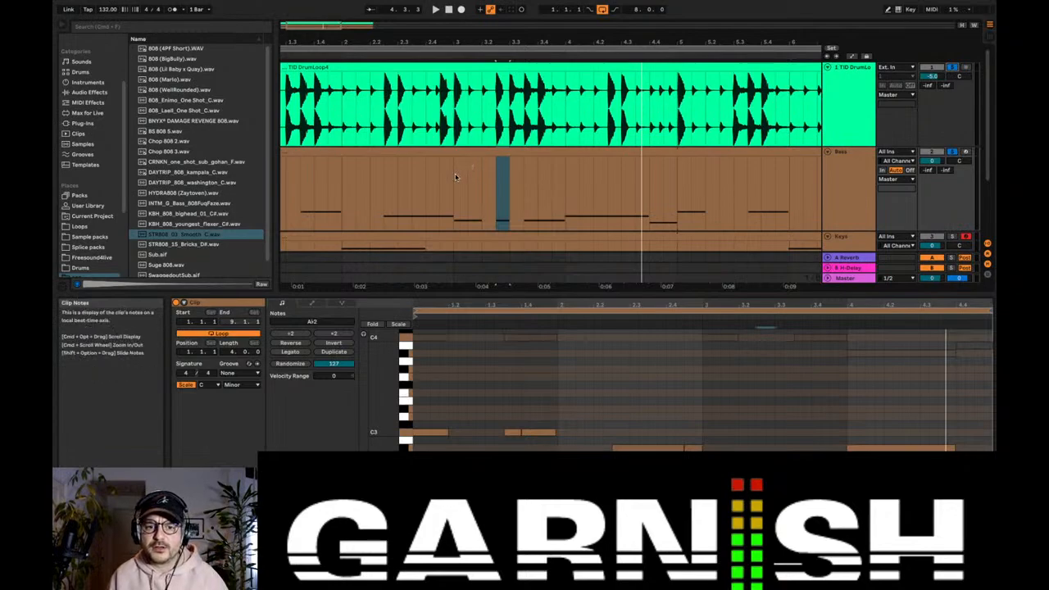
{"action": "key", "text": "space"}
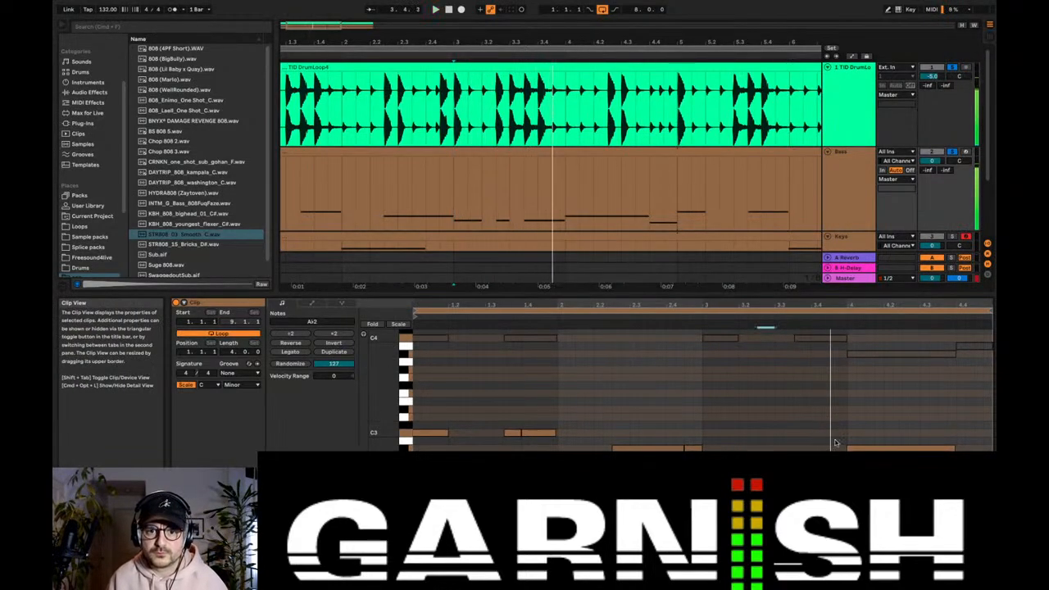
{"action": "key", "text": "space"}
Step: Split the last A♭2 note of bar 3 at beat 3.4 and play the soloed tracks
{"action": "mouse_move", "coordinate": [845, 465]}
{"action": "left_mouse_down"}
{"action": "mouse_move", "coordinate": [802, 465]}
{"action": "mouse_move", "coordinate": [854, 464]}
{"action": "left_mouse_up"}
{"action": "key", "text": "super+d"}
{"action": "key", "text": "space"}
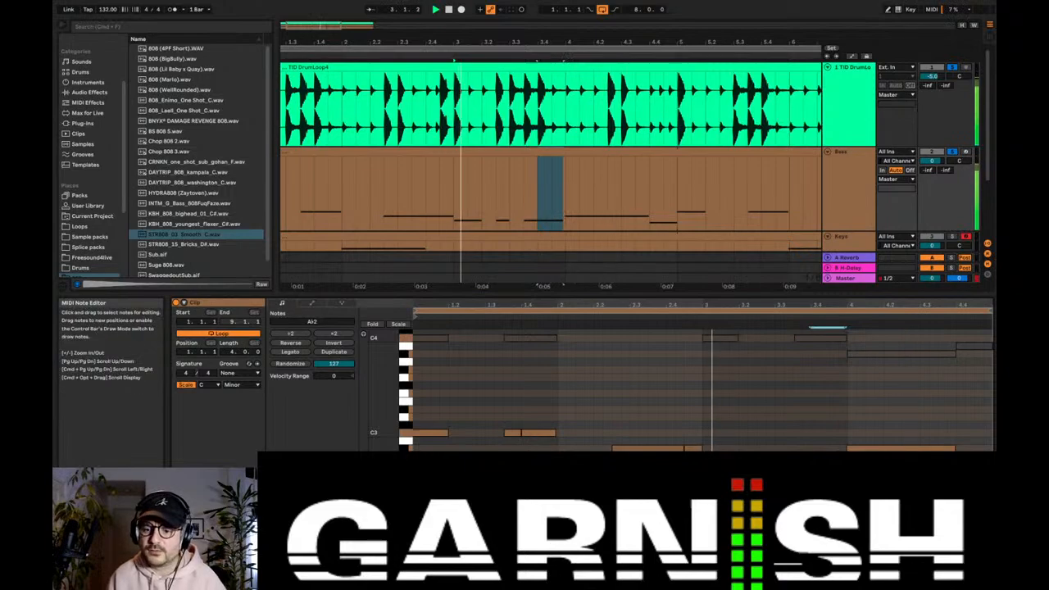
Step: Adjust the B♭2 note in bar 4 so it runs from 4.2.3 to 4.4
{"action": "left_click_drag", "start_coordinate": [857, 449], "coordinate": [914, 450]}
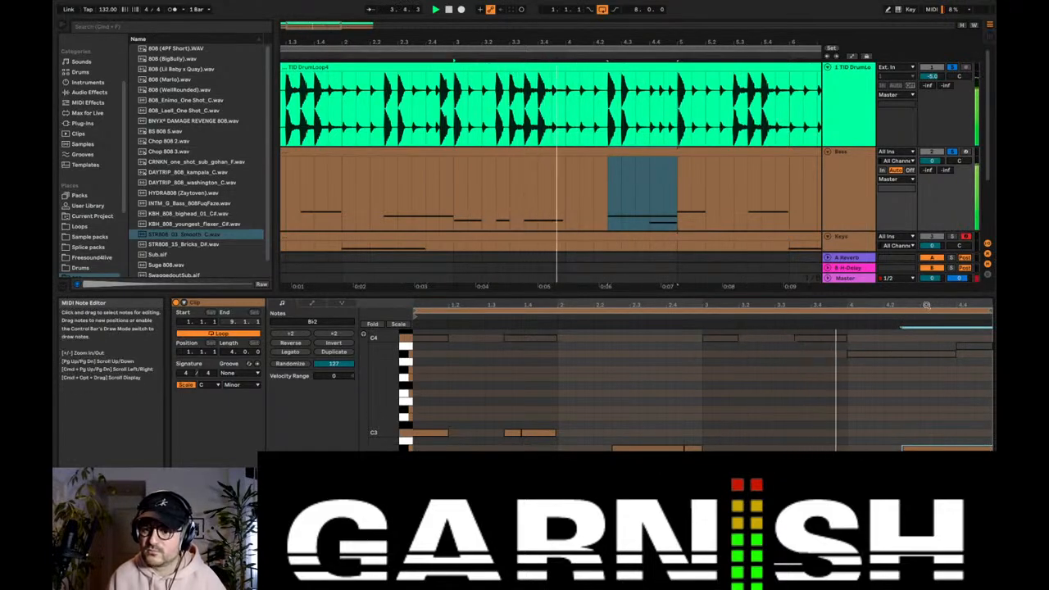
{"action": "scroll", "coordinate": [944, 342], "scroll_direction": "down", "scroll_amount": 1}
{"action": "left_click_drag", "start_coordinate": [990, 447], "coordinate": [940, 448]}
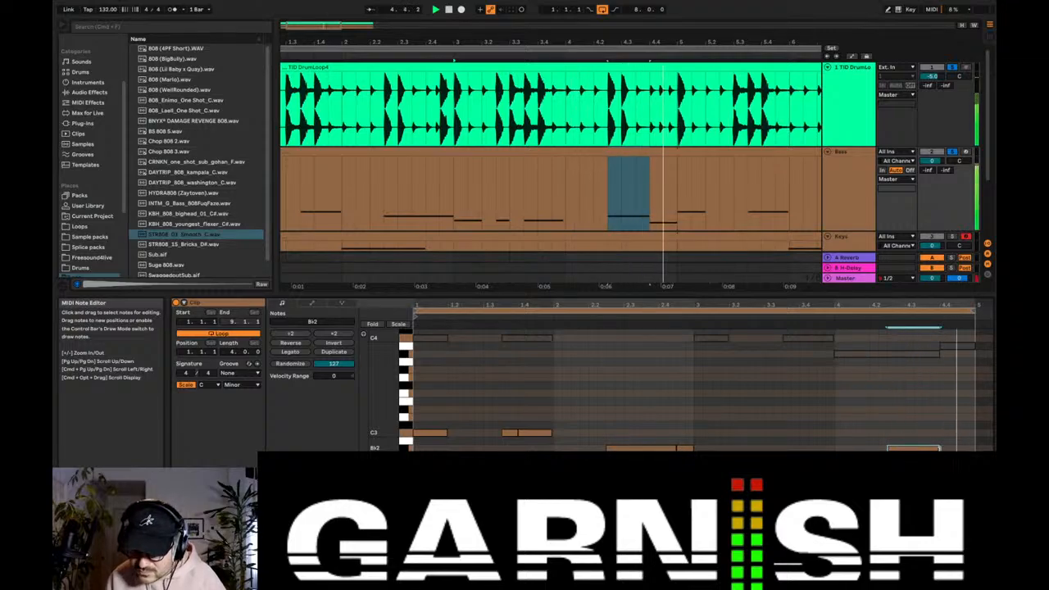
Step: Stop playback, review the full eight-bar arrangement with the Bass track's devices and select the Bass clip
{"action": "left_click", "coordinate": [853, 192]}
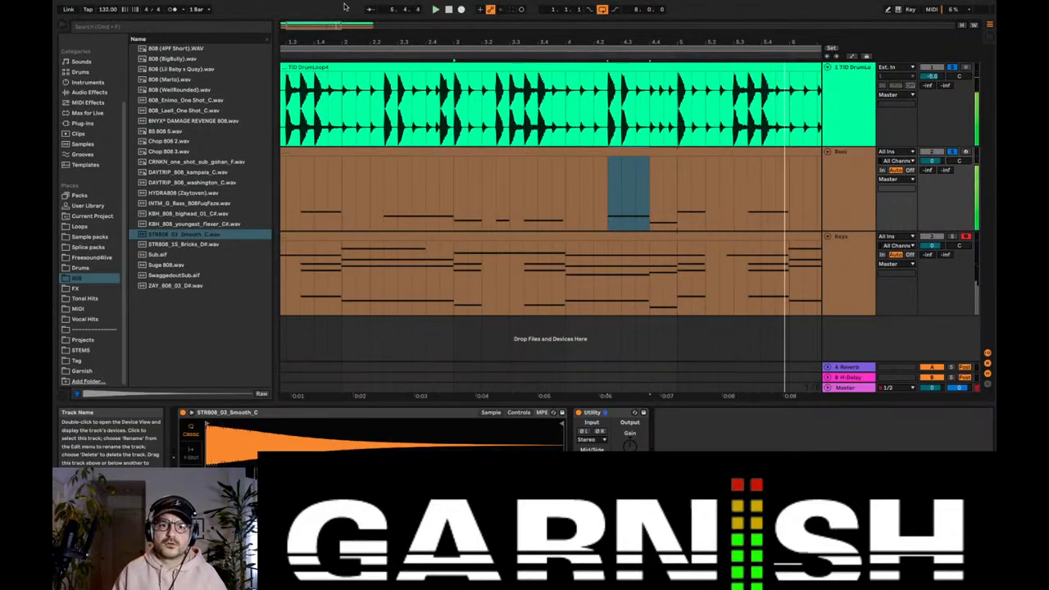
{"action": "key", "text": "space"}
{"action": "left_click_drag", "start_coordinate": [595, 42], "coordinate": [594, 12]}
{"action": "left_click", "coordinate": [852, 179]}
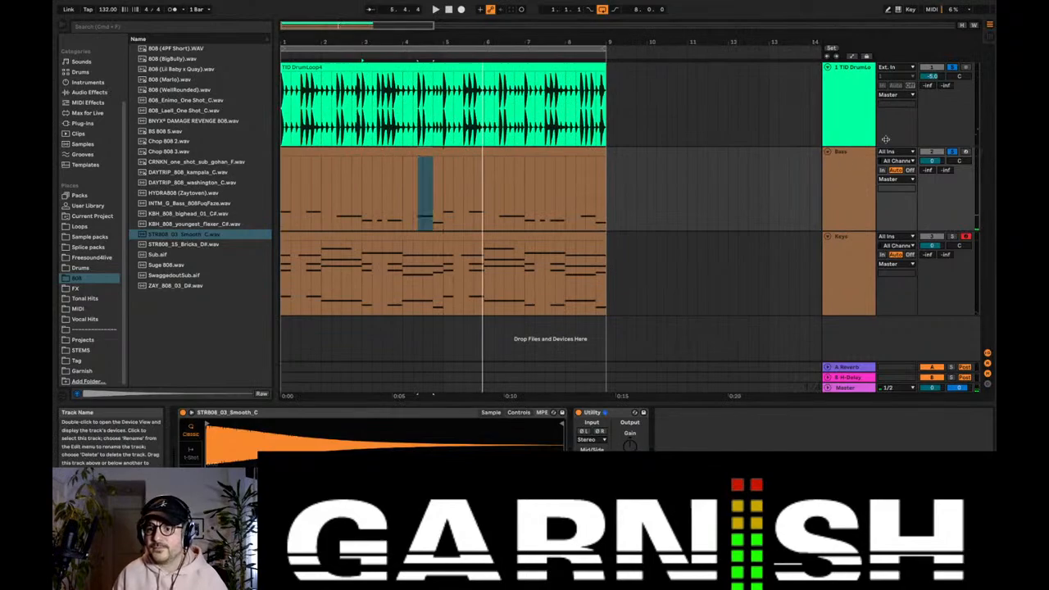
{"action": "left_click", "coordinate": [480, 145]}
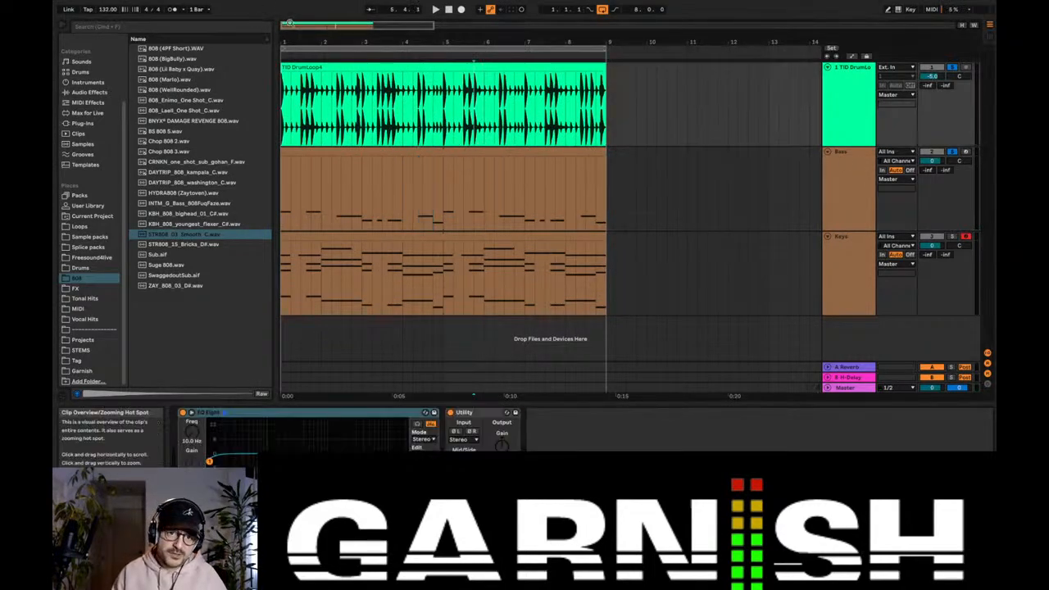
{"action": "left_click_drag", "start_coordinate": [328, 41], "coordinate": [328, 58]}
{"action": "left_click", "coordinate": [393, 149]}
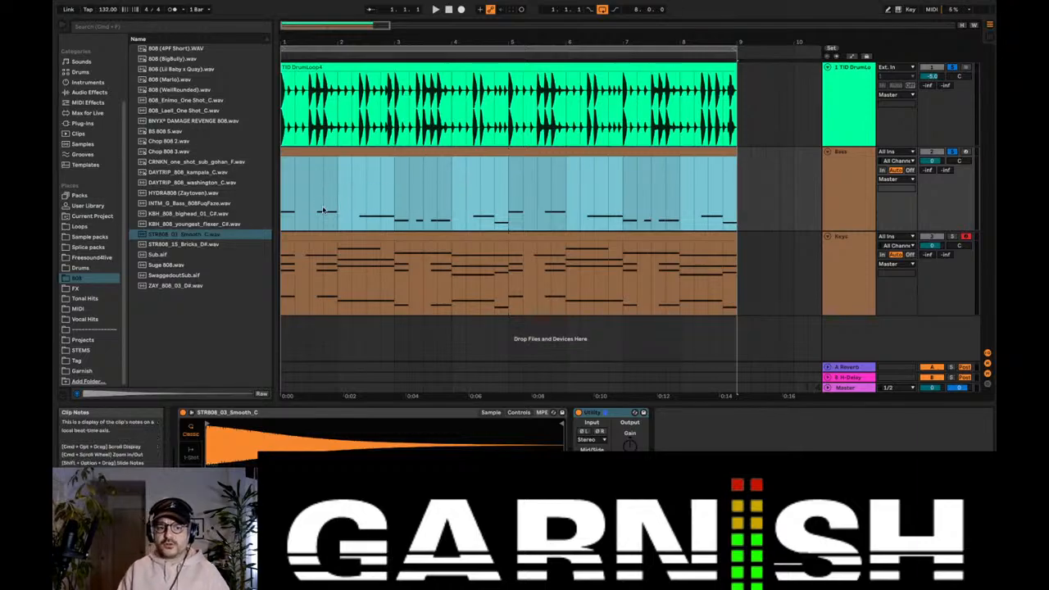
Step: Solo the Keys track along with the drum loop and Bass, and play the arrangement from the start
{"action": "left_click", "coordinate": [951, 236]}
{"action": "left_click", "coordinate": [852, 259]}
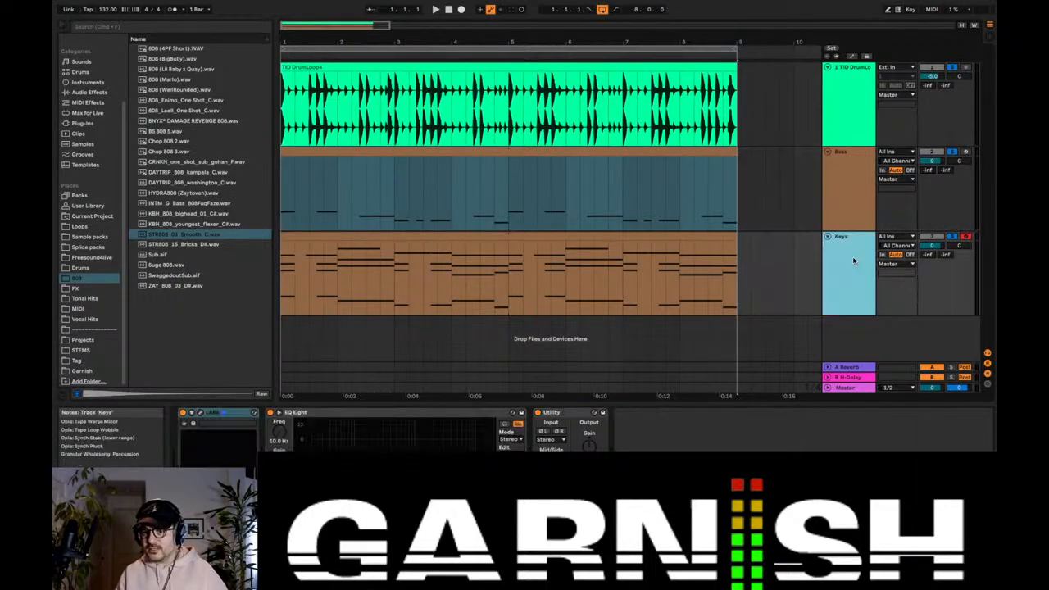
{"action": "left_click", "coordinate": [281, 198]}
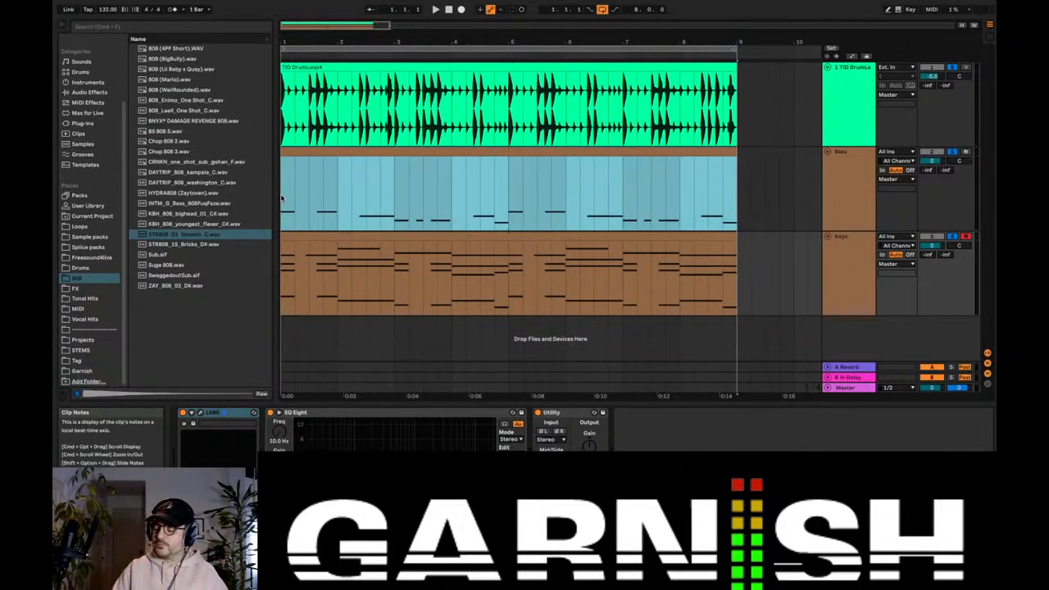
{"action": "key", "text": "space"}
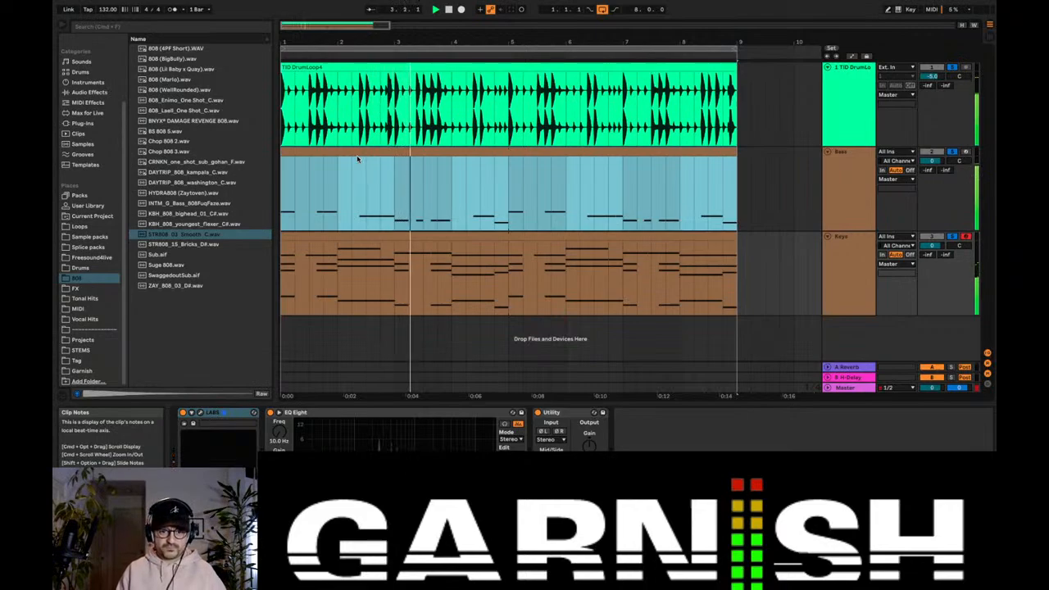
{"action": "key", "text": "space"}
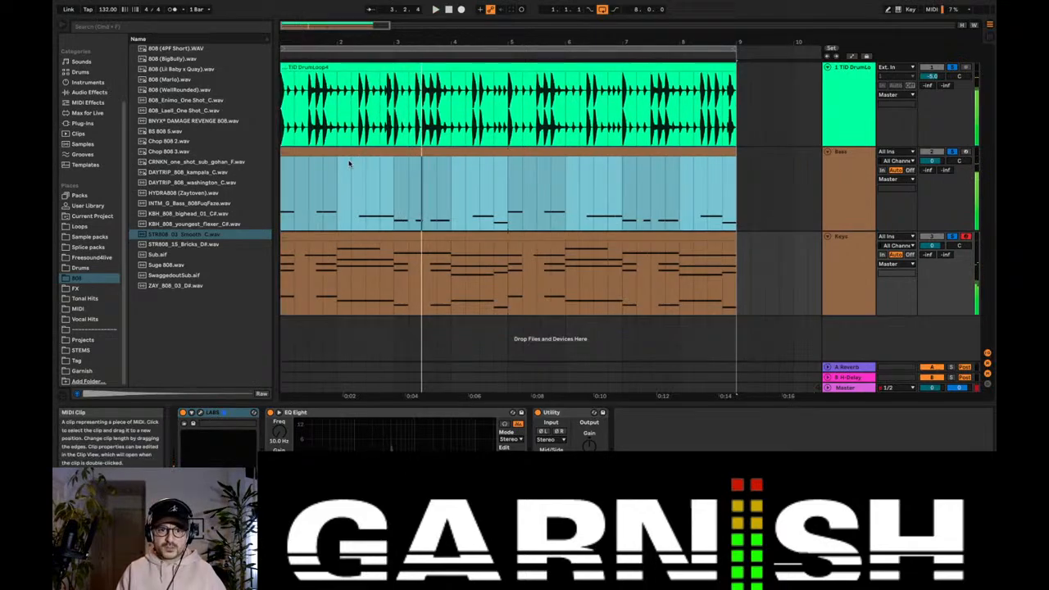
Step: Add a Tuner from the Utilities audio effects to the end of the Bass track's device chain
{"action": "left_click", "coordinate": [90, 92]}
{"action": "scroll", "coordinate": [107, 115], "scroll_direction": "up", "scroll_amount": 3}
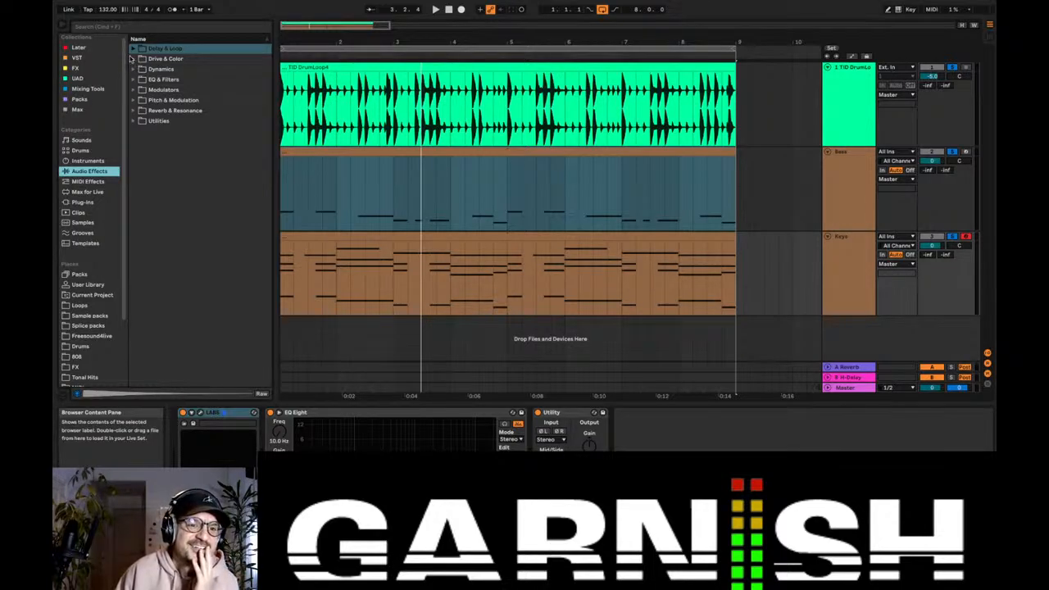
{"action": "left_click", "coordinate": [133, 49]}
{"action": "left_click", "coordinate": [134, 49]}
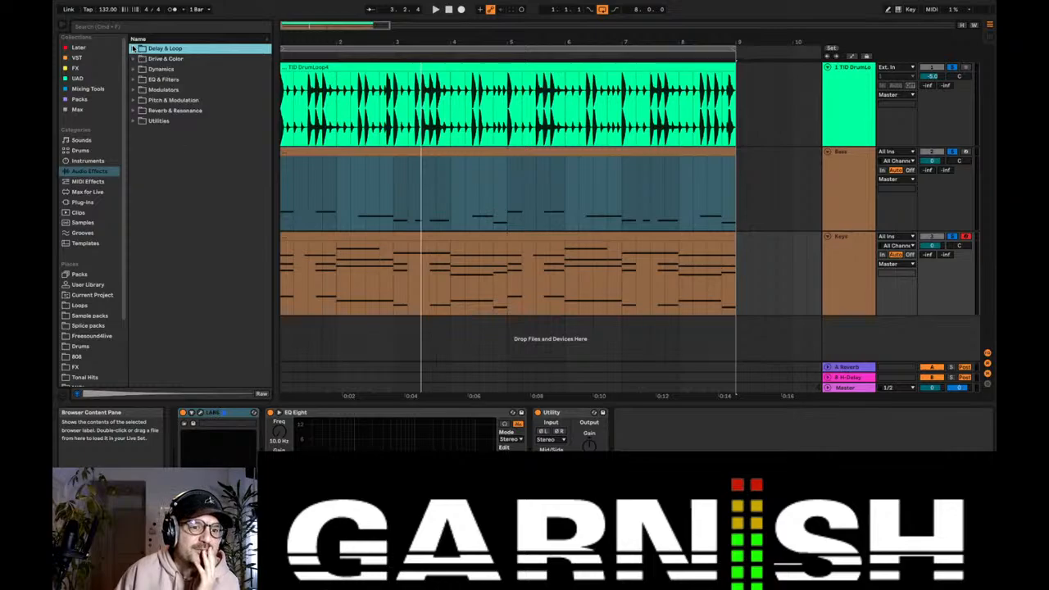
{"action": "left_click", "coordinate": [134, 111]}
{"action": "left_click", "coordinate": [134, 111]}
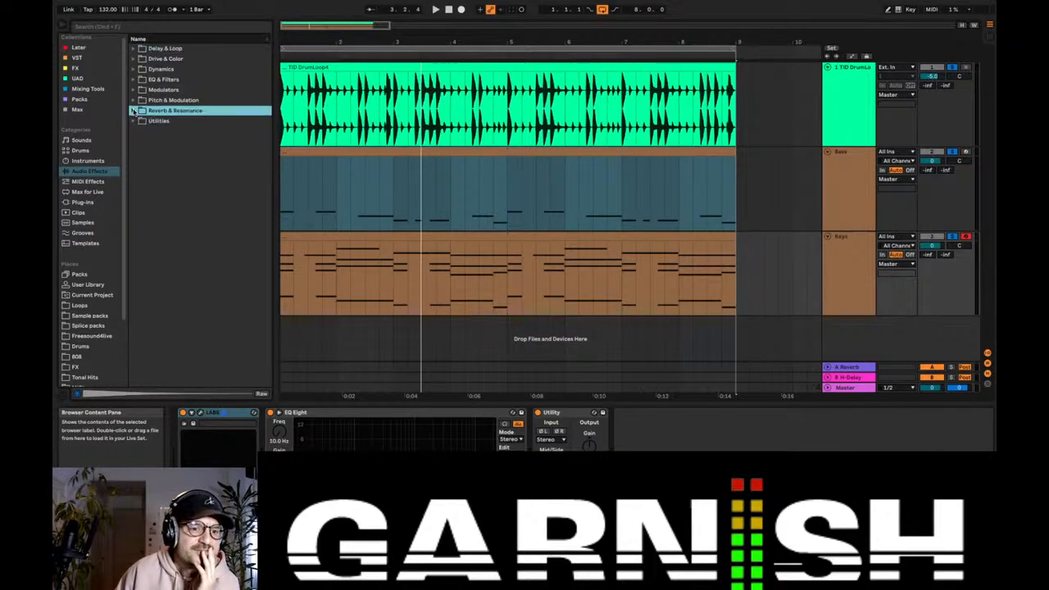
{"action": "left_click", "coordinate": [134, 121]}
{"action": "left_click_drag", "start_coordinate": [154, 161], "coordinate": [434, 207]}
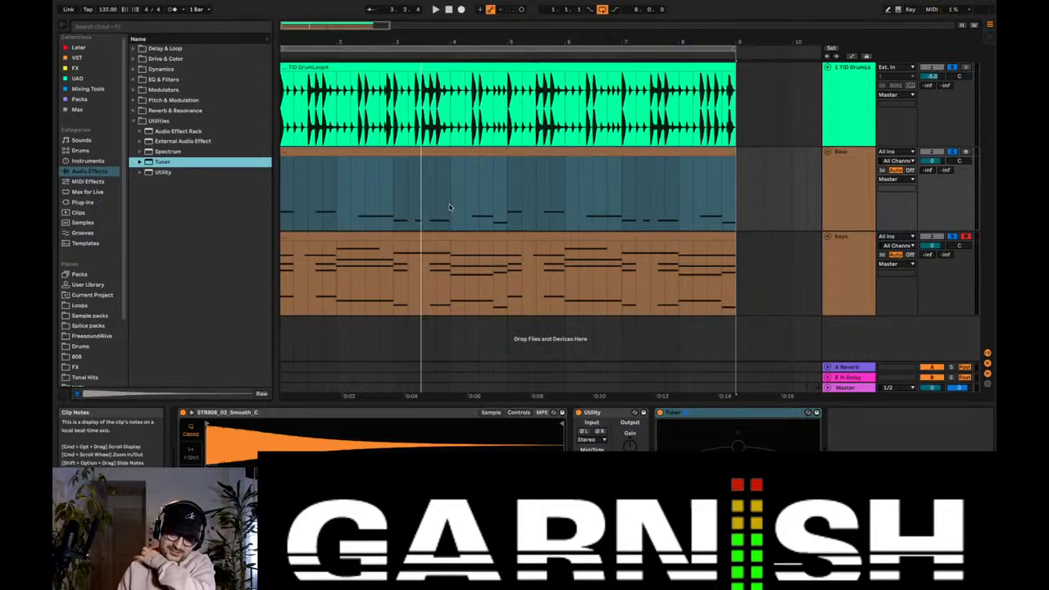
Step: Check the 808's pitch on the Tuner during playback and inspect the sampler's controls, then return to its sample view
{"action": "key", "text": "space"}
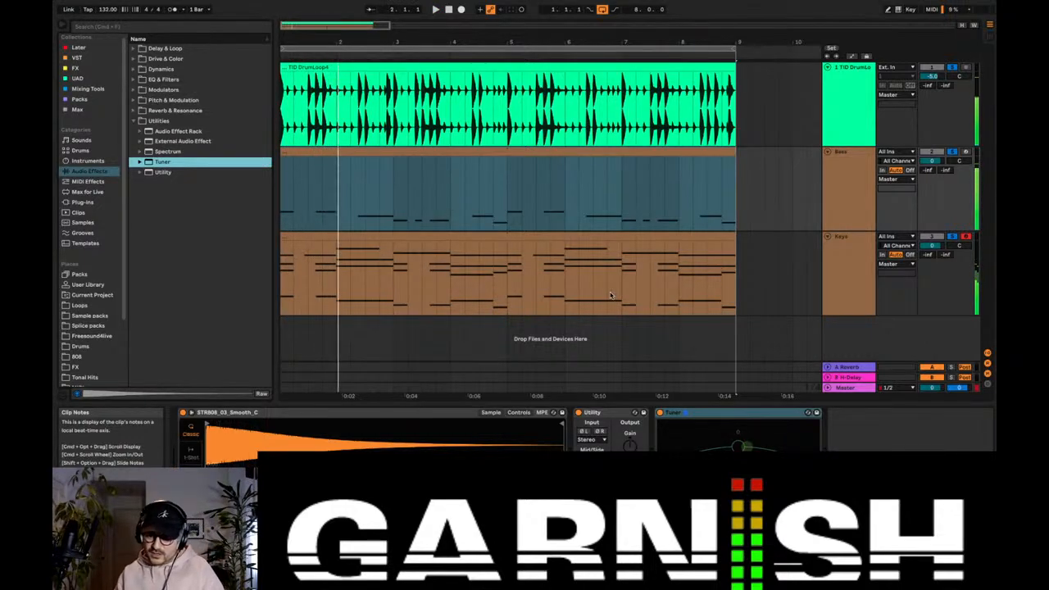
{"action": "key", "text": "space"}
{"action": "key", "text": "space"}
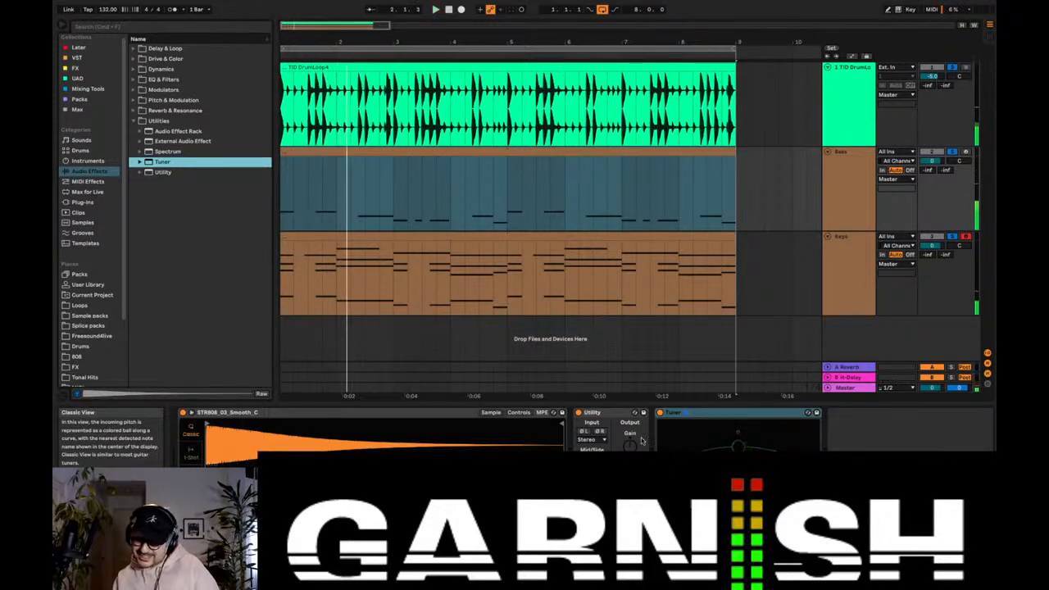
{"action": "left_click", "coordinate": [518, 412]}
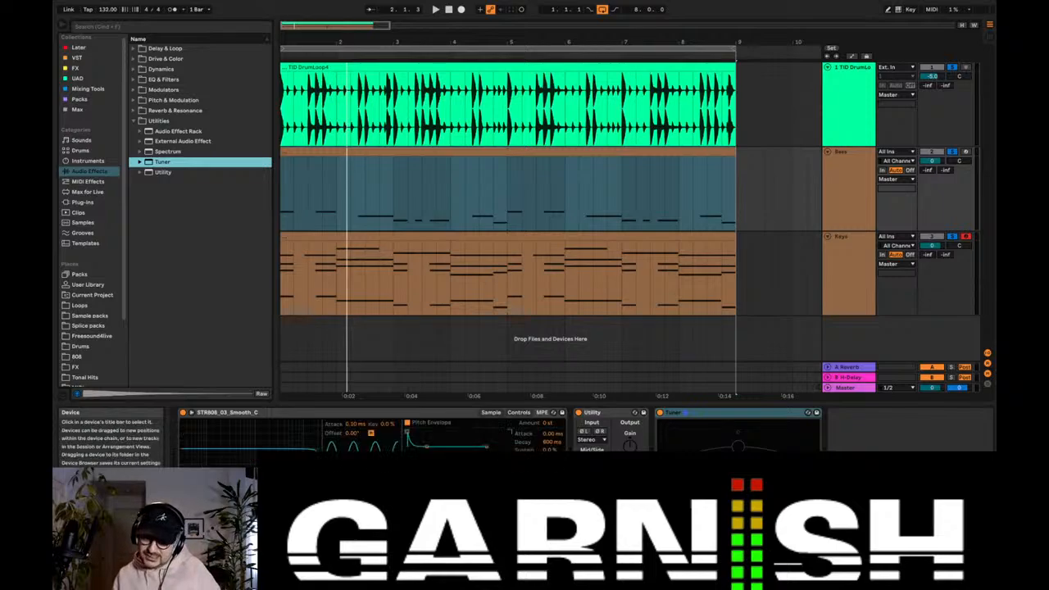
{"action": "left_click", "coordinate": [459, 502]}
{"action": "key", "text": "space"}
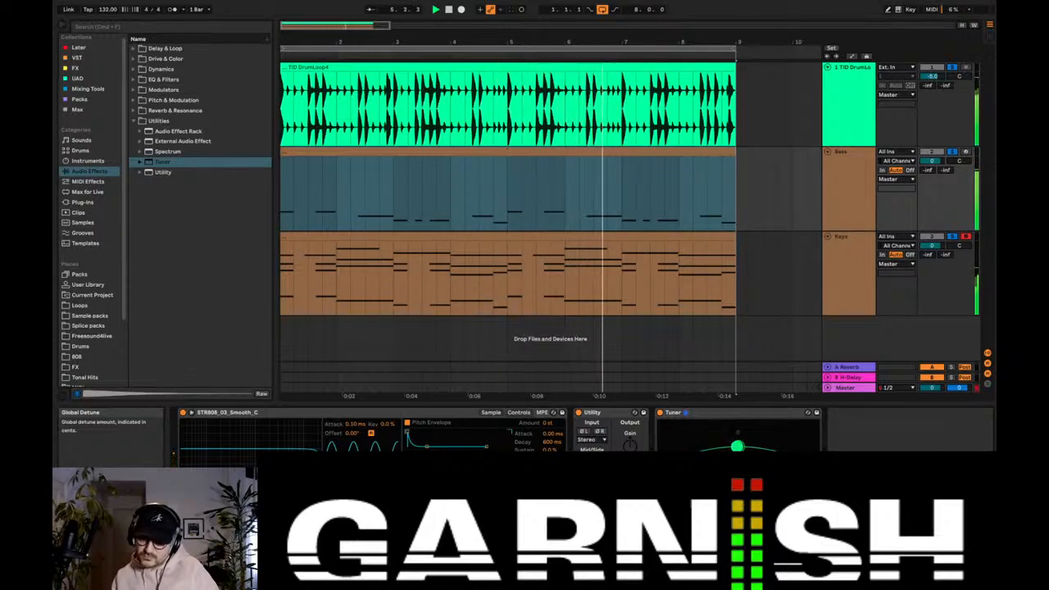
{"action": "left_click", "coordinate": [498, 413]}
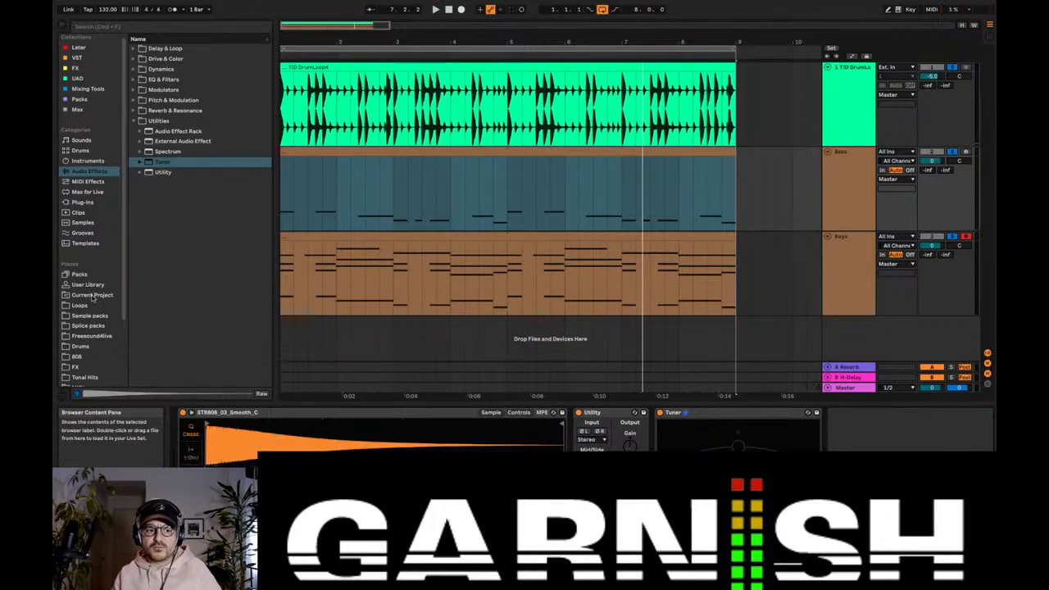
Step: Replace the Bass track's 808 sample with 808 (Lil Baby x Quay).wav from the 808 folder
{"action": "left_click", "coordinate": [89, 355]}
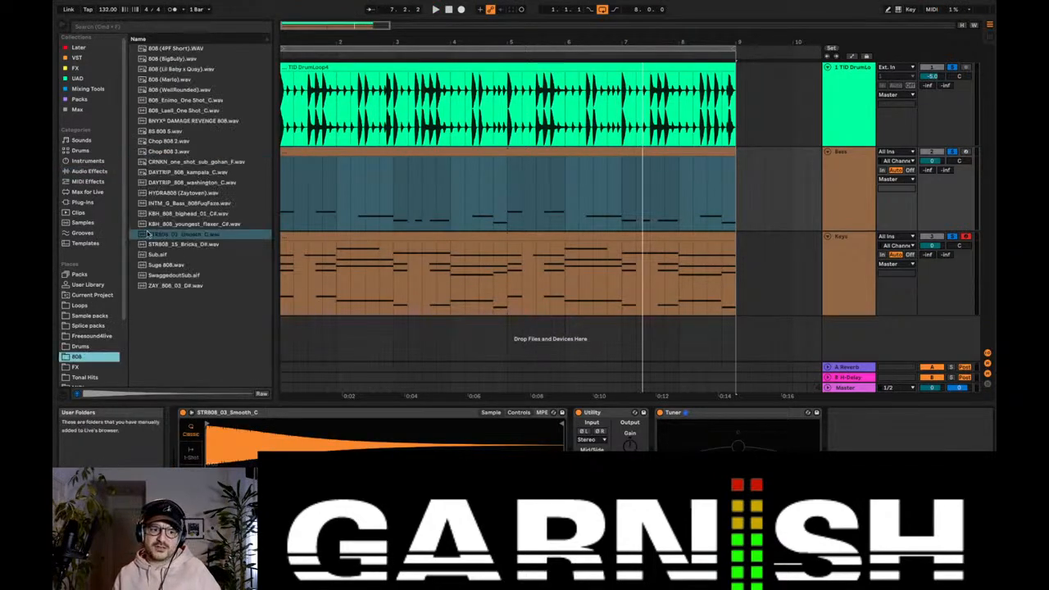
{"action": "left_click", "coordinate": [175, 70]}
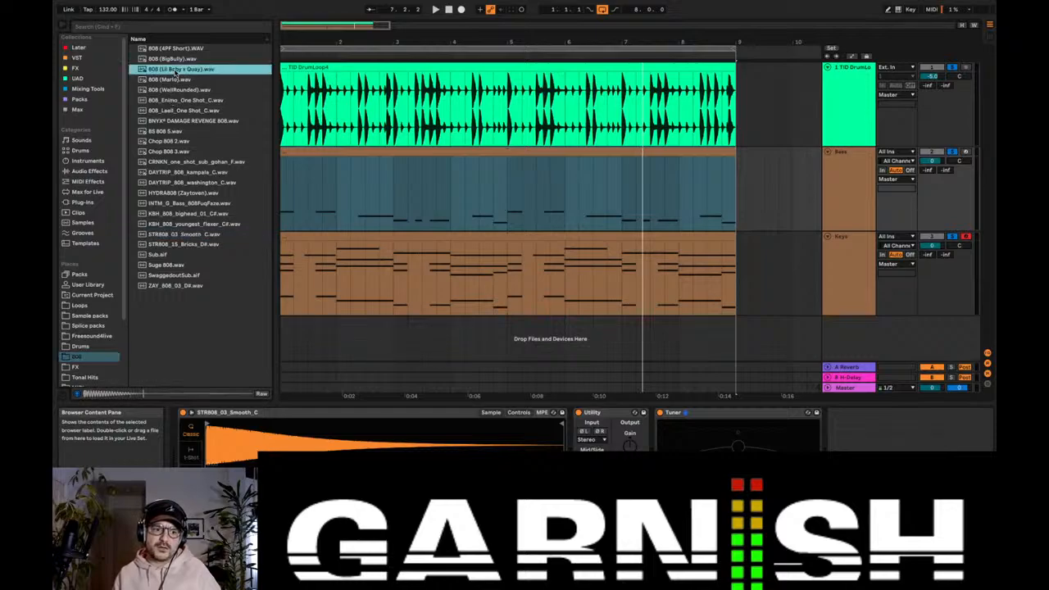
{"action": "left_click_drag", "start_coordinate": [176, 70], "coordinate": [261, 439]}
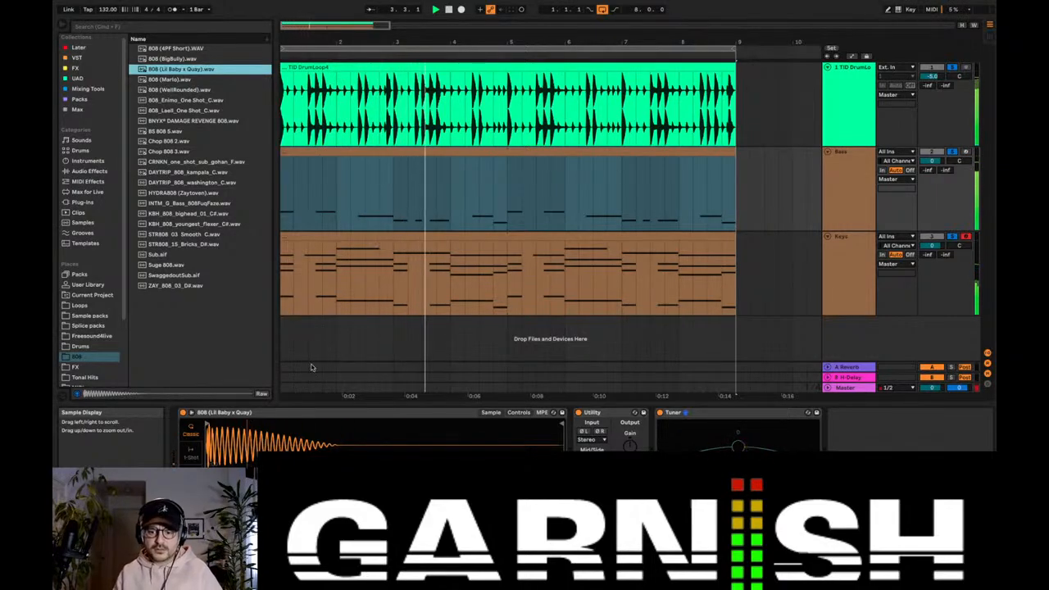
Step: Open the Bass clip and raise the long B♭2 note in bar 2 by an octave to B♭3
{"action": "double_click", "coordinate": [392, 153]}
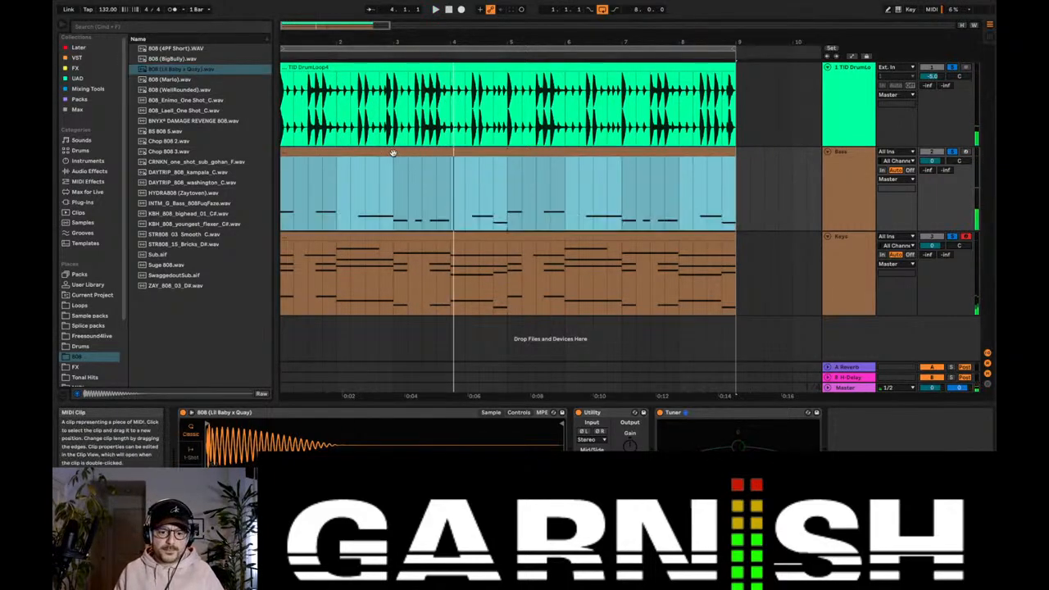
{"action": "left_click", "coordinate": [466, 422]}
{"action": "key", "text": "space"}
{"action": "left_click", "coordinate": [585, 414]}
{"action": "scroll", "coordinate": [585, 414], "scroll_direction": "down", "scroll_amount": 2}
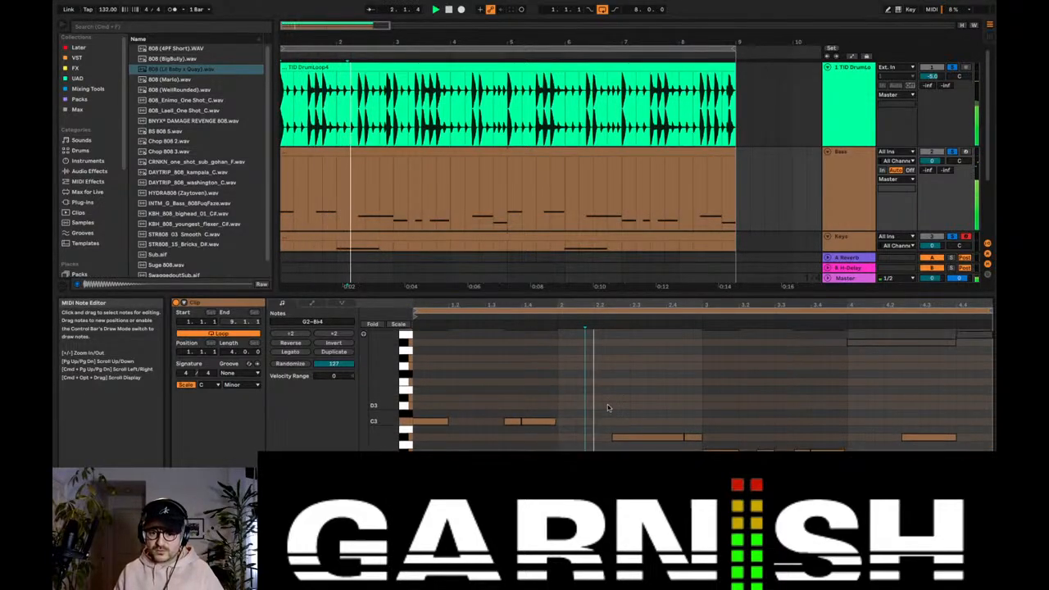
{"action": "scroll", "coordinate": [607, 404], "scroll_direction": "up", "scroll_amount": 2}
{"action": "left_click", "coordinate": [653, 435]}
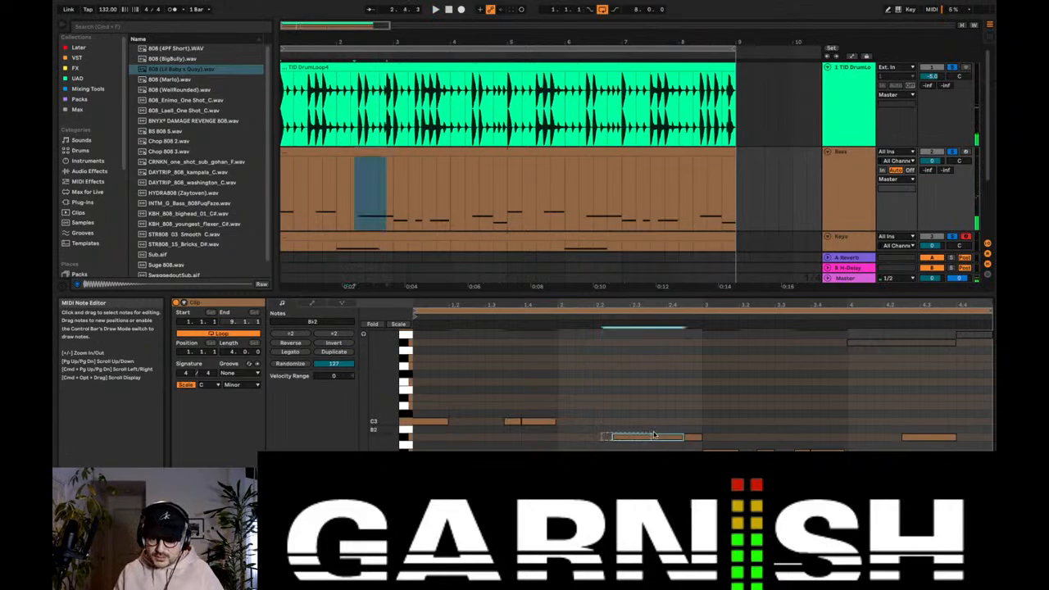
{"action": "scroll", "coordinate": [589, 200], "scroll_direction": "down", "scroll_amount": 3}
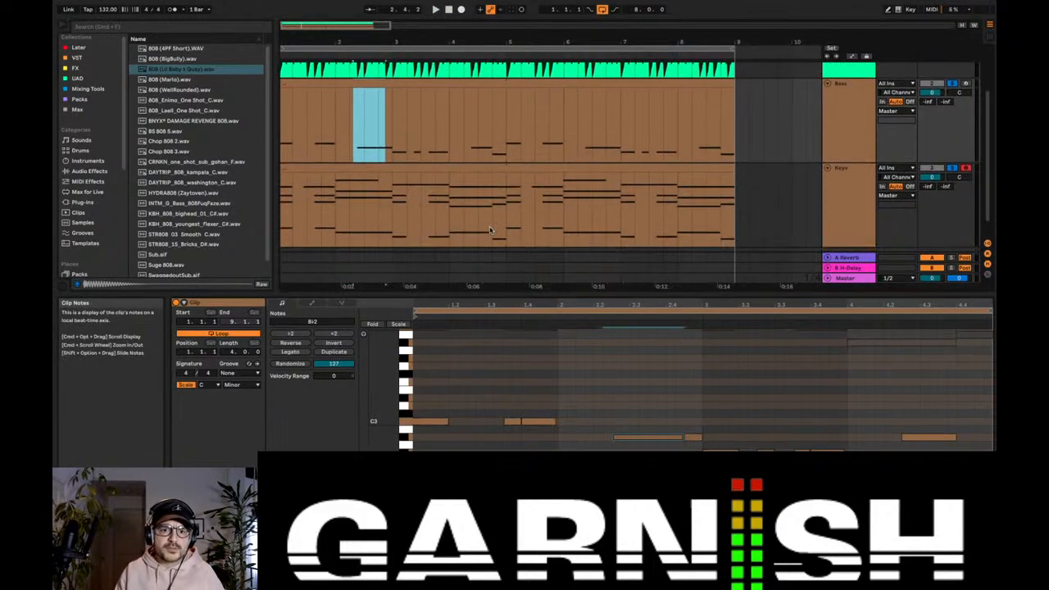
{"action": "left_click_drag", "start_coordinate": [597, 428], "coordinate": [657, 447]}
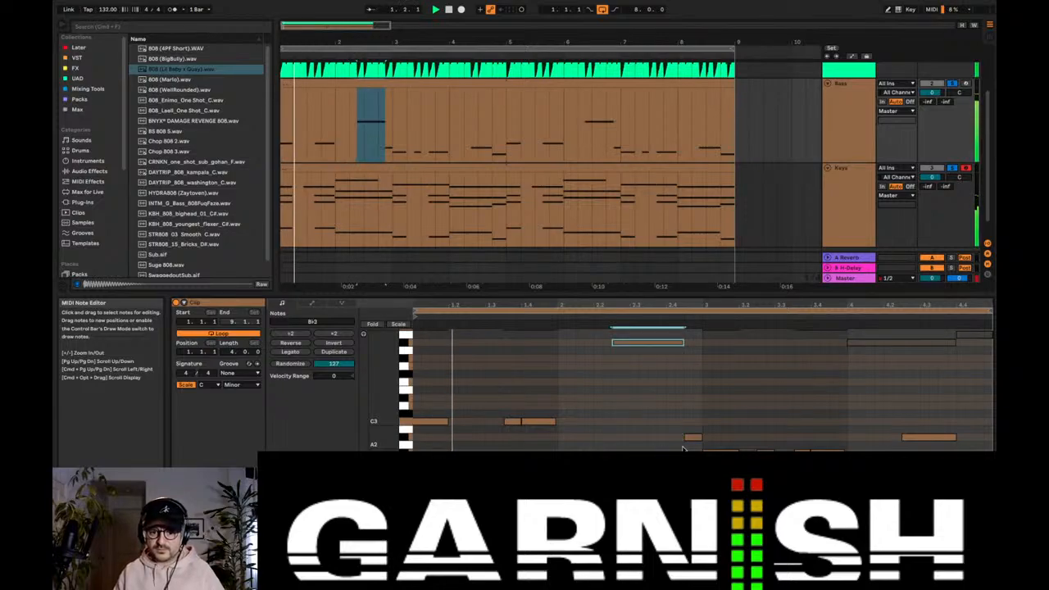
{"action": "key", "text": "shift+Up"}
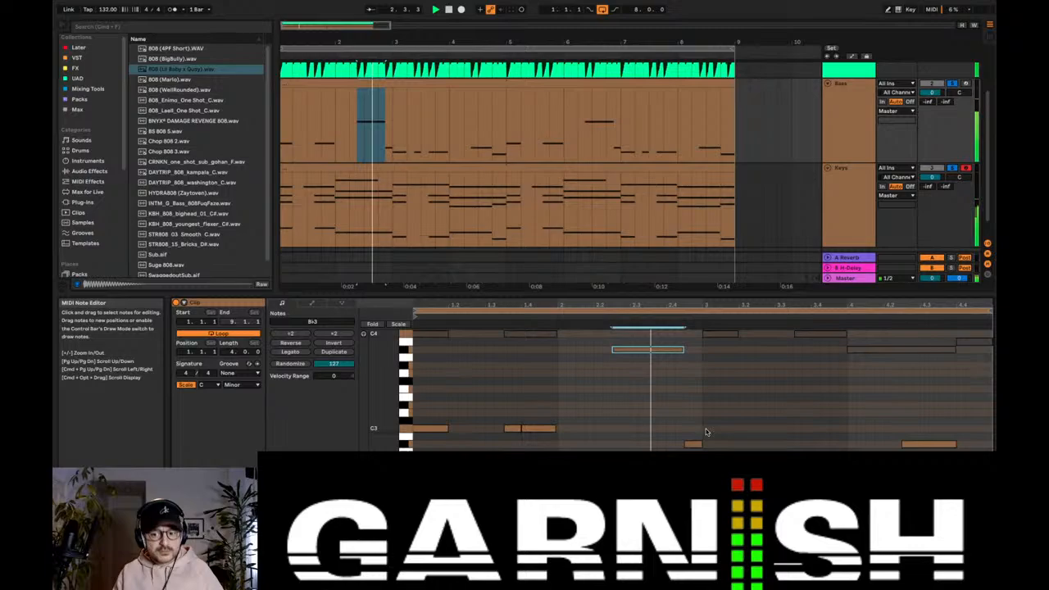
Step: Switch the Bass track's sampler to 1-Shot mode and listen to the soloed tracks
{"action": "left_click", "coordinate": [854, 135]}
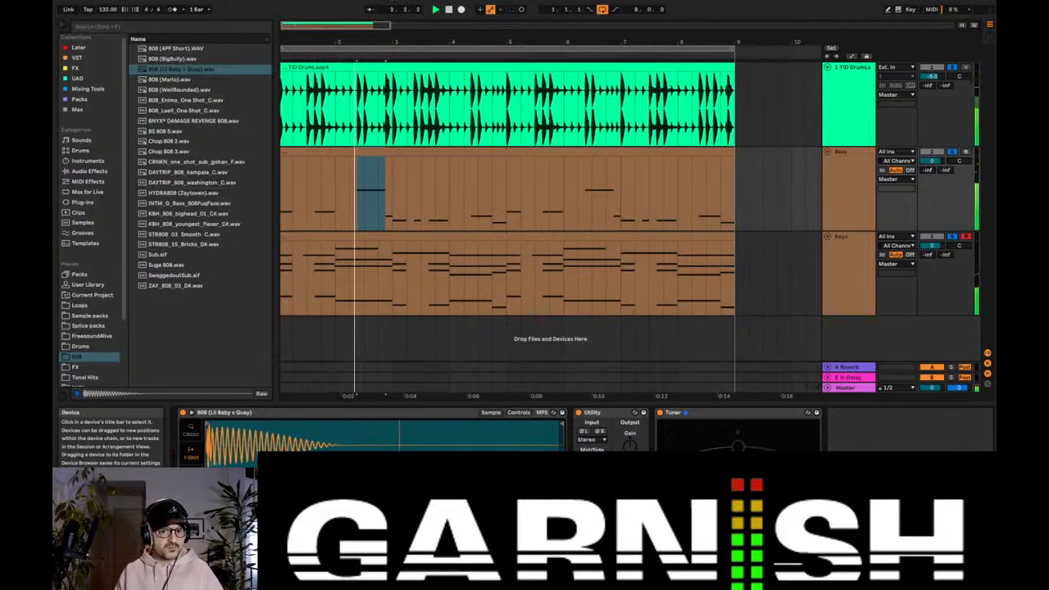
{"action": "left_click", "coordinate": [370, 151]}
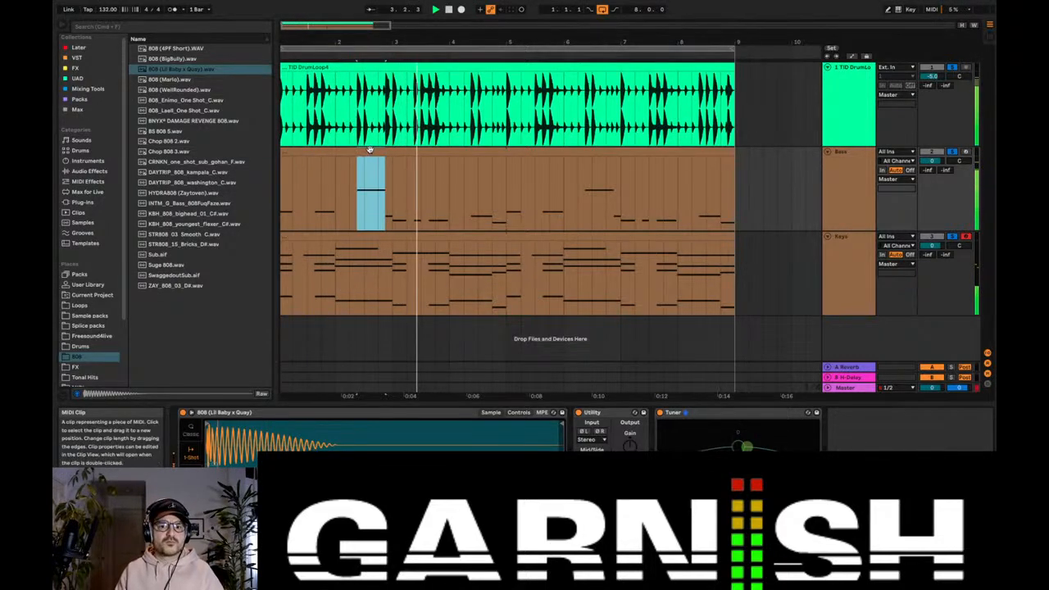
Step: Raise the B♭2 note in bar 4 of the Bass clip by an octave to B♭3
{"action": "double_click", "coordinate": [370, 152]}
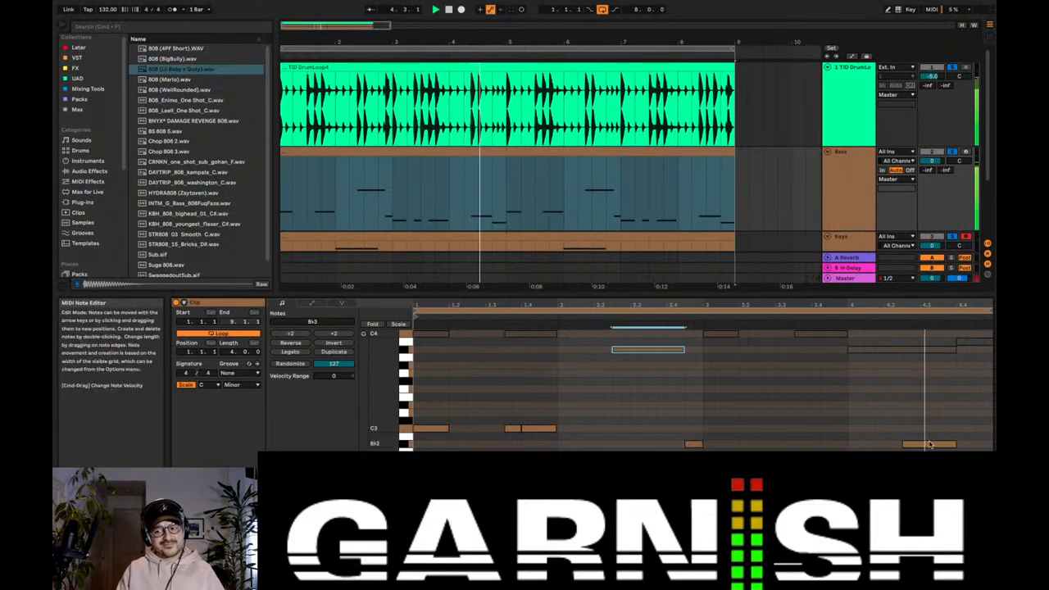
{"action": "left_click", "coordinate": [929, 444]}
{"action": "key", "text": "shift+Up"}
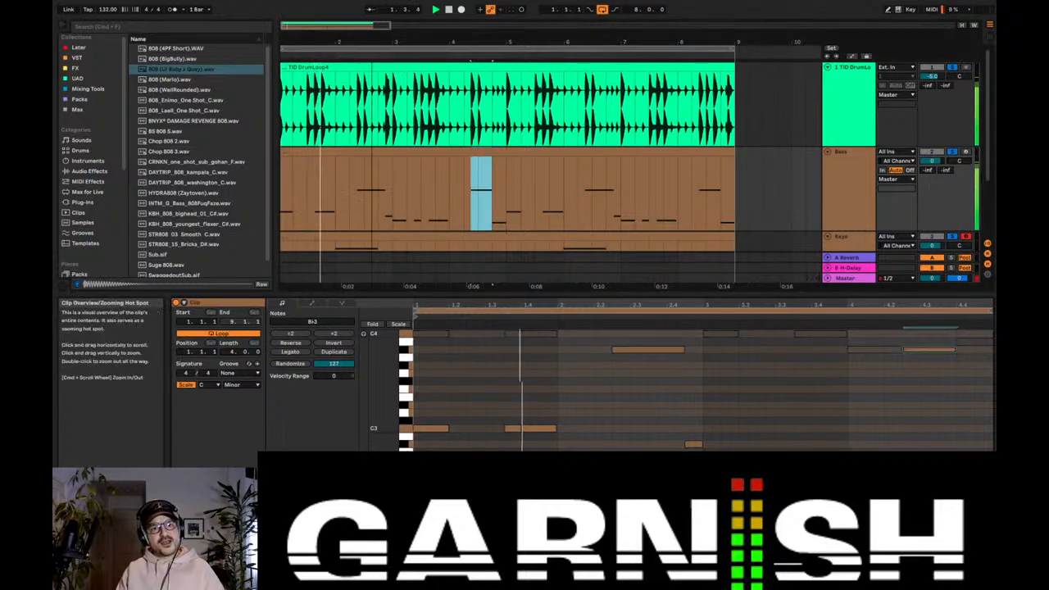
Step: Divide the B♭3 note in bar 4 into two adjoining notes, from 4.2.3 to 4.3.3 and from 4.3.3 to 4.4
{"action": "left_click_drag", "start_coordinate": [296, 22], "coordinate": [296, 24]}
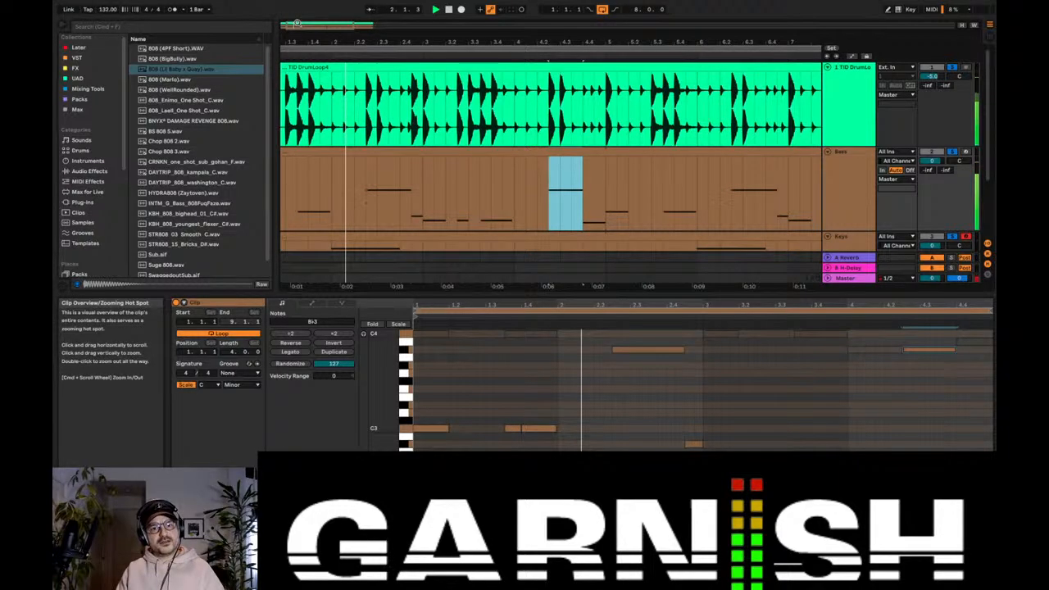
{"action": "left_click_drag", "start_coordinate": [608, 305], "coordinate": [608, 305]}
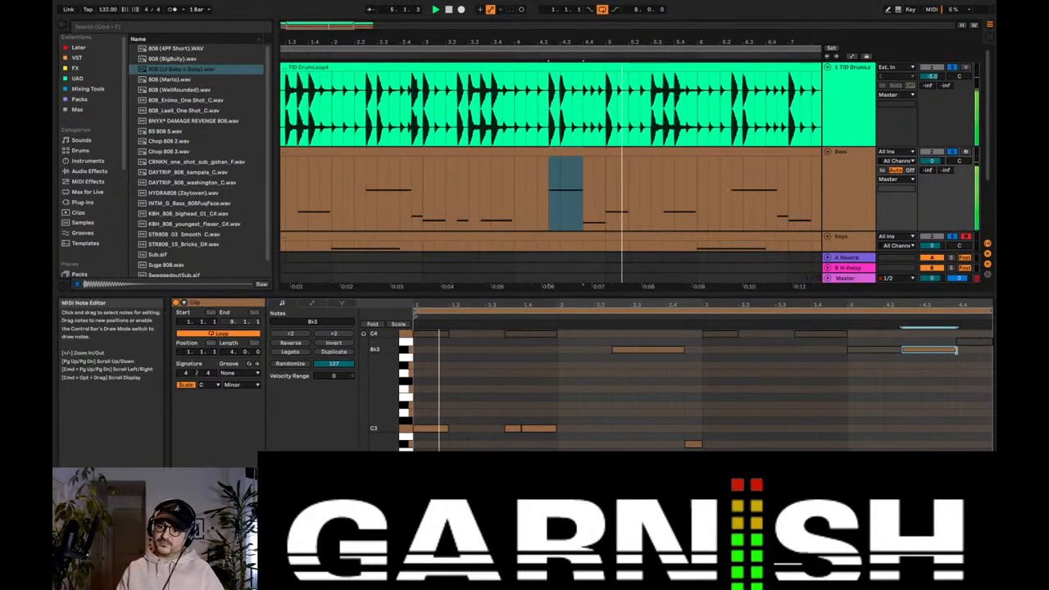
{"action": "left_click_drag", "start_coordinate": [953, 350], "coordinate": [929, 350]}
{"action": "key", "text": "super+d"}
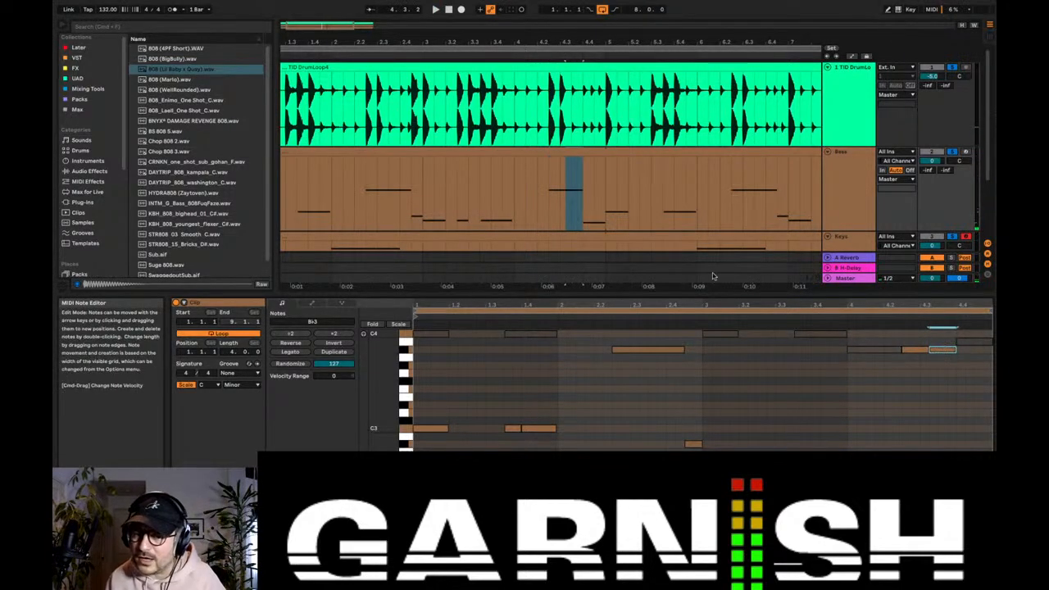
{"action": "left_click", "coordinate": [943, 352]}
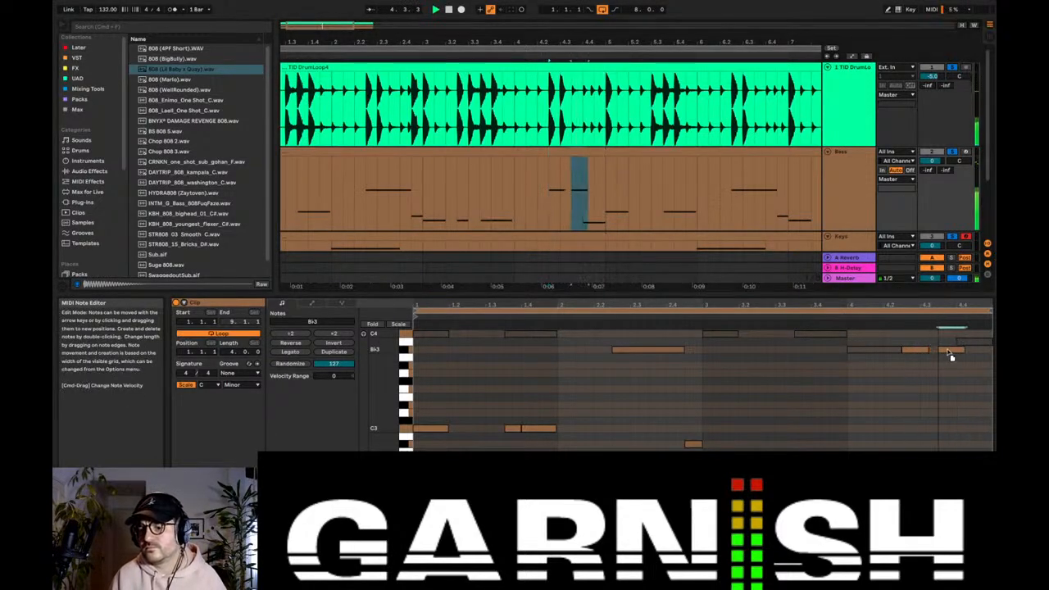
{"action": "left_click_drag", "start_coordinate": [928, 351], "coordinate": [942, 350]}
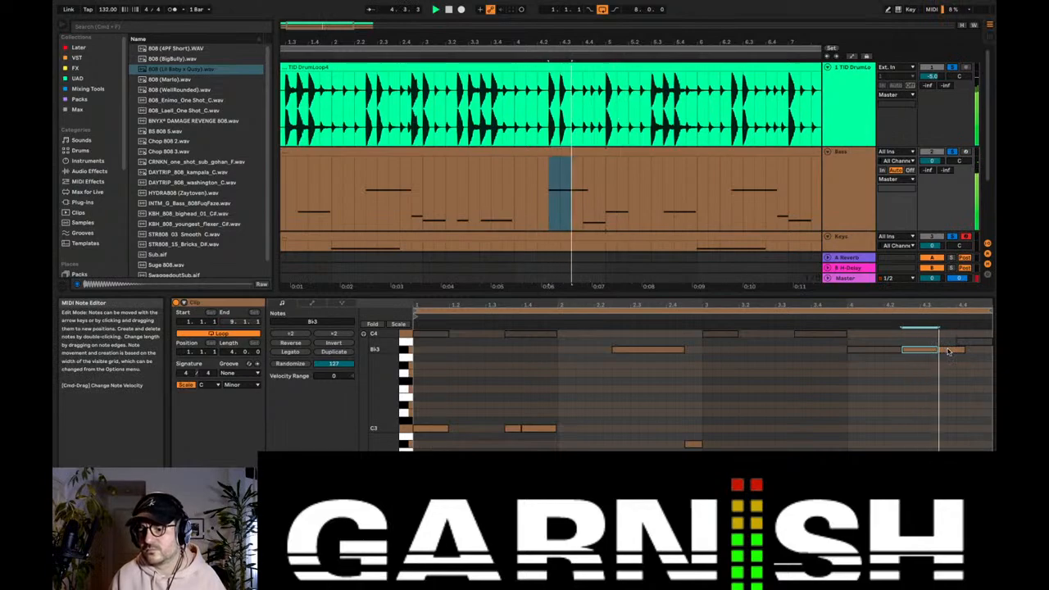
{"action": "left_click", "coordinate": [948, 351]}
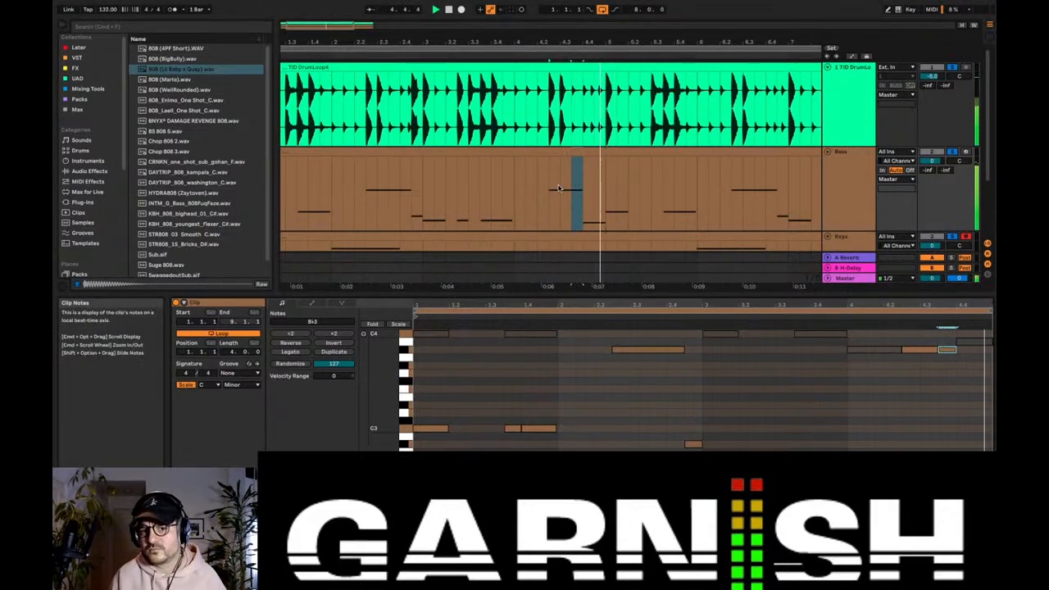
Step: Listen to the edited bass from late in bar 3 through bar 4 and open the Keys clip's notes
{"action": "left_click", "coordinate": [506, 206]}
{"action": "key", "text": "space"}
{"action": "key", "text": "space"}
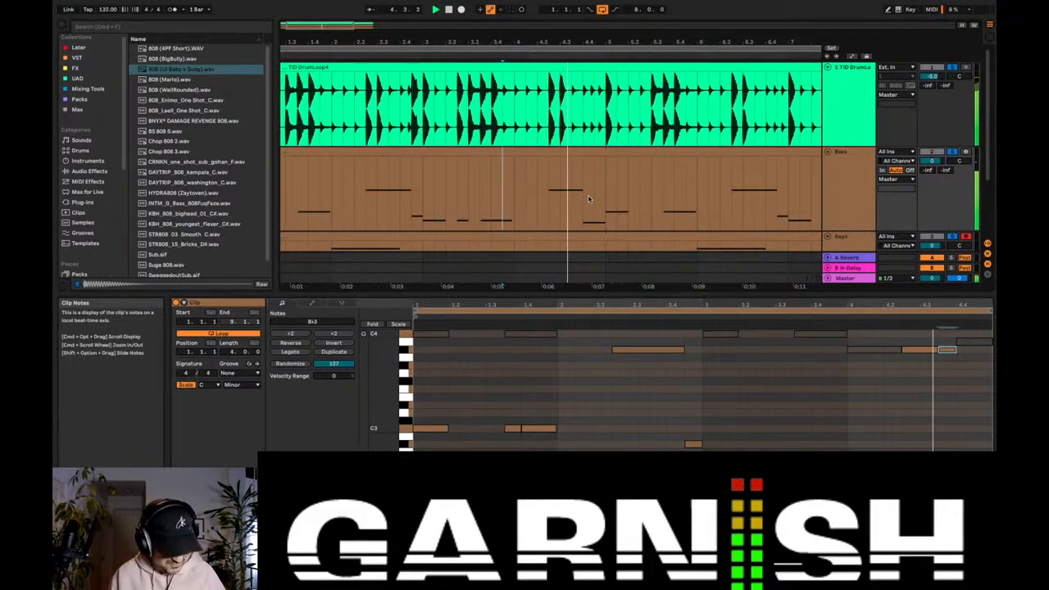
{"action": "scroll", "coordinate": [562, 200], "scroll_direction": "down", "scroll_amount": 3}
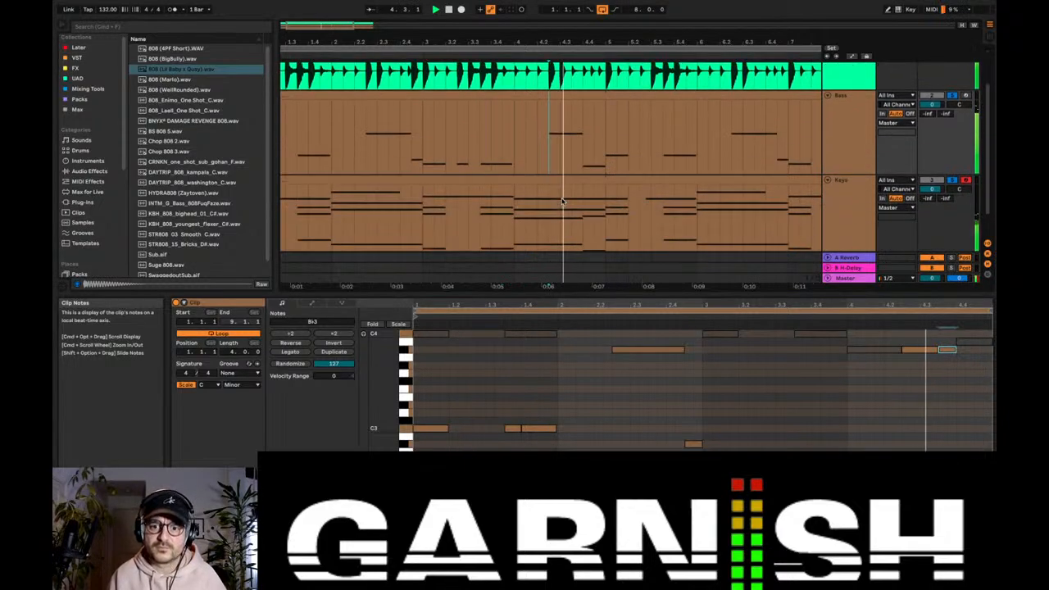
{"action": "scroll", "coordinate": [562, 200], "scroll_direction": "down", "scroll_amount": 2}
{"action": "left_click", "coordinate": [574, 155]}
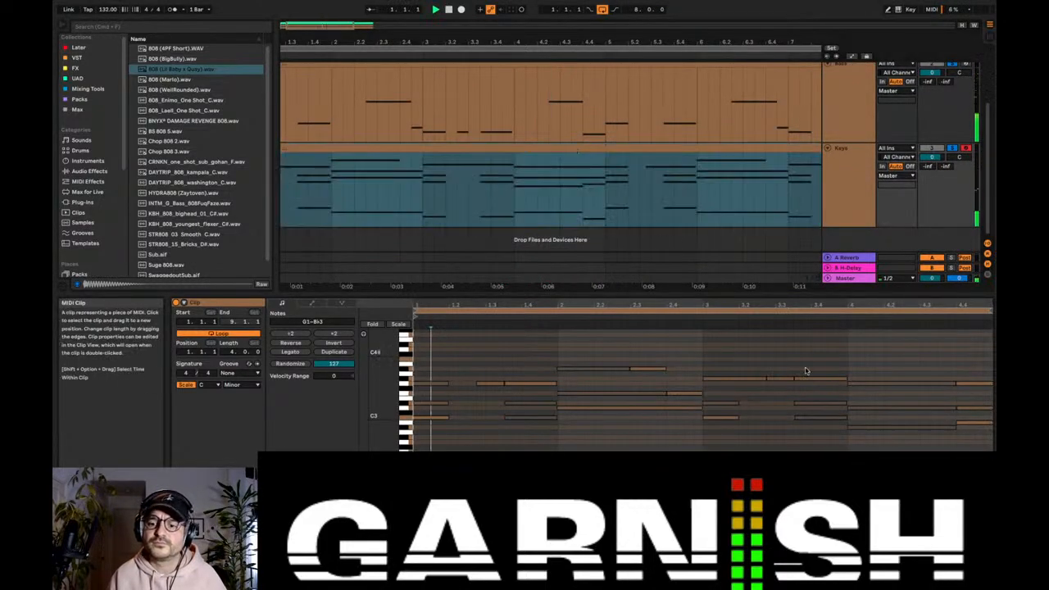
Step: Listen to the loop from bar 4 and bring up the Bass track's devices
{"action": "left_click", "coordinate": [561, 196]}
{"action": "key", "text": "space"}
{"action": "key", "text": "space"}
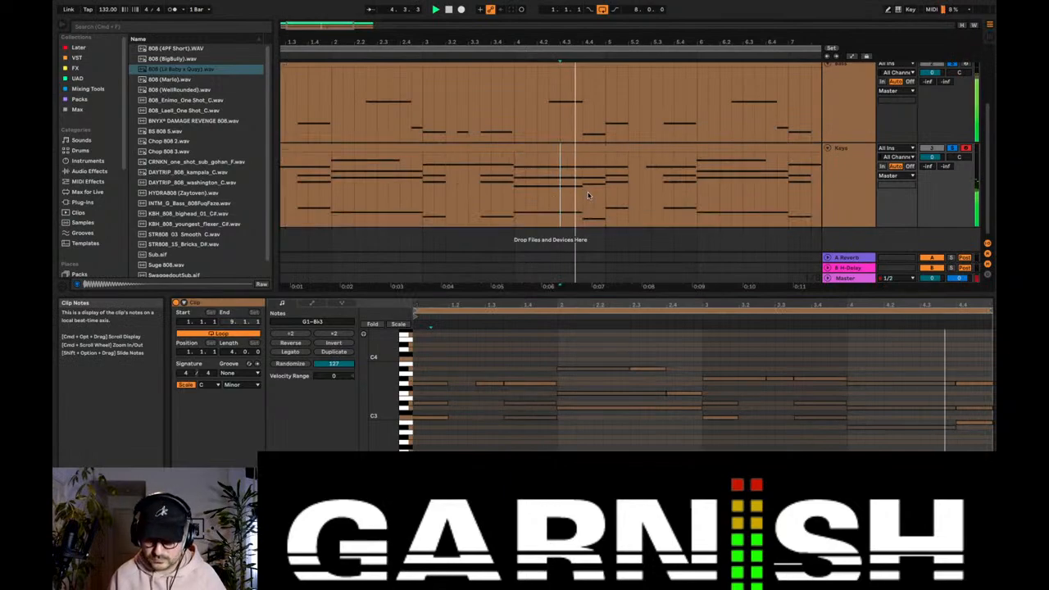
{"action": "left_click", "coordinate": [834, 154]}
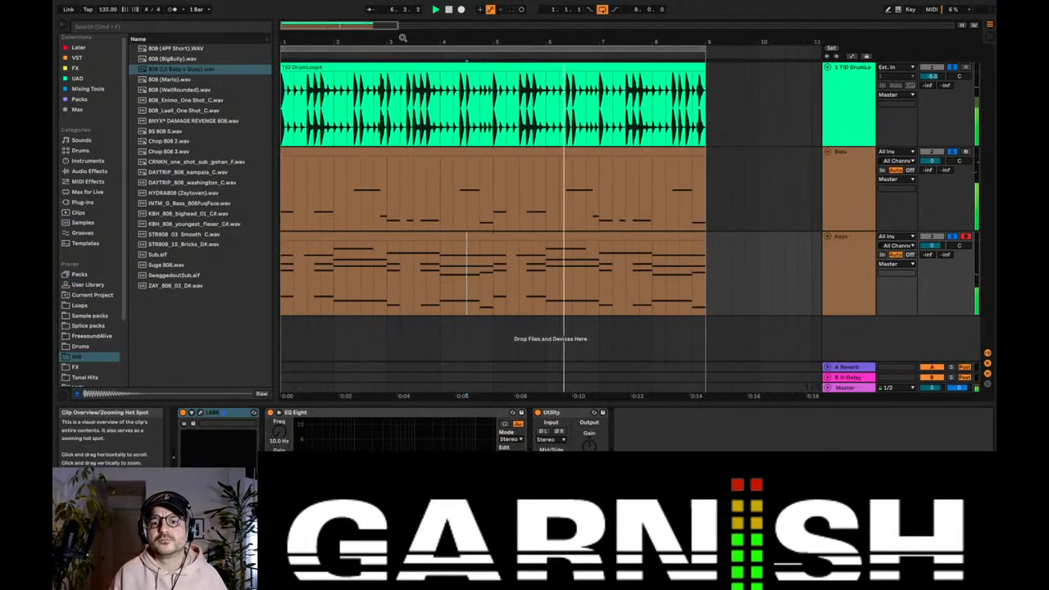
{"action": "left_click", "coordinate": [834, 190]}
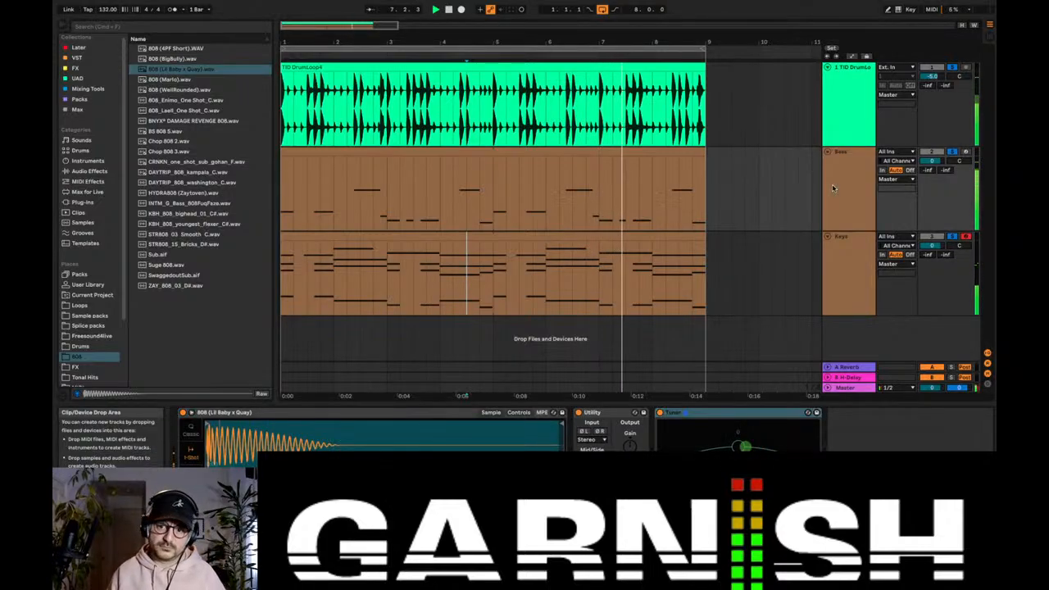
Step: Stop playback and split the looped Bass clip at bar 5 into two separate four-bar clips
{"action": "left_click", "coordinate": [493, 202]}
{"action": "key", "text": "space"}
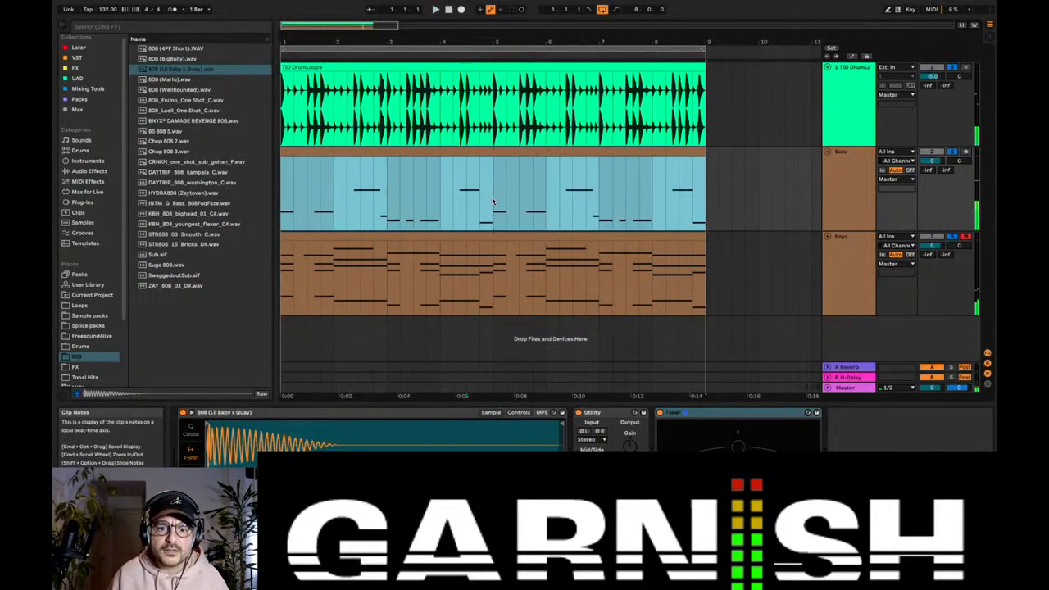
{"action": "left_click", "coordinate": [493, 201]}
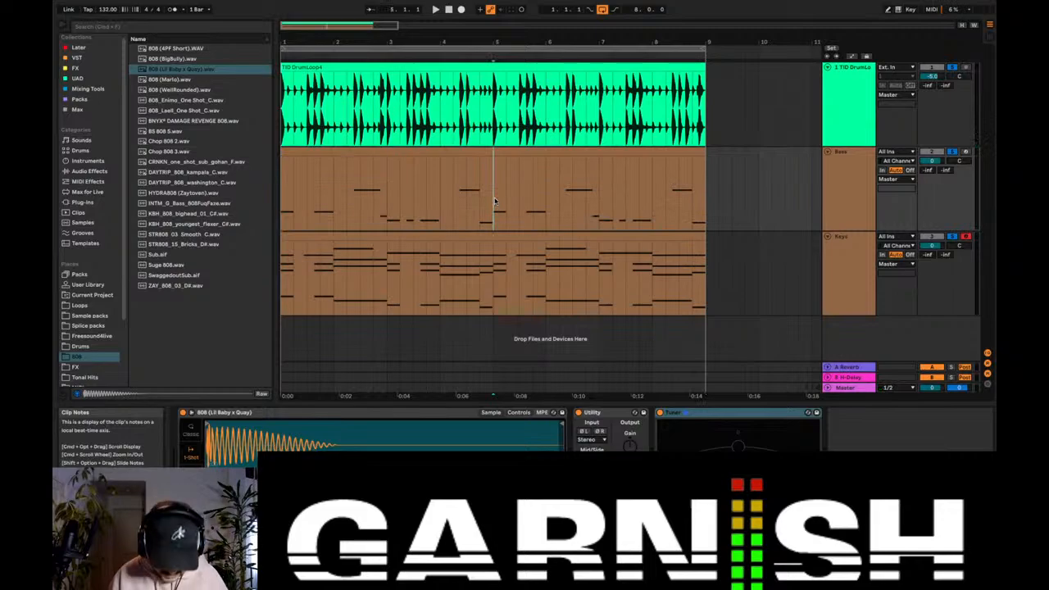
{"action": "left_click", "coordinate": [450, 154]}
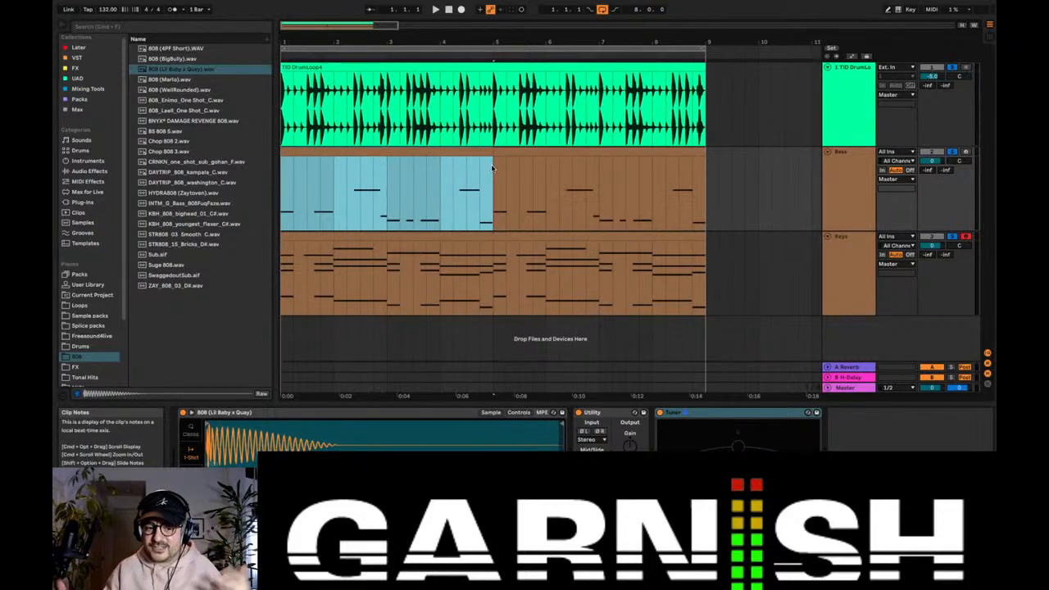
{"action": "left_click", "coordinate": [456, 205]}
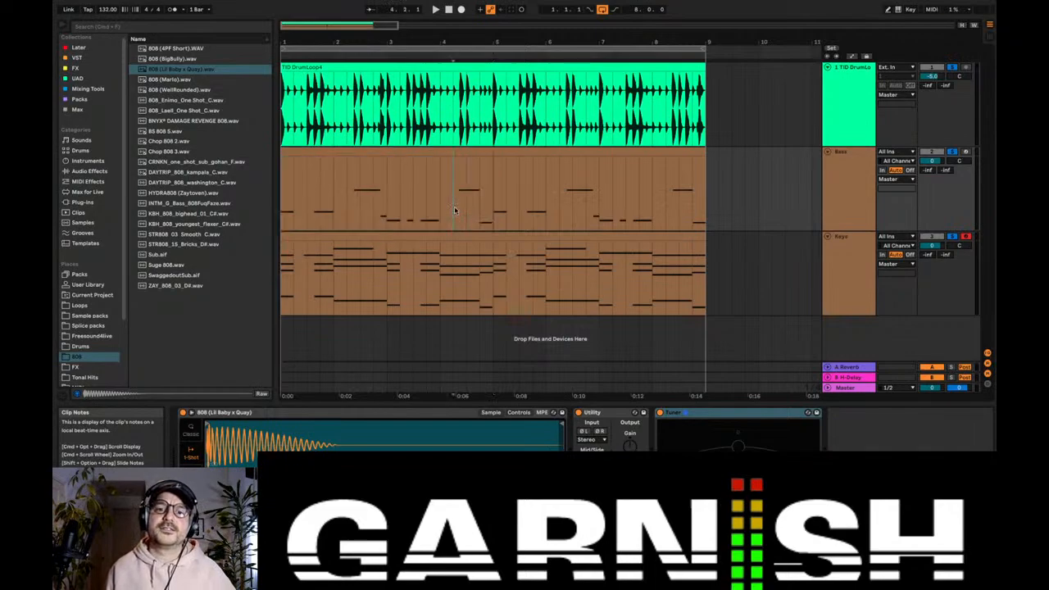
Step: During playback, open the second Bass clip and lower the B♭3 note in its bar 2 by an octave to B♭2
{"action": "key", "text": "space"}
{"action": "double_click", "coordinate": [546, 152]}
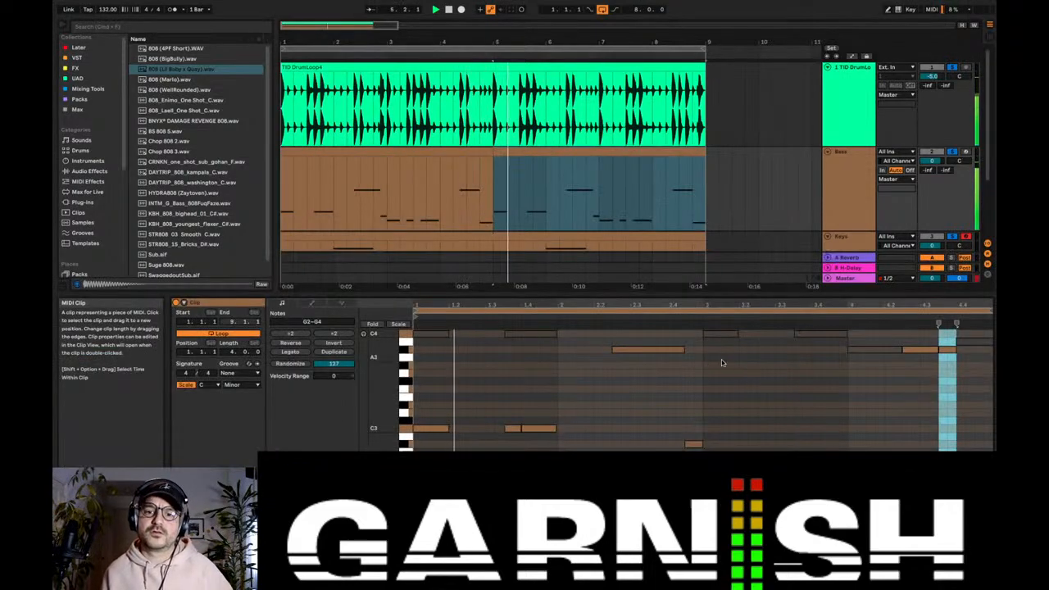
{"action": "left_click", "coordinate": [650, 350]}
{"action": "key", "text": "shift+Down"}
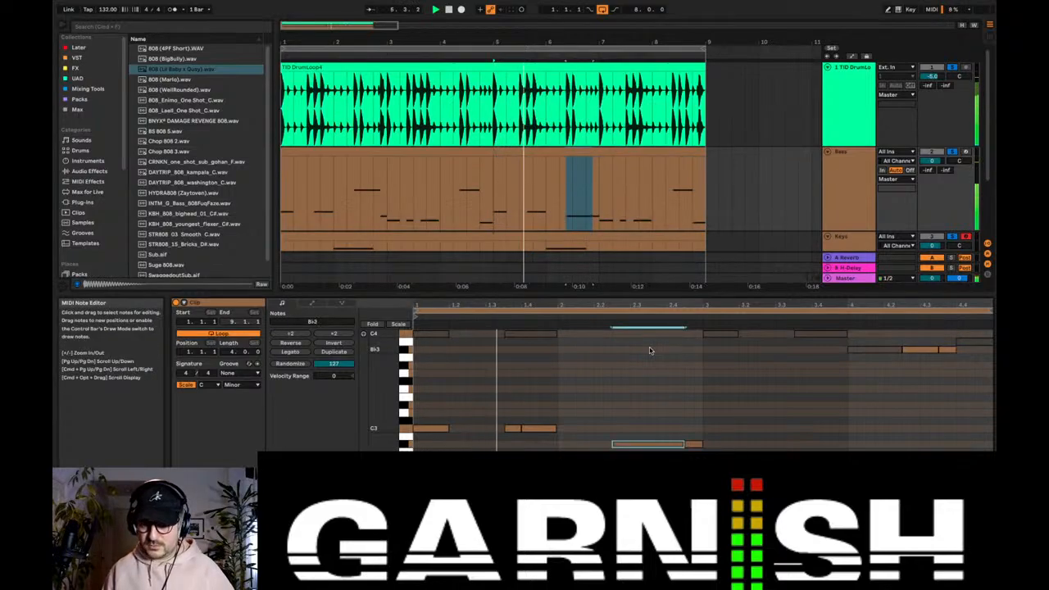
Step: Raise all the A♭2 notes in bar 3 of the second Bass clip by an octave to A♭3
{"action": "left_click_drag", "start_coordinate": [865, 470], "coordinate": [704, 457]}
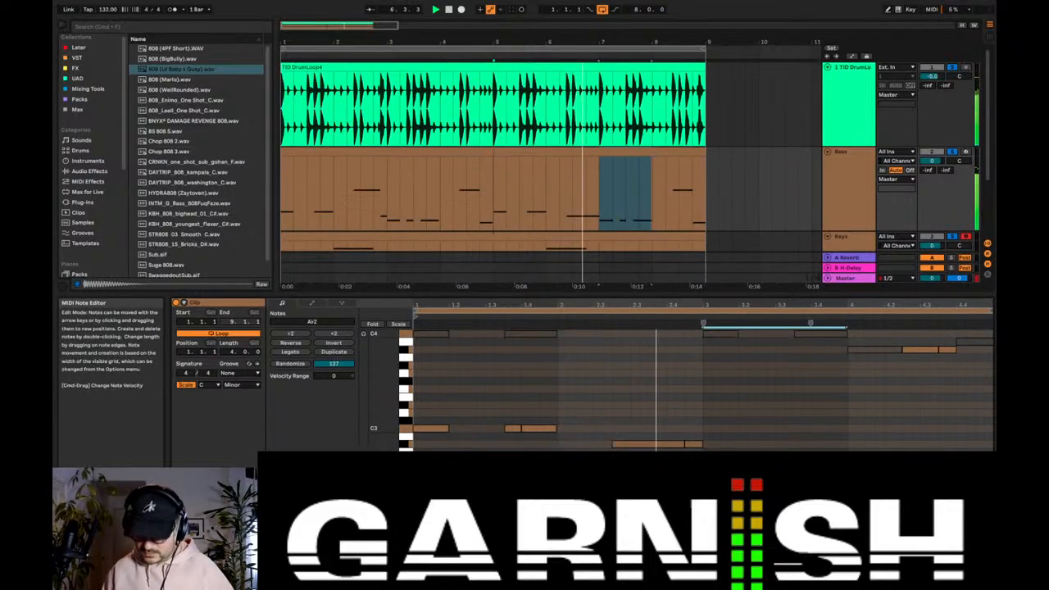
{"action": "key", "text": "shift+Up"}
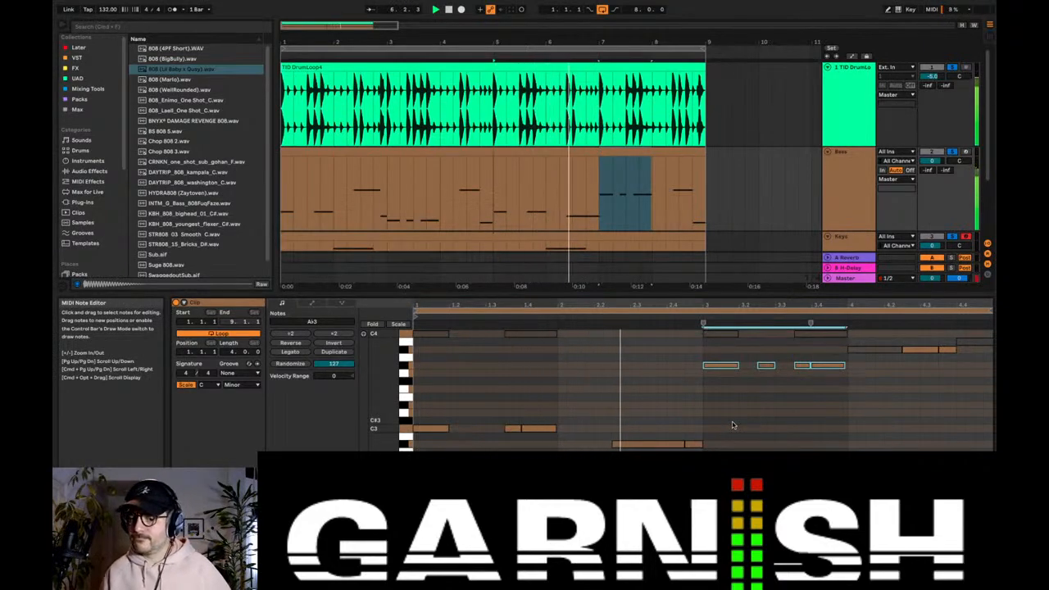
{"action": "scroll", "coordinate": [770, 414], "scroll_direction": "down", "scroll_amount": 1}
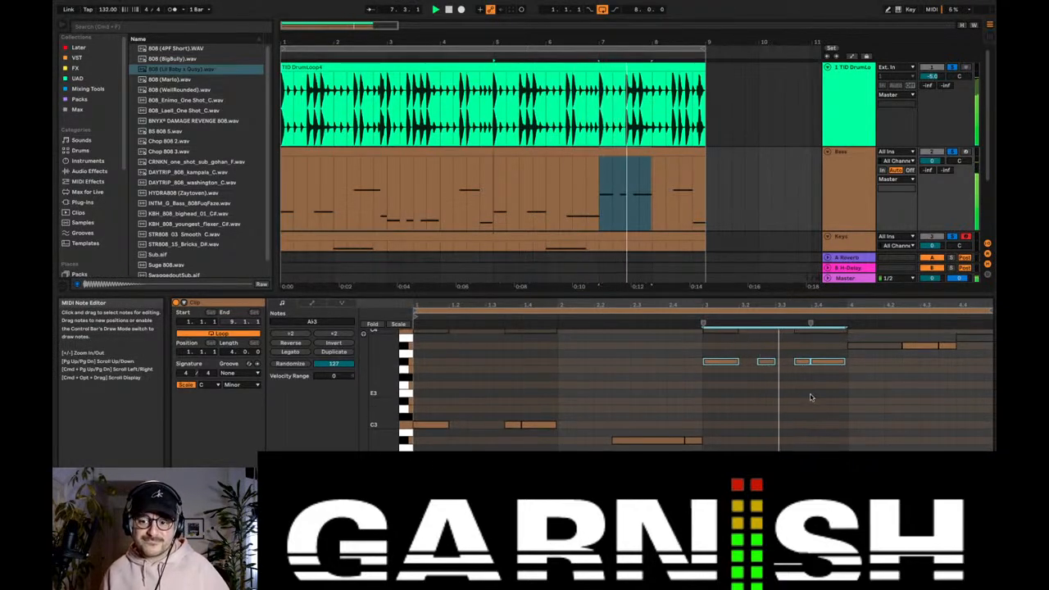
{"action": "scroll", "coordinate": [857, 365], "scroll_direction": "down", "scroll_amount": 5}
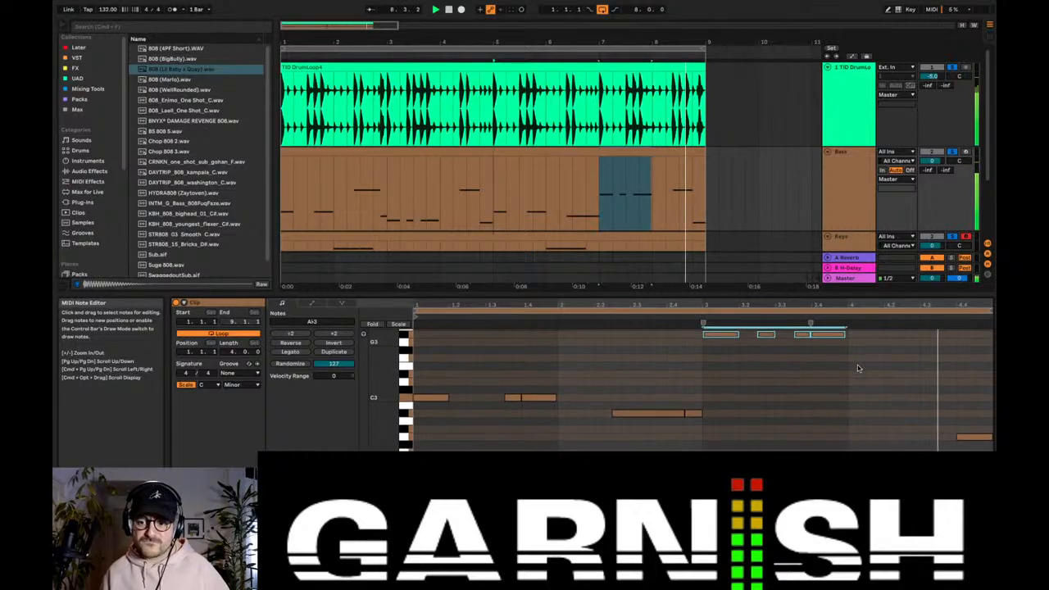
{"action": "left_click", "coordinate": [857, 367]}
{"action": "scroll", "coordinate": [857, 367], "scroll_direction": "up", "scroll_amount": 5}
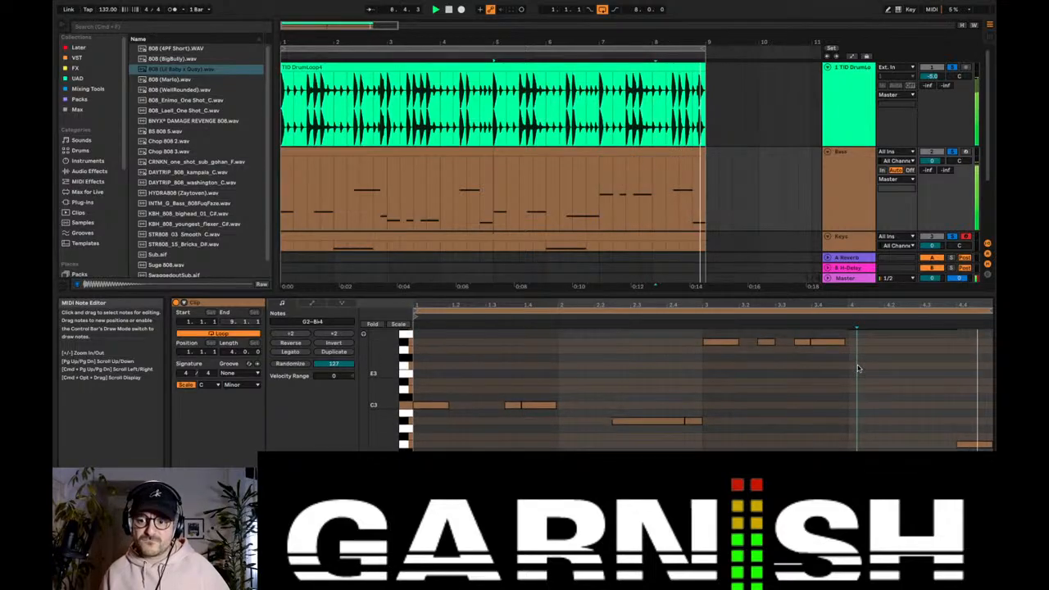
Step: Bring up the Bass track's devices and listen from bar 1 to compare the two Bass clips
{"action": "left_click", "coordinate": [824, 175]}
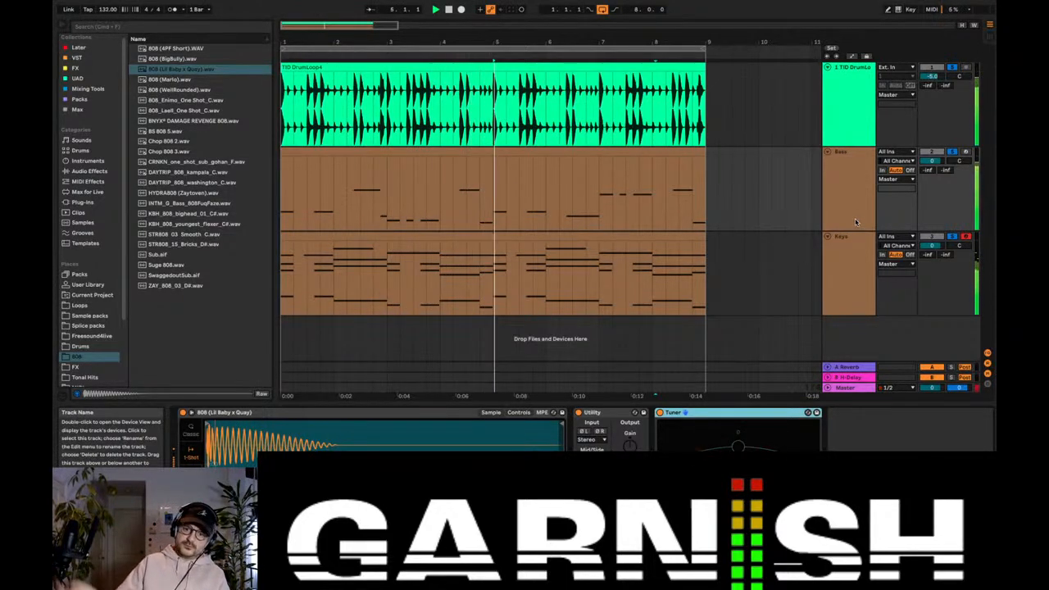
{"action": "key", "text": "space"}
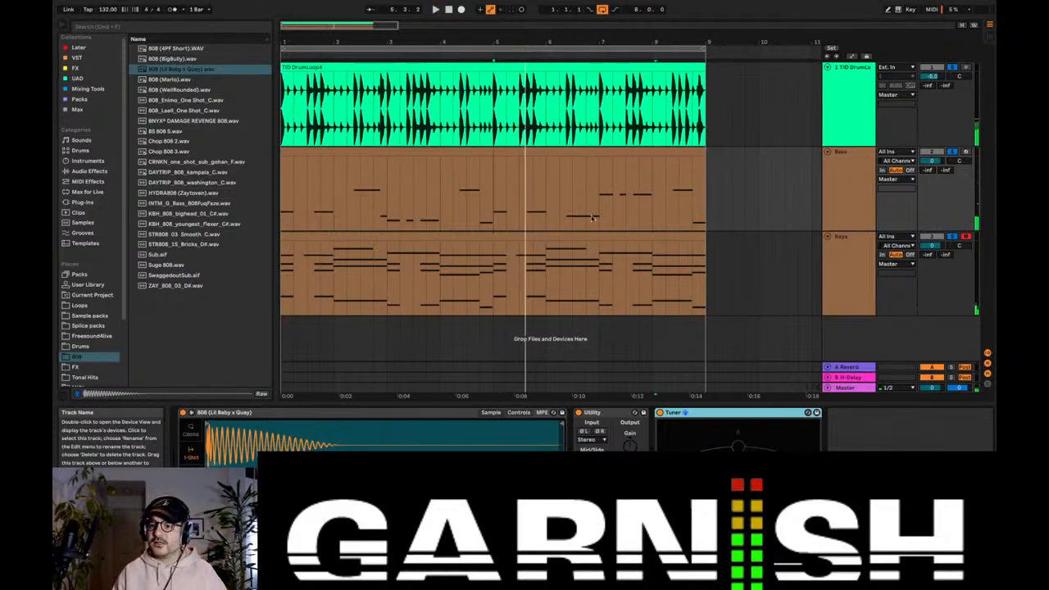
{"action": "left_click", "coordinate": [280, 176]}
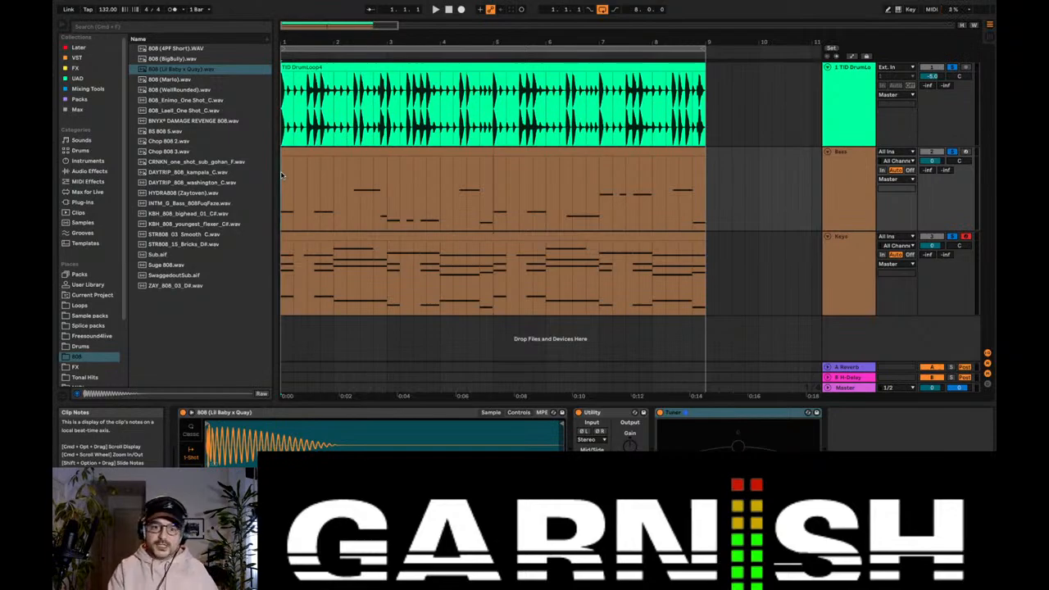
{"action": "key", "text": "space"}
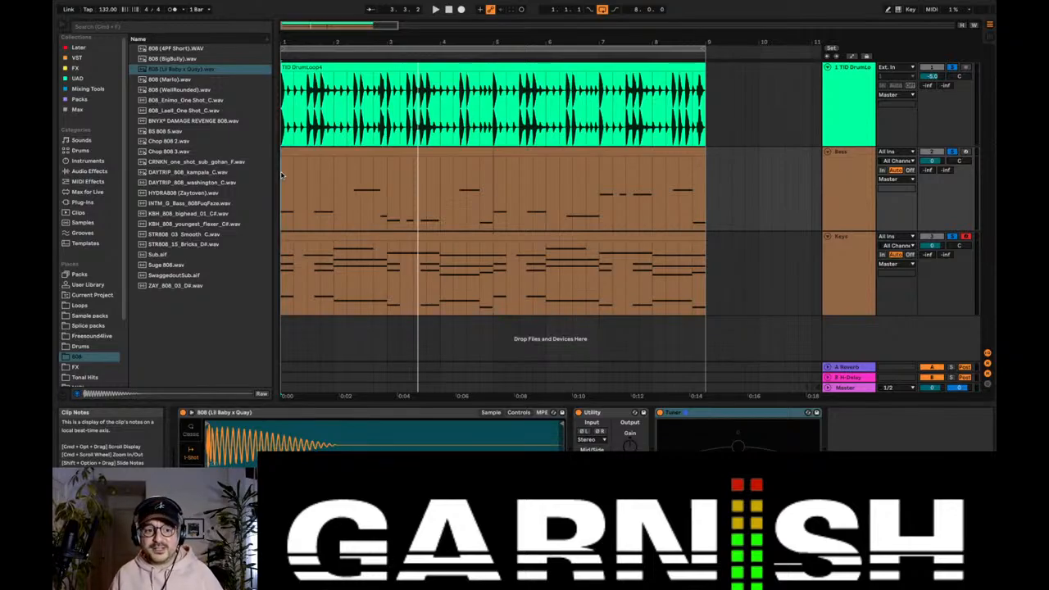
{"action": "key", "text": "space"}
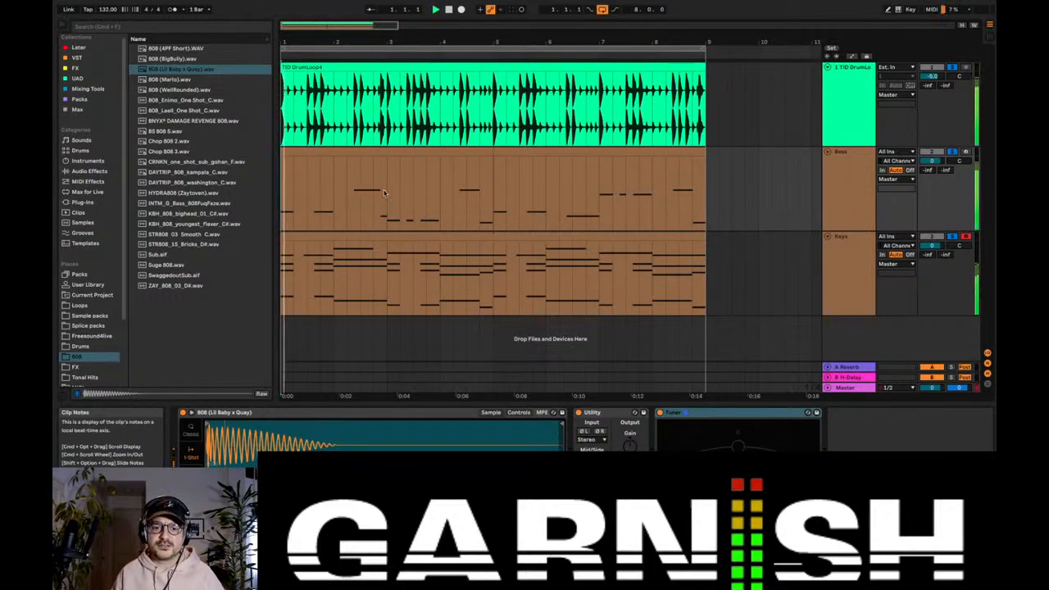
{"action": "left_click", "coordinate": [385, 192]}
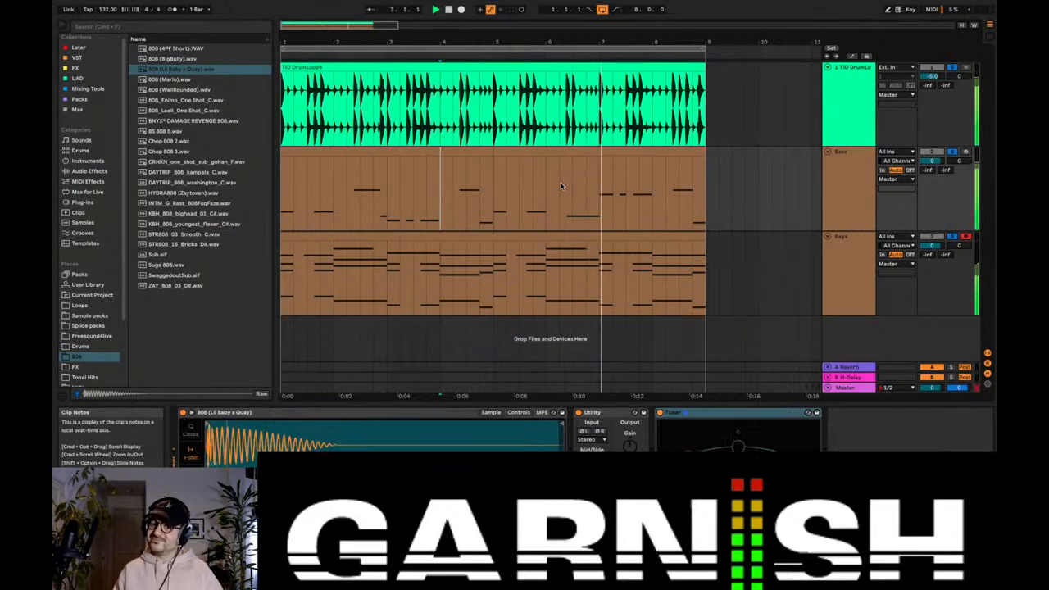
{"action": "key", "text": "space"}
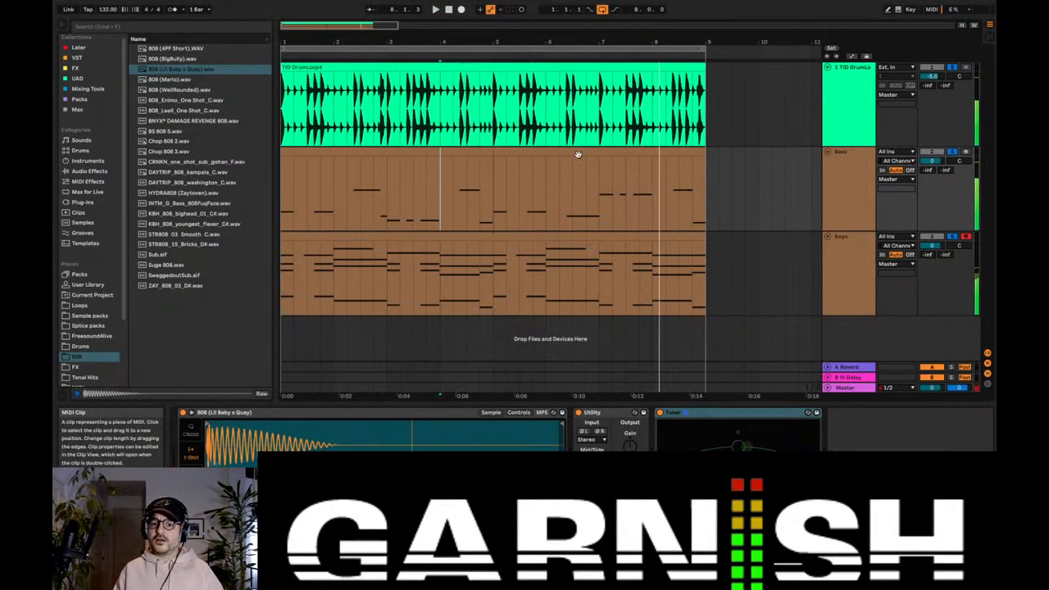
Step: Replay the arrangement from bar 7 and open the second Bass clip's notes to check the raised A♭3 passage
{"action": "left_click", "coordinate": [578, 154]}
{"action": "left_click", "coordinate": [600, 214]}
{"action": "key", "text": "space"}
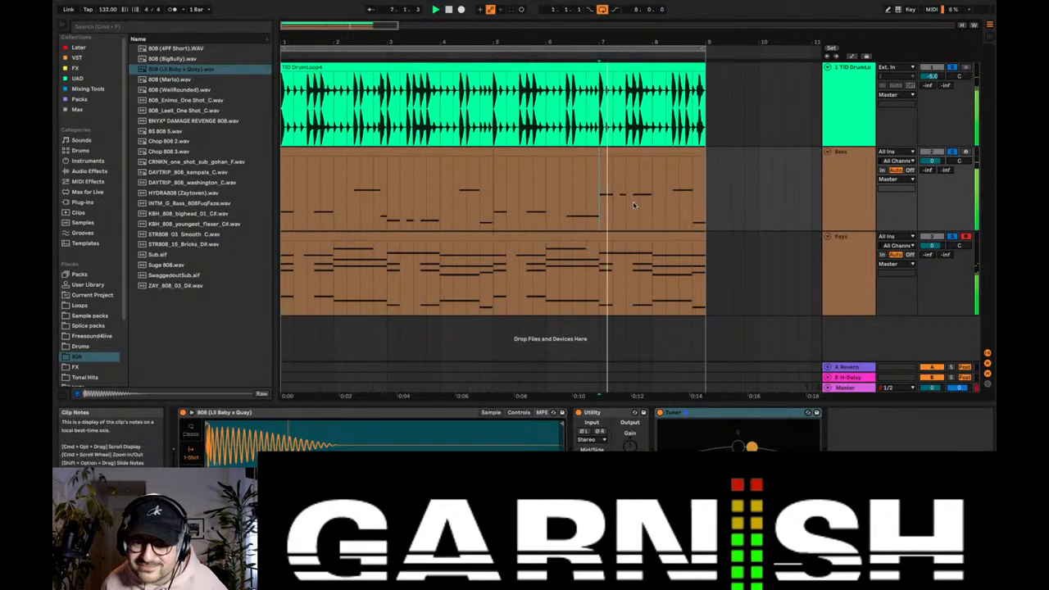
{"action": "left_click", "coordinate": [641, 153]}
{"action": "double_click", "coordinate": [641, 152]}
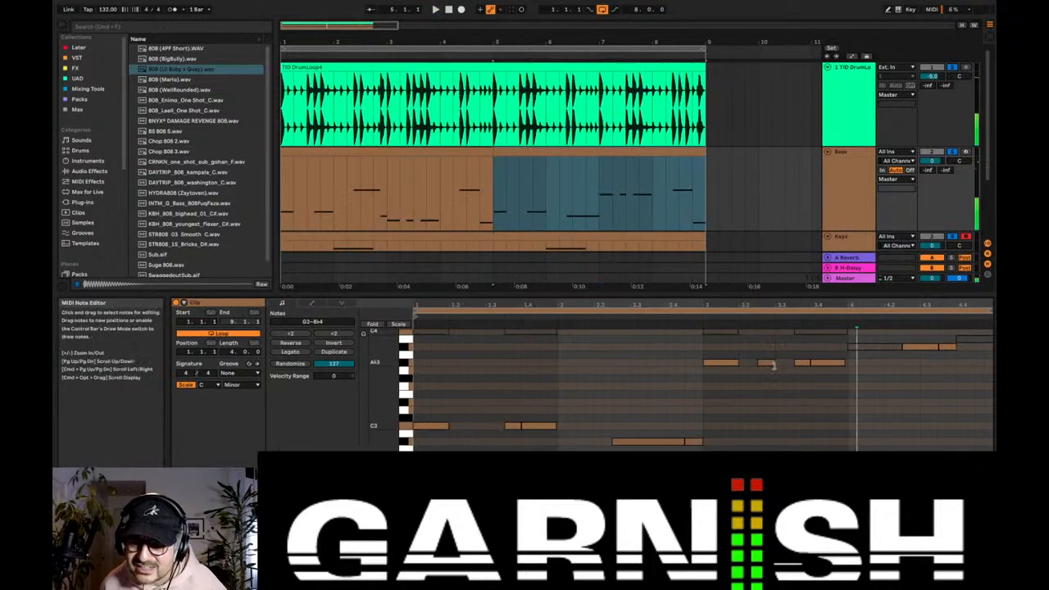
{"action": "key", "text": "space"}
{"action": "left_click", "coordinate": [598, 214]}
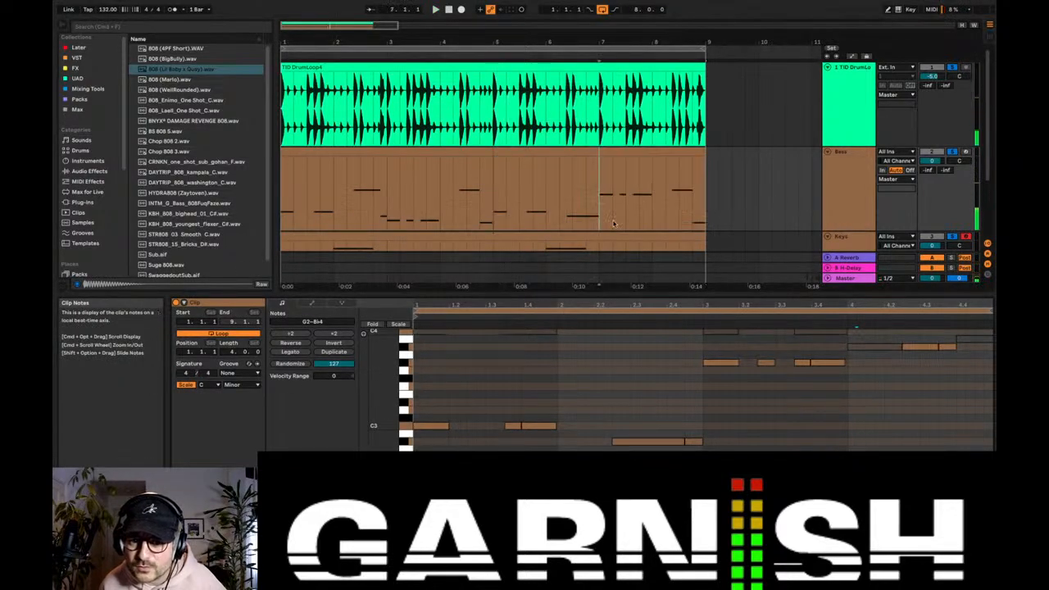
{"action": "key", "text": "space"}
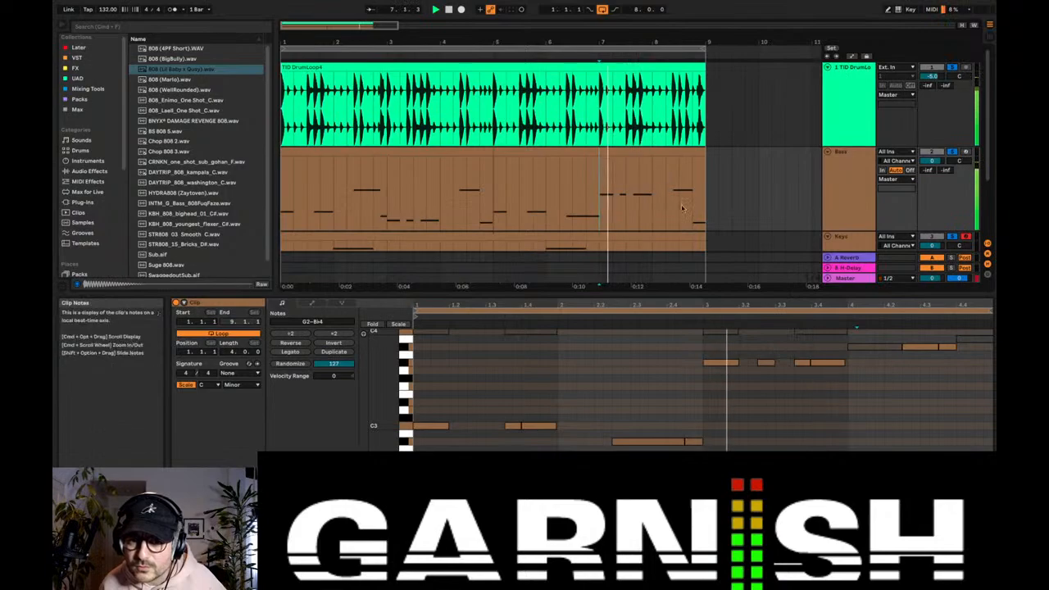
Step: Extend the last two A♭3 notes in bar 3 of the second Bass clip to end at 3.4 and bar 4
{"action": "left_click_drag", "start_coordinate": [815, 305], "coordinate": [807, 331]}
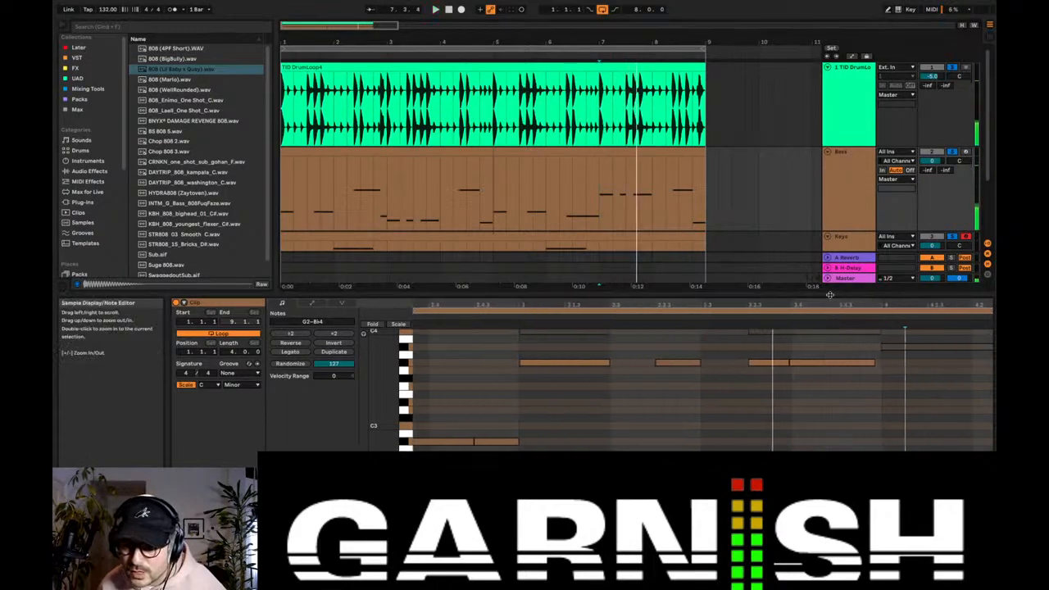
{"action": "left_click", "coordinate": [799, 364]}
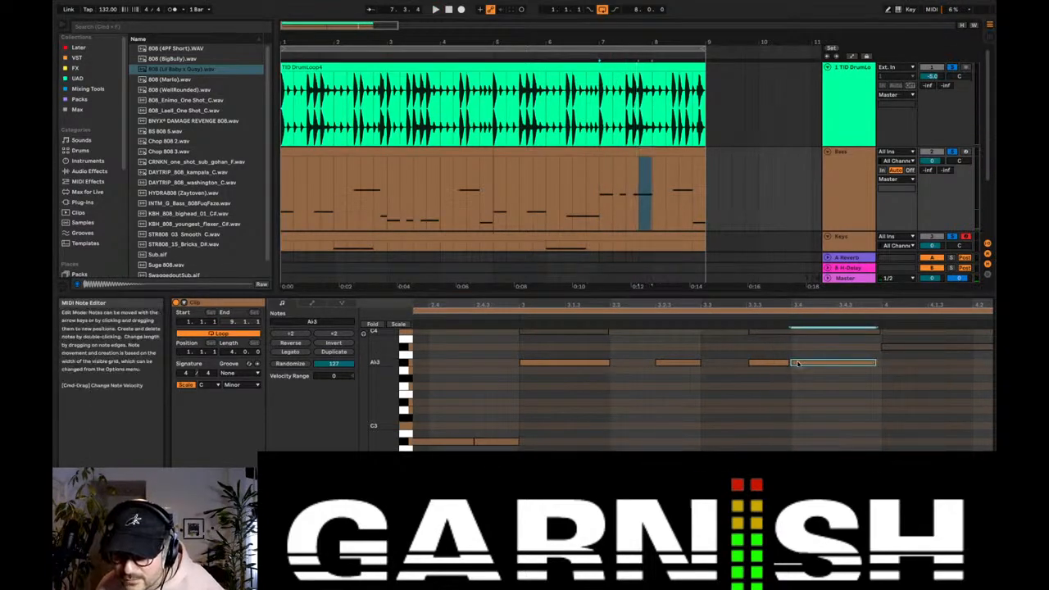
{"action": "left_click_drag", "start_coordinate": [788, 361], "coordinate": [791, 361]}
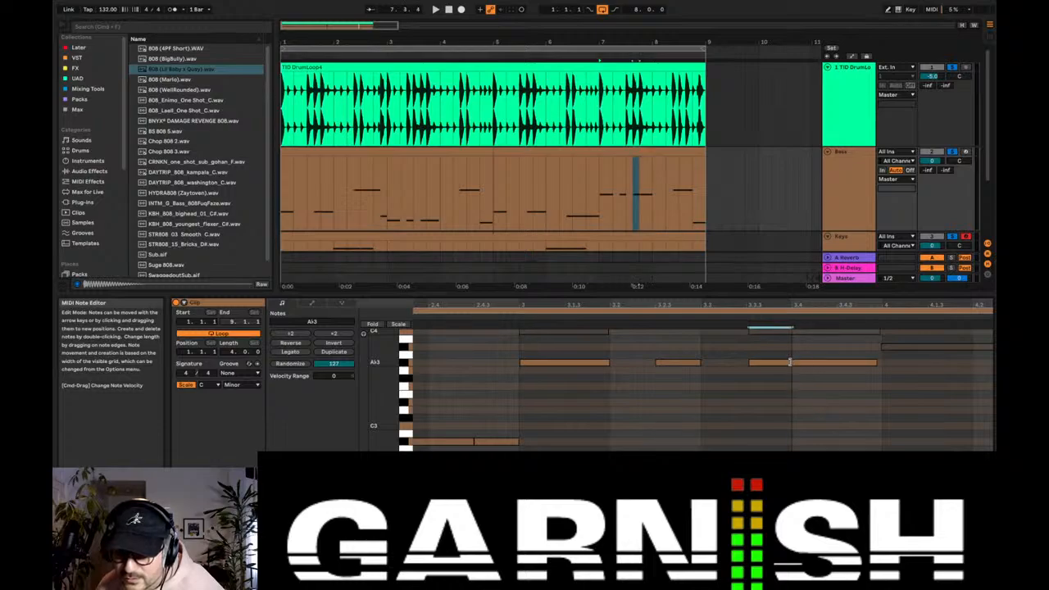
{"action": "key", "text": "space"}
{"action": "left_click_drag", "start_coordinate": [875, 361], "coordinate": [881, 362]}
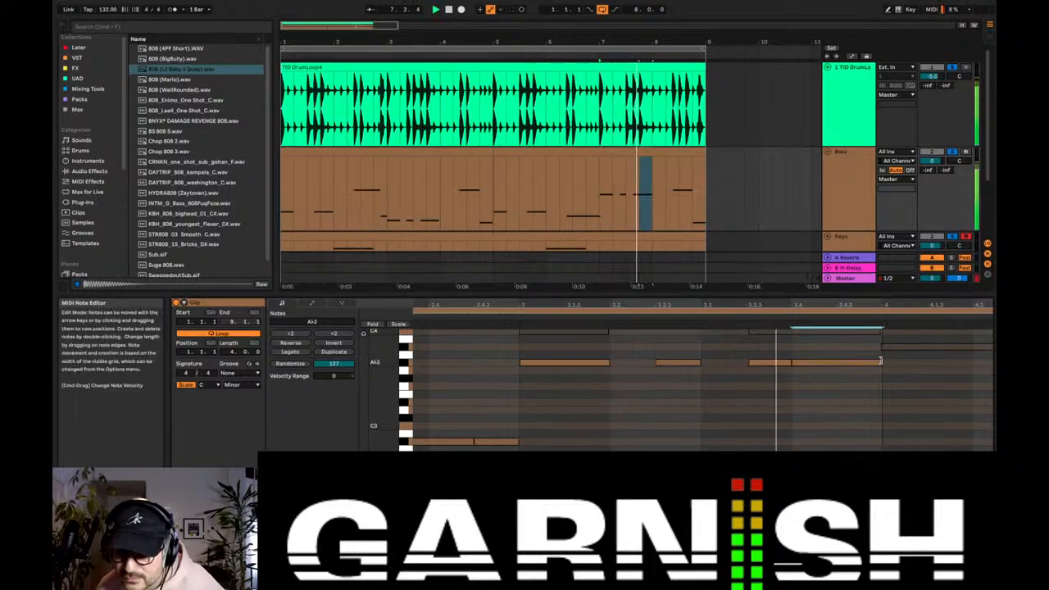
Step: Extend the last two A♭2 notes in bar 3 of the first Bass clip to end at 3.4 and bar 4, checking by ear
{"action": "left_click", "coordinate": [392, 203]}
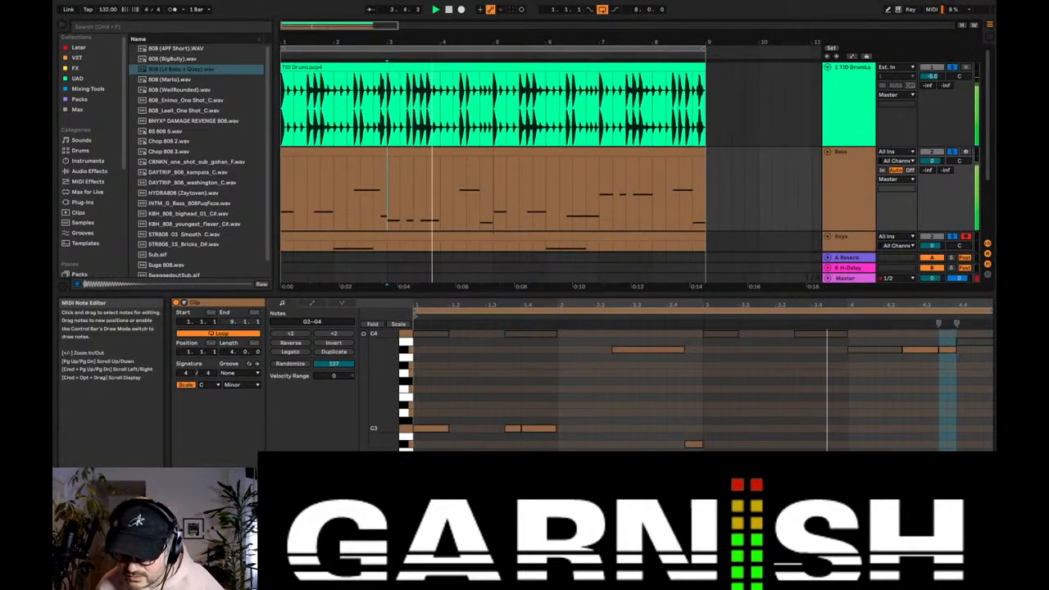
{"action": "left_click", "coordinate": [827, 332]}
{"action": "left_click", "coordinate": [803, 332]}
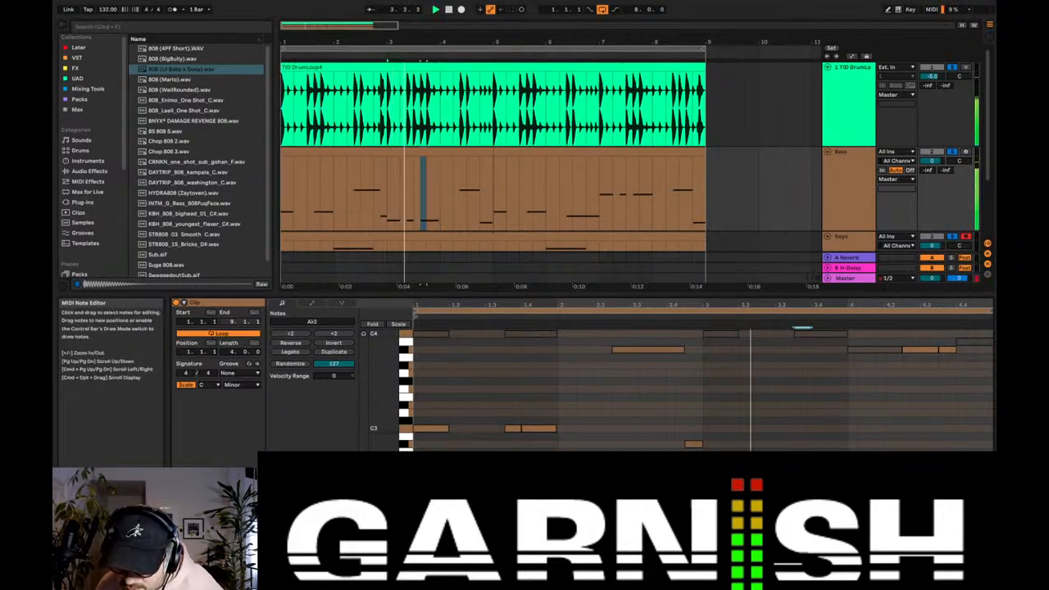
{"action": "left_click", "coordinate": [827, 459]}
{"action": "key", "text": "space"}
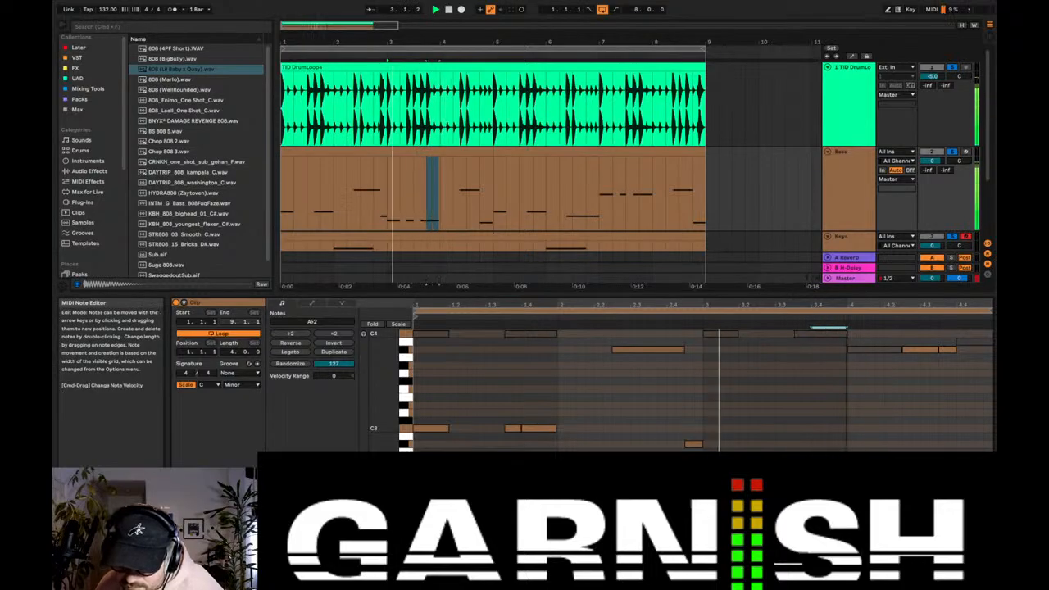
Step: Return to the Bass track's devices and select the first Bass clip in the arrangement
{"action": "double_click", "coordinate": [849, 180]}
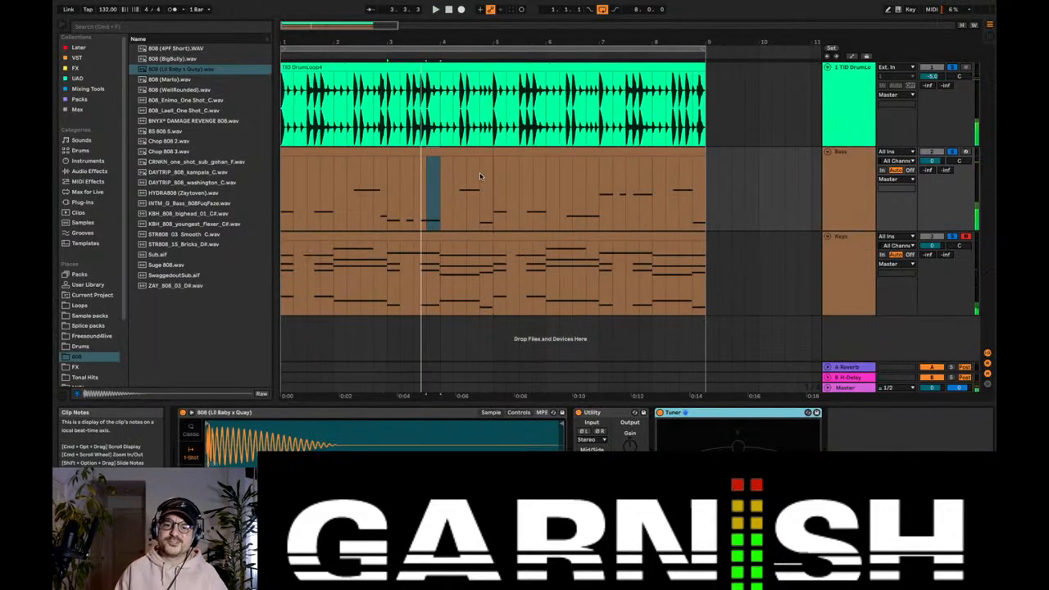
{"action": "left_click", "coordinate": [464, 207]}
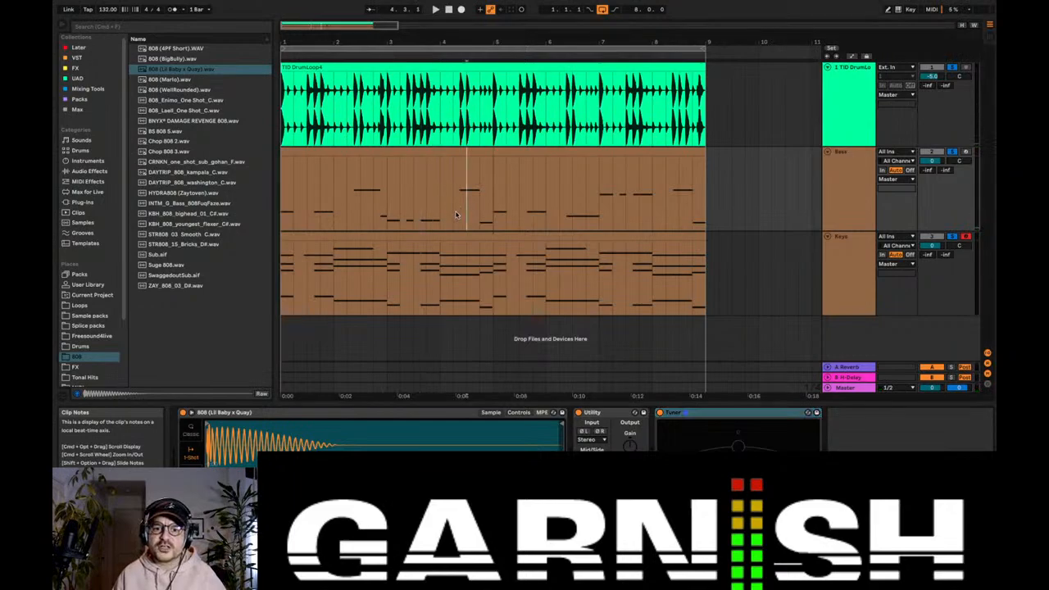
{"action": "left_click", "coordinate": [379, 155]}
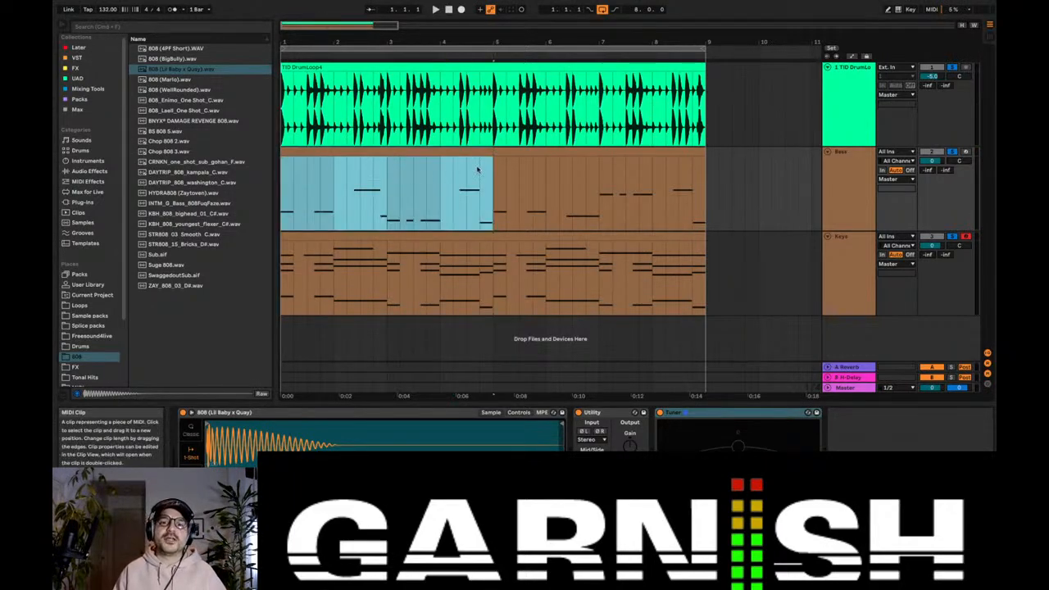
Step: Highlight the raised notes in bar 7 of the Bass track and play the arrangement from bar 1
{"action": "left_click", "coordinate": [598, 193]}
{"action": "left_click_drag", "start_coordinate": [598, 194], "coordinate": [647, 186]}
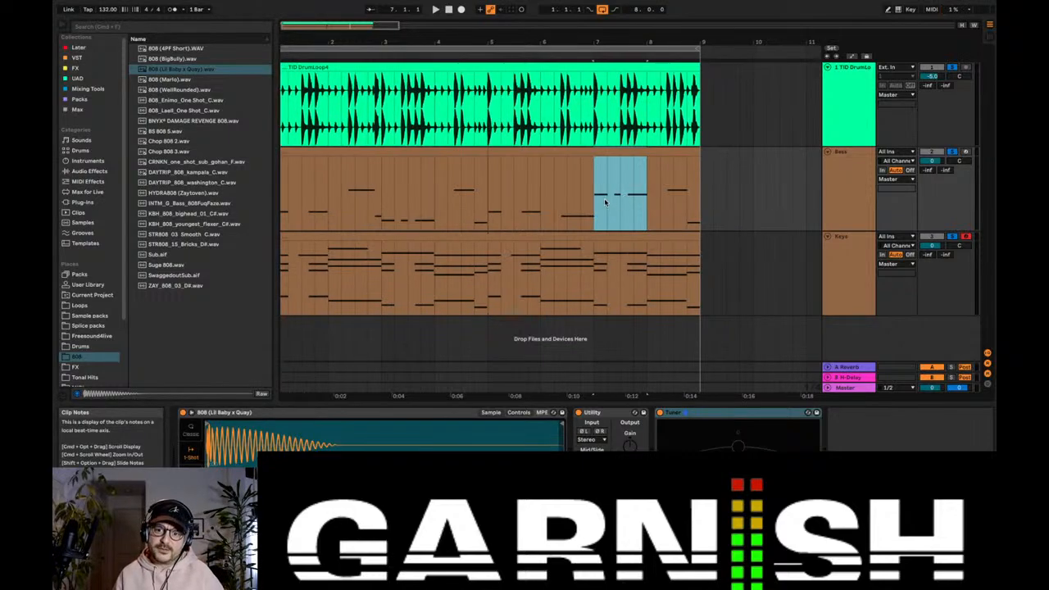
{"action": "left_click", "coordinate": [284, 190]}
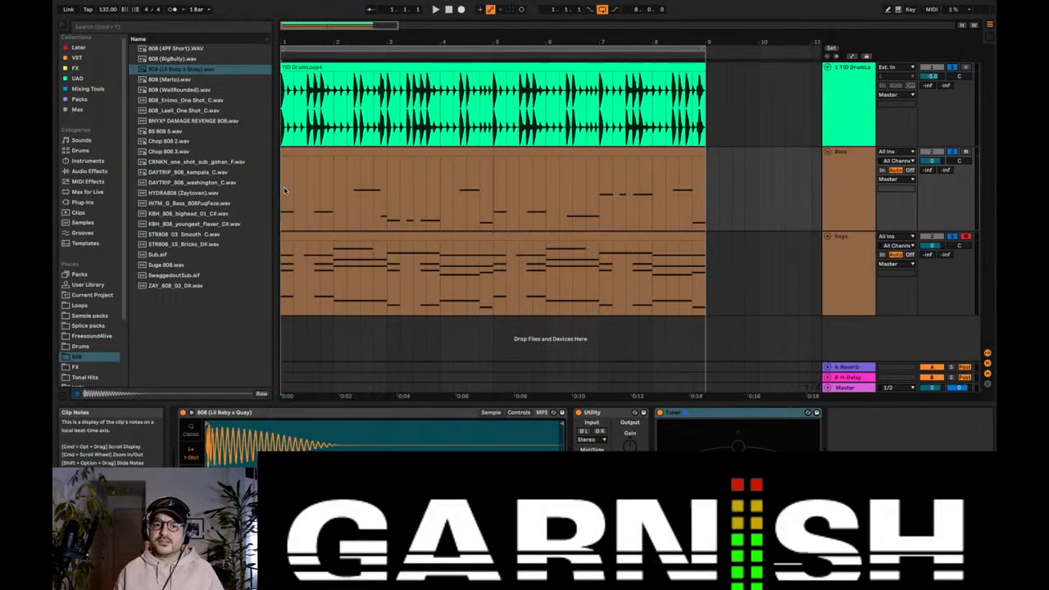
{"action": "key", "text": "space"}
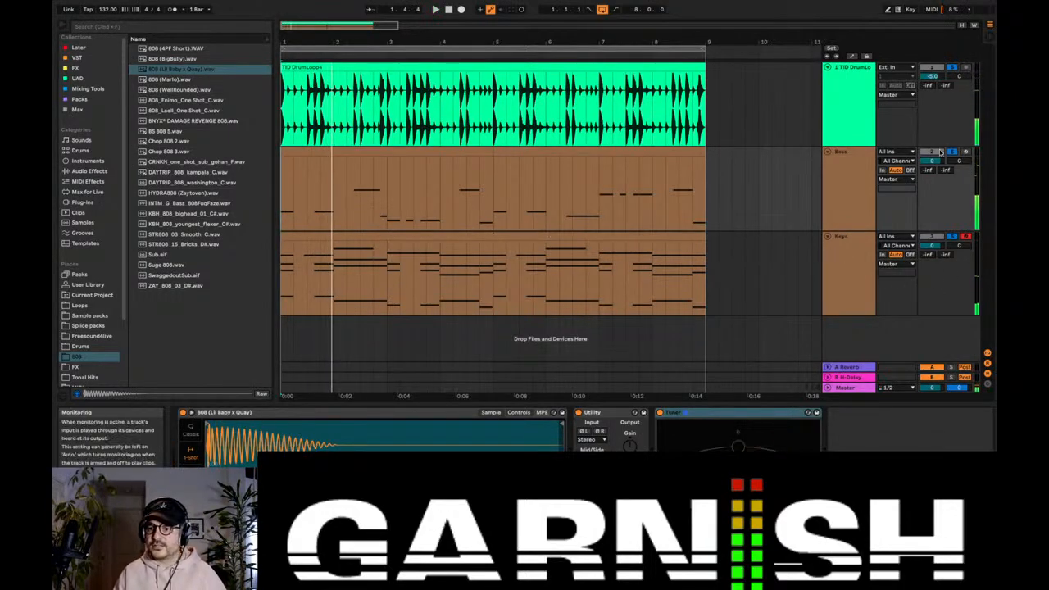
Step: Fold the Keys track while keeping the Bass track unfolded, and turn on the metronome
{"action": "left_click", "coordinate": [826, 151]}
{"action": "left_click", "coordinate": [827, 162]}
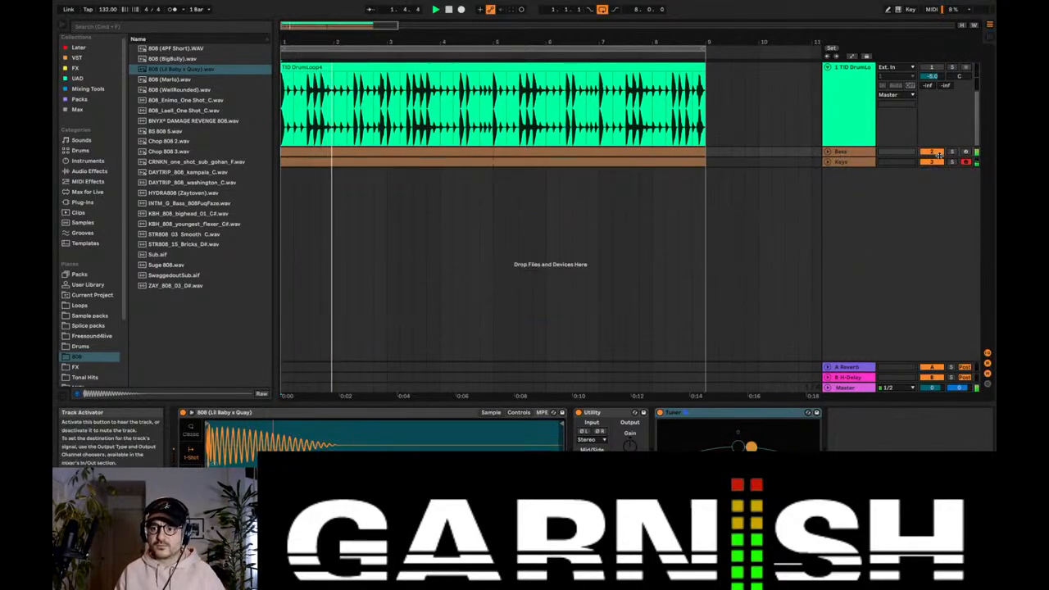
{"action": "left_click", "coordinate": [827, 151]}
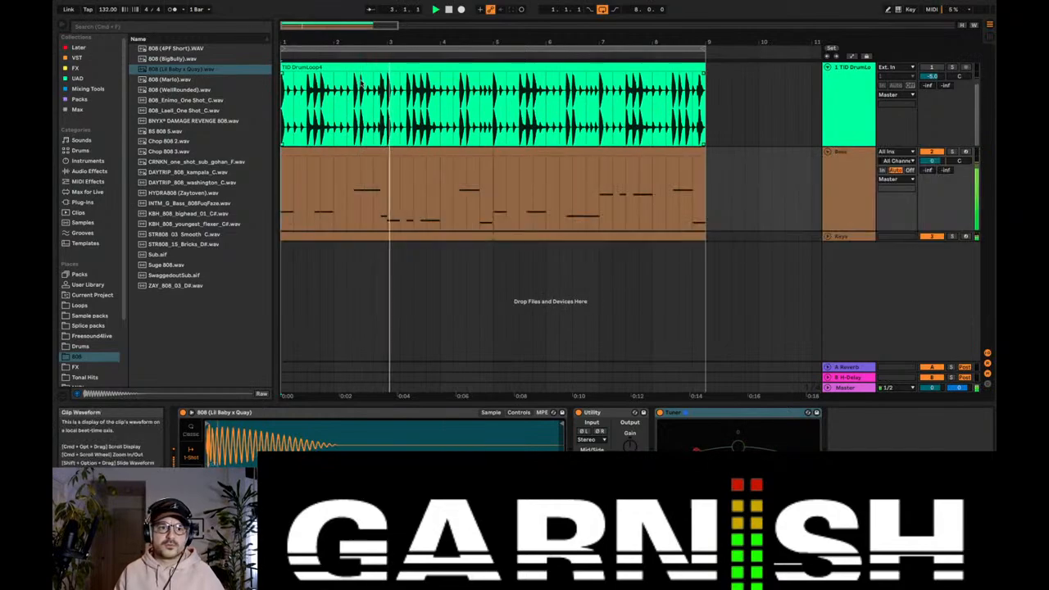
{"action": "left_click", "coordinate": [172, 9]}
Step: Play the first Bass clip against the metronome and pick out its C3 note on 1.4 and last A♭2 note in bar 3
{"action": "left_click", "coordinate": [322, 152]}
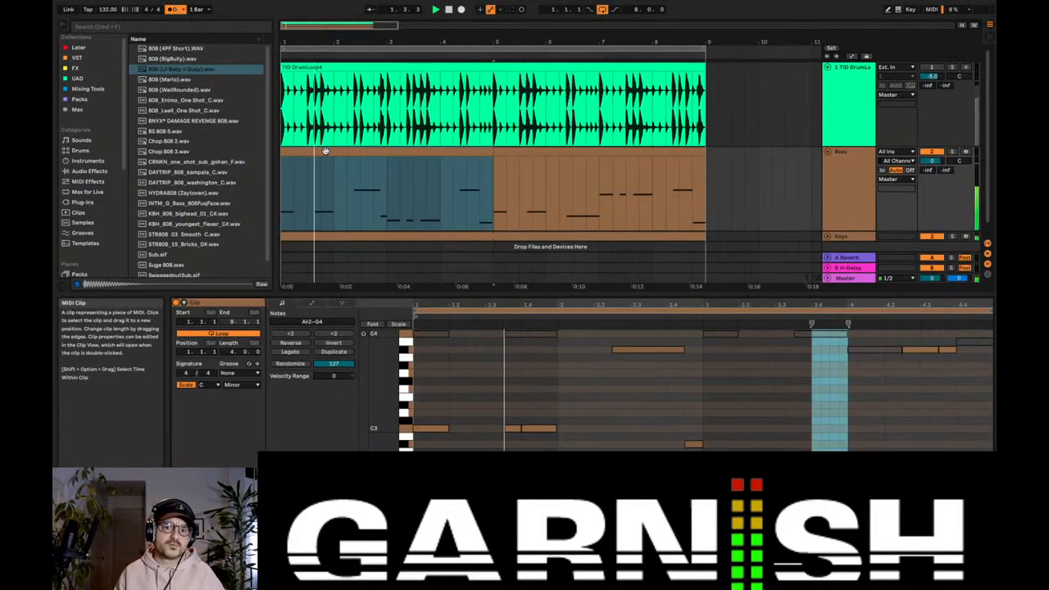
{"action": "left_click", "coordinate": [538, 428]}
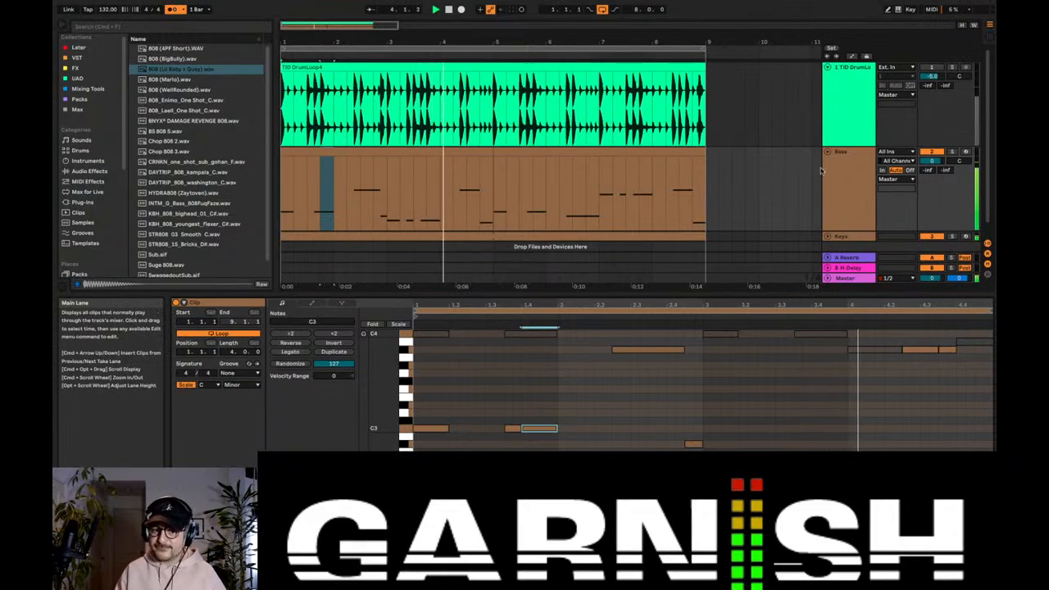
{"action": "left_click", "coordinate": [392, 152]}
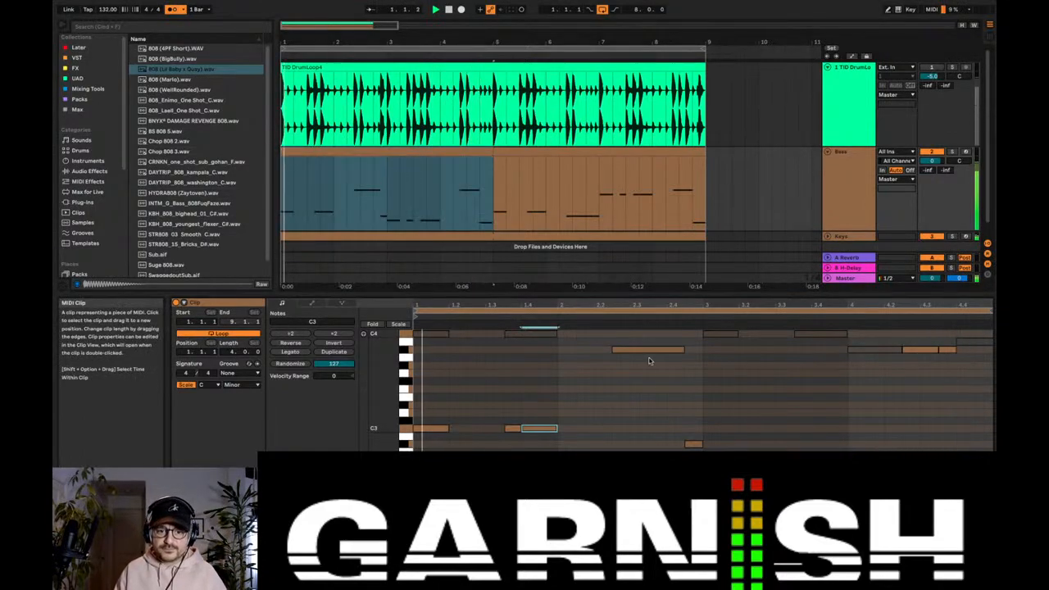
{"action": "left_click", "coordinate": [731, 418]}
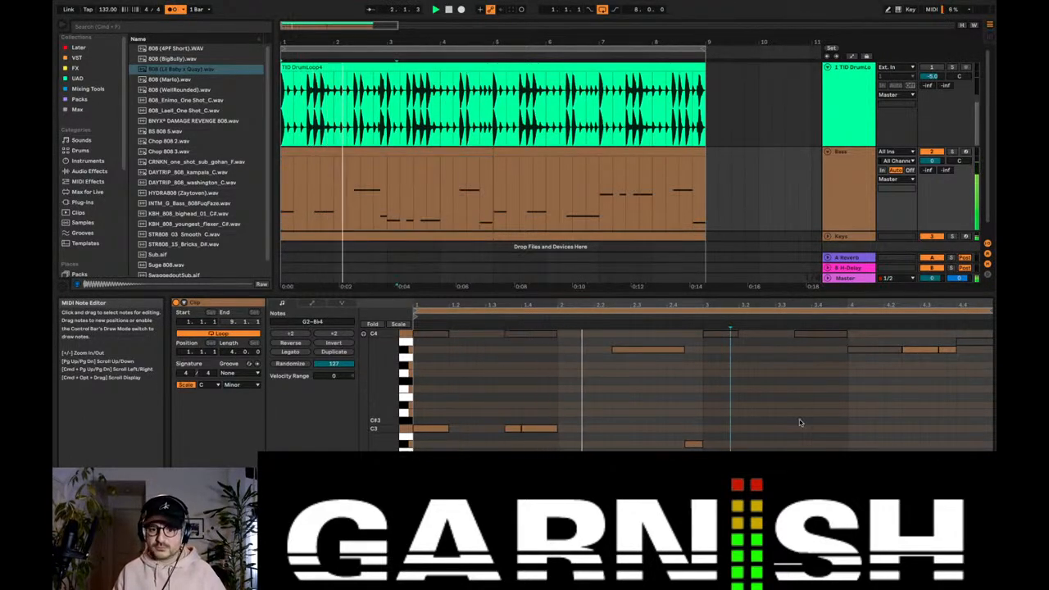
{"action": "scroll", "coordinate": [806, 422], "scroll_direction": "up", "scroll_amount": 1}
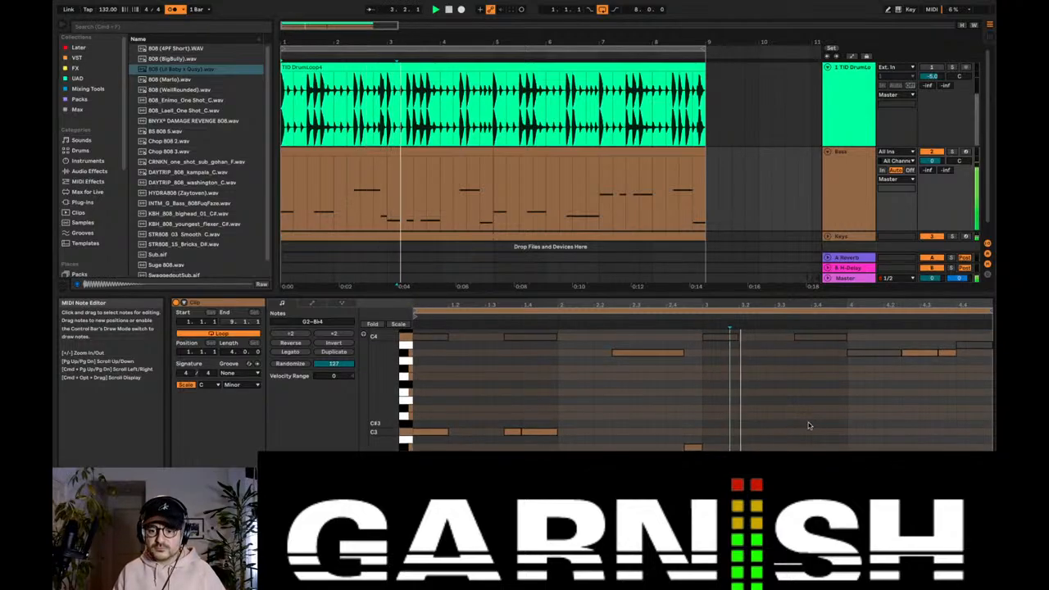
{"action": "key", "text": "space"}
{"action": "left_click", "coordinate": [822, 460]}
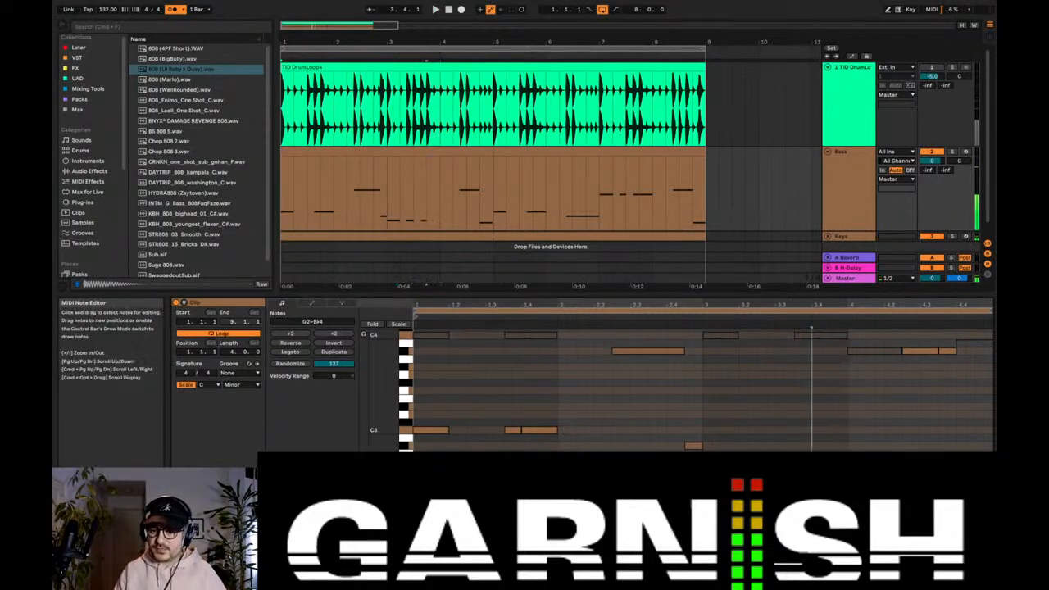
{"action": "key", "text": "space"}
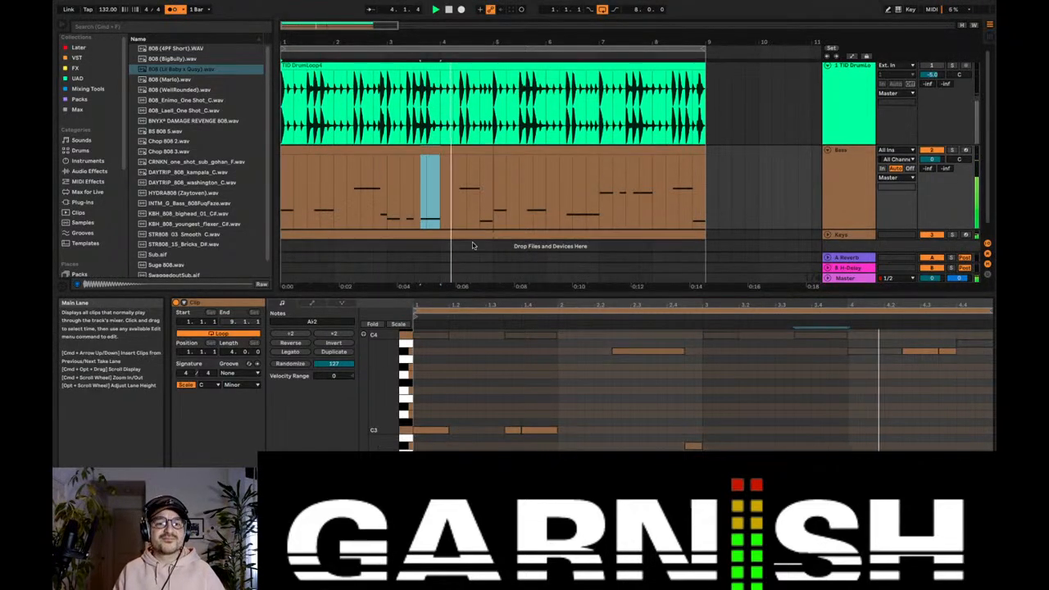
Step: Replay the Bass passage in bar 4 and reopen the first Bass clip to listen from its start
{"action": "left_click", "coordinate": [464, 178]}
{"action": "key", "text": "space"}
{"action": "key", "text": "space"}
{"action": "double_click", "coordinate": [457, 153]}
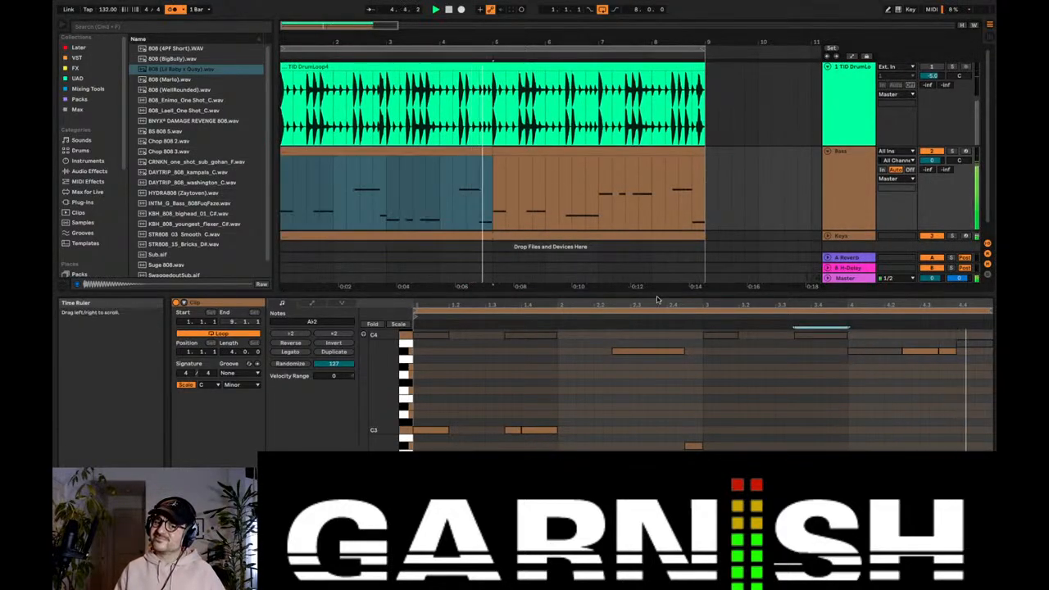
{"action": "scroll", "coordinate": [696, 261], "scroll_direction": "down", "scroll_amount": 1}
{"action": "key", "text": "space"}
{"action": "key", "text": "space"}
Step: Unfold the Keys track and delete the chord on beat 4.4 of its first clip, enlarging the note editor
{"action": "left_click", "coordinate": [827, 222]}
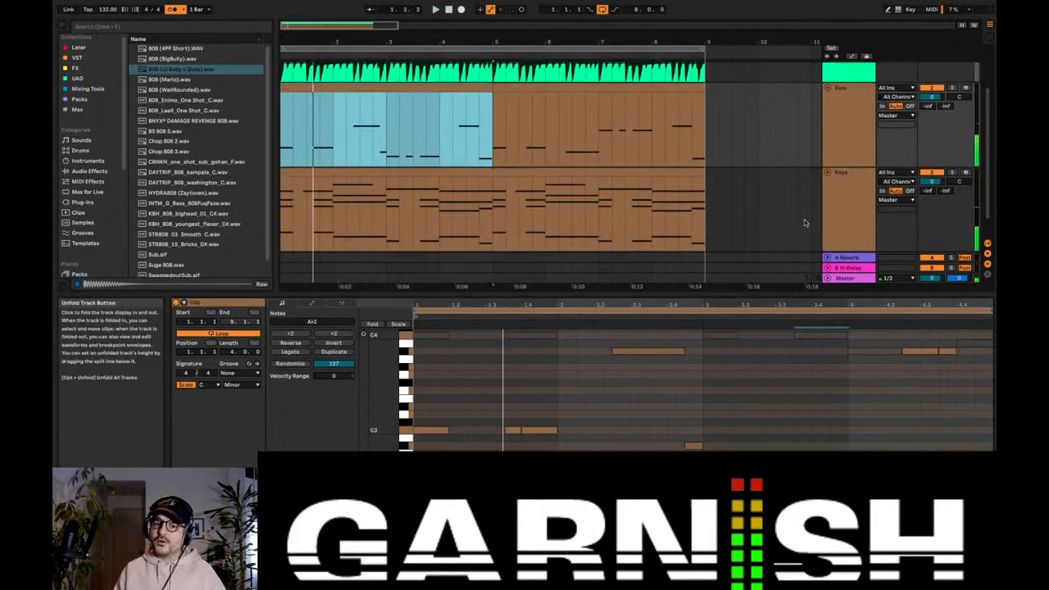
{"action": "left_click", "coordinate": [492, 206]}
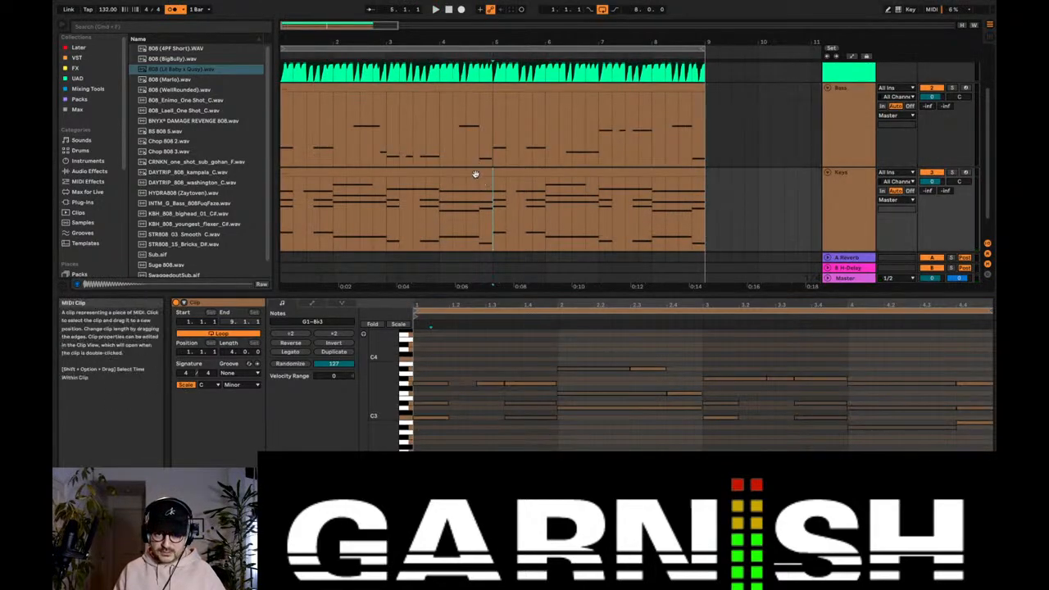
{"action": "left_click", "coordinate": [475, 174]}
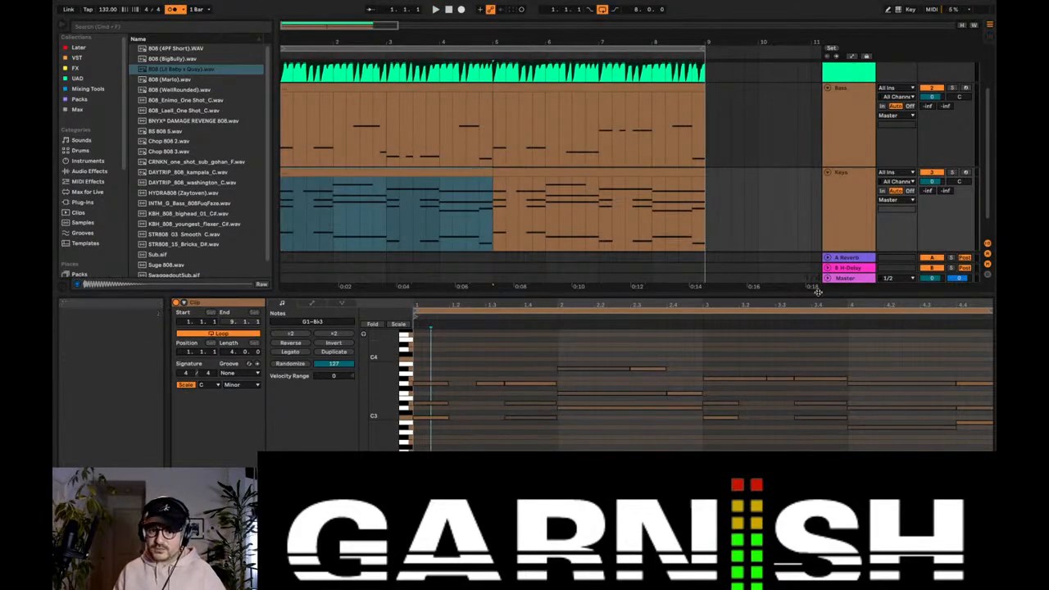
{"action": "left_click_drag", "start_coordinate": [816, 295], "coordinate": [816, 254]}
{"action": "left_click_drag", "start_coordinate": [973, 319], "coordinate": [982, 462]}
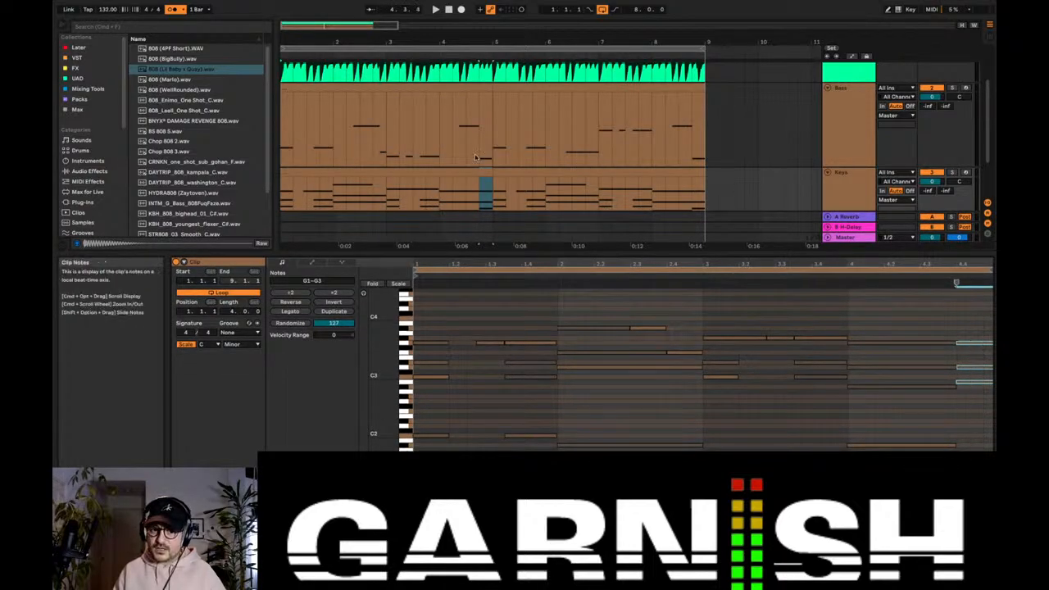
{"action": "left_click_drag", "start_coordinate": [974, 449], "coordinate": [974, 453]}
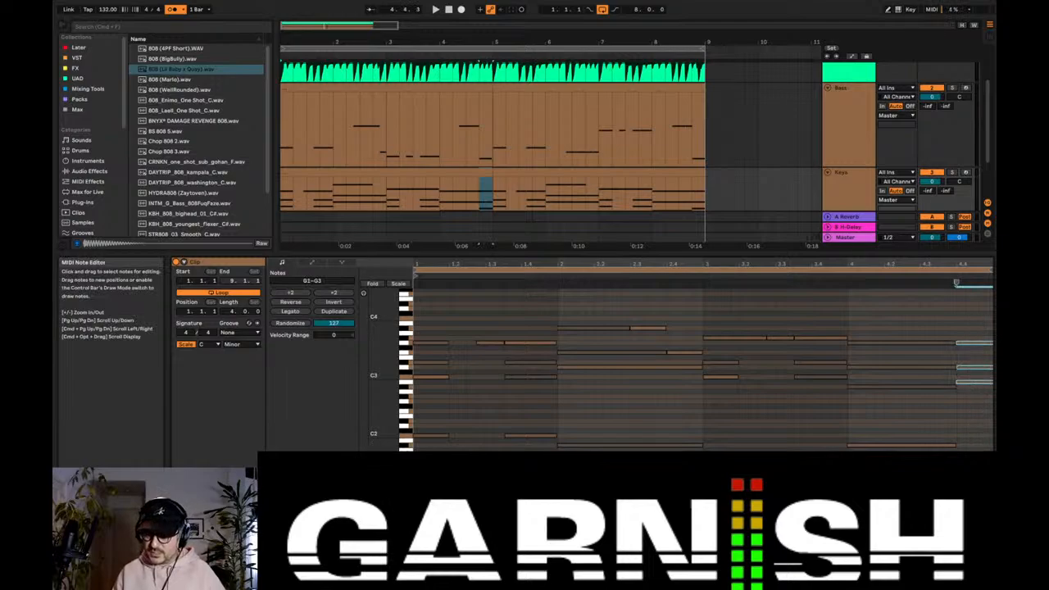
{"action": "key", "text": "Delete"}
Step: Extend the B♭1–G3 chord in bar 4 of the first Keys clip to the end of the bar, checking by ear
{"action": "key", "text": "space"}
{"action": "left_click_drag", "start_coordinate": [934, 305], "coordinate": [931, 450]}
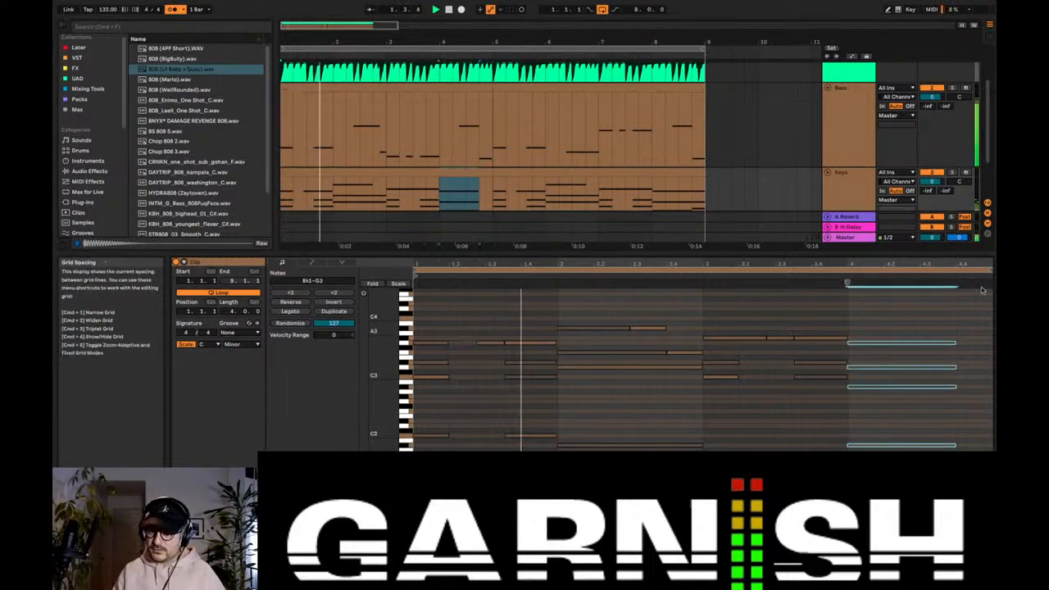
{"action": "left_click_drag", "start_coordinate": [954, 342], "coordinate": [991, 343]}
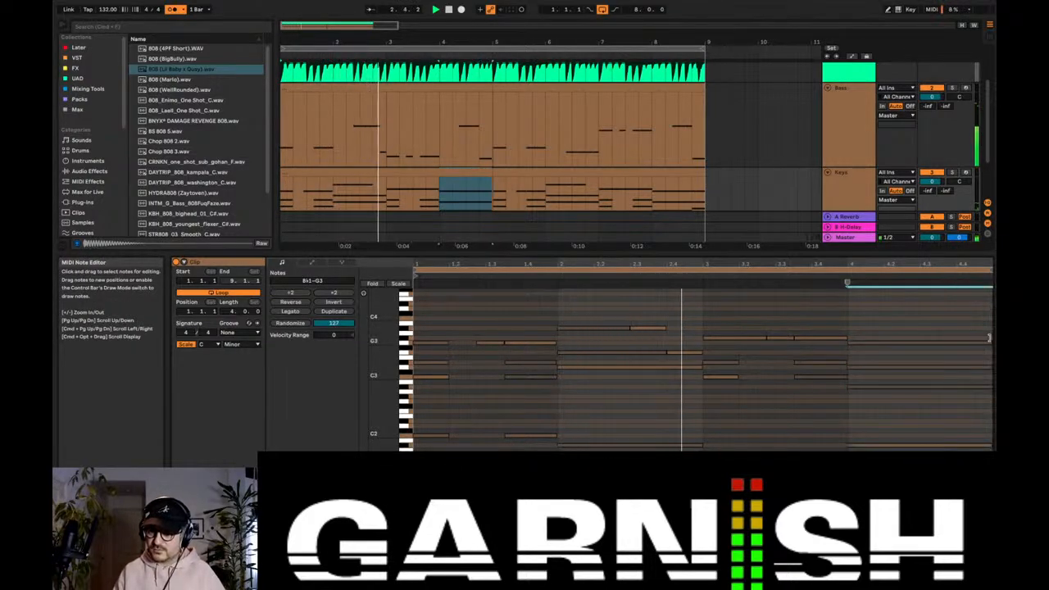
{"action": "scroll", "coordinate": [474, 124], "scroll_direction": "down", "scroll_amount": 3}
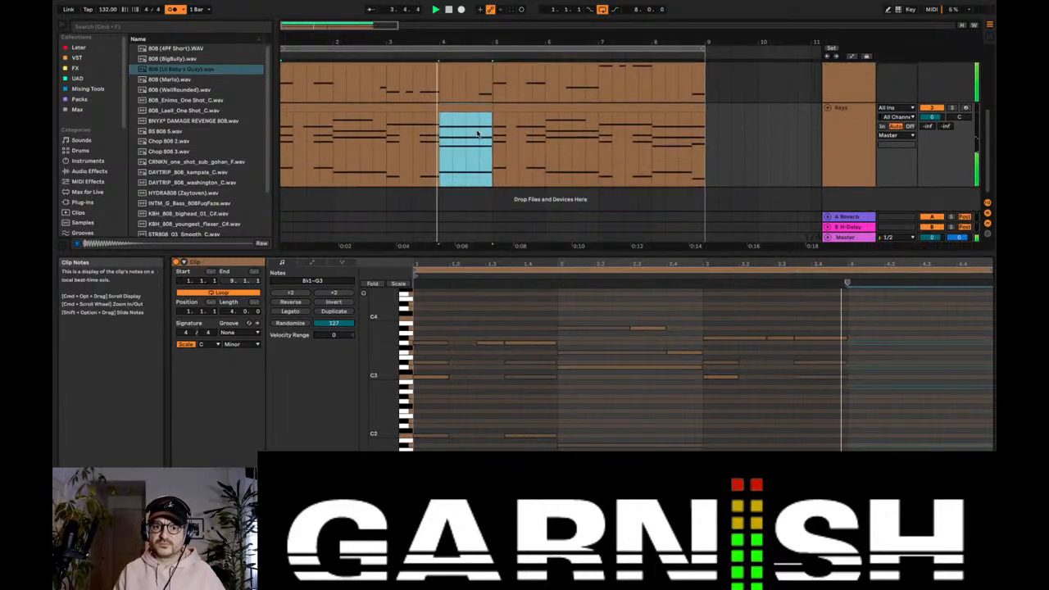
{"action": "key", "text": "space"}
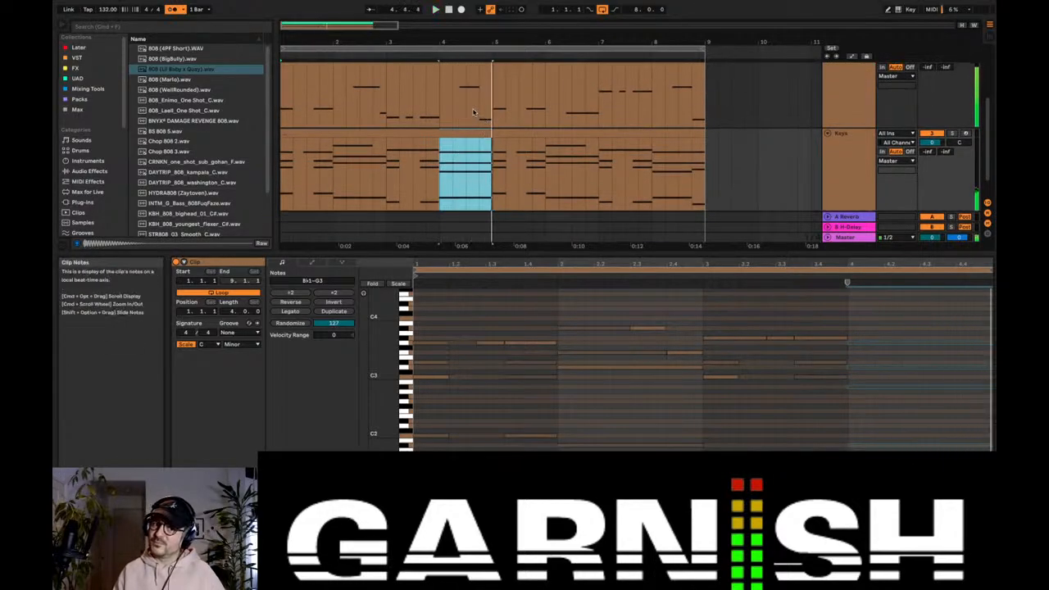
Step: Play from bar 4 to compare the Bass notes with the extended Keys chord, and go to bar 8 on the Keys track
{"action": "left_click", "coordinate": [473, 108]}
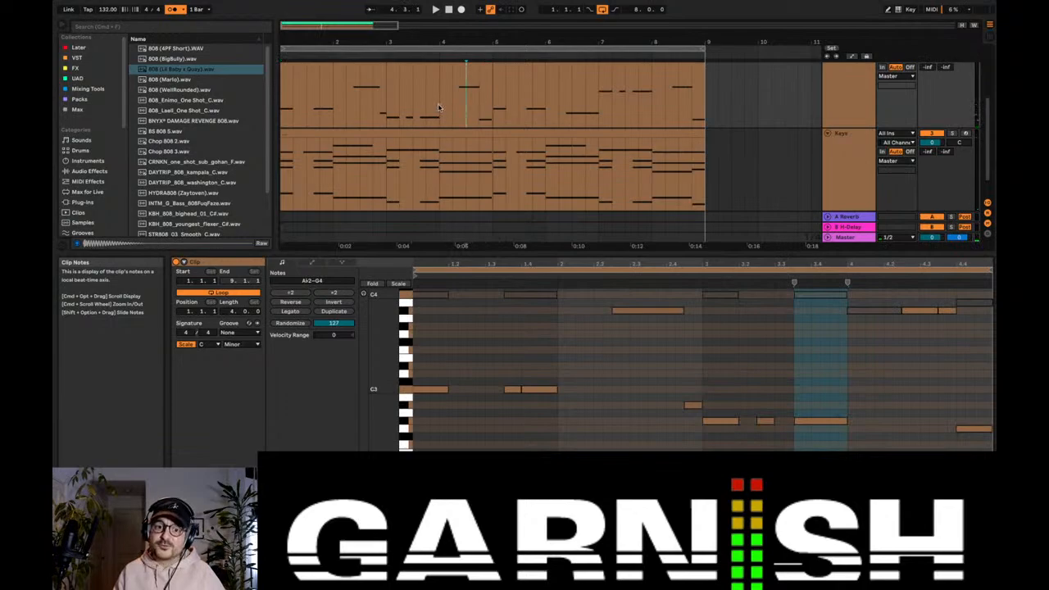
{"action": "key", "text": "space"}
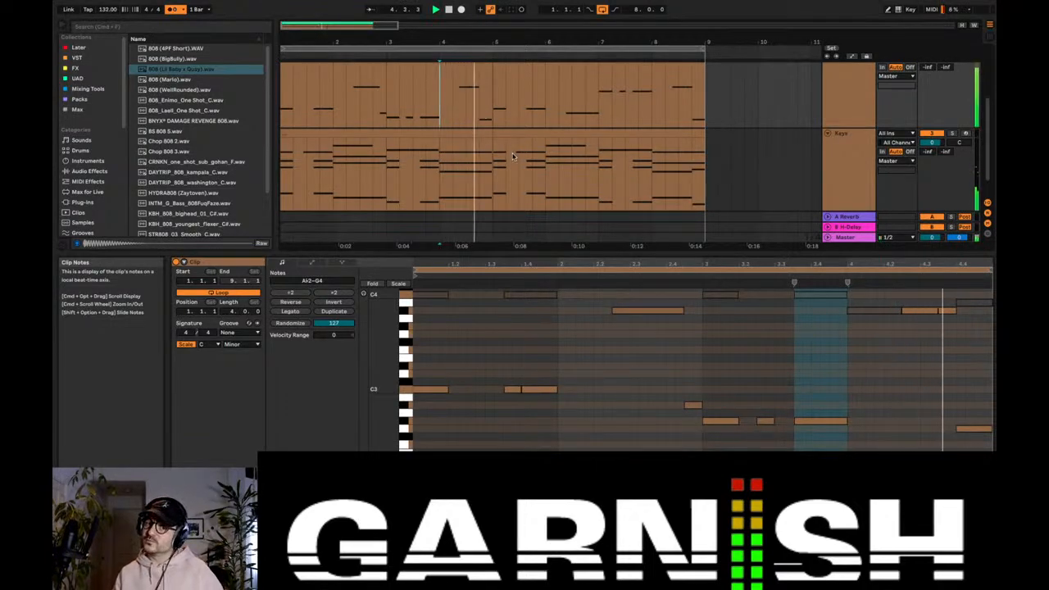
{"action": "scroll", "coordinate": [655, 162], "scroll_direction": "down", "scroll_amount": 1}
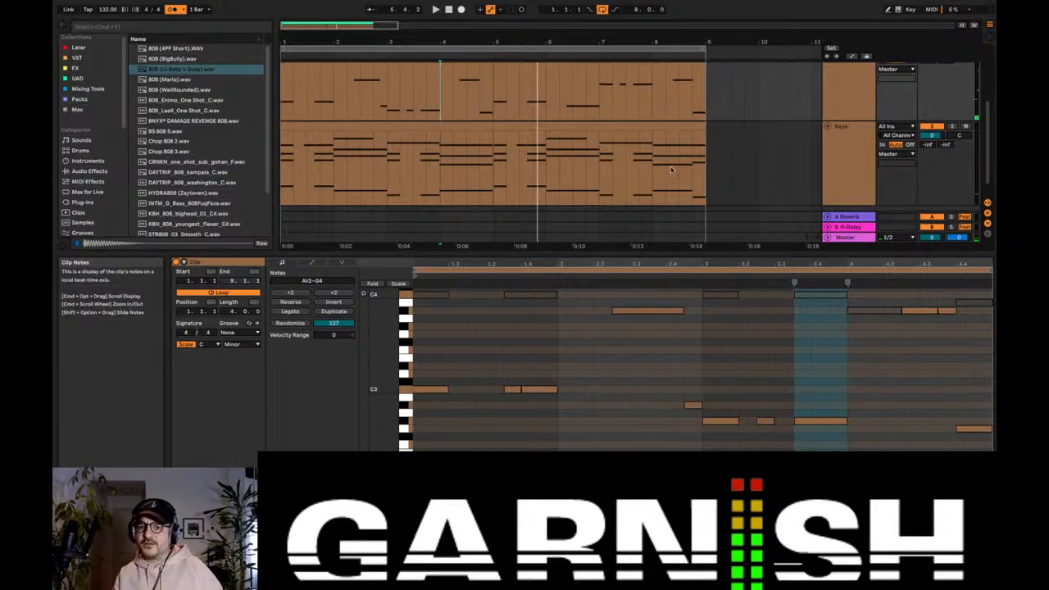
{"action": "left_click", "coordinate": [670, 168]}
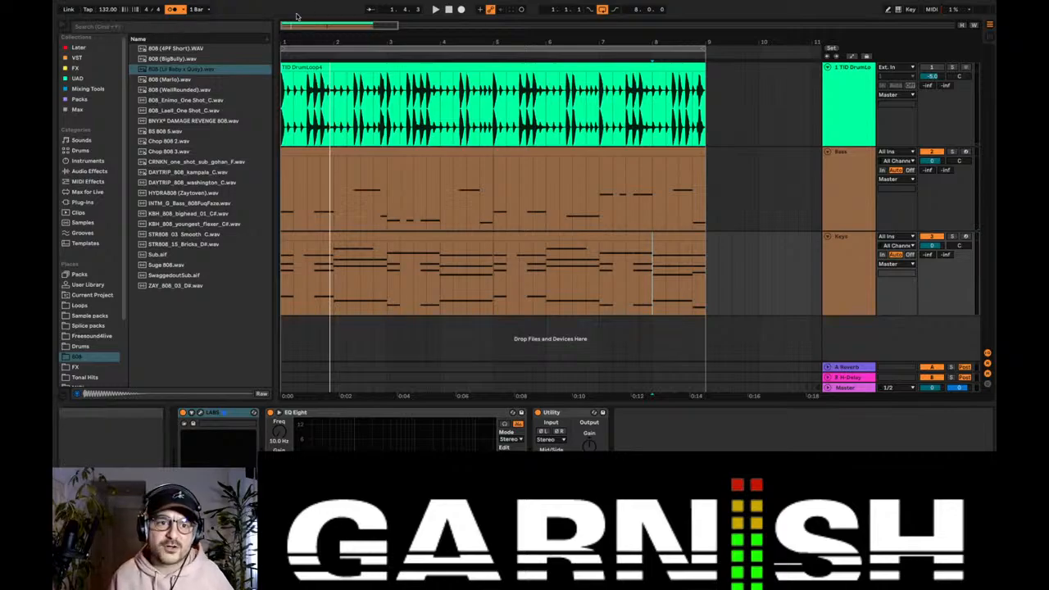
Step: Fold the Bass and Keys tracks, duplicate the Keys track, and unfold the copy
{"action": "left_click_drag", "start_coordinate": [340, 24], "coordinate": [340, 9]}
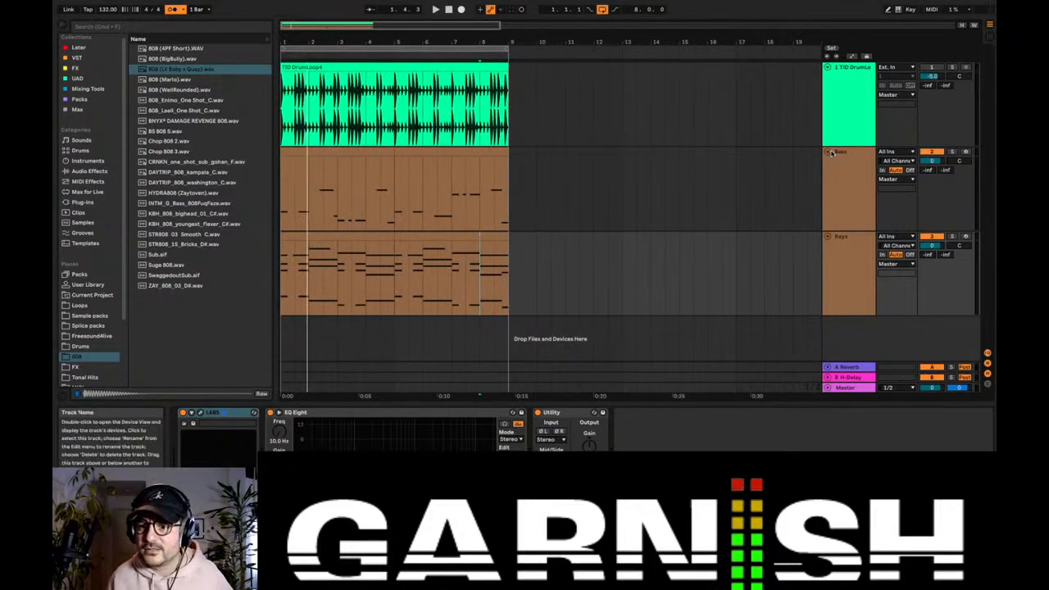
{"action": "left_click", "coordinate": [829, 152]}
{"action": "left_click", "coordinate": [829, 162]}
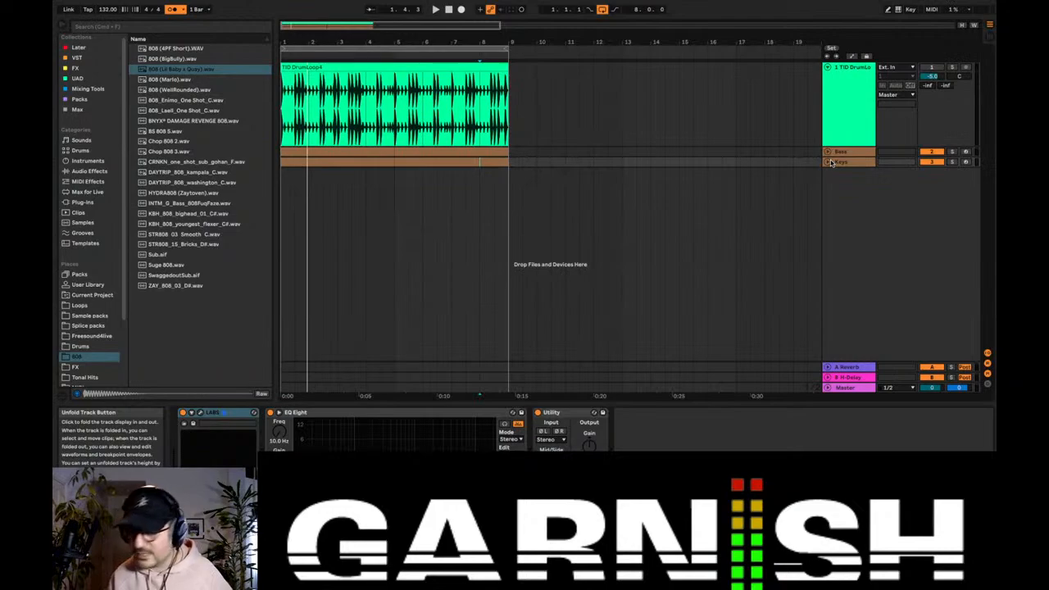
{"action": "left_click", "coordinate": [838, 162]}
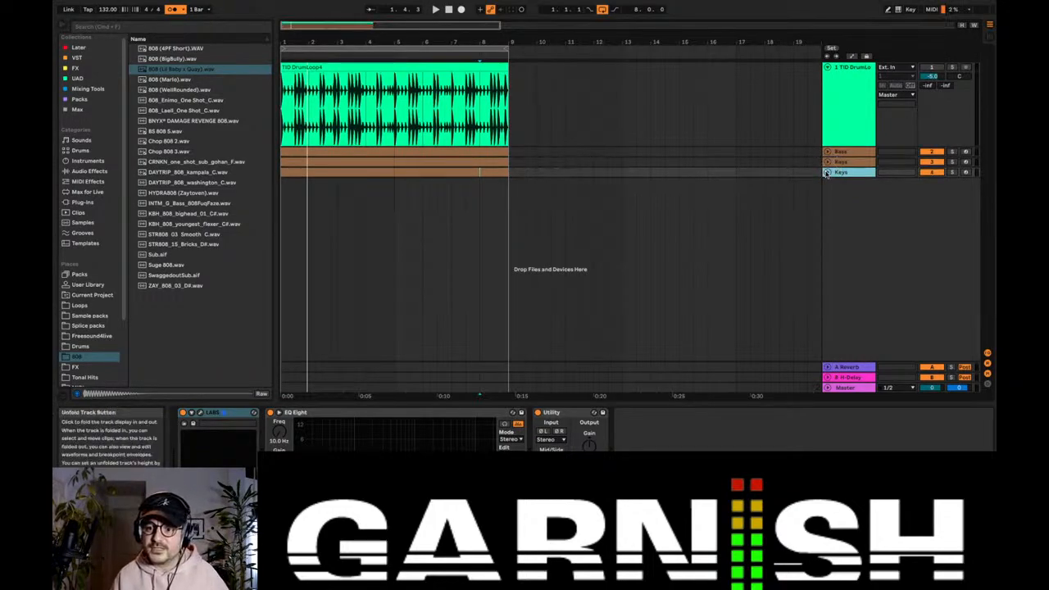
{"action": "left_click", "coordinate": [827, 161]}
Step: Consolidate the duplicated Keys clips into one 8-bar clip and transpose all its notes up an octave
{"action": "left_click_drag", "start_coordinate": [506, 193], "coordinate": [285, 199]}
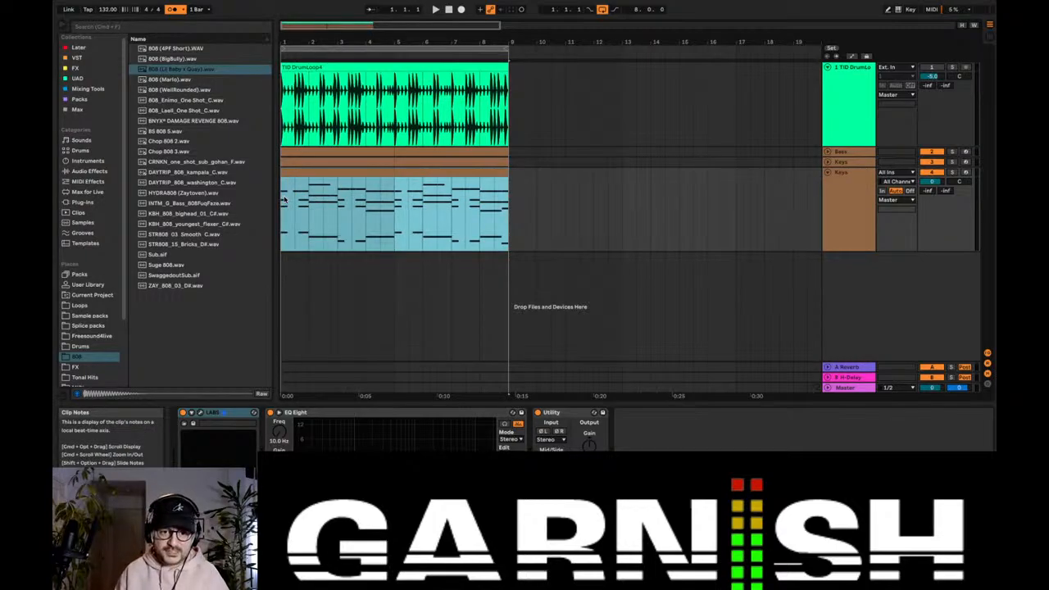
{"action": "double_click", "coordinate": [303, 186]}
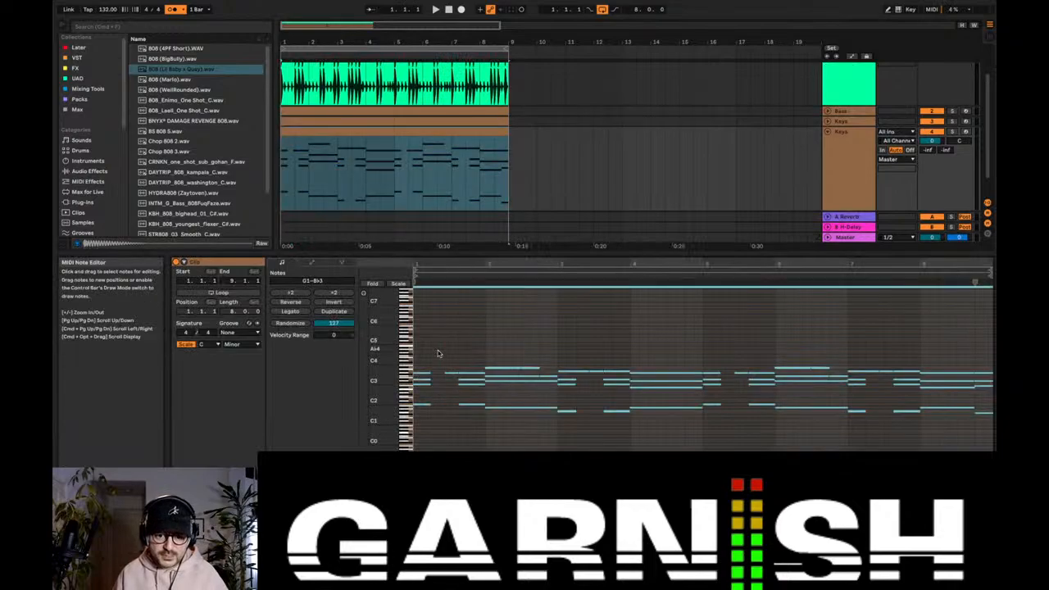
{"action": "key", "text": "space"}
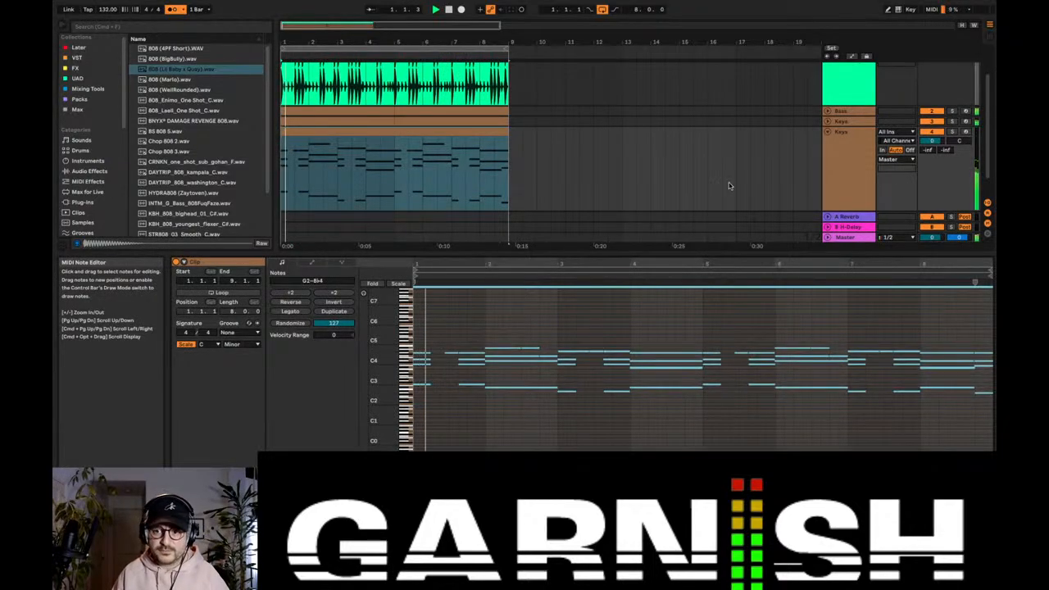
Step: Set the EQ Eight filter frequency on the duplicated Keys track to 288 Hz during playback
{"action": "left_click", "coordinate": [836, 154]}
{"action": "double_click", "coordinate": [837, 153]}
{"action": "left_click", "coordinate": [281, 432]}
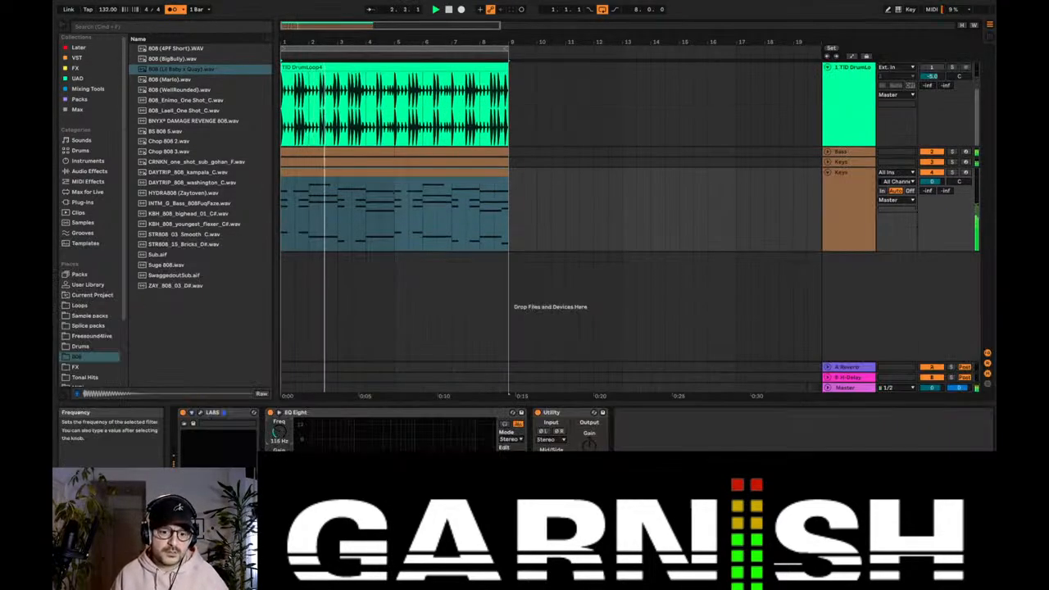
Step: Add Chorus-Ensemble from the Pitch & Modulation audio effects to the duplicated Keys track and start playback
{"action": "left_click", "coordinate": [88, 171]}
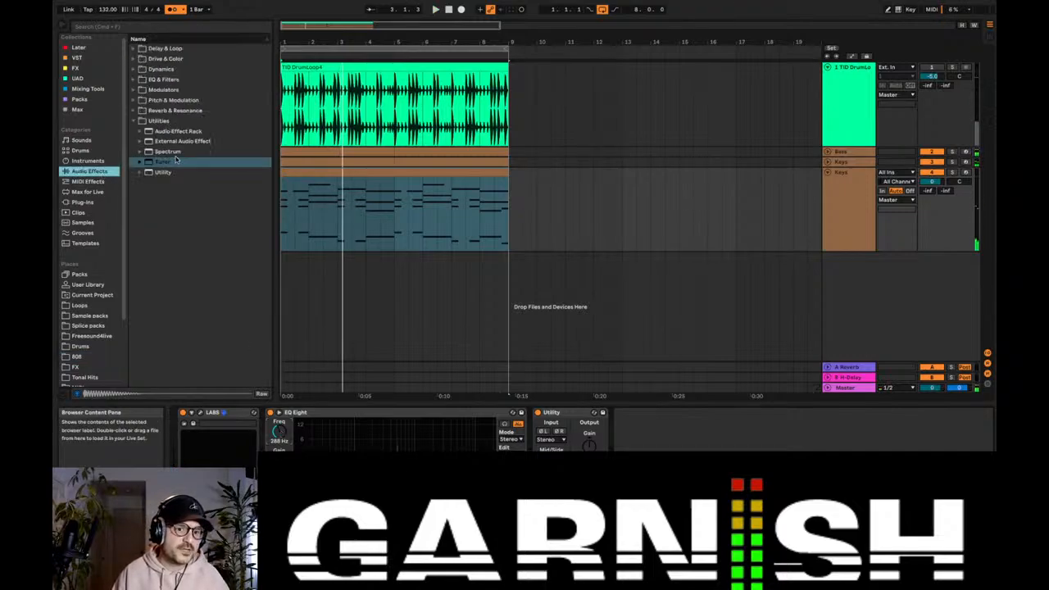
{"action": "left_click", "coordinate": [131, 121]}
{"action": "left_click", "coordinate": [133, 70]}
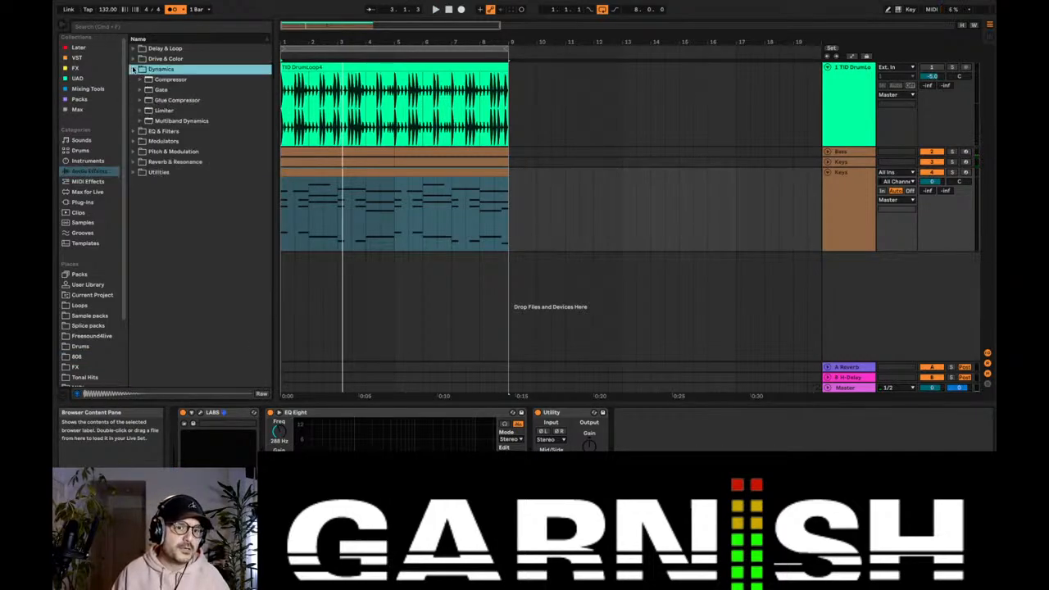
{"action": "left_click", "coordinate": [134, 59]}
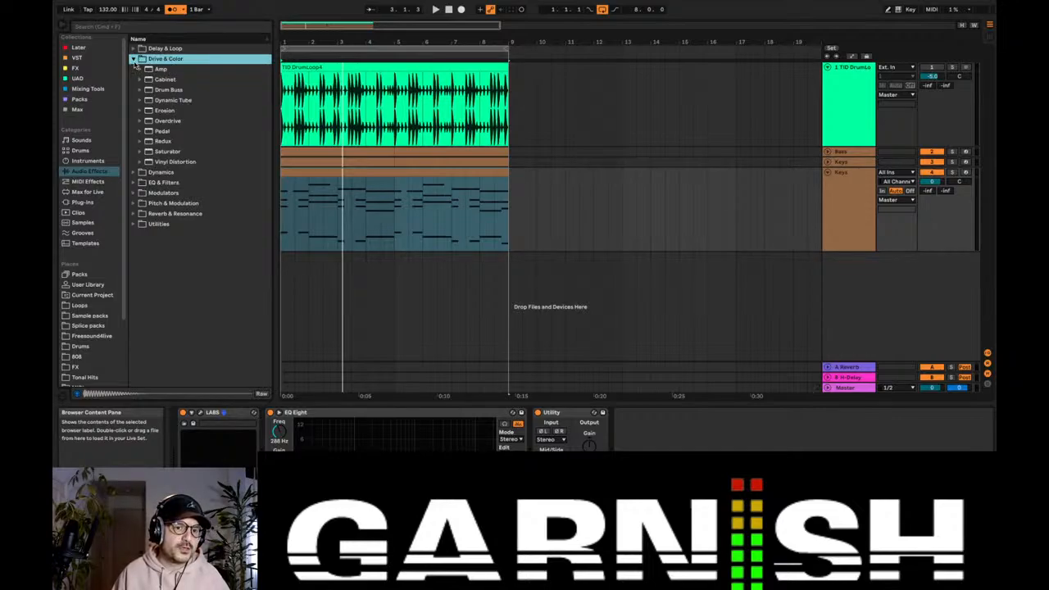
{"action": "left_click", "coordinate": [134, 60]}
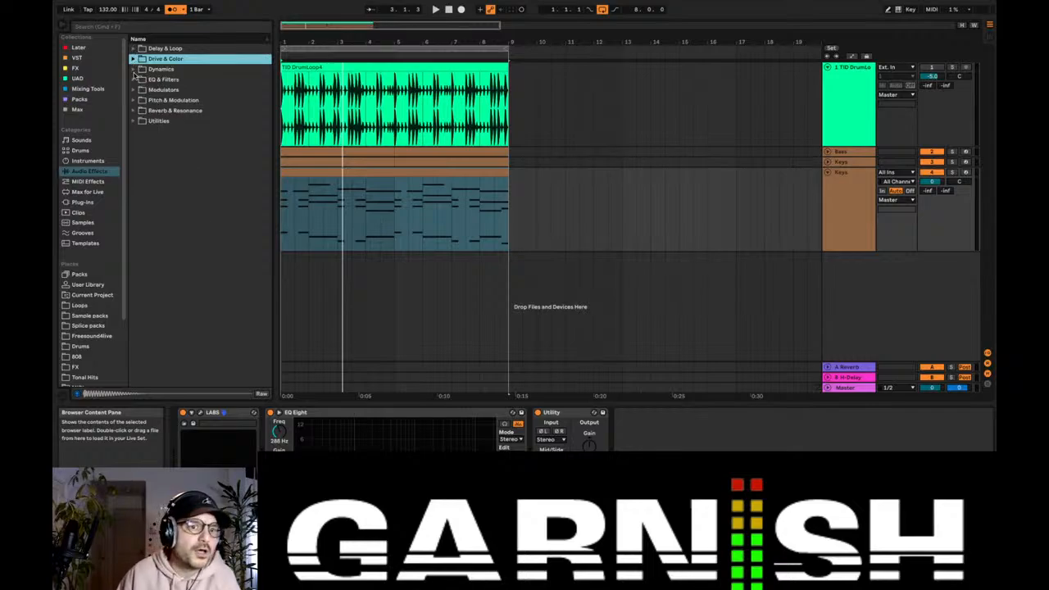
{"action": "left_click", "coordinate": [134, 100]}
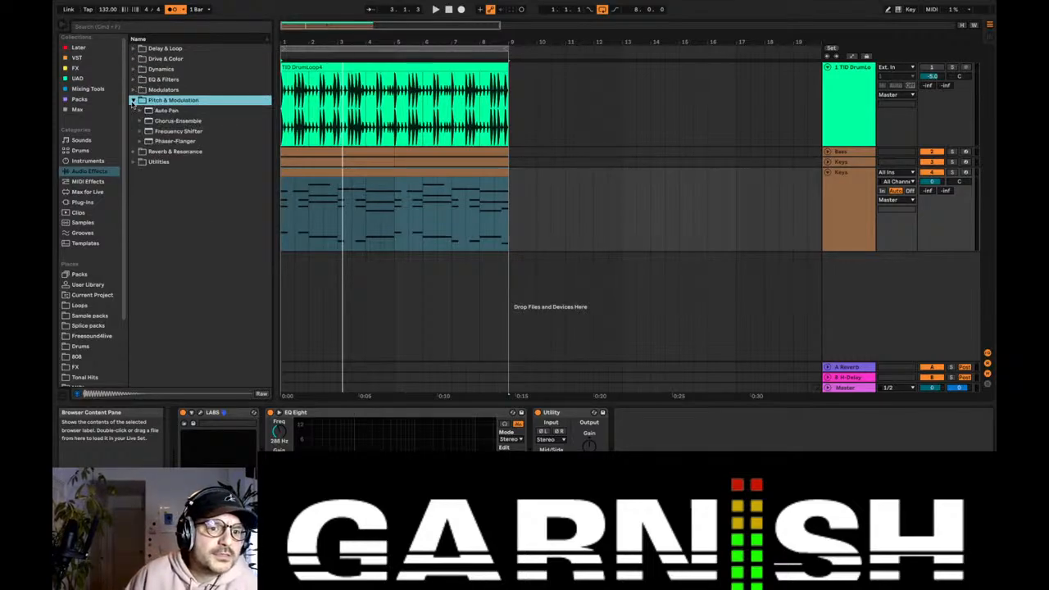
{"action": "left_click", "coordinate": [174, 121]}
{"action": "left_click_drag", "start_coordinate": [327, 205], "coordinate": [328, 206]}
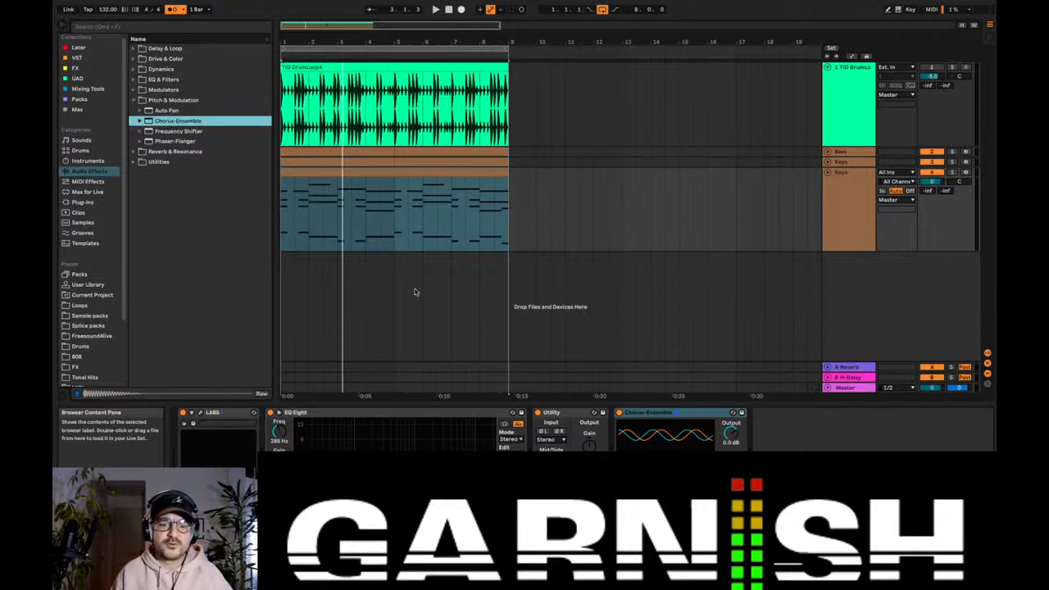
{"action": "key", "text": "space"}
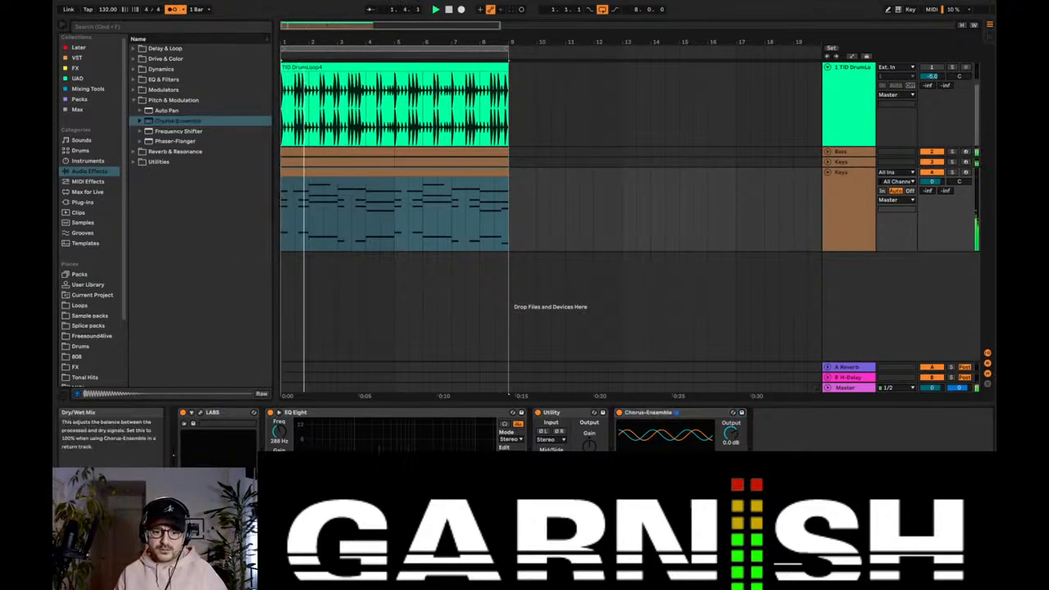
Step: Transpose all notes in the duplicated Keys clip up another octave and play the result
{"action": "double_click", "coordinate": [406, 173]}
{"action": "left_click", "coordinate": [475, 419]}
{"action": "key", "text": "super+q"}
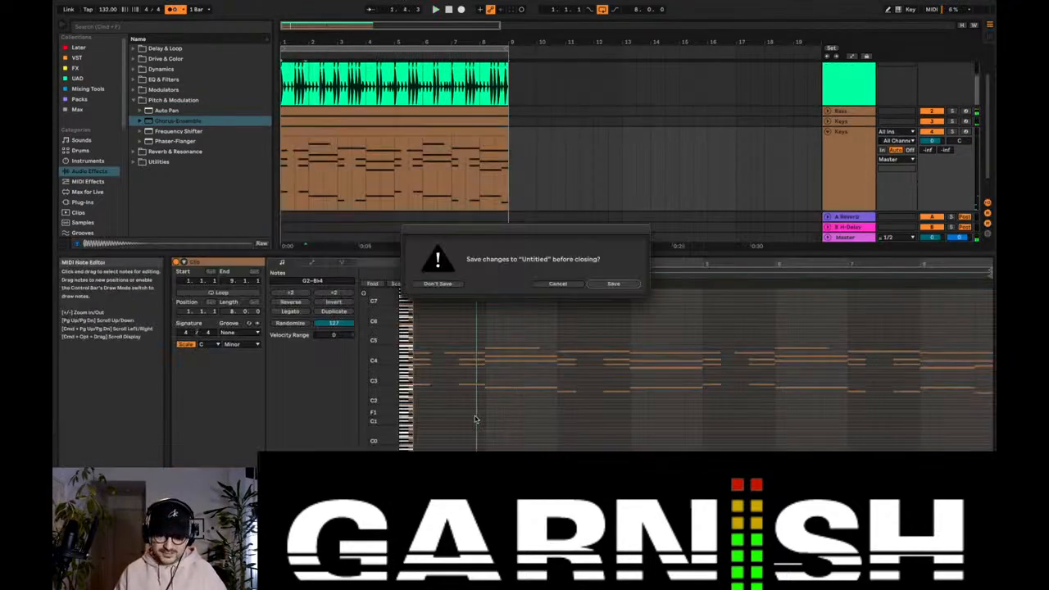
{"action": "left_click", "coordinate": [563, 283]}
{"action": "left_click", "coordinate": [551, 308]}
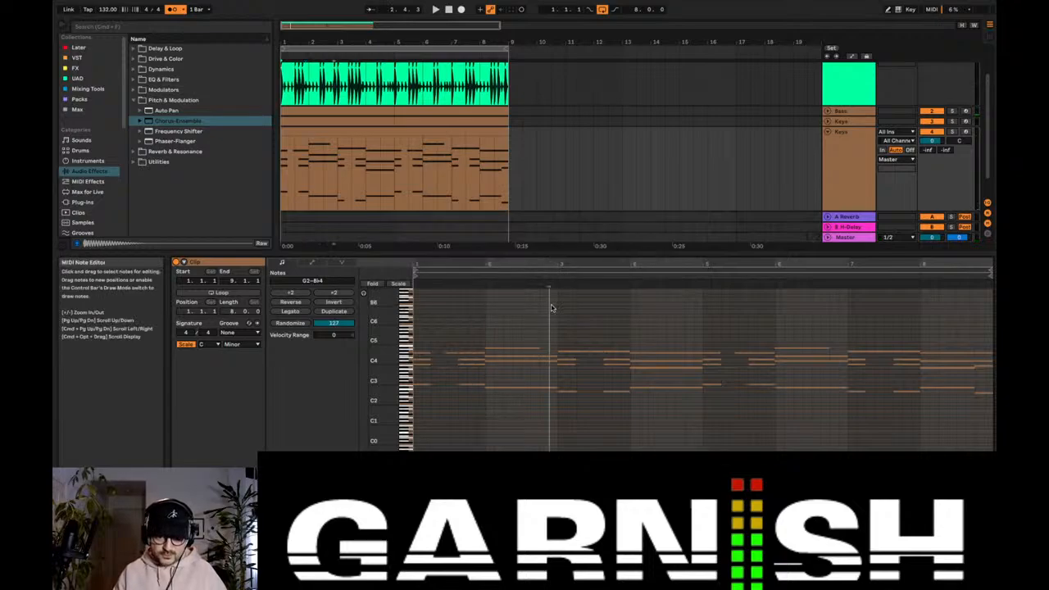
{"action": "key", "text": "super+a"}
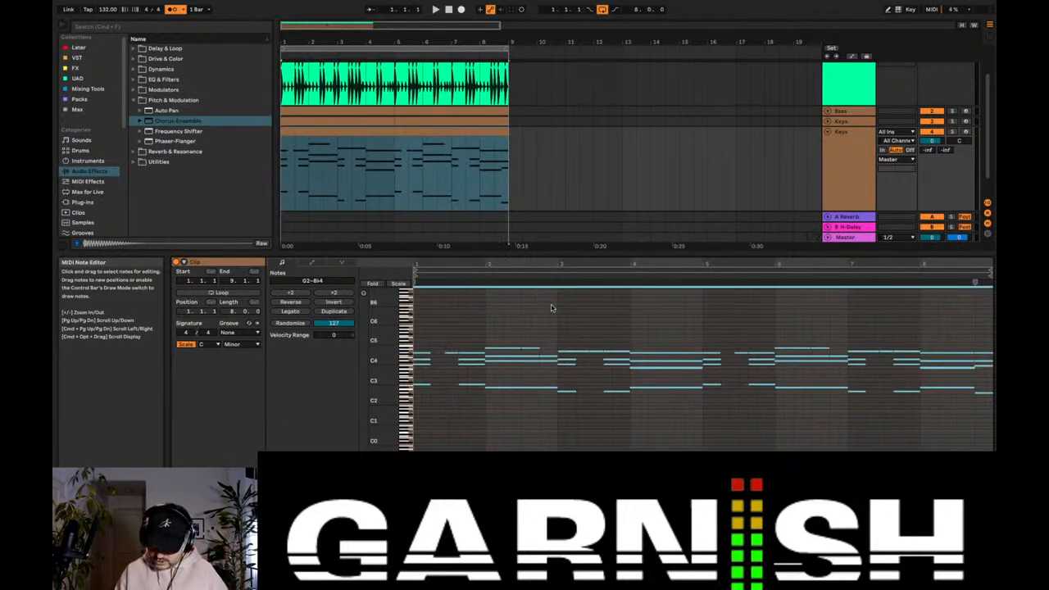
{"action": "key", "text": "shift+Up"}
{"action": "key", "text": "space"}
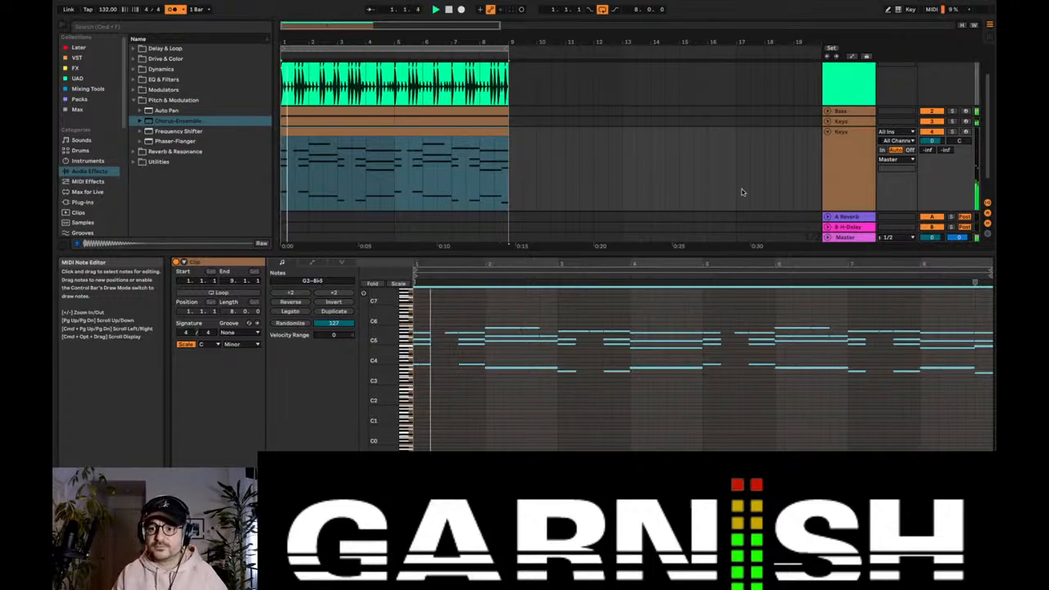
Step: Lower the duplicated Keys track's volume to -3.0 dB during playback and mute the original Keys track
{"action": "double_click", "coordinate": [842, 132]}
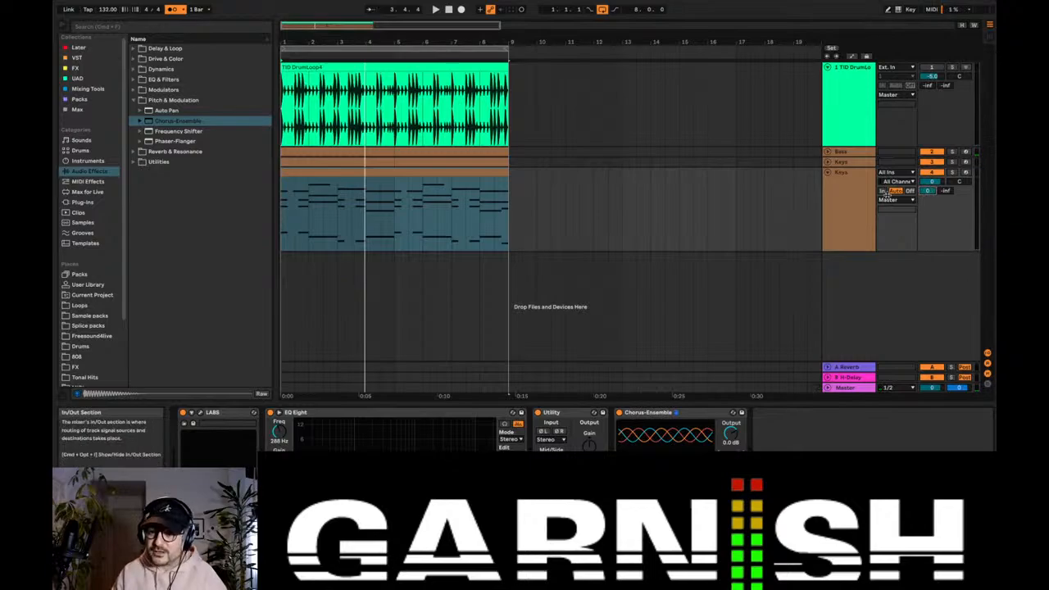
{"action": "left_click", "coordinate": [835, 209]}
{"action": "key", "text": "space"}
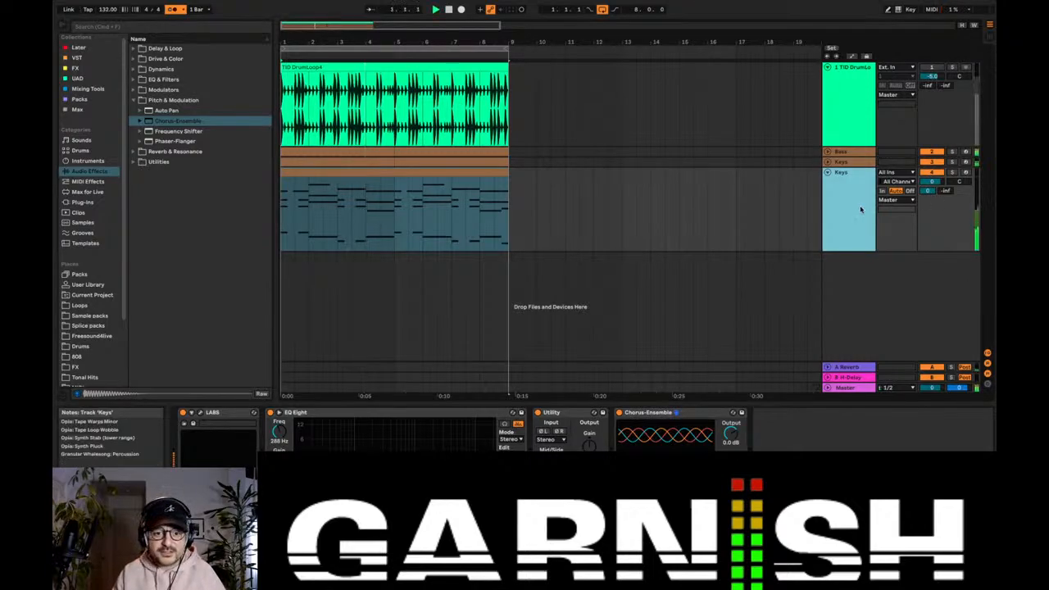
{"action": "mouse_move", "coordinate": [928, 191]}
{"action": "left_mouse_down"}
{"action": "mouse_move", "coordinate": [928, 211]}
{"action": "mouse_move", "coordinate": [932, 185]}
{"action": "left_mouse_up"}
{"action": "left_click", "coordinate": [931, 162]}
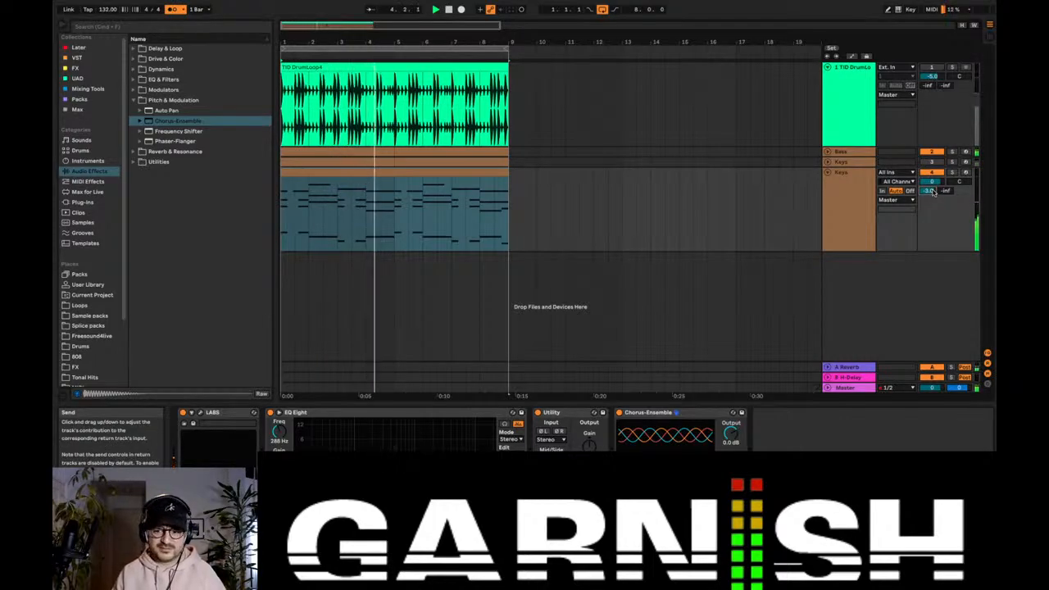
Step: Play the arrangement with the original Keys muted, stop it, and turn off the metronome
{"action": "left_click", "coordinate": [853, 194]}
{"action": "key", "text": "space"}
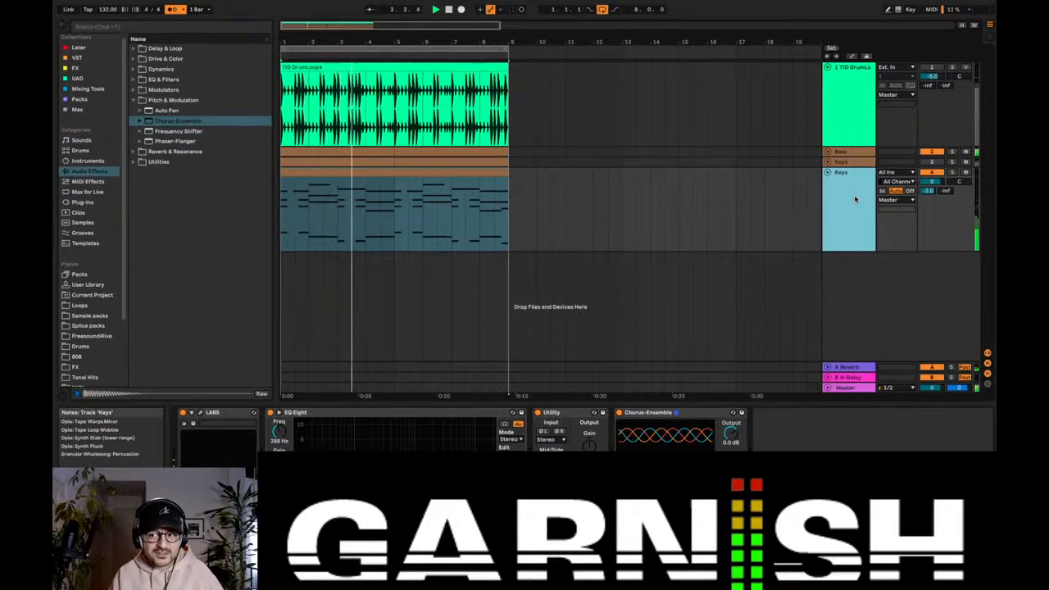
{"action": "key", "text": "space"}
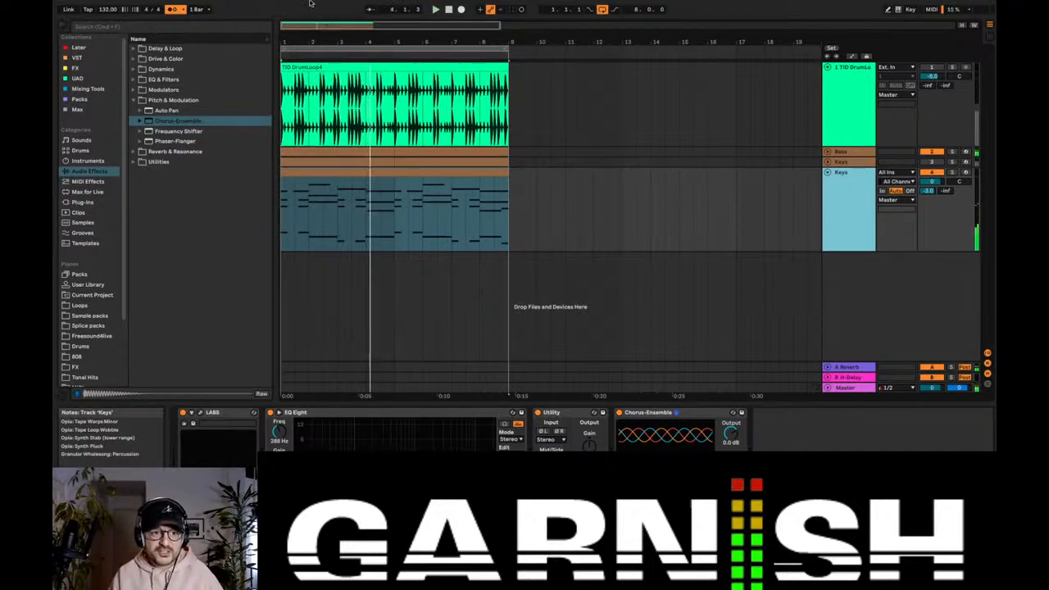
{"action": "left_click", "coordinate": [172, 10]}
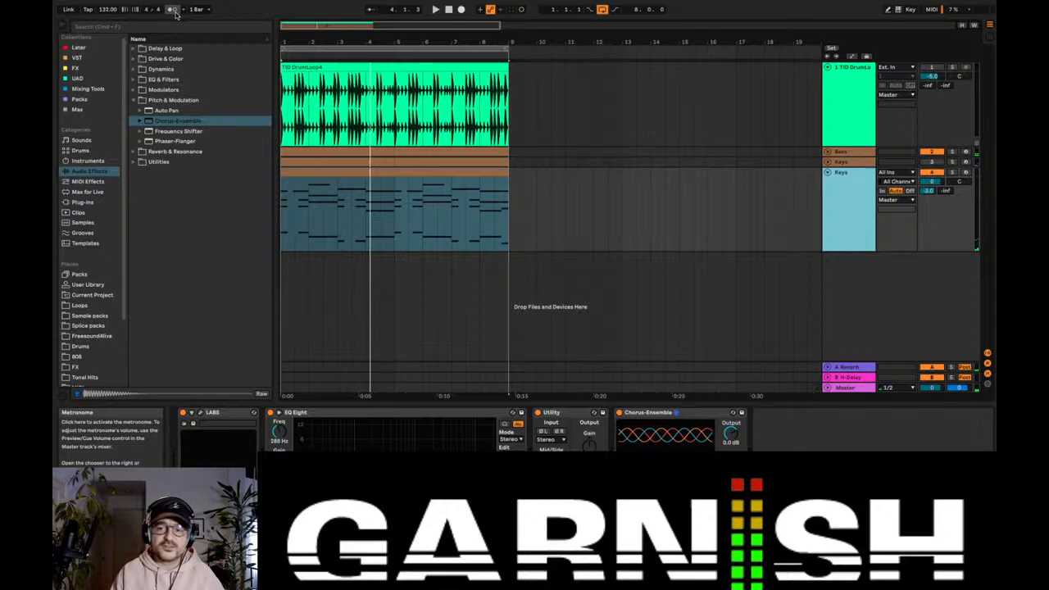
Step: Insert a new MIDI track below the duplicated Keys track and name it PAD
{"action": "left_click", "coordinate": [827, 173]}
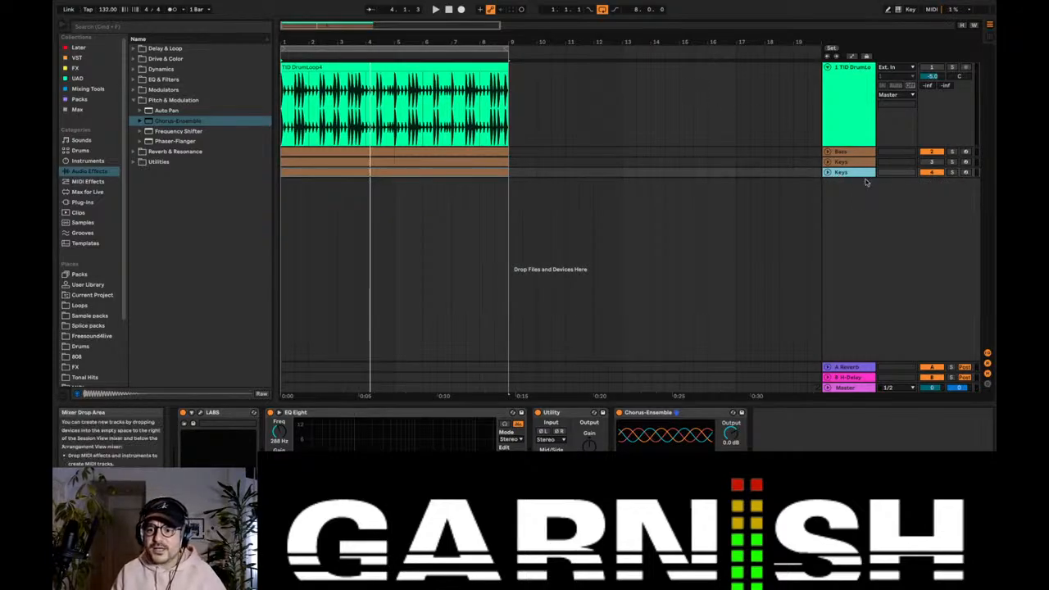
{"action": "left_click", "coordinate": [821, 173]}
{"action": "left_click", "coordinate": [827, 173]}
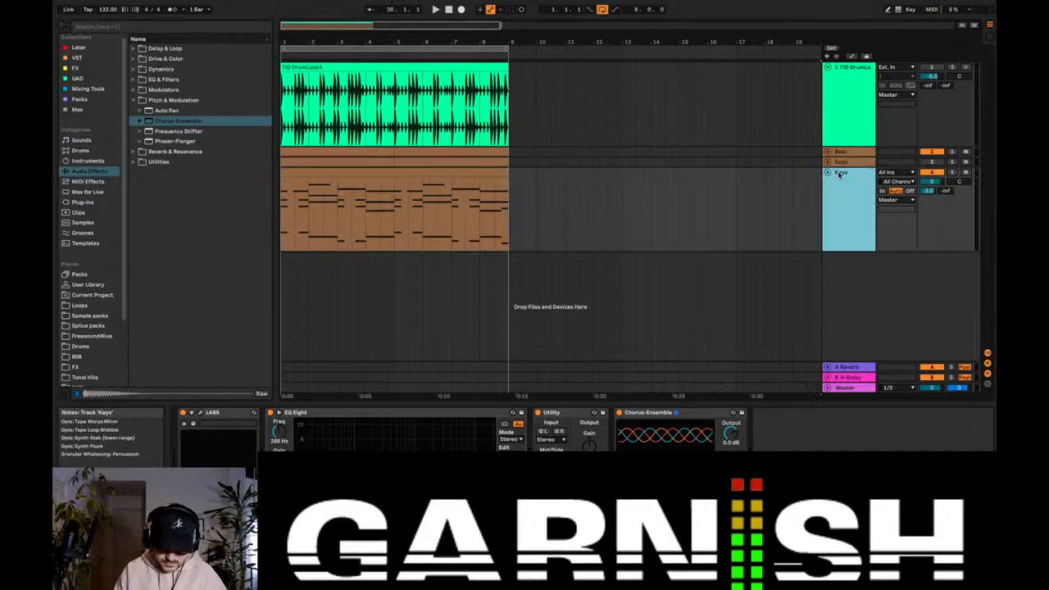
{"action": "key", "text": "super+shift+t"}
{"action": "type", "text": "PAD"}
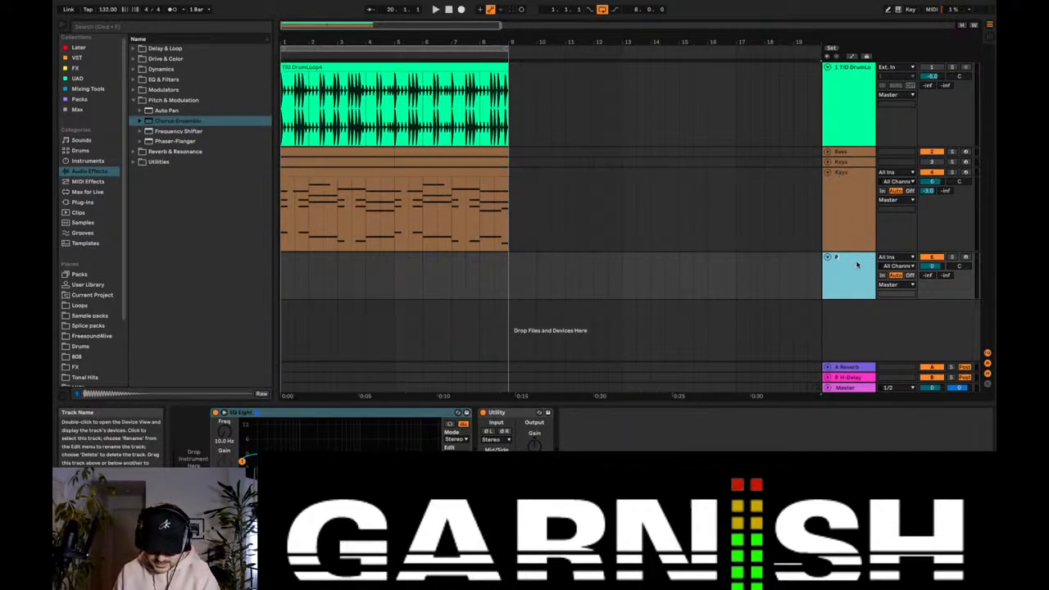
Step: Copy the octave-higher Keys clip to the start of the PAD track
{"action": "left_click", "coordinate": [417, 174]}
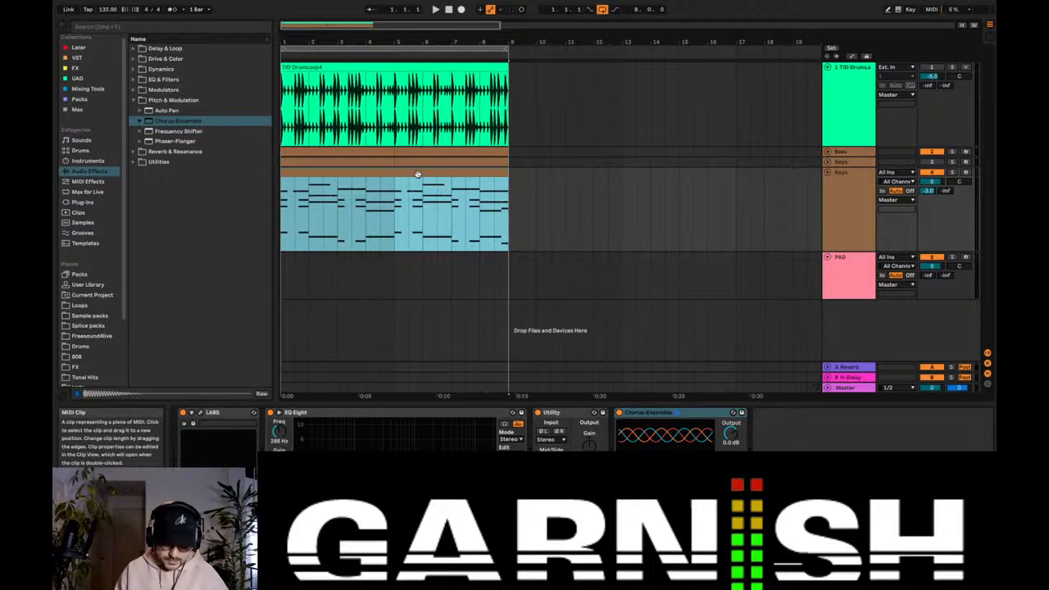
{"action": "left_click", "coordinate": [284, 291]}
{"action": "key", "text": "ctrl+v"}
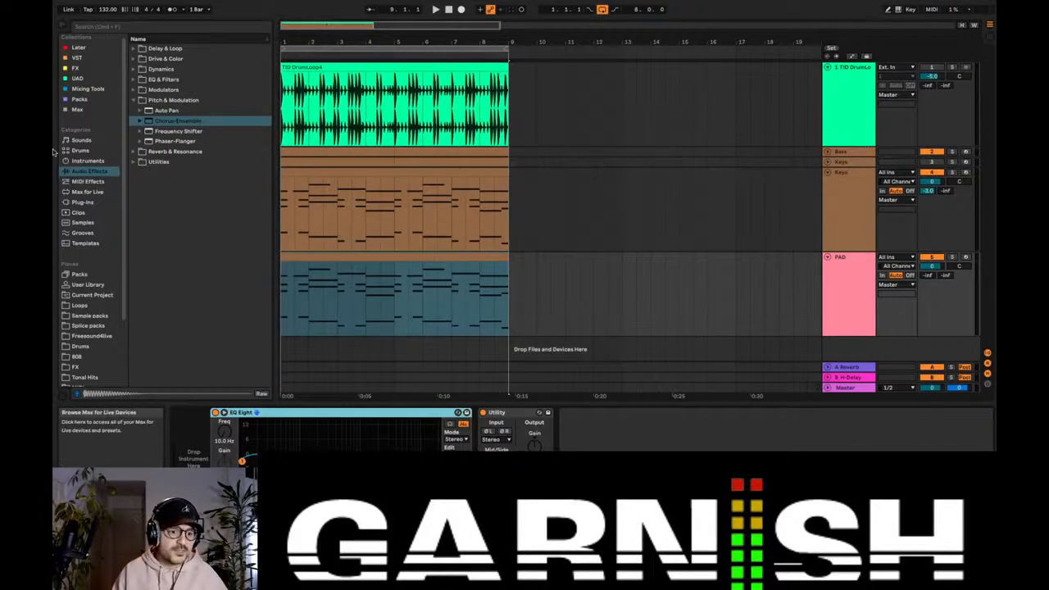
Step: Load Arturia's Audio Units version of Analog Lab V as the instrument on the PAD track
{"action": "left_click", "coordinate": [82, 201]}
{"action": "left_click", "coordinate": [132, 60]}
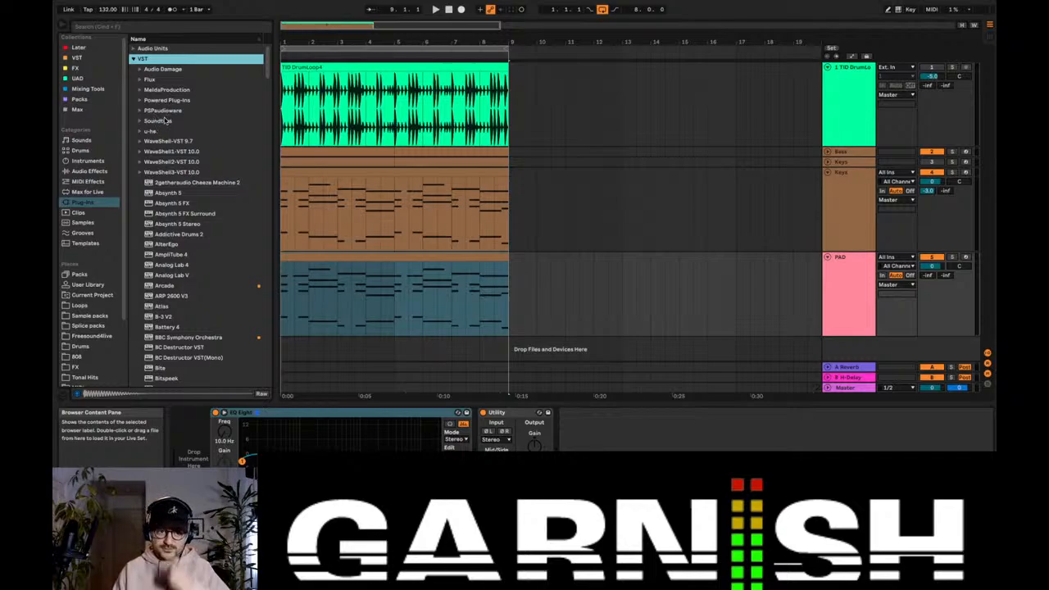
{"action": "left_click", "coordinate": [132, 49]}
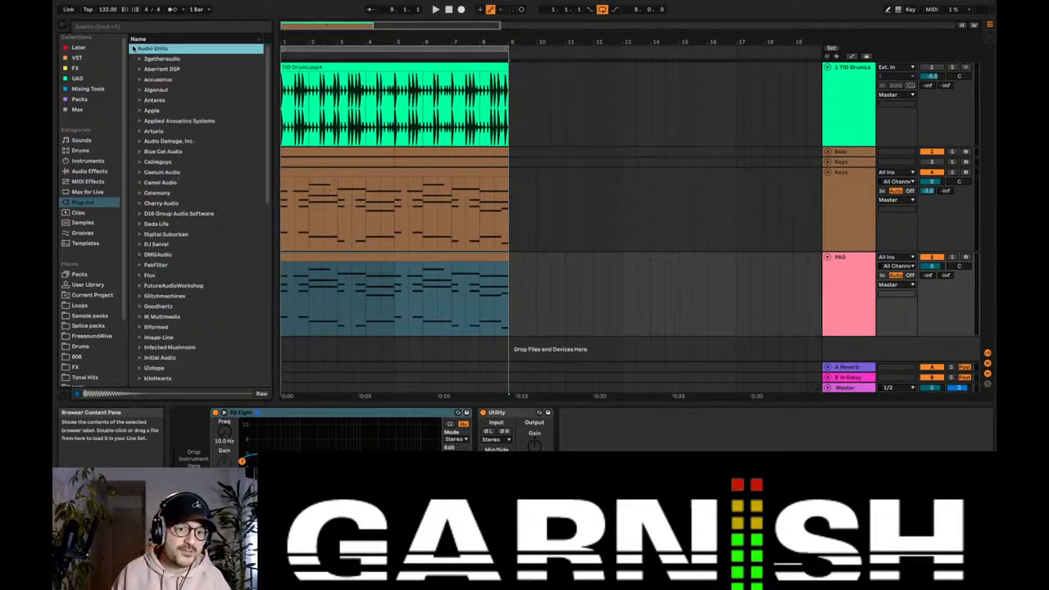
{"action": "left_click", "coordinate": [138, 131]}
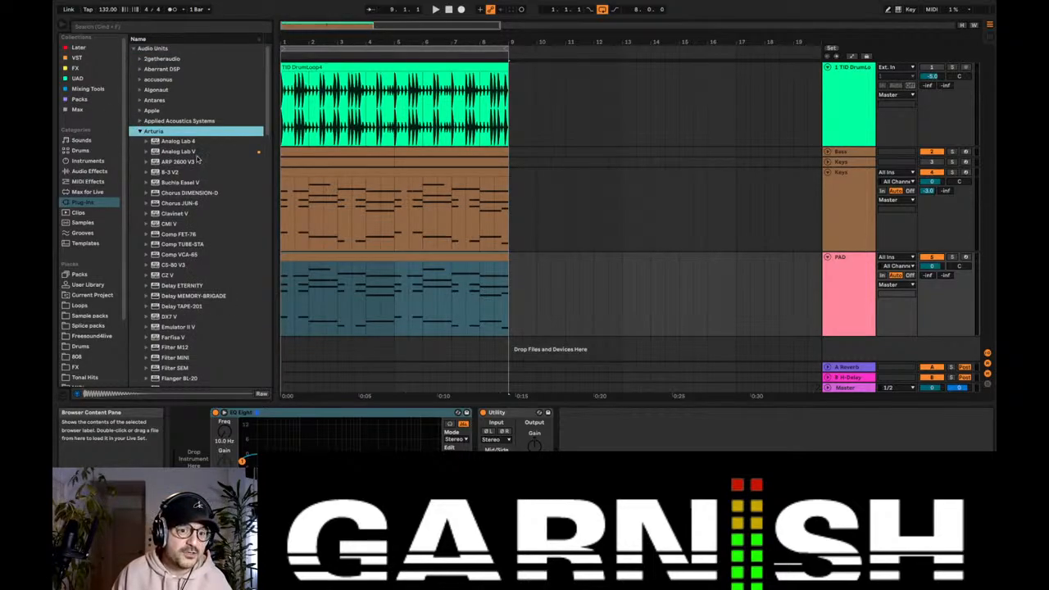
{"action": "scroll", "coordinate": [197, 160], "scroll_direction": "down", "scroll_amount": 3}
{"action": "scroll", "coordinate": [197, 161], "scroll_direction": "up", "scroll_amount": 3}
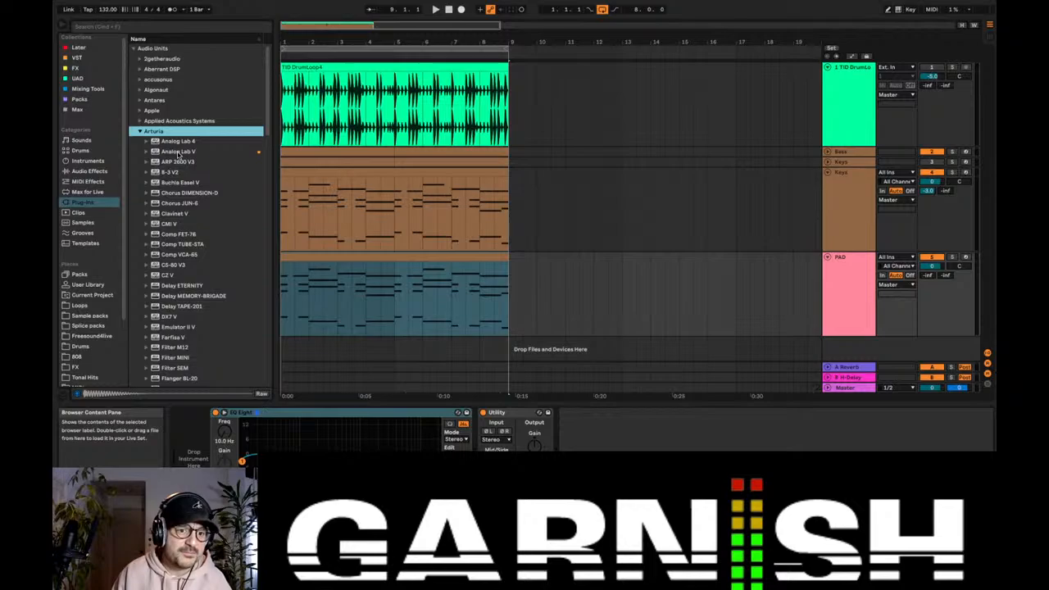
{"action": "left_click_drag", "start_coordinate": [168, 154], "coordinate": [358, 283]}
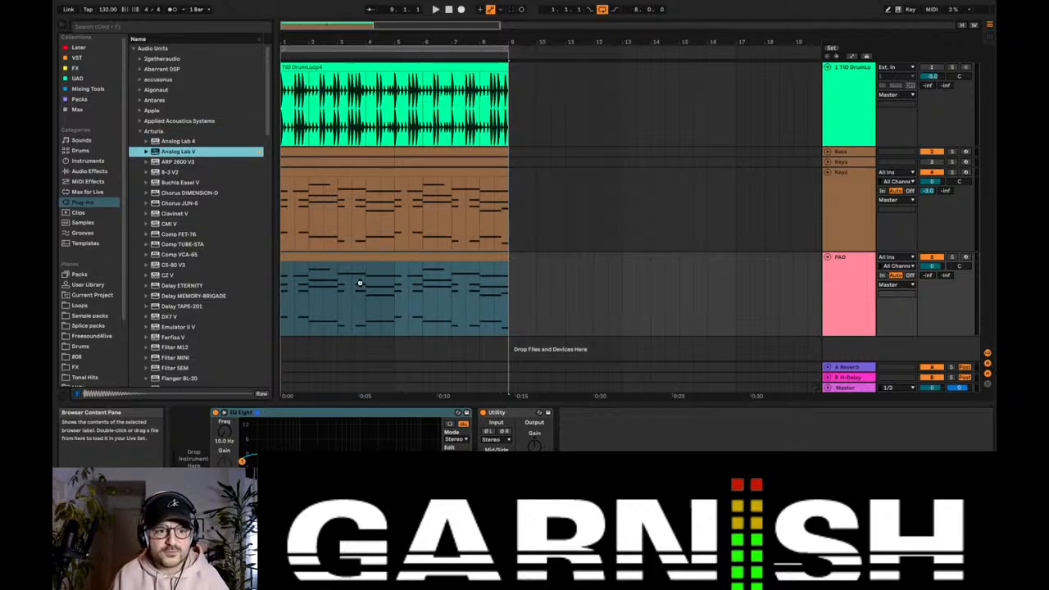
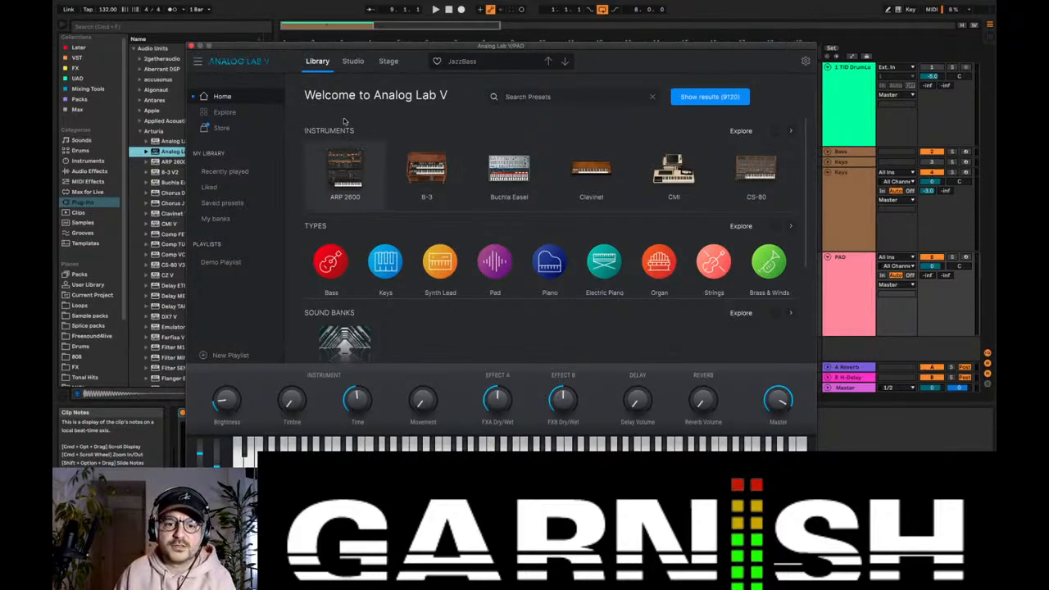
Step: Load the Sararr preset from Analog Lab V's Pad presets, lower the PAD track volume to -6.1 dB and close the plug-in window
{"action": "scroll", "coordinate": [352, 172], "scroll_direction": "down", "scroll_amount": 1}
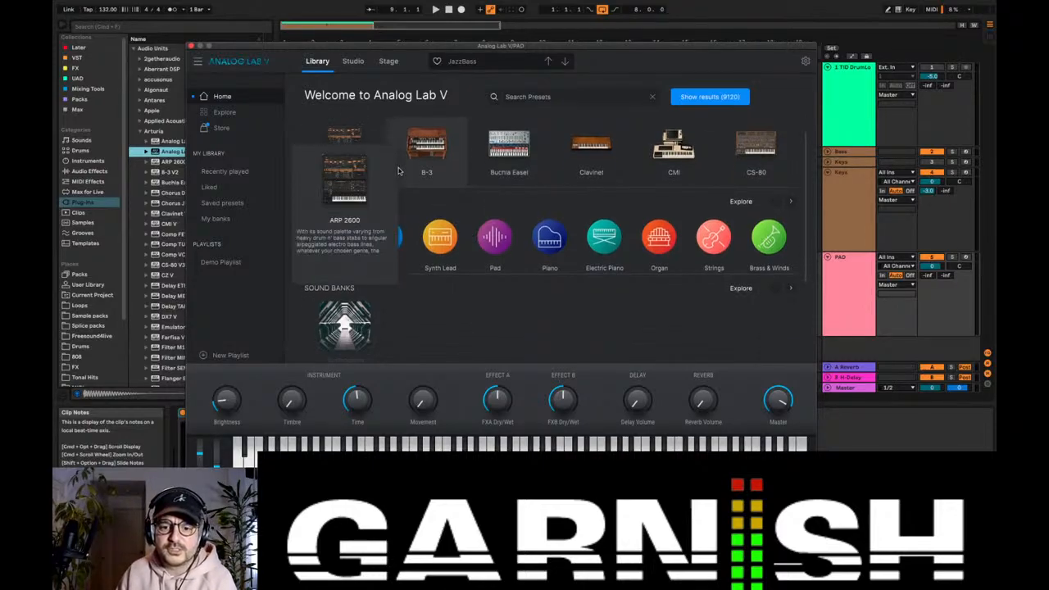
{"action": "left_click", "coordinate": [494, 235]}
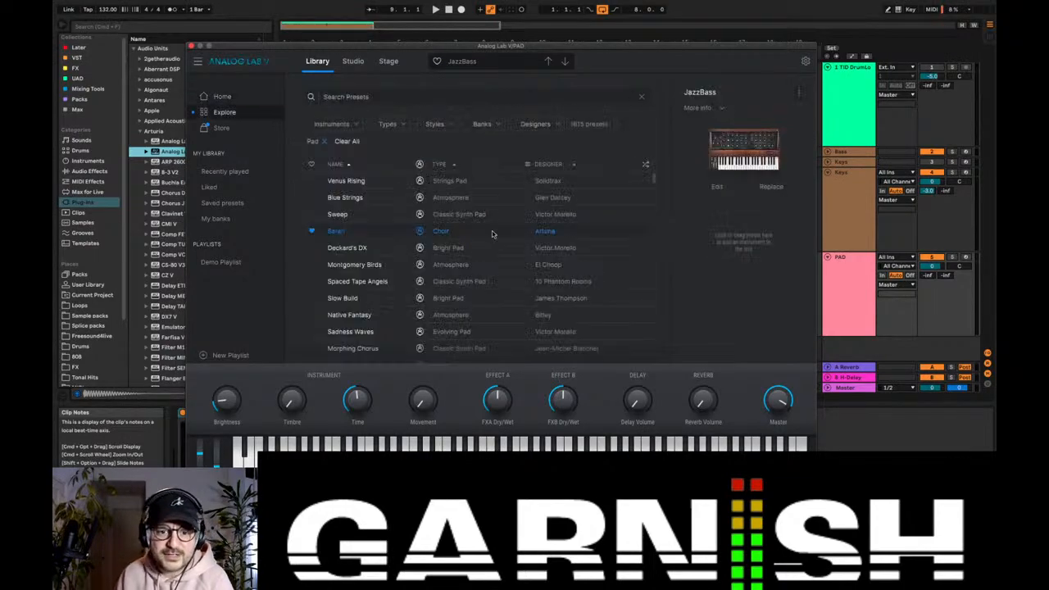
{"action": "left_click", "coordinate": [448, 233]}
{"action": "left_click_drag", "start_coordinate": [573, 46], "coordinate": [551, 92]}
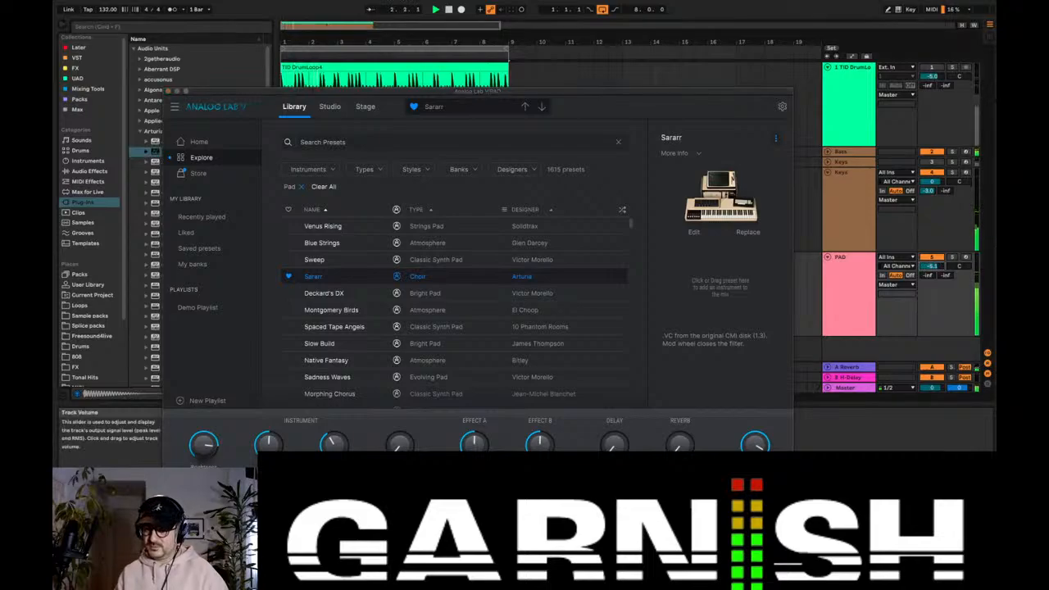
{"action": "left_click", "coordinate": [168, 91]}
{"action": "key", "text": "space"}
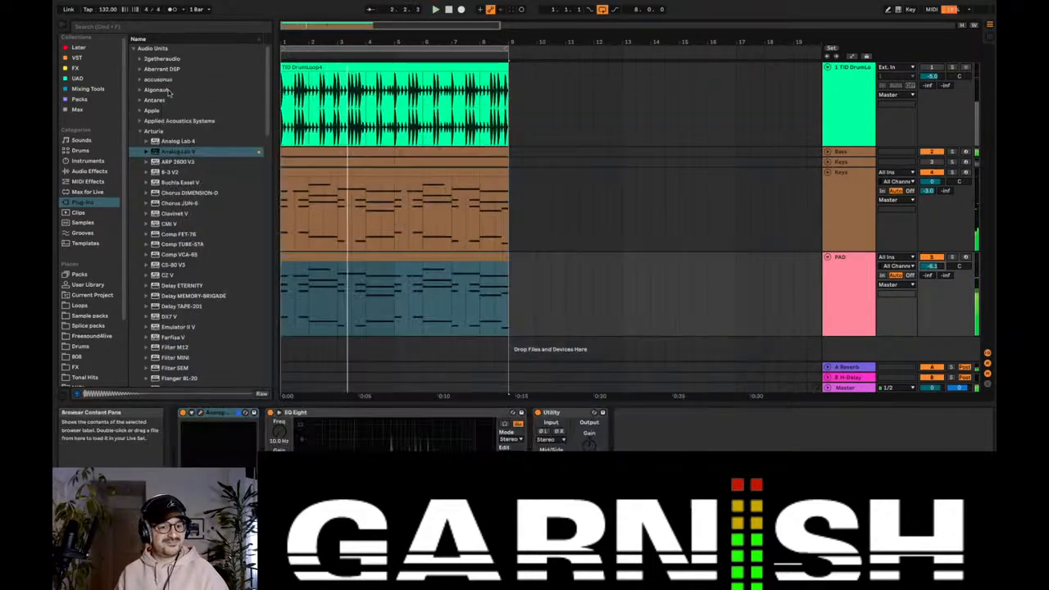
Step: Add an Auto Filter from the EQ & Filters audio effects to the PAD track and set its cutoff to 1.86 kHz
{"action": "left_click", "coordinate": [89, 172]}
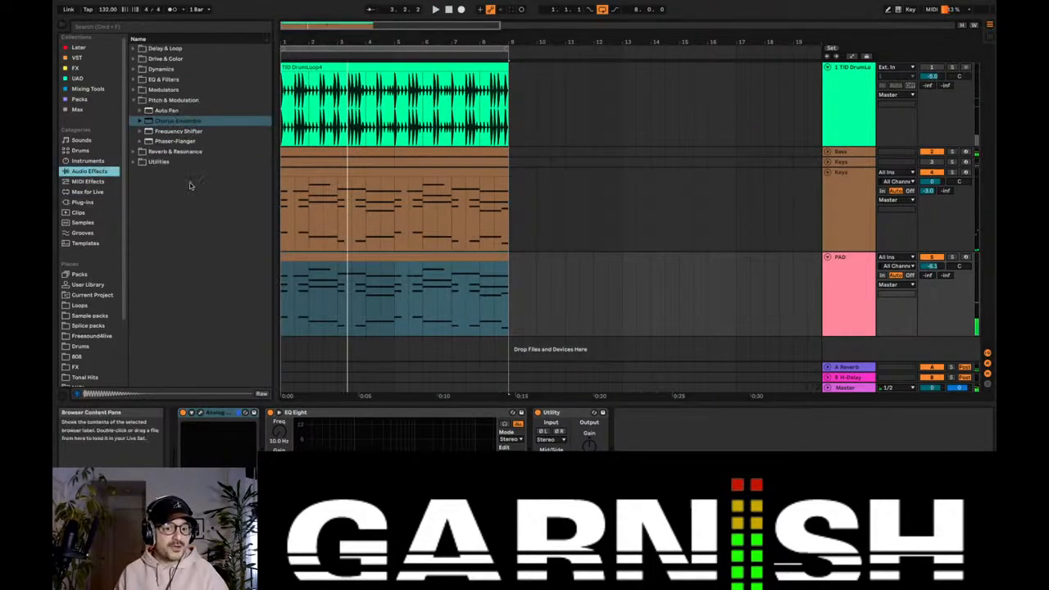
{"action": "left_click", "coordinate": [134, 100]}
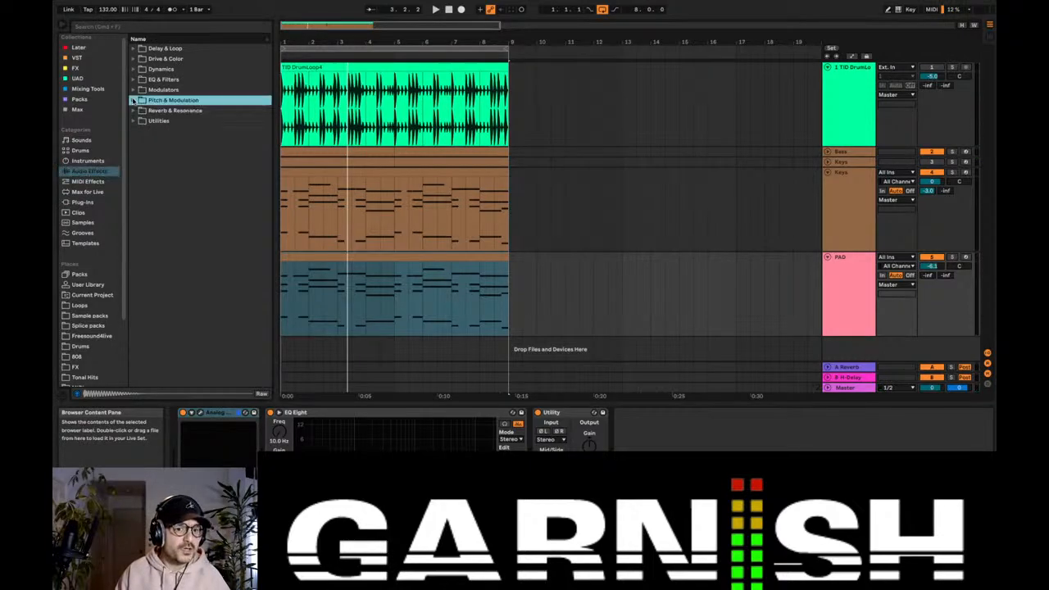
{"action": "left_click", "coordinate": [133, 49]}
{"action": "left_click", "coordinate": [134, 49]}
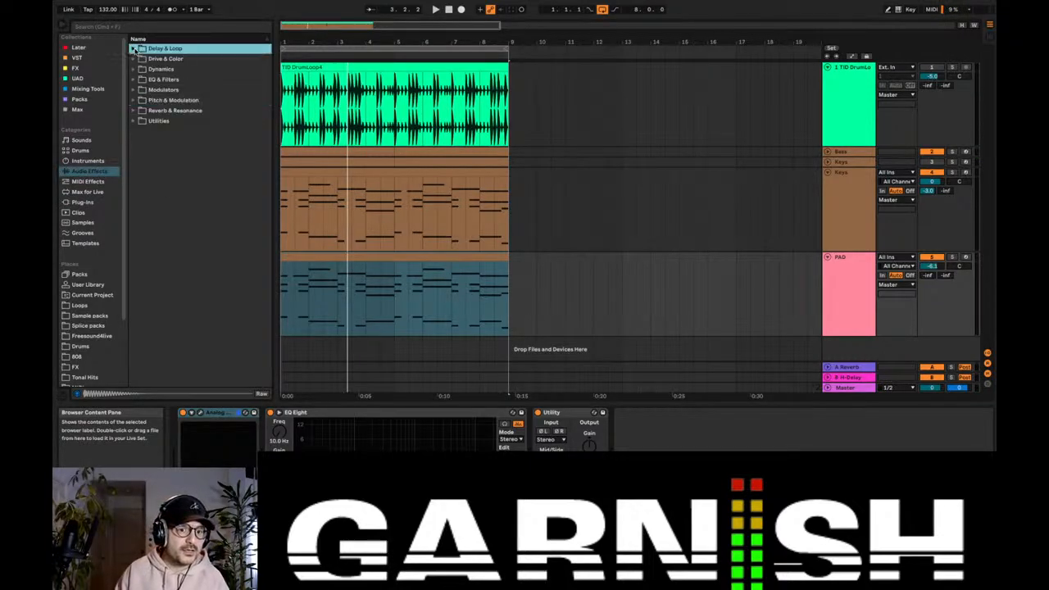
{"action": "left_click", "coordinate": [133, 59]}
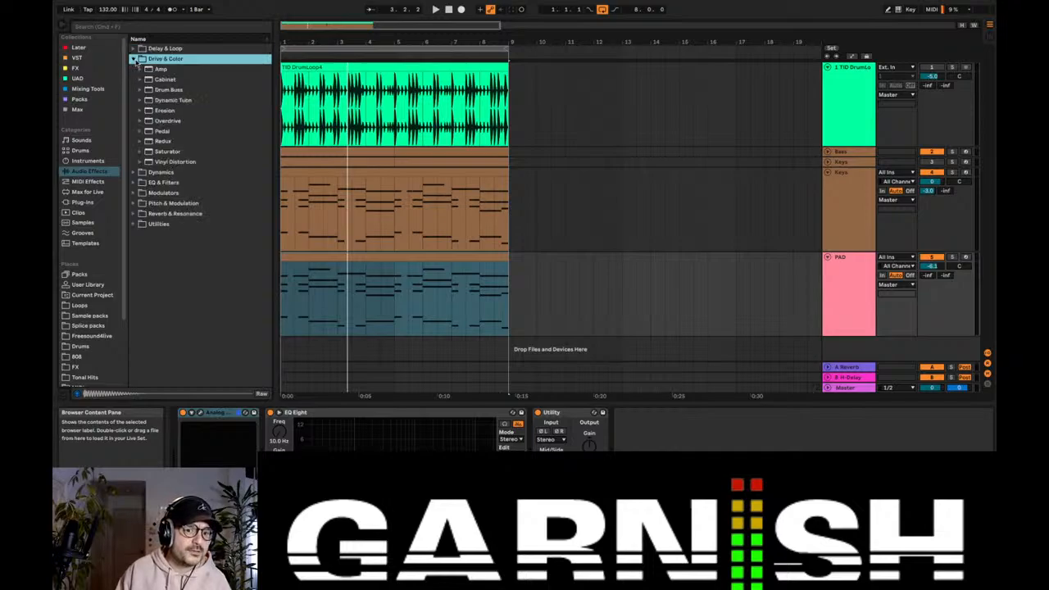
{"action": "left_click", "coordinate": [134, 59]}
{"action": "left_click", "coordinate": [133, 68]}
{"action": "left_click", "coordinate": [134, 68]}
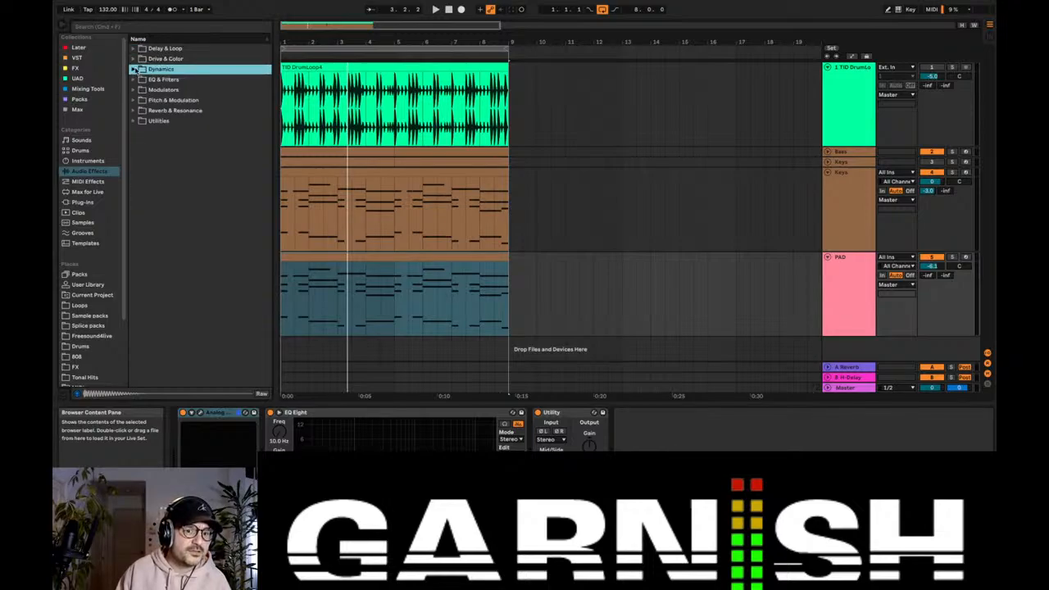
{"action": "left_click", "coordinate": [135, 79]}
{"action": "key", "text": "Down"}
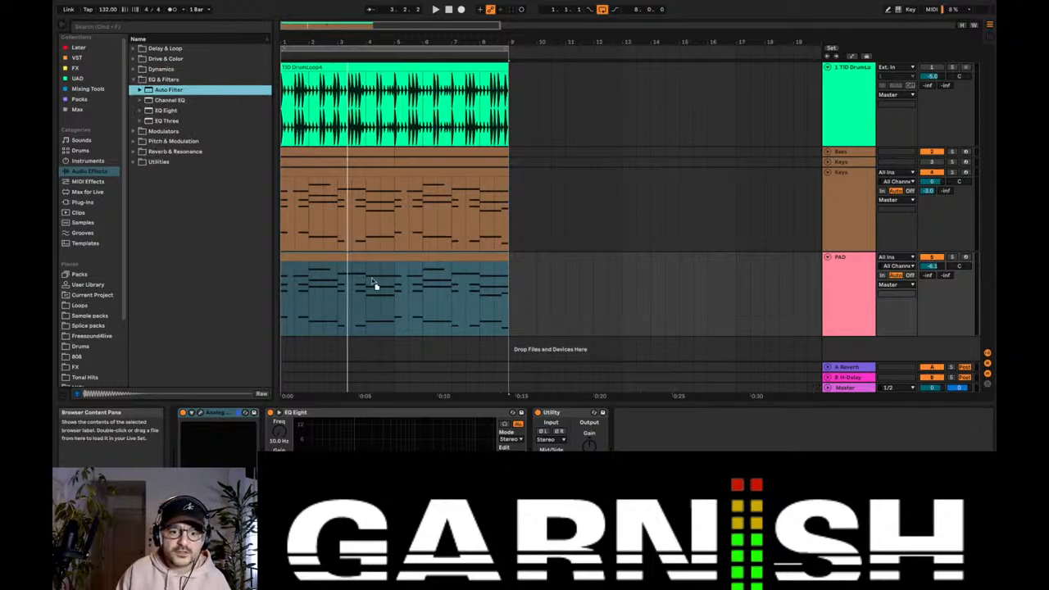
{"action": "key", "text": "Return"}
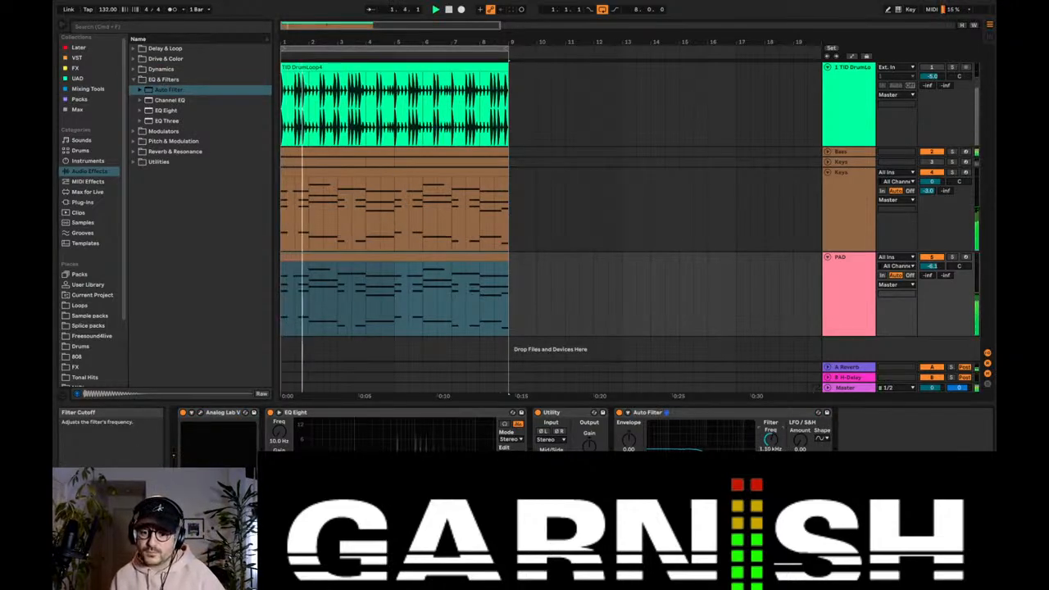
{"action": "key", "text": "space"}
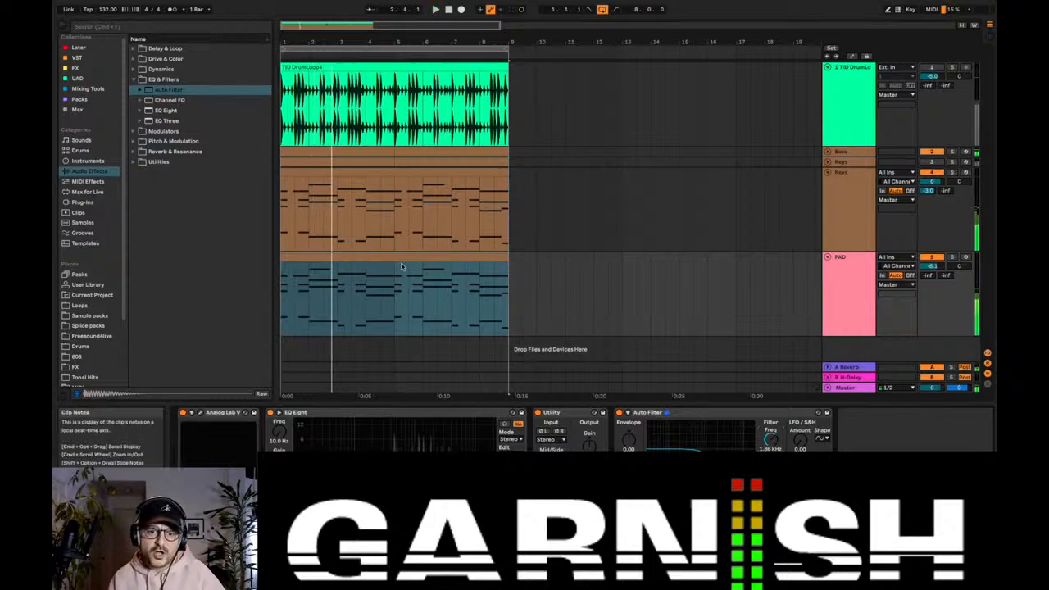
Step: Transpose all notes in the PAD clip down two octaves while auditioning the arrangement
{"action": "double_click", "coordinate": [401, 257]}
{"action": "left_click", "coordinate": [487, 389]}
{"action": "key", "text": "super+a"}
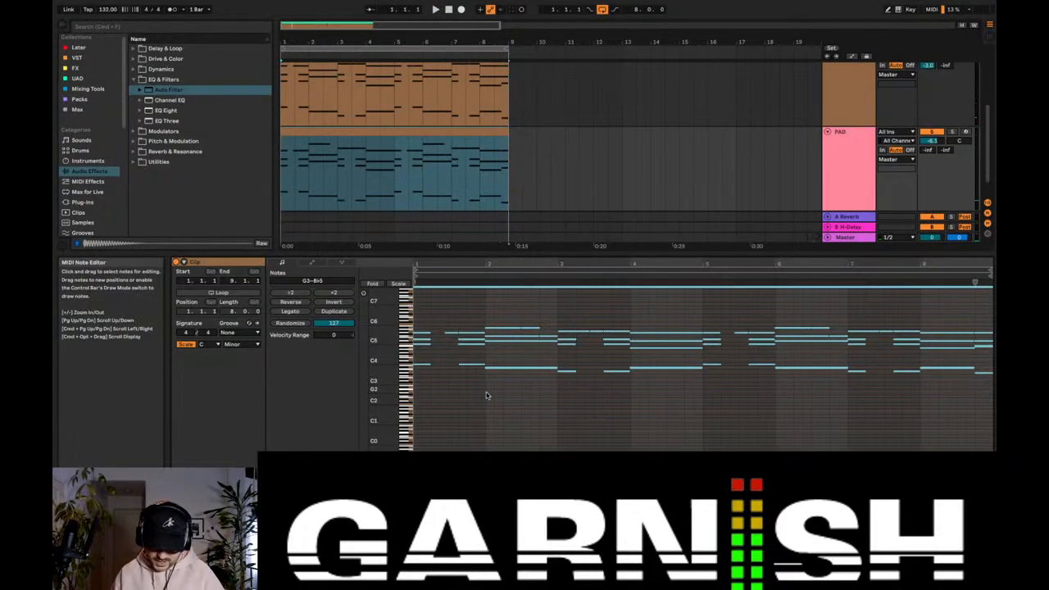
{"action": "key", "text": "shift+Down"}
{"action": "key", "text": "space"}
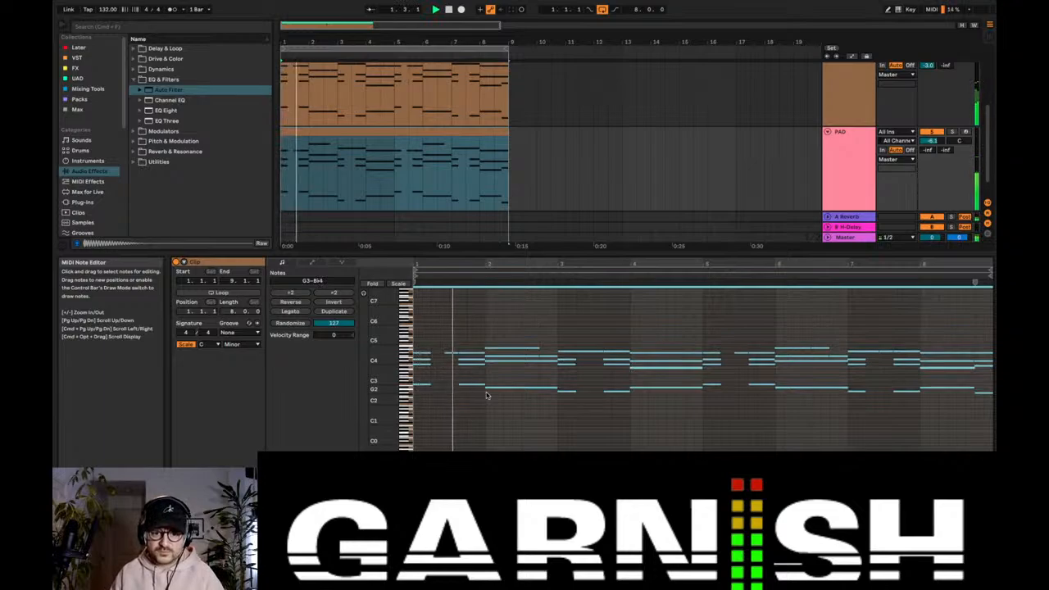
{"action": "key", "text": "shift+Down"}
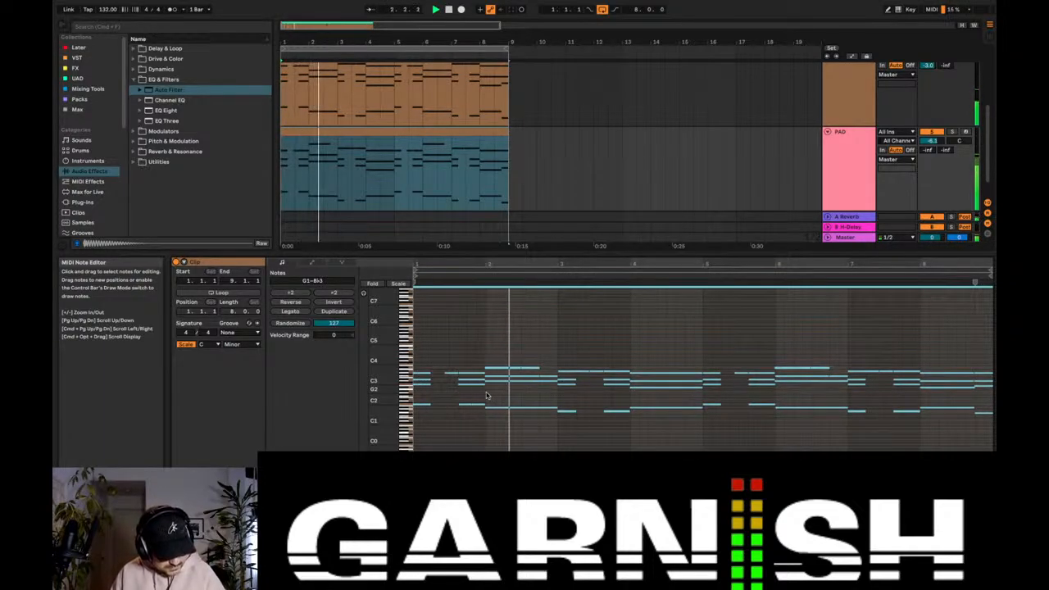
Step: On the PAD track, set the Auto Filter cutoff to 682 Hz and the EQ Eight band frequency to 240 Hz
{"action": "double_click", "coordinate": [830, 173]}
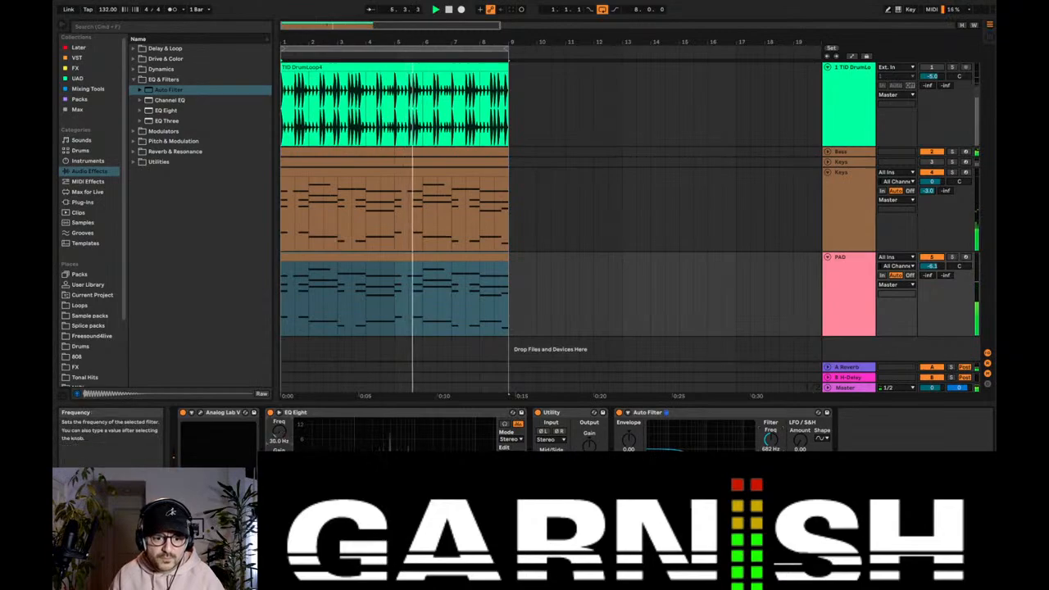
{"action": "left_click_drag", "start_coordinate": [280, 431], "coordinate": [279, 401]}
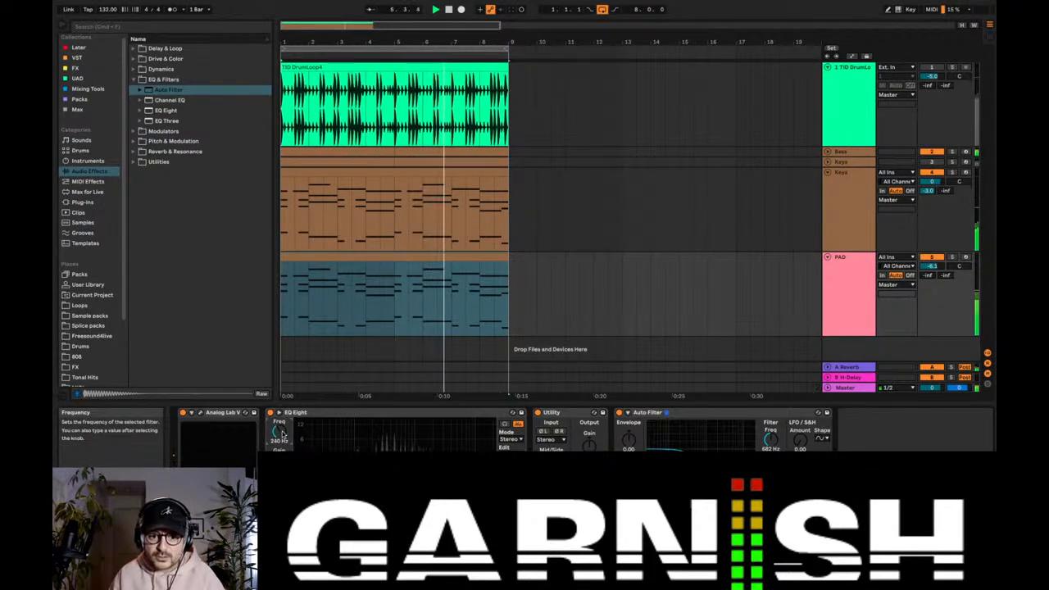
Step: Fold the Keys and PAD tracks and lower the Bass track volume to -0.8 dB
{"action": "left_click", "coordinate": [826, 173]}
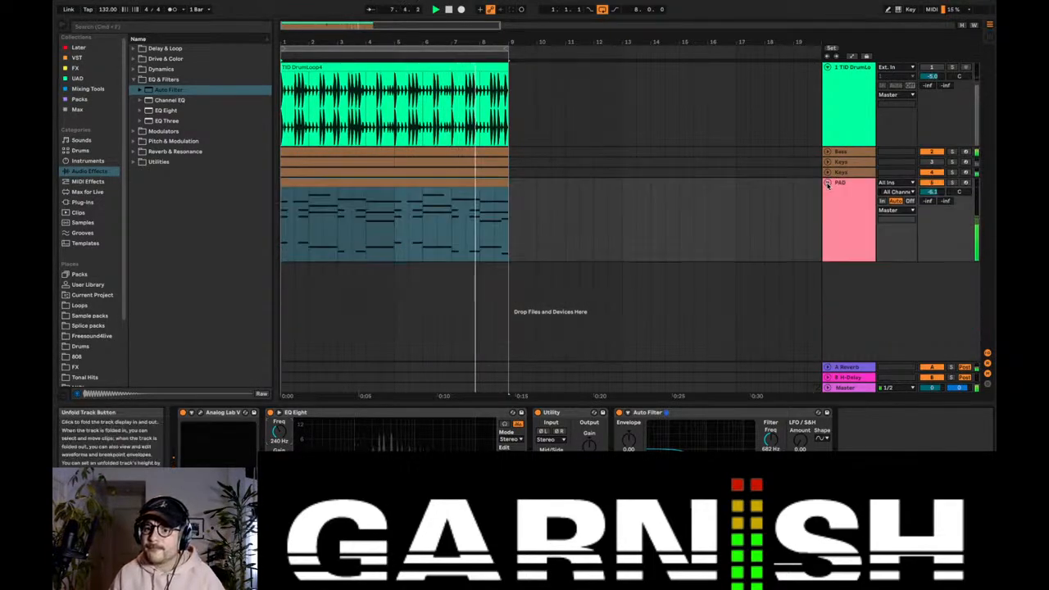
{"action": "left_click", "coordinate": [827, 182]}
{"action": "left_click", "coordinate": [827, 152]}
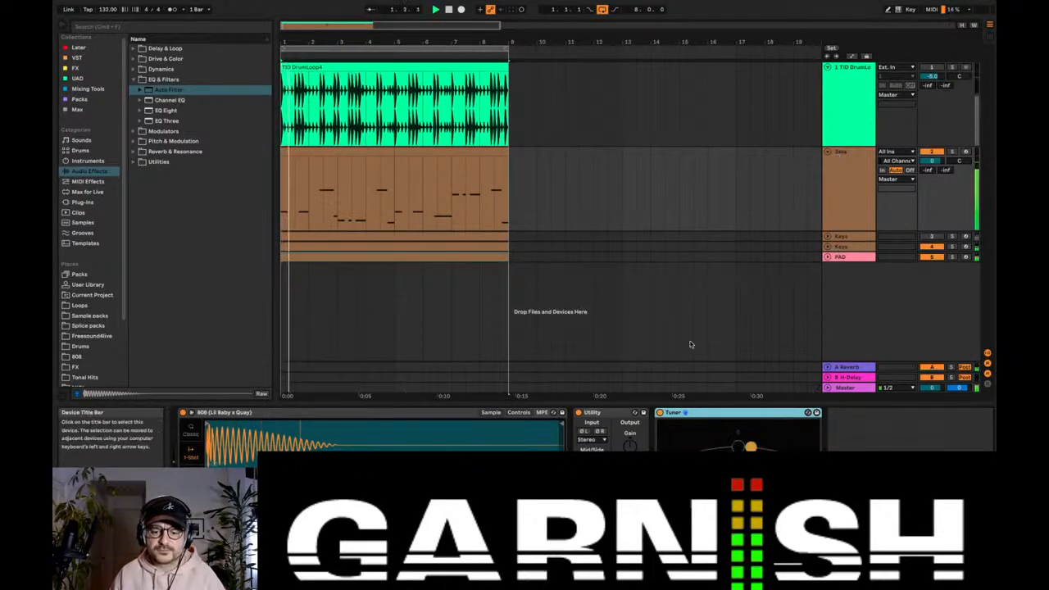
{"action": "left_click", "coordinate": [855, 157]}
{"action": "left_click_drag", "start_coordinate": [931, 161], "coordinate": [931, 163]}
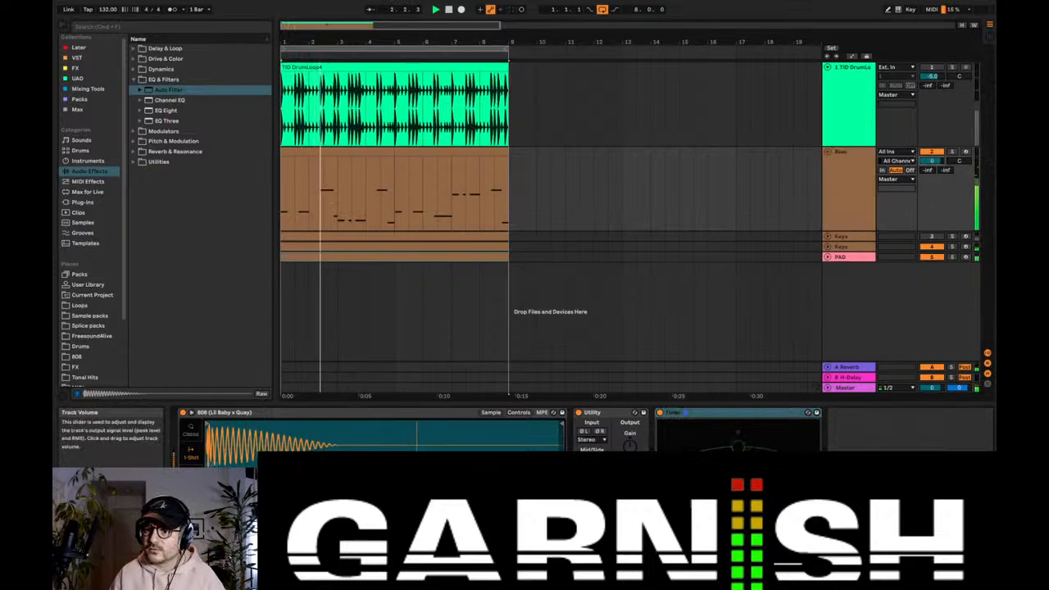
{"action": "left_click", "coordinate": [828, 152]}
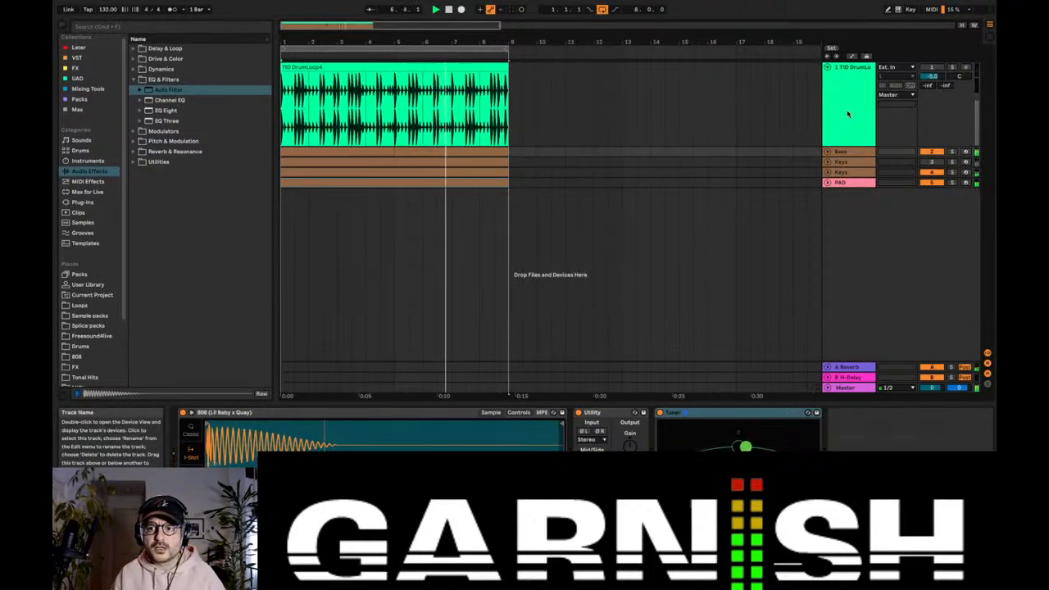
Step: Unmute the drum loop track and reverse the TID DrumLoop4 clip
{"action": "left_click", "coordinate": [931, 66]}
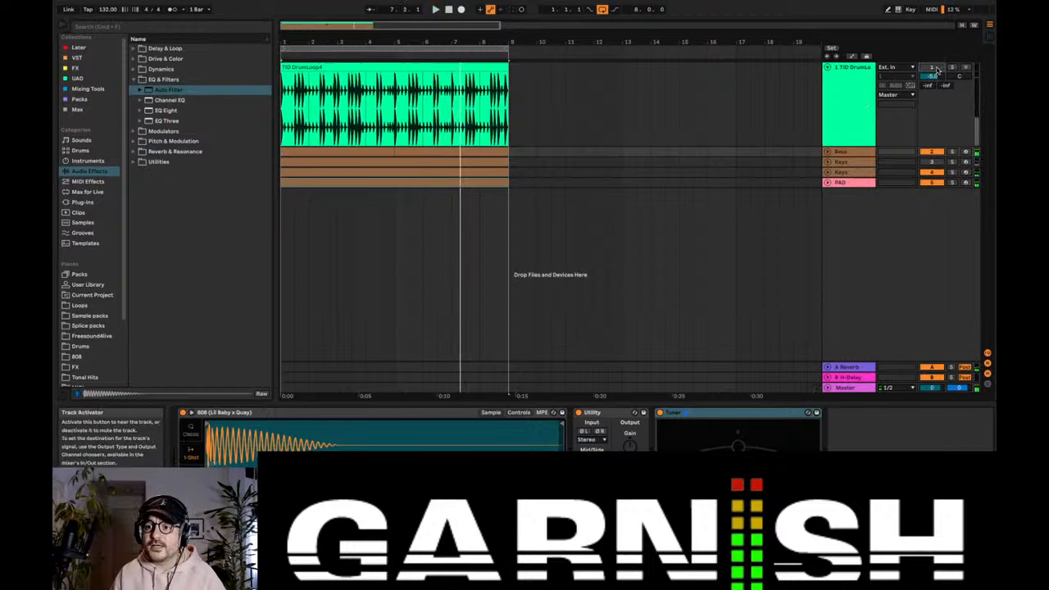
{"action": "double_click", "coordinate": [364, 67]}
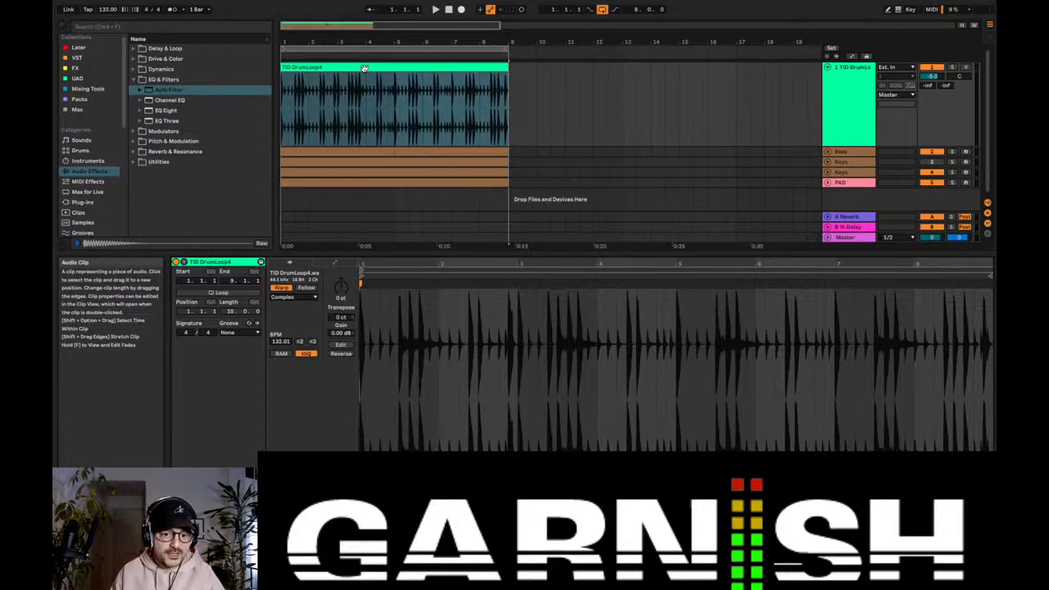
{"action": "left_click", "coordinate": [340, 354]}
Step: Play the arrangement and set the EQ Eight frequency on the drum loop track to 306 Hz
{"action": "key", "text": "space"}
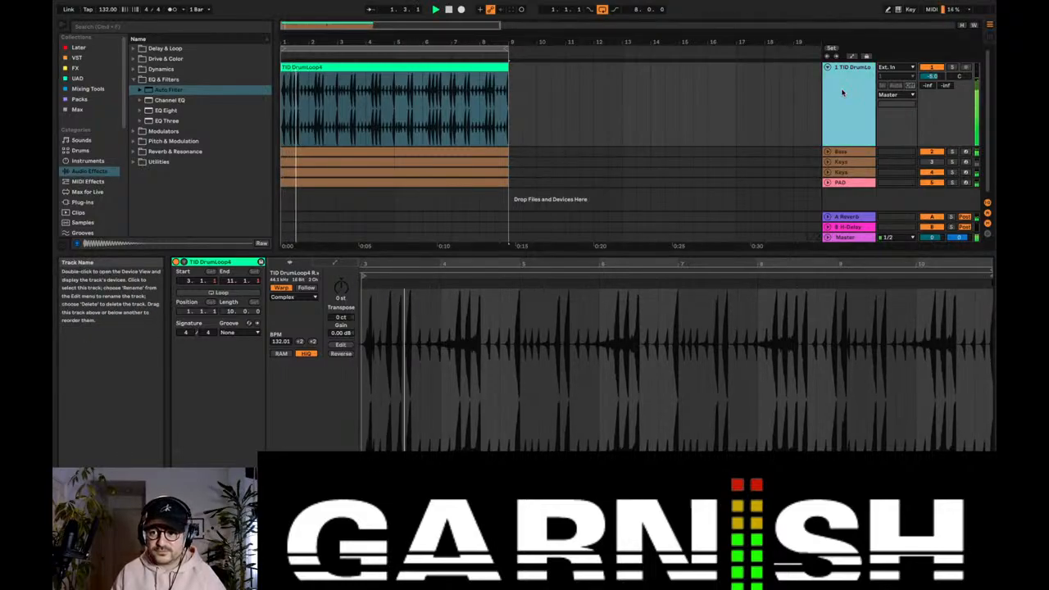
{"action": "double_click", "coordinate": [842, 93]}
{"action": "left_click_drag", "start_coordinate": [192, 431], "coordinate": [192, 417]}
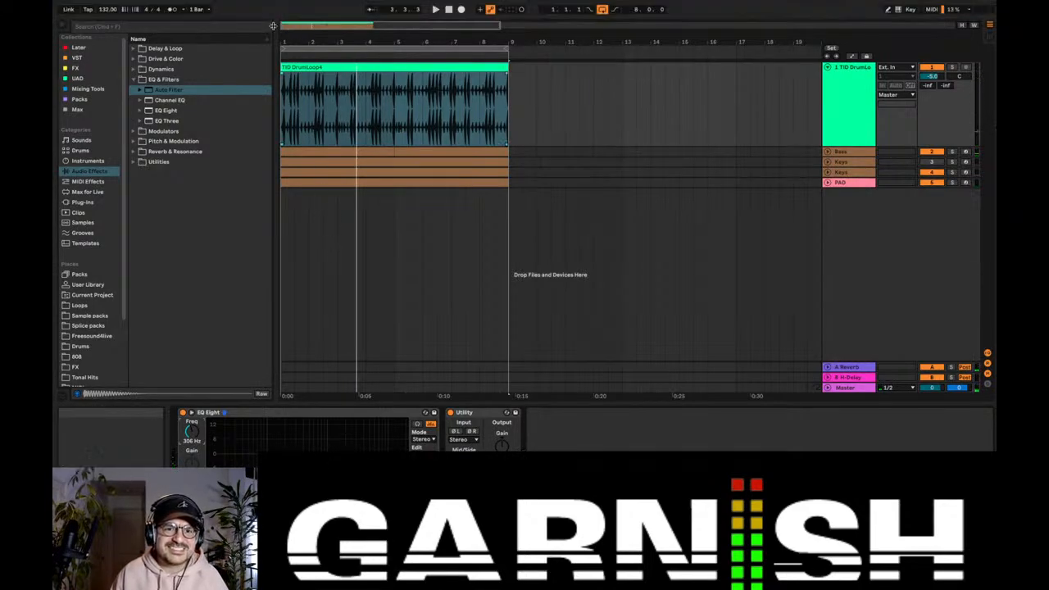
Step: Try moving a short slice of the reversed drum loop to the track start, duplicating it several times and playing the result
{"action": "left_click_drag", "start_coordinate": [291, 27], "coordinate": [295, 39]}
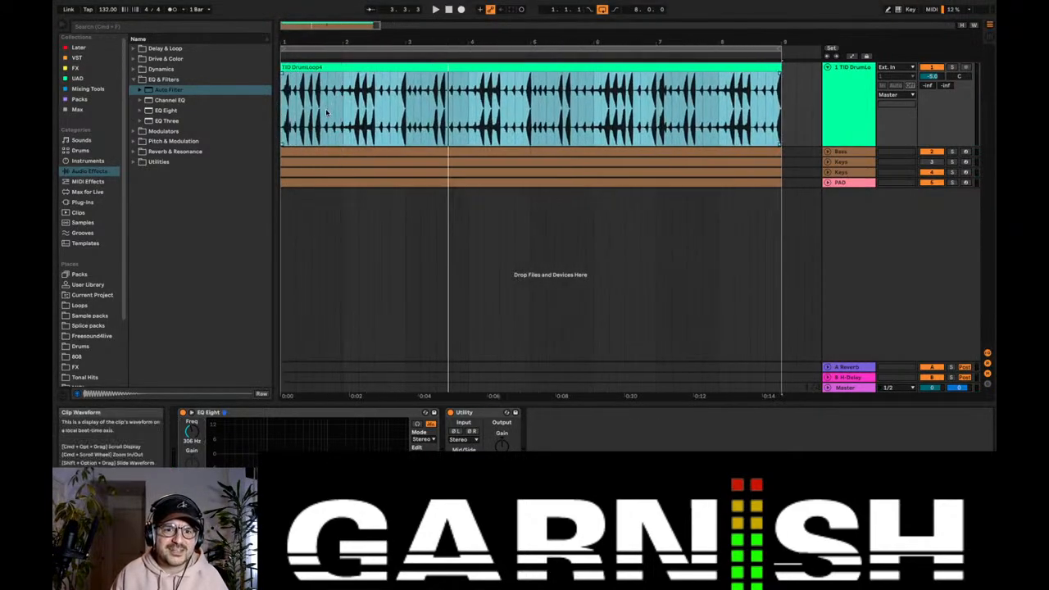
{"action": "left_click_drag", "start_coordinate": [328, 105], "coordinate": [344, 106]}
{"action": "left_click_drag", "start_coordinate": [343, 70], "coordinate": [297, 69]}
{"action": "key", "text": "super+d"}
{"action": "key", "text": "super+d"}
{"action": "key", "text": "super+d"}
{"action": "key", "text": "super+d"}
{"action": "key", "text": "super+d"}
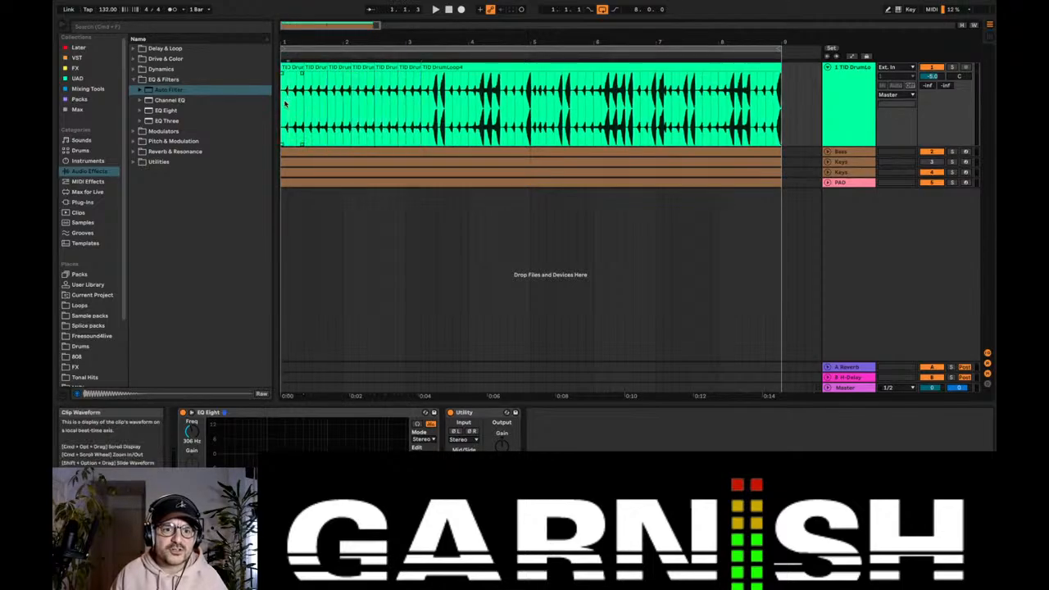
{"action": "key", "text": "space"}
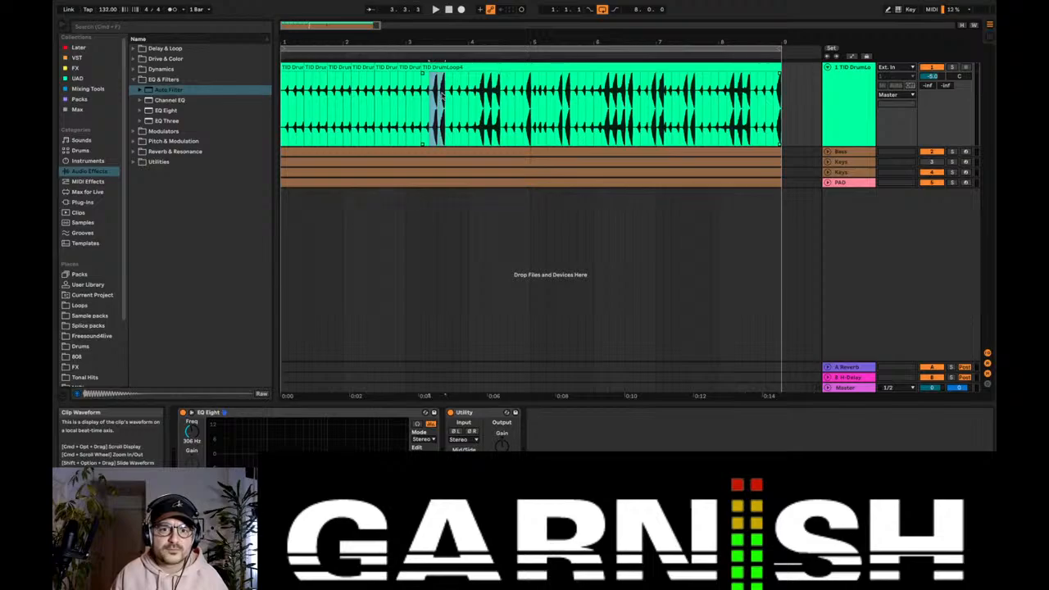
Step: Undo the move and duplication of the drum slice, and play the reversed loop from the start
{"action": "key", "text": "super+z"}
{"action": "key", "text": "super+z"}
{"action": "key", "text": "super+z"}
{"action": "key", "text": "super+z"}
{"action": "key", "text": "super+z"}
{"action": "key", "text": "super+z"}
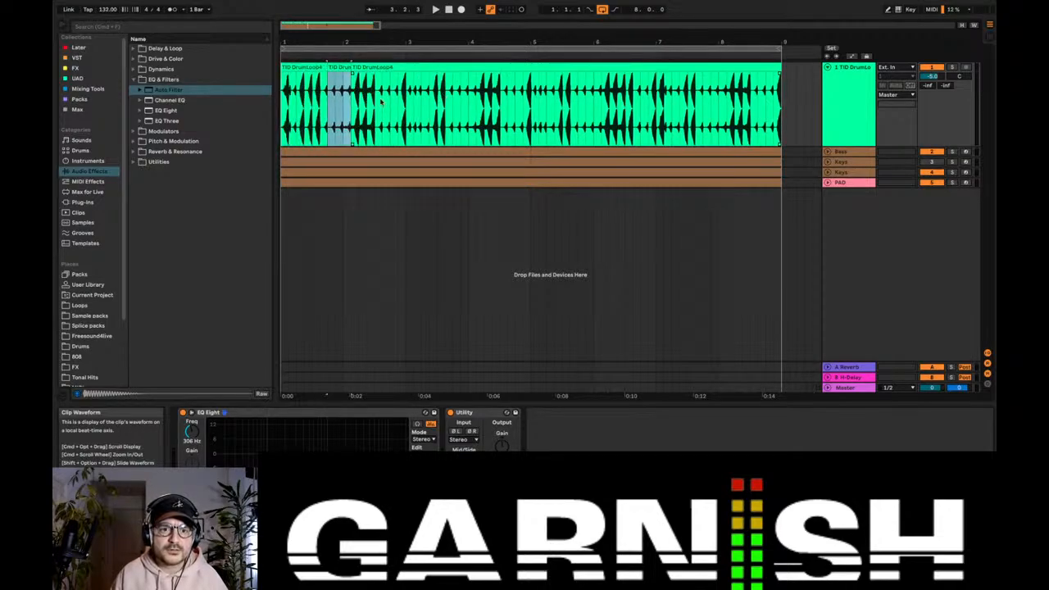
{"action": "key", "text": "space"}
{"action": "left_click", "coordinate": [282, 119]}
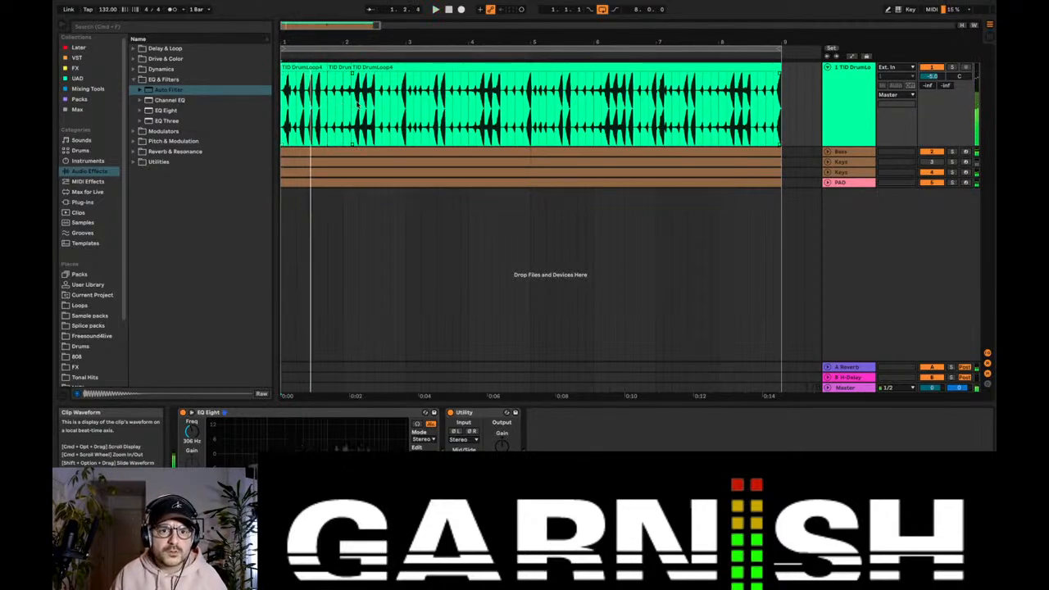
{"action": "key", "text": "space"}
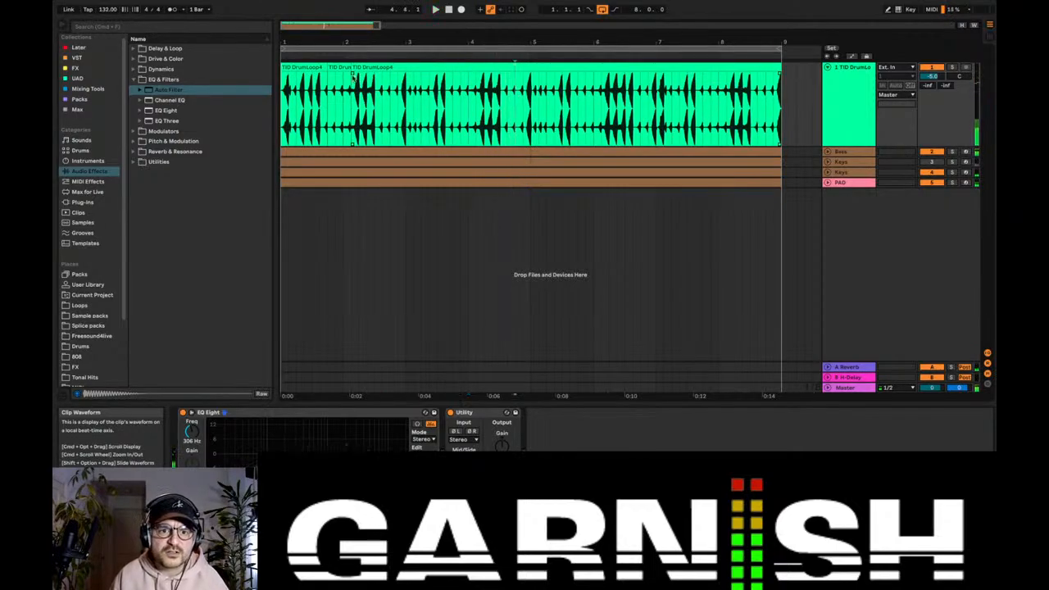
Step: Move the long drum clip that begins just after bar 2 to the start of its track and audition it
{"action": "left_click_drag", "start_coordinate": [363, 67], "coordinate": [293, 84]}
{"action": "key", "text": "space"}
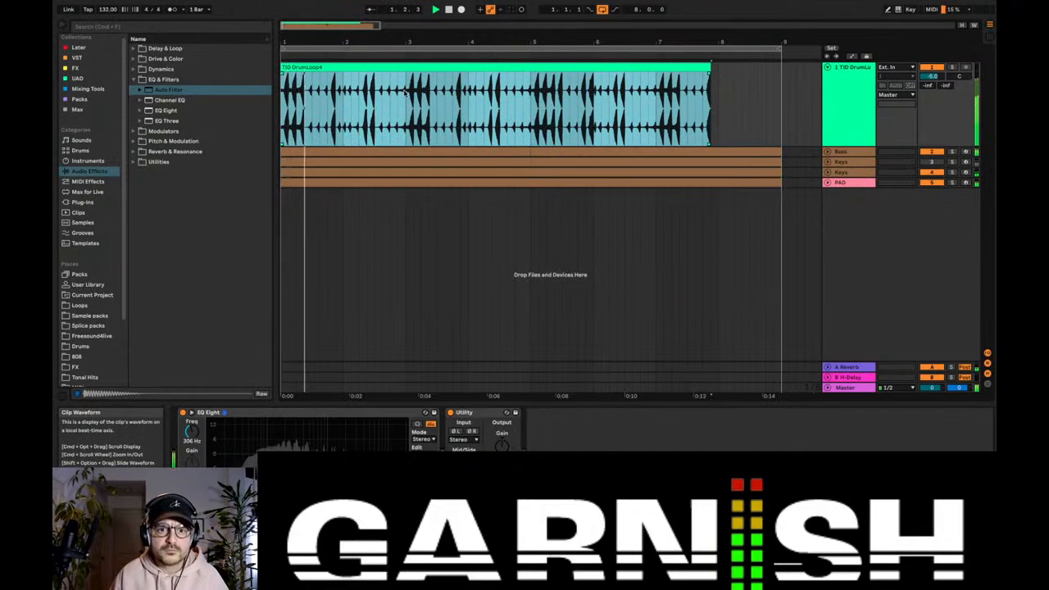
{"action": "left_click", "coordinate": [404, 92]}
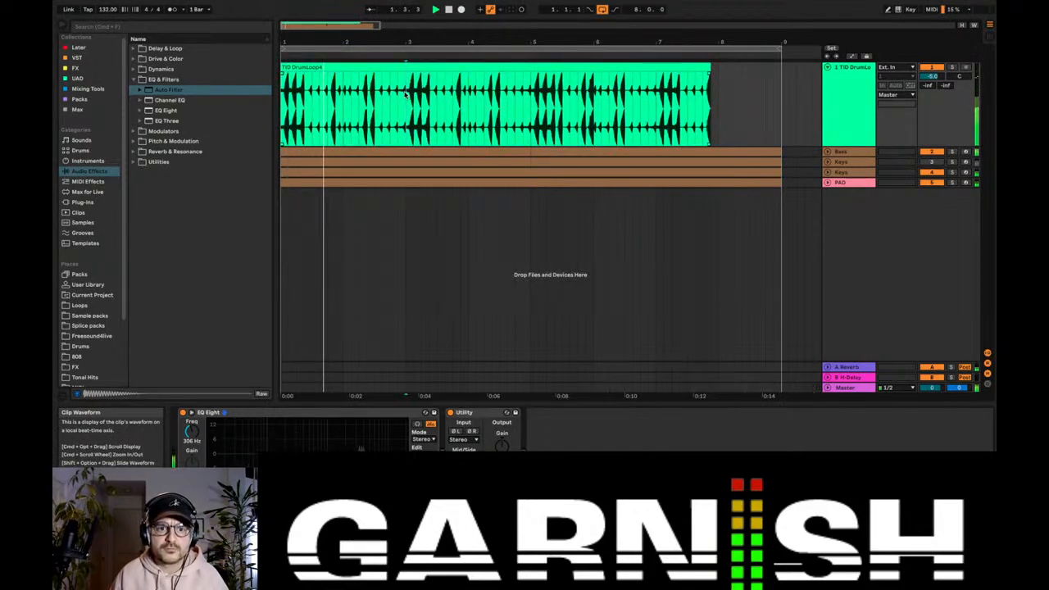
{"action": "left_click", "coordinate": [315, 100]}
{"action": "key", "text": "space"}
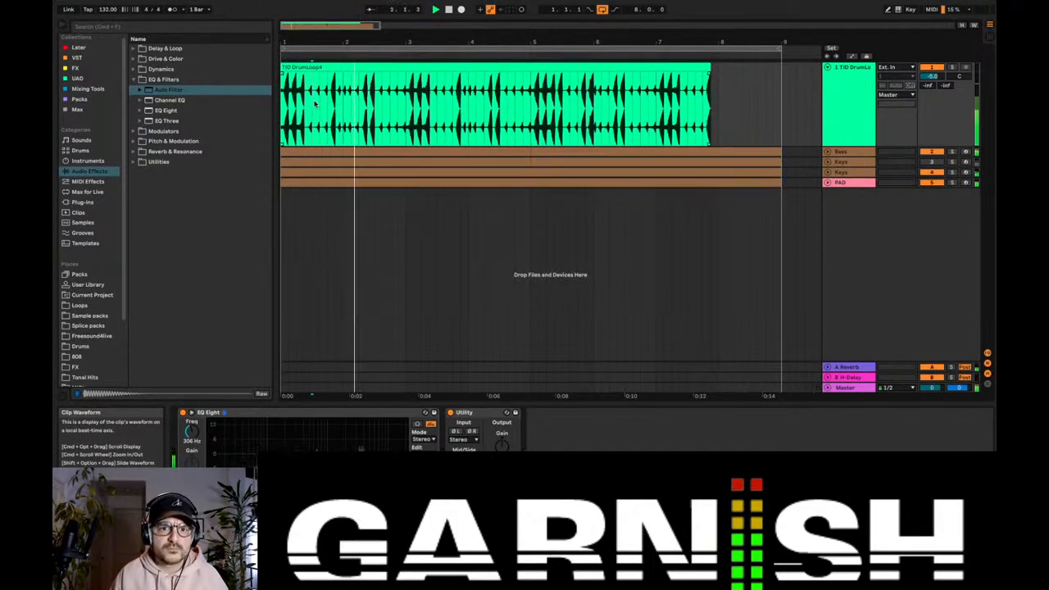
{"action": "key", "text": "space"}
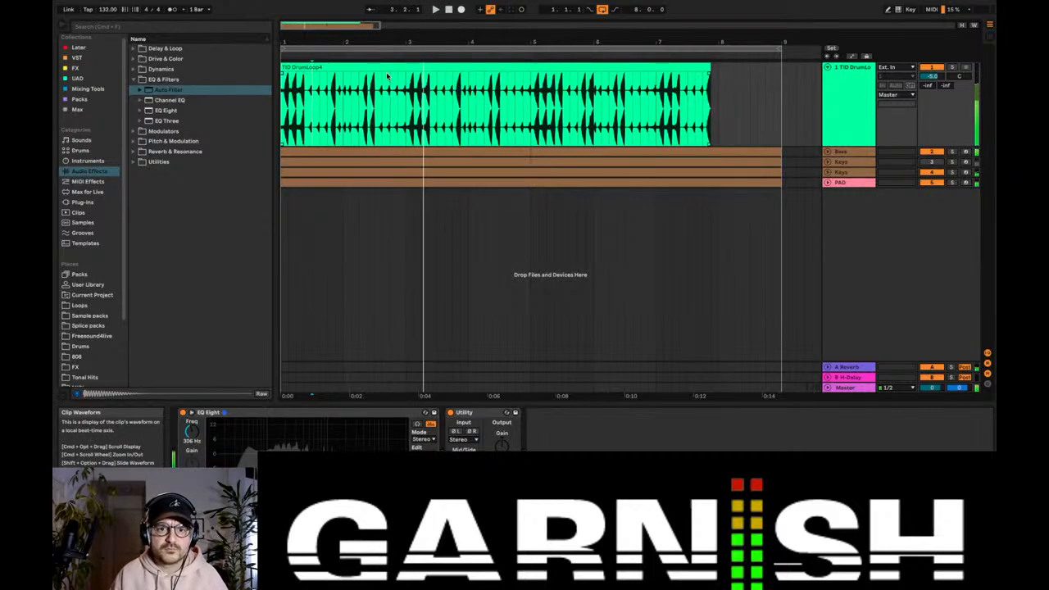
Step: Undo the last drum clip move and reverse the full TID DrumLoop4 clip back to its forward direction
{"action": "key", "text": "super+z"}
{"action": "key", "text": "super+z"}
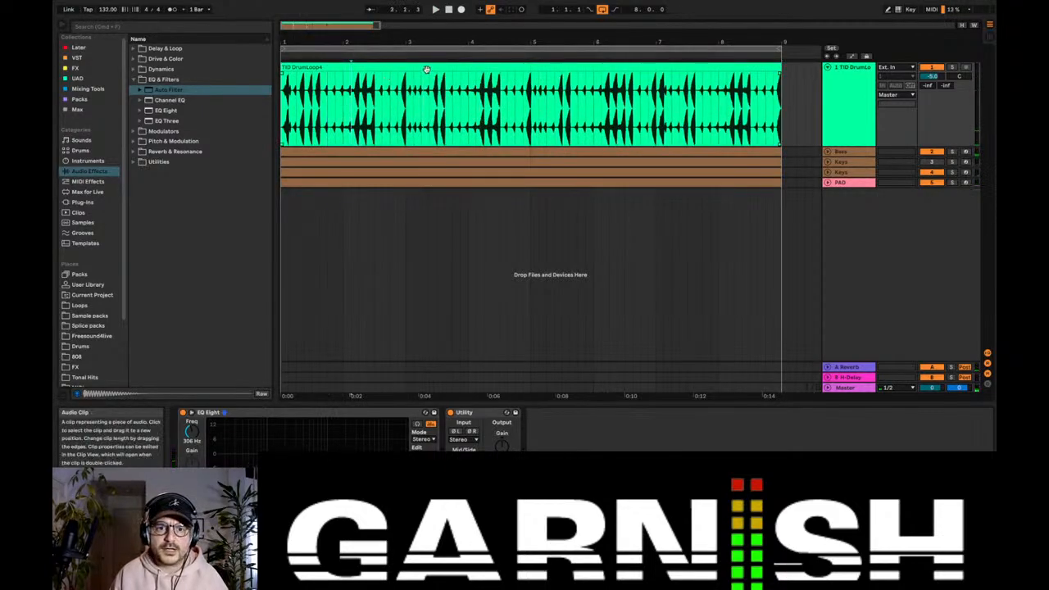
{"action": "double_click", "coordinate": [351, 110]}
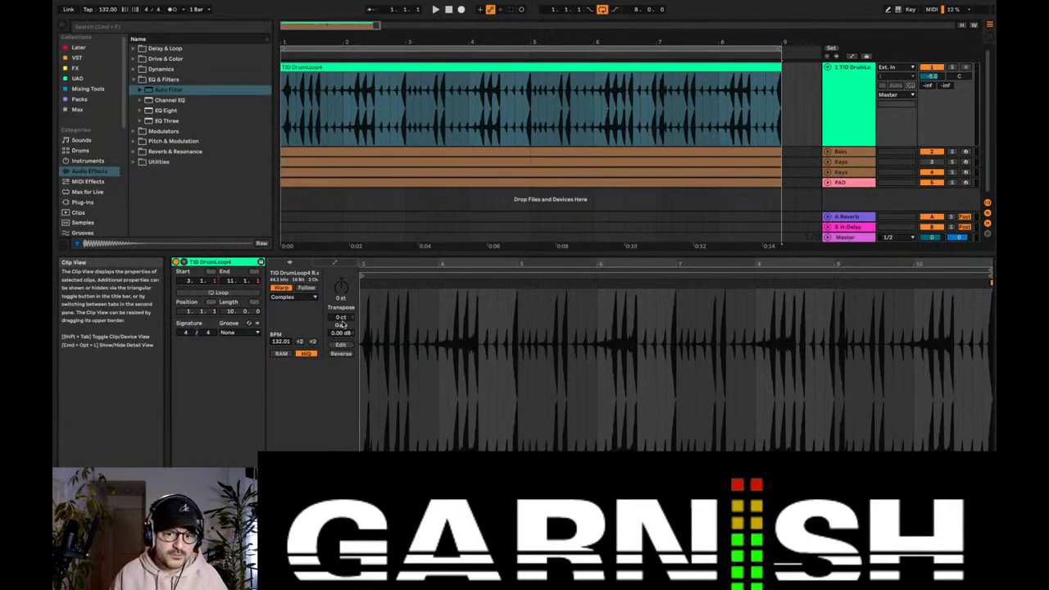
{"action": "left_click", "coordinate": [342, 355]}
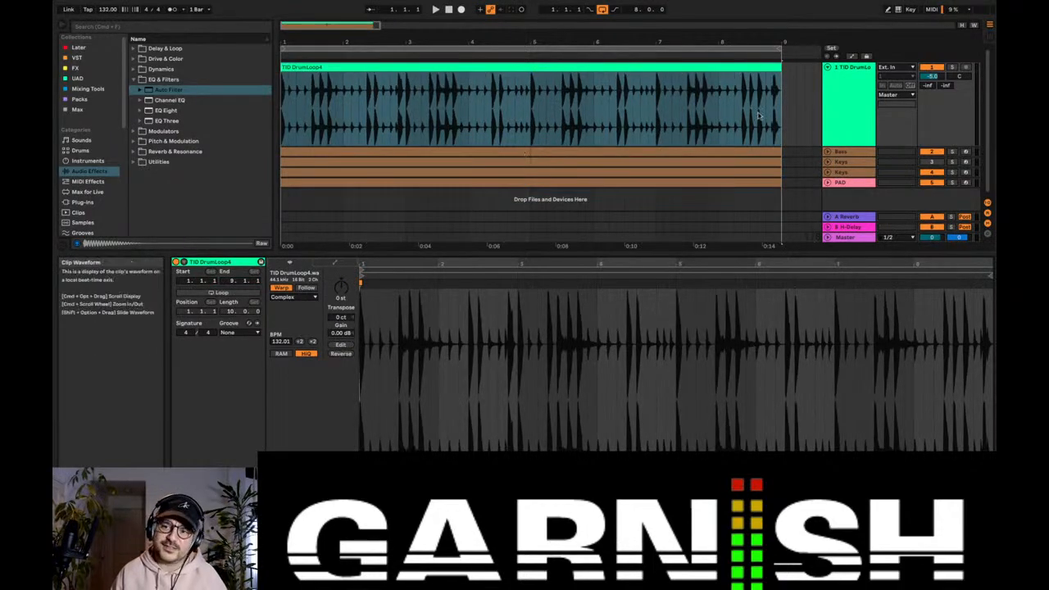
Step: Halve the drum loop clip's original tempo to 66 BPM and play the result
{"action": "left_click", "coordinate": [864, 85]}
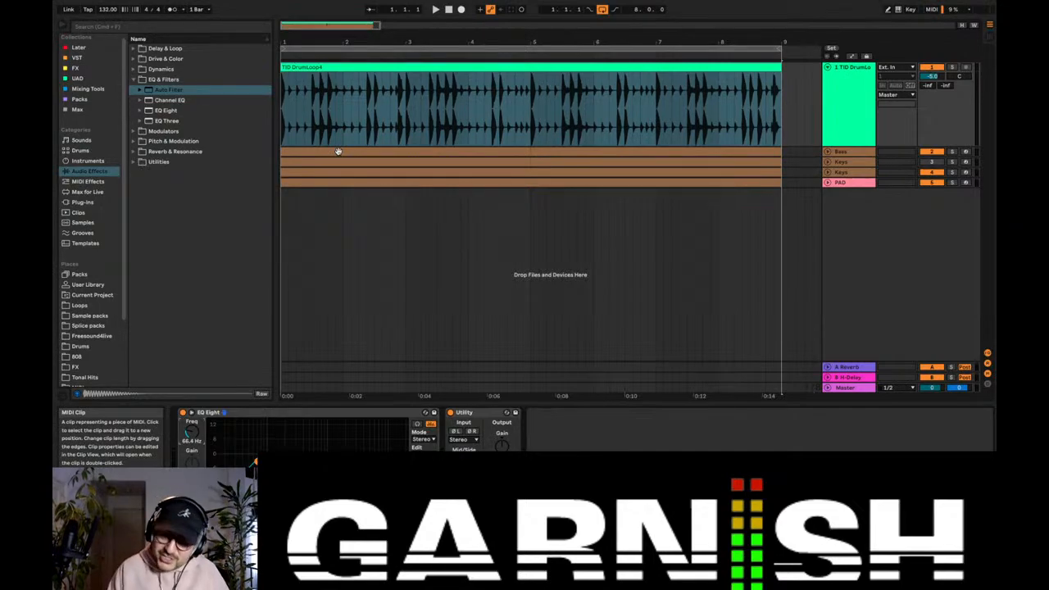
{"action": "left_click", "coordinate": [354, 64]}
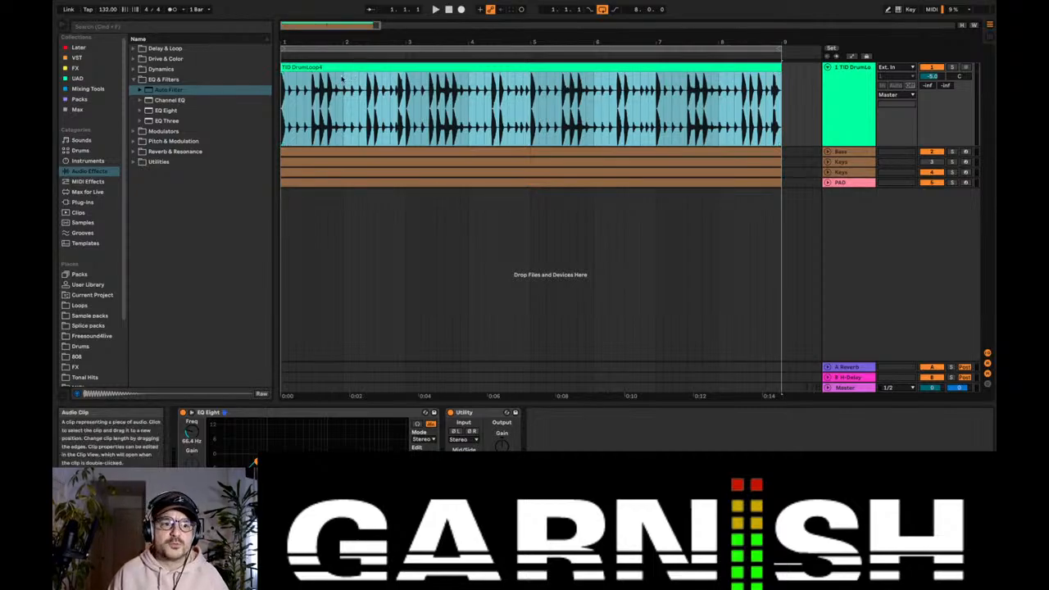
{"action": "double_click", "coordinate": [336, 70]}
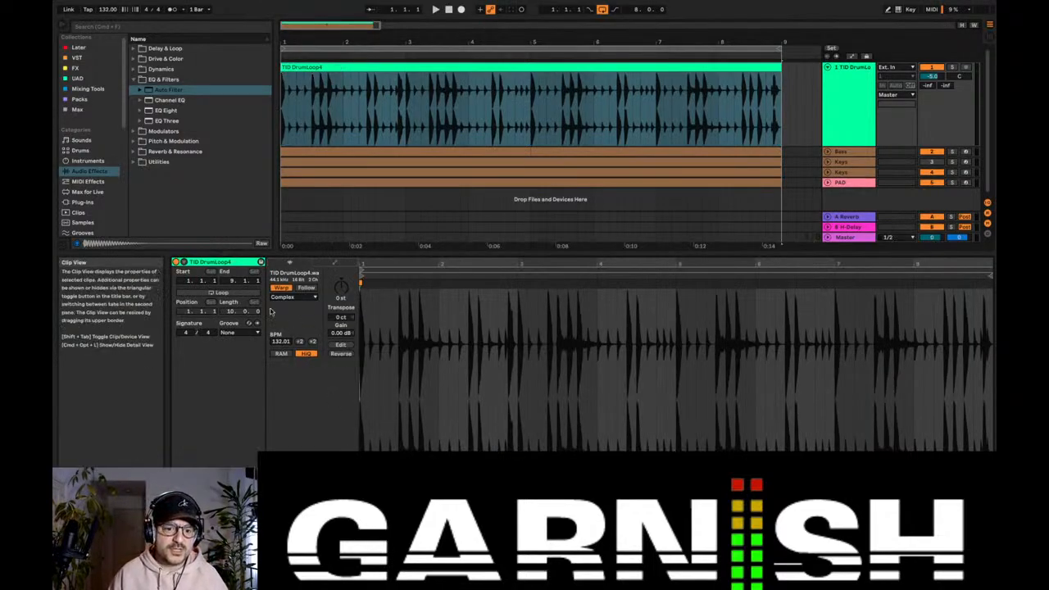
{"action": "left_click", "coordinate": [312, 343]}
{"action": "left_click", "coordinate": [302, 342]}
{"action": "left_click", "coordinate": [301, 342]}
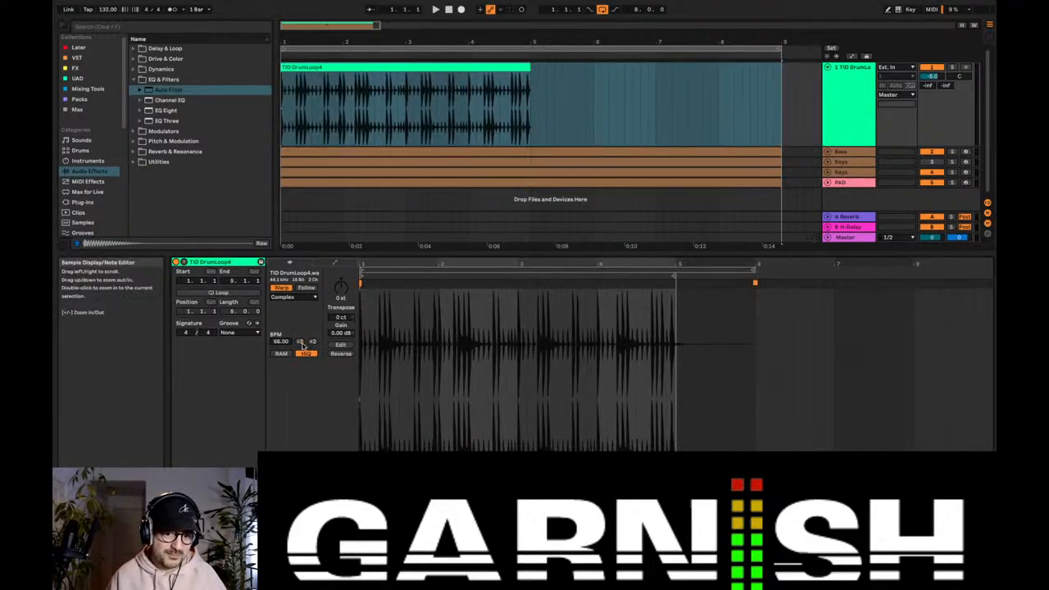
{"action": "key", "text": "space"}
{"action": "double_click", "coordinate": [831, 113]}
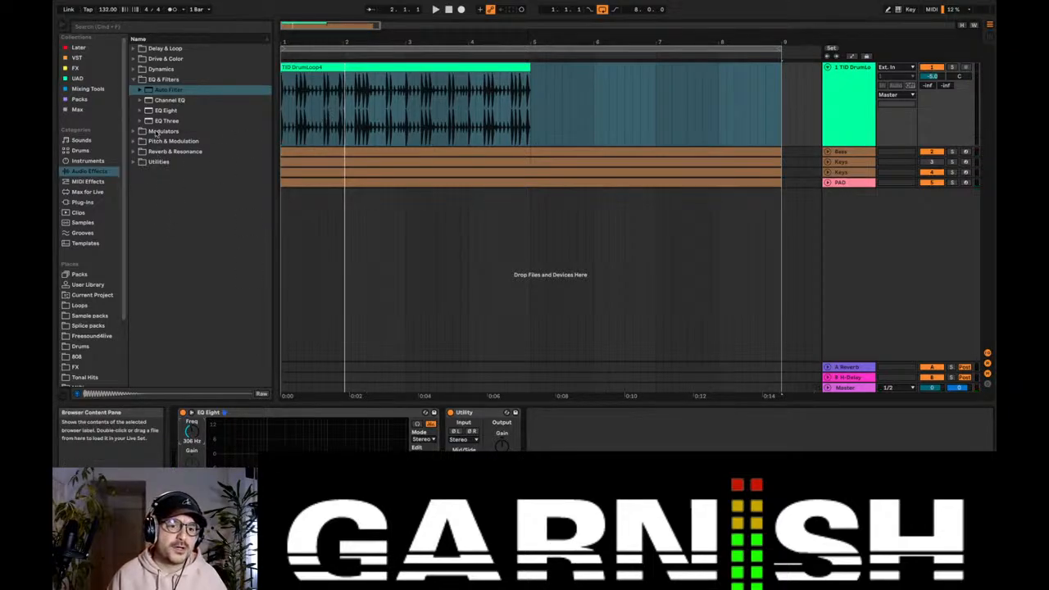
Step: Add the Vocoder from the Reverb & Resonance effects to the drum loop track after the Utility device
{"action": "left_click", "coordinate": [136, 81]}
{"action": "left_click", "coordinate": [135, 110]}
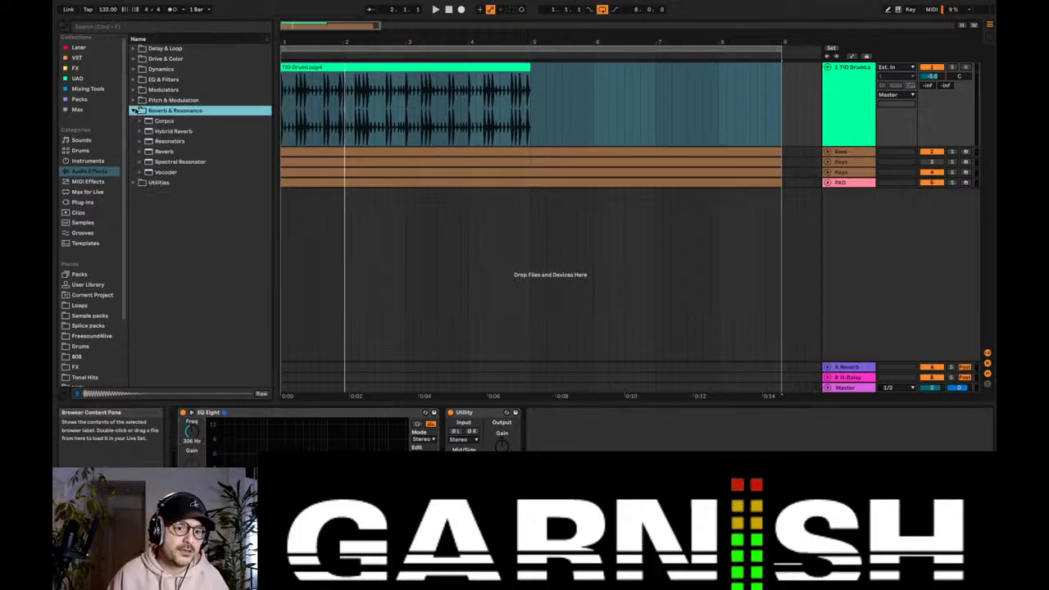
{"action": "left_click", "coordinate": [135, 111]}
{"action": "left_click", "coordinate": [135, 112]}
{"action": "left_click", "coordinate": [185, 174]}
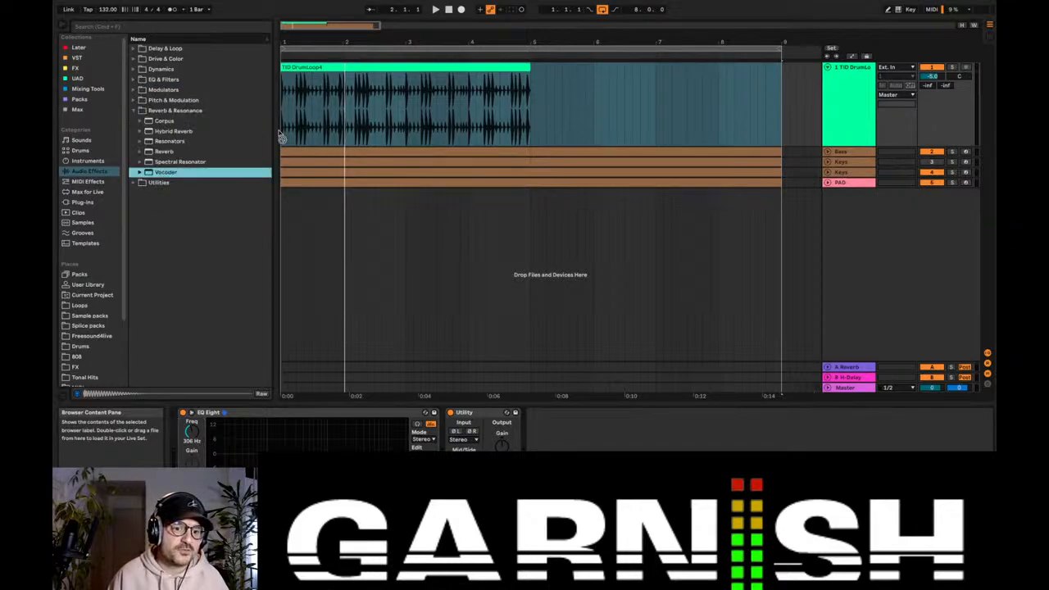
{"action": "left_click_drag", "start_coordinate": [319, 113], "coordinate": [468, 442]}
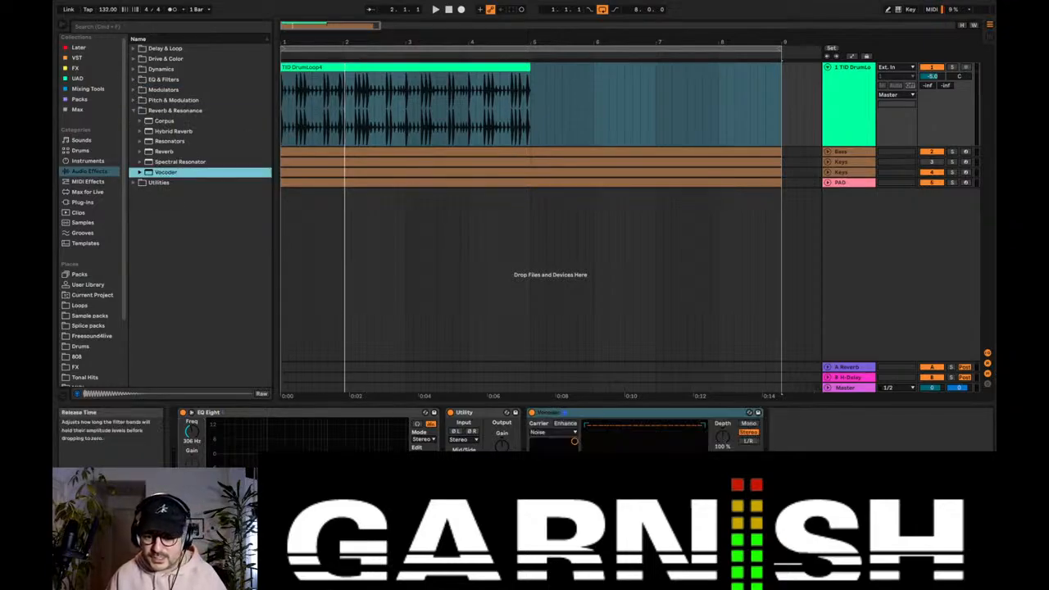
{"action": "left_click", "coordinate": [674, 494]}
Step: During playback, duplicate the drum clip to fill bars 5 to 9 and reset the drum track's volume to 0 dB
{"action": "key", "text": "space"}
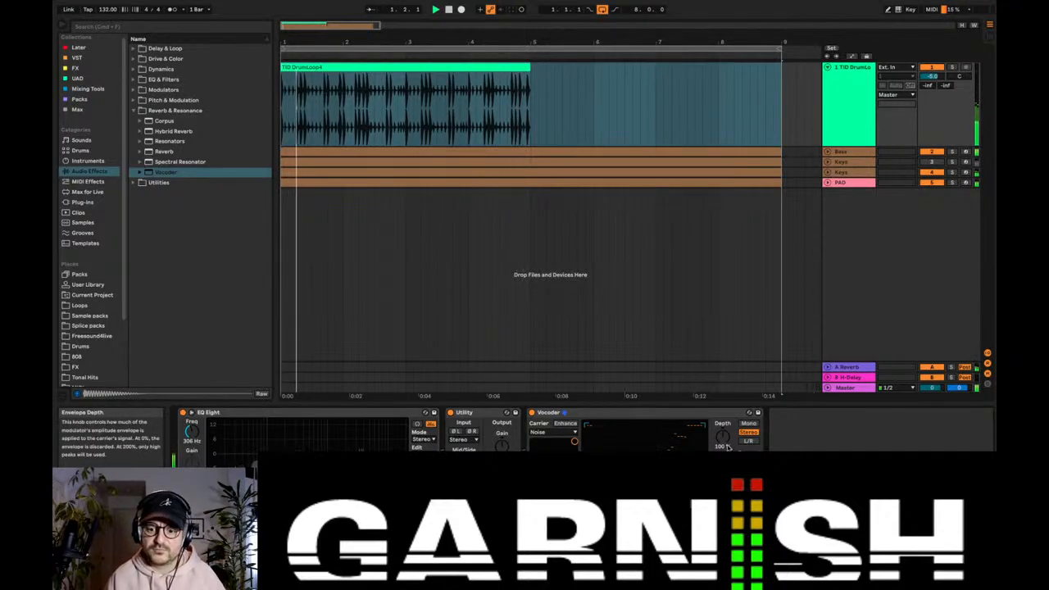
{"action": "left_click", "coordinate": [488, 70]}
{"action": "key", "text": "super+d"}
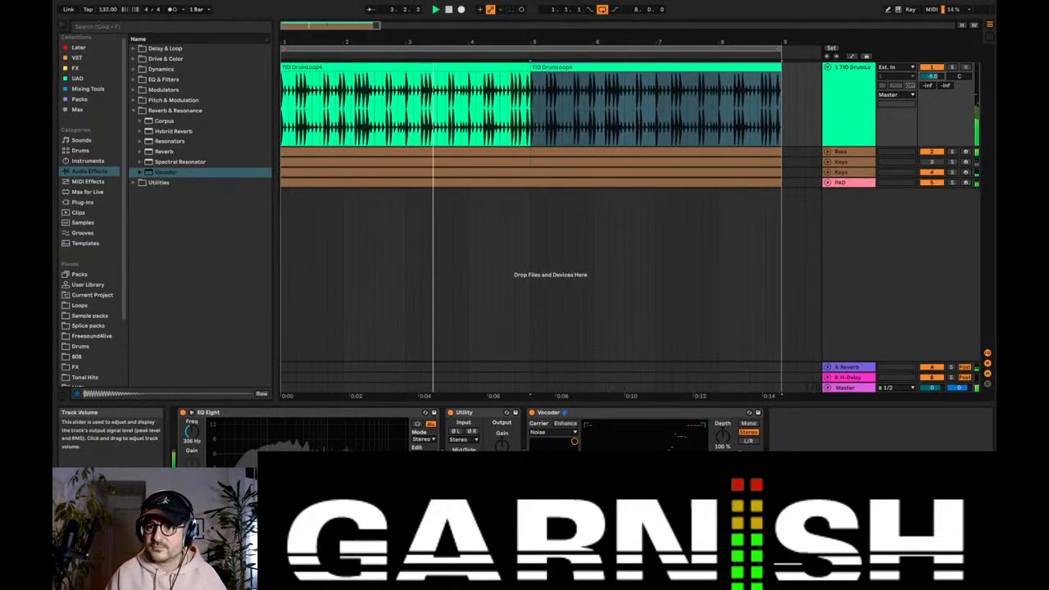
{"action": "double_click", "coordinate": [931, 76]}
{"action": "left_click_drag", "start_coordinate": [927, 86], "coordinate": [927, 38]}
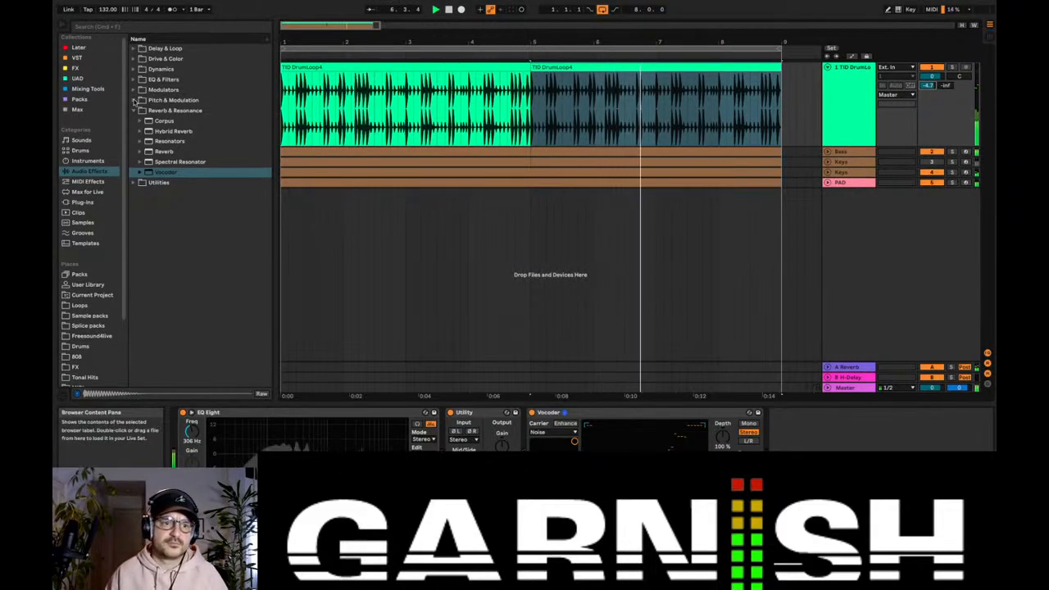
{"action": "left_click", "coordinate": [133, 109]}
{"action": "key", "text": "space"}
Step: Warp the first drum clip in Beats mode, preserving 1/8 divisions with transient looping off and transient envelope 82, and audition it
{"action": "double_click", "coordinate": [386, 66]}
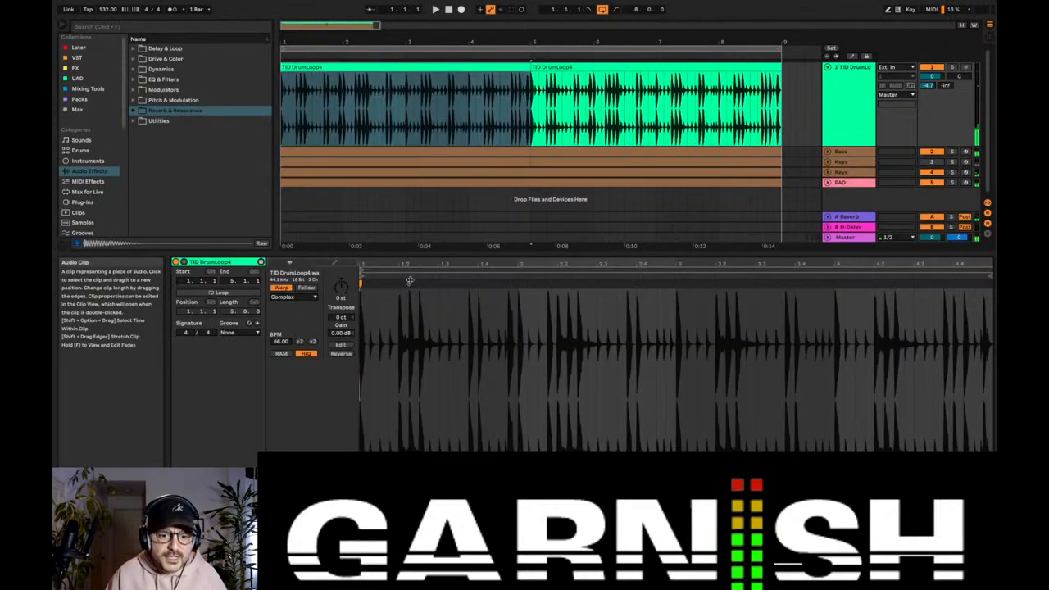
{"action": "left_click", "coordinate": [294, 300]}
{"action": "left_click", "coordinate": [291, 303]}
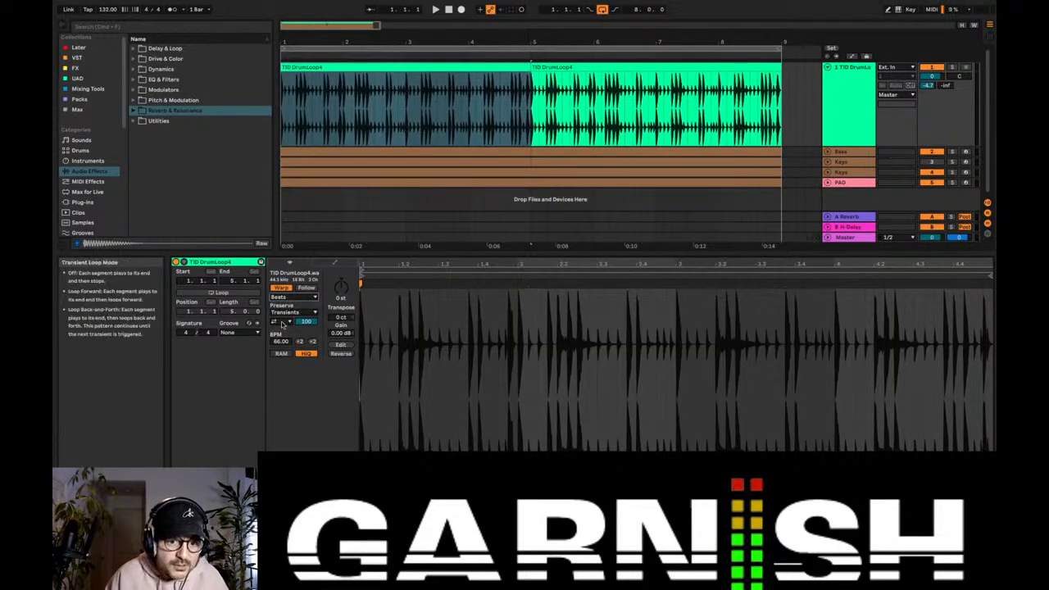
{"action": "left_click", "coordinate": [281, 321]}
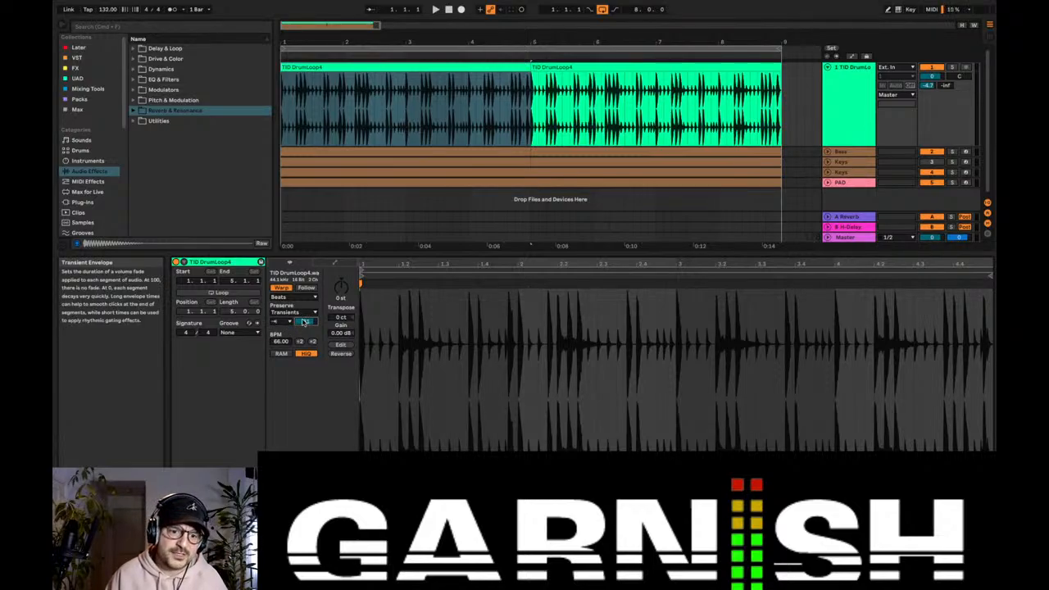
{"action": "left_click", "coordinate": [282, 321]}
{"action": "left_click", "coordinate": [295, 317]}
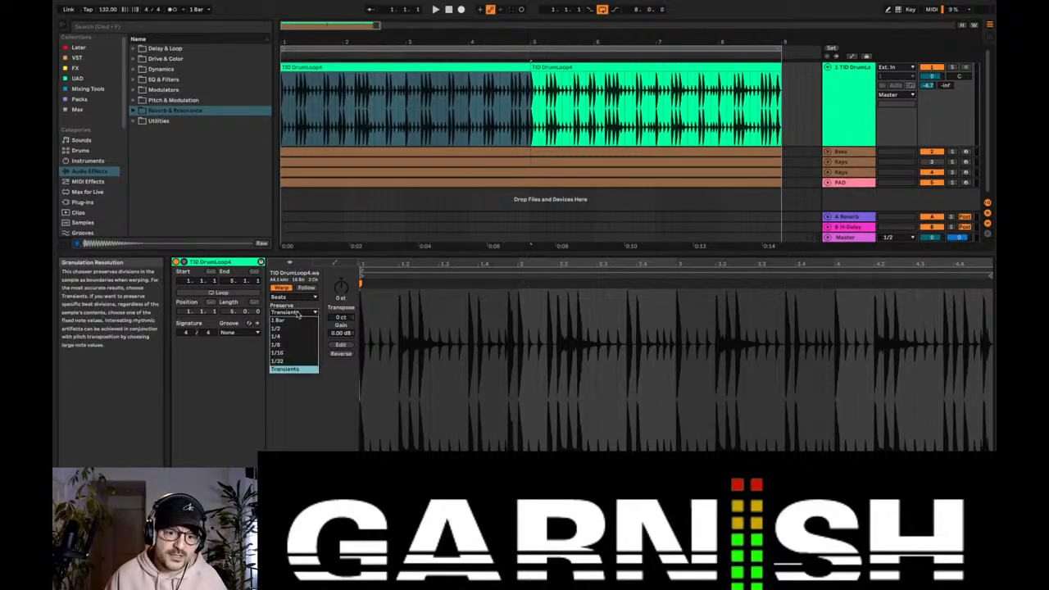
{"action": "left_click", "coordinate": [298, 331]}
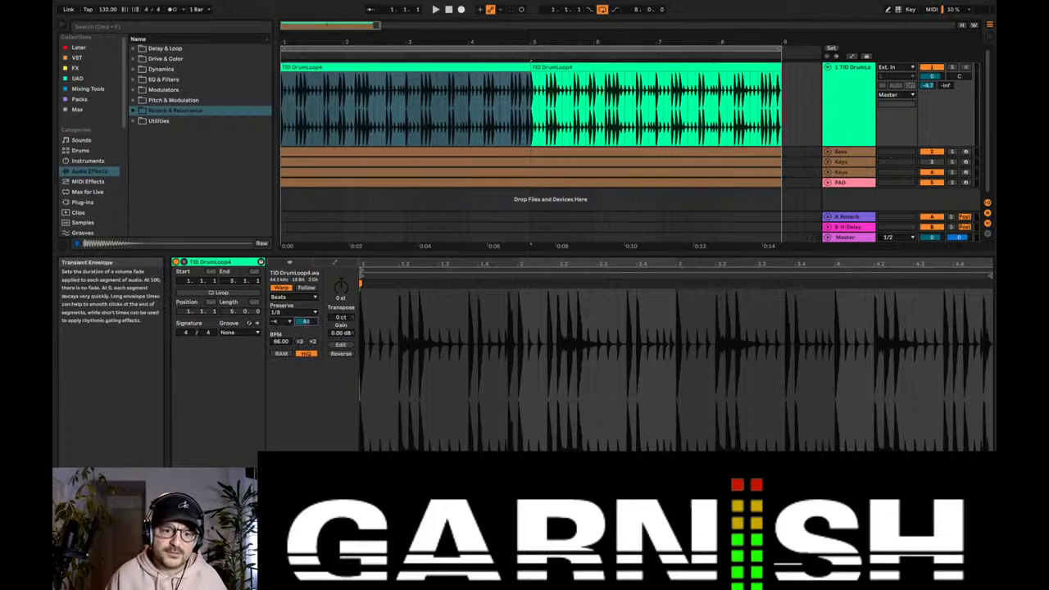
{"action": "left_click_drag", "start_coordinate": [305, 321], "coordinate": [305, 306]}
{"action": "key", "text": "space"}
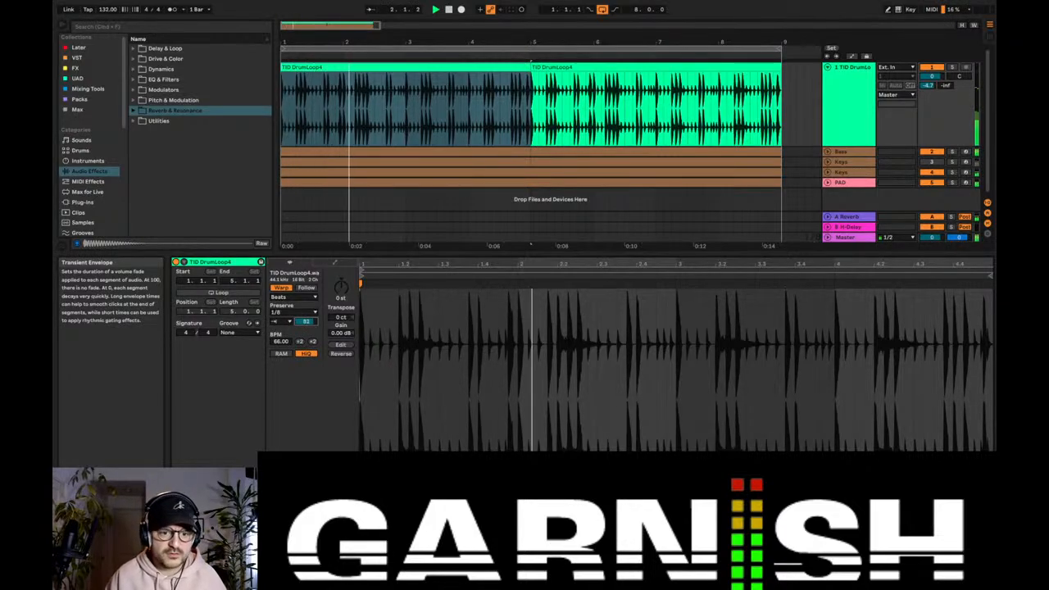
Step: Replace the second drum clip with a duplicate of the first, set its transient envelope to 75, and collapse the drum track
{"action": "left_click", "coordinate": [435, 65]}
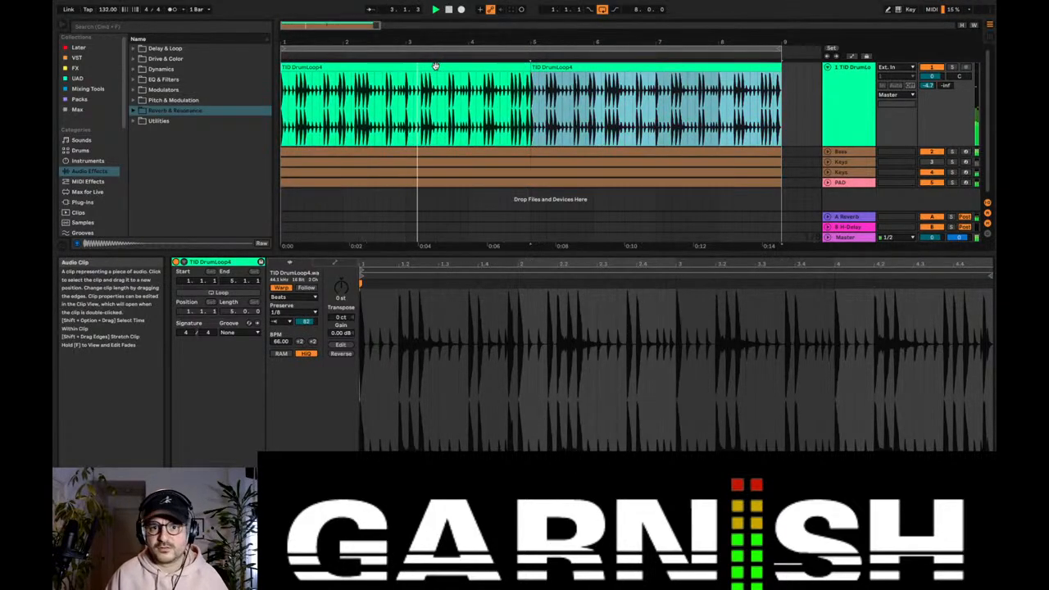
{"action": "left_click", "coordinate": [284, 313]}
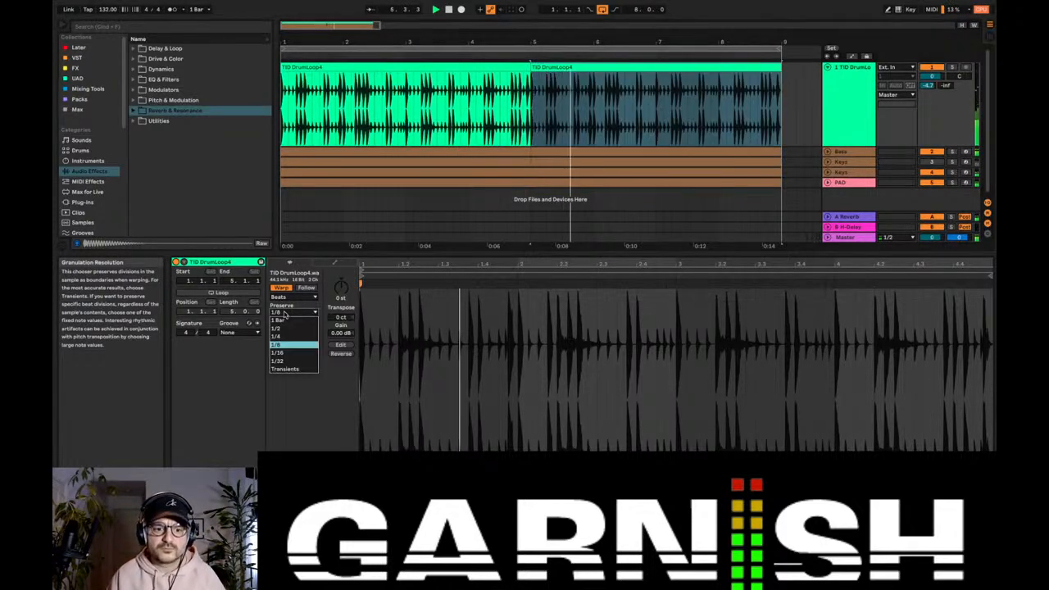
{"action": "left_click", "coordinate": [282, 344]}
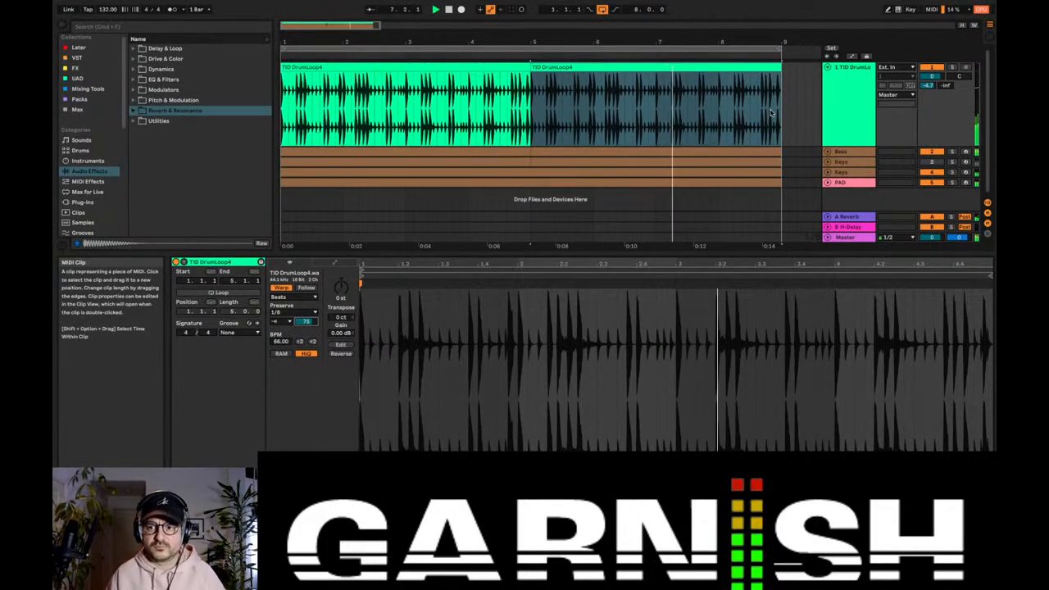
{"action": "left_click", "coordinate": [518, 66]}
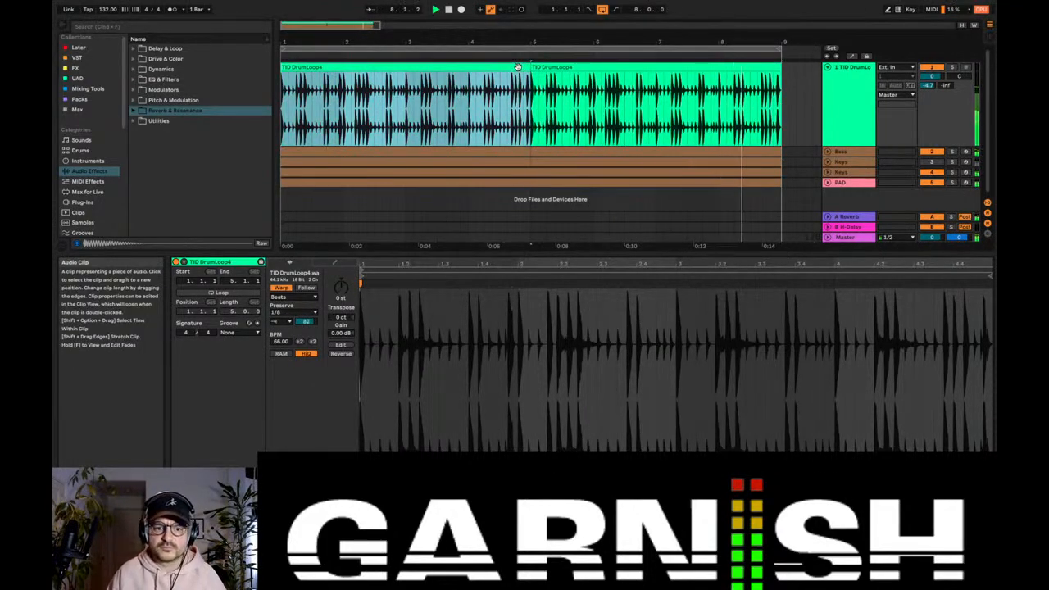
{"action": "double_click", "coordinate": [830, 87]}
{"action": "left_click", "coordinate": [828, 67]}
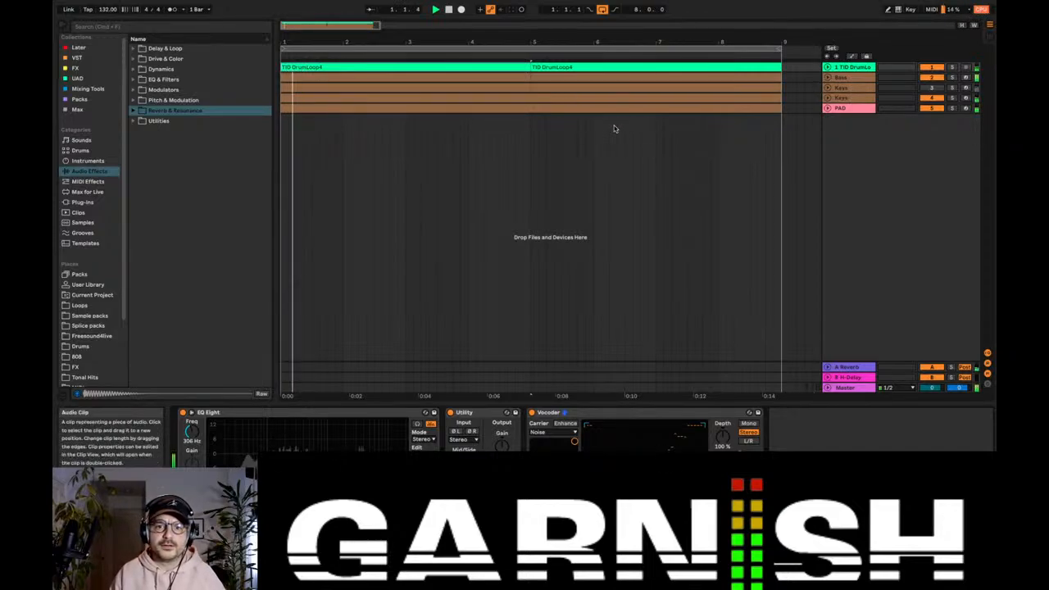
Step: Insert a MIDI track below PAD and create an empty eight-bar clip on it starting at bar 1
{"action": "left_click", "coordinate": [850, 109]}
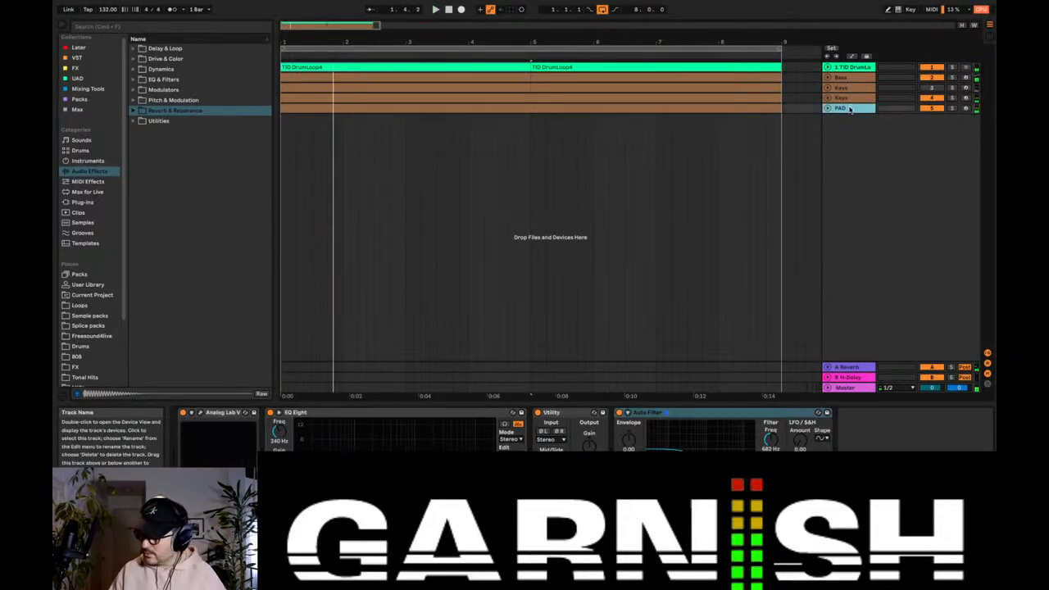
{"action": "key", "text": "super+shift+t"}
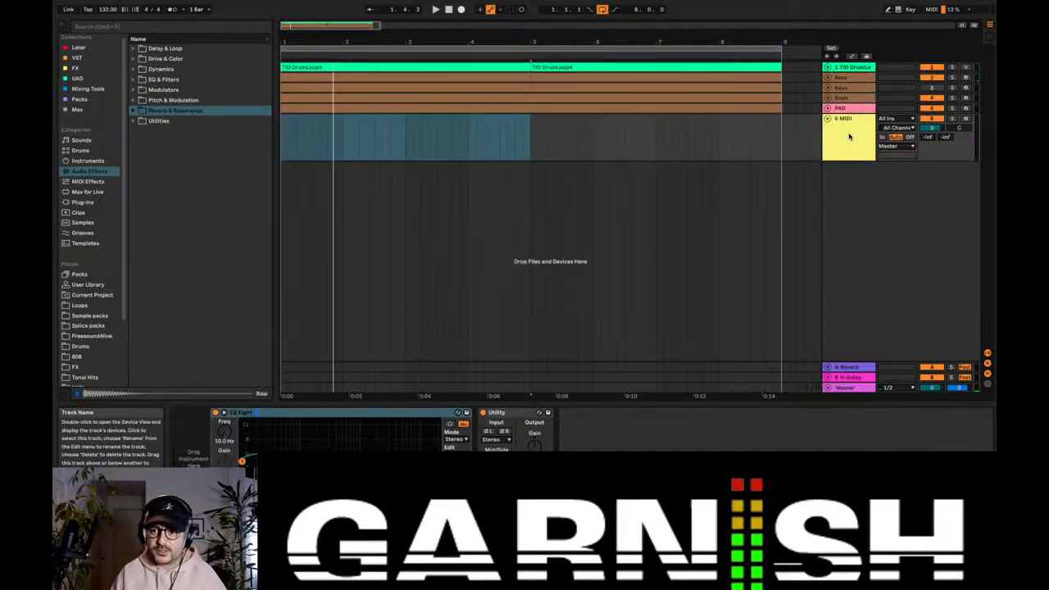
{"action": "left_click_drag", "start_coordinate": [285, 149], "coordinate": [780, 119]}
{"action": "key", "text": "super+shift+m"}
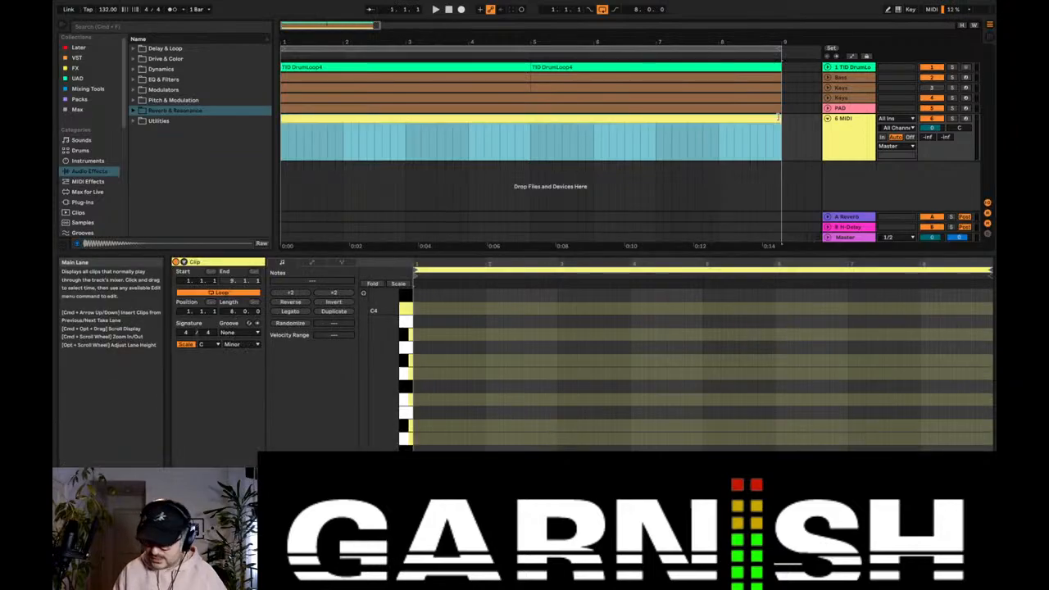
Step: Audition samples in the Drums folder's 04 Hi Hats Closed category and load Hat_Closed_02.wav onto the new MIDI track
{"action": "left_click", "coordinate": [857, 133]}
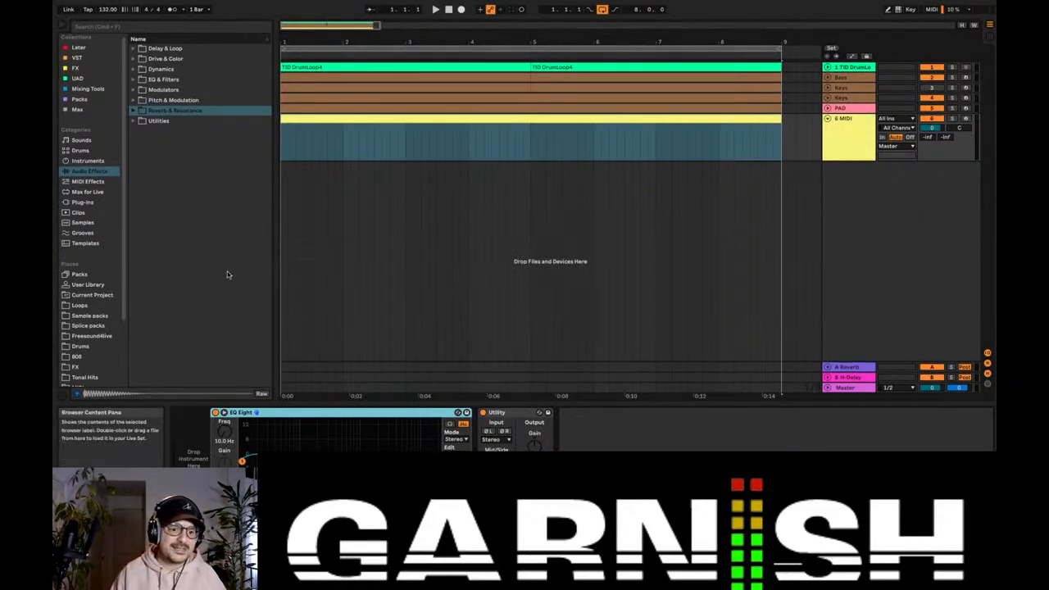
{"action": "left_click", "coordinate": [79, 347]}
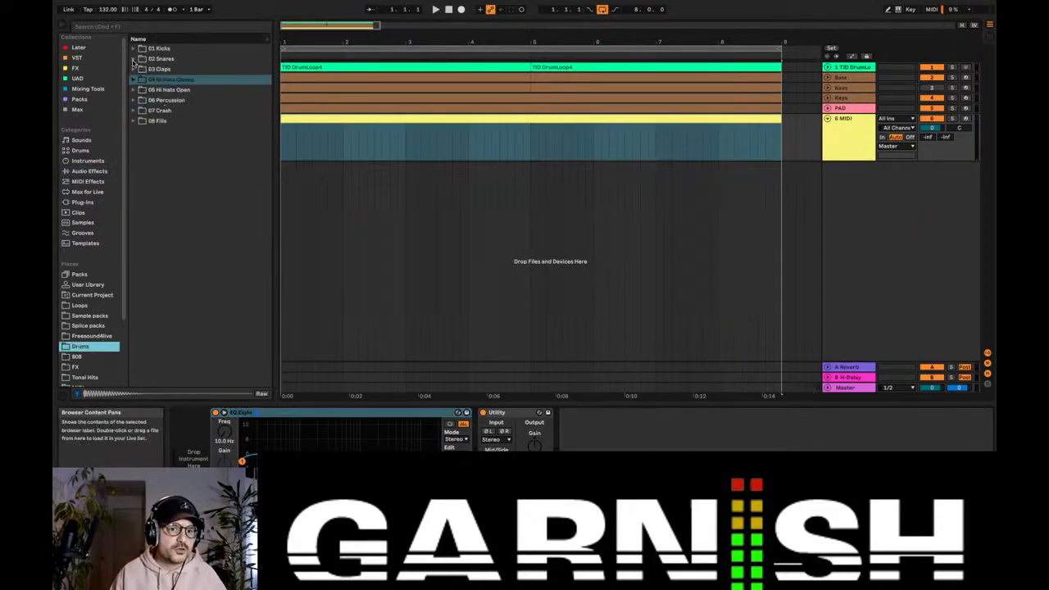
{"action": "left_click", "coordinate": [132, 79]}
{"action": "key", "text": "Down"}
{"action": "key", "text": "Down"}
{"action": "key", "text": "Down"}
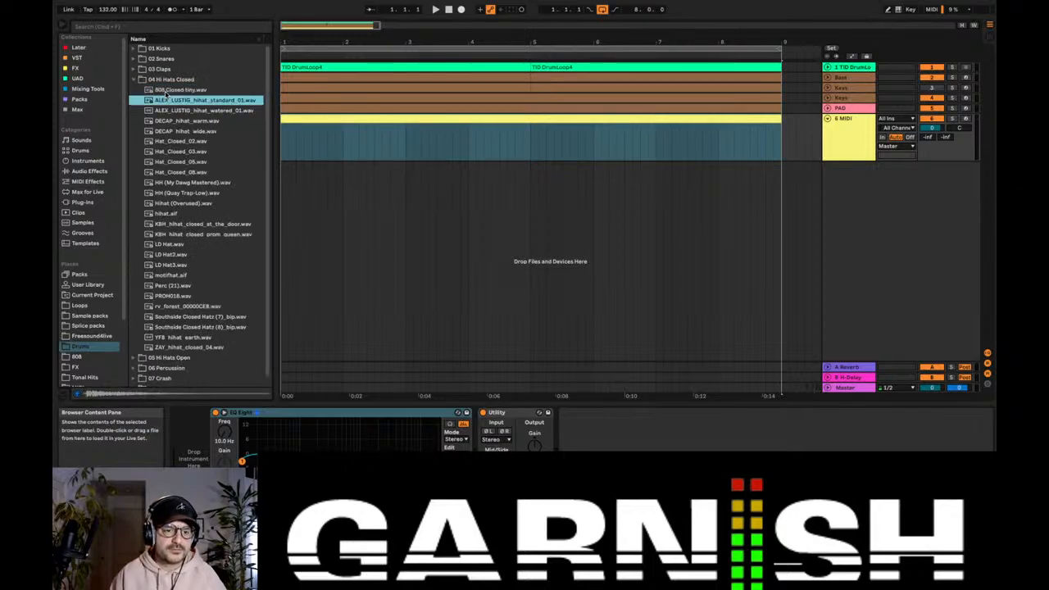
{"action": "key", "text": "Down"}
{"action": "key", "text": "Down"}
{"action": "key", "text": "Down"}
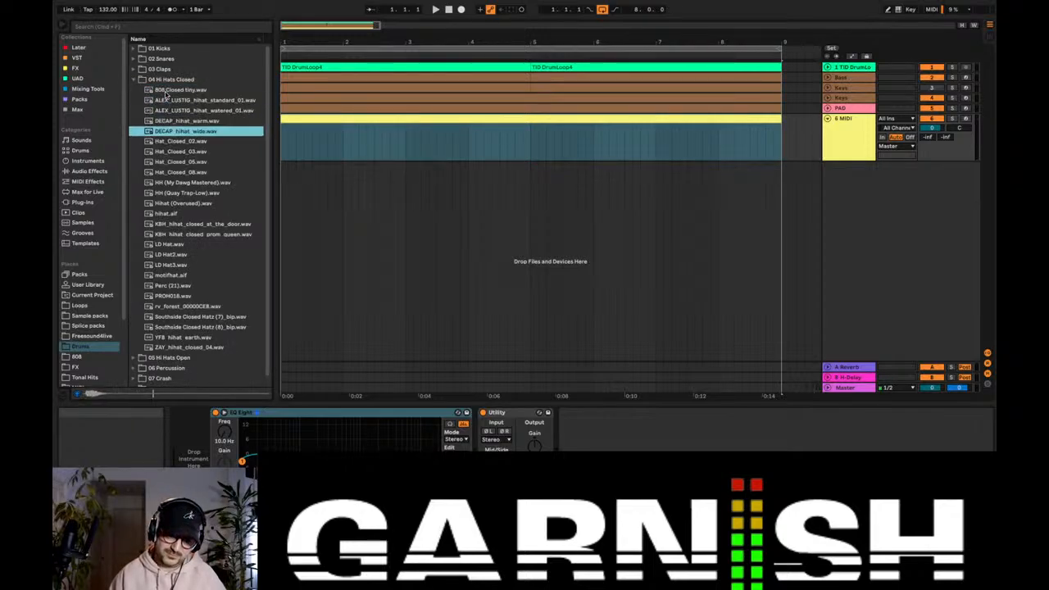
{"action": "left_click_drag", "start_coordinate": [203, 141], "coordinate": [190, 449]}
Step: Open the hi-hat clip's note editor around C3, turn off its scale setting and enable Draw Mode
{"action": "double_click", "coordinate": [324, 115]}
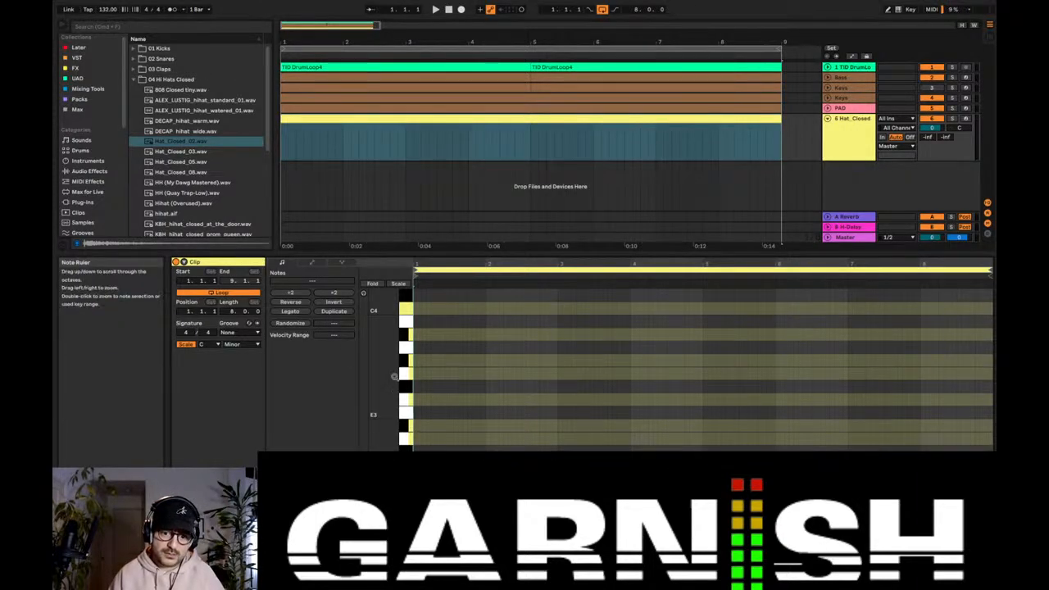
{"action": "left_click", "coordinate": [185, 343]}
{"action": "scroll", "coordinate": [388, 409], "scroll_direction": "up", "scroll_amount": 5}
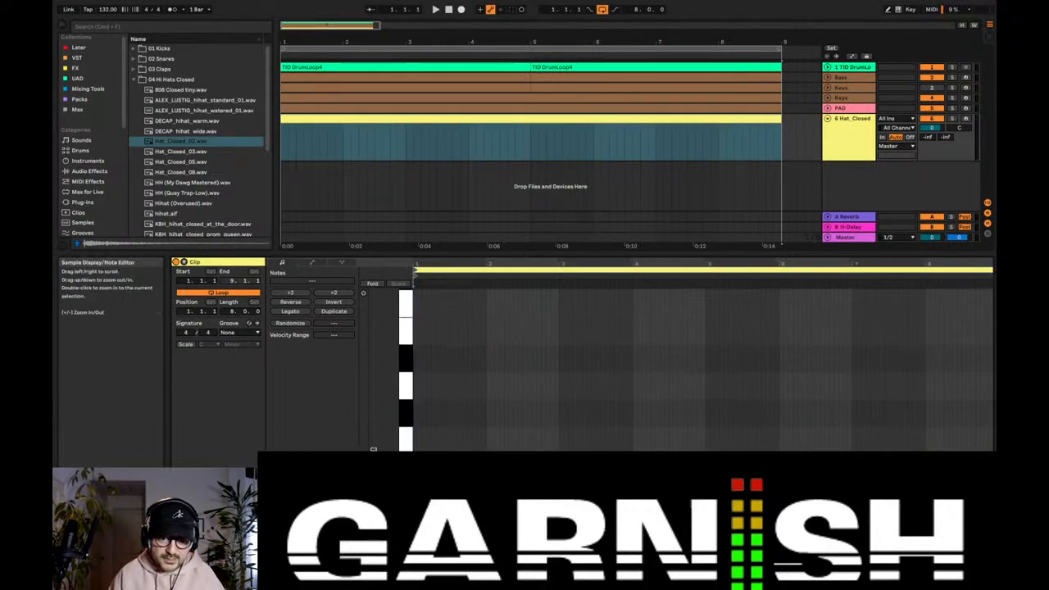
{"action": "left_click_drag", "start_coordinate": [416, 265], "coordinate": [415, 291]}
{"action": "key", "text": "b"}
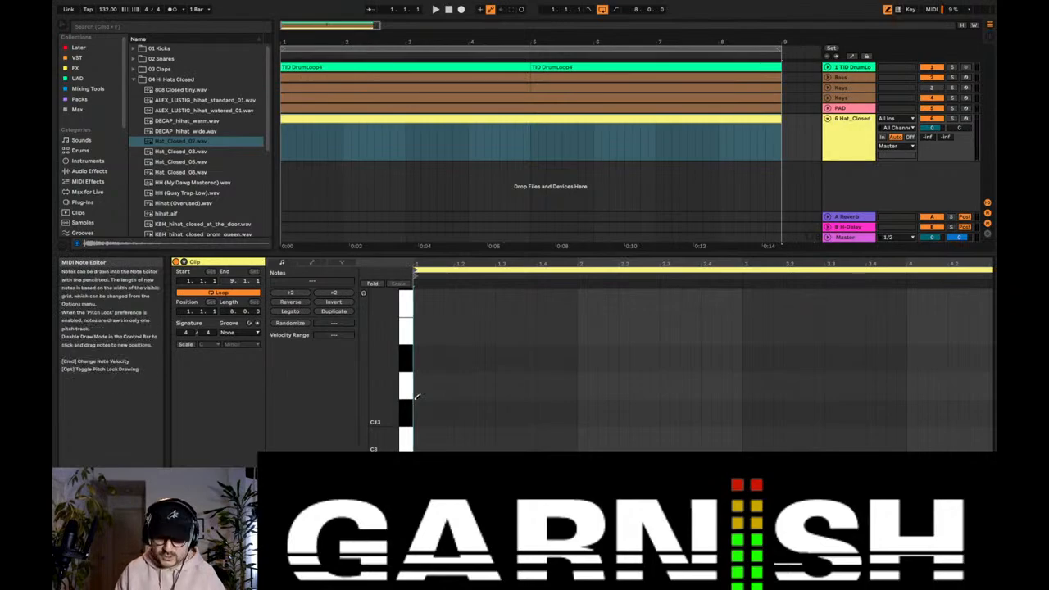
Step: Fill the hi-hat clip's C3 row with back-to-back eighth notes from the start of bar 1 to beat 3 of bar 4
{"action": "mouse_move", "coordinate": [418, 434]}
{"action": "left_mouse_down"}
{"action": "mouse_move", "coordinate": [583, 414]}
{"action": "mouse_move", "coordinate": [567, 434]}
{"action": "left_mouse_up"}
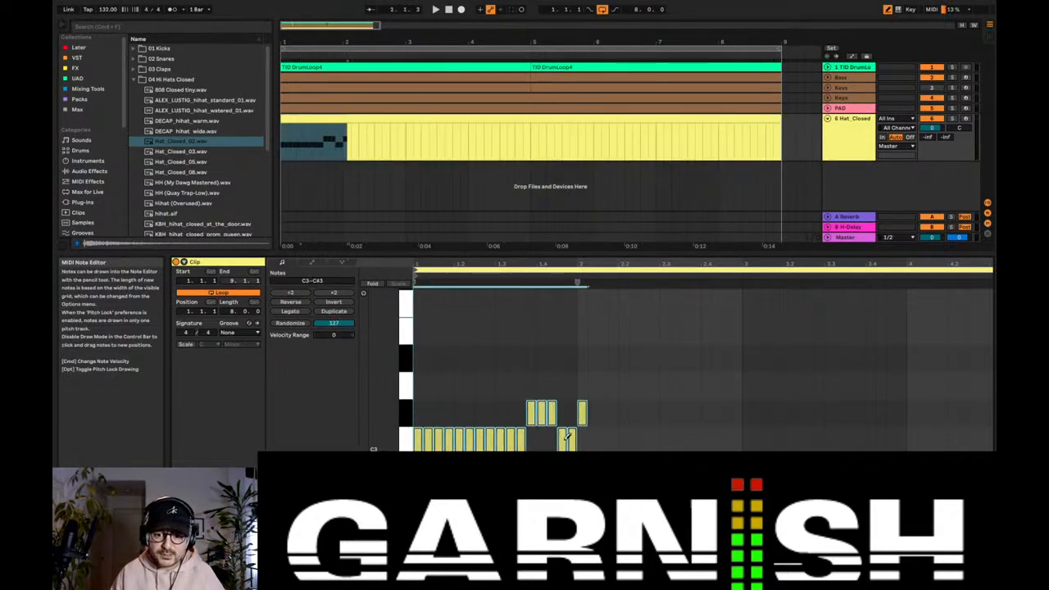
{"action": "key", "text": "super+z"}
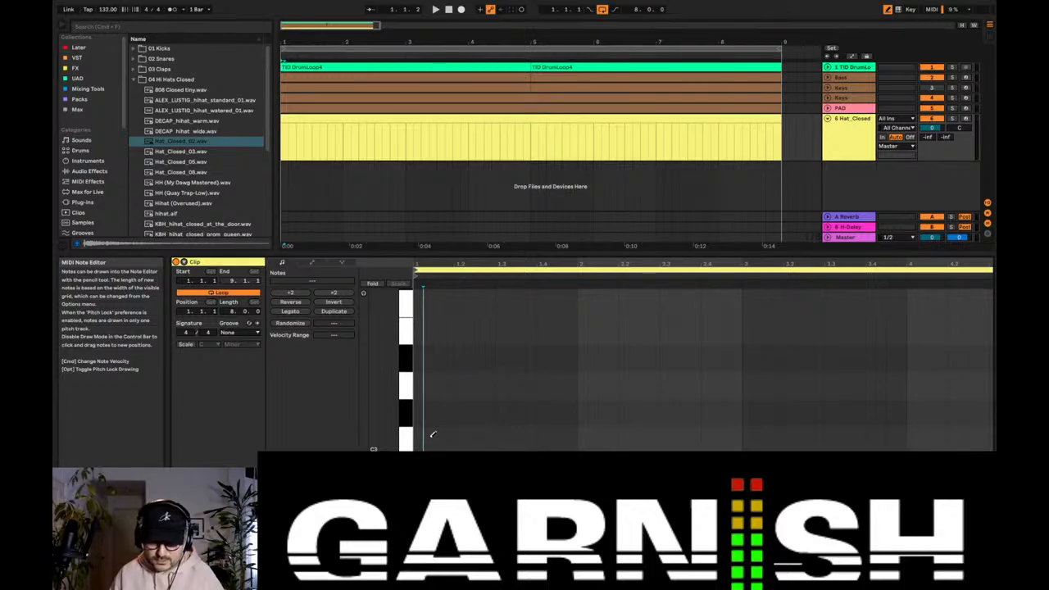
{"action": "mouse_move", "coordinate": [432, 434]}
{"action": "left_mouse_down"}
{"action": "mouse_move", "coordinate": [792, 412]}
{"action": "mouse_move", "coordinate": [586, 411]}
{"action": "mouse_move", "coordinate": [567, 436]}
{"action": "left_mouse_up"}
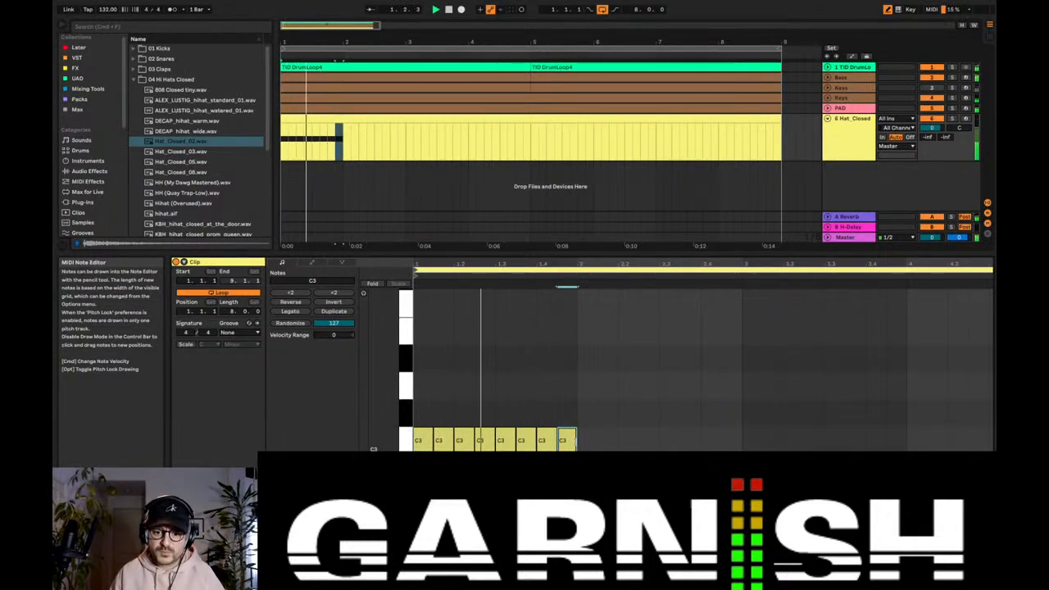
{"action": "mouse_move", "coordinate": [584, 436]}
{"action": "left_mouse_down"}
{"action": "mouse_move", "coordinate": [830, 419]}
{"action": "mouse_move", "coordinate": [714, 434]}
{"action": "left_mouse_up"}
{"action": "key", "text": "super+z"}
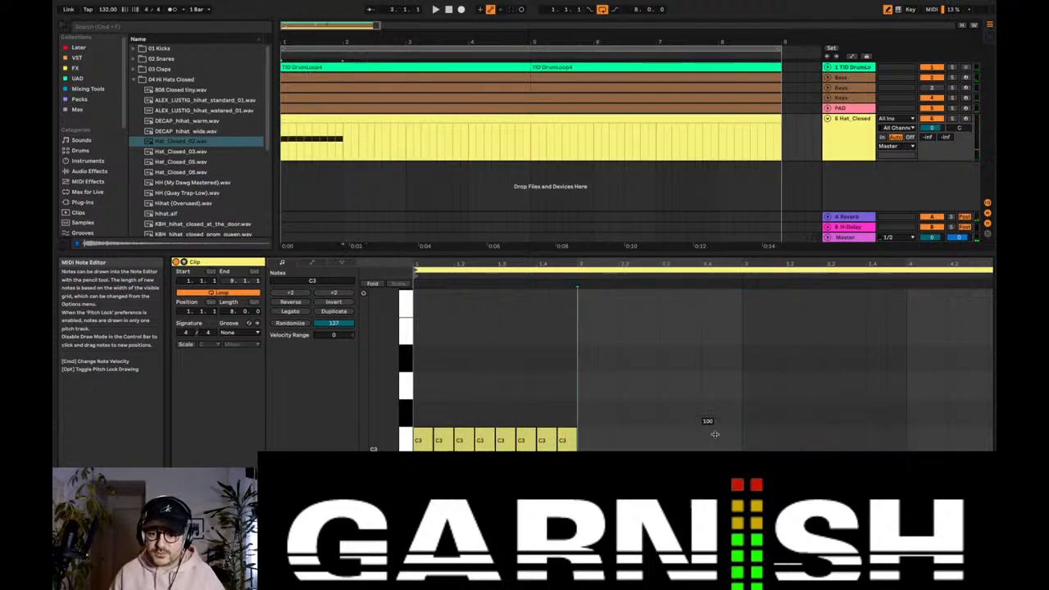
{"action": "left_click_drag", "start_coordinate": [602, 436], "coordinate": [983, 435]}
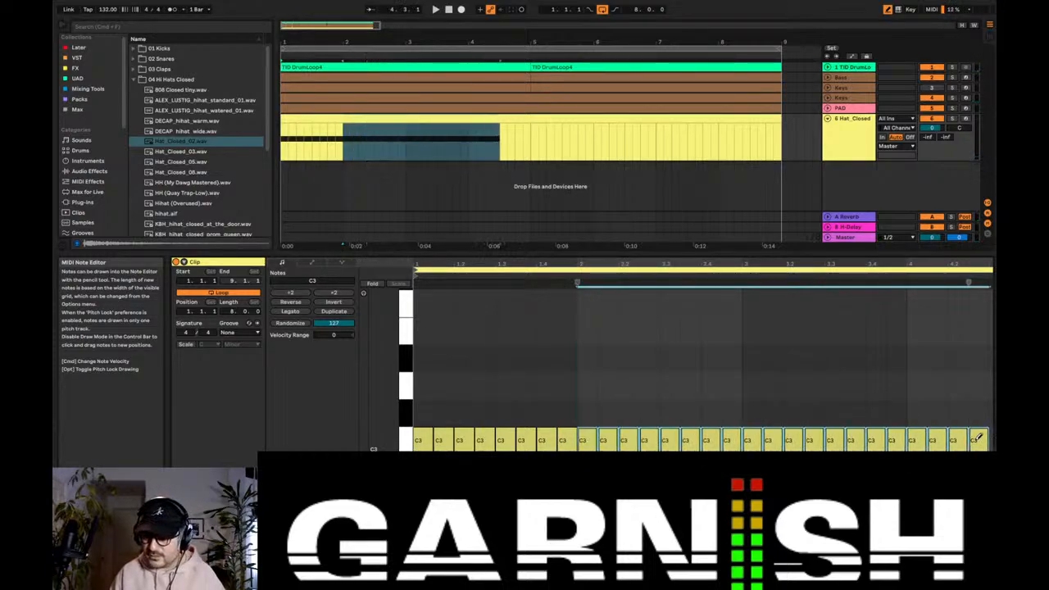
Step: Continue the eighth-note C3 hi-hats through to the end of bar 8 and play the pattern
{"action": "left_click_drag", "start_coordinate": [721, 264], "coordinate": [721, 238]}
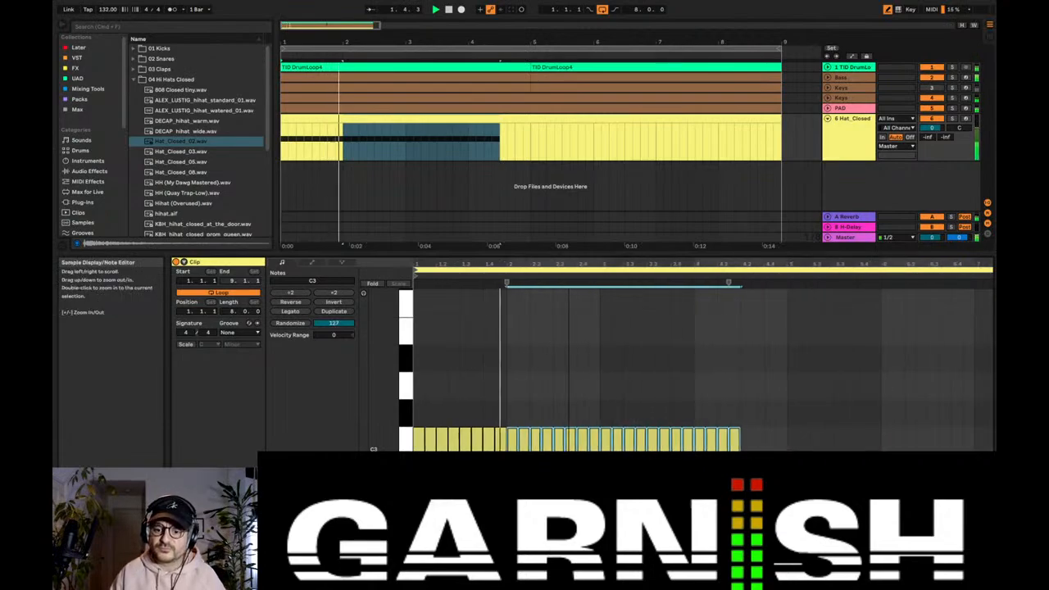
{"action": "mouse_move", "coordinate": [744, 439]}
{"action": "left_mouse_down"}
{"action": "mouse_move", "coordinate": [974, 438]}
{"action": "mouse_move", "coordinate": [840, 442]}
{"action": "left_mouse_up"}
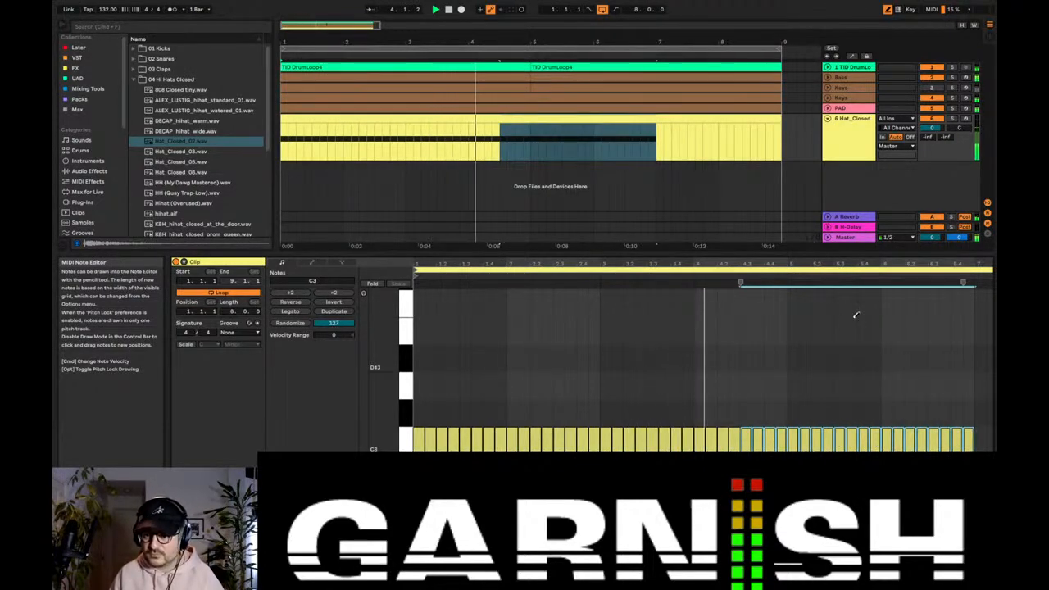
{"action": "left_click_drag", "start_coordinate": [855, 263], "coordinate": [855, 244]}
{"action": "left_click_drag", "start_coordinate": [848, 438], "coordinate": [989, 439]}
{"action": "key", "text": "space"}
Step: Split the fourth eighth-note hi-hat of bar 1 into two sixteenth notes
{"action": "key", "text": "space"}
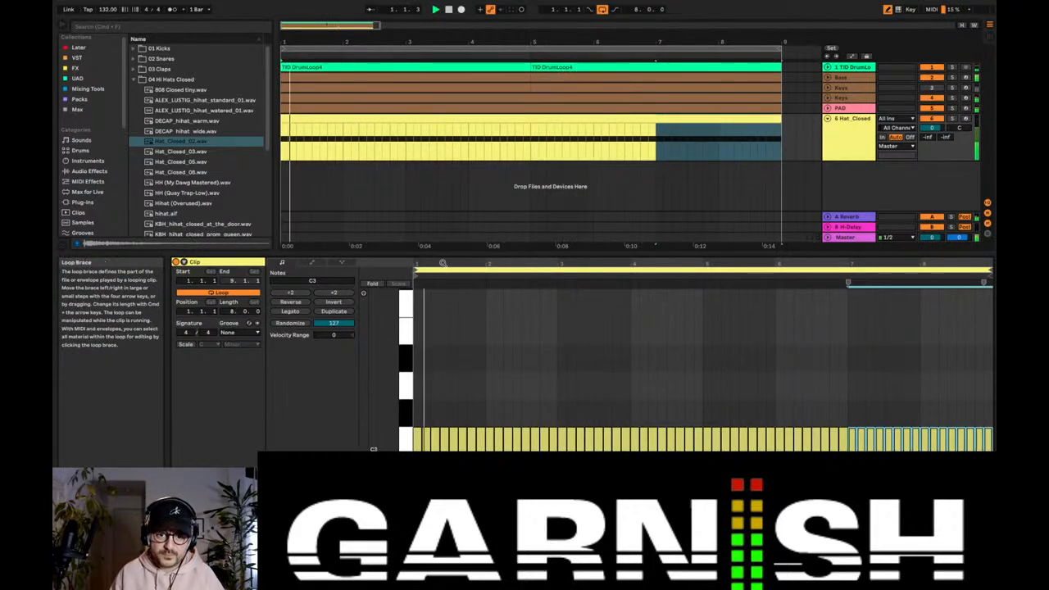
{"action": "key", "text": "space"}
{"action": "left_click_drag", "start_coordinate": [443, 263], "coordinate": [442, 299]}
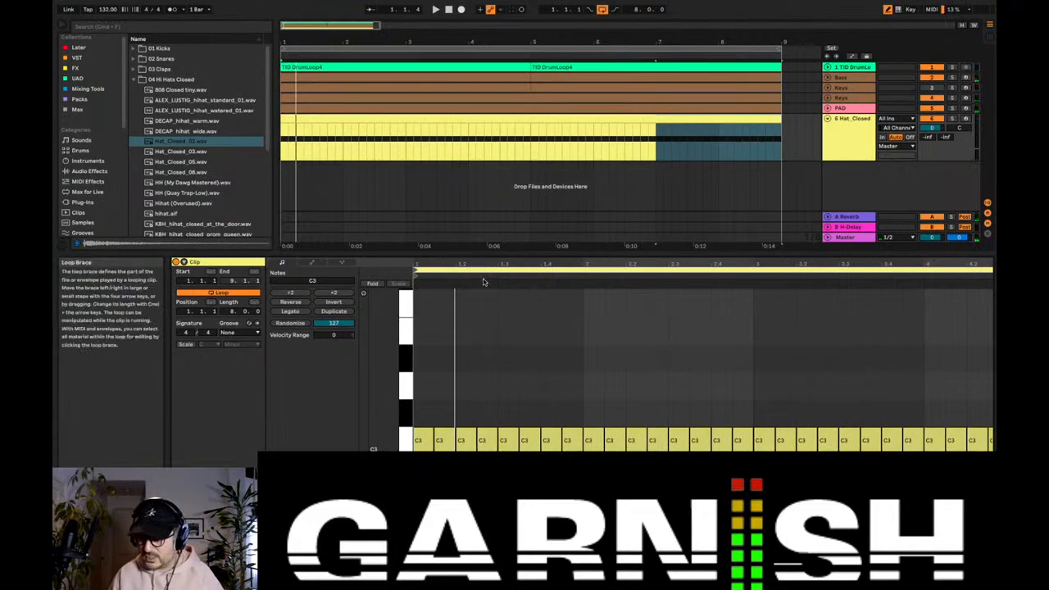
{"action": "left_click", "coordinate": [488, 441]}
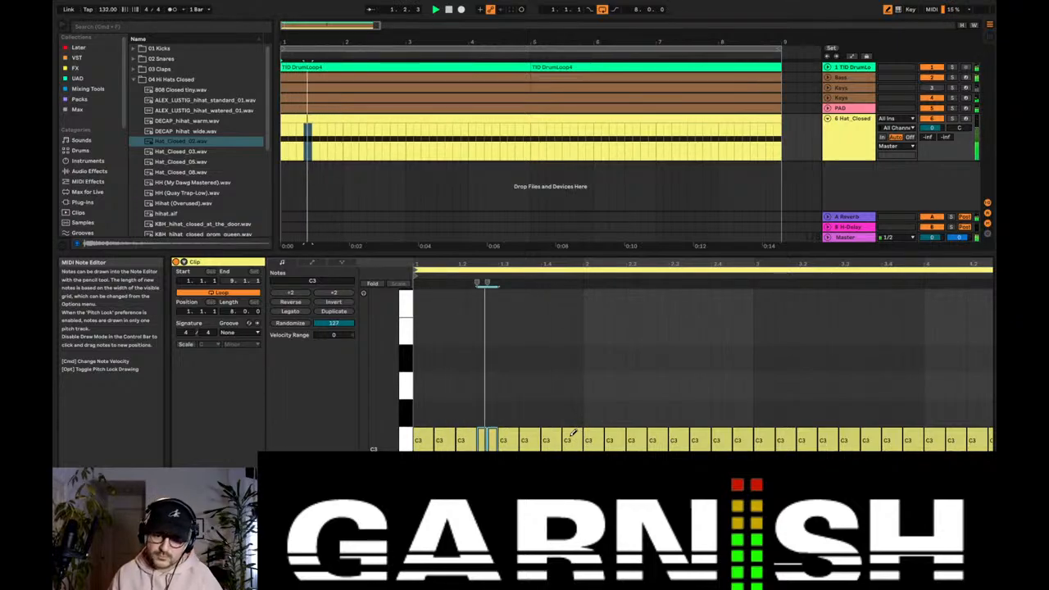
Step: Add fast hi-hat rolls near the end of bar 2, keeping a single eighth note on beat 4 between them
{"action": "scroll", "coordinate": [655, 432], "scroll_direction": "up", "scroll_amount": 1}
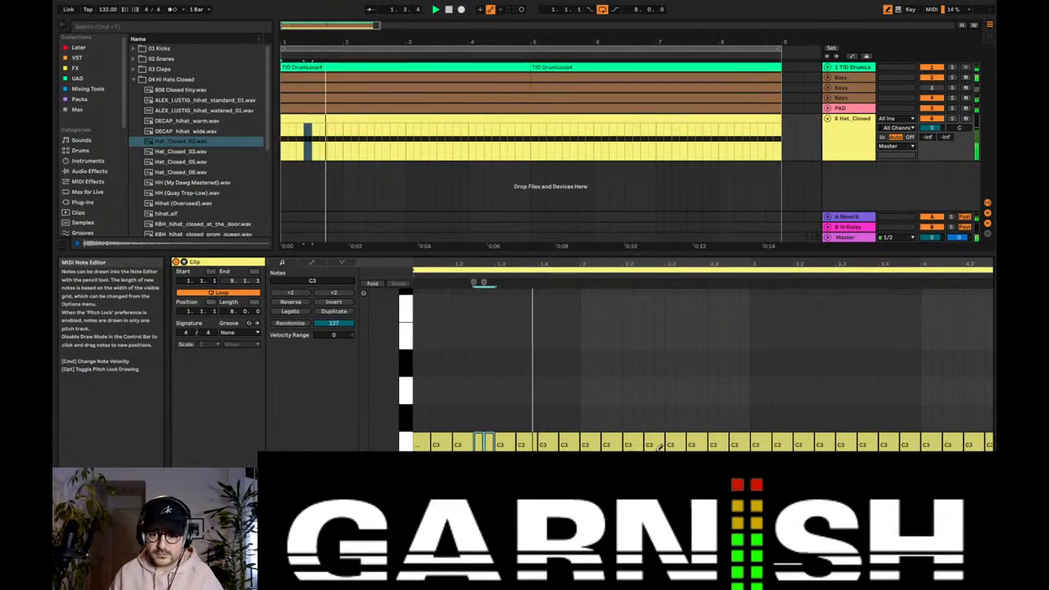
{"action": "left_click", "coordinate": [713, 444]}
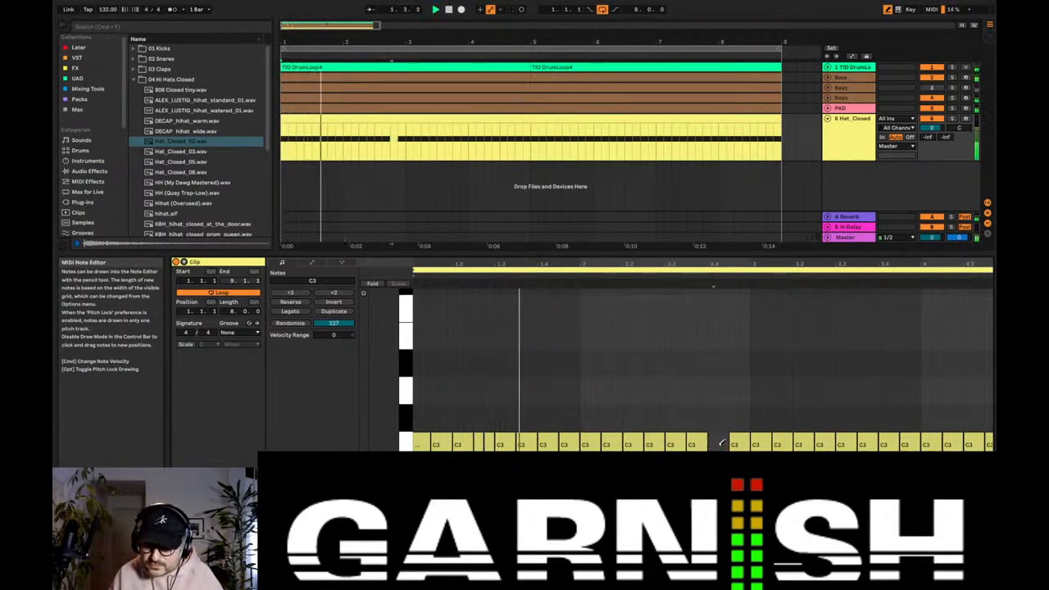
{"action": "left_click", "coordinate": [738, 443]}
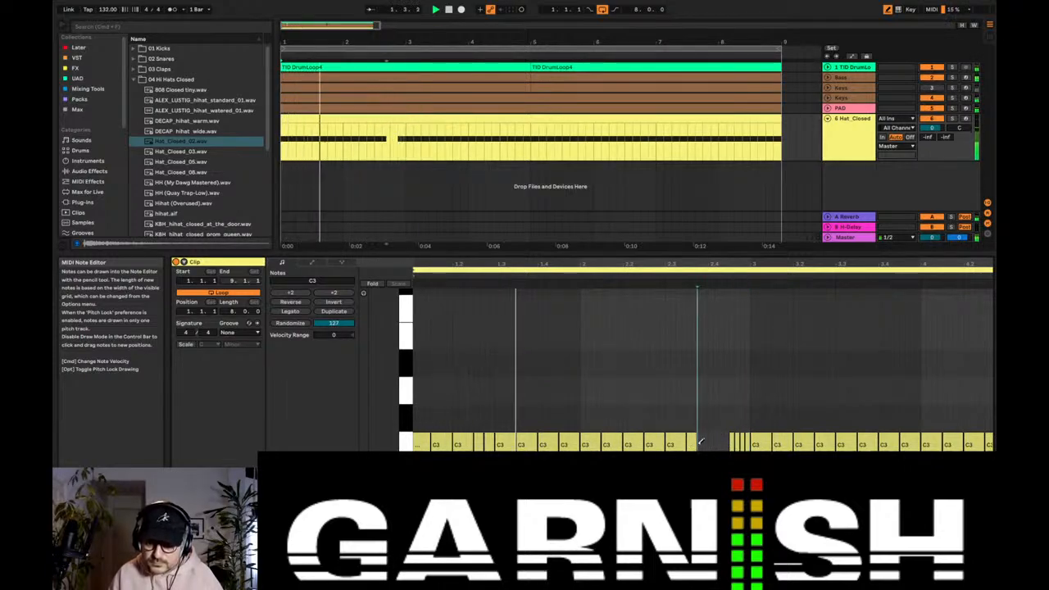
{"action": "left_click", "coordinate": [702, 443]}
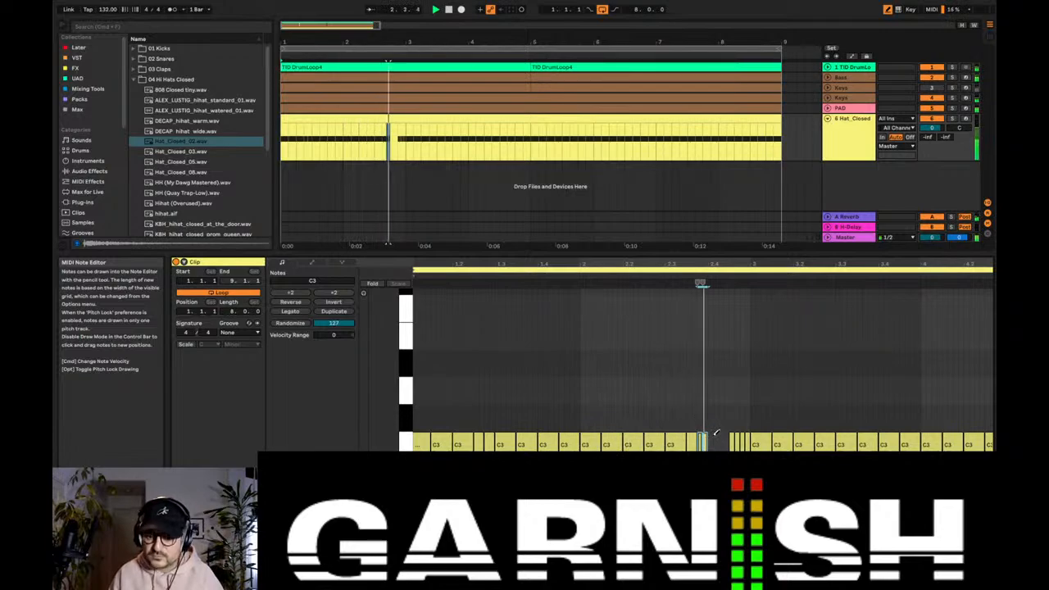
{"action": "key", "text": "b"}
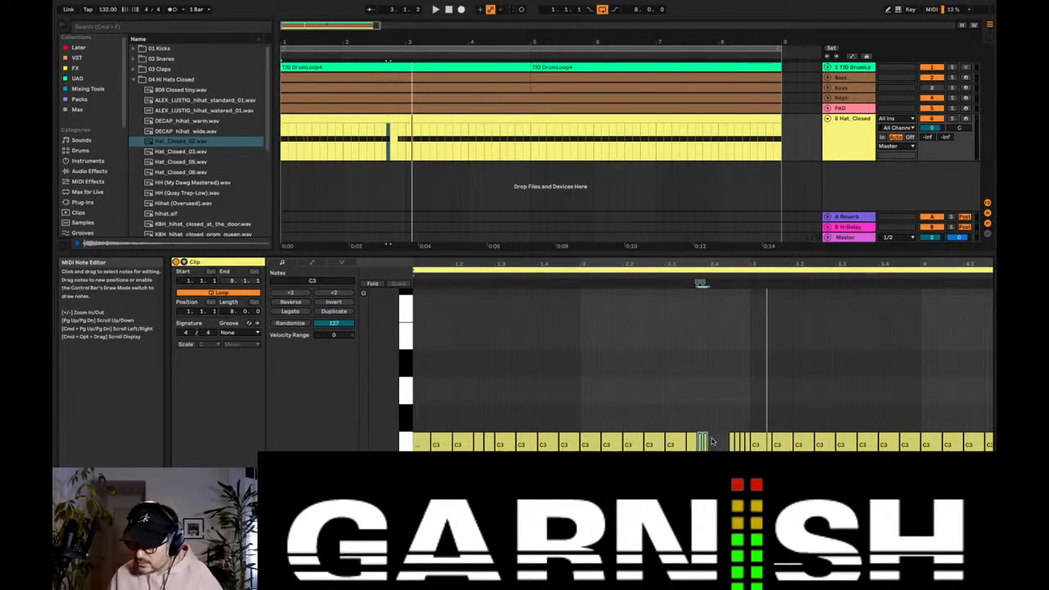
{"action": "left_click_drag", "start_coordinate": [711, 444], "coordinate": [724, 443]}
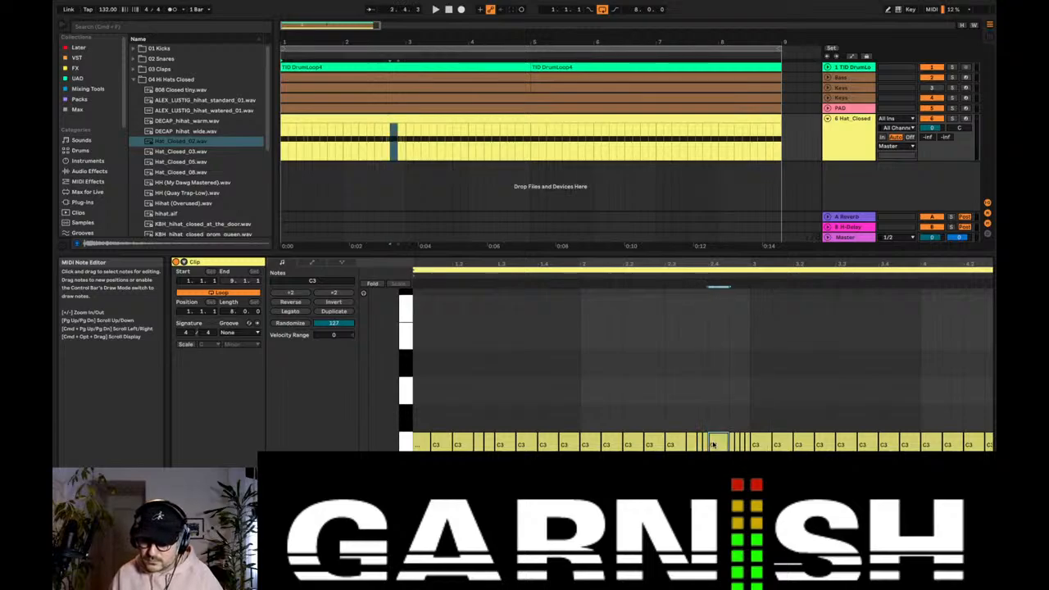
Step: Split the hi-hat clip at bar 5, replace its second half with a duplicate of the first, and show the track's devices
{"action": "left_click", "coordinate": [531, 144]}
{"action": "key", "text": "super+e"}
{"action": "left_click", "coordinate": [496, 119]}
{"action": "left_click", "coordinate": [671, 118]}
{"action": "double_click", "coordinate": [833, 130]}
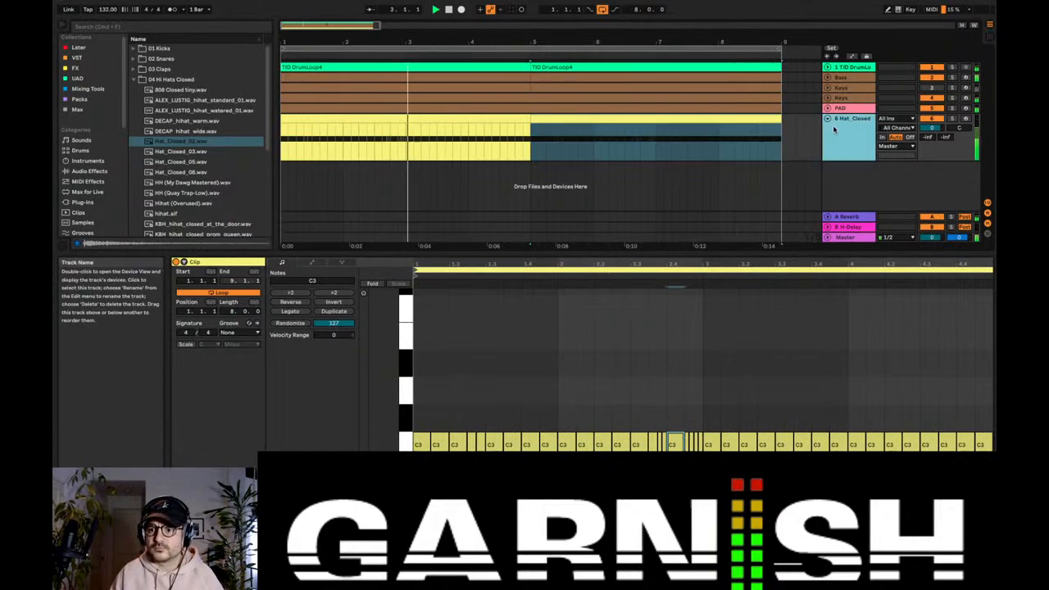
Step: Apply the 05 Lotus Flower groove to the first hi-hat clip, duplicate it over the second half, and show the track's devices
{"action": "left_click", "coordinate": [482, 121]}
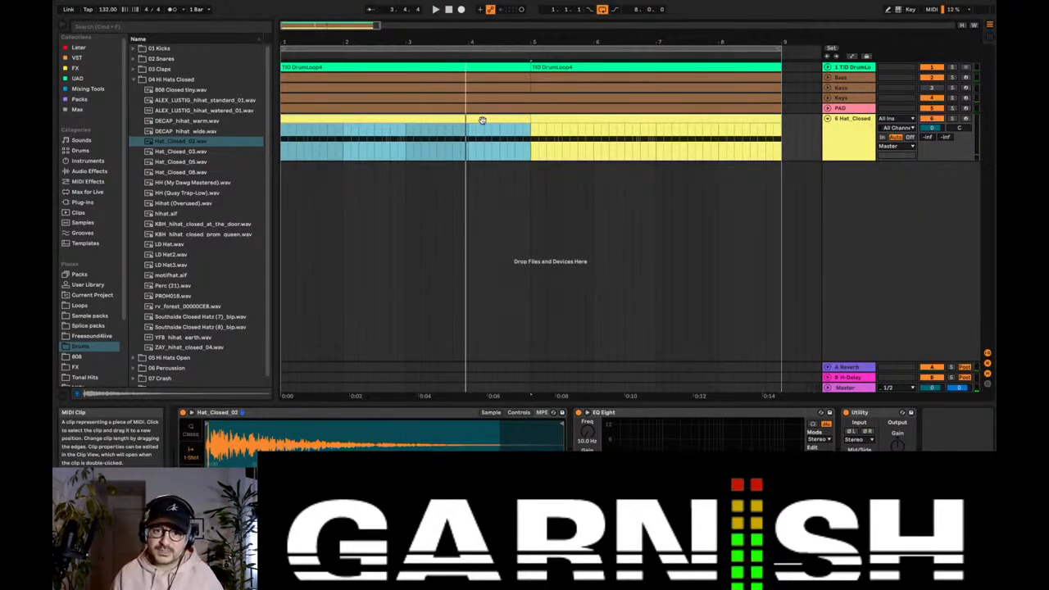
{"action": "double_click", "coordinate": [482, 120]}
{"action": "left_click", "coordinate": [239, 333]}
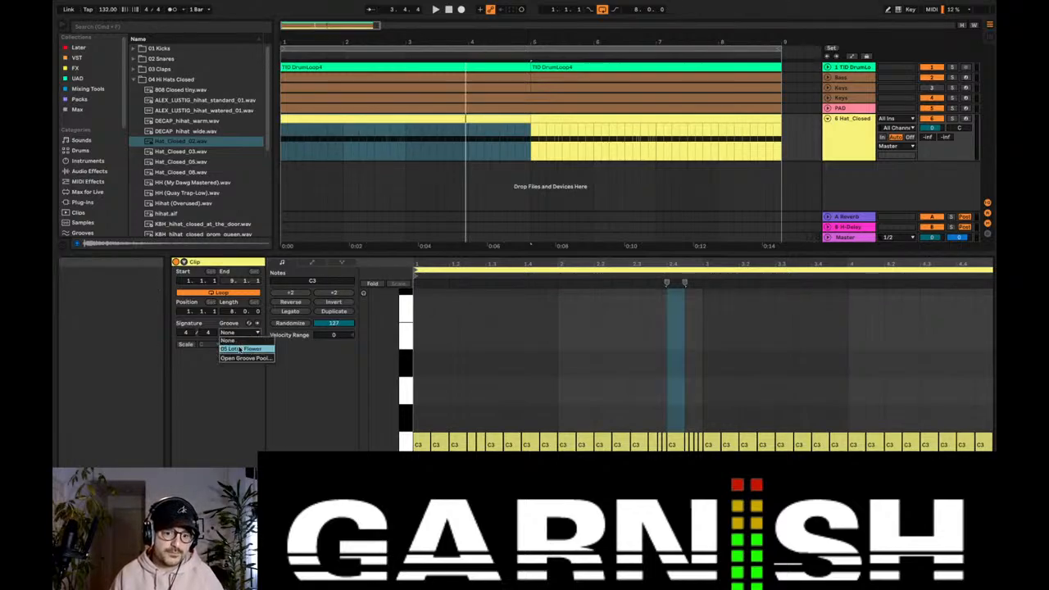
{"action": "left_click", "coordinate": [241, 349]}
{"action": "key", "text": "space"}
{"action": "left_click", "coordinate": [388, 119]}
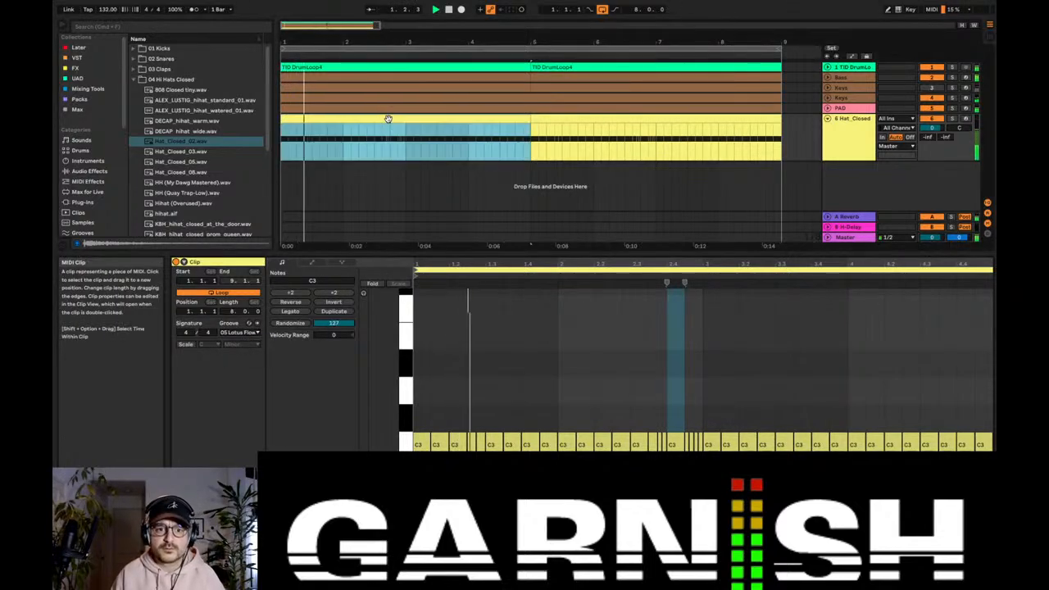
{"action": "left_click", "coordinate": [838, 131]}
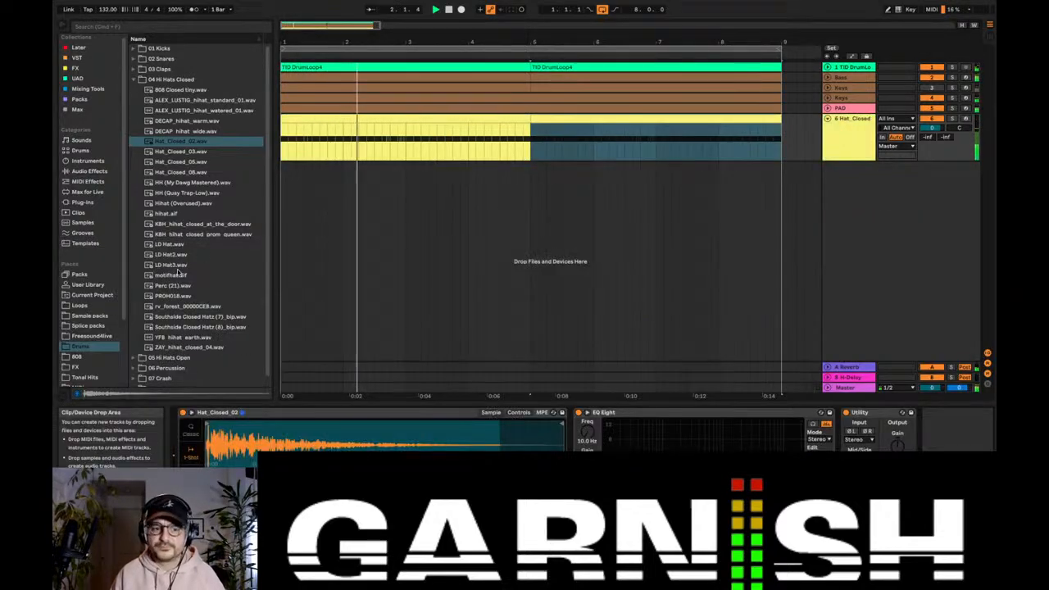
Step: Insert a MIDI track below the hi-hats and load Clap (Backwoods).wav from the Drums folder's 03 Claps category onto it
{"action": "left_click", "coordinate": [860, 145]}
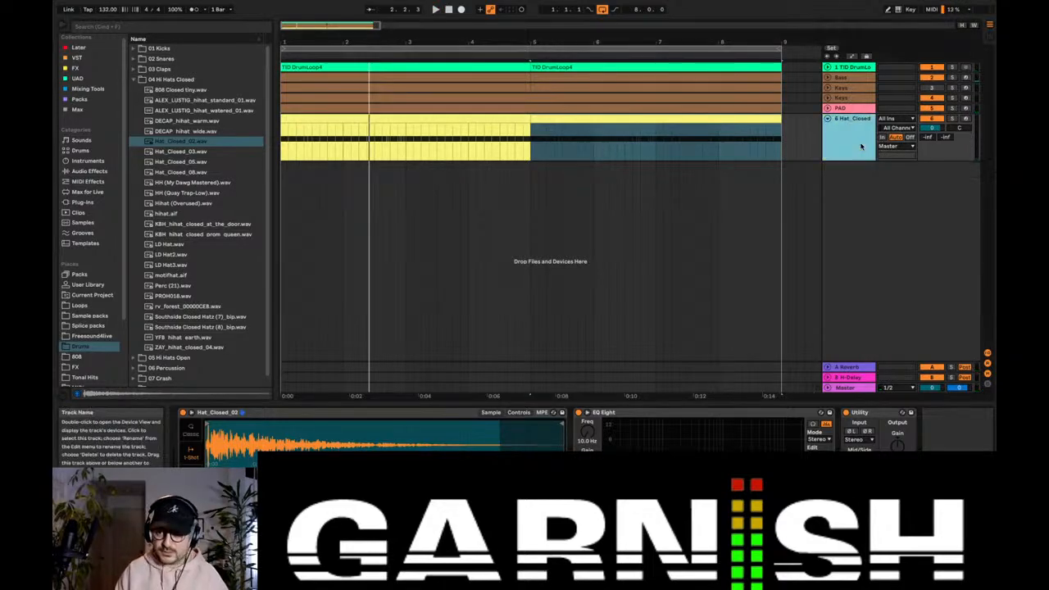
{"action": "key", "text": "super+shift+t"}
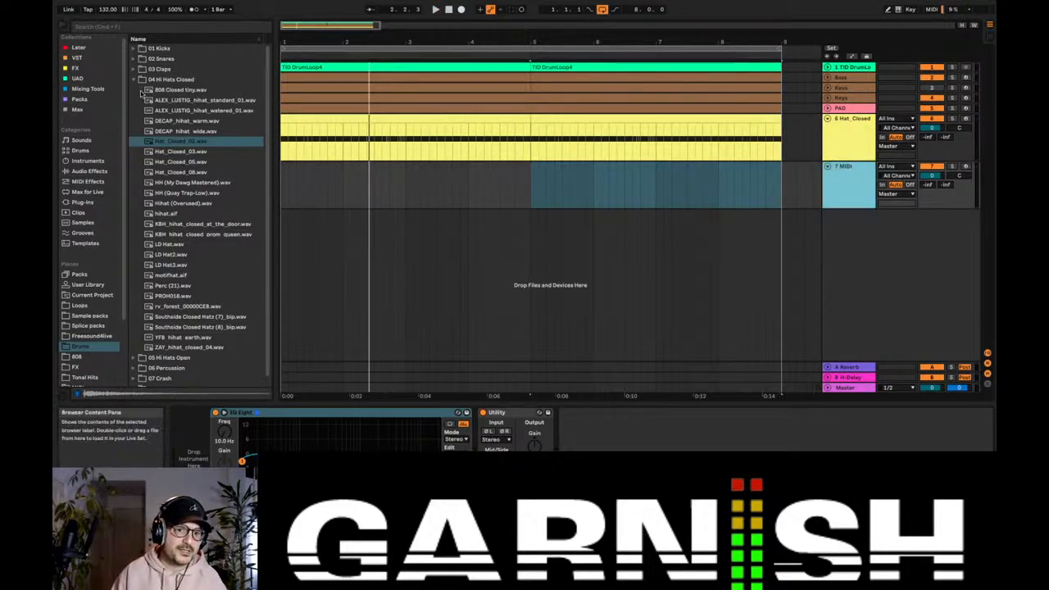
{"action": "left_click", "coordinate": [132, 78]}
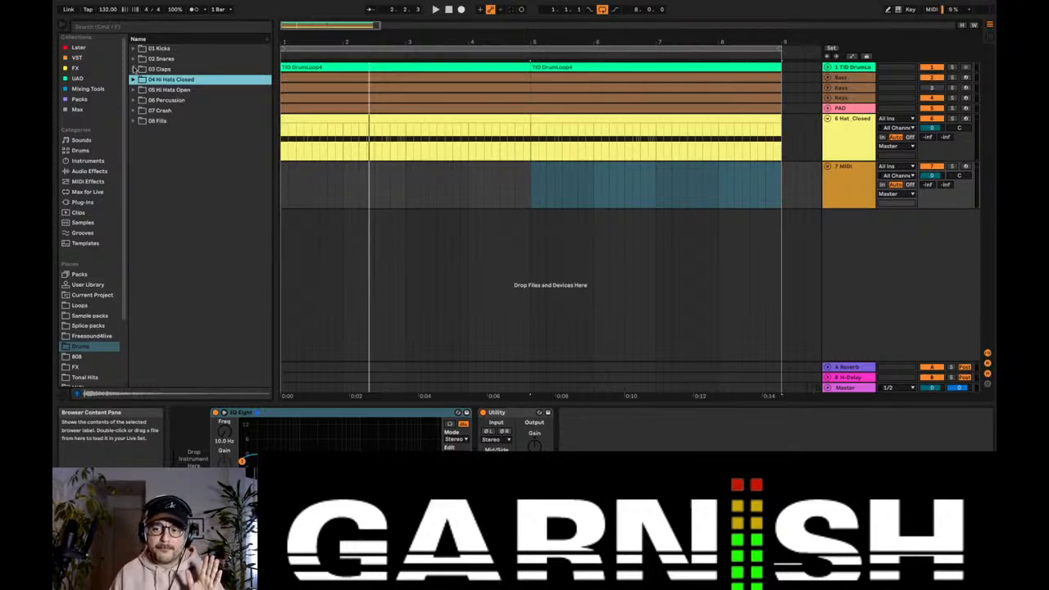
{"action": "left_click", "coordinate": [133, 68]}
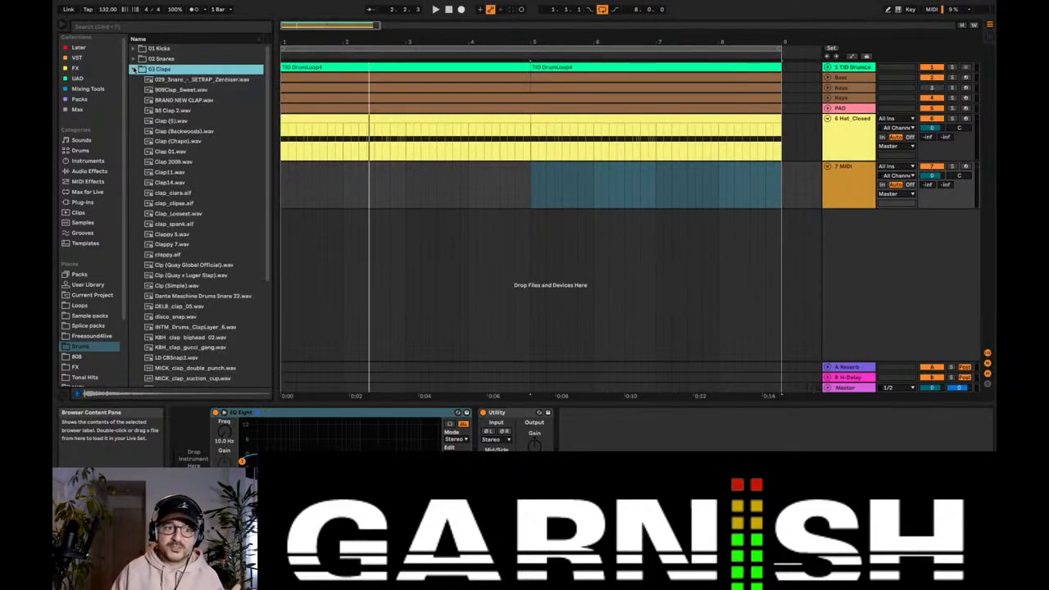
{"action": "left_click", "coordinate": [163, 123]}
{"action": "left_click", "coordinate": [173, 131]}
{"action": "left_click_drag", "start_coordinate": [174, 131], "coordinate": [195, 437]}
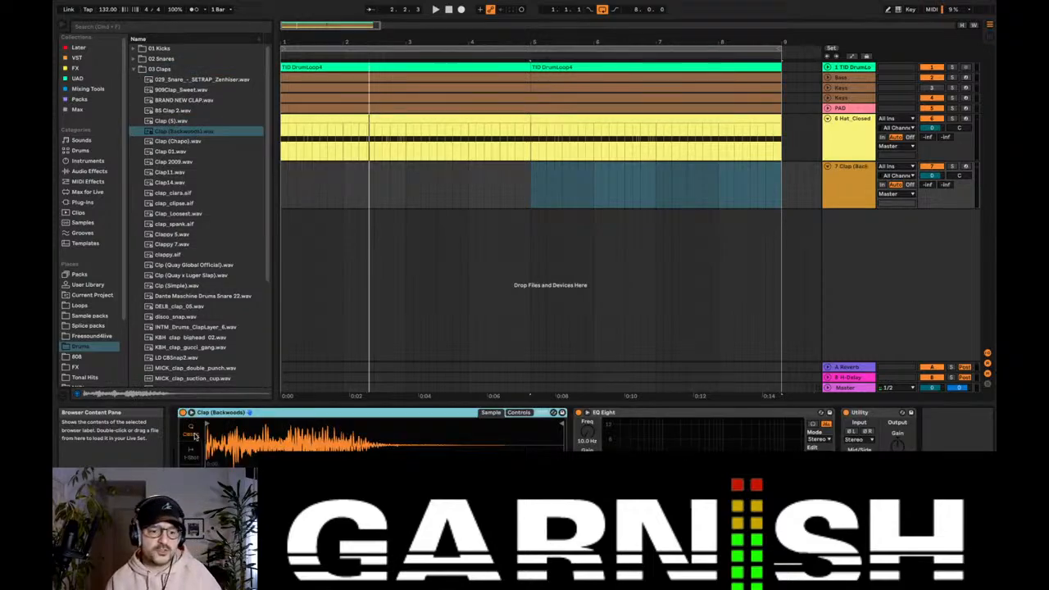
Step: Create an empty four-bar MIDI clip on the clap track starting at bar 1
{"action": "left_click", "coordinate": [282, 196]}
{"action": "left_click_drag", "start_coordinate": [282, 196], "coordinate": [546, 181]}
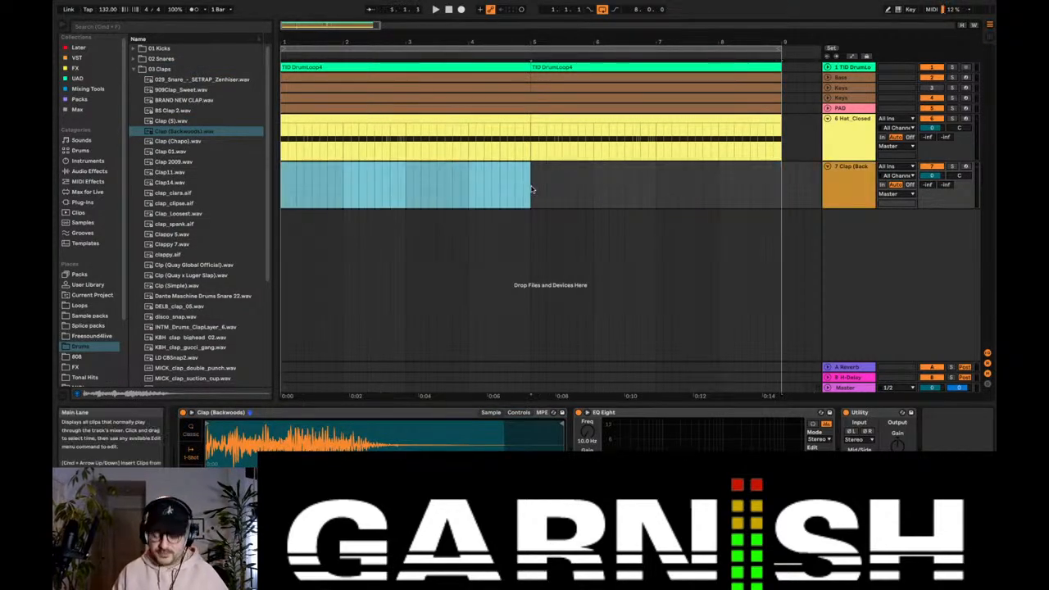
{"action": "key", "text": "super+shift+m"}
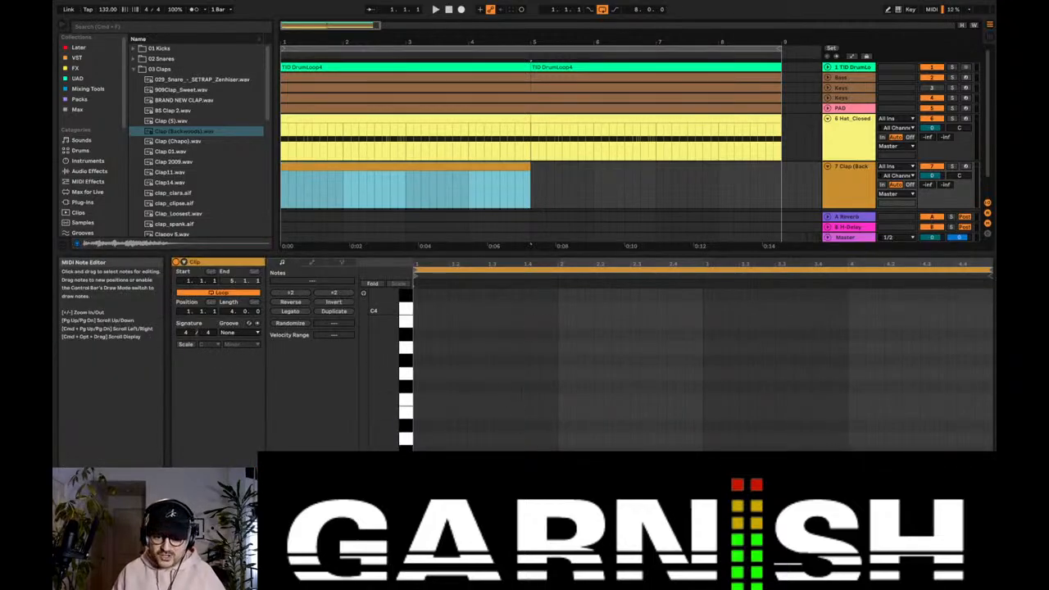
Step: Place a C3 clap on beat 3 of bar 1, lengthen it, and duplicate the pattern across all four bars
{"action": "double_click", "coordinate": [491, 464]}
{"action": "left_click_drag", "start_coordinate": [494, 465], "coordinate": [513, 465]}
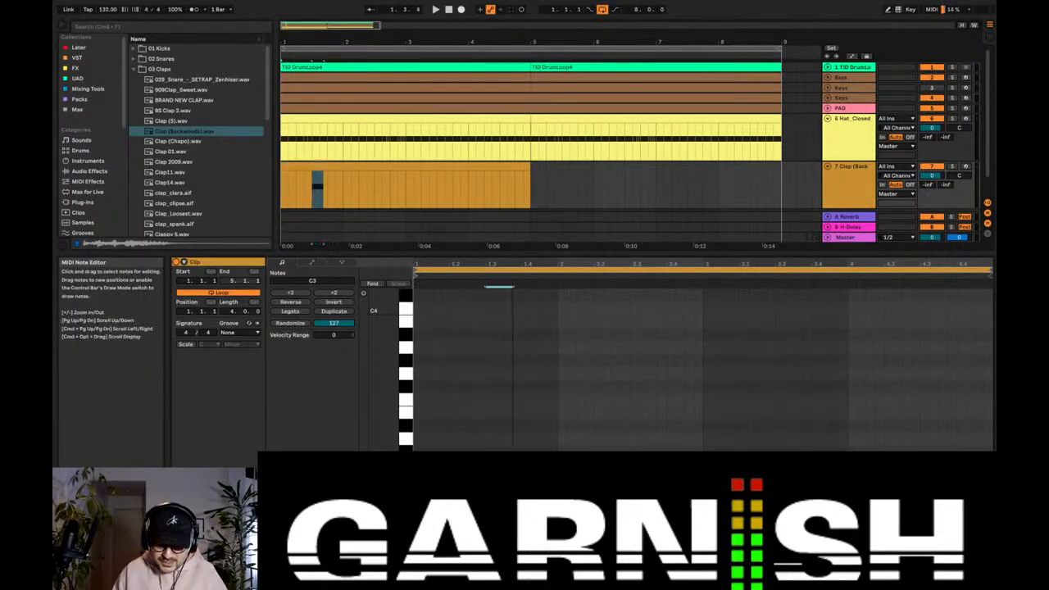
{"action": "key", "text": "super+a"}
{"action": "key", "text": "super+d"}
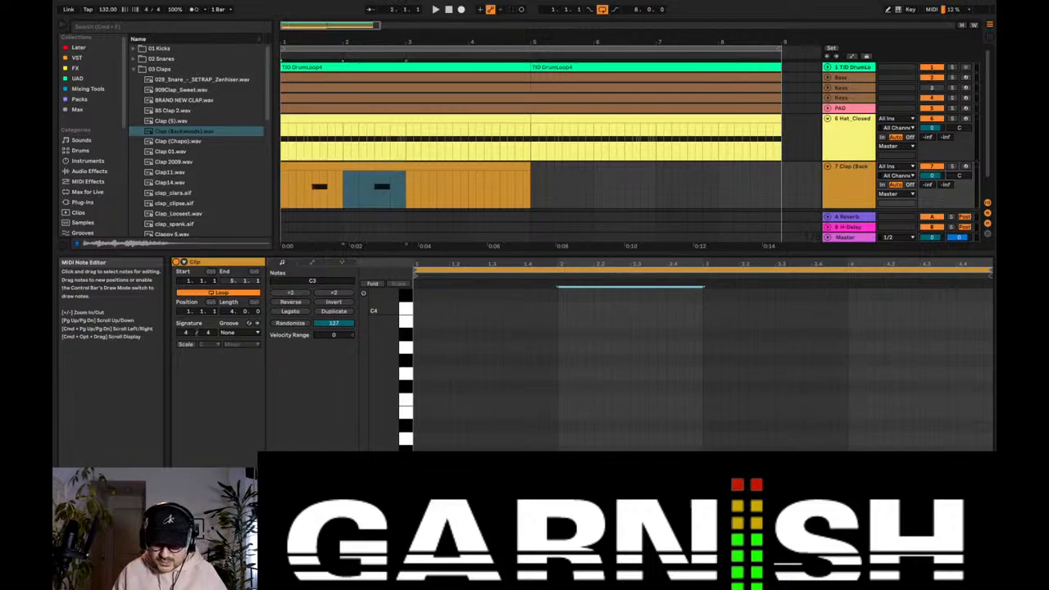
{"action": "key", "text": "super+a"}
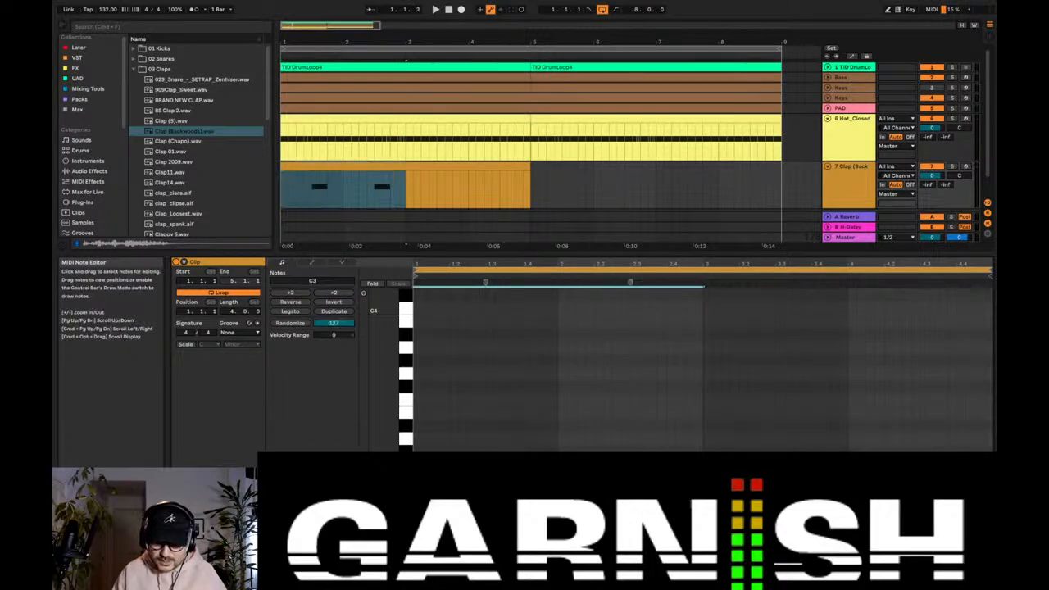
{"action": "key", "text": "super+d"}
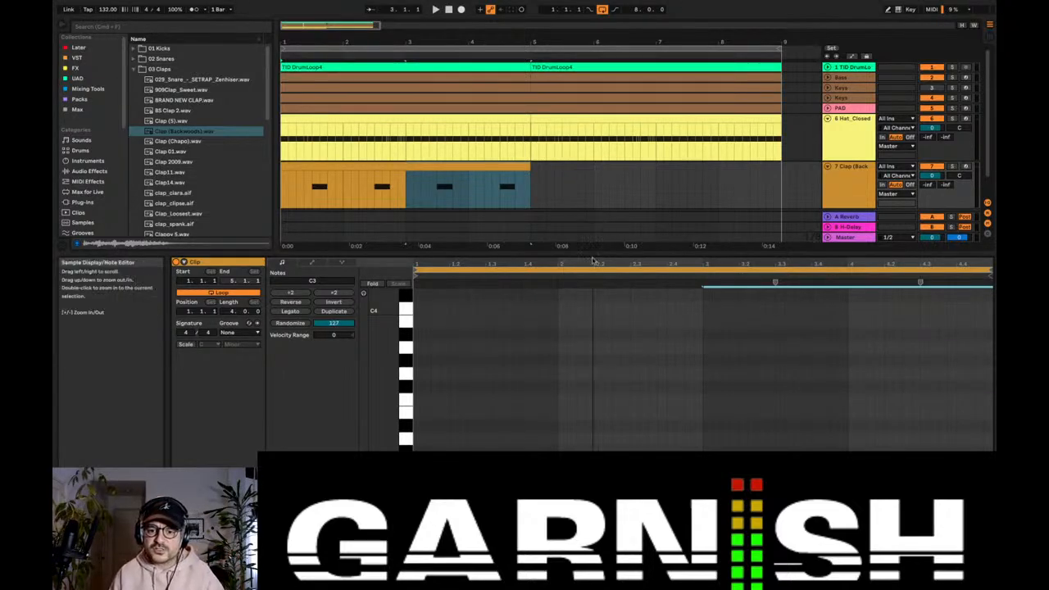
Step: Duplicate the four-bar clap clip to bar 5 and play the arrangement from bar 1
{"action": "left_click_drag", "start_coordinate": [588, 253], "coordinate": [578, 351]}
{"action": "left_click", "coordinate": [433, 168]}
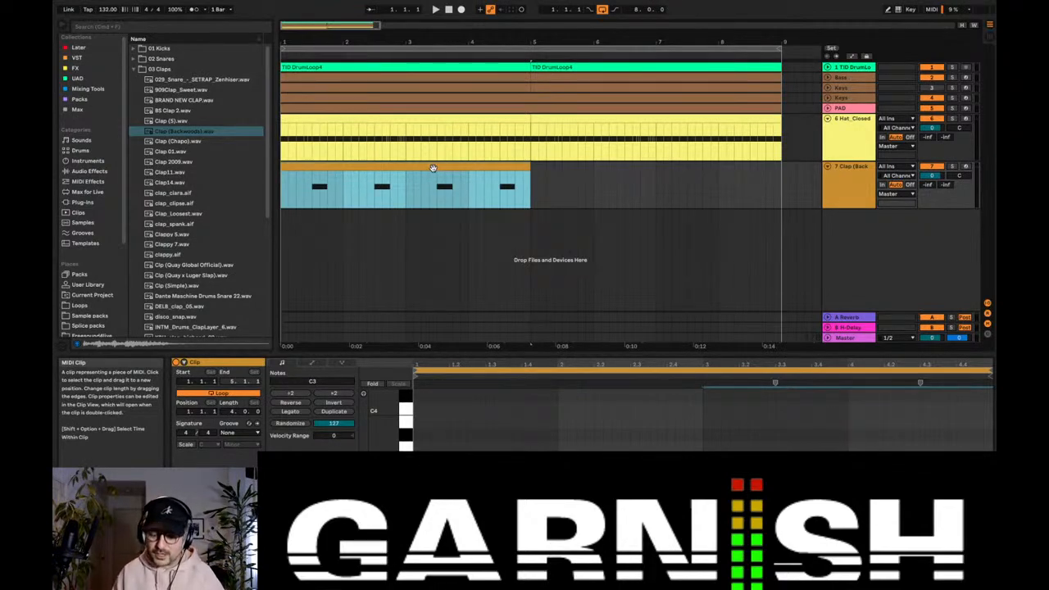
{"action": "key", "text": "super+d"}
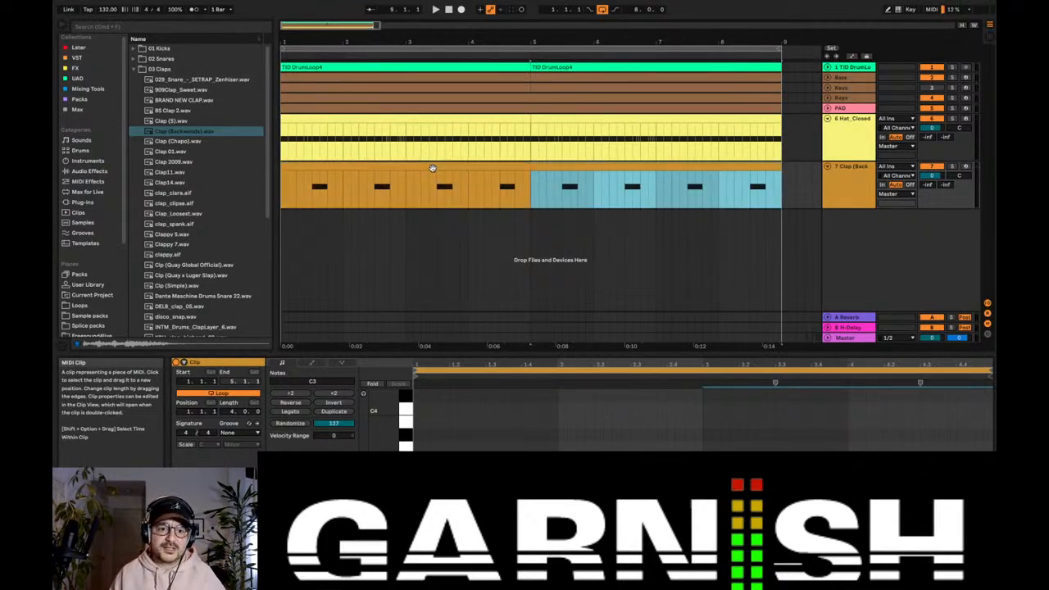
{"action": "left_click", "coordinate": [281, 182]}
{"action": "key", "text": "space"}
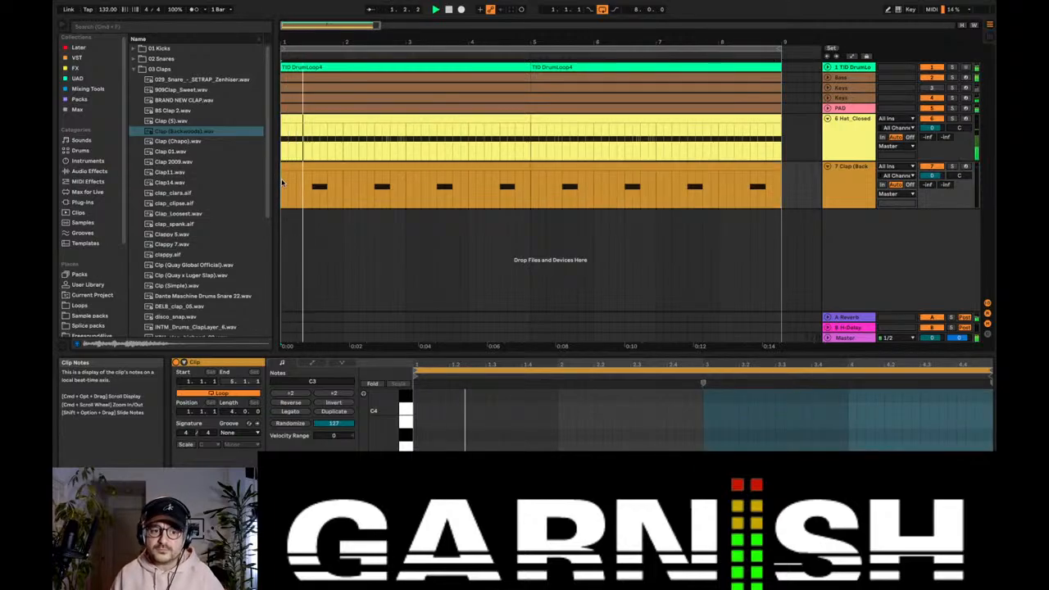
Step: Make the clap track taller, unfold the TID DrumLoop track and lower its volume to -12 dB
{"action": "left_click", "coordinate": [853, 203]}
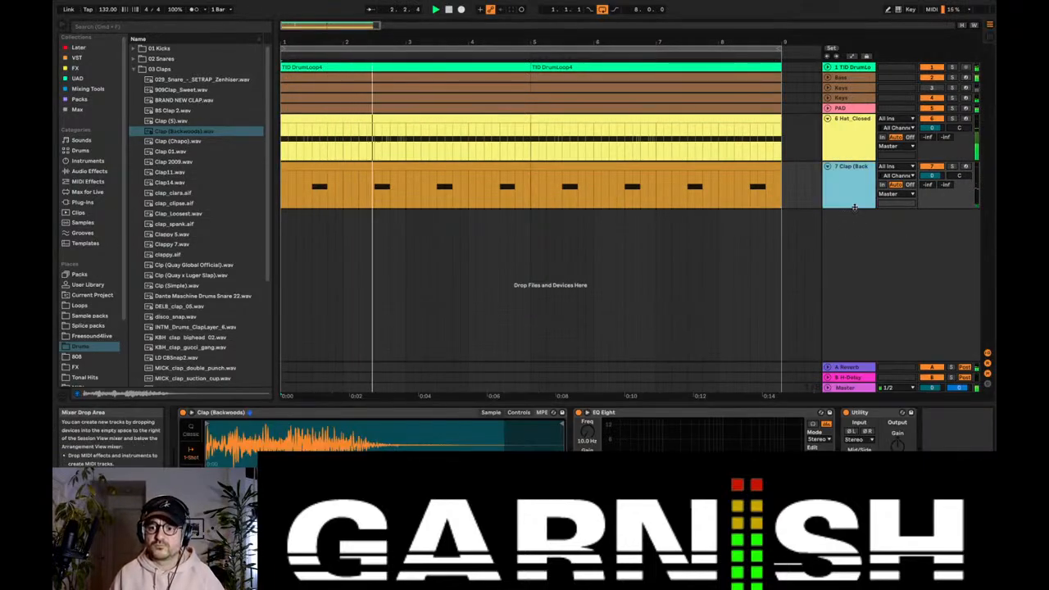
{"action": "left_click_drag", "start_coordinate": [854, 206], "coordinate": [854, 254]}
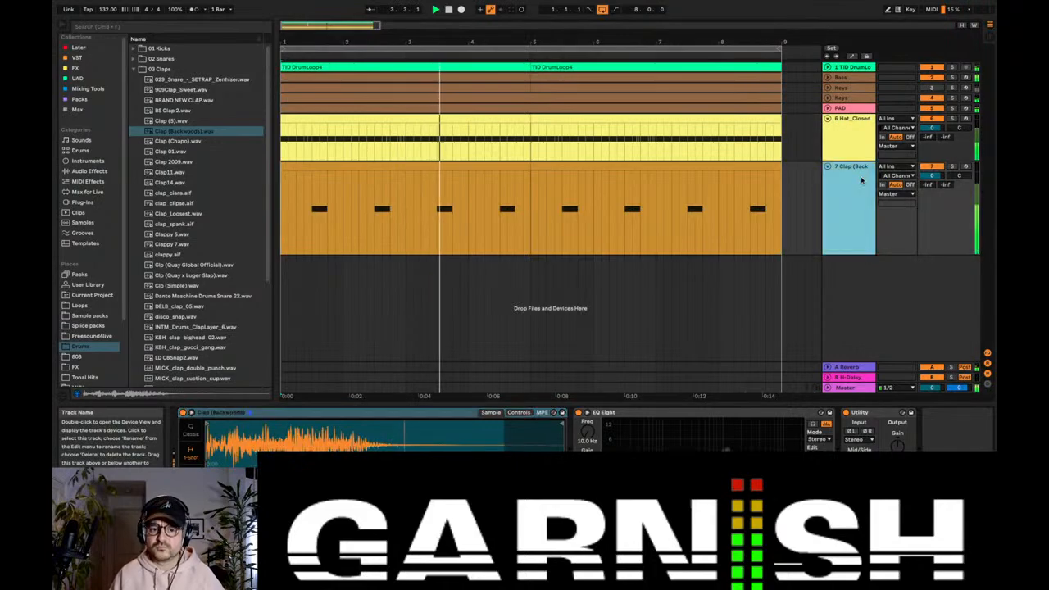
{"action": "left_click", "coordinate": [841, 68]}
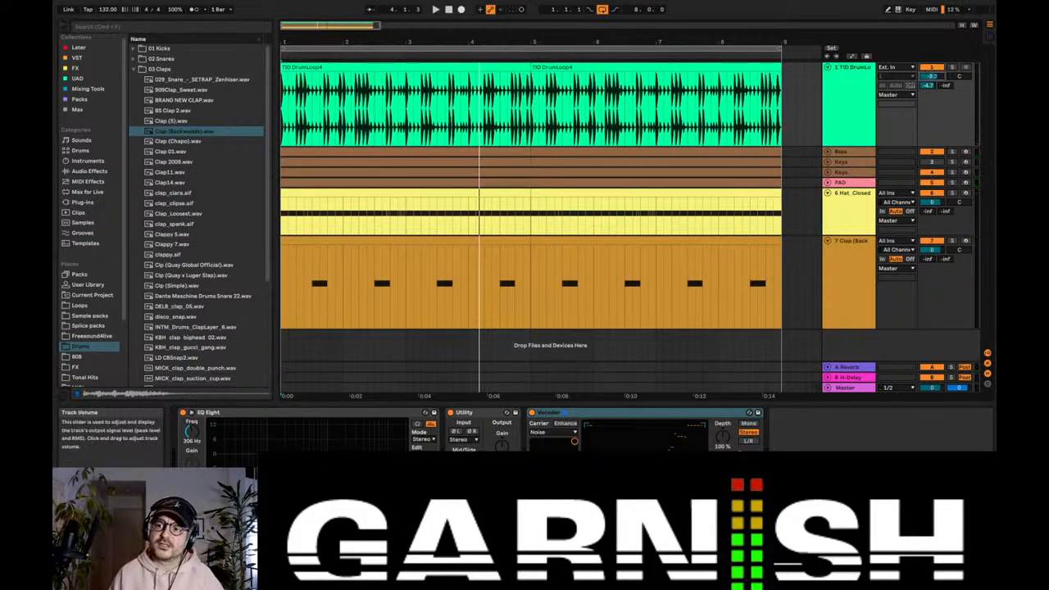
{"action": "key", "text": "space"}
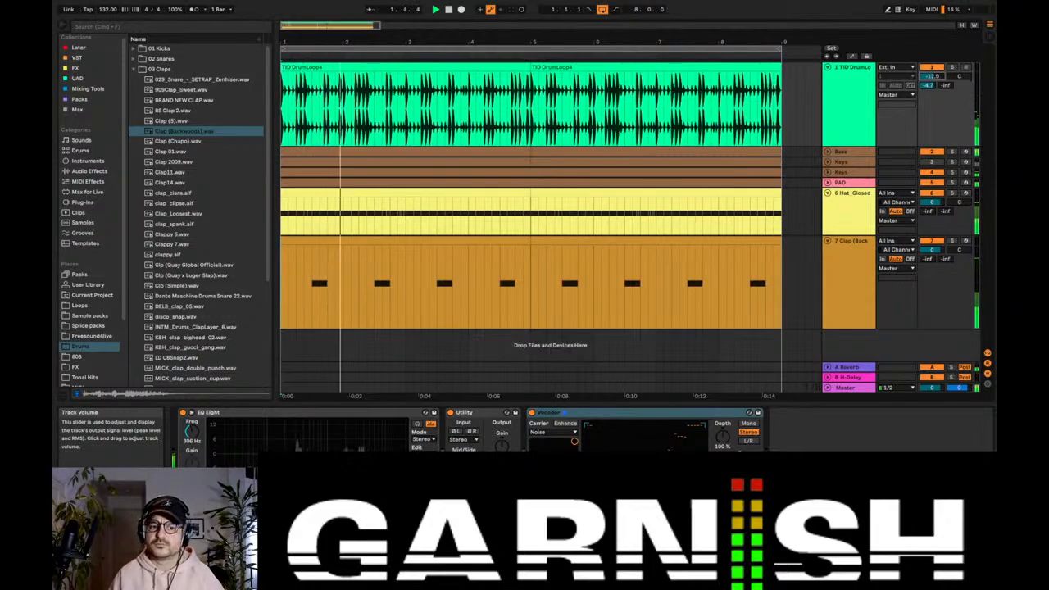
Step: Open the first clap clip in the note editor and examine its notes against the playing beat
{"action": "left_click", "coordinate": [394, 238]}
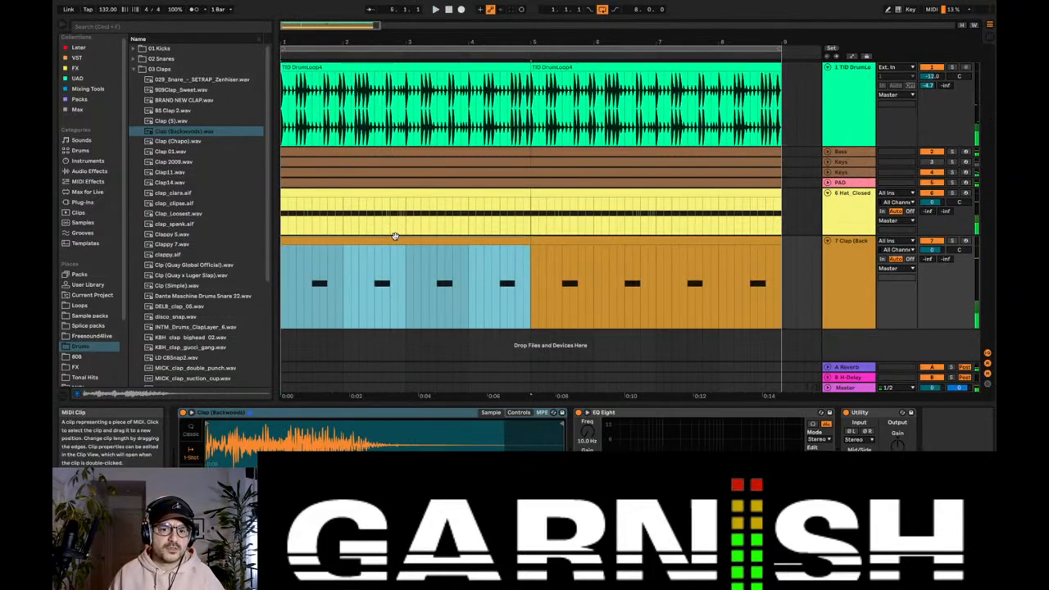
{"action": "double_click", "coordinate": [394, 238]}
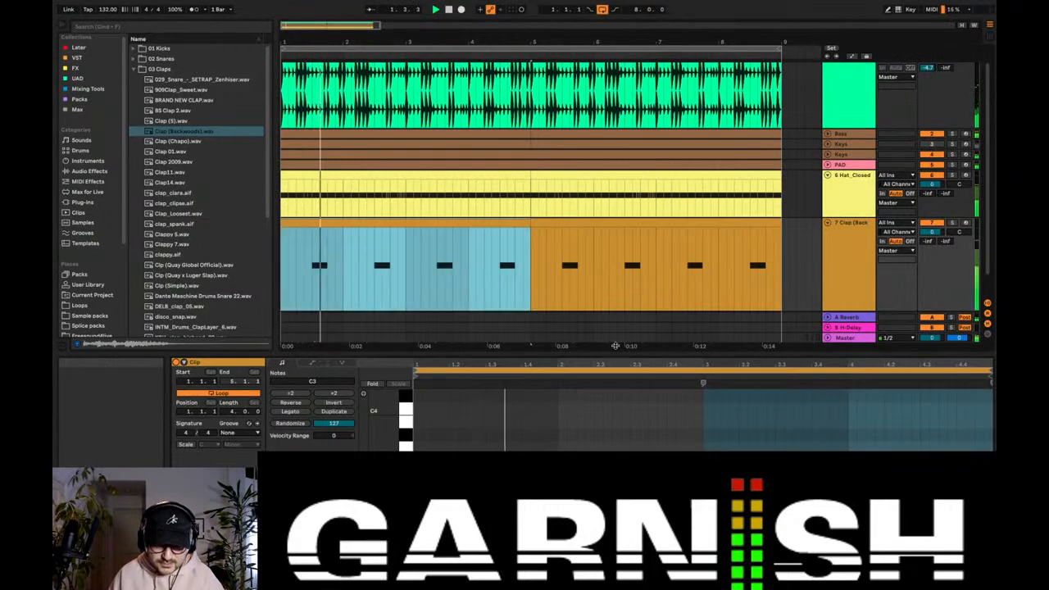
{"action": "left_click_drag", "start_coordinate": [614, 346], "coordinate": [616, 237]}
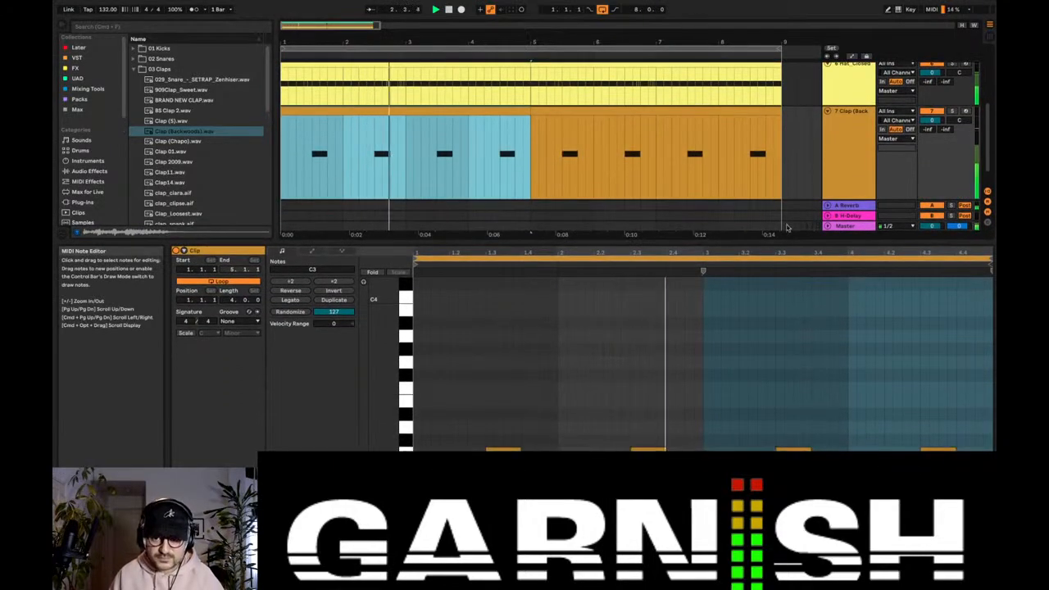
{"action": "key", "text": "space"}
{"action": "scroll", "coordinate": [839, 146], "scroll_direction": "up", "scroll_amount": 2}
{"action": "left_click_drag", "start_coordinate": [777, 242], "coordinate": [778, 318]}
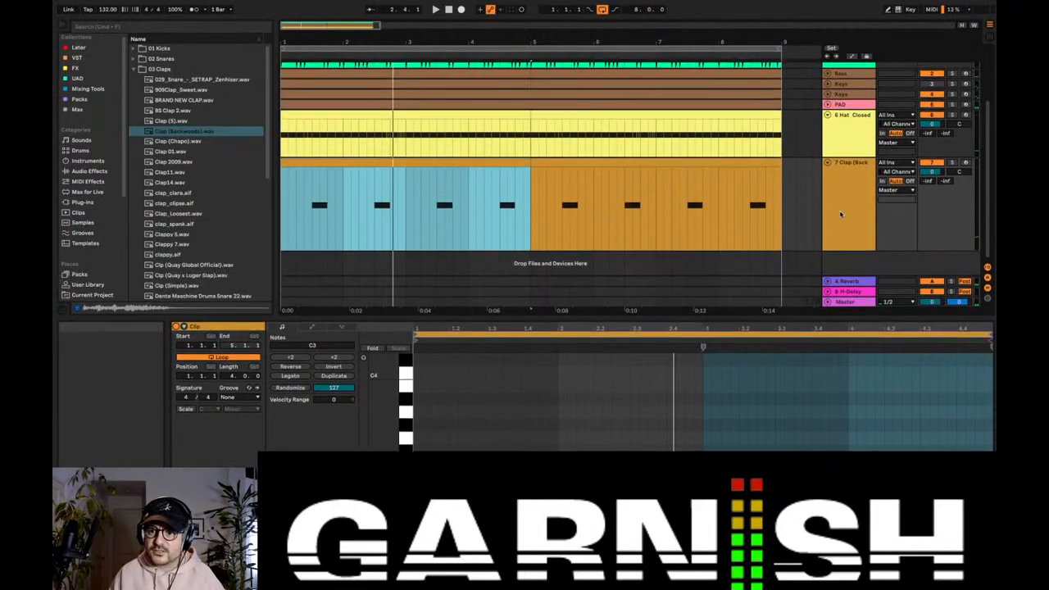
Step: Play the beat with the Bass track muted and insert a new MIDI track below the clap track
{"action": "left_click", "coordinate": [850, 204]}
{"action": "key", "text": "space"}
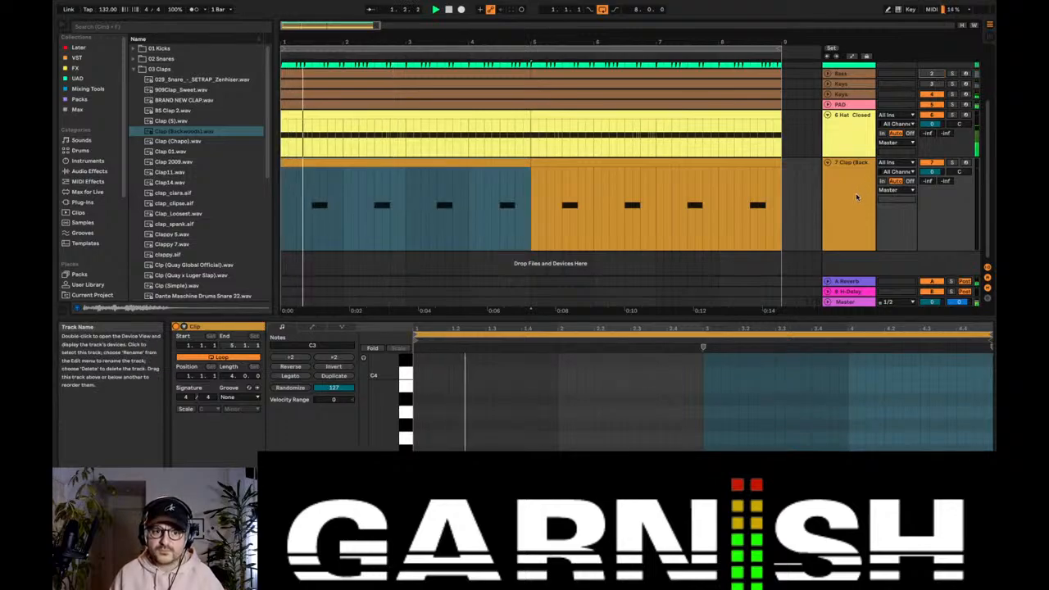
{"action": "left_click", "coordinate": [854, 199]}
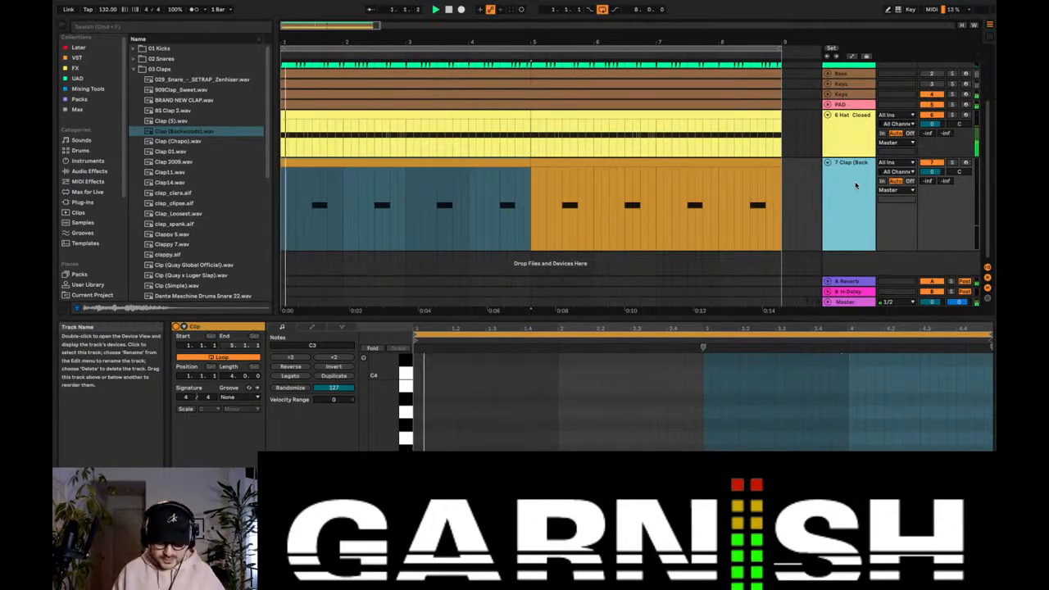
{"action": "key", "text": "ctrl+shift+t"}
{"action": "double_click", "coordinate": [852, 256]}
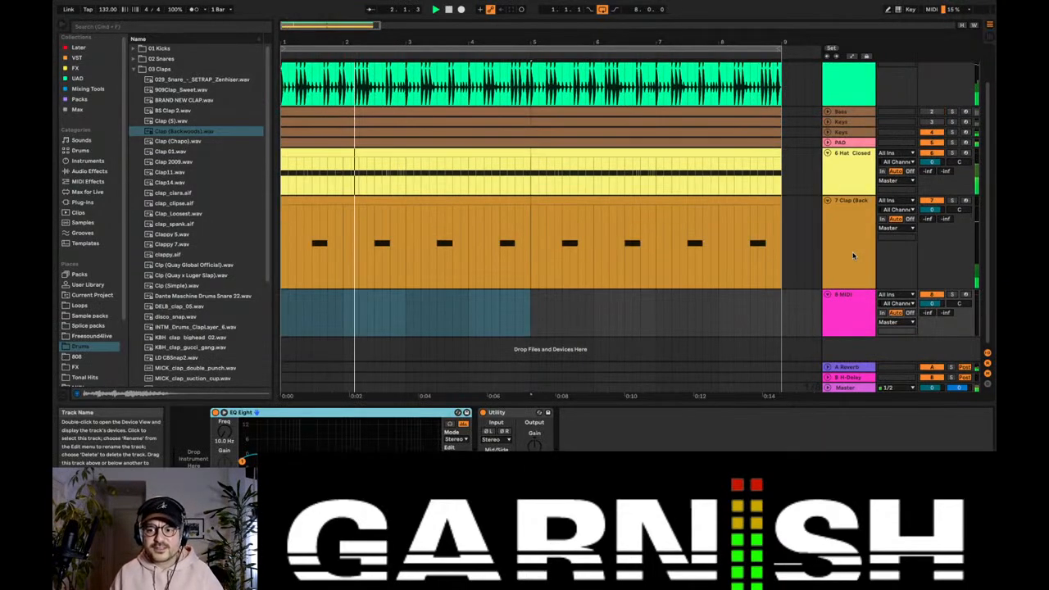
{"action": "scroll", "coordinate": [353, 210], "scroll_direction": "up", "scroll_amount": 1}
{"action": "key", "text": "space"}
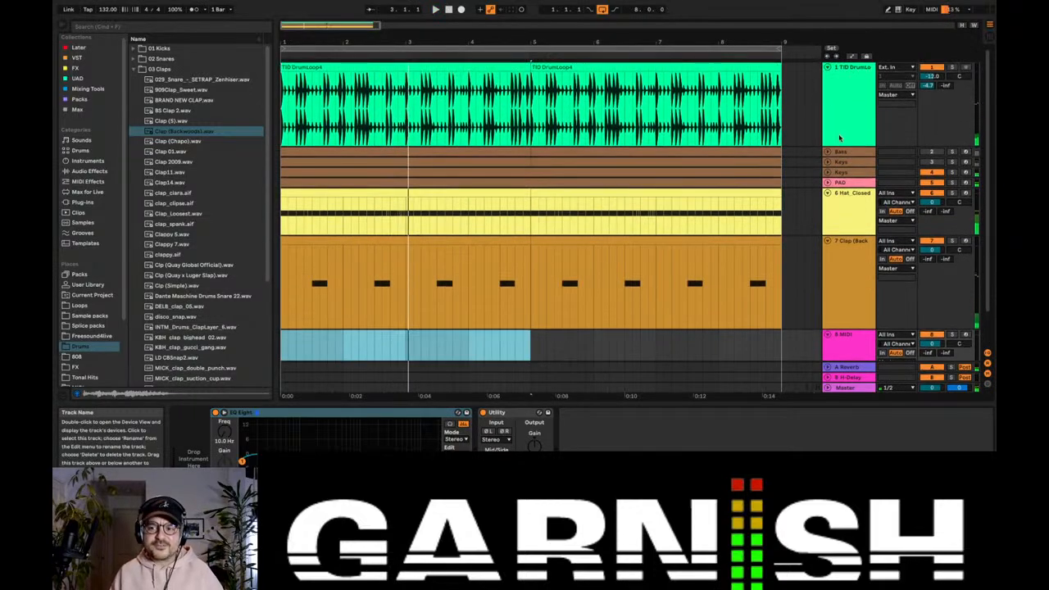
Step: Unfold the Bass track and reactivate it while the arrangement plays from bar 1
{"action": "left_click", "coordinate": [827, 152]}
{"action": "key", "text": "space"}
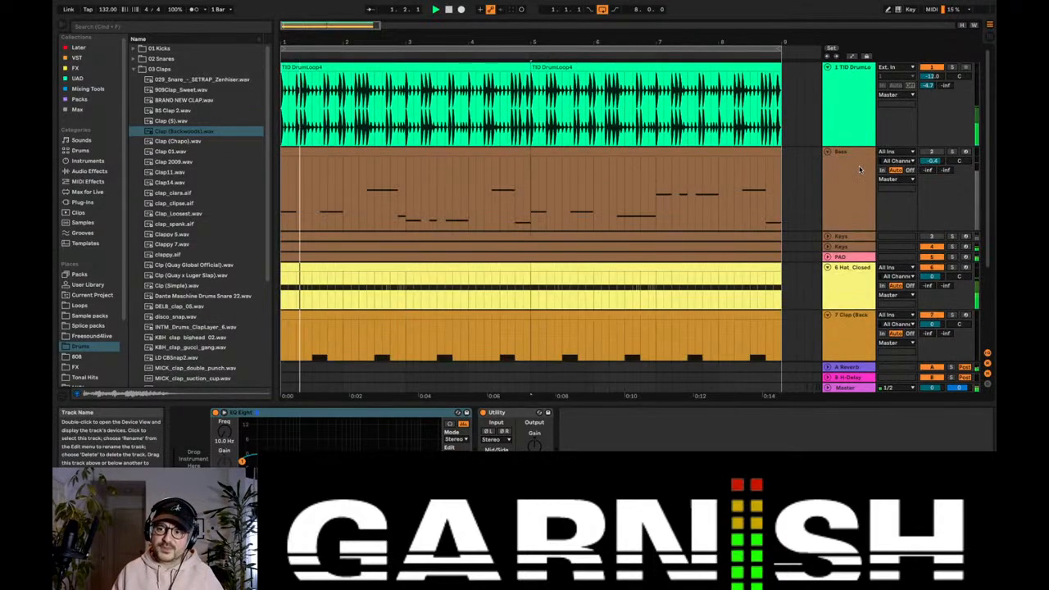
{"action": "left_click", "coordinate": [929, 153]}
{"action": "scroll", "coordinate": [443, 185], "scroll_direction": "up", "scroll_amount": 4}
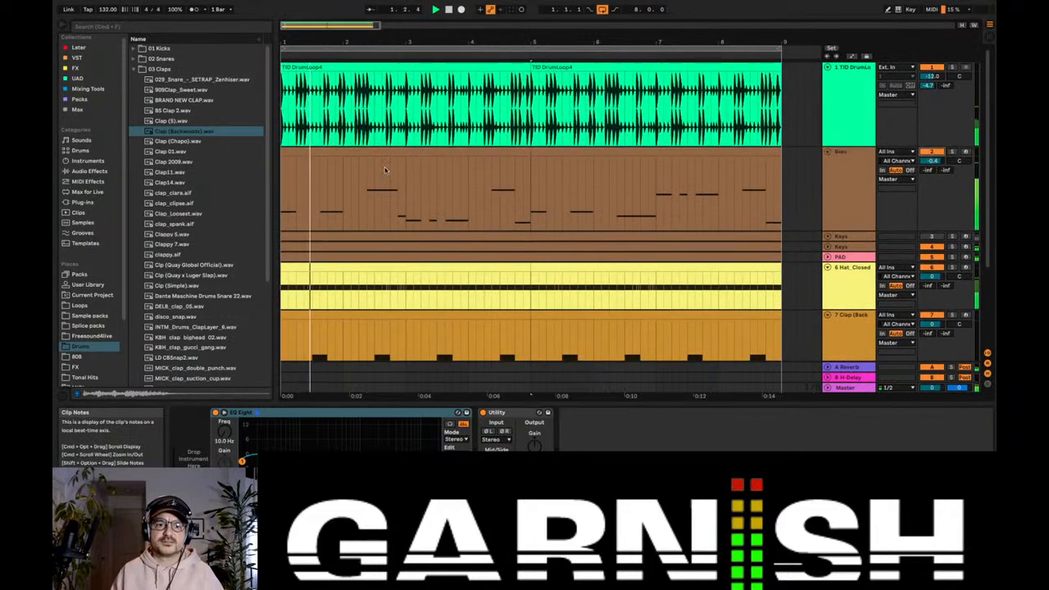
Step: Open the first bass clip in an enlarged note editor and examine its notes during playback
{"action": "double_click", "coordinate": [335, 152]}
{"action": "left_click_drag", "start_coordinate": [511, 317], "coordinate": [511, 255]}
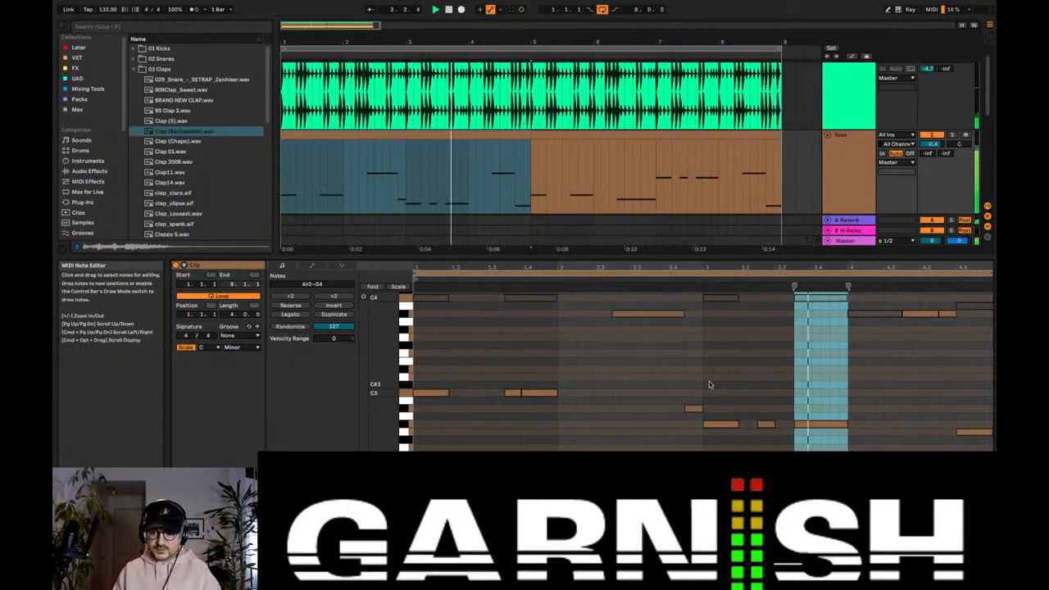
{"action": "left_click", "coordinate": [748, 374]}
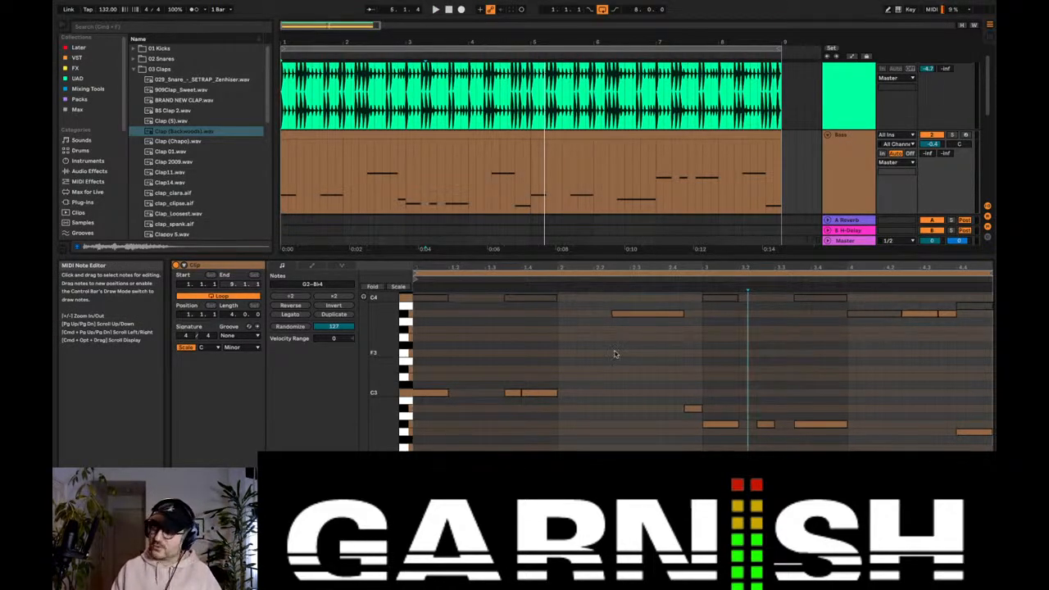
{"action": "left_click", "coordinate": [852, 154]}
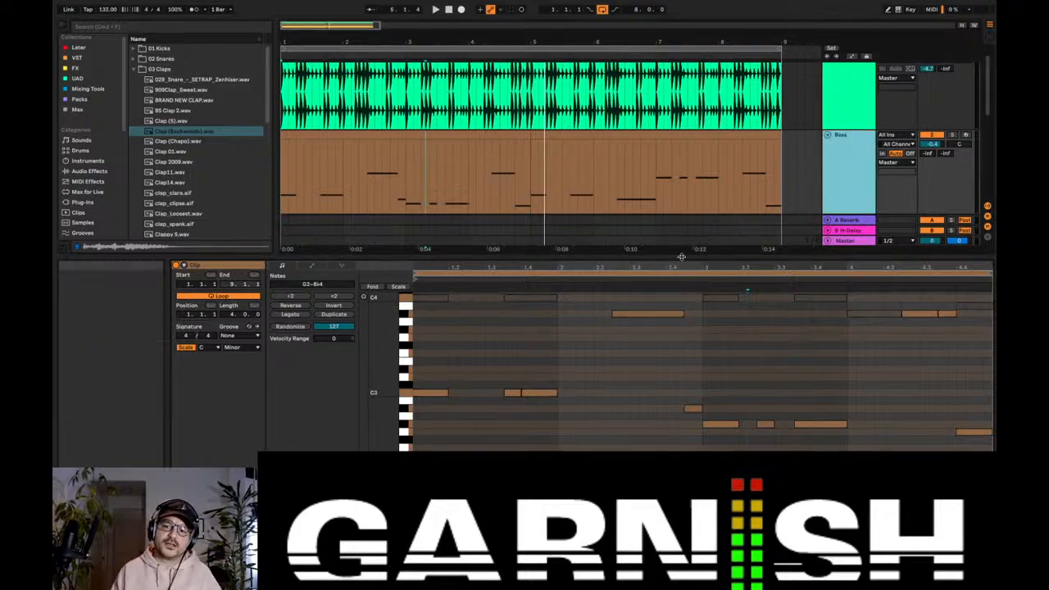
{"action": "key", "text": "space"}
{"action": "left_click_drag", "start_coordinate": [681, 257], "coordinate": [679, 357]}
Step: Fold the Bass, clap and closed hi-hat tracks and delete the empty MIDI track below them
{"action": "left_click", "coordinate": [835, 108]}
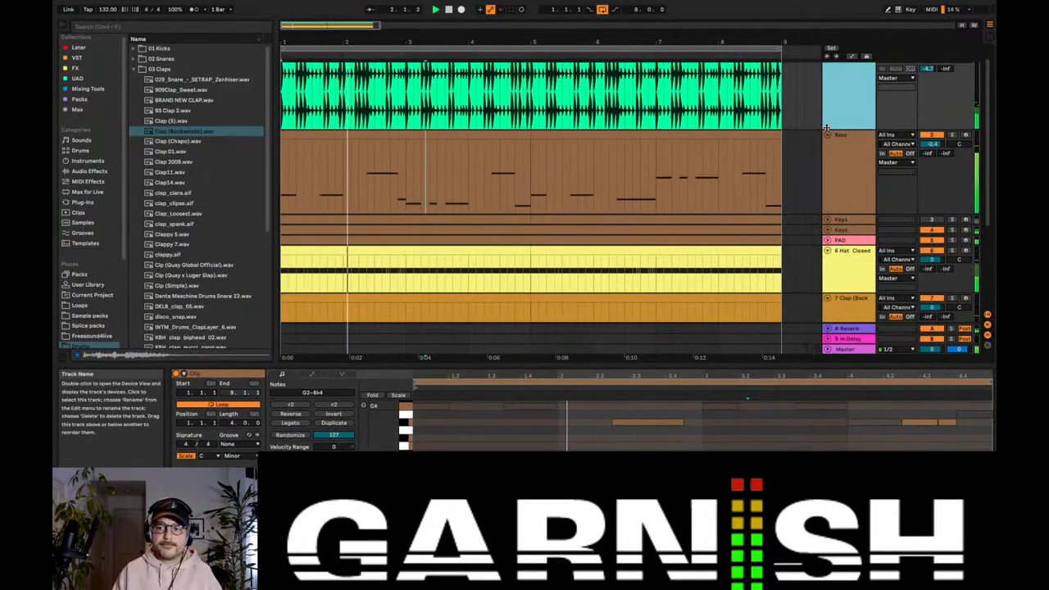
{"action": "left_click", "coordinate": [827, 135]}
{"action": "left_click", "coordinate": [828, 224]}
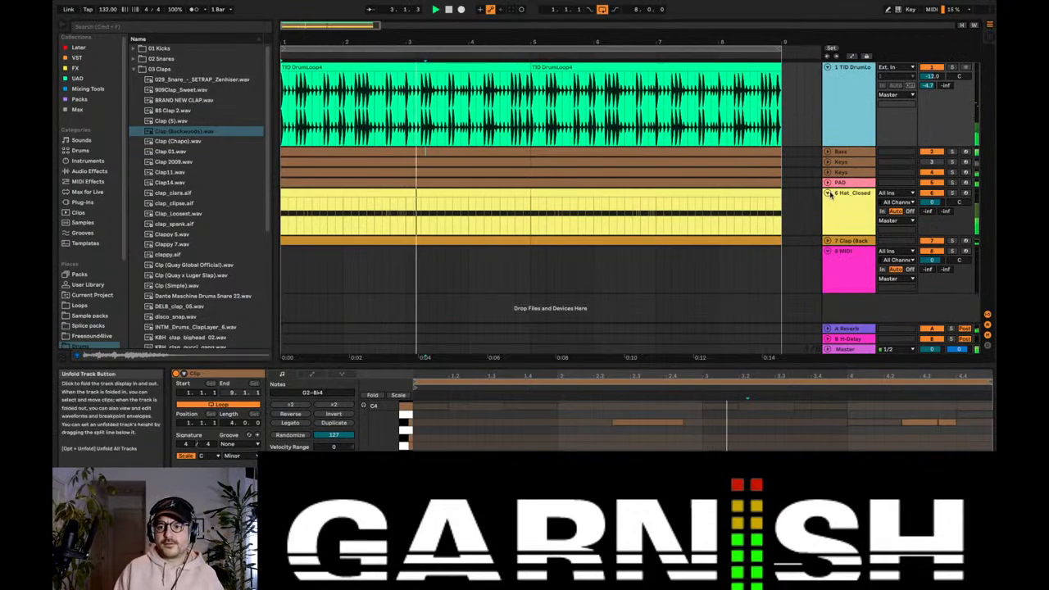
{"action": "left_click", "coordinate": [827, 193]}
{"action": "left_click", "coordinate": [835, 219]}
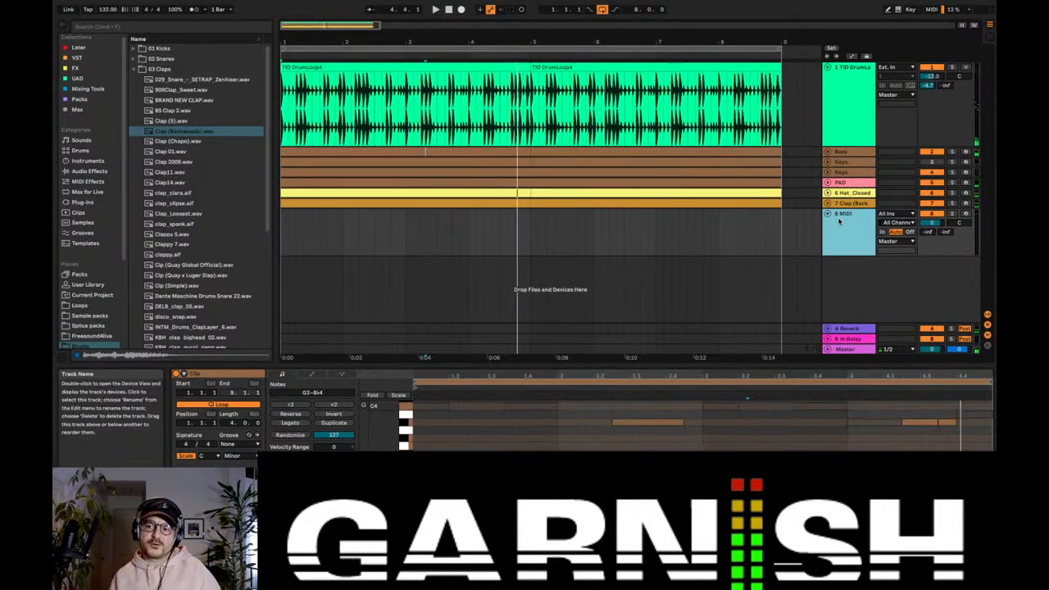
{"action": "key", "text": "Delete"}
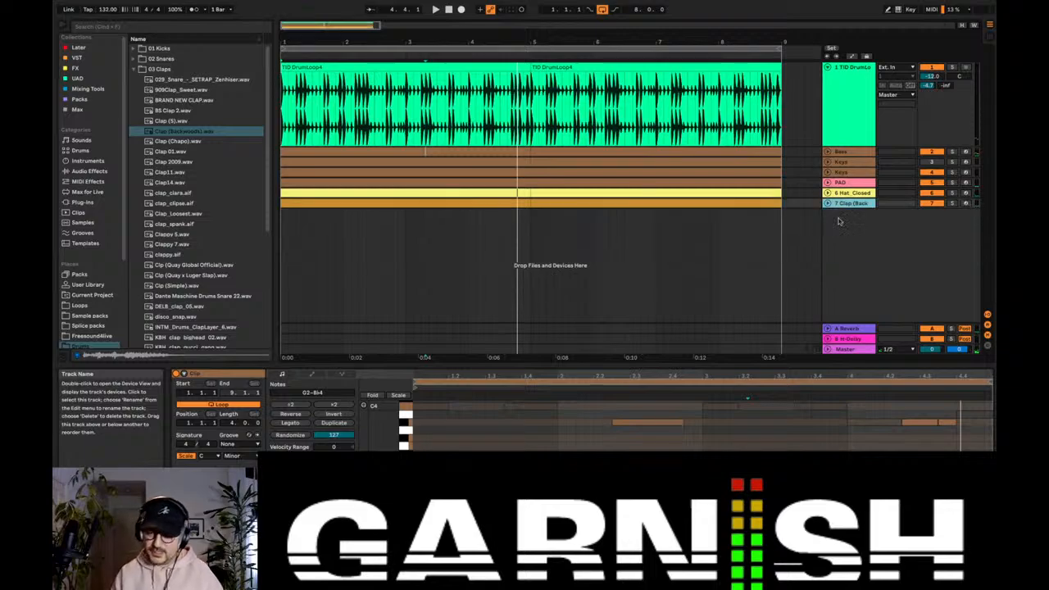
Step: Fold the TID DrumLoop track and briefly play the arrangement from bar 1
{"action": "left_click", "coordinate": [827, 68], "text": "alt"}
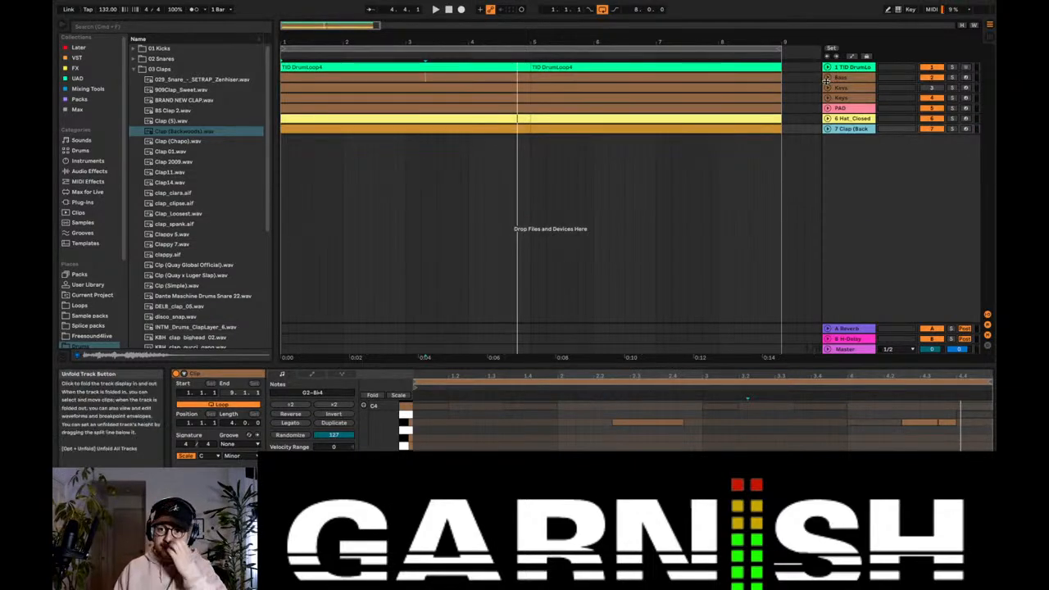
{"action": "left_click", "coordinate": [827, 88], "text": "alt"}
{"action": "left_click", "coordinate": [828, 88], "text": "alt"}
{"action": "key", "text": "space"}
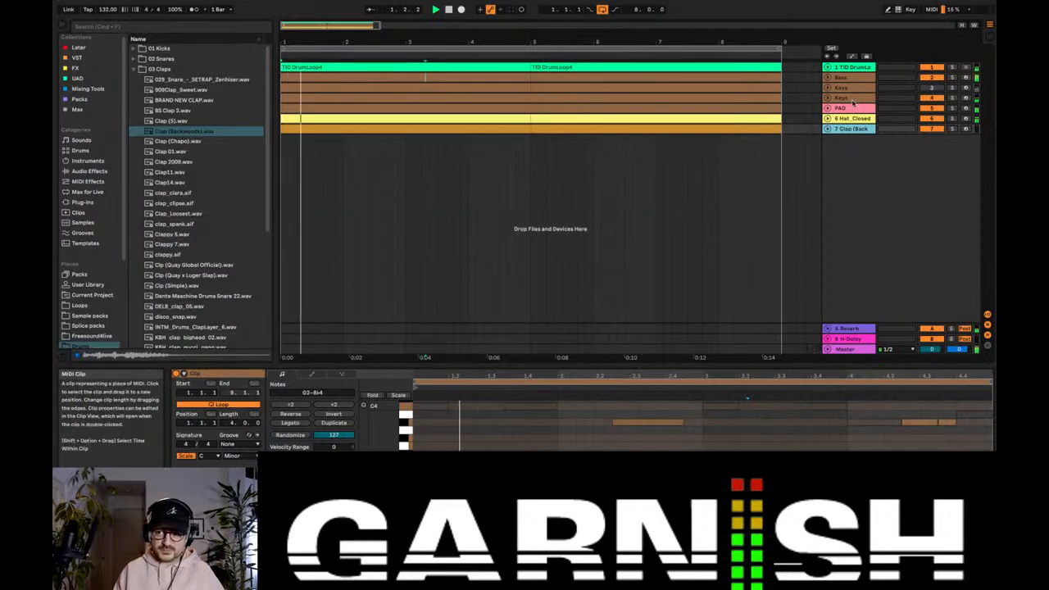
{"action": "key", "text": "space"}
Step: Duplicate the time of bars 1 to 8 across all tracks, extending the arrangement and its loop to 16 bars
{"action": "scroll", "coordinate": [582, 134], "scroll_direction": "down", "scroll_amount": 5}
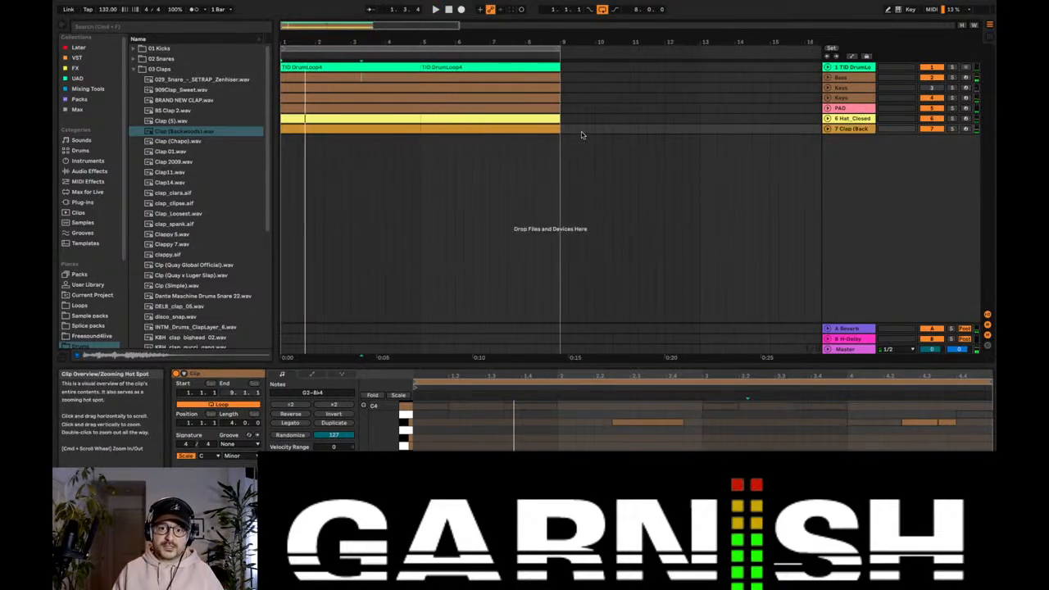
{"action": "left_click_drag", "start_coordinate": [563, 129], "coordinate": [227, 133]}
{"action": "key", "text": "shift+super+d"}
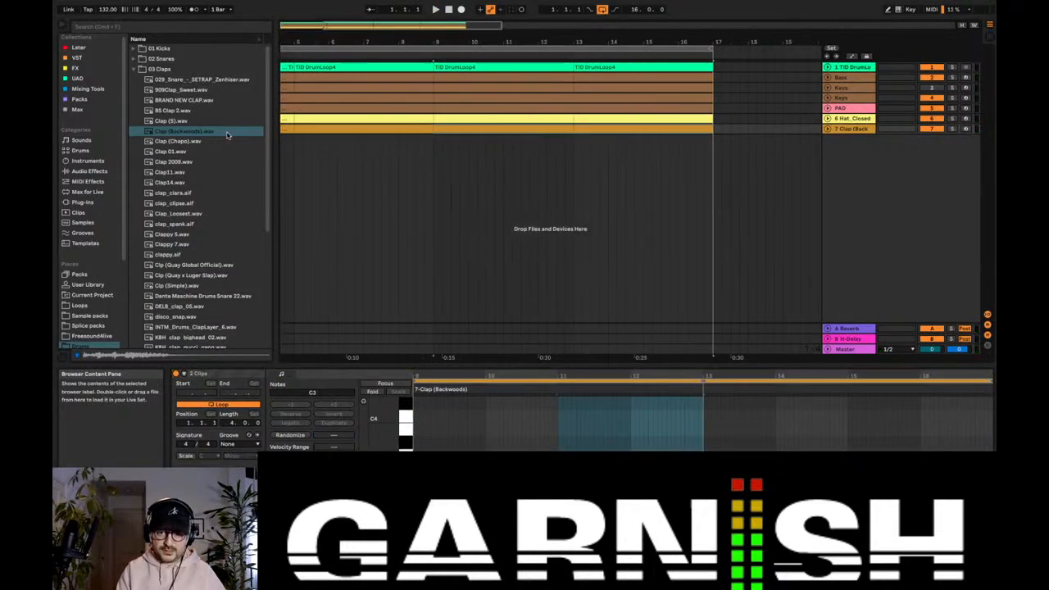
{"action": "scroll", "coordinate": [762, 175], "scroll_direction": "left", "scroll_amount": 4}
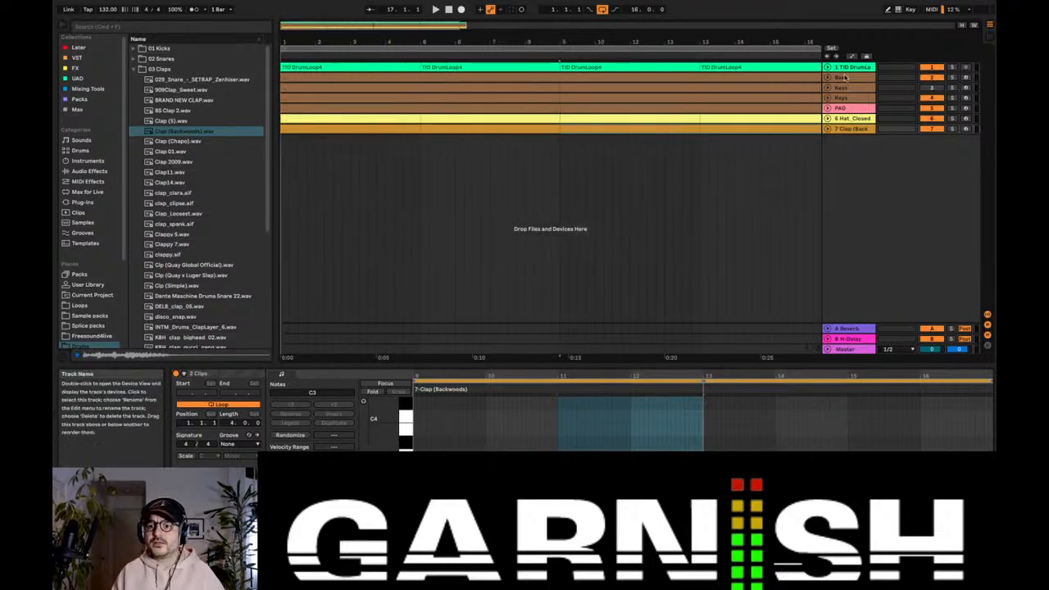
Step: Unfold the Bass track and delete its clips from bars 1 to 8
{"action": "left_click", "coordinate": [826, 77]}
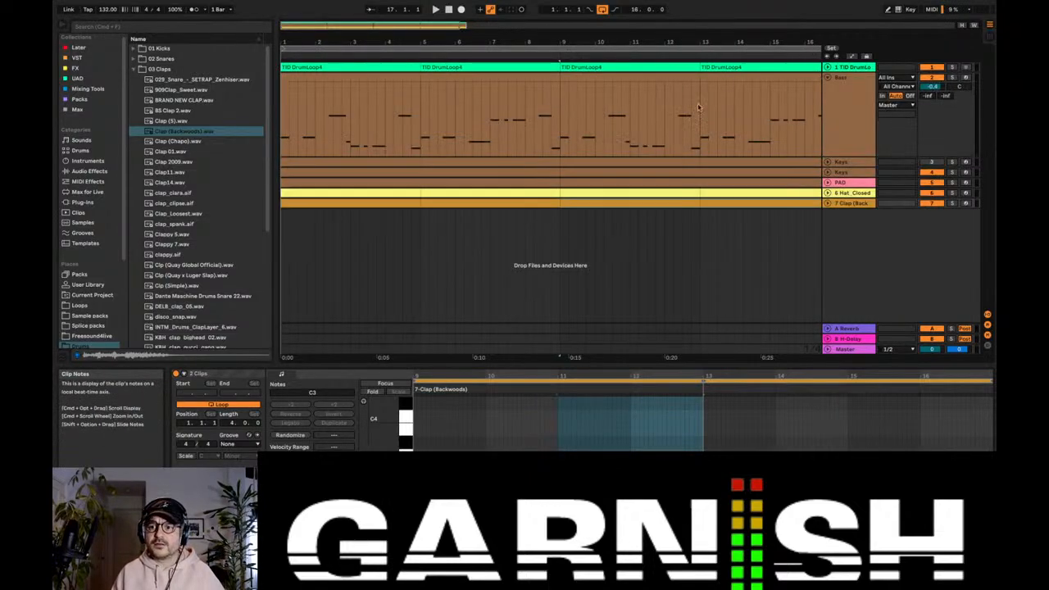
{"action": "left_click_drag", "start_coordinate": [698, 106], "coordinate": [426, 102]}
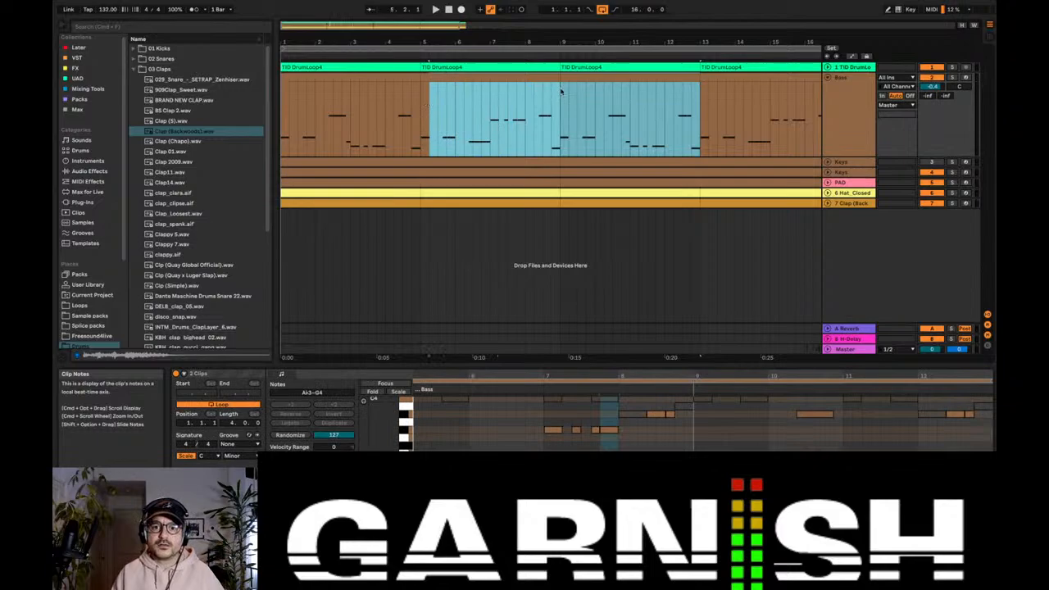
{"action": "left_click_drag", "start_coordinate": [561, 92], "coordinate": [287, 102]}
{"action": "key", "text": "Delete"}
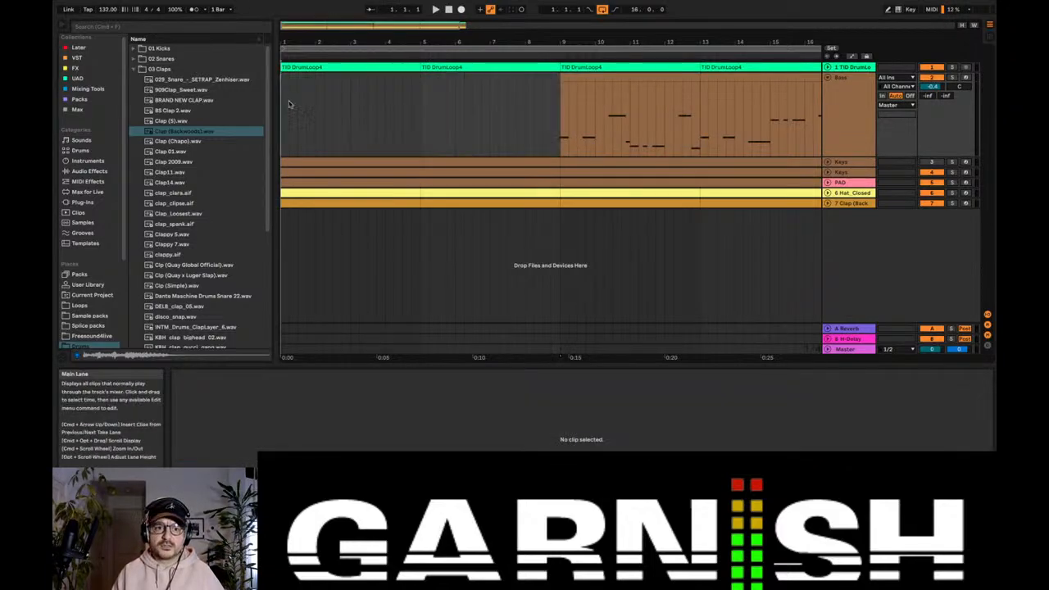
Step: Play the arrangement from bar 1 and unfold the clap, closed hi-hat and PAD tracks
{"action": "key", "text": "space"}
{"action": "left_click_drag", "start_coordinate": [310, 30], "coordinate": [310, 16]}
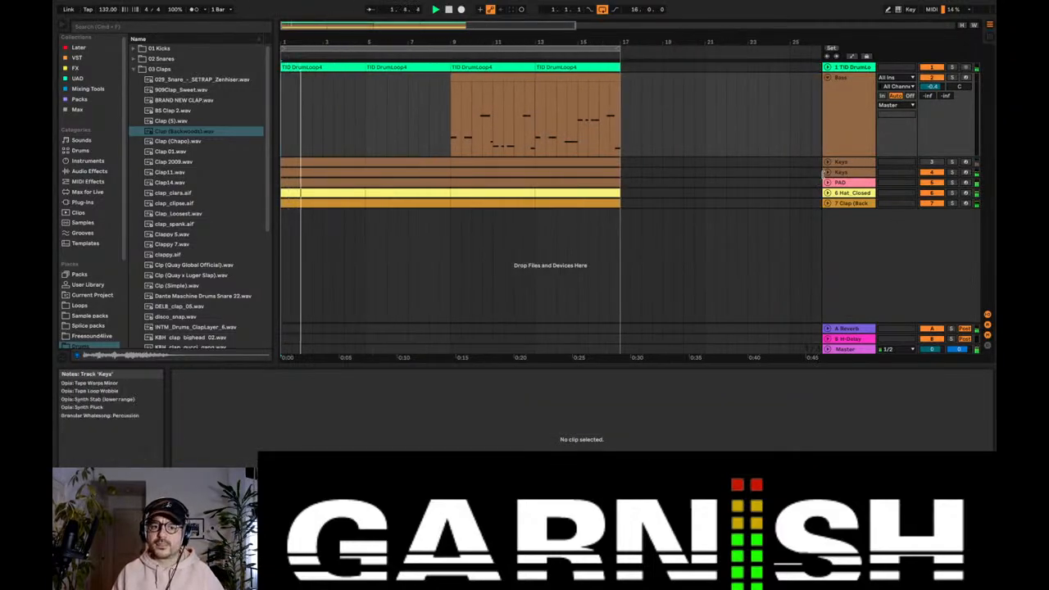
{"action": "left_click", "coordinate": [827, 193]}
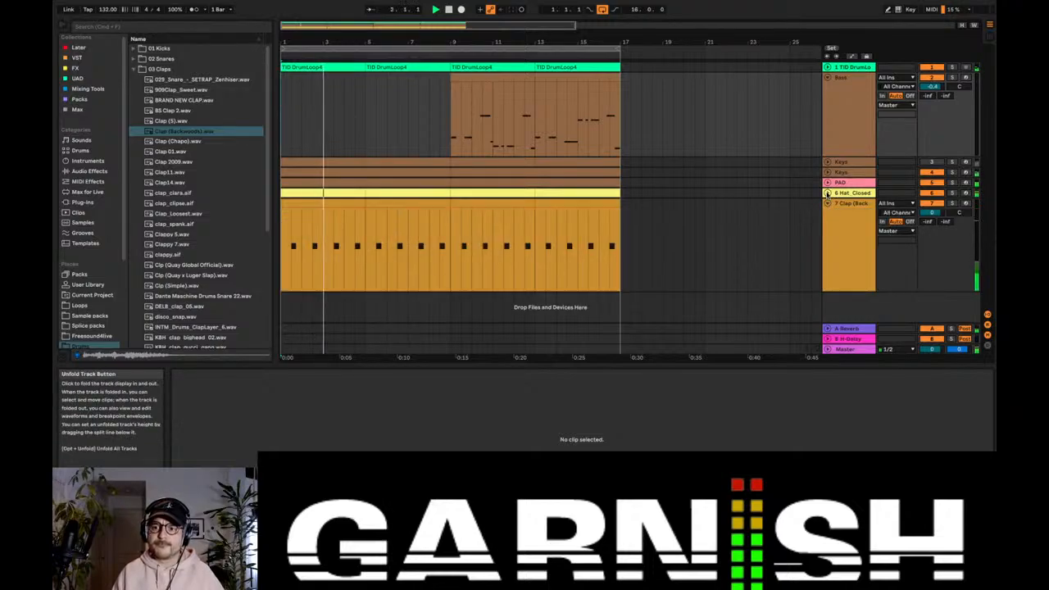
{"action": "left_click", "coordinate": [826, 182]}
Step: Delete the TID DrumLoop4 clip from bars 1 to 4 and fold the Bass and PAD tracks during playback
{"action": "left_click", "coordinate": [318, 66]}
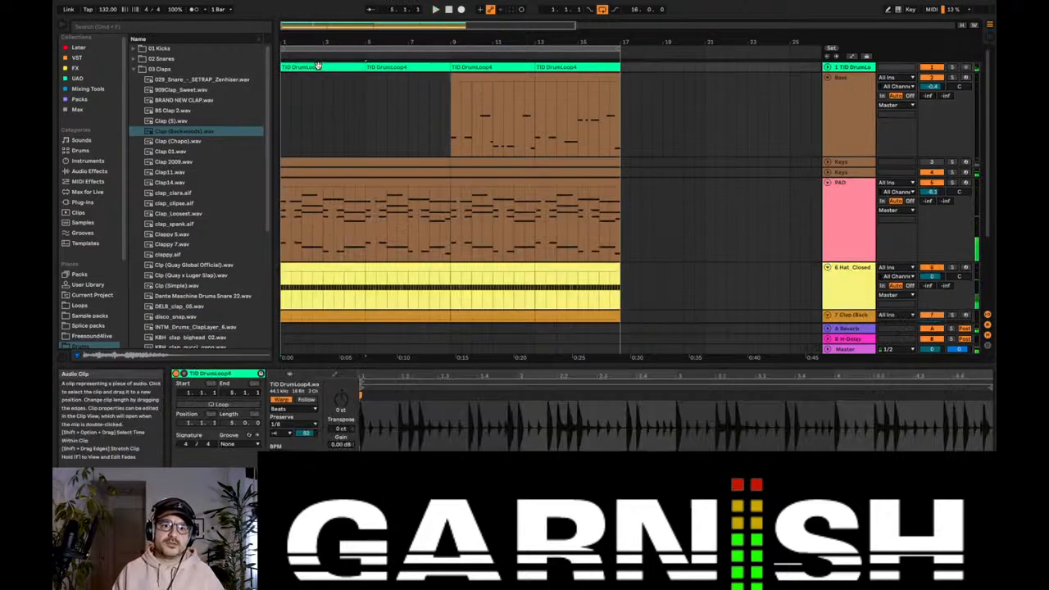
{"action": "key", "text": "Delete"}
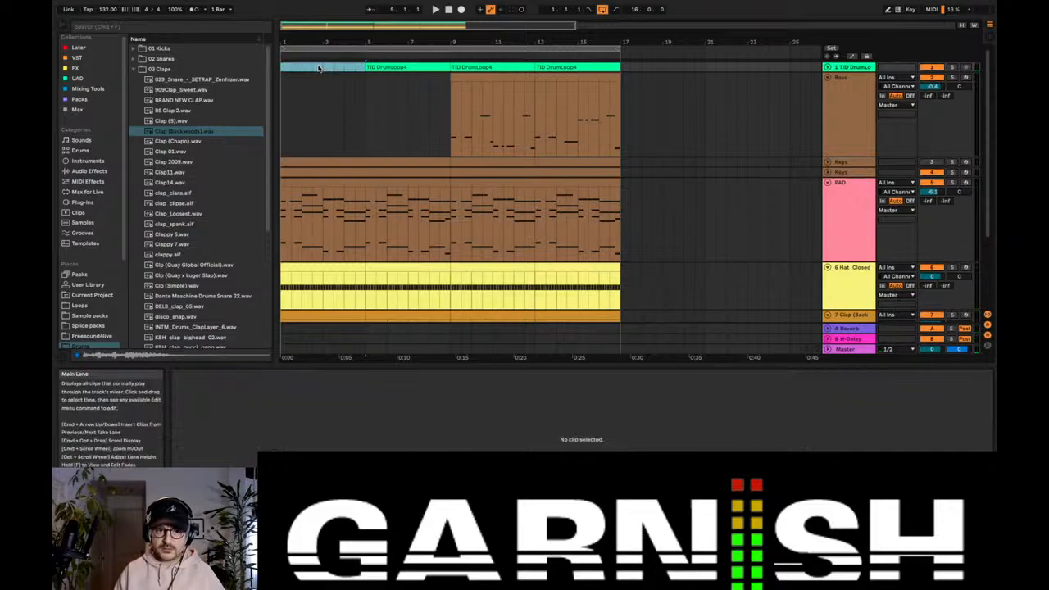
{"action": "left_click", "coordinate": [366, 85]}
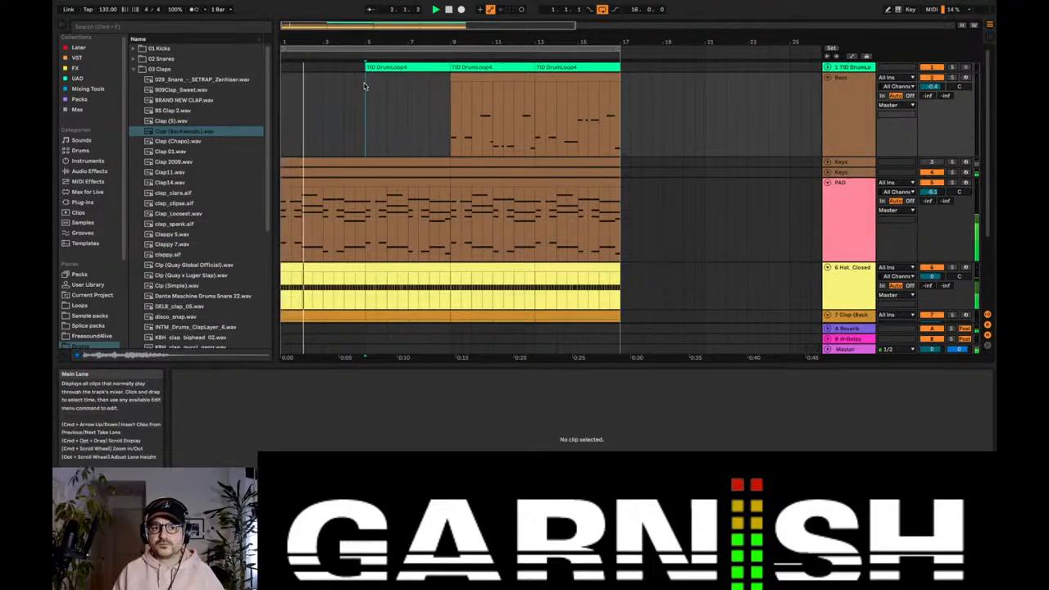
{"action": "left_click", "coordinate": [827, 79]}
{"action": "left_click", "coordinate": [827, 108]}
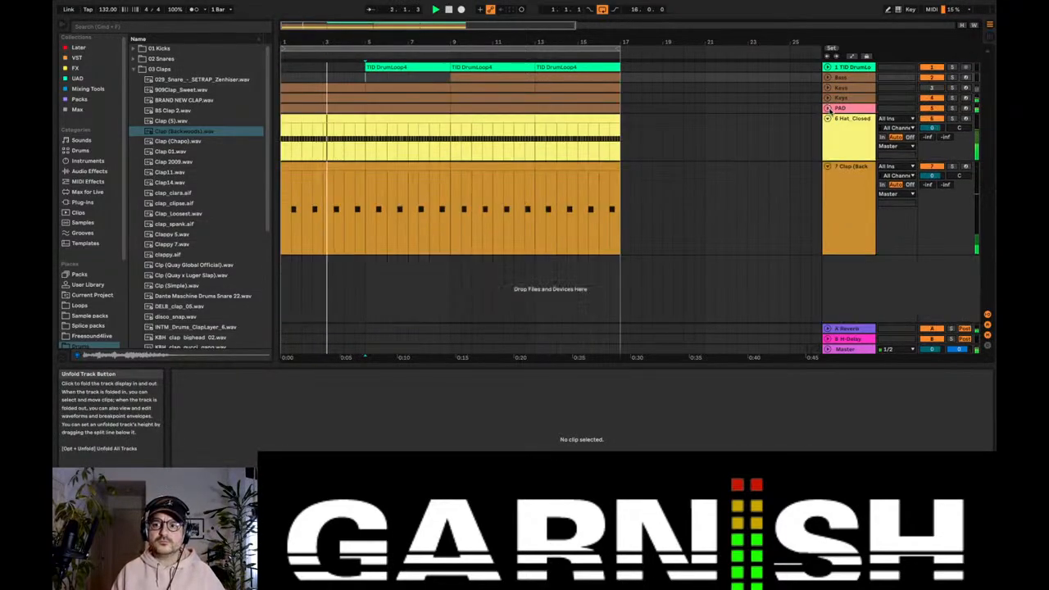
Step: Fold the closed hi-hat and clap tracks, and add a record-armed audio track with its input set to Resampling
{"action": "left_click", "coordinate": [827, 118]}
{"action": "left_click", "coordinate": [828, 129]}
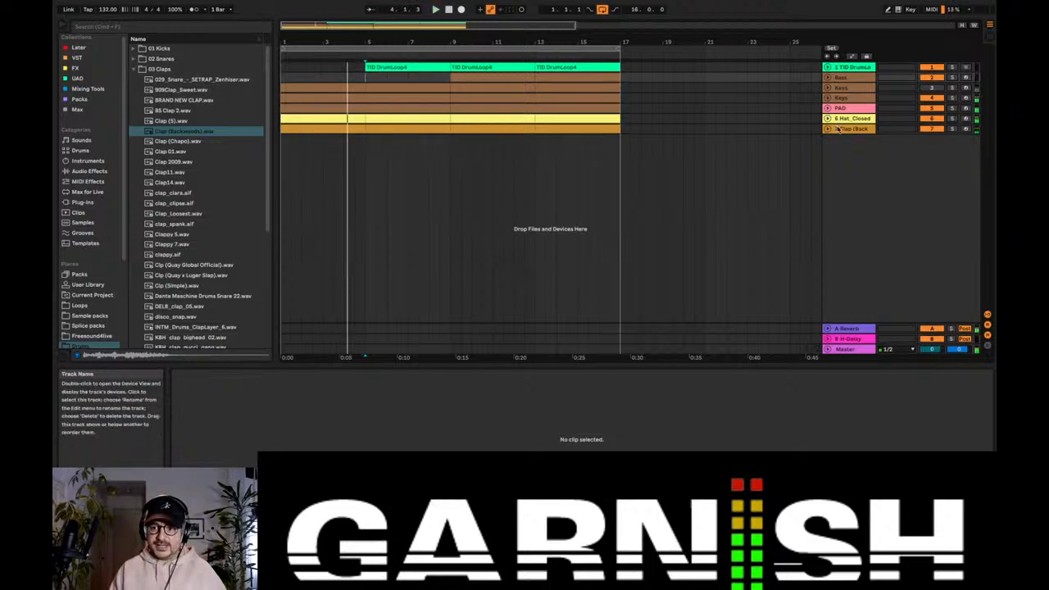
{"action": "key", "text": "super+t"}
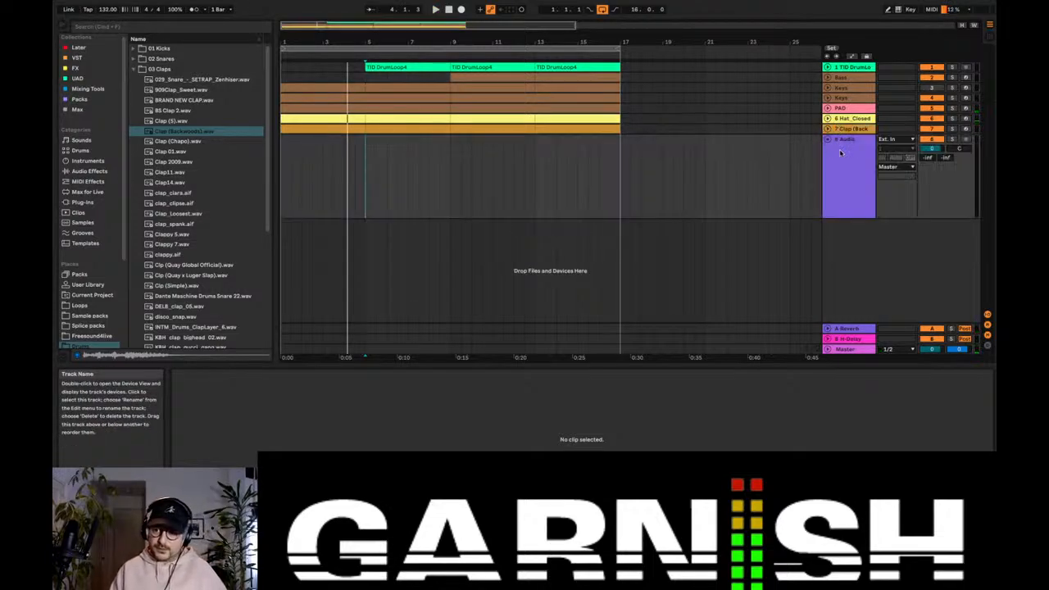
{"action": "left_click", "coordinate": [890, 139]}
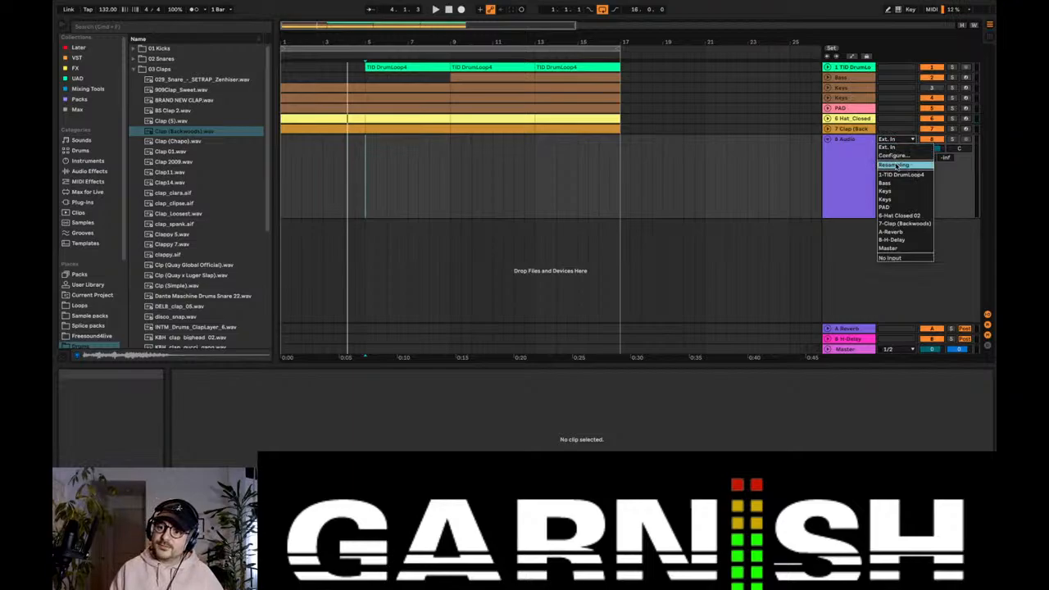
{"action": "left_click", "coordinate": [895, 165]}
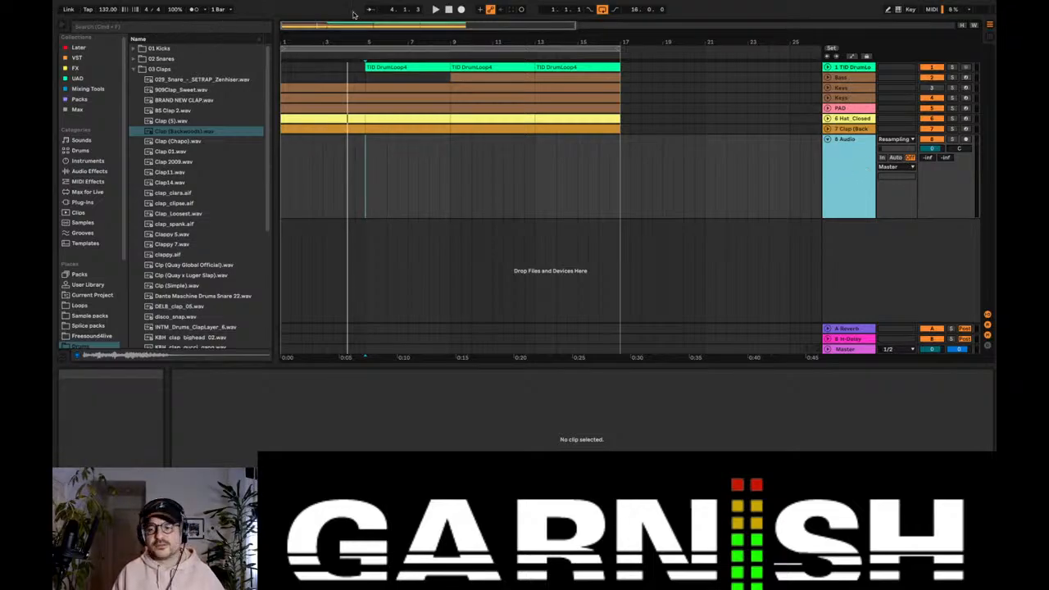
{"action": "left_click", "coordinate": [965, 139]}
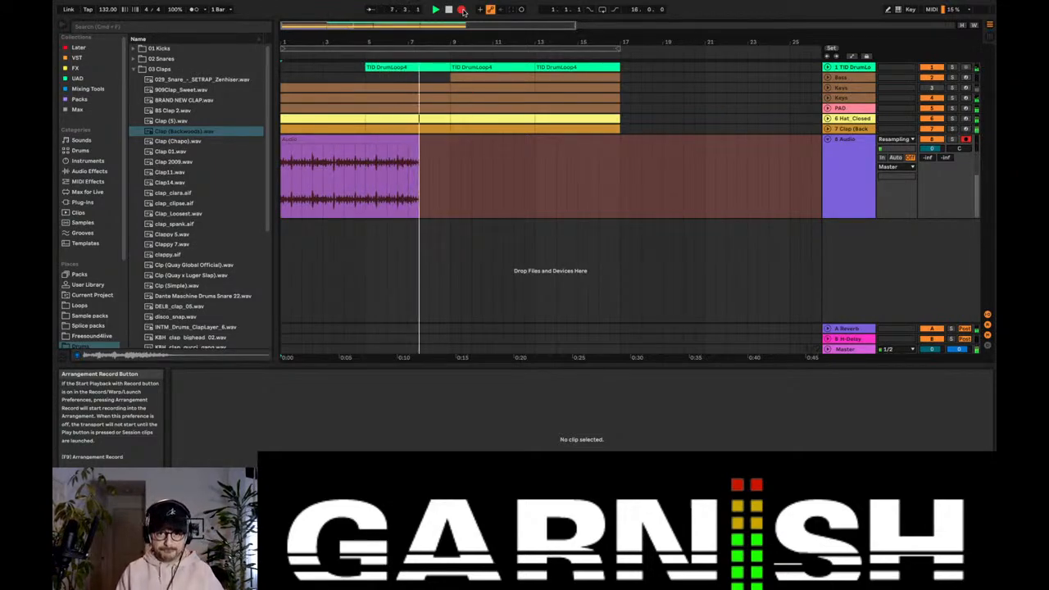
Step: Delete the clap and closed hi-hat clips from bars 13 to 16 while resampling the arrangement, and stop recording just after bar 17
{"action": "left_click", "coordinate": [485, 69]}
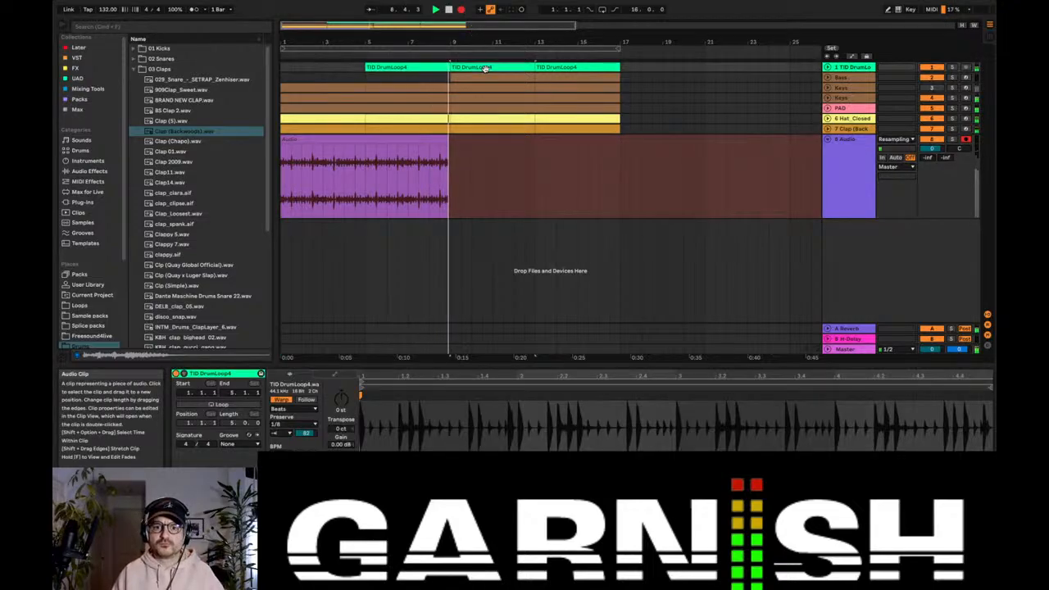
{"action": "left_click", "coordinate": [567, 124]}
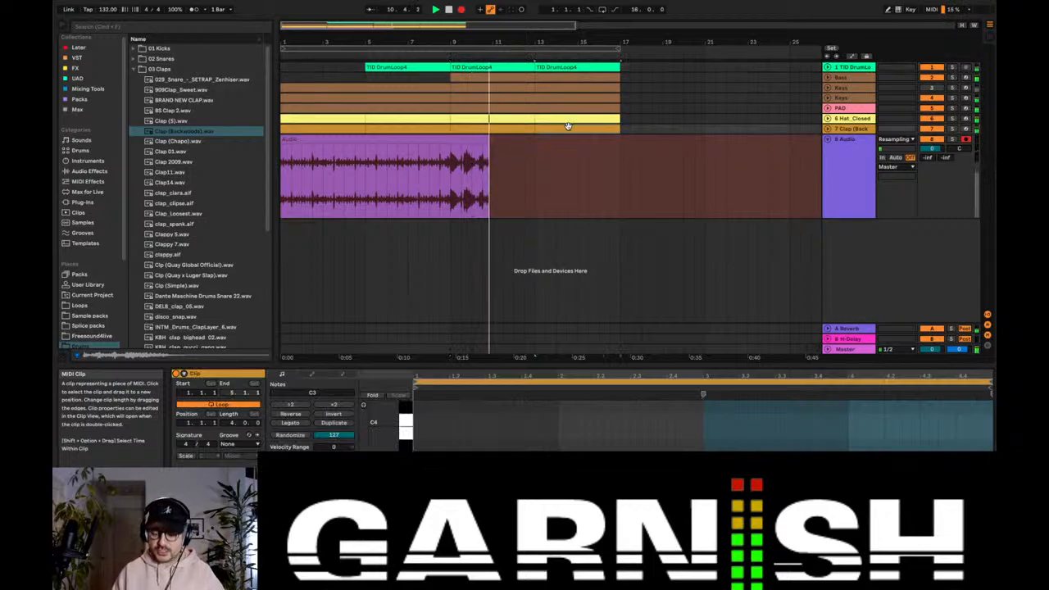
{"action": "left_click", "coordinate": [567, 121]}
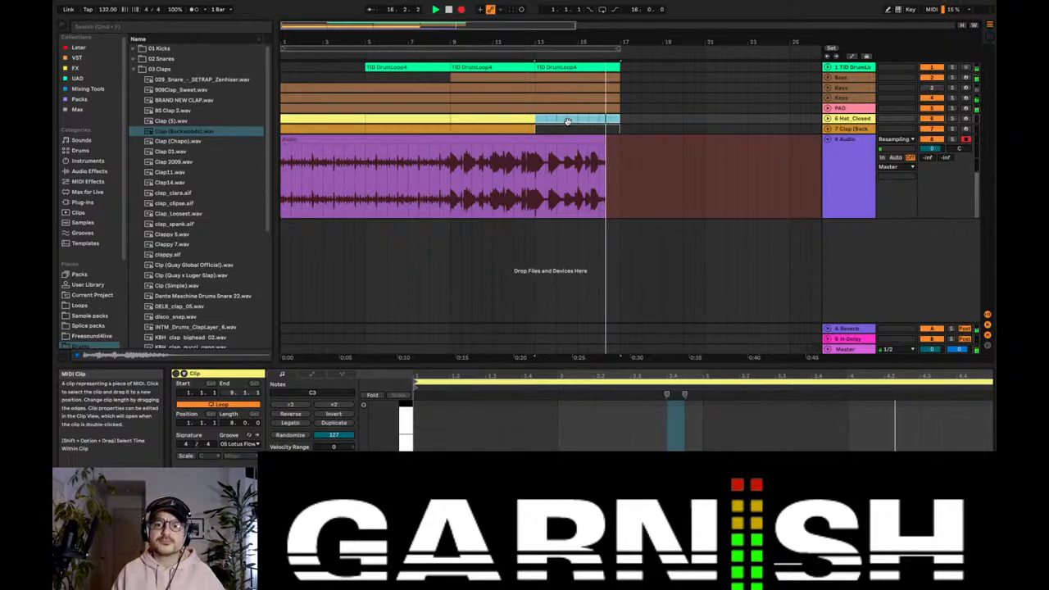
{"action": "key", "text": "space"}
Step: Move the resampled recording onto a new audio track and delete the emptied Resampling track
{"action": "left_click", "coordinate": [857, 159]}
{"action": "key", "text": "super+d"}
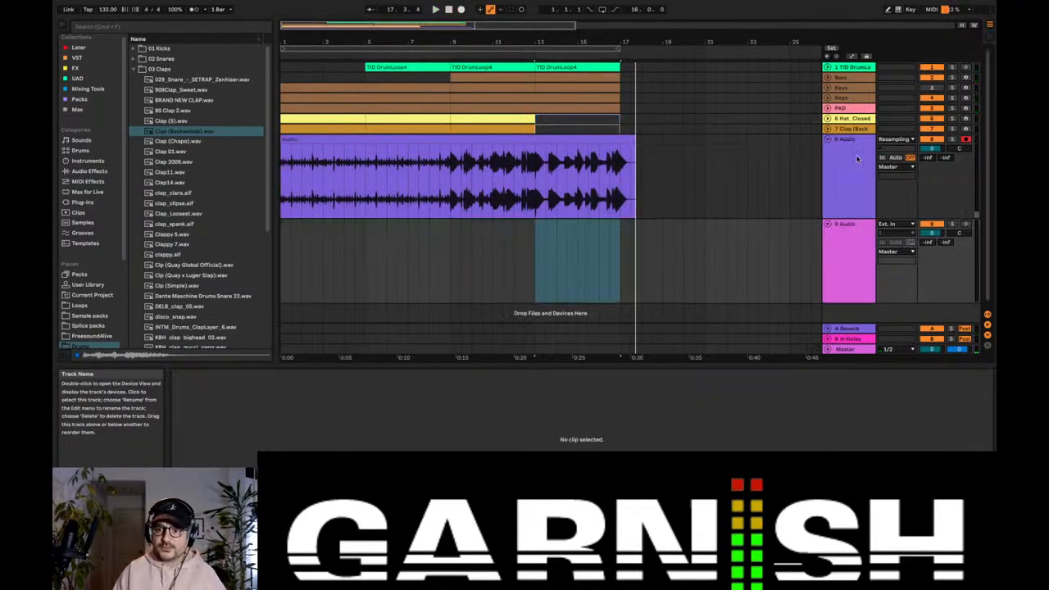
{"action": "left_click", "coordinate": [504, 250]}
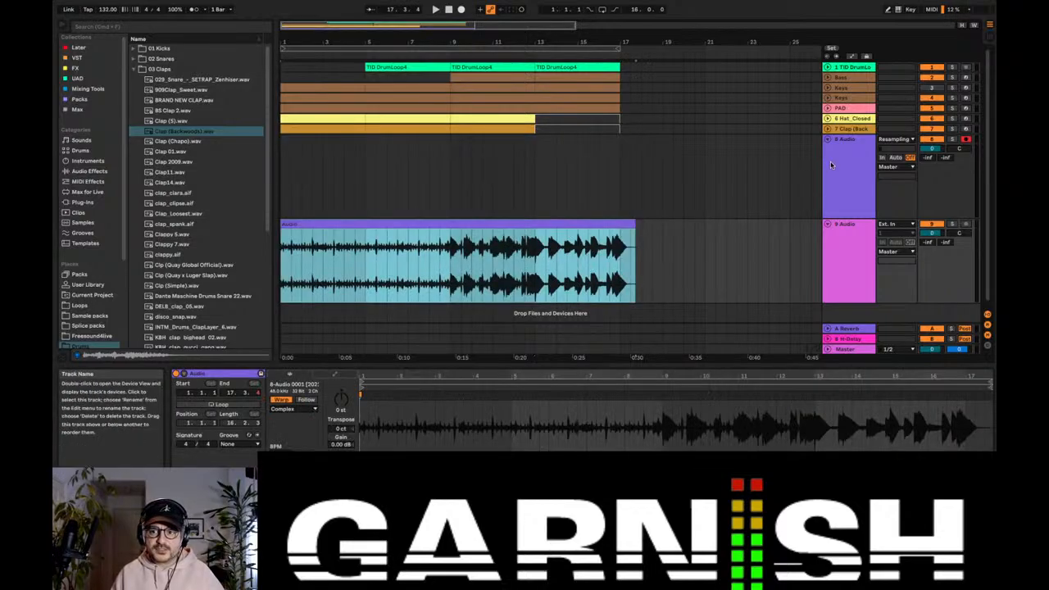
{"action": "left_click", "coordinate": [833, 161]}
{"action": "key", "text": "Delete"}
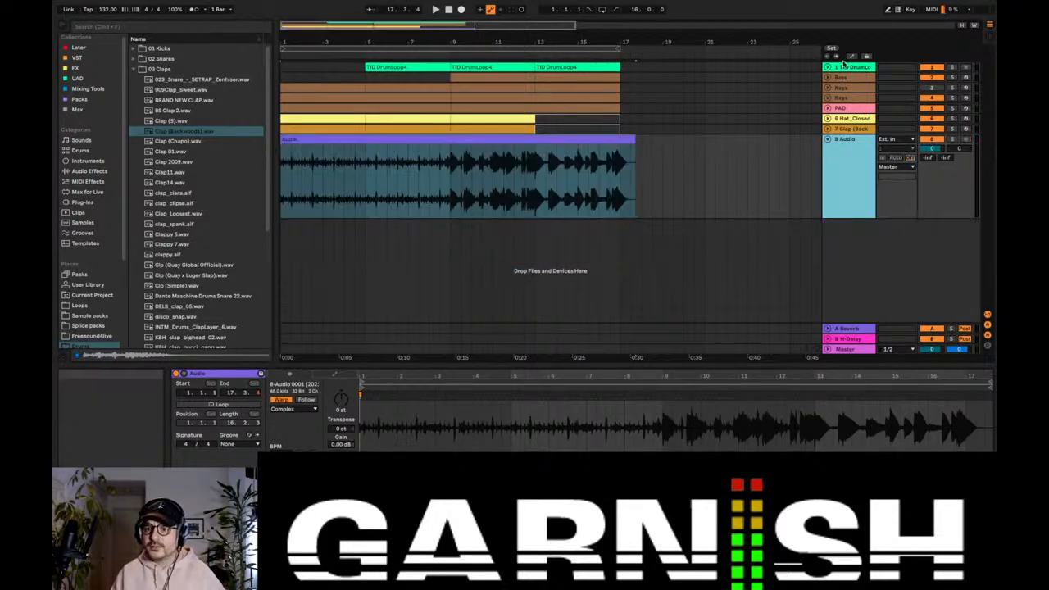
Step: Group all the original instrument and drum tracks as "old idea", and fold and deactivate the group
{"action": "left_click", "coordinate": [845, 68]}
{"action": "left_click", "coordinate": [847, 128], "text": "shift"}
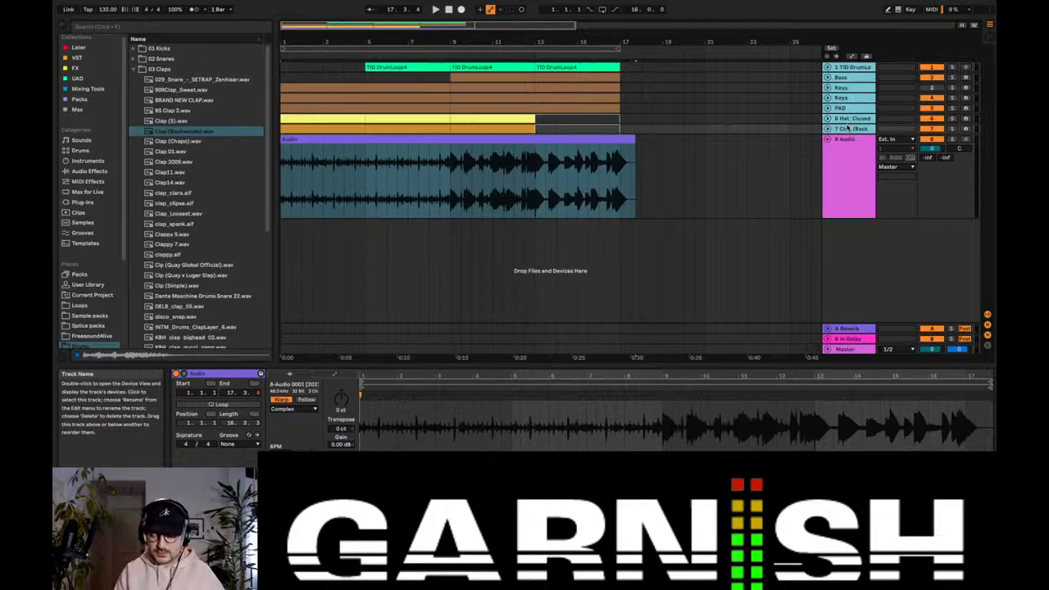
{"action": "key", "text": "super+g"}
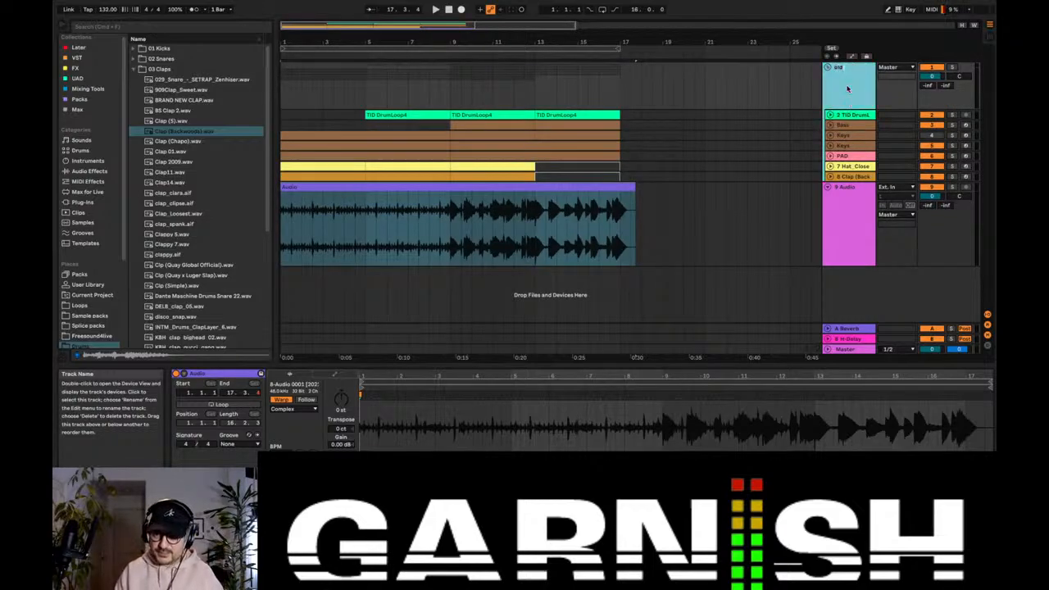
{"action": "left_click", "coordinate": [828, 67]}
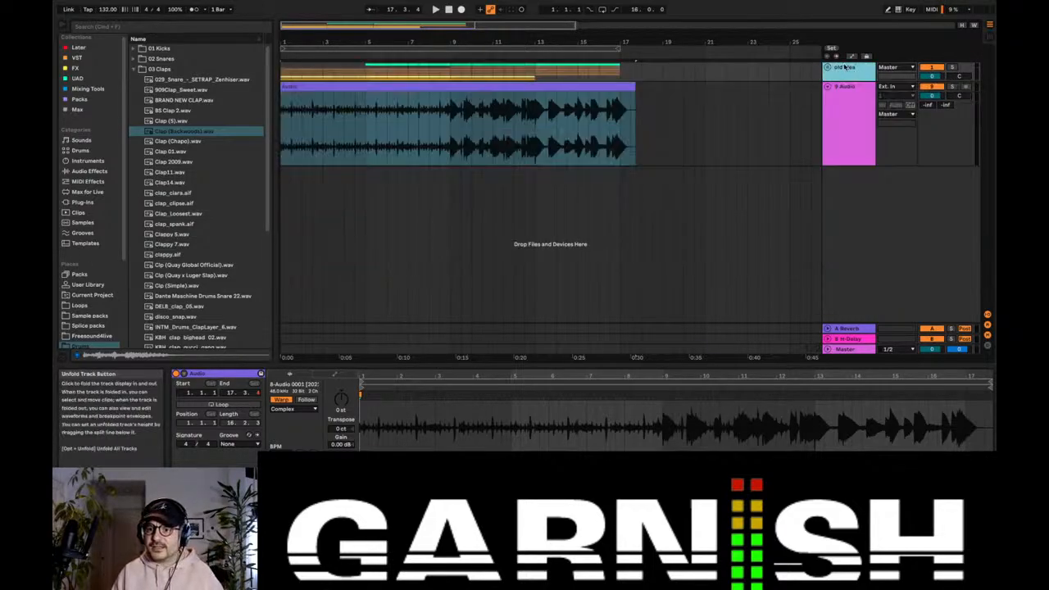
{"action": "left_click", "coordinate": [641, 91]}
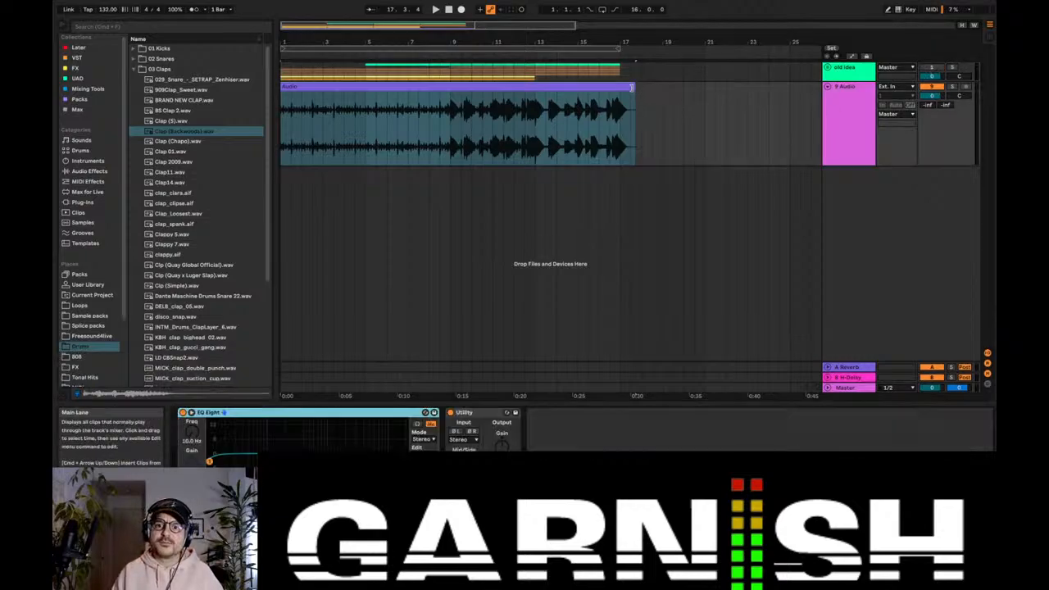
Step: Trim the end of the resampled clip to about bar 17, set the tempo to 160 BPM and start playback
{"action": "left_click_drag", "start_coordinate": [634, 90], "coordinate": [624, 91]}
{"action": "double_click", "coordinate": [577, 89]}
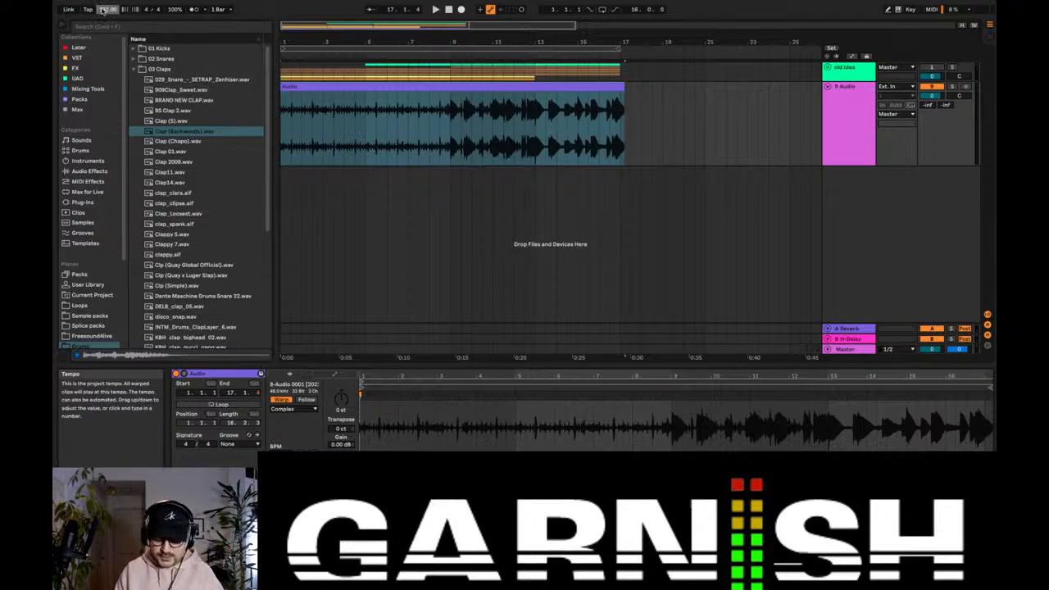
{"action": "key", "text": "space"}
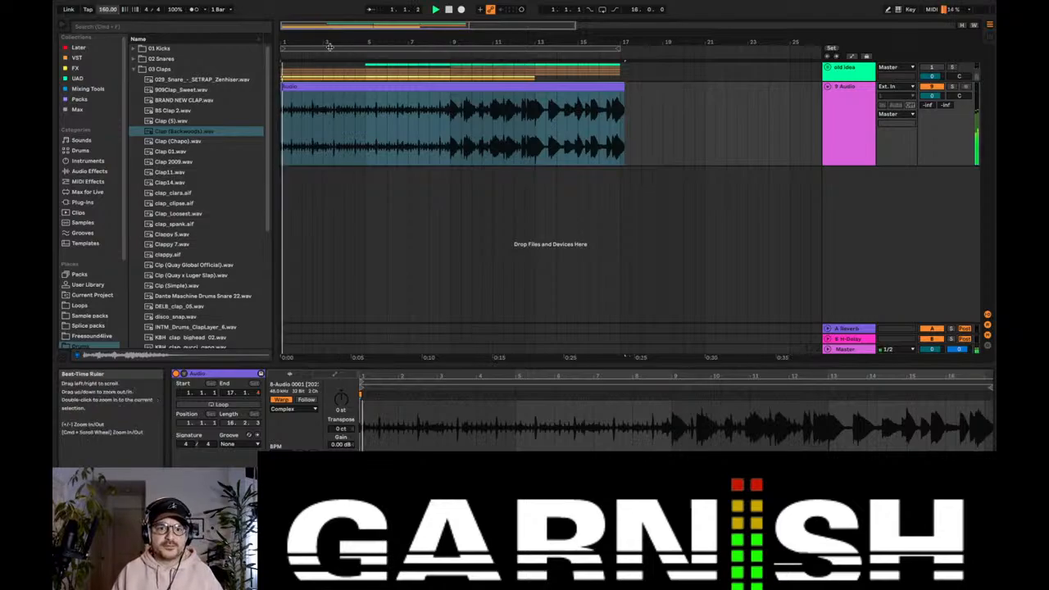
Step: Display the FX collection, and set the resampled clip's transposition to 6 st while auditioning it
{"action": "double_click", "coordinate": [852, 106]}
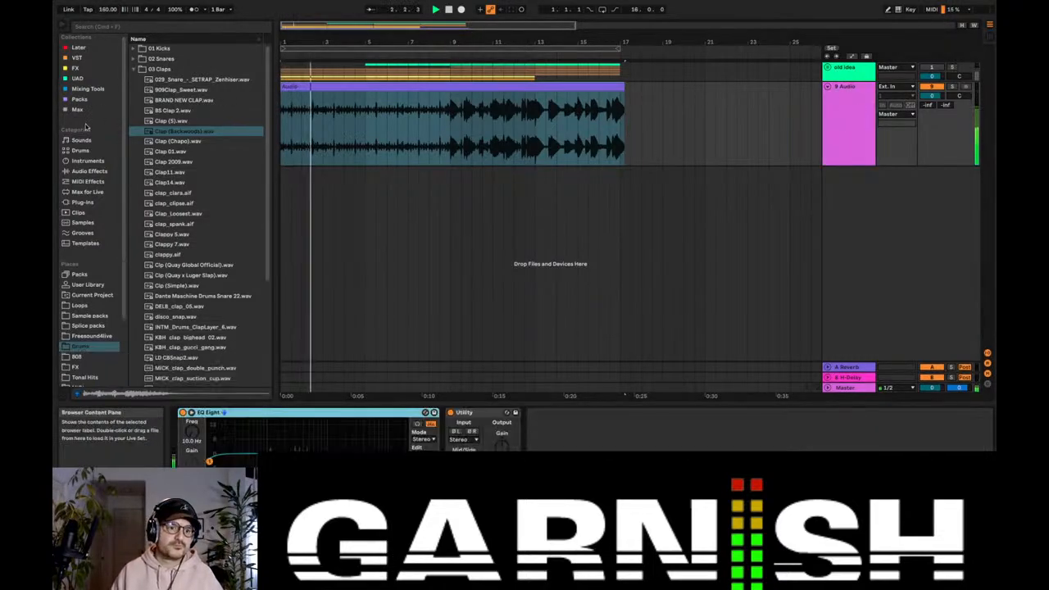
{"action": "left_click", "coordinate": [76, 69]}
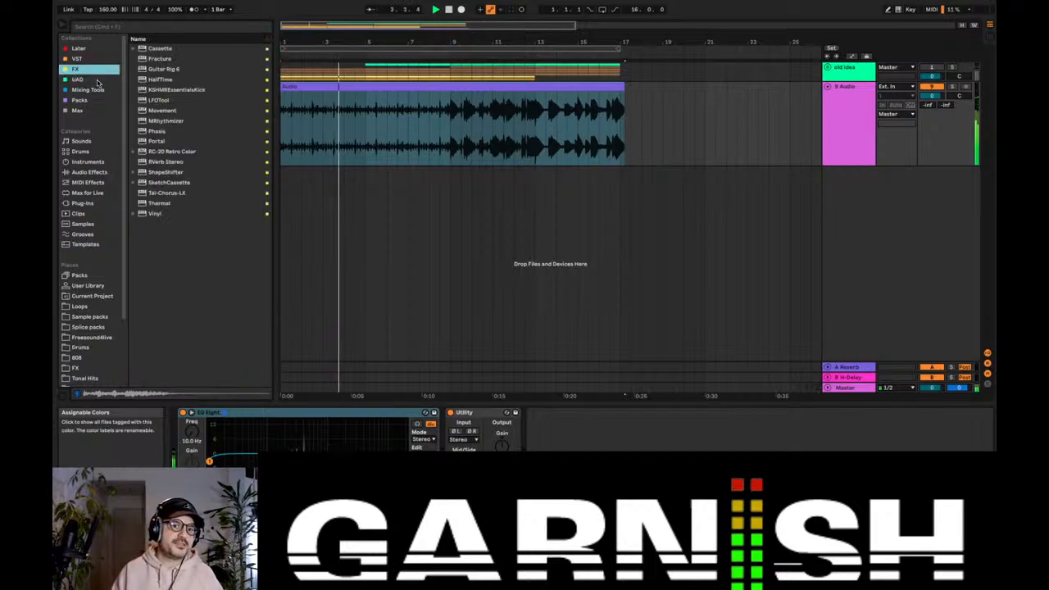
{"action": "key", "text": "space"}
{"action": "double_click", "coordinate": [295, 87]}
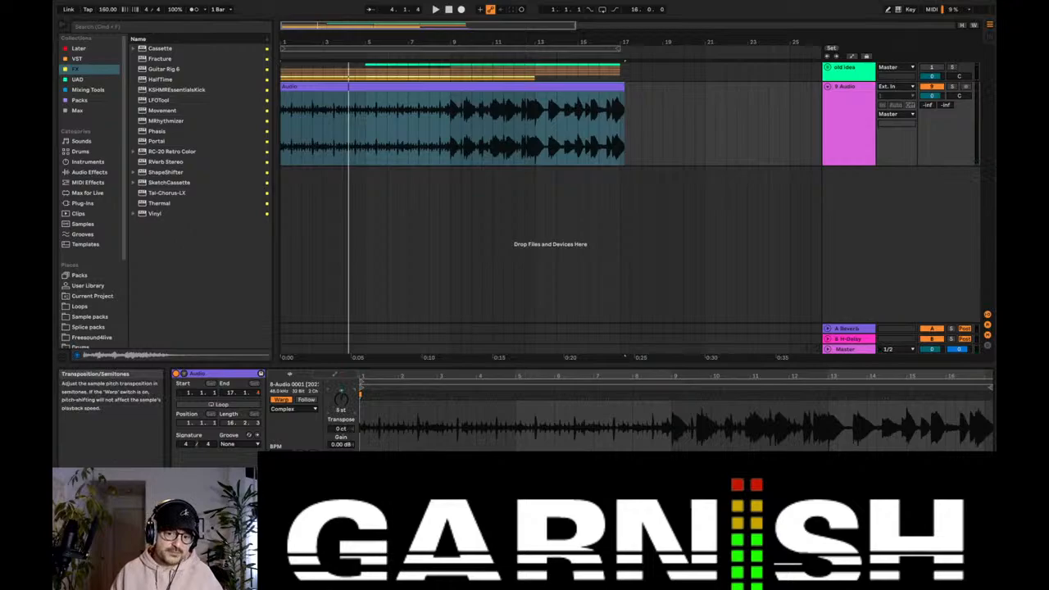
{"action": "key", "text": "space"}
{"action": "double_click", "coordinate": [838, 110]}
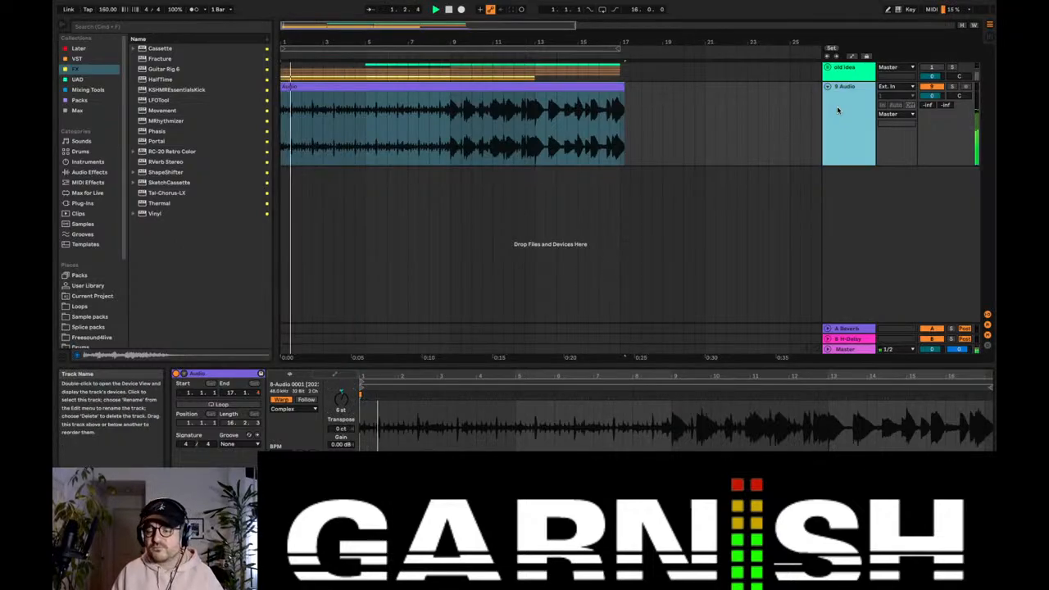
Step: Add the HalfTime effect to the resampled audio track, set its speed to 1.5x and audition it from bar 9
{"action": "left_click", "coordinate": [451, 119]}
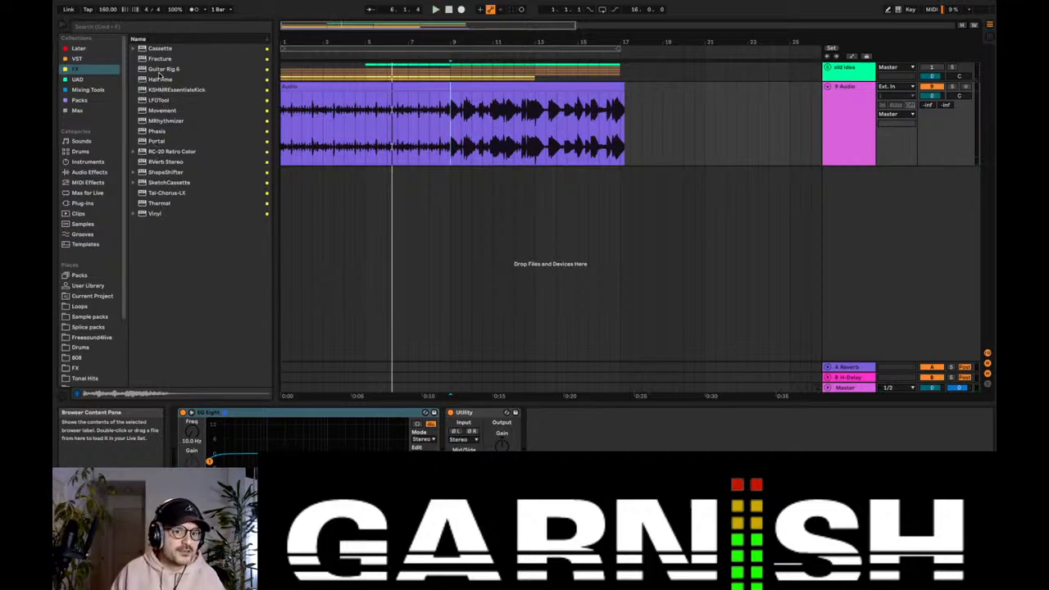
{"action": "left_click_drag", "start_coordinate": [160, 80], "coordinate": [369, 122]}
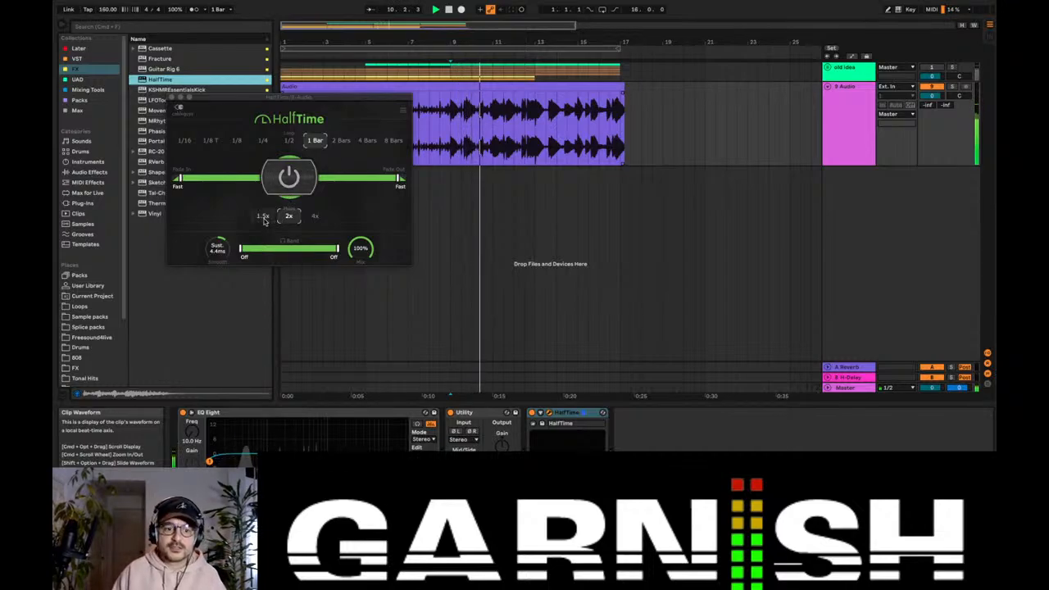
{"action": "key", "text": "space"}
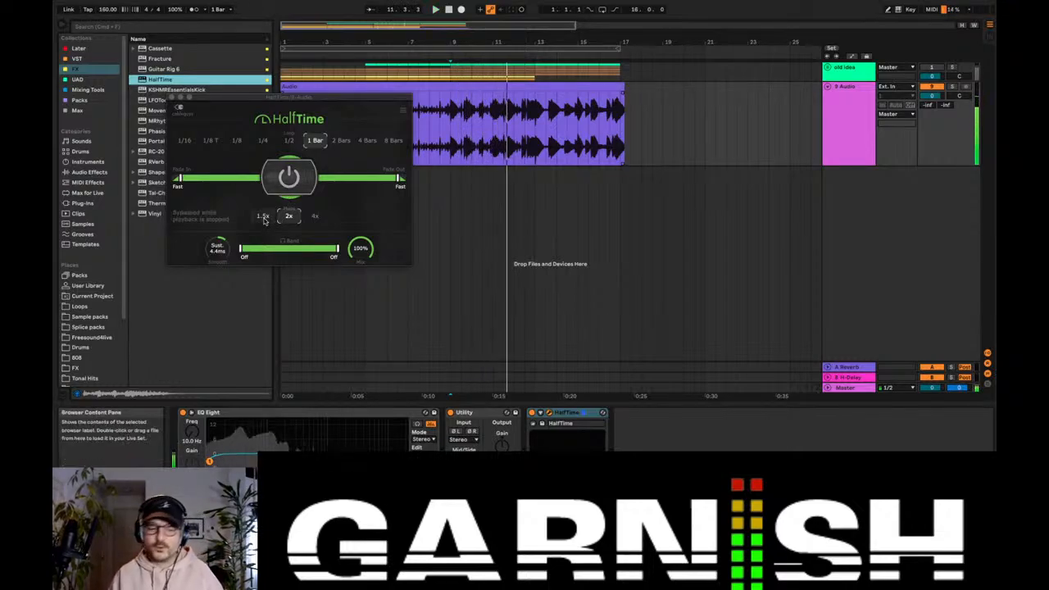
{"action": "left_click", "coordinate": [264, 220]}
{"action": "left_click_drag", "start_coordinate": [255, 98], "coordinate": [345, 213]}
{"action": "key", "text": "space"}
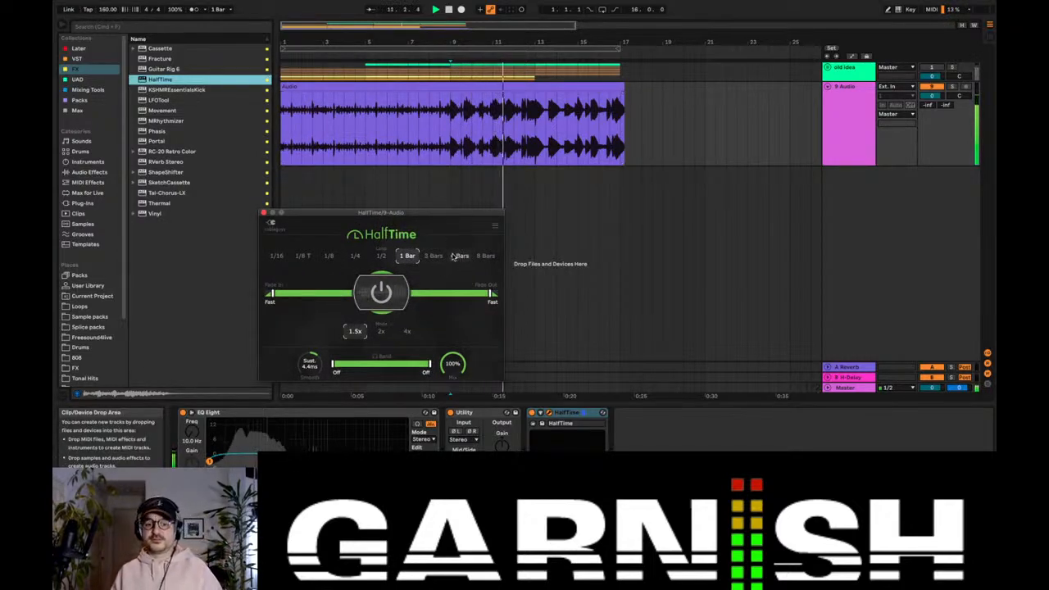
Step: Set the HalfTime loop length to 4 Bars, play the clip from bar 1 and close the plug-in window
{"action": "key", "text": "space"}
{"action": "key", "text": "space"}
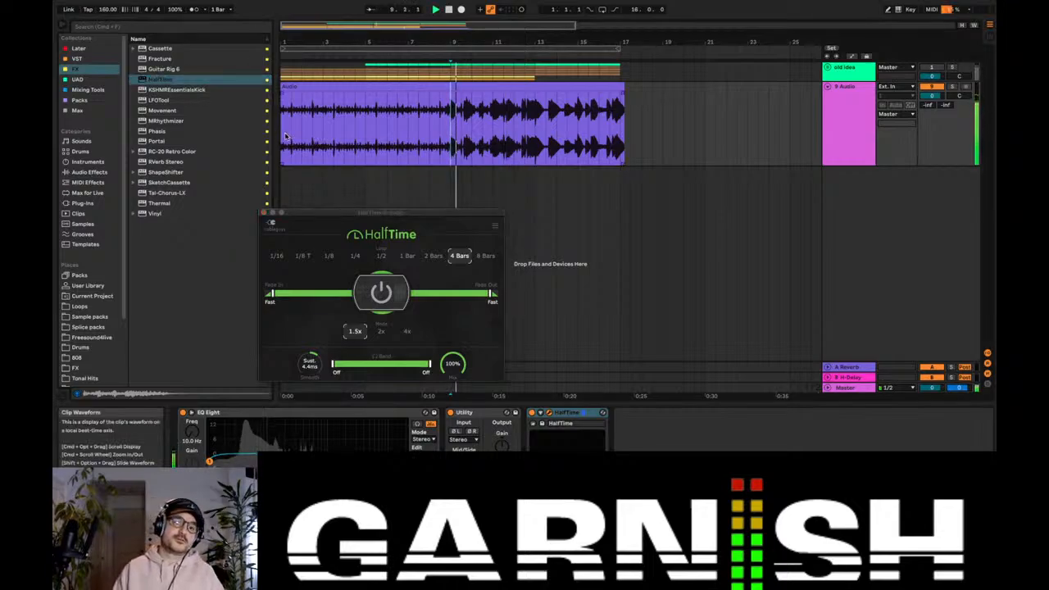
{"action": "key", "text": "space"}
{"action": "key", "text": "space"}
{"action": "left_click", "coordinate": [263, 212]}
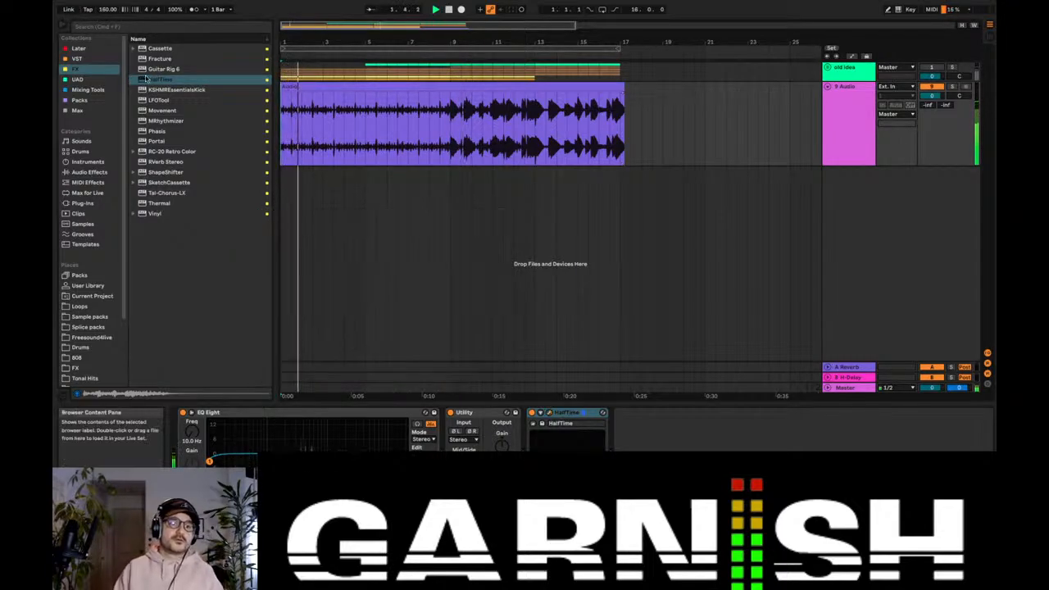
Step: Add Guitar Rig 6 to the resampled audio track and reposition its window so the whole plug-in is visible
{"action": "left_click", "coordinate": [169, 70]}
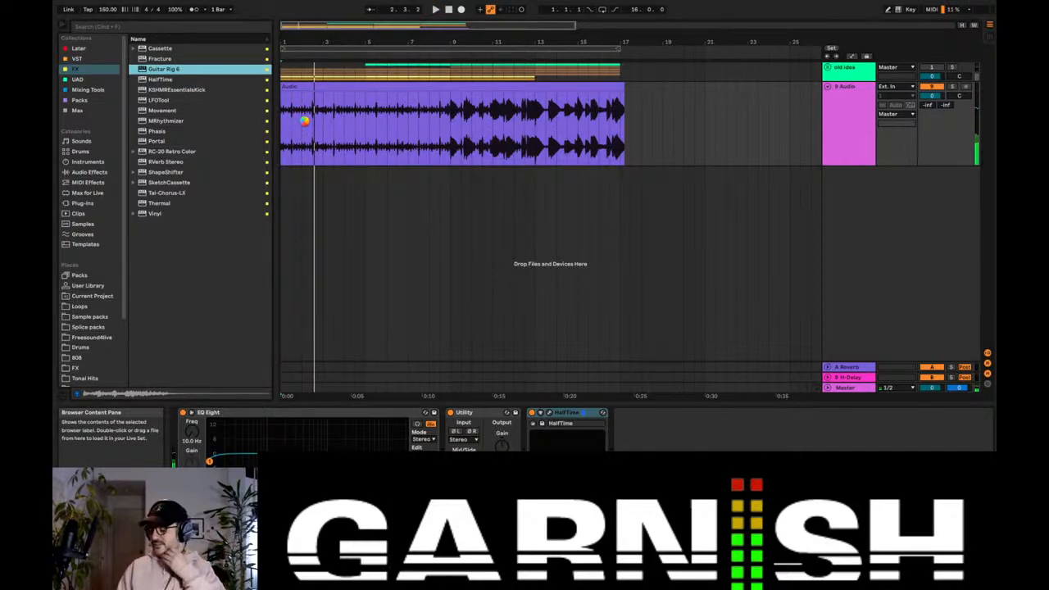
{"action": "left_click_drag", "start_coordinate": [303, 121], "coordinate": [304, 123]}
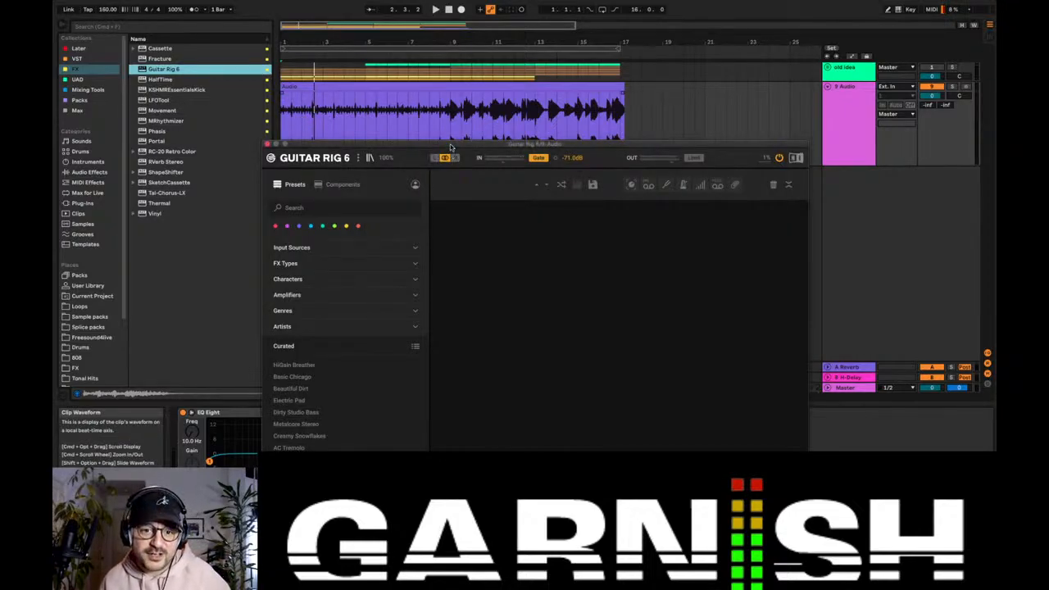
{"action": "left_click_drag", "start_coordinate": [449, 147], "coordinate": [459, 58]}
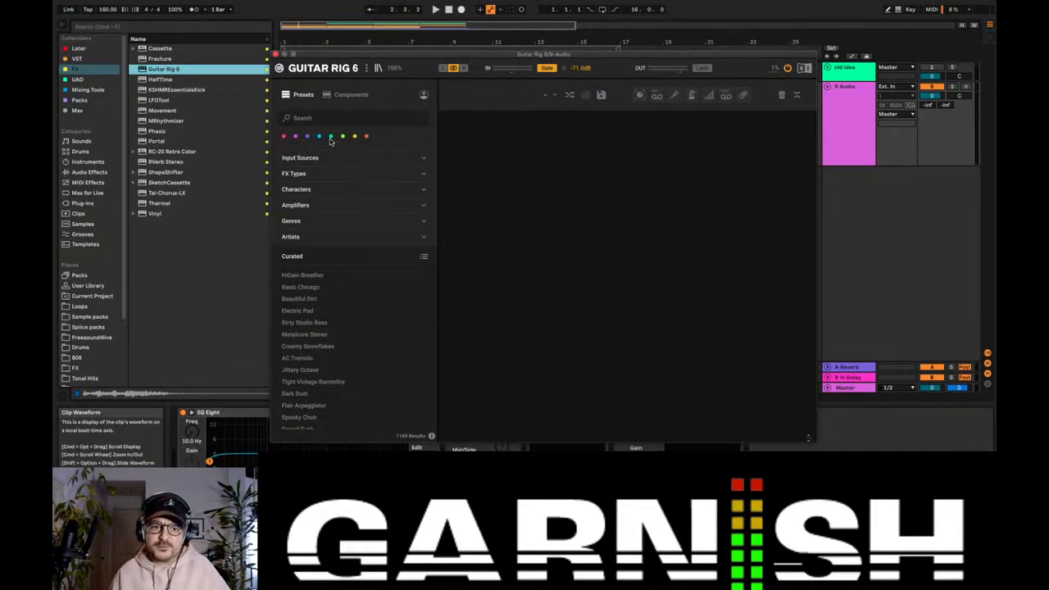
Step: Filter the Guitar Rig 6 presets by the Re-Sample character and audition the 8Bar Autobreak and Battle Cave presets
{"action": "left_click", "coordinate": [329, 174]}
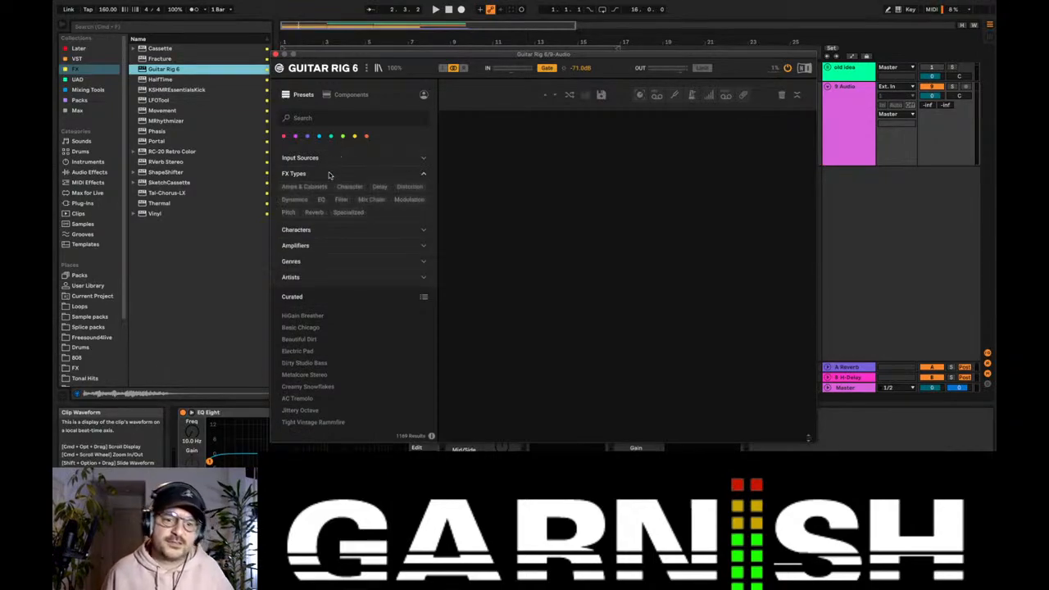
{"action": "left_click", "coordinate": [322, 229]}
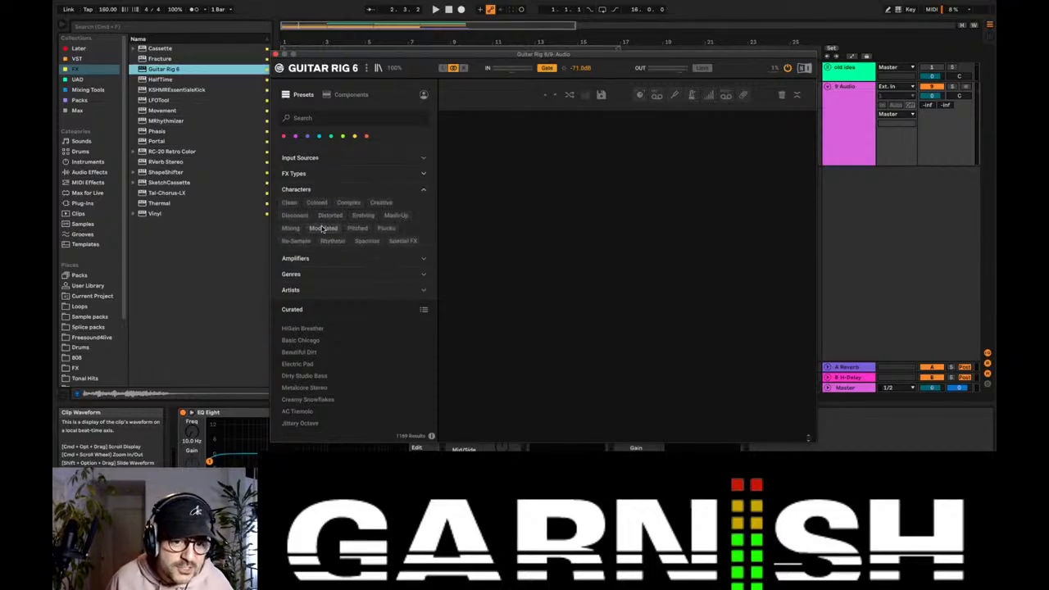
{"action": "left_click", "coordinate": [304, 242]}
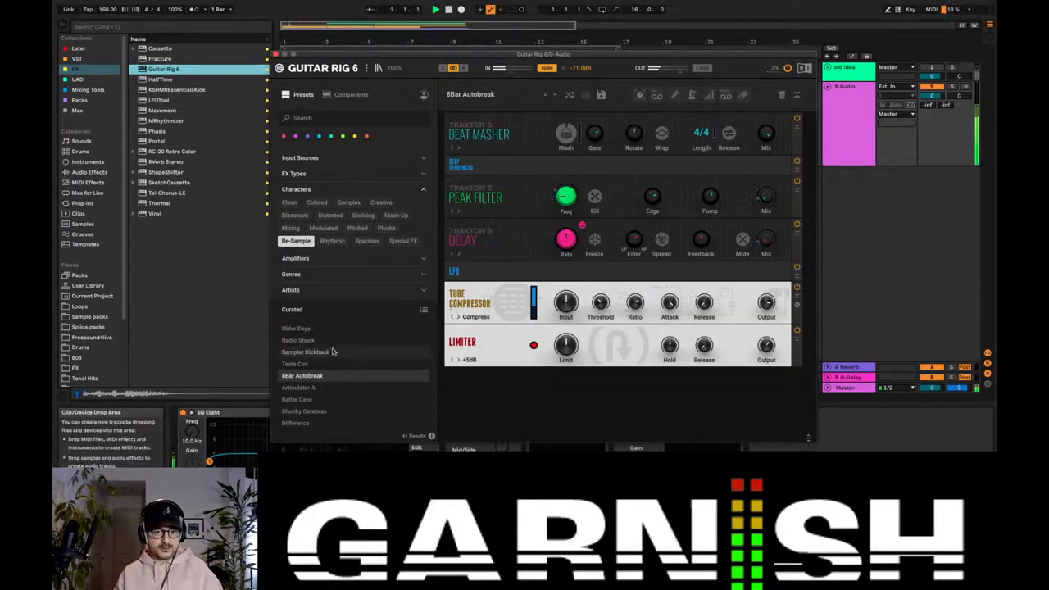
{"action": "left_click", "coordinate": [313, 400]}
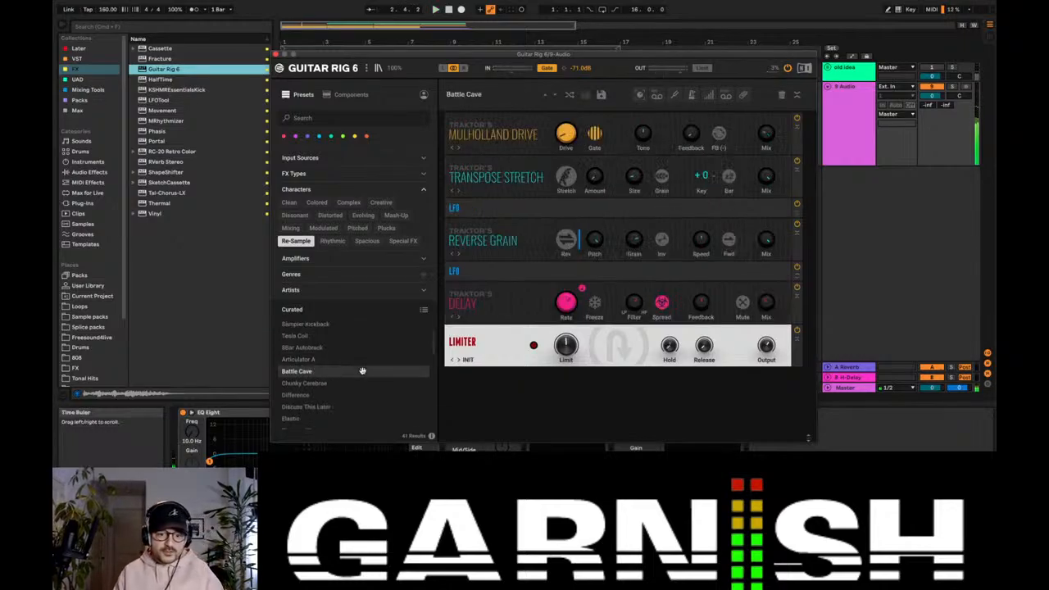
Step: Load the Golden Ghost preset and audition the resampled clip from bar 9 with the plug-in window closed
{"action": "scroll", "coordinate": [362, 373], "scroll_direction": "down", "scroll_amount": 3}
{"action": "scroll", "coordinate": [363, 375], "scroll_direction": "down", "scroll_amount": 1}
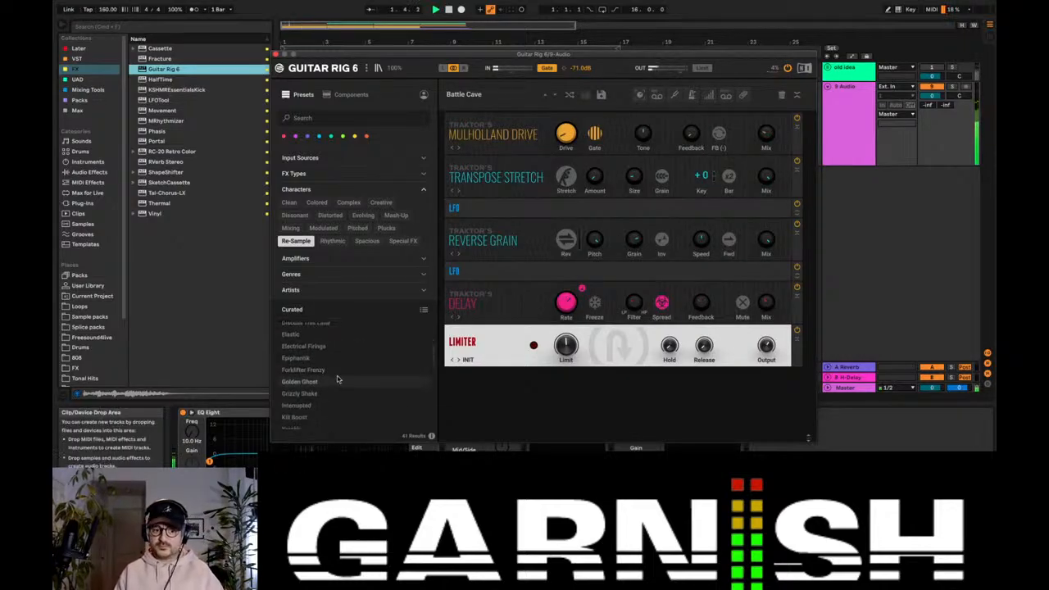
{"action": "left_click", "coordinate": [328, 380]}
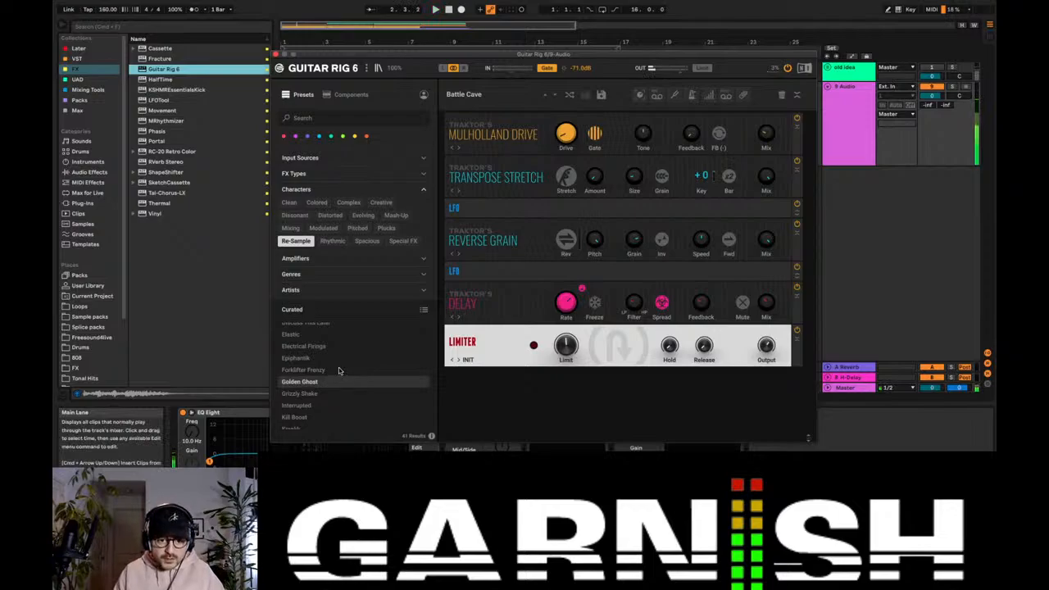
{"action": "scroll", "coordinate": [331, 373], "scroll_direction": "down", "scroll_amount": 3}
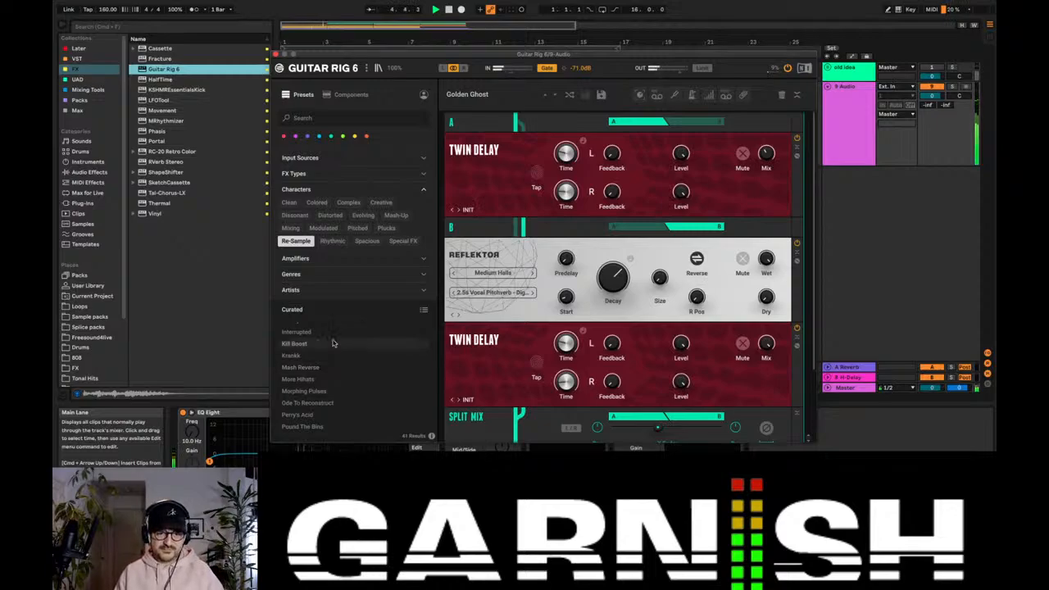
{"action": "left_click", "coordinate": [276, 53]}
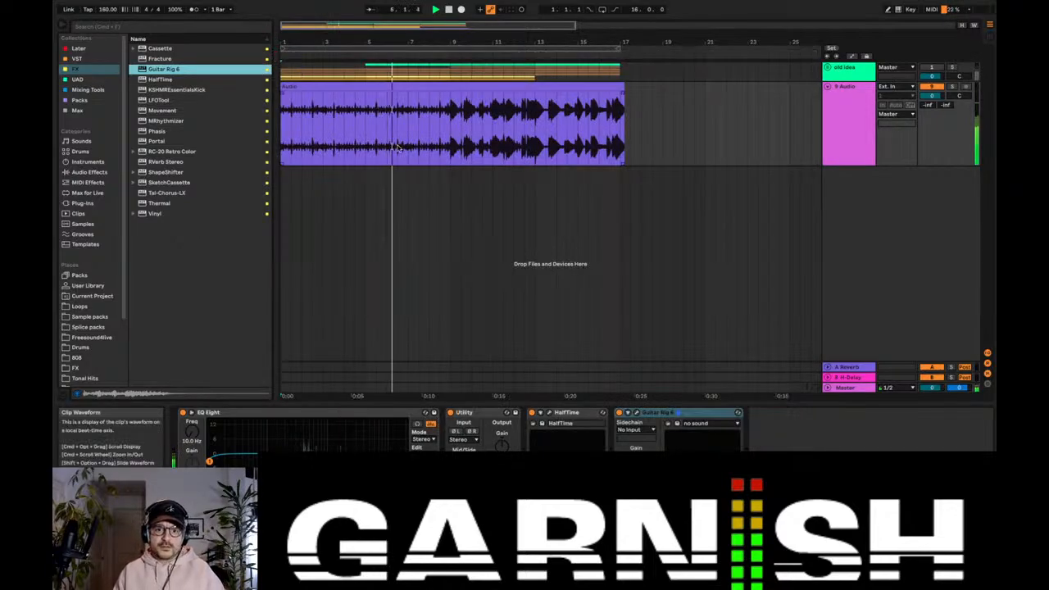
{"action": "left_click", "coordinate": [449, 124]}
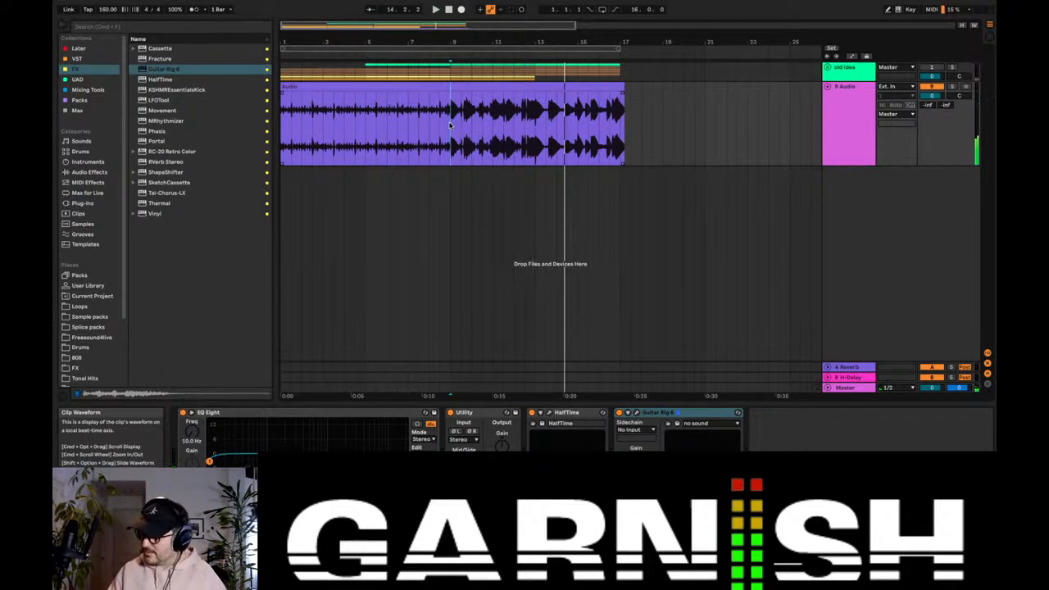
{"action": "left_click", "coordinate": [651, 411]}
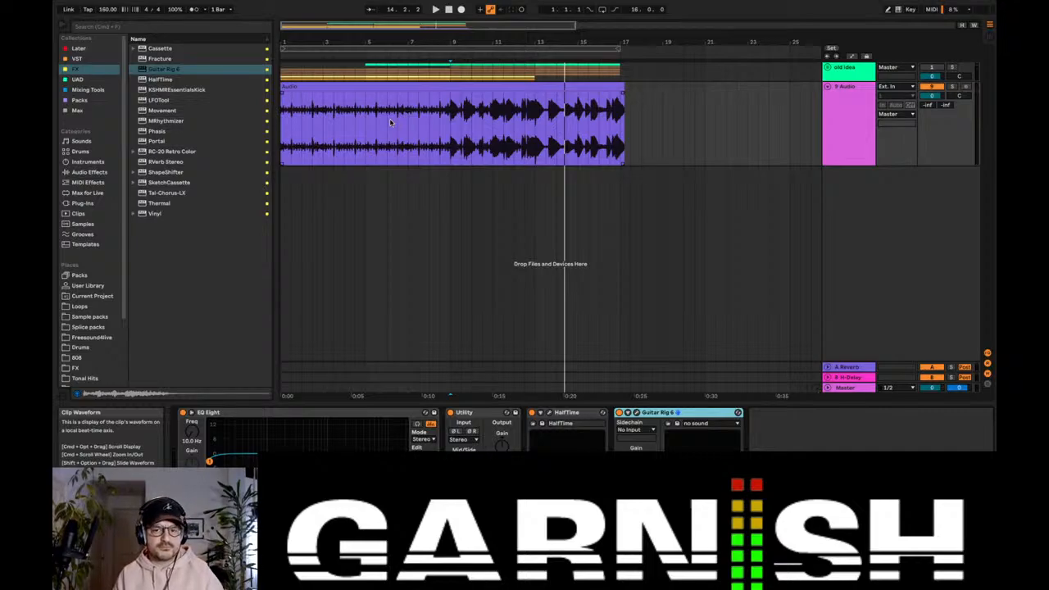
{"action": "left_click", "coordinate": [282, 115]}
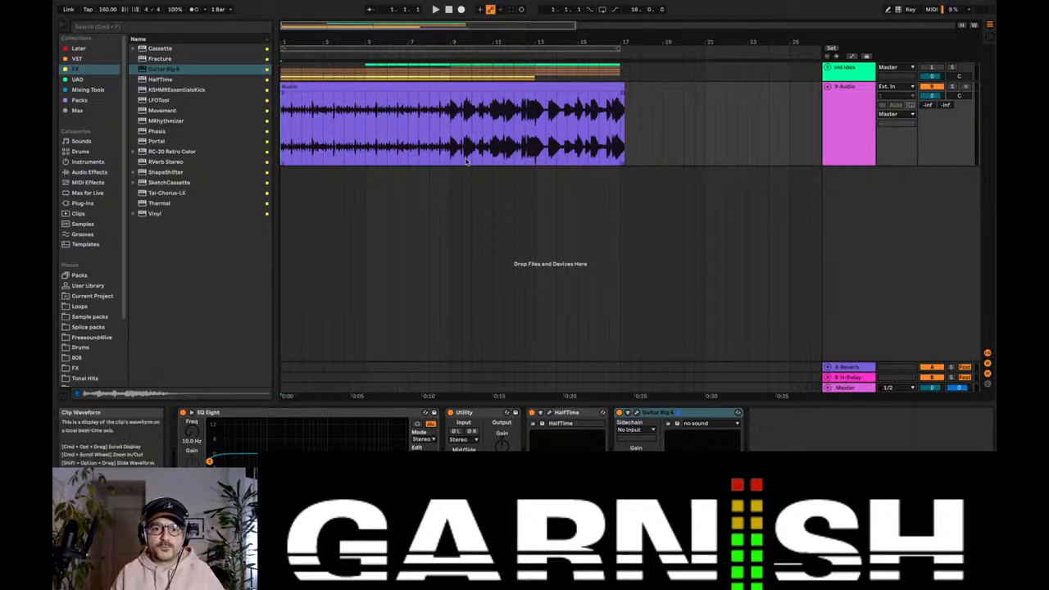
{"action": "left_click", "coordinate": [450, 139]}
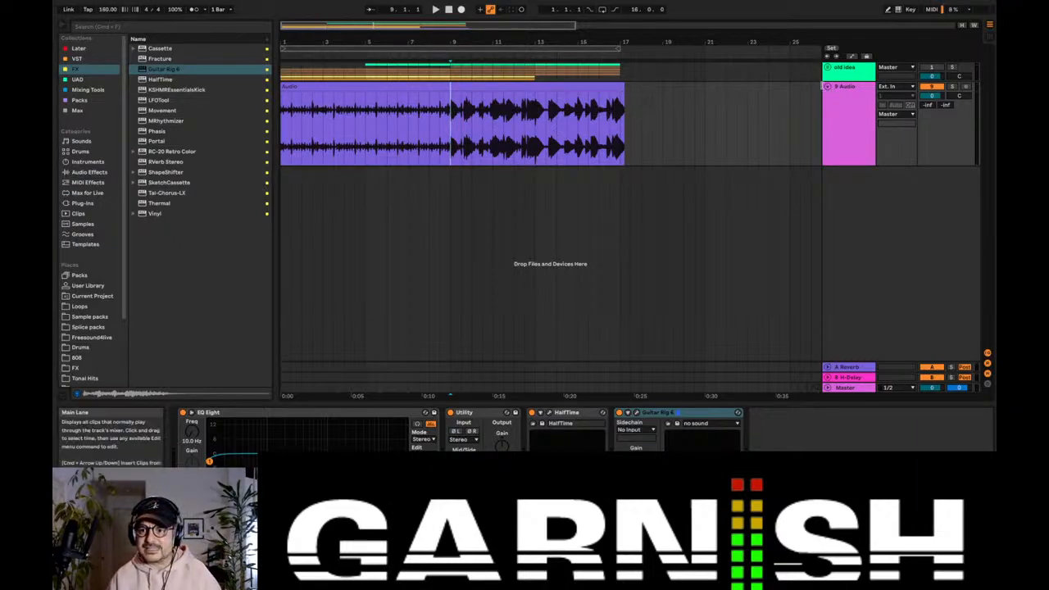
Step: Fold the resampled audio track in the arrangement and switch to OBS
{"action": "left_click", "coordinate": [827, 86]}
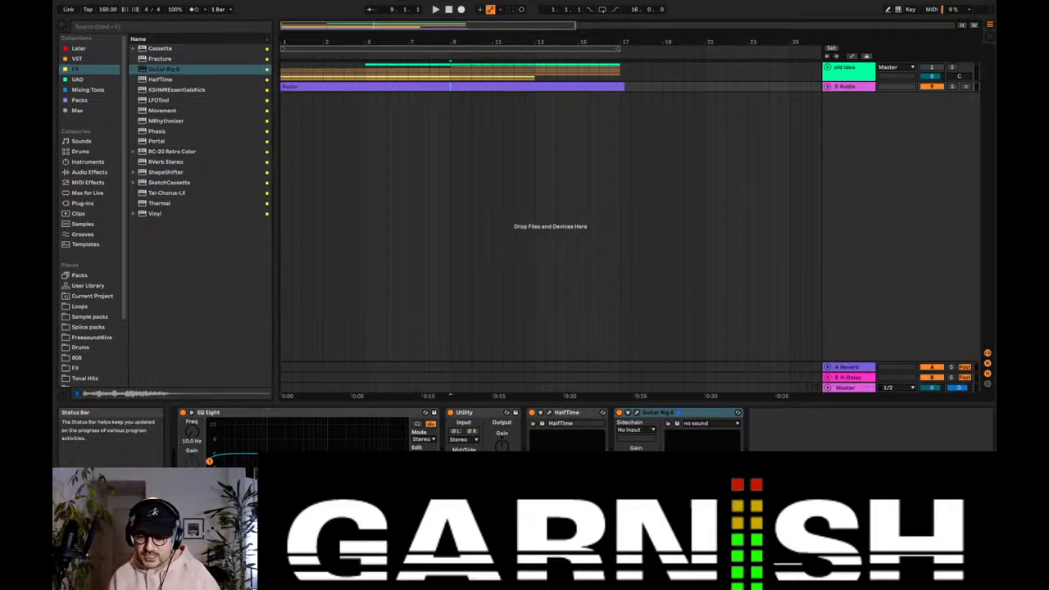
{"action": "left_click", "coordinate": [762, 575]}
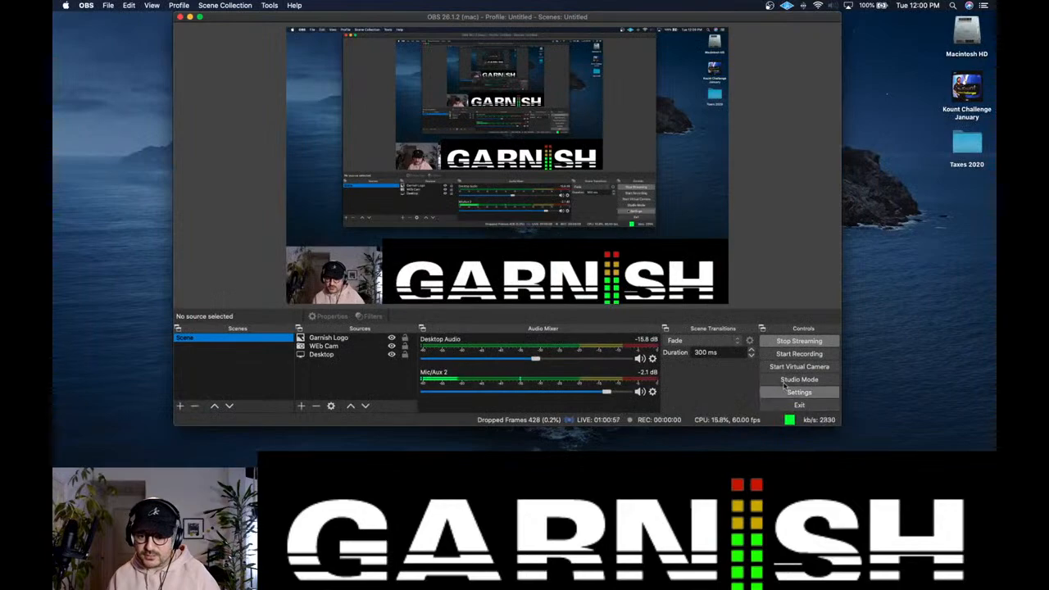